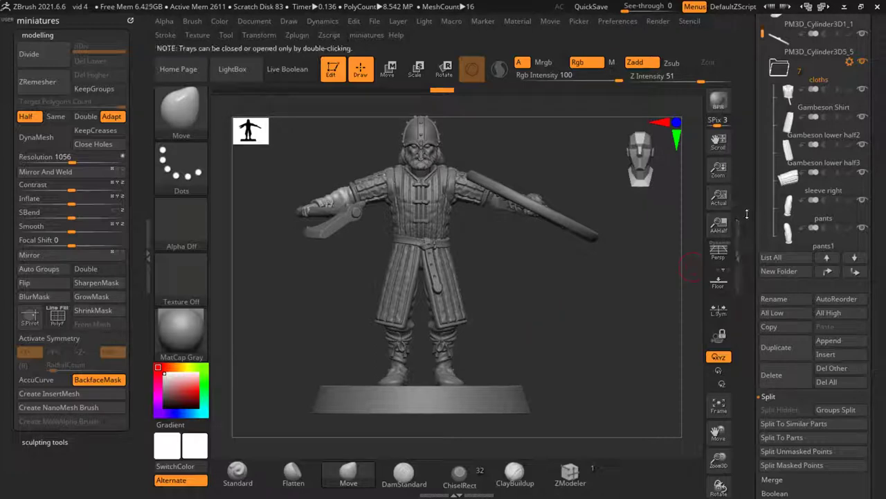
Hide the entire cloths subtool folder to expose the character's base body beneath the gambeson and pants
scroll(746, 208, "up", 1)
left_click_drag(526, 239, 533, 270)
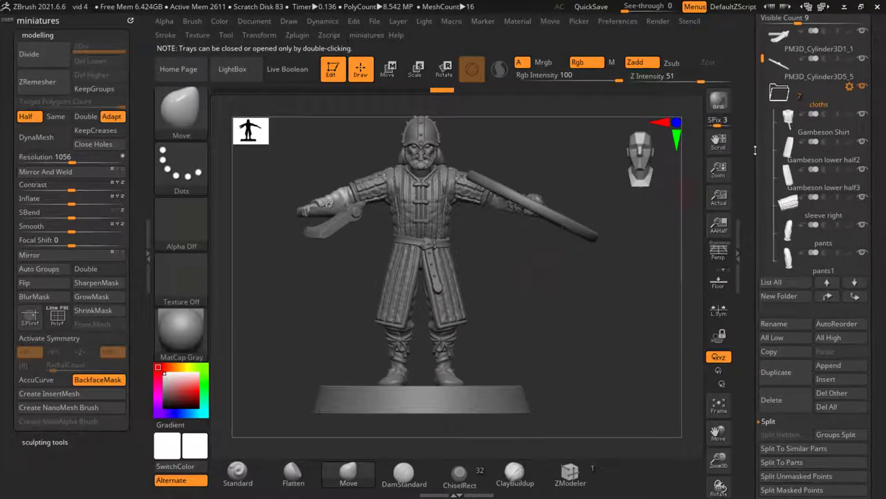
scroll(363, 183, "up", 2)
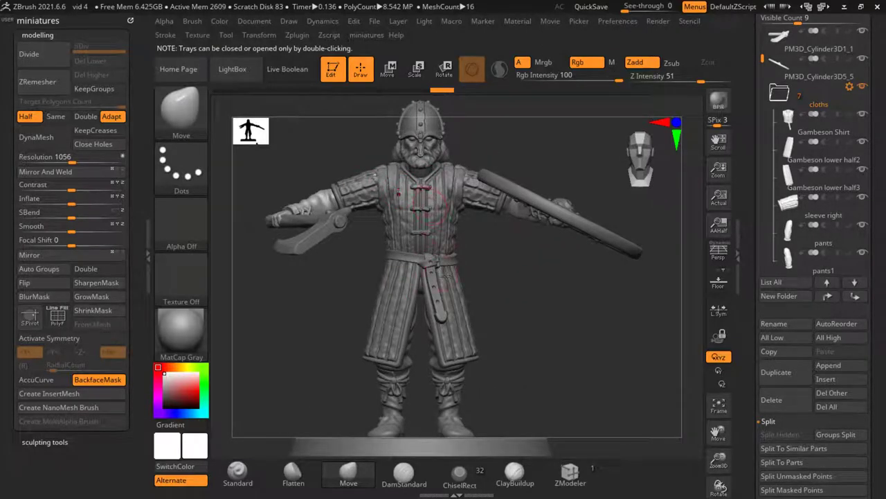
mouse_move(808, 108)
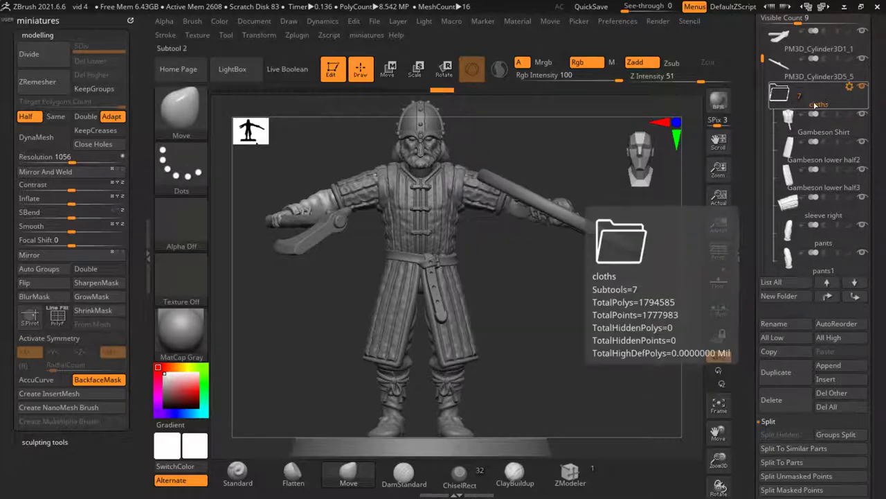
left_click(862, 87)
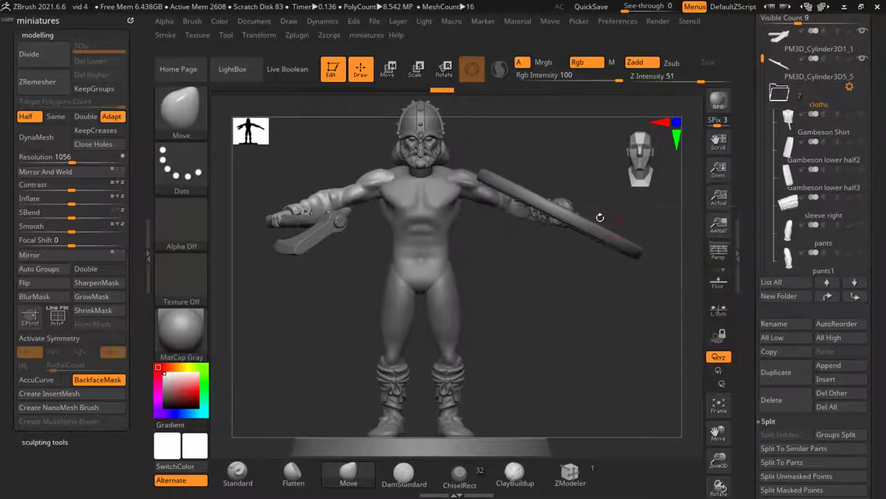
left_click_drag(485, 277, 457, 318)
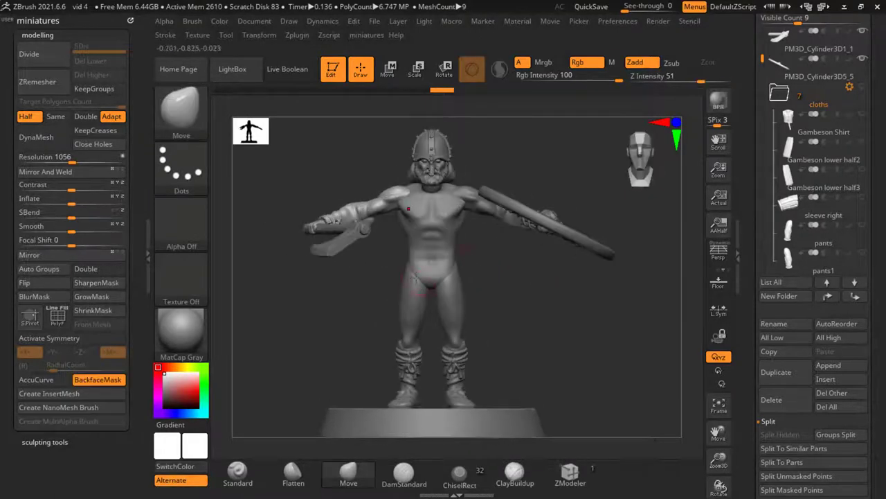
scroll(416, 272, "up", 2)
scroll(432, 258, "down", 3)
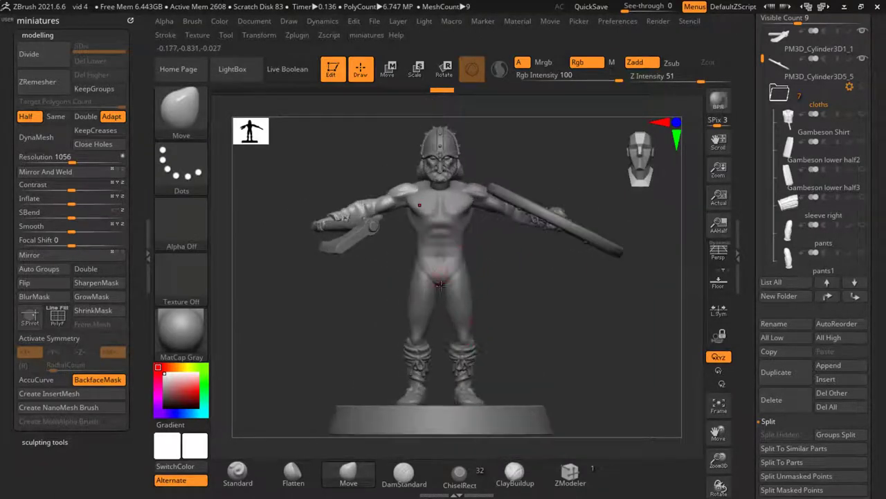
Select the character's left leg subtool, isolate its bare calf to examine the shape beneath the wraps, and restore the hidden parts
left_click(470, 328, "alt")
scroll(474, 343, "up", 3)
scroll(477, 356, "down", 2)
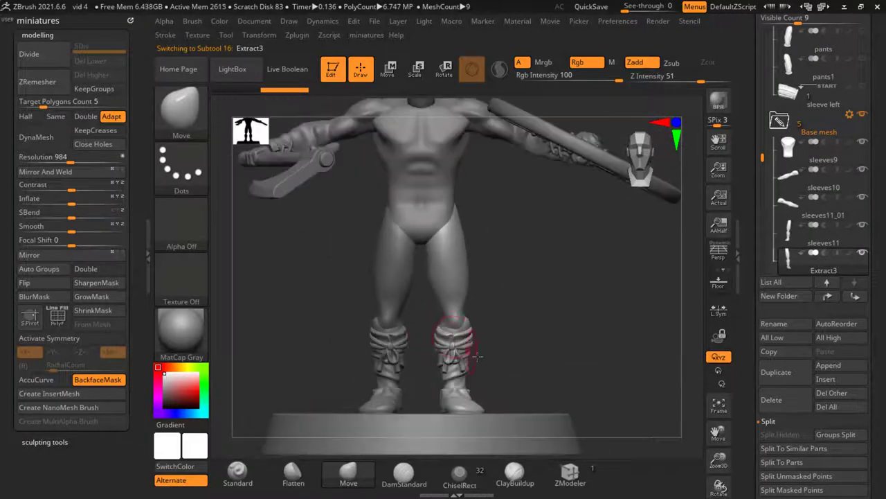
scroll(513, 347, "up", 4)
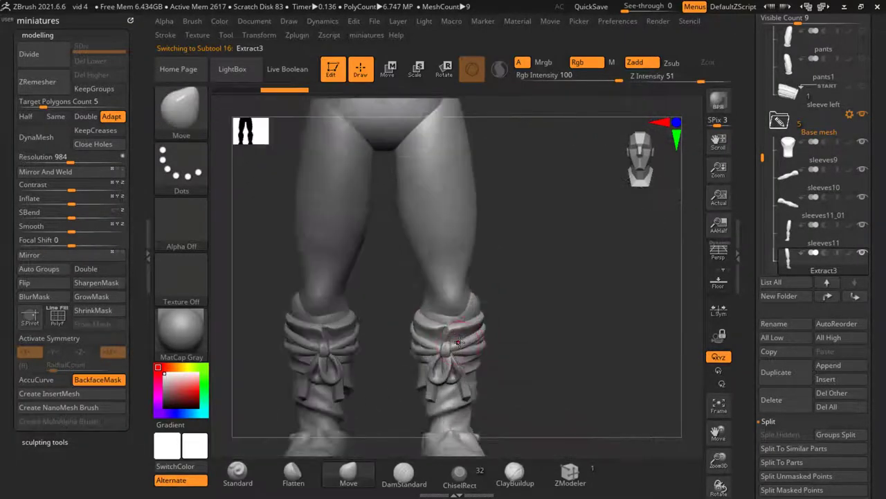
left_click_drag(534, 349, 583, 313)
left_click_drag(332, 279, 338, 310)
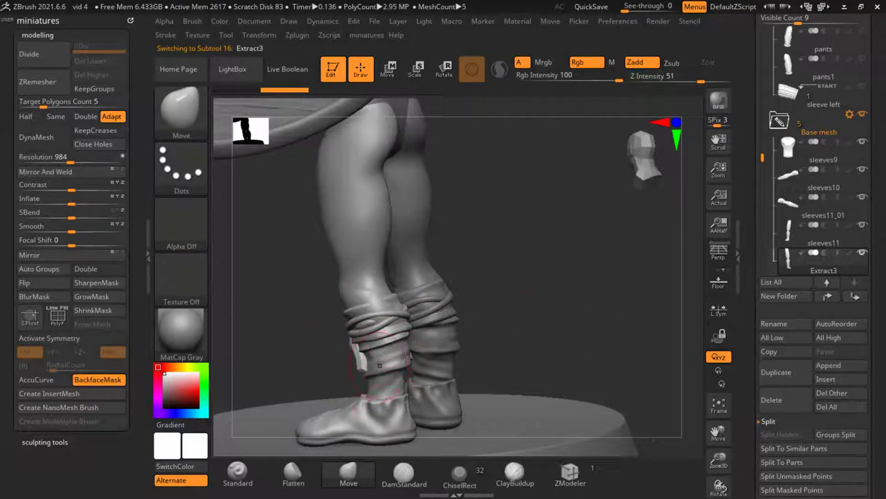
left_click_drag(407, 356, 351, 279)
left_click(343, 305, "ctrl+shift")
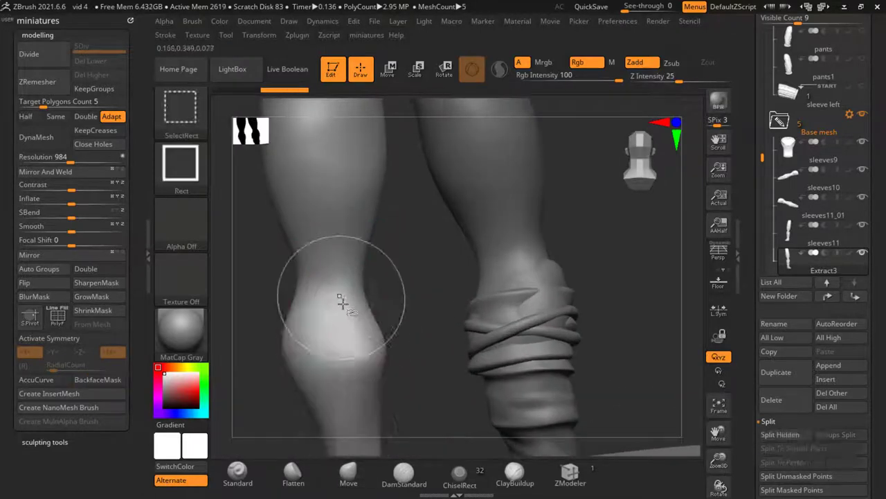
mouse_move(409, 344)
left_mouse_down()
mouse_move(415, 346)
mouse_move(387, 343)
left_mouse_up()
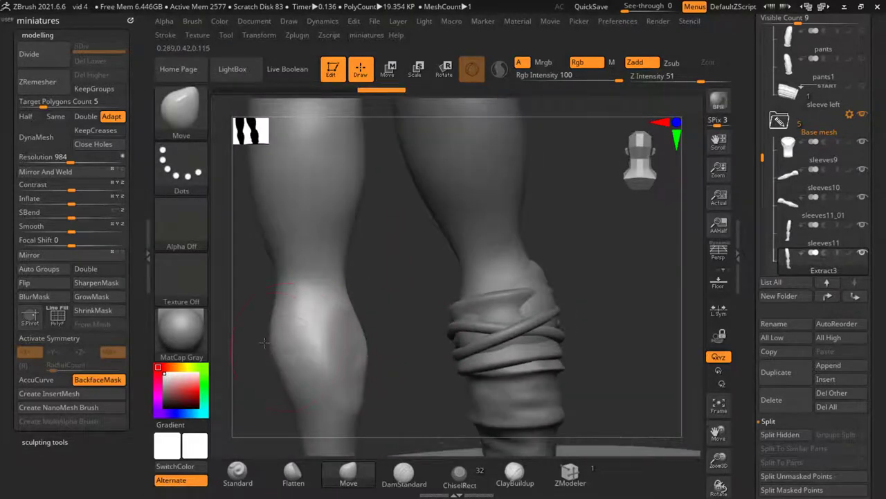
key("shift")
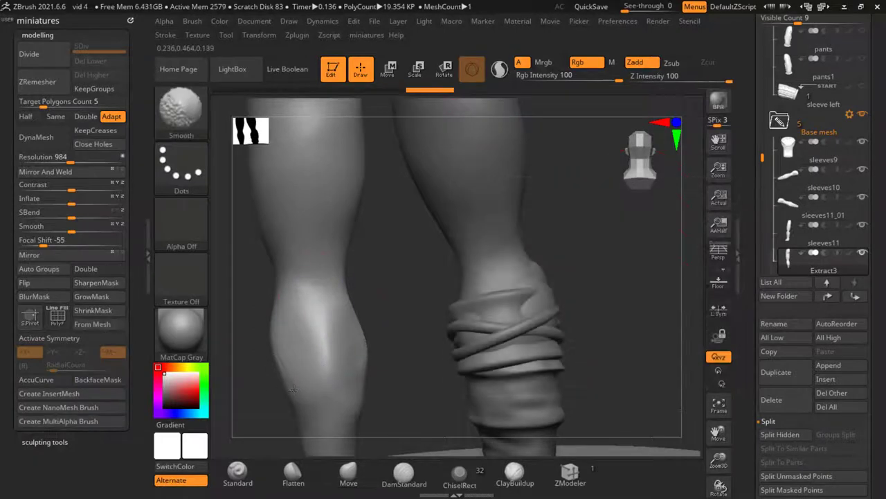
left_click(322, 156, "ctrl+shift")
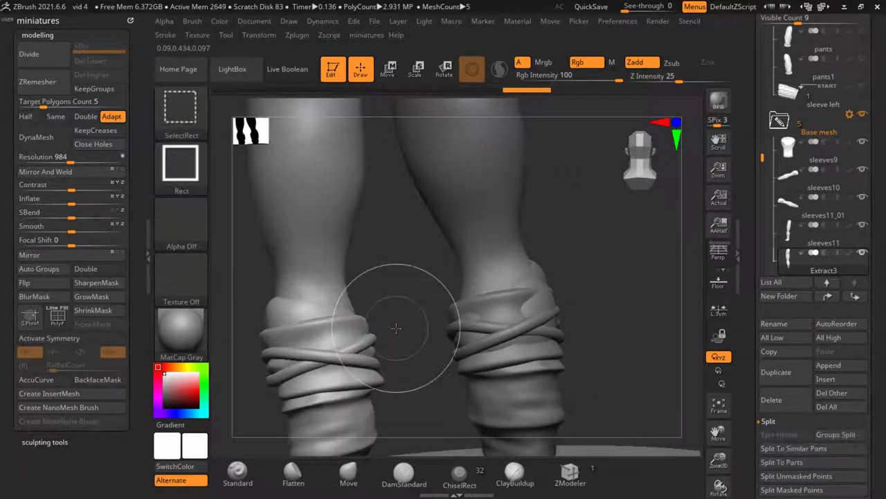
Select the character's right leg subtool and examine the calf beneath its wraps and both legs from the back and front
left_click(529, 311, "alt")
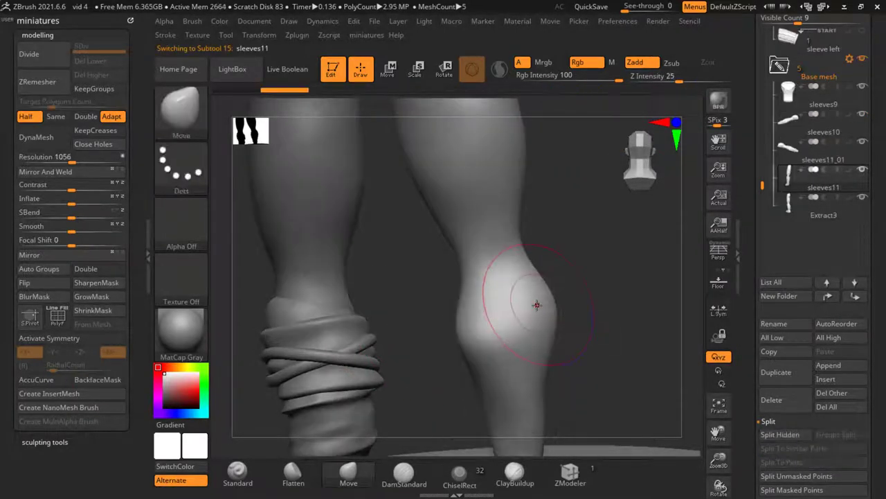
mouse_move(530, 311)
left_mouse_down("ctrl+shift")
mouse_move(459, 335)
mouse_move(487, 328)
mouse_move(495, 301)
mouse_move(479, 291)
left_mouse_up("ctrl+shift")
left_click(513, 308, "ctrl+shift")
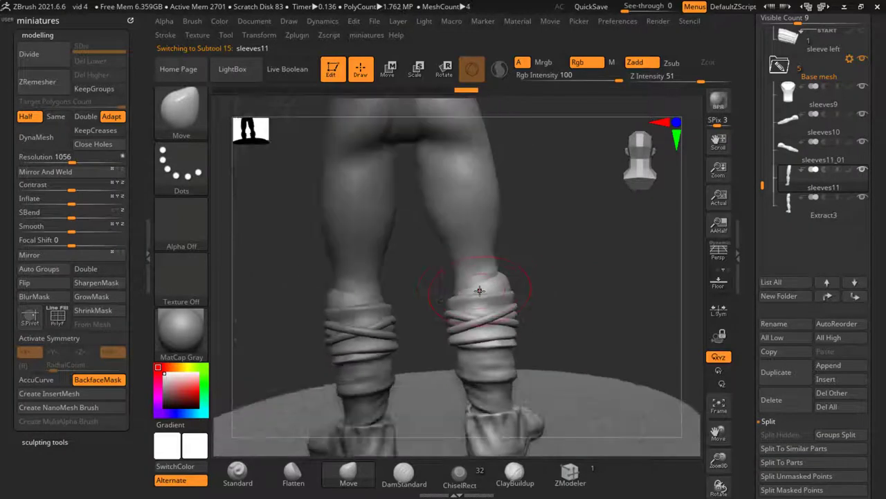
left_click(479, 291, "ctrl+shift")
key("f")
left_click_drag(358, 311, 416, 322)
left_click(416, 324, "ctrl+shift")
key("f")
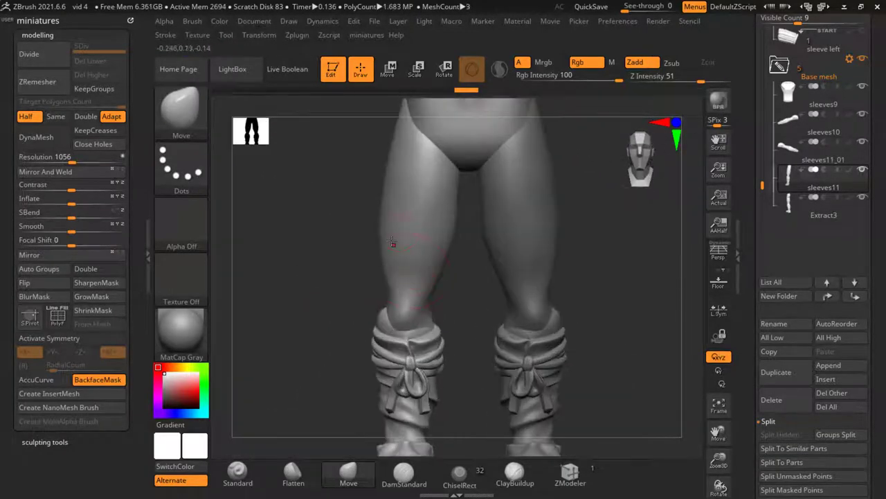
left_click_drag(431, 285, 485, 311)
left_click(475, 307, "ctrl+shift")
key("f")
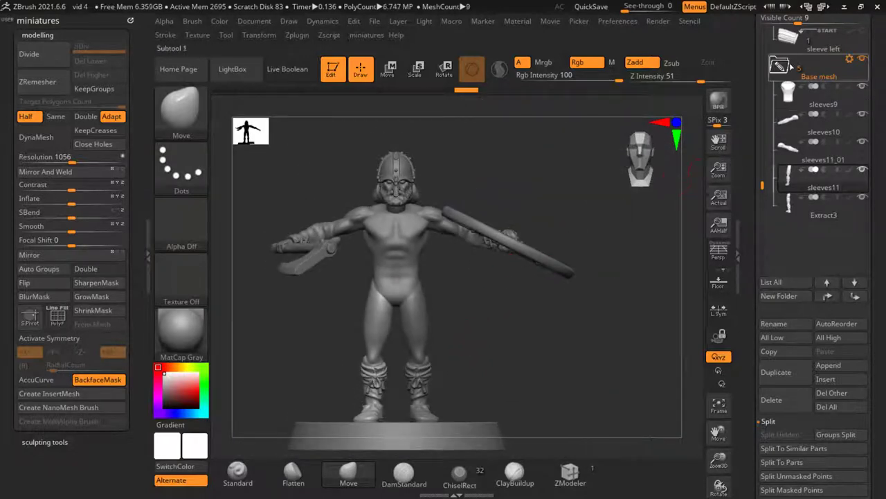
Examine the Base mesh folder's subtools and select the left and right arms in turn
left_click(776, 182)
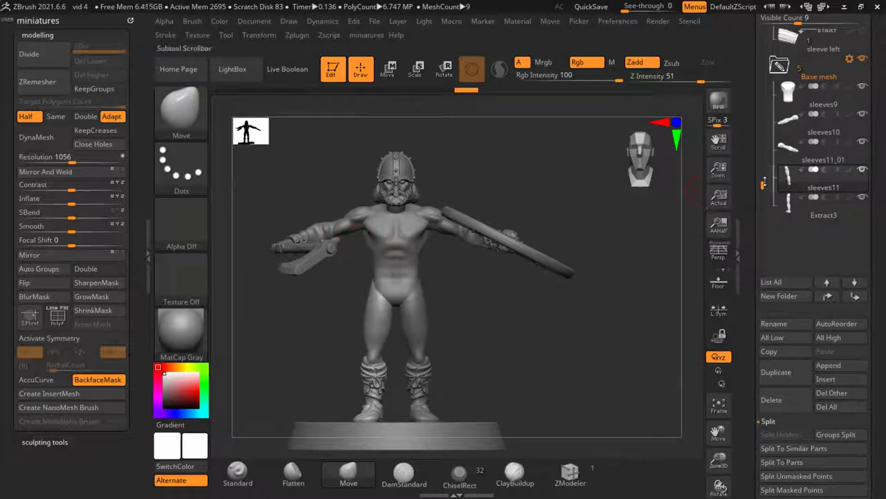
left_click_drag(762, 184, 762, 159)
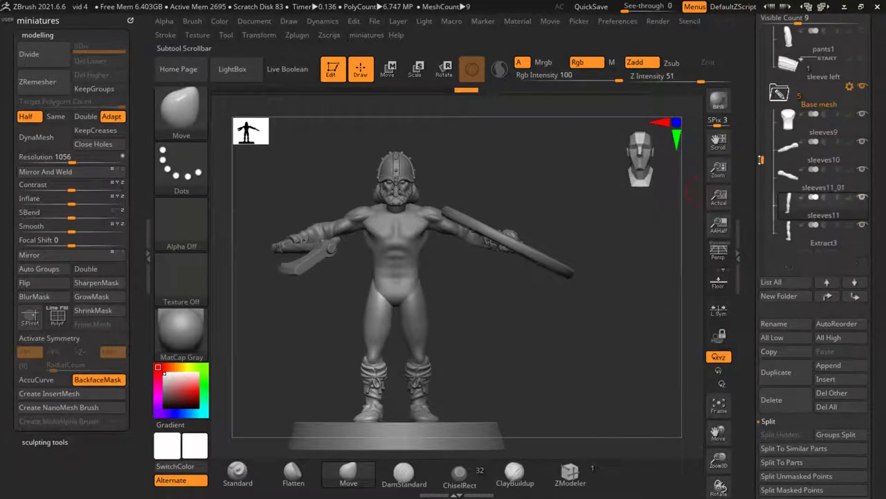
left_click(503, 253, "alt")
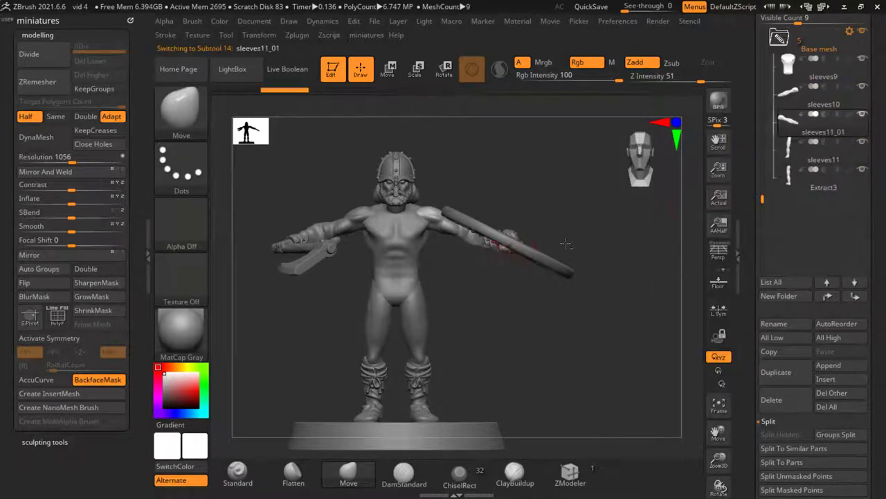
left_click_drag(232, 247, 300, 234)
left_click(266, 239, "alt")
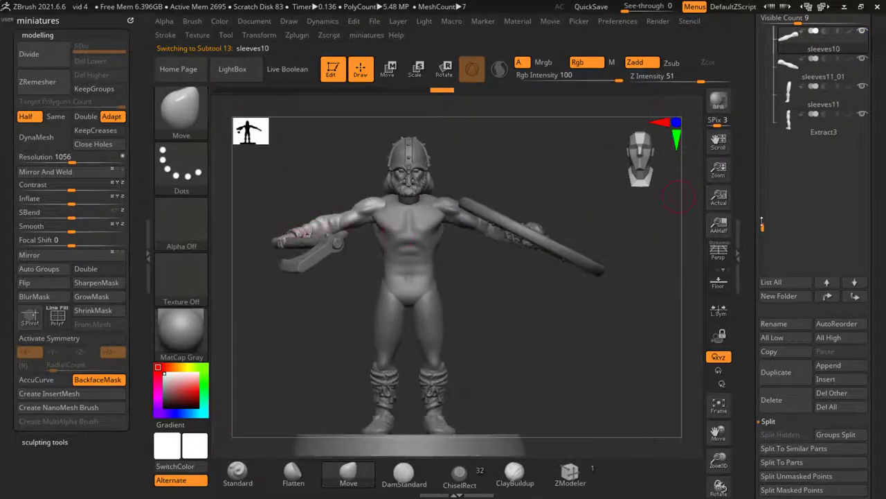
Select the axe and the shield in turn with the Move gizmo active to examine how each sits in the hands
left_click_drag(761, 223, 755, 35)
left_click(818, 76)
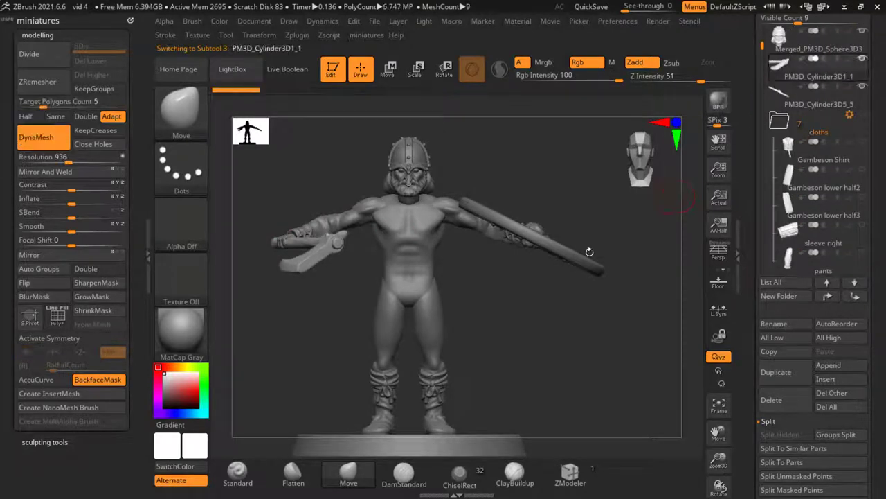
left_click_drag(554, 311, 384, 253)
key("w")
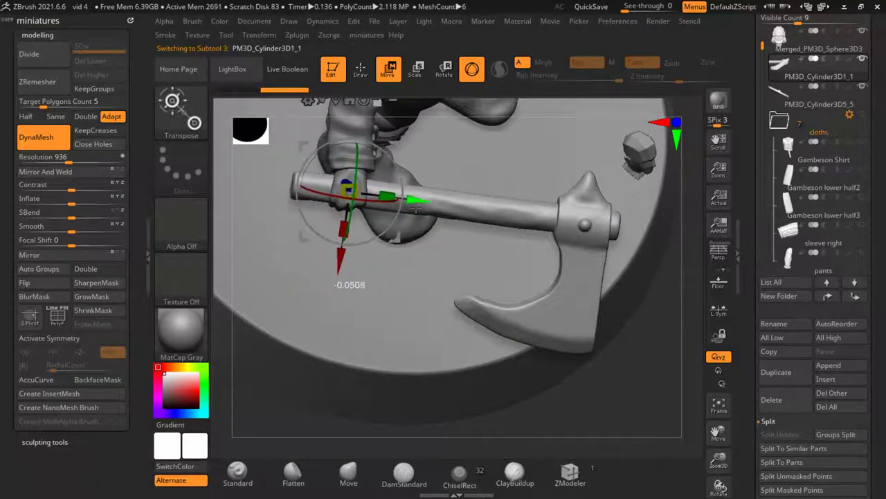
left_click_drag(393, 206, 402, 241)
left_click(771, 95)
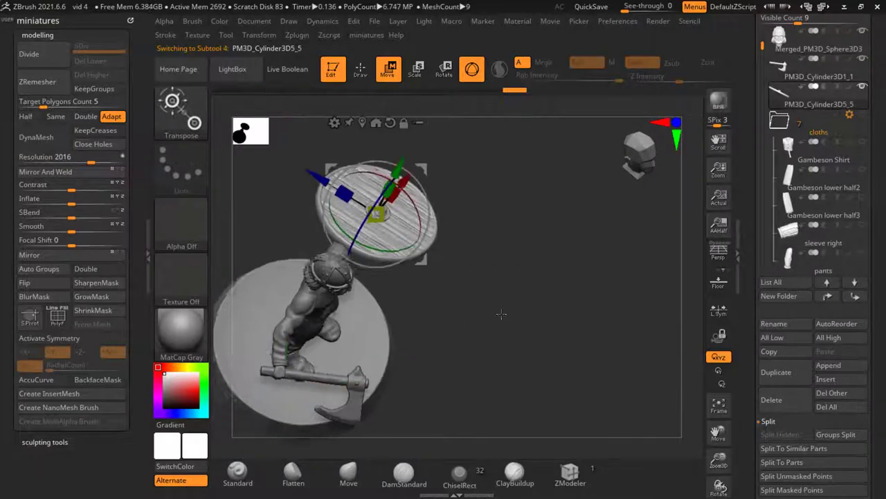
left_click_drag(457, 228, 437, 279)
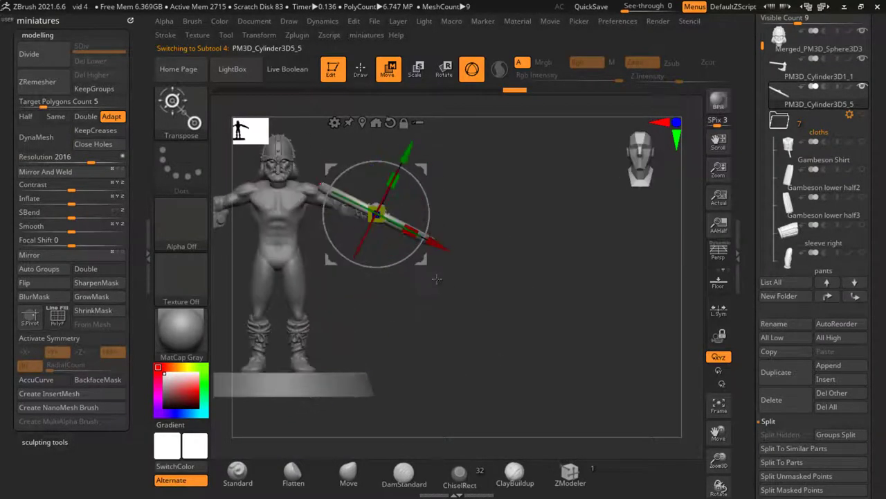
Select the head subtool, place its gizmo pivot at the neck, and try tilting the head from the side
left_click(267, 173, "alt")
scroll(277, 207, "up", 4)
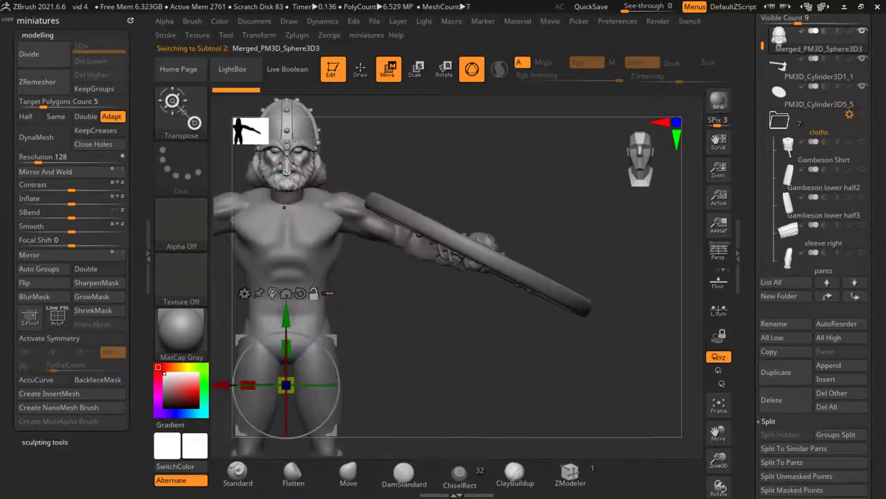
left_click(286, 125, "alt")
scroll(344, 200, "up", 3)
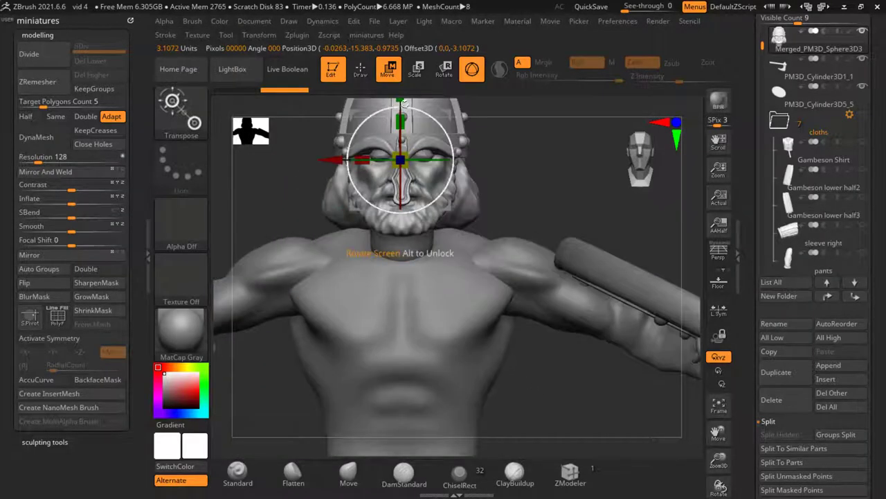
left_click_drag(398, 208, 451, 215)
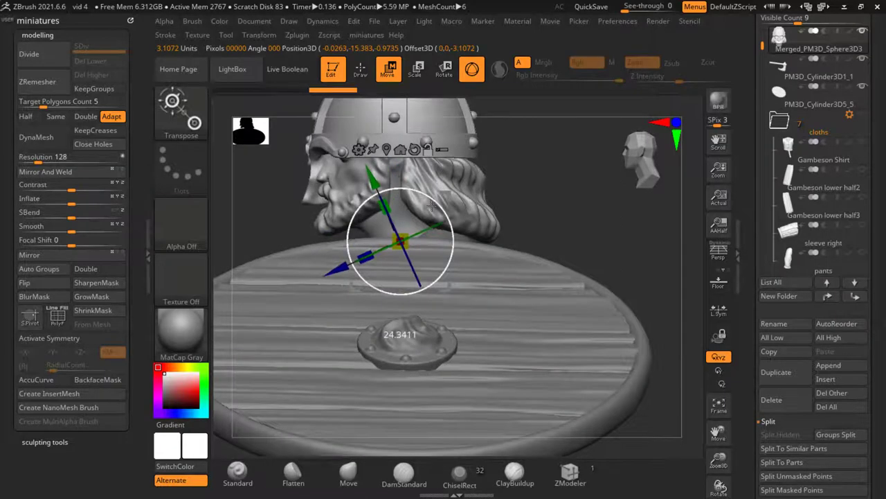
left_click_drag(585, 251, 374, 111, "shift")
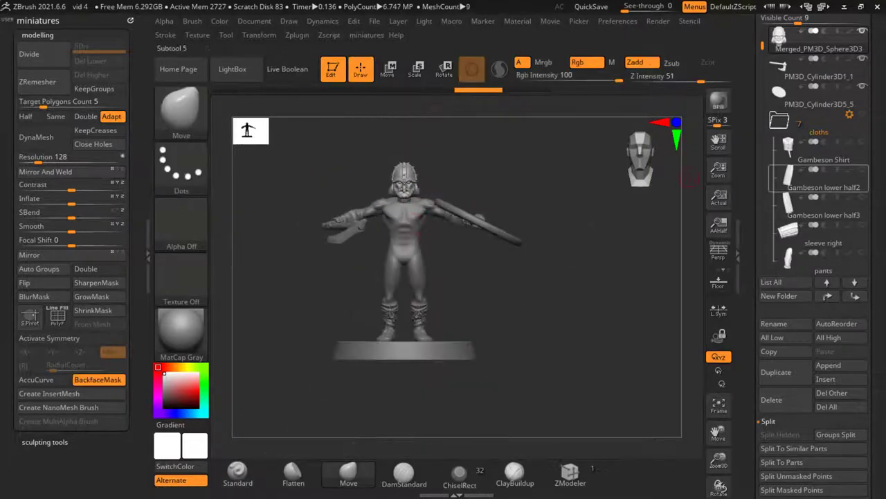
Enable Transpose All Selected Subtools on the Move gizmo and make the torso the active subtool
left_click_drag(445, 231, 453, 291, "alt")
left_click_drag(399, 290, 382, 302, "alt")
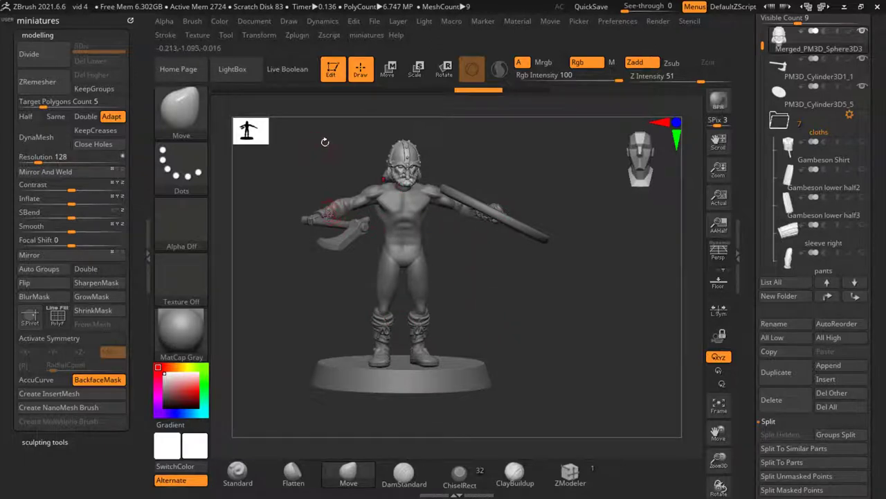
left_click_drag(330, 150, 451, 223)
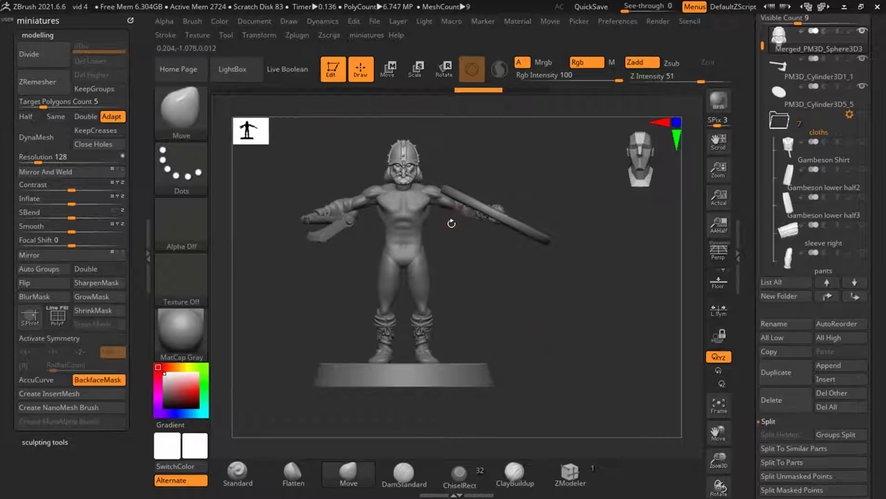
left_click(388, 69)
left_click_drag(570, 356, 451, 144)
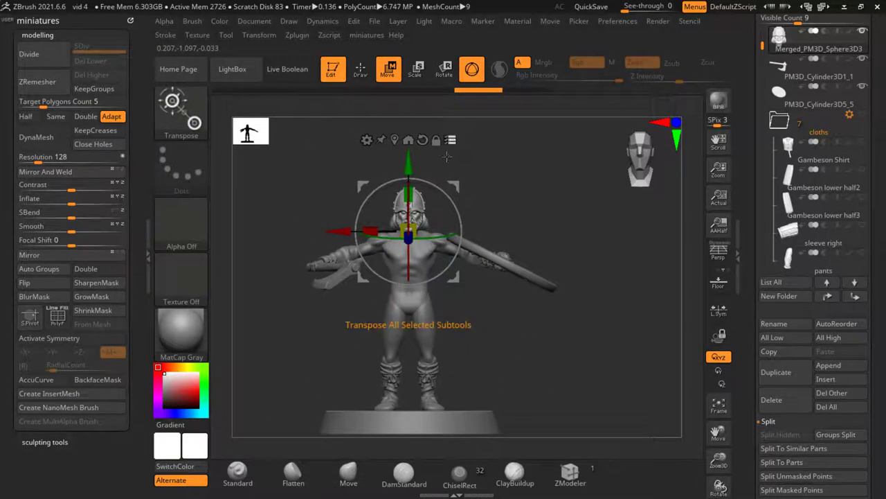
left_click_drag(545, 307, 391, 258, "alt")
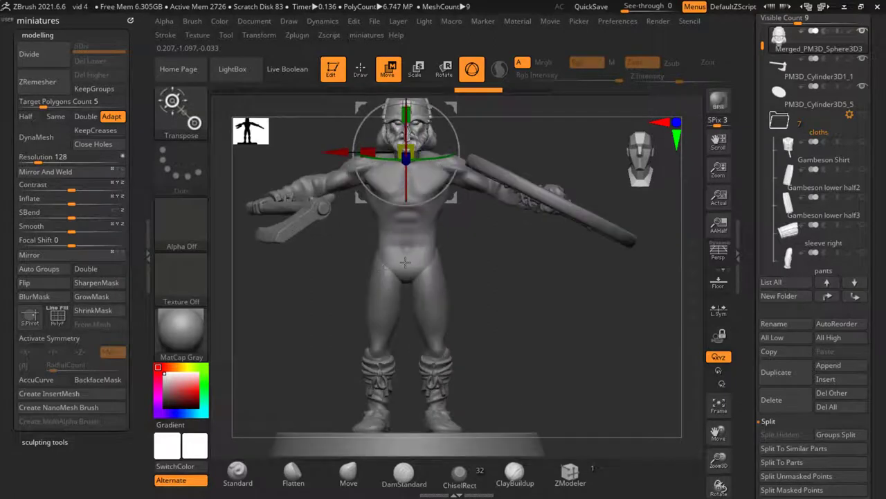
scroll(415, 266, "down", 2)
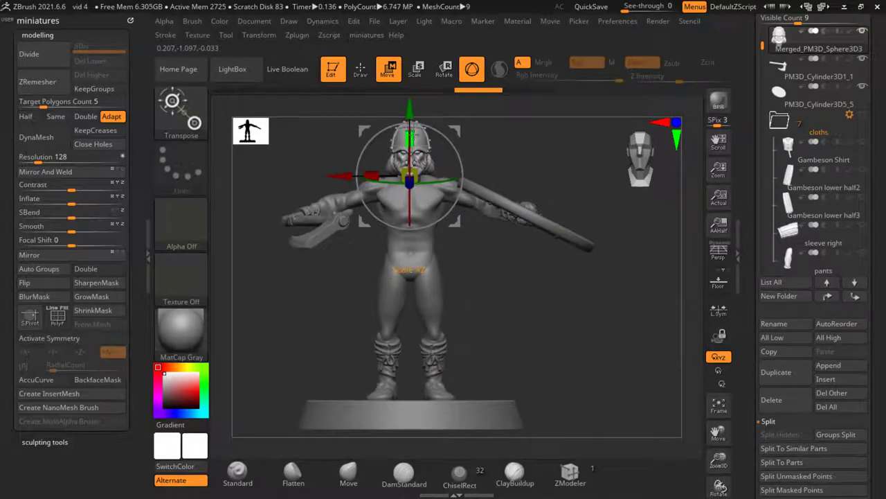
left_click(408, 270, "alt")
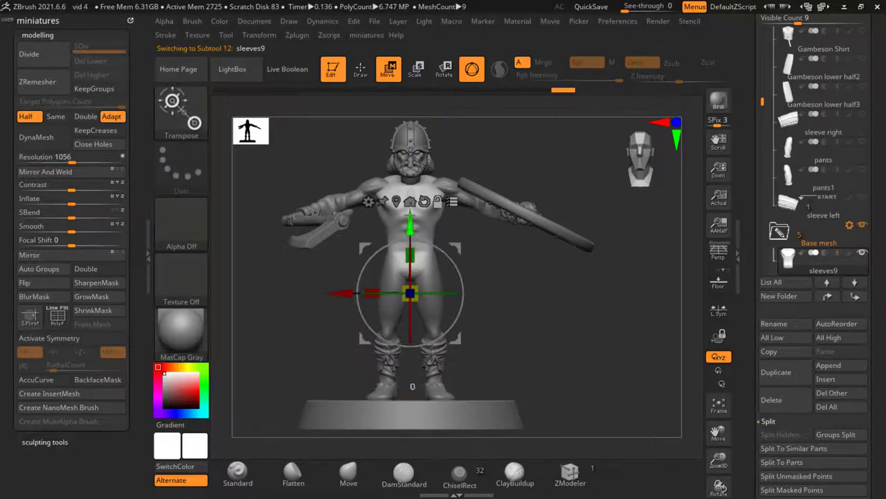
Raise the gizmo pivot to the warrior's hips and test a slight tilt of all selected subtools, undoing the tilt
left_click_drag(410, 293, 410, 259, "alt")
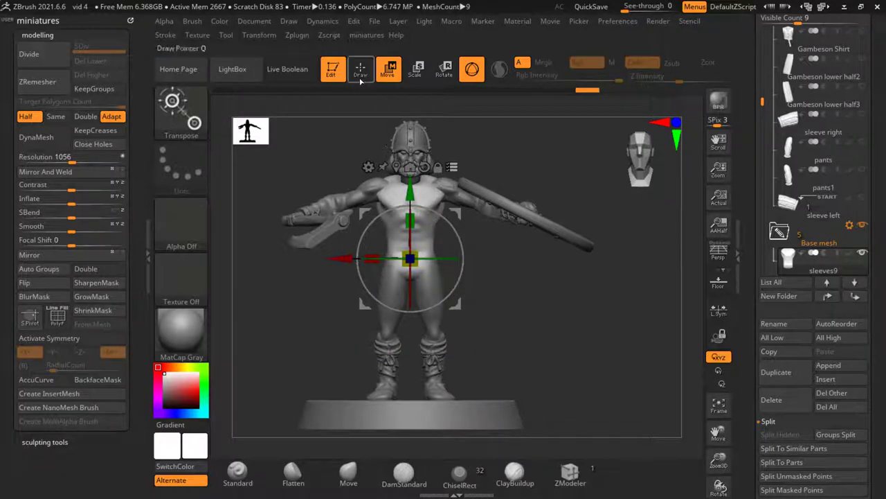
mouse_move(485, 311)
left_mouse_down()
mouse_move(513, 326)
mouse_move(497, 322)
mouse_move(492, 303)
left_mouse_up()
left_click_drag(517, 348, 547, 332)
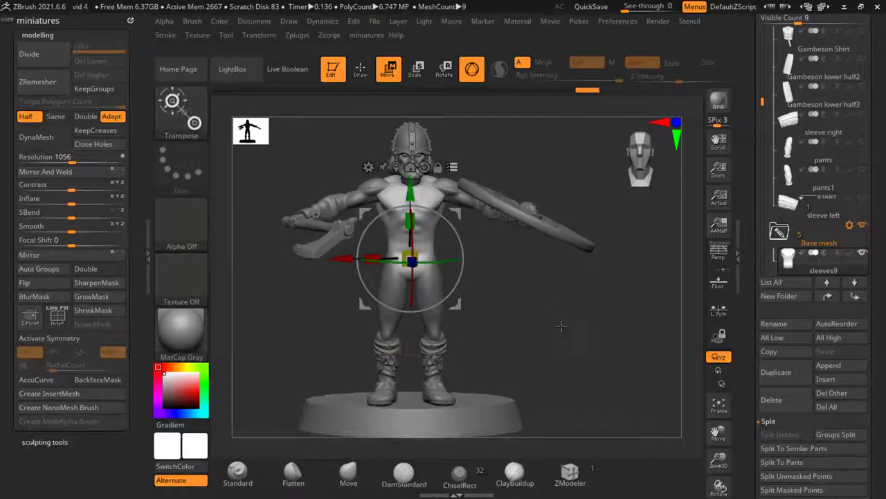
key("ctrl+z")
key("ctrl+z")
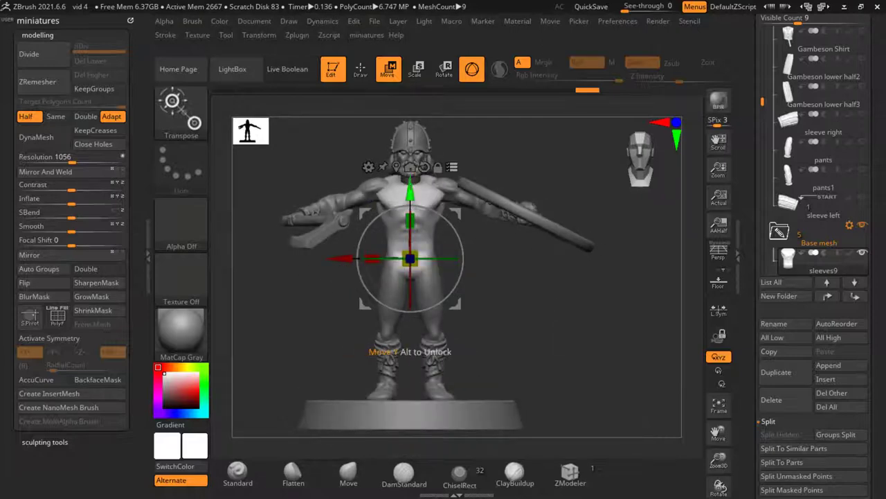
Examine the torso, hips, arms and held props from the front and at an angle around the gizmo pivot
scroll(410, 190, "up", 3)
left_click_drag(388, 182, 369, 169)
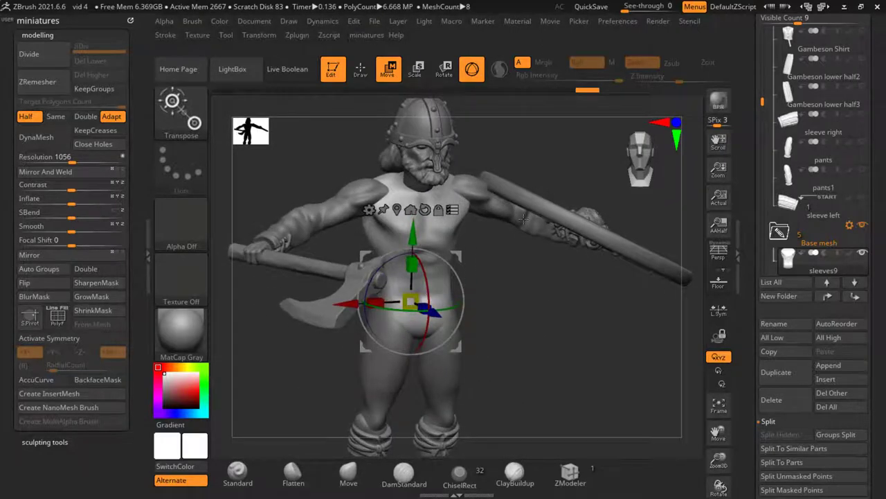
left_click_drag(524, 219, 475, 258)
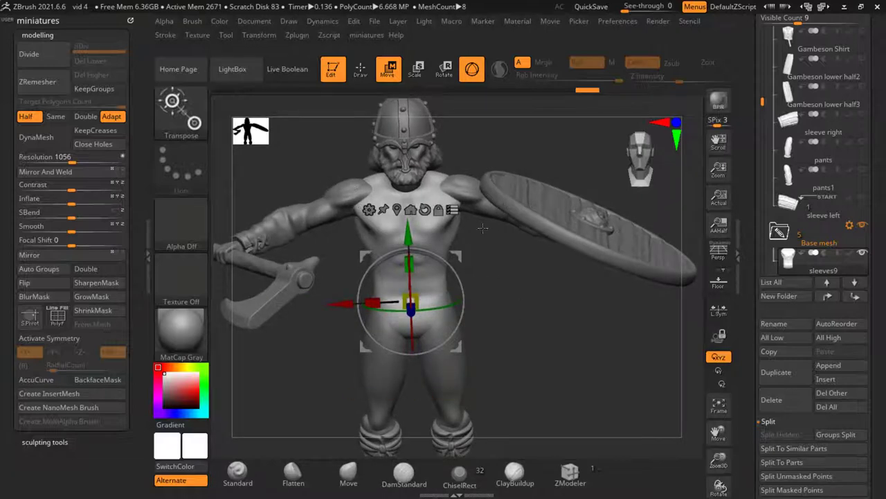
left_click_drag(505, 256, 427, 289)
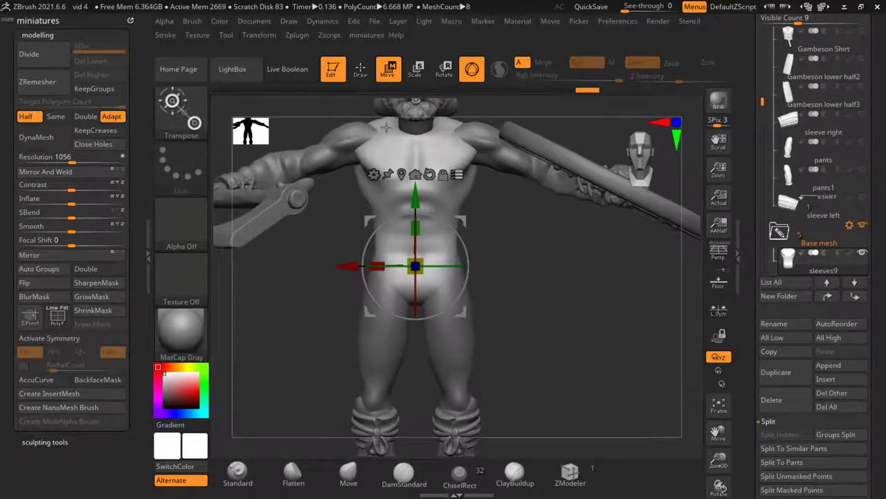
scroll(499, 234, "down", 2)
left_click_drag(524, 307, 450, 266, "shift")
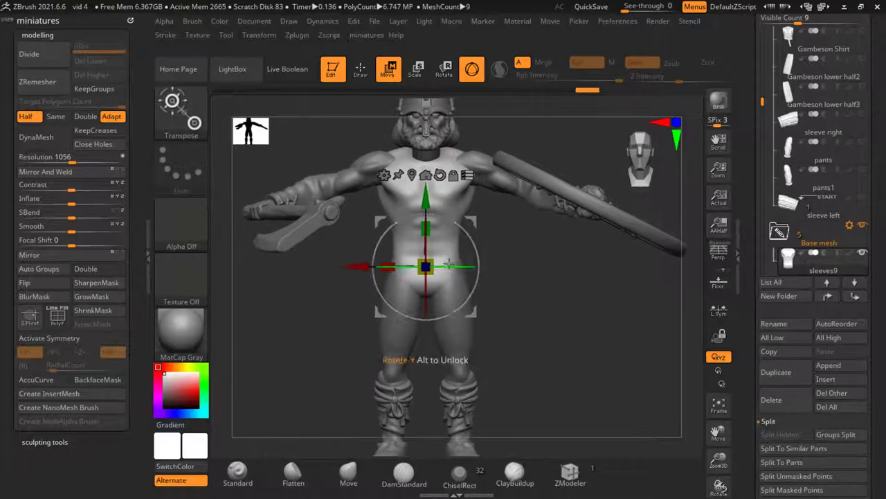
scroll(451, 265, "down", 2)
scroll(532, 295, "up", 2)
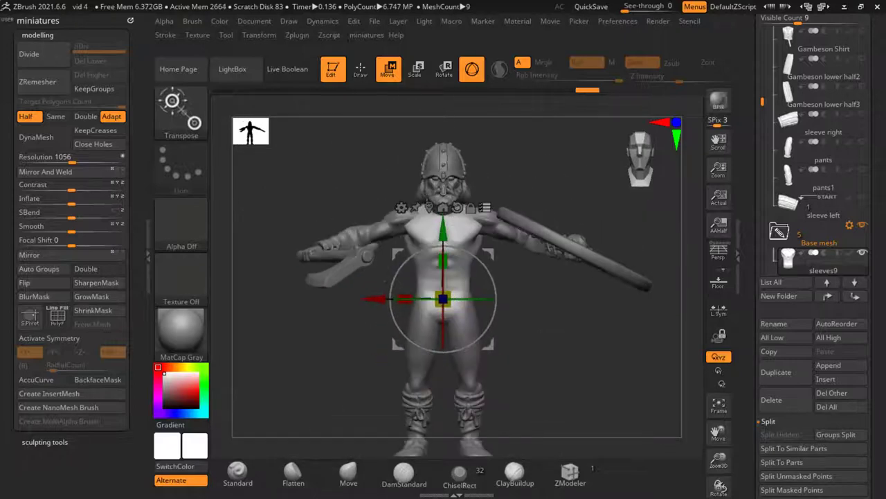
left_click_drag(480, 280, 467, 264, "alt")
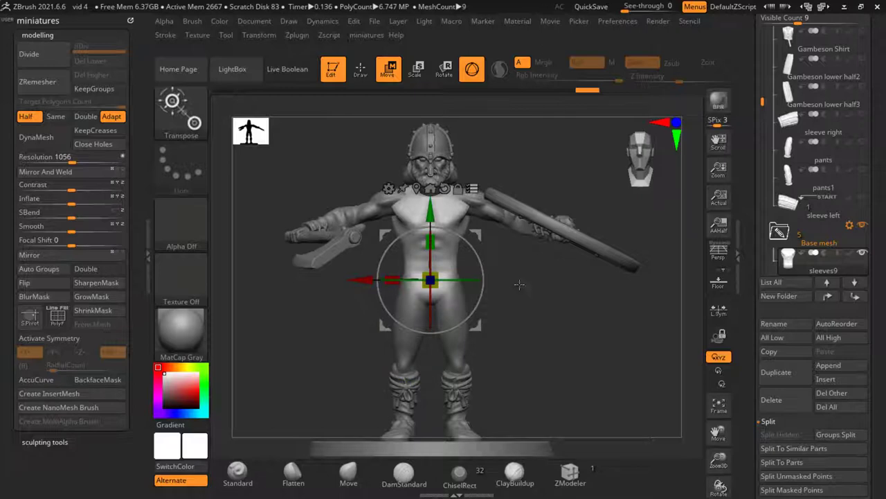
left_click_drag(528, 316, 415, 271)
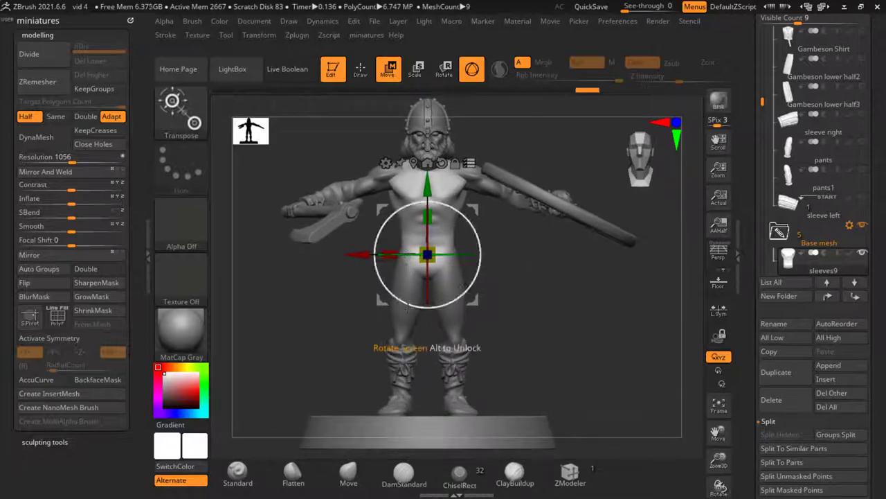
Show the cloths folder and test moving all selected subtools with the gizmo, undoing each test transform
left_click_drag(457, 259, 538, 224)
key("ctrl+z")
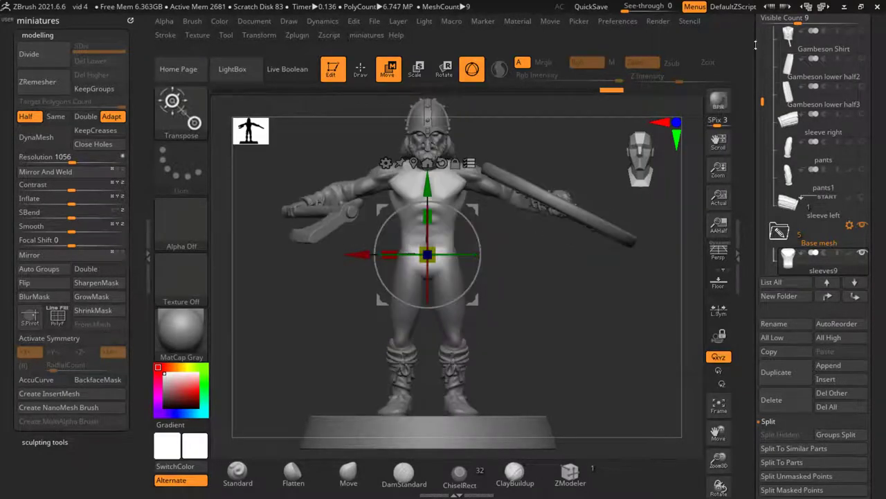
scroll(832, 138, "up", 5)
left_click(862, 169)
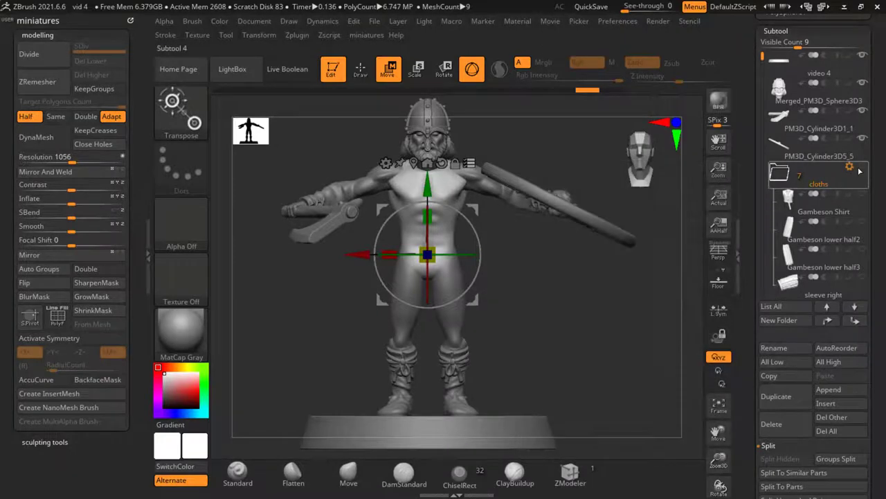
left_click_drag(464, 253, 496, 374)
key("ctrl+z")
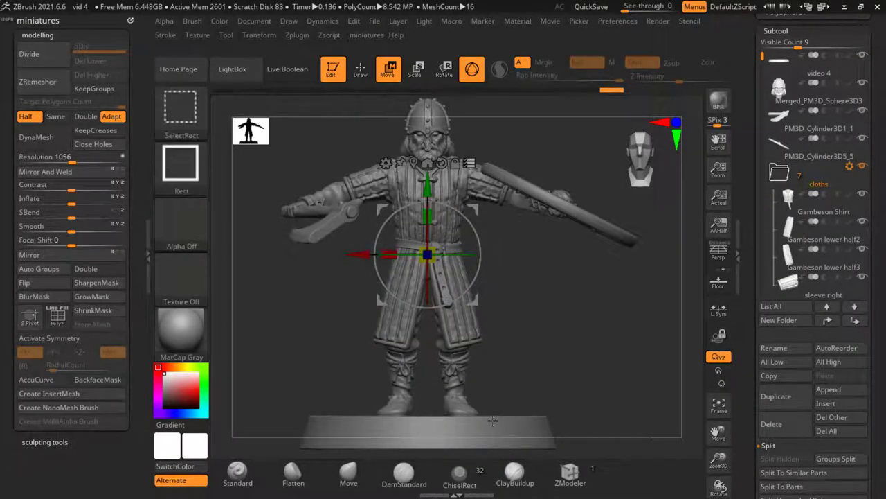
left_click_drag(436, 244, 439, 239)
Exclude the display base from the gizmo's selected subtools, trying the deselect-all and reselect-all toggles along the way
key("ctrl+shift")
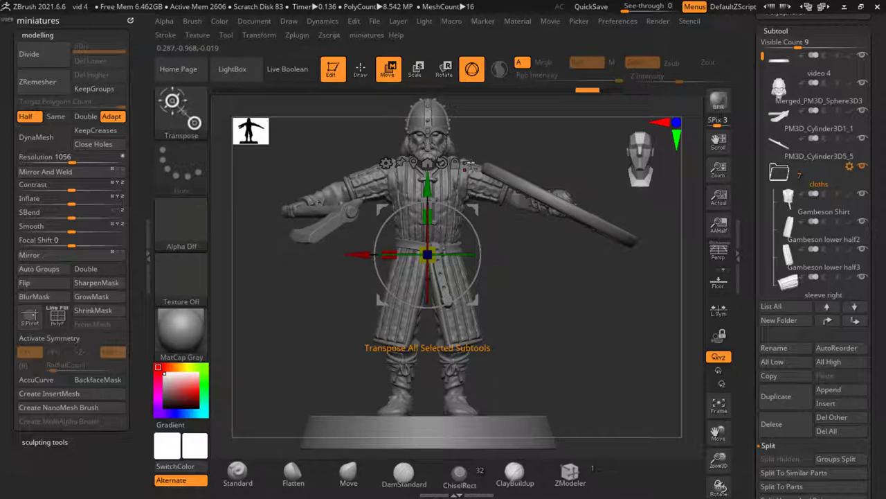
key("ctrl+shift")
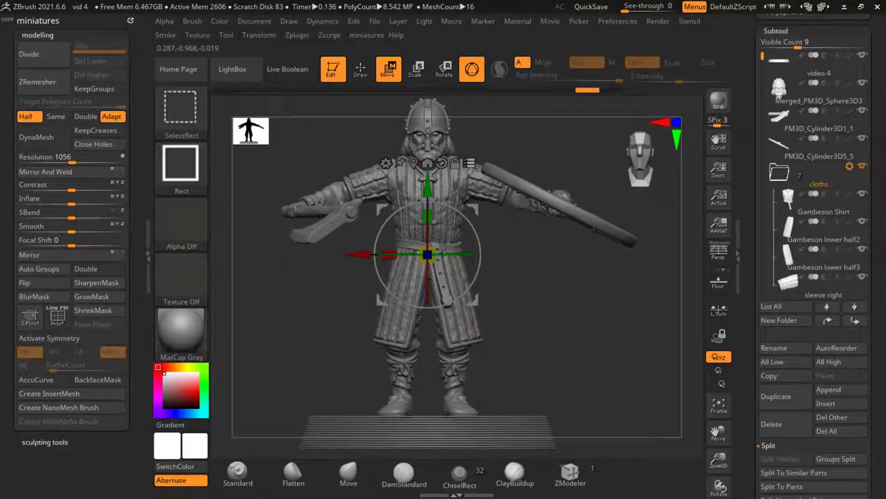
left_click(530, 322, "ctrl+shift")
left_click(531, 322, "ctrl+shift")
left_click(530, 322, "ctrl+shift")
left_click(530, 322, "ctrl+shift")
left_click_drag(550, 289, 549, 290, "ctrl+shift")
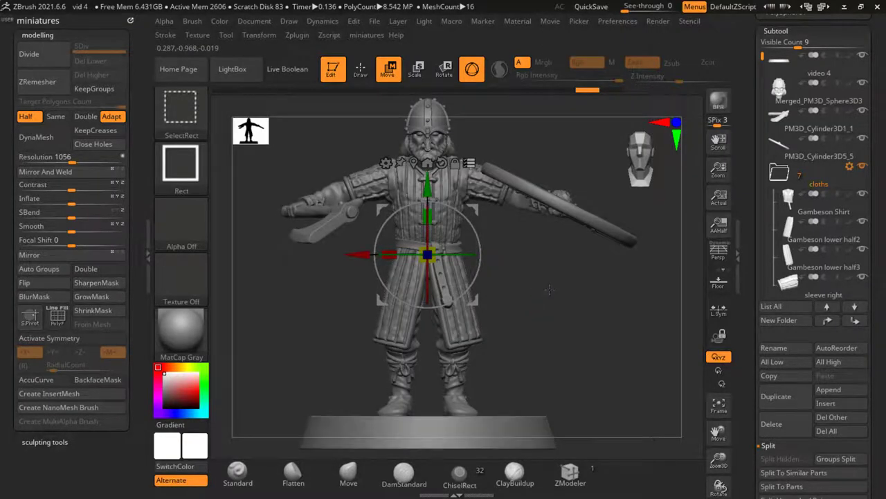
left_click(552, 283, "ctrl+shift")
left_click(540, 290, "ctrl+shift")
left_click(520, 318, "ctrl+shift")
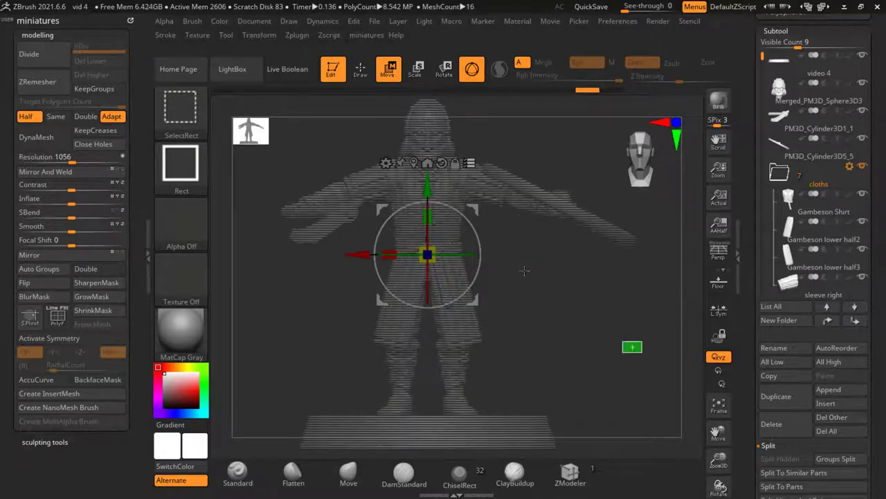
left_click(523, 325, "ctrl+shift")
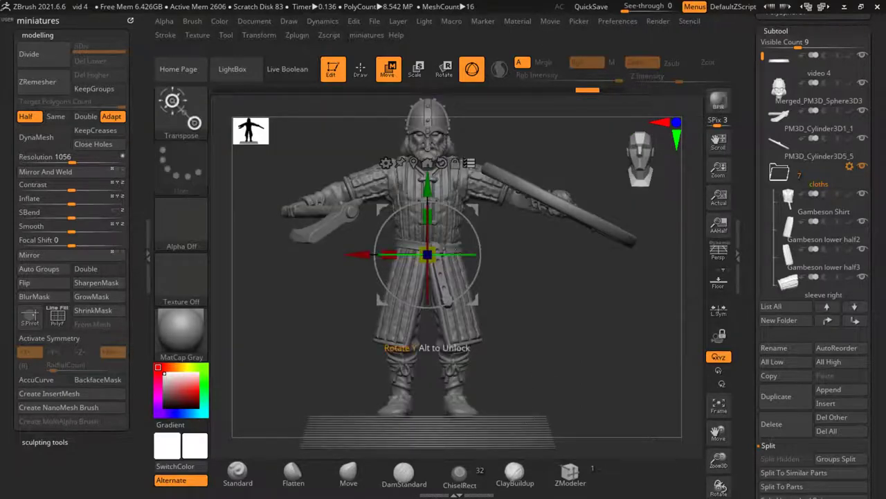
Try rotating the dressed warrior about the hips with the base excluded, and undo the rotations
left_click_drag(457, 254, 444, 270)
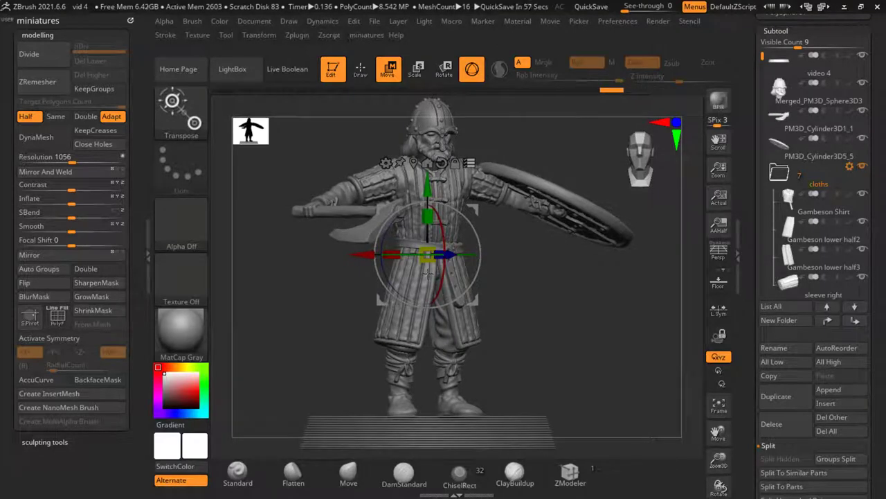
left_click_drag(440, 273, 415, 184)
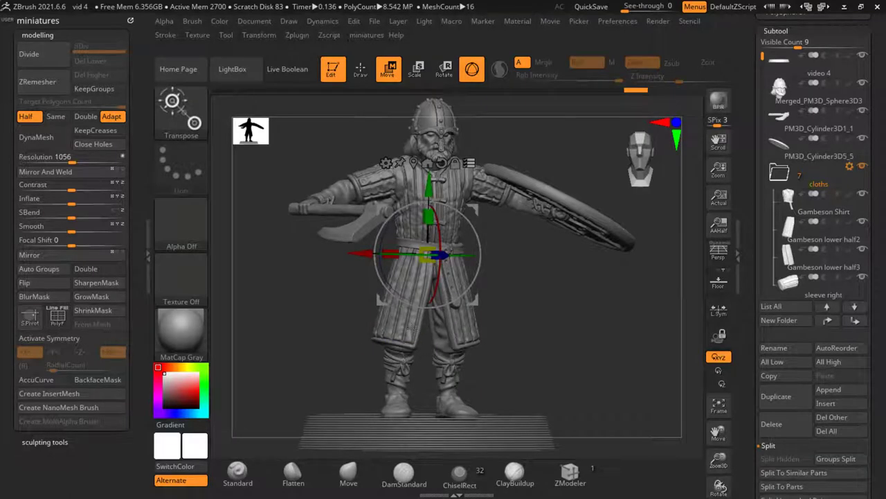
left_click_drag(557, 398, 530, 331)
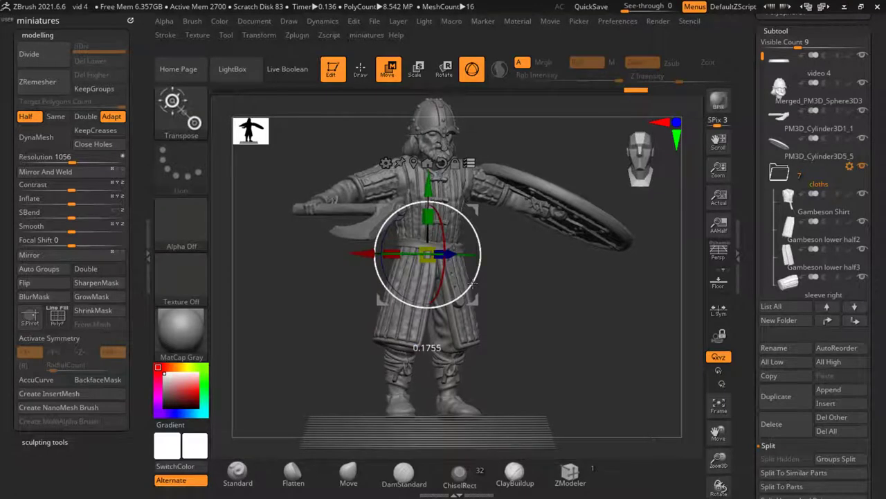
left_click_drag(473, 282, 479, 280)
key("ctrl+z")
key("ctrl+z")
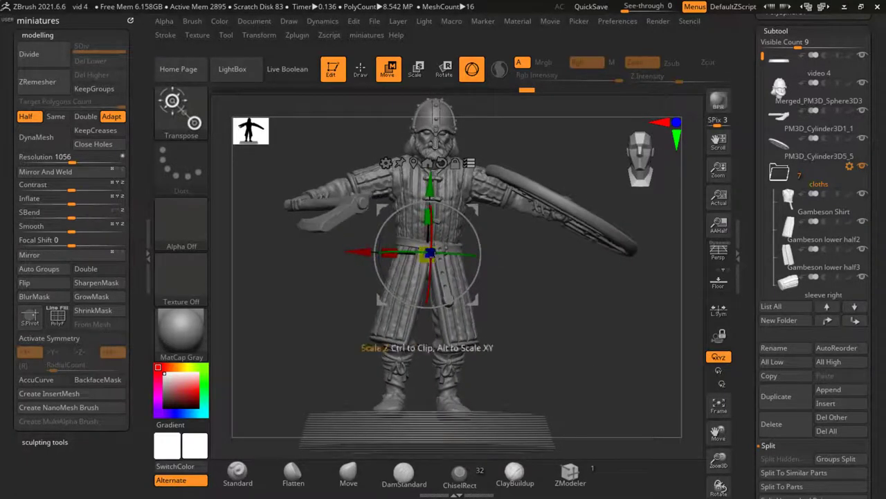
Select the gambeson shirt, hide the cloths folder, and make the bare torso the active subtool
left_click(451, 189, "alt")
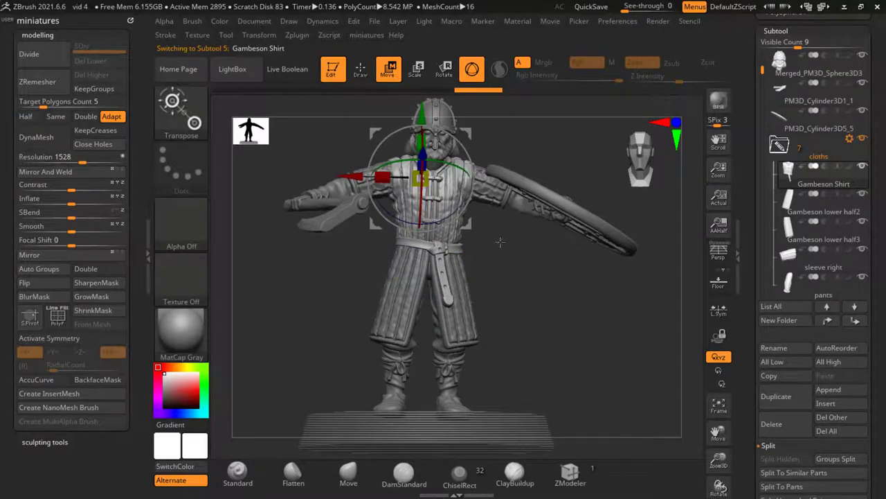
left_click(863, 137)
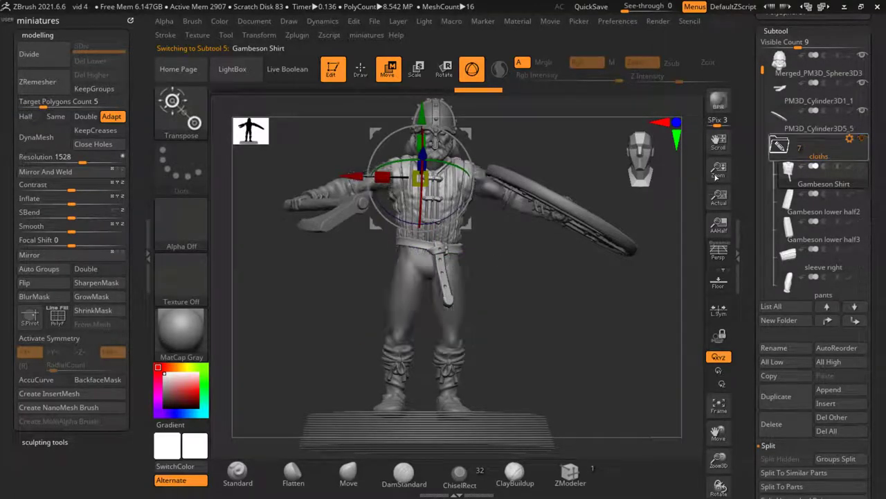
left_click(418, 263, "alt")
mouse_move(553, 302)
left_mouse_down()
mouse_move(569, 304)
mouse_move(539, 306)
mouse_move(554, 305)
left_mouse_up()
left_click_drag(766, 110, 766, 50)
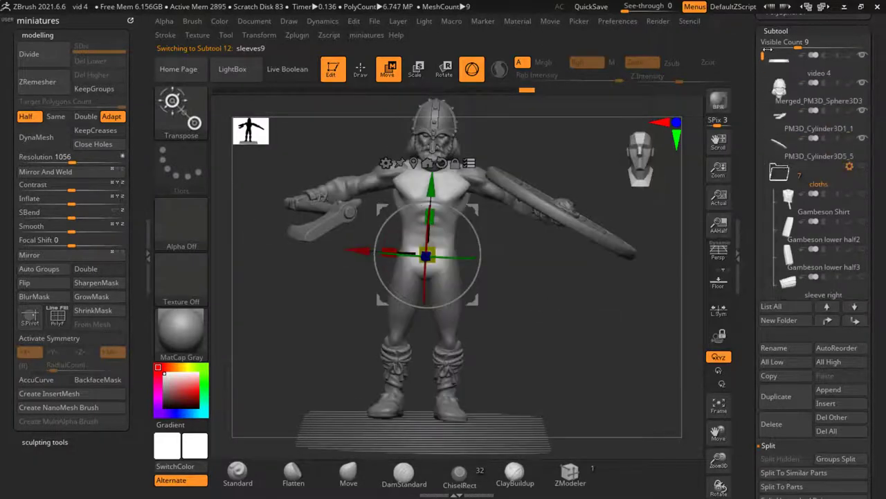
Hide the axe, shield and head subtools
left_click(862, 113)
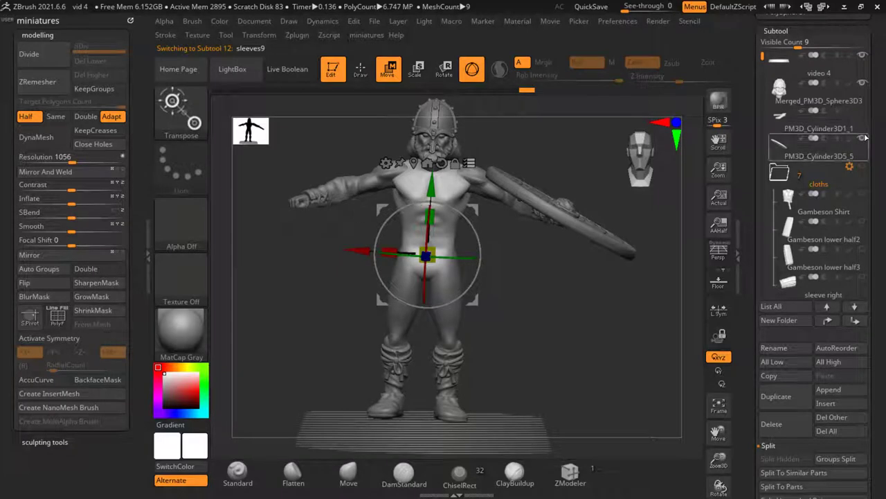
left_click(862, 138)
left_click(862, 82)
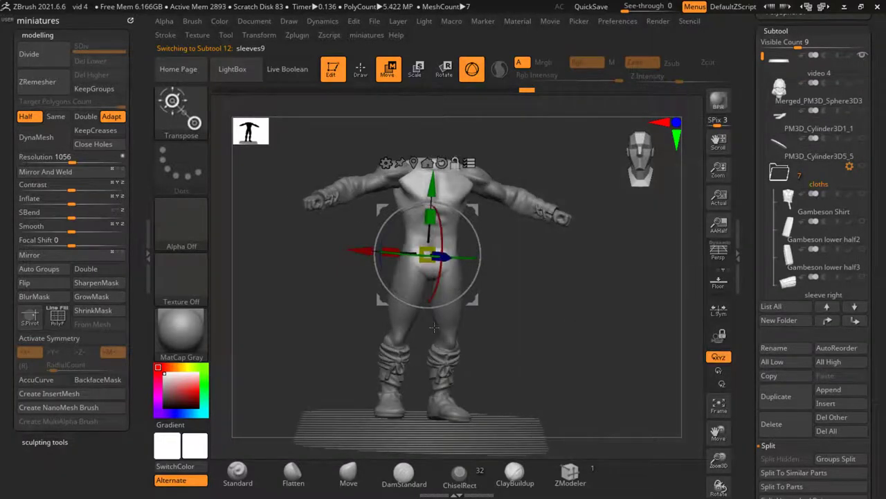
Select the warrior's right leg for the gizmo without the other subtools and swing it forward from the hip
left_click(405, 322)
left_click(454, 221)
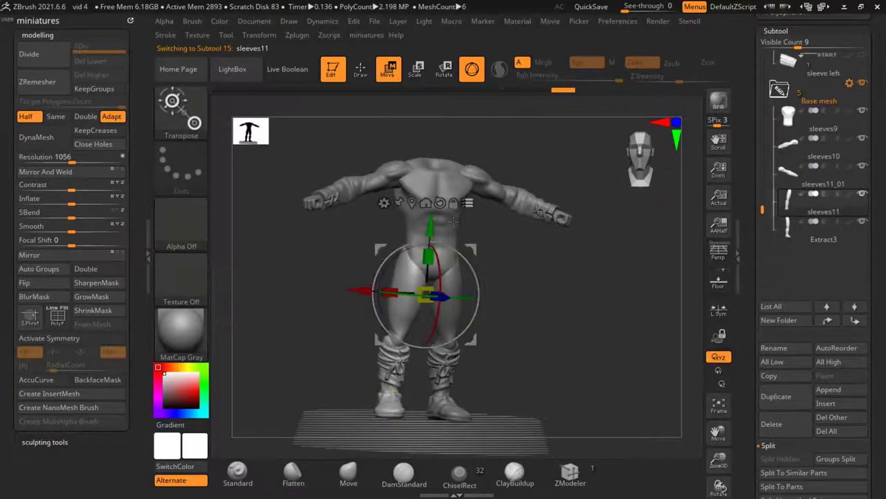
left_click_drag(454, 221, 454, 309)
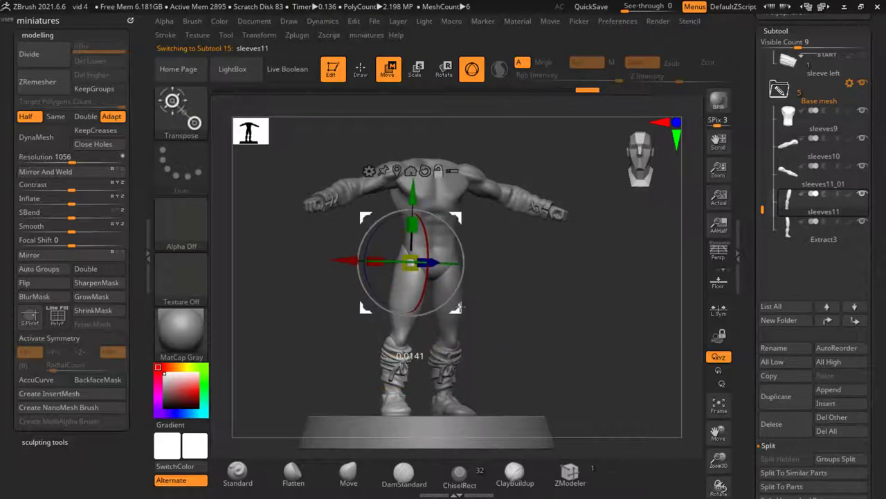
left_click_drag(466, 307, 463, 235)
key("ctrl+z")
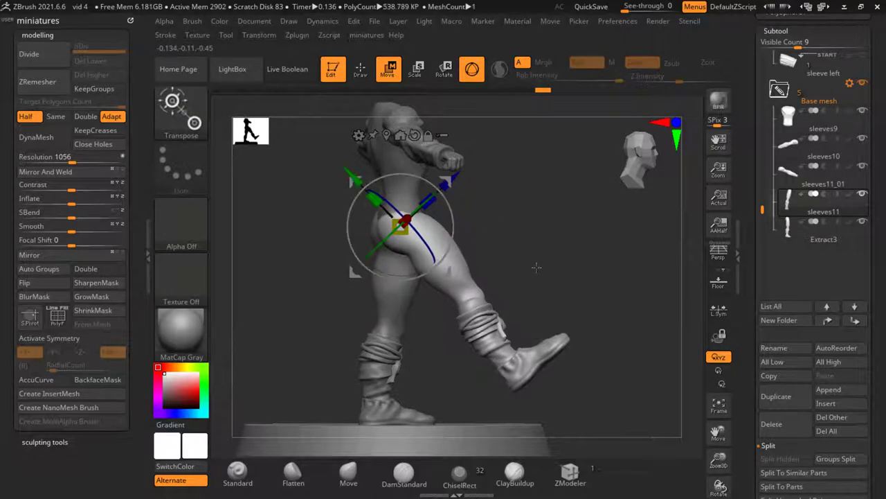
Use the Move brush to fit the back of the raised right thigh against the pelvis
left_click_drag(537, 267, 388, 248)
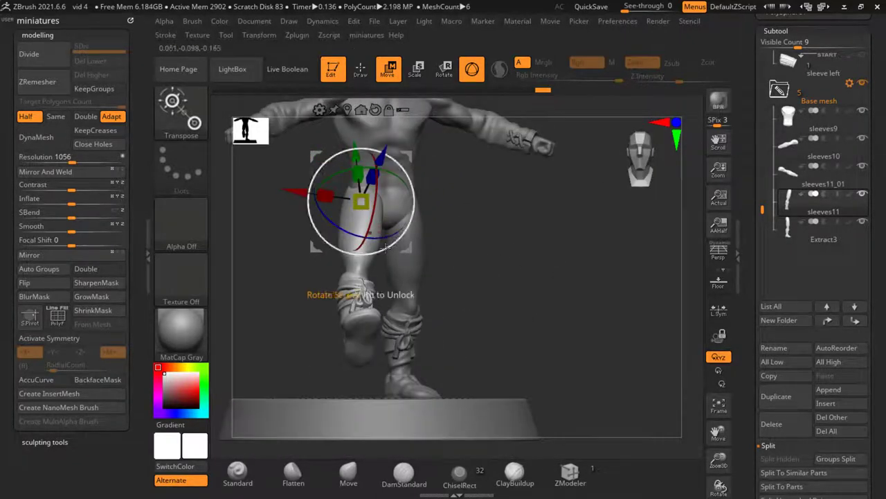
key("q")
left_click_drag(664, 252, 376, 219)
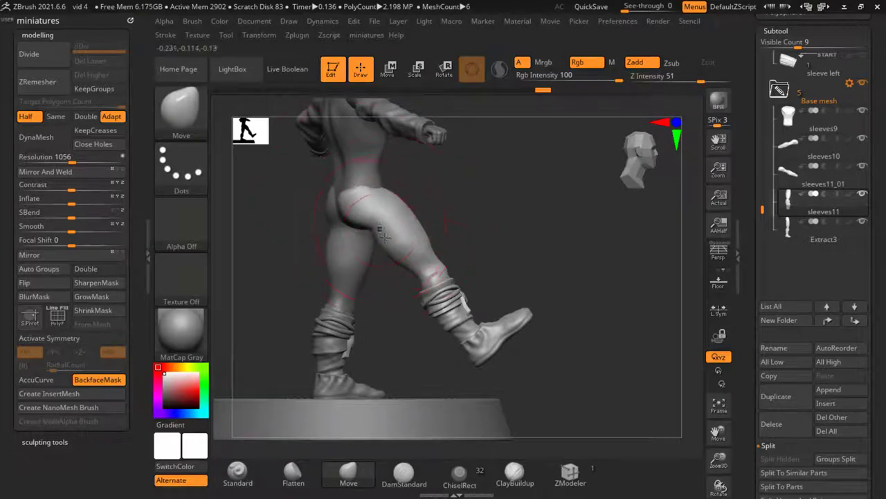
right_click_drag(383, 235, 383, 227, "ctrl")
right_click_drag(423, 290, 362, 195, "ctrl")
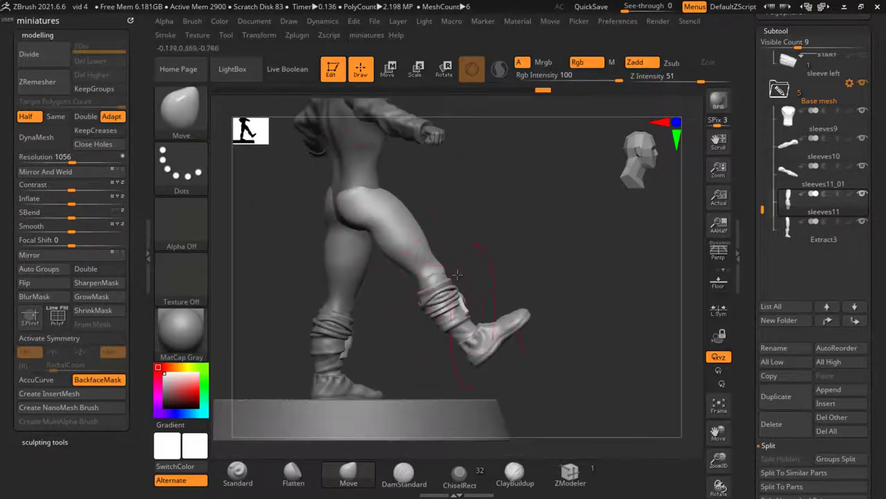
Mask the raised right leg from the hip down to the knee
key("shift")
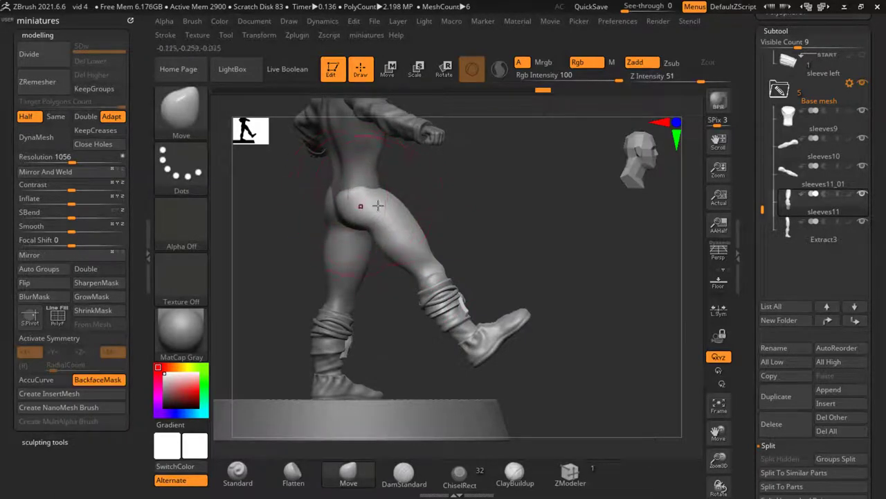
right_click_drag(347, 207, 383, 209, "ctrl")
key("ctrl")
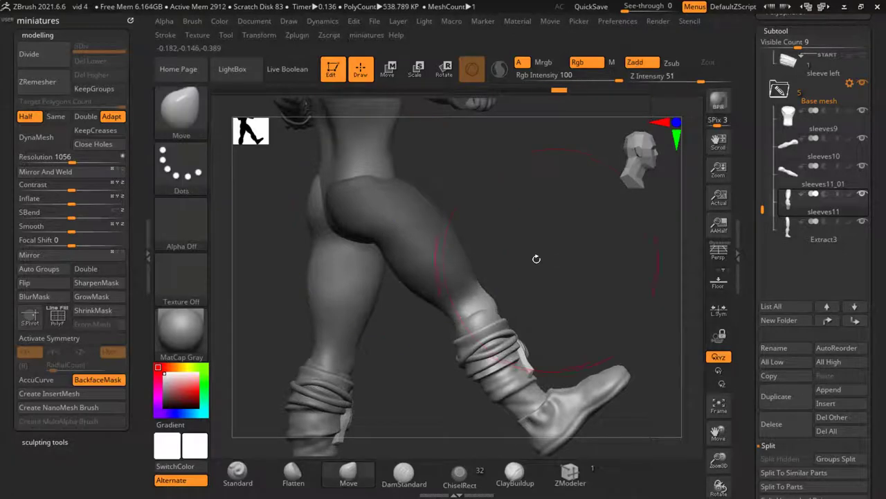
Soften the raised right leg's mask edge at the knee and bend the lower leg down from the knee with the gizmo
left_click_drag(534, 257, 347, 227)
key("ctrl")
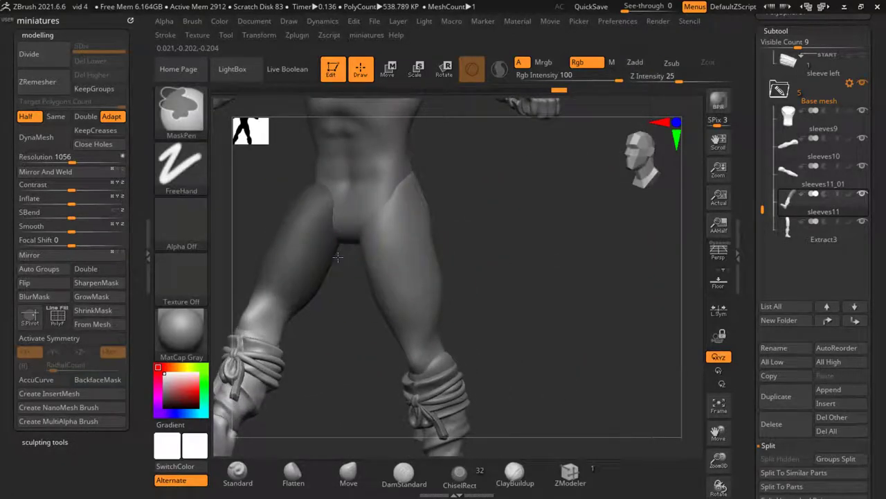
left_click(349, 478)
mouse_move(360, 450)
left_mouse_down()
mouse_move(449, 339)
mouse_move(503, 291)
left_mouse_up()
key("ctrl")
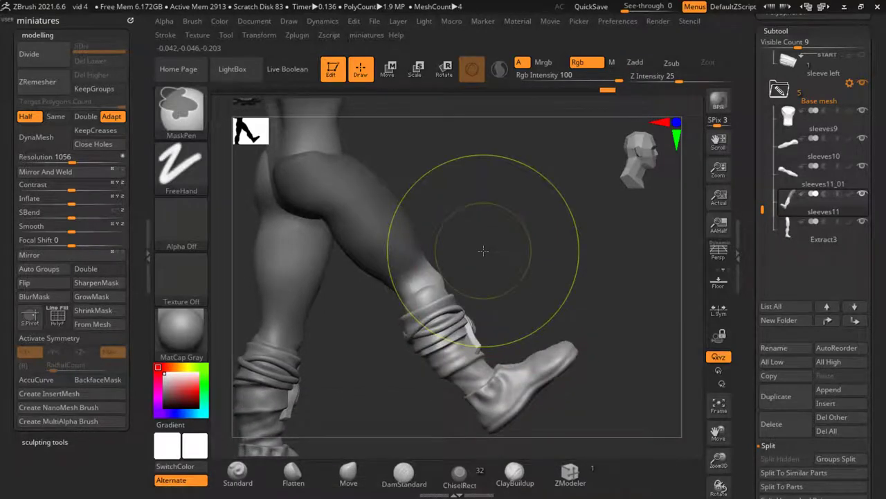
left_click(459, 261, "ctrl")
left_click(534, 206, "ctrl")
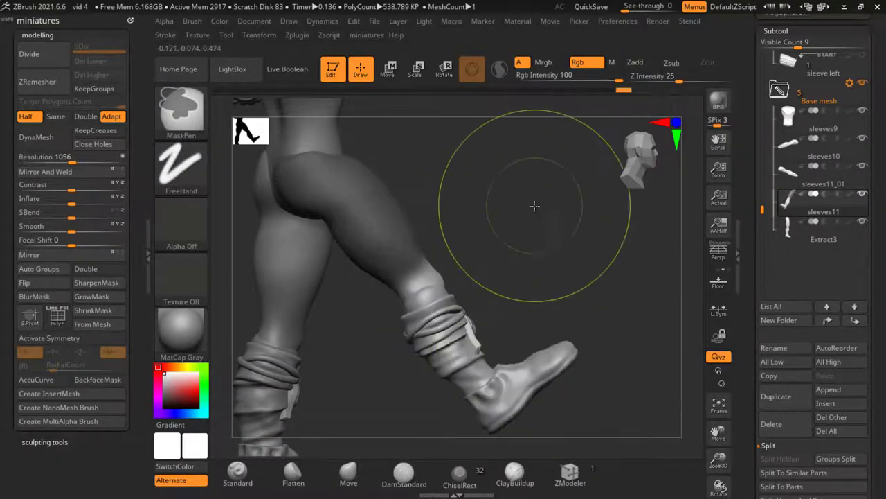
key("w")
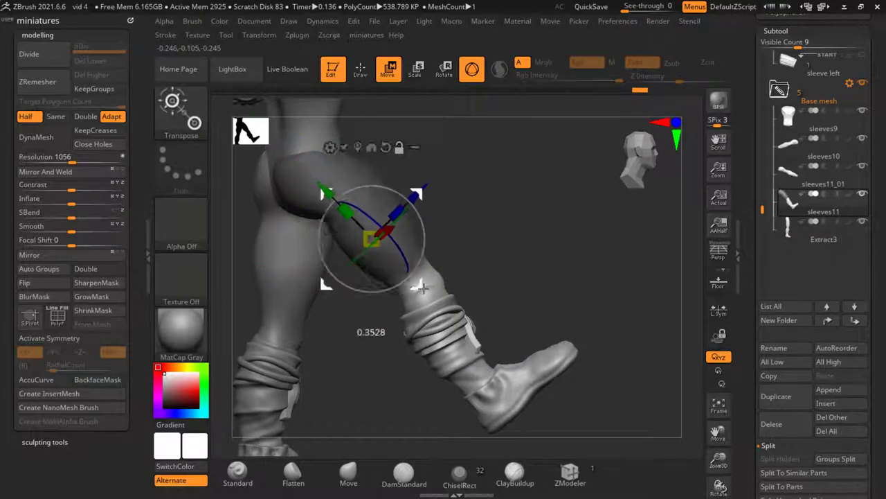
left_click_drag(422, 287, 459, 334)
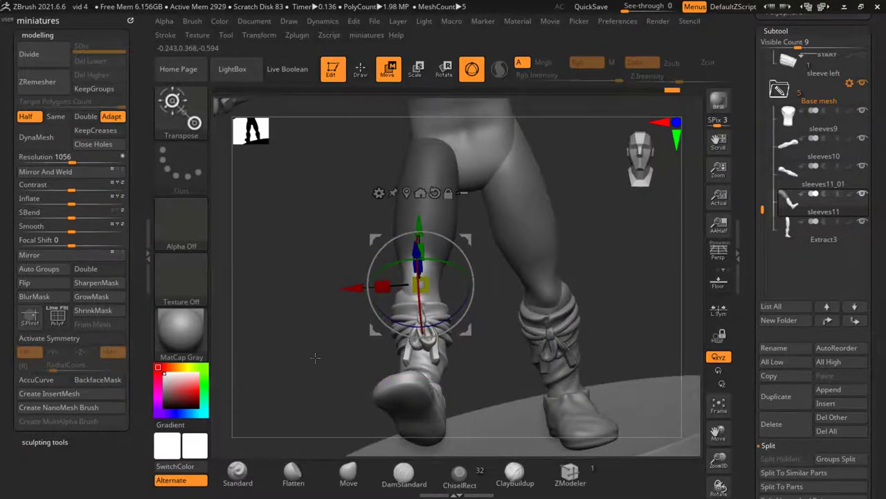
left_click_drag(315, 358, 440, 195)
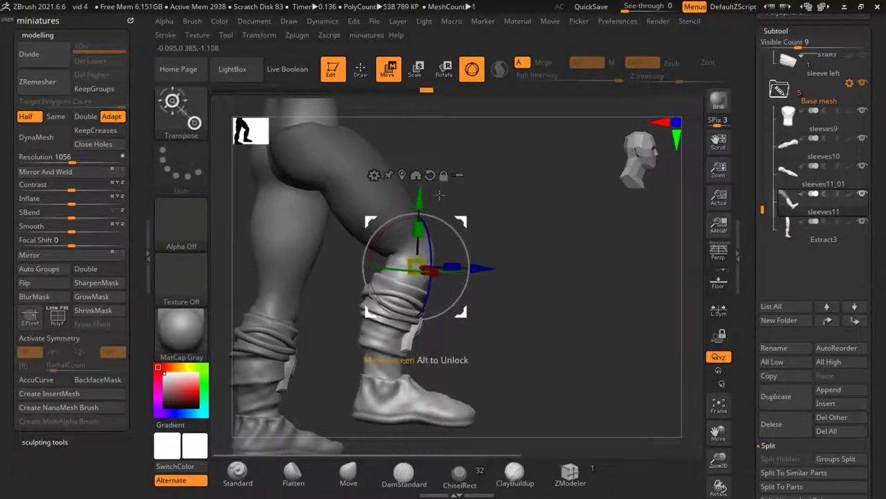
Refine the bent right leg around the knee with the Move brush and clear its mask
key("q")
key("f")
mouse_move(495, 303)
left_mouse_down("shift")
mouse_move(526, 289)
mouse_move(434, 272)
left_mouse_up("shift")
key("b")
key("m")
key("v")
left_click(388, 68)
left_click_drag(443, 229, 443, 285, "alt")
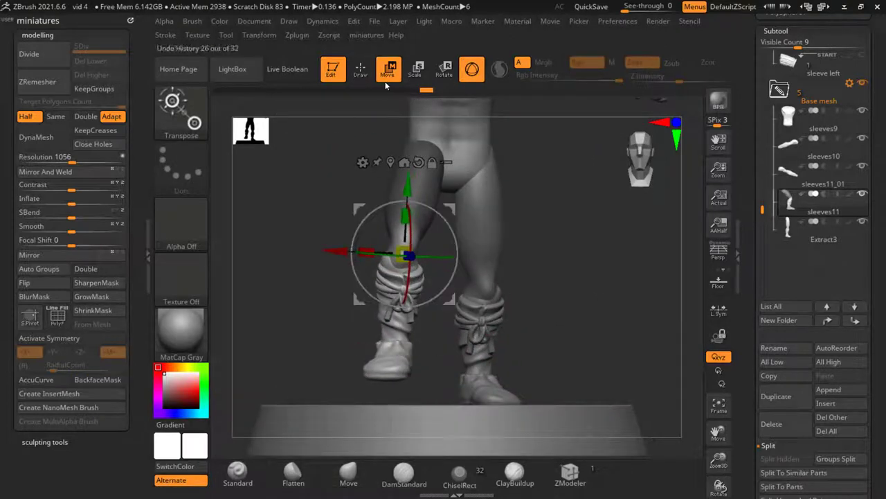
key("q")
left_click_drag(364, 194, 578, 263)
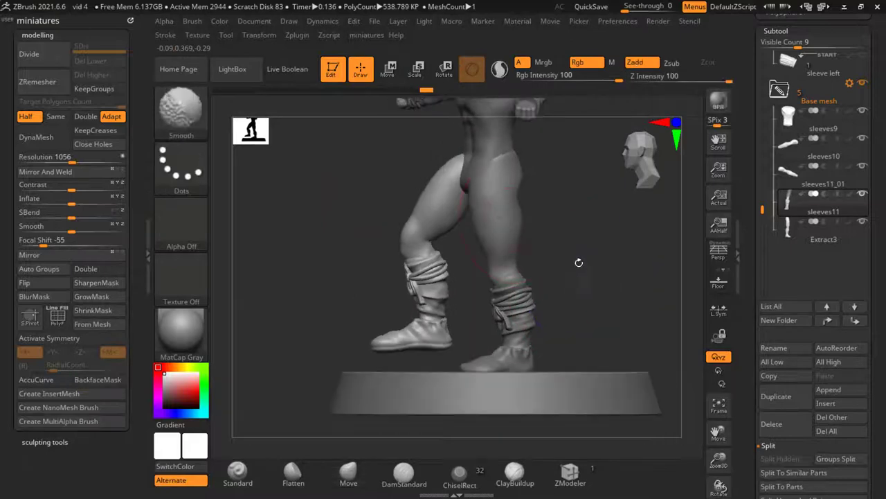
Select the warrior's left leg and swing it backward from the hip with the gizmo
key("w")
left_click(499, 394, "alt")
left_click_drag(526, 208, 405, 95)
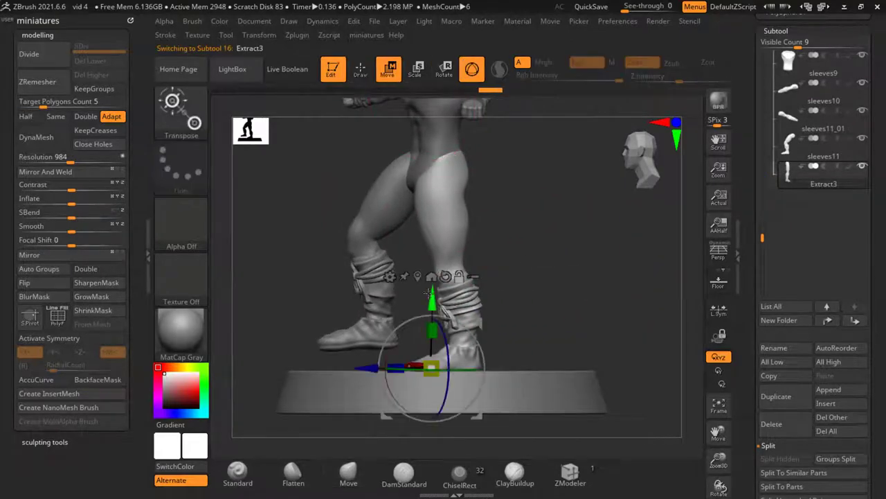
left_click_drag(479, 412, 497, 179, "alt")
Mask the left leg from hip to knee and rotate the lower leg back around the knee
key("q")
key("ctrl")
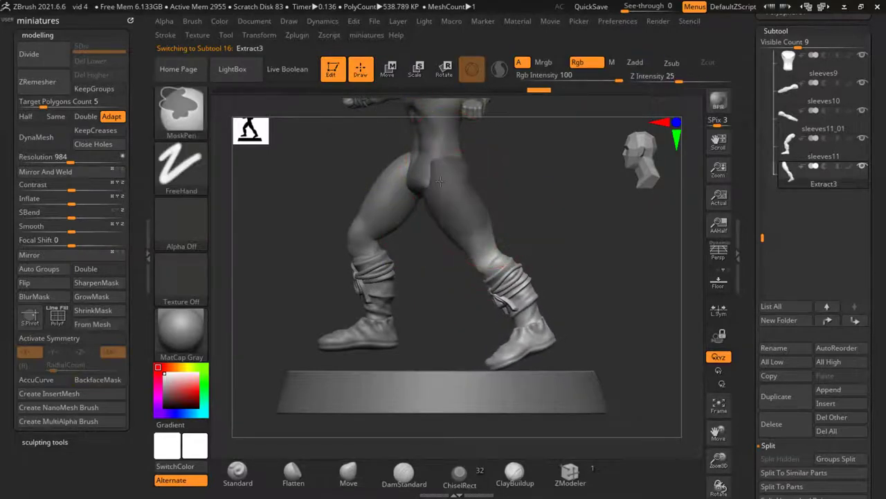
key("w")
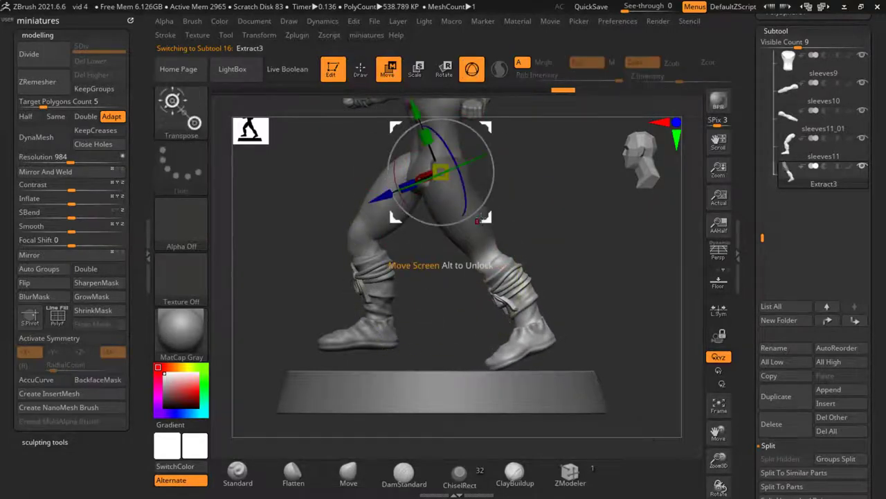
left_click_drag(520, 298, 552, 310)
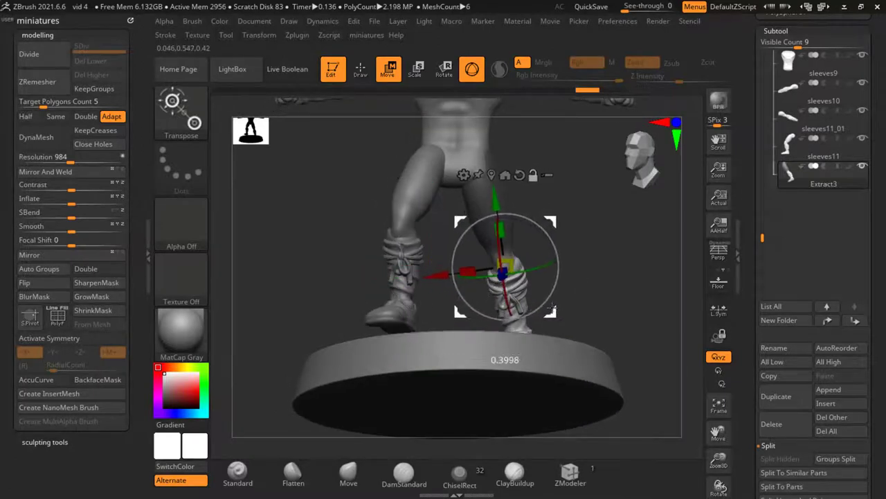
left_click_drag(586, 287, 541, 310)
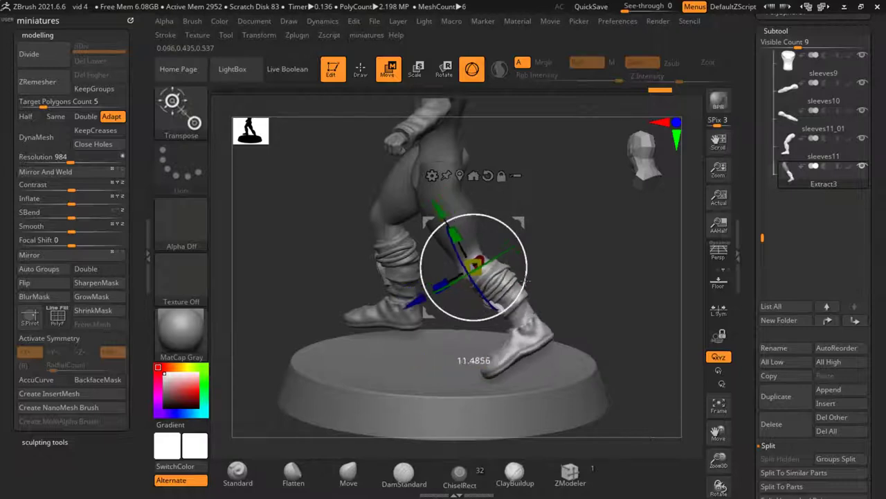
left_click_drag(525, 274, 493, 252)
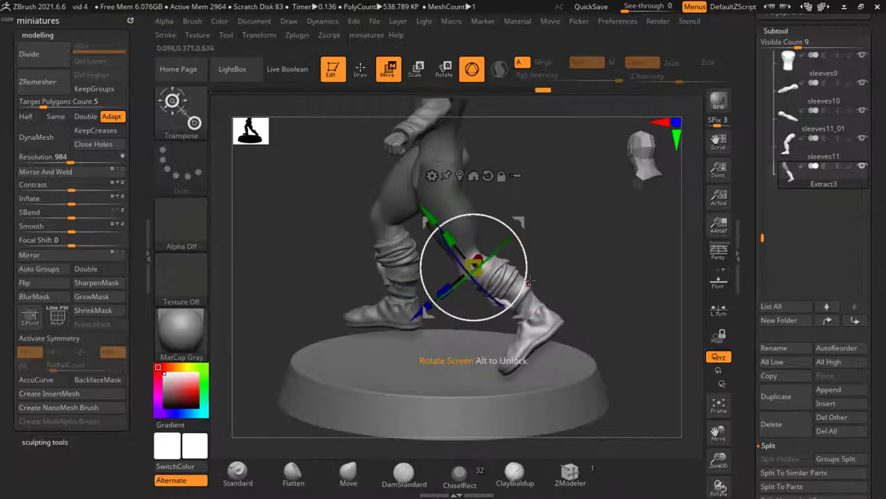
left_click_drag(528, 277, 570, 282)
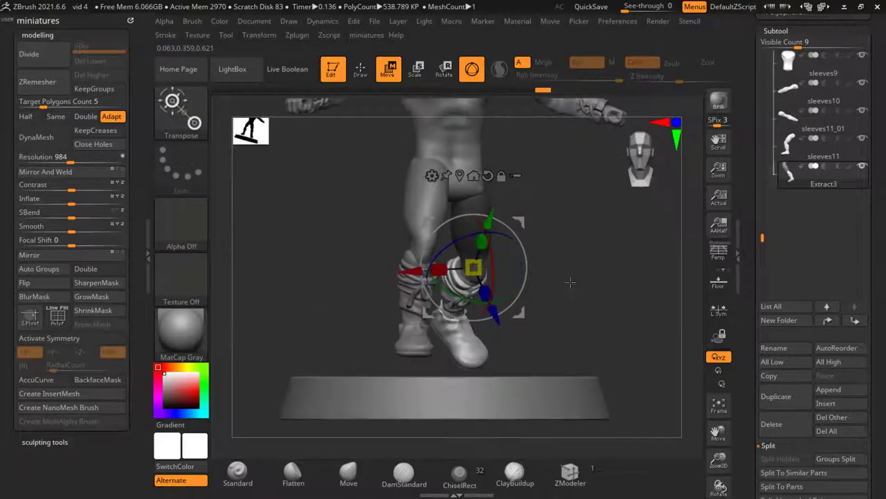
left_click_drag(489, 292, 493, 321, "alt")
Adjust the posed left leg with the Move brush from the front and side, and clear its mask
left_click(360, 68)
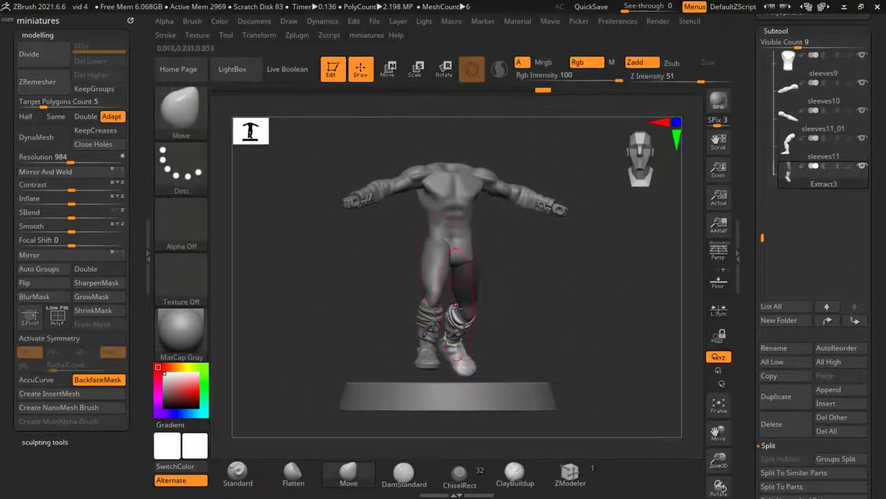
mouse_move(596, 346)
left_mouse_down()
mouse_move(540, 340)
mouse_move(490, 306)
left_mouse_up()
left_click_drag(510, 250, 443, 223)
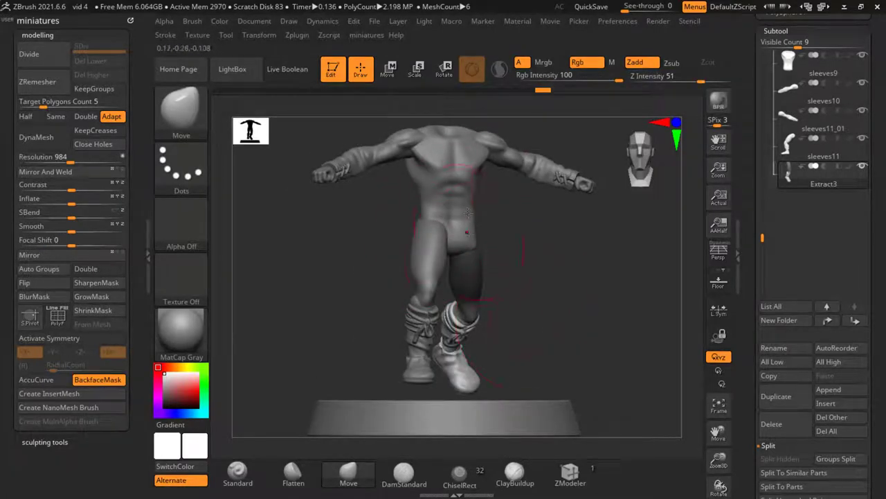
left_click_drag(572, 308, 581, 376)
right_click_drag(581, 376, 570, 413, "ctrl")
left_click(488, 409, "alt")
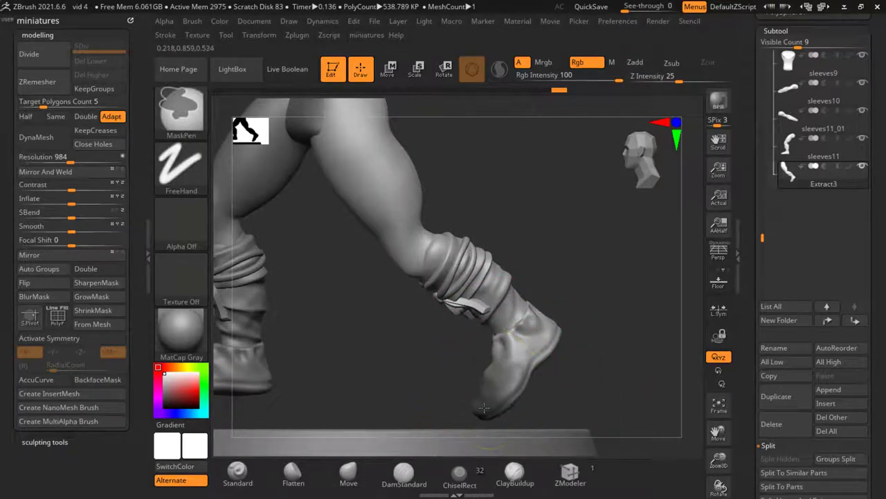
Mask the left thigh down to just above the knee, sharpening and blurring the mask's edge
key("ctrl")
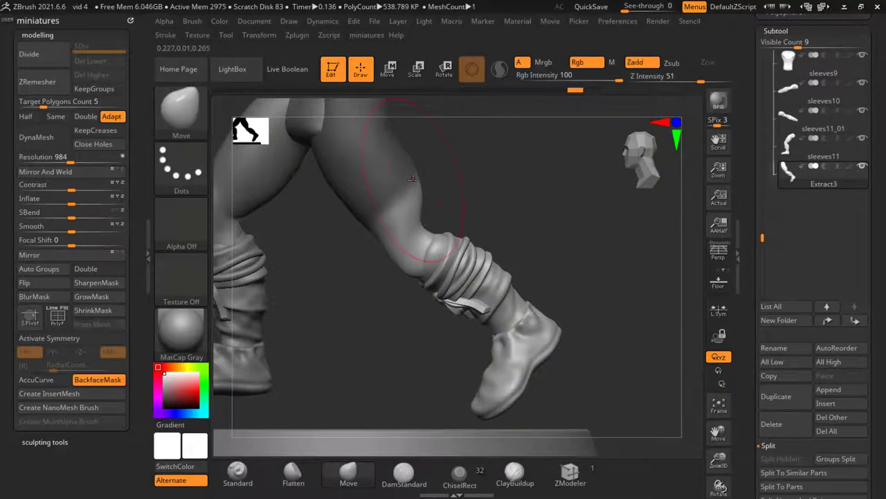
key("f")
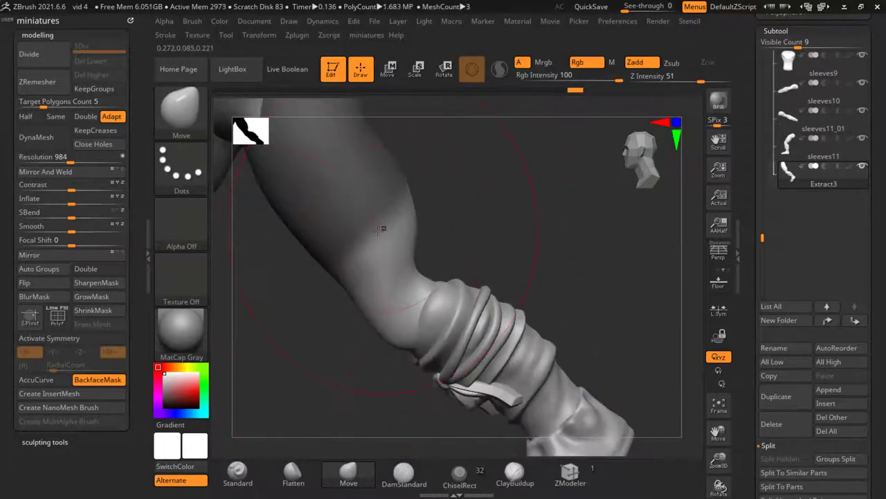
left_click(97, 287)
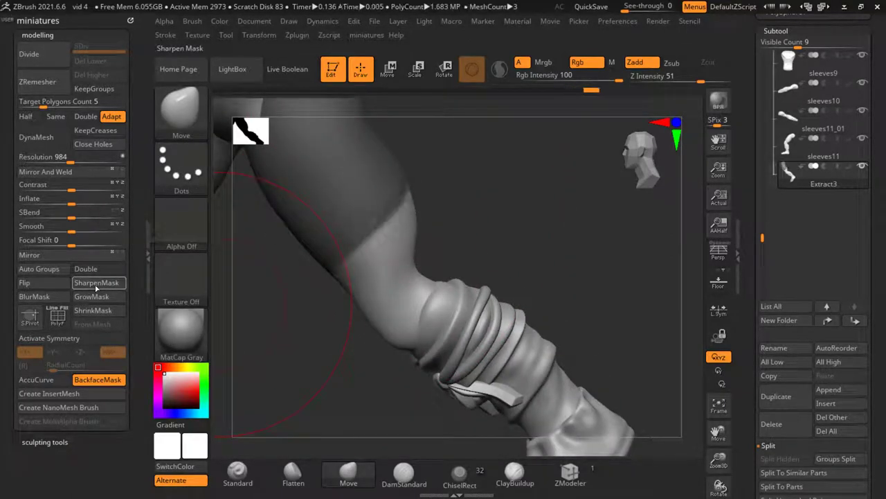
left_click(58, 296)
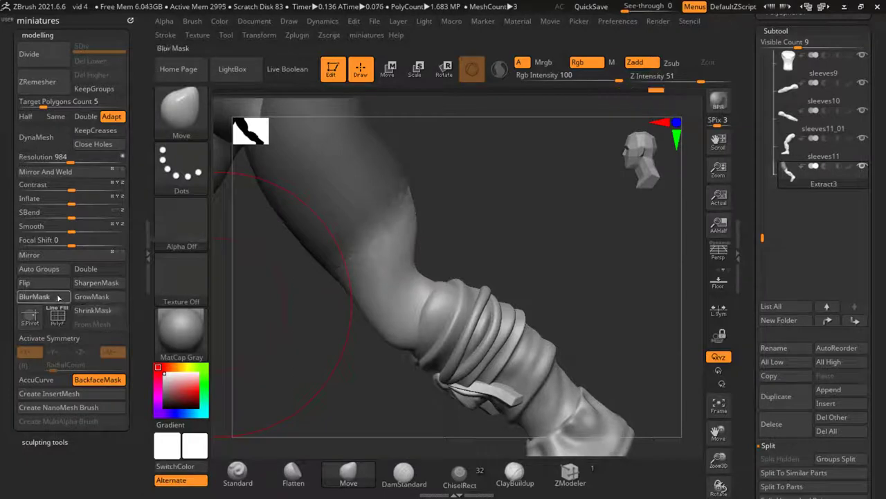
left_click_drag(317, 277, 337, 336, "alt")
Replace the left thigh mask with a mask over the front of the left foot
key("ctrl")
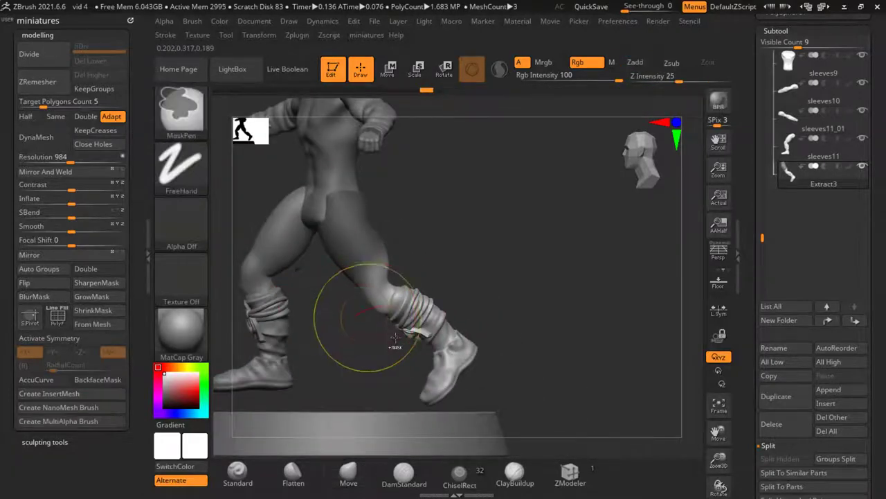
mouse_move(394, 388)
left_mouse_down("ctrl")
mouse_move(425, 366)
mouse_move(419, 392)
mouse_move(441, 400)
mouse_move(451, 337)
left_mouse_up("ctrl")
key("ctrl")
key("ctrl")
left_click_drag(416, 376, 293, 359)
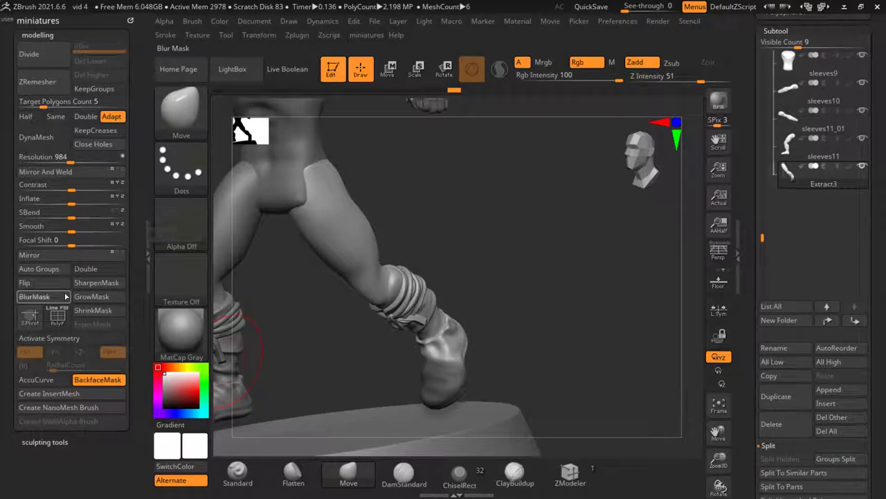
mouse_move(356, 353)
left_mouse_down()
mouse_move(296, 215)
mouse_move(333, 201)
left_mouse_up()
key("ctrl")
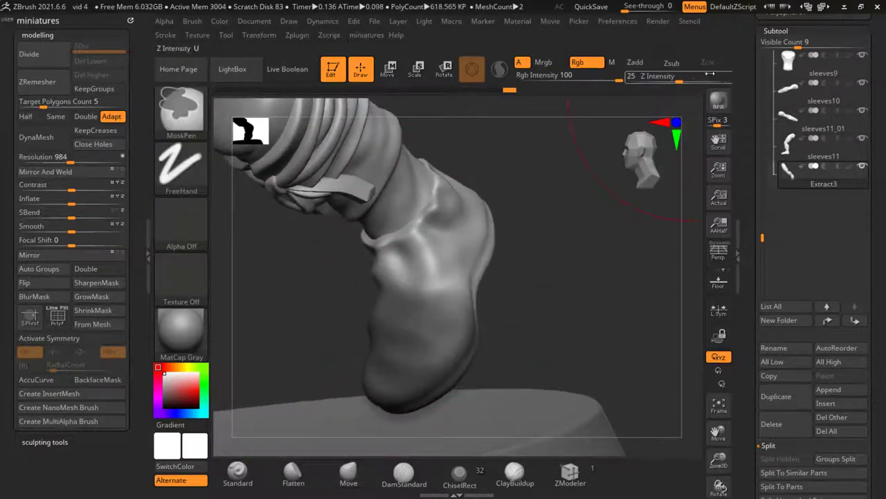
Soften the left foot's mask with the mask brush at Z Intensity 13 and invert the mask to free the toes
left_click_drag(690, 81, 664, 81)
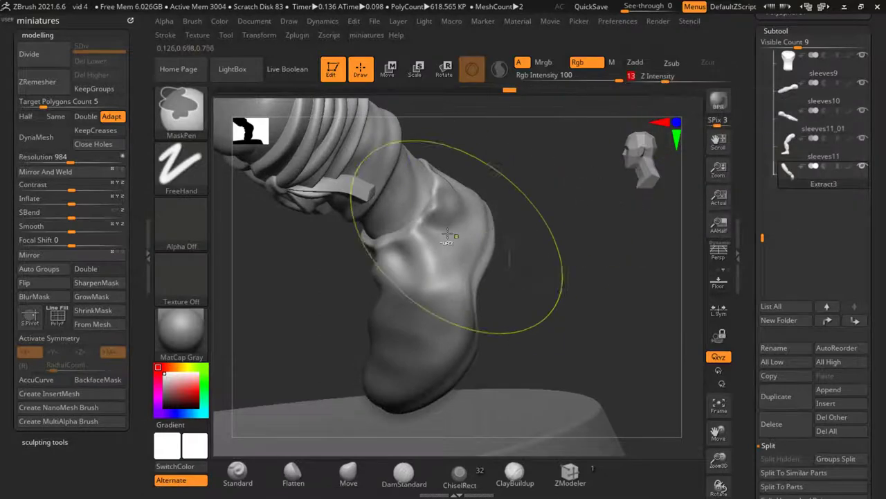
left_click_drag(410, 225, 435, 221, "ctrl")
mouse_move(617, 118)
left_mouse_down("ctrl")
mouse_move(642, 90)
mouse_move(700, 77)
left_mouse_up("ctrl")
mouse_move(526, 291)
left_mouse_down()
mouse_move(316, 388)
mouse_move(495, 355)
mouse_move(504, 295)
left_mouse_up()
Place the gizmo at the ball of the left foot and bend the toes upward
key("w")
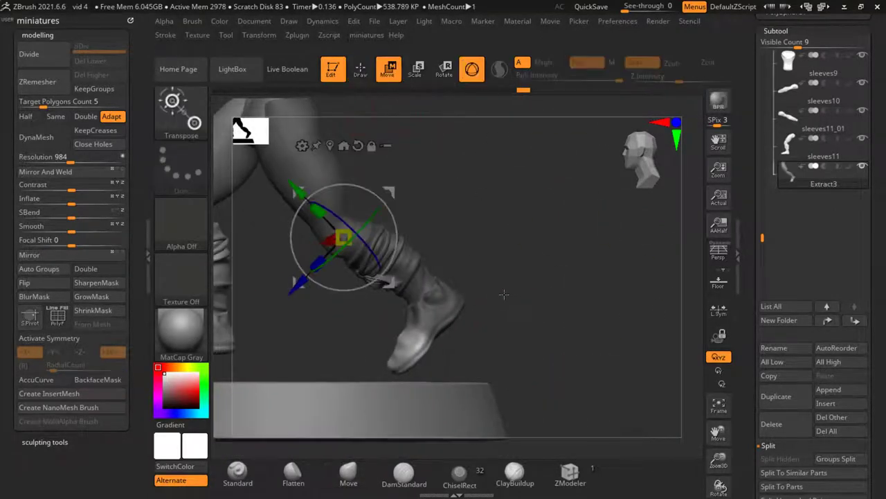
left_click_drag(390, 282, 474, 374)
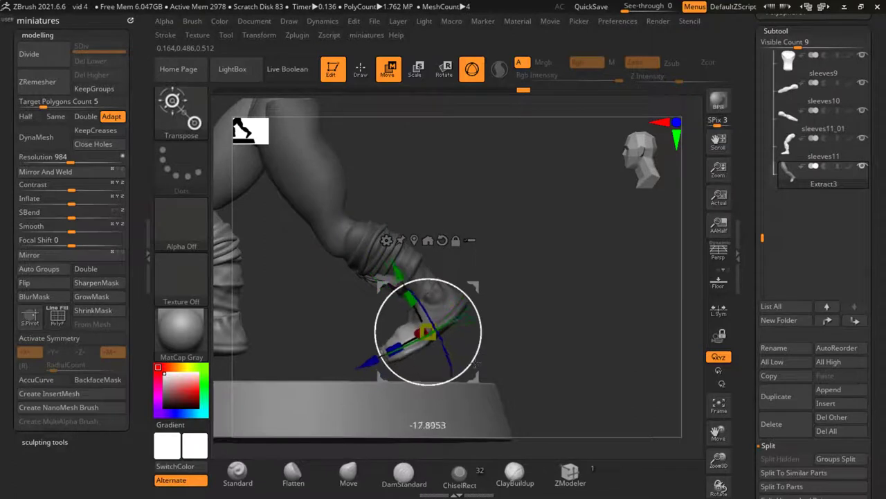
left_click_drag(459, 374, 459, 351)
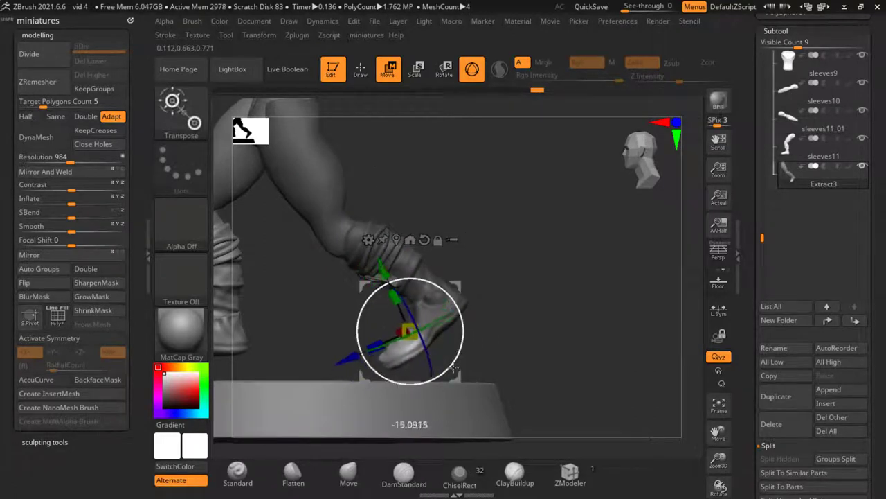
Shape the toes and sole of the bent left foot with the Move brush and clear the mask
left_click(359, 69)
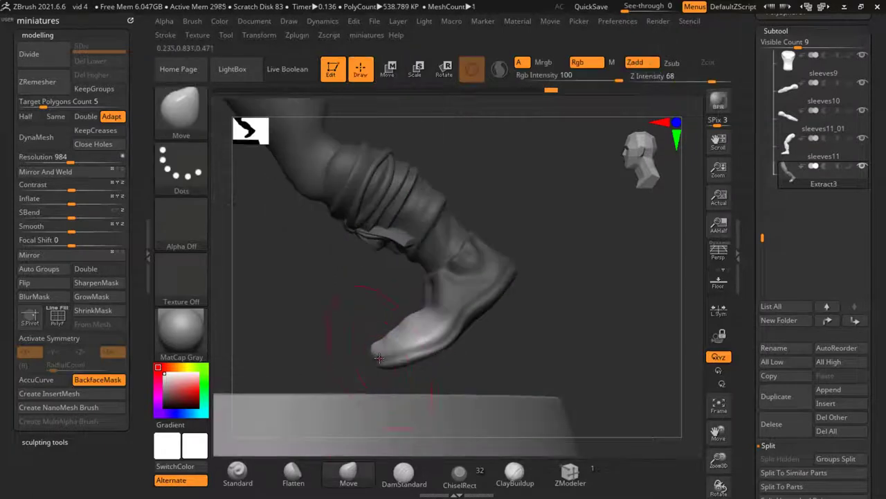
key("ctrl")
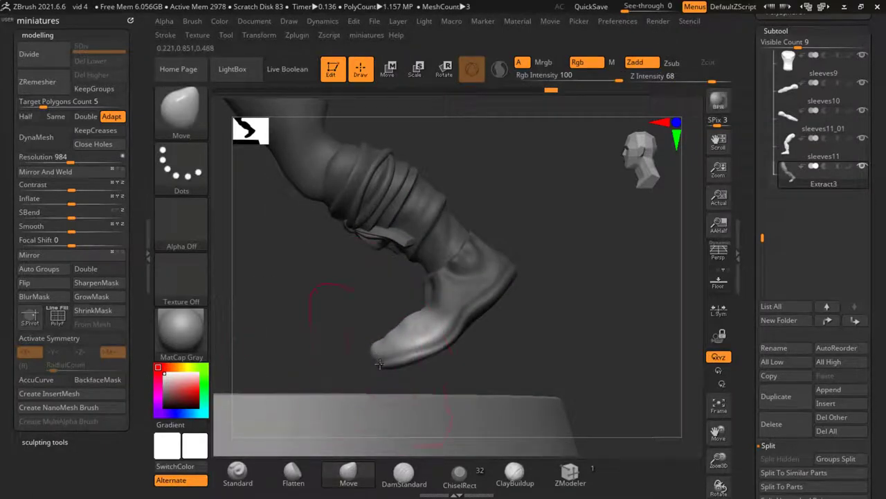
key("ctrl")
left_click_drag(324, 358, 371, 336, "alt")
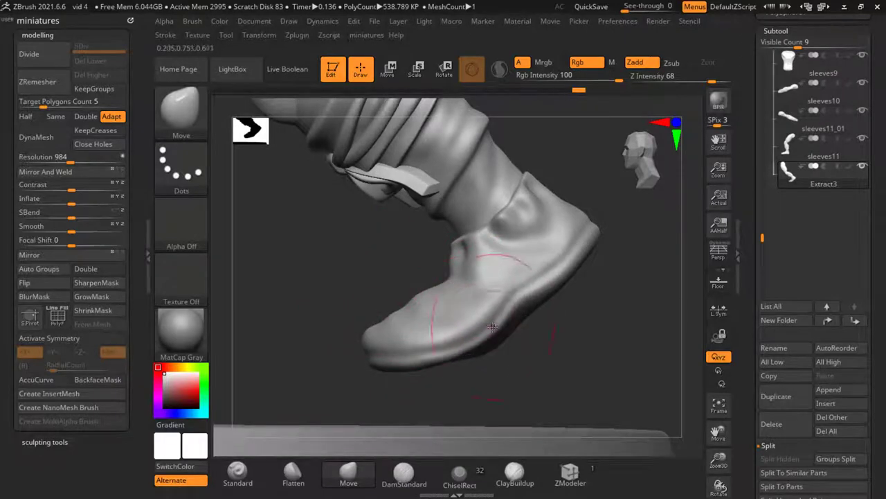
key("f")
key("shift")
Select the round base and raise it with the gizmo until it meets the warrior's feet
left_click_drag(397, 326, 326, 330)
left_click(326, 331, "alt")
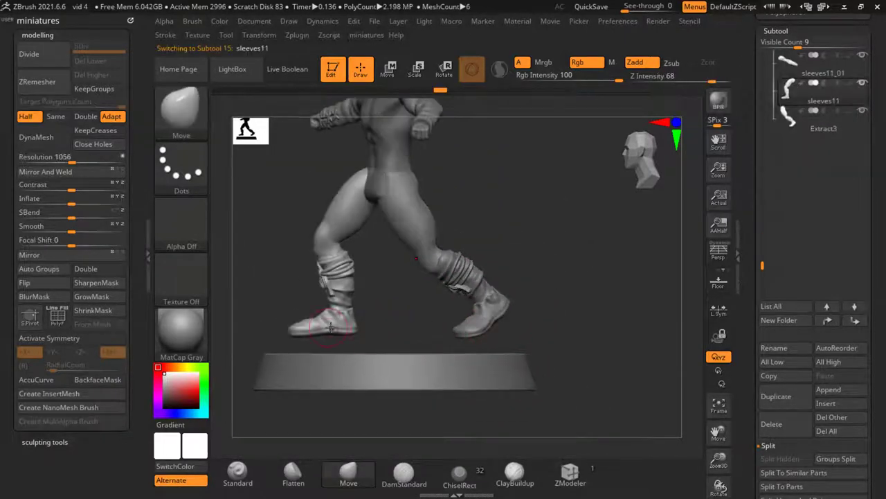
left_click(327, 369, "alt")
left_click(390, 69)
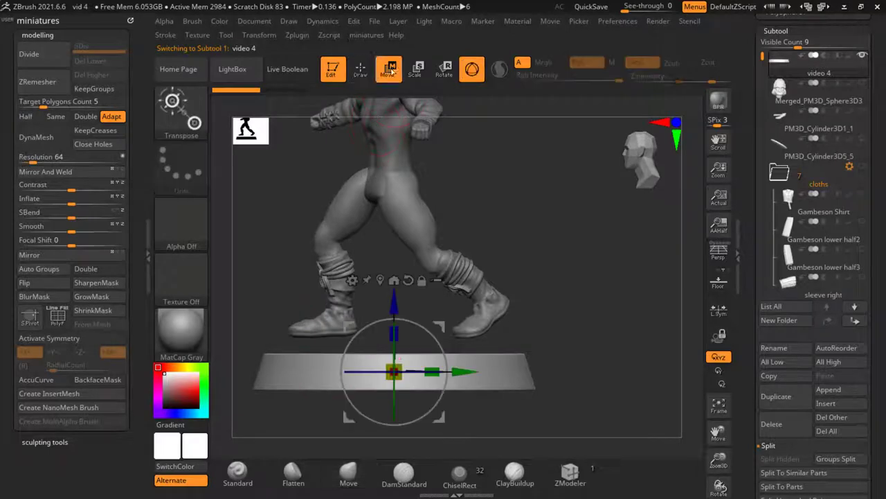
left_click_drag(395, 286, 396, 267)
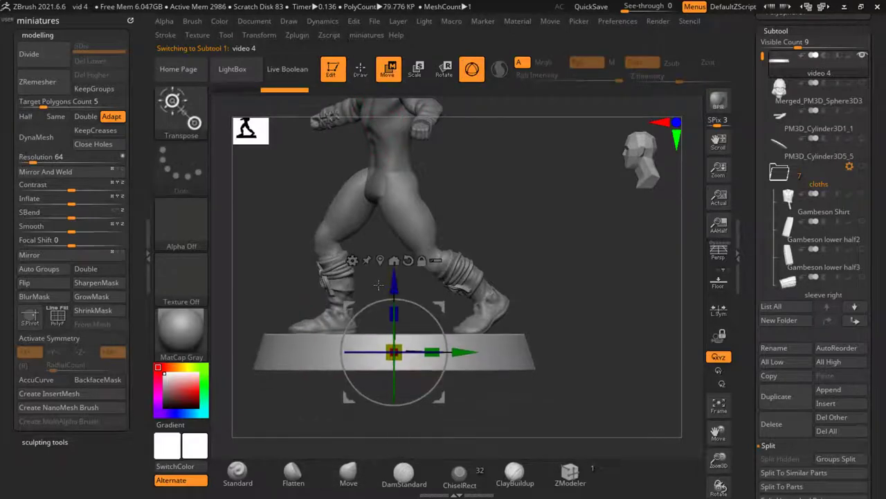
Return to sculpting and show the cloths folder over the posed body
left_click(360, 68)
left_click_drag(555, 284, 504, 258)
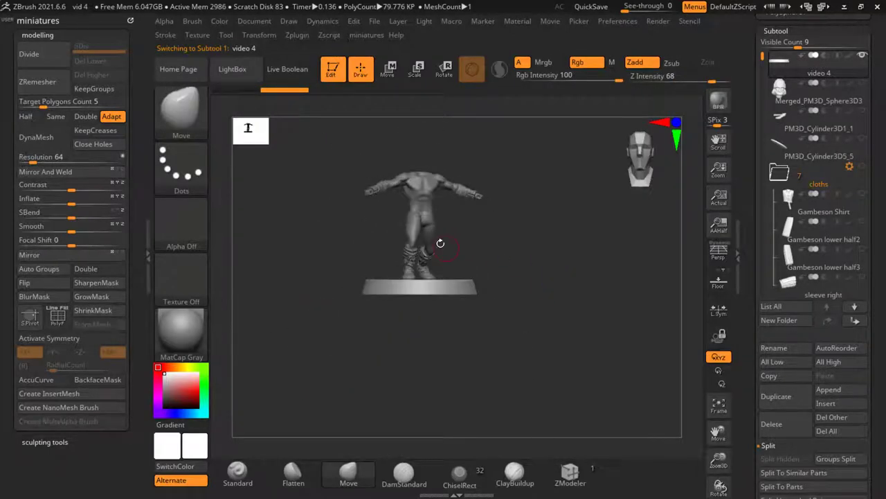
left_click_drag(514, 199, 383, 185)
left_click_drag(719, 170, 753, 198)
left_click(863, 166)
scroll(493, 254, "up", 5)
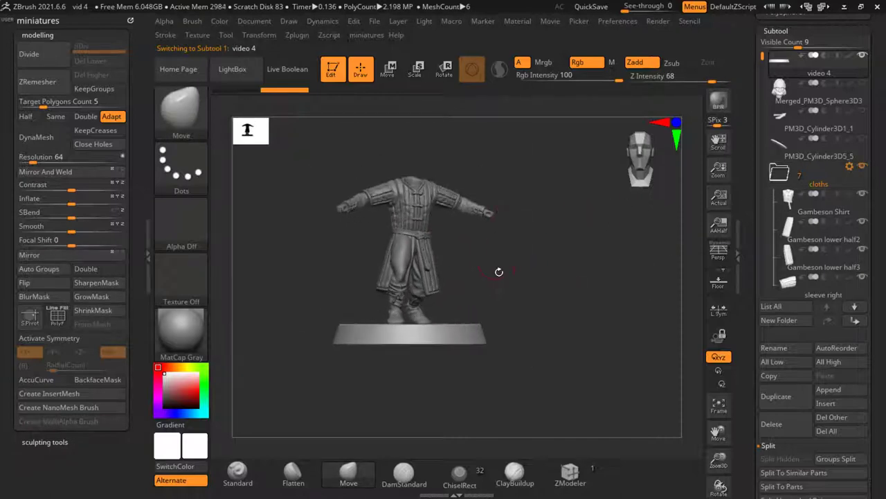
Select the gambeson shirt with the gizmo active and add the other upper-body parts to the transform selection
key("w")
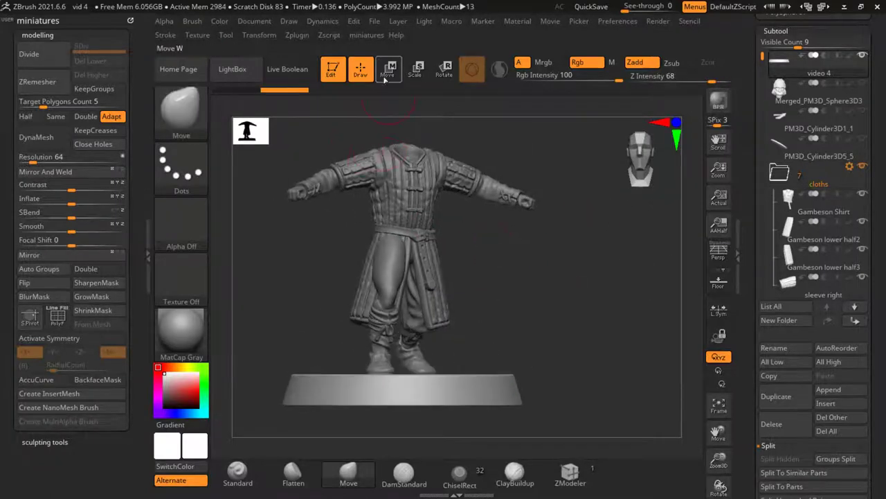
left_click(430, 297, "alt")
scroll(446, 129, "up", 2)
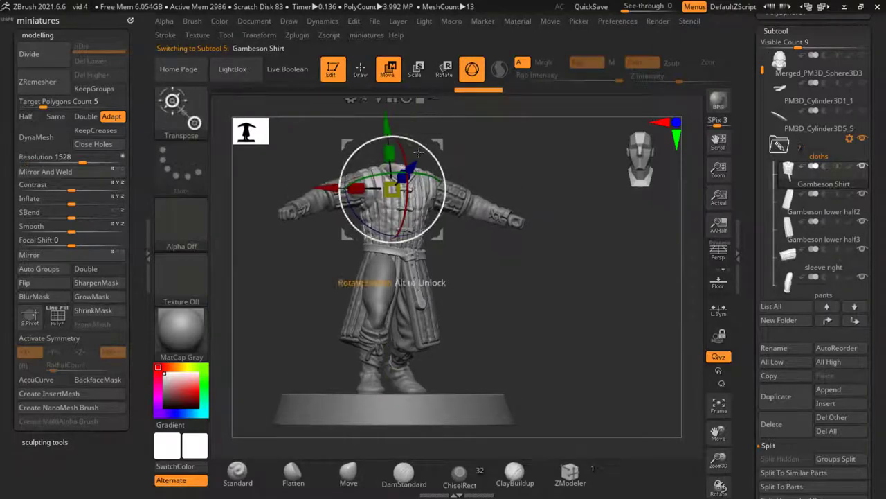
mouse_move(287, 112)
left_mouse_down("ctrl+shift")
mouse_move(569, 257)
mouse_move(579, 305)
left_mouse_up("ctrl+shift")
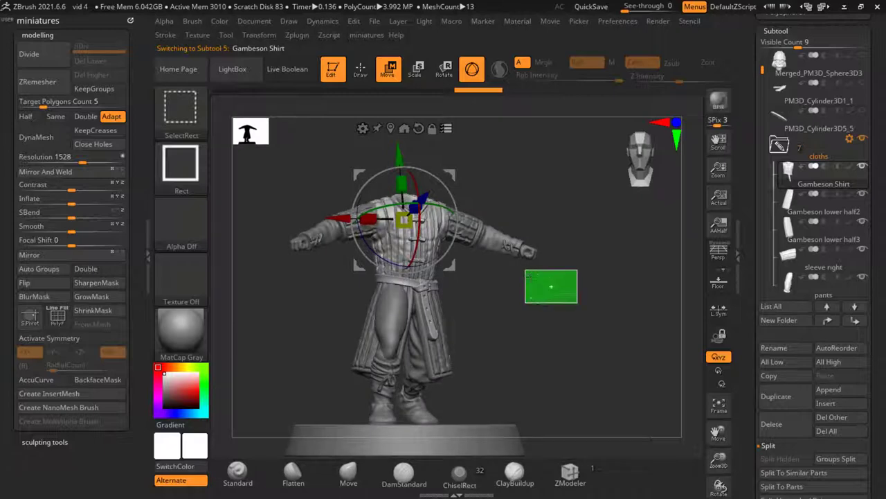
left_click_drag(561, 255, 236, 114, "ctrl+shift")
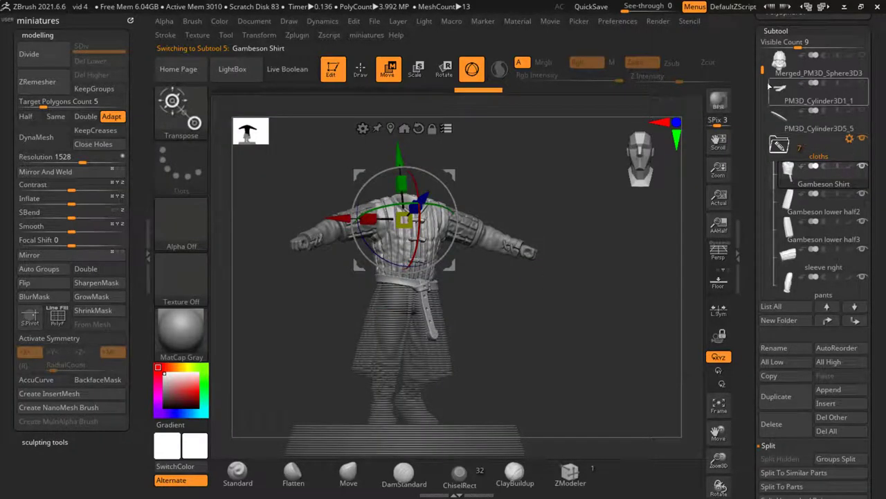
Make the torso sleeves9 the active part and adjust the selected upper body with the gizmo at the waist
left_click_drag(764, 82, 757, 215)
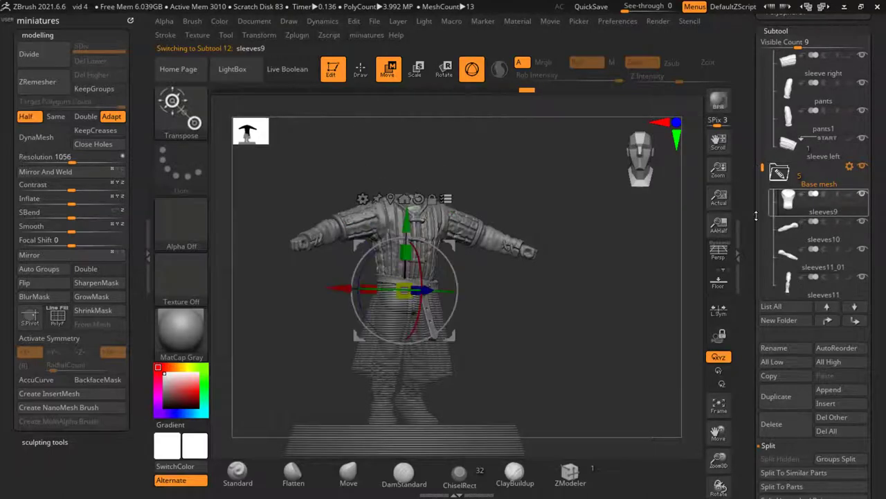
scroll(417, 228, "up", 3)
left_click_drag(416, 305, 417, 327)
left_click_drag(506, 335, 499, 285, "alt")
left_click_drag(424, 252, 413, 254)
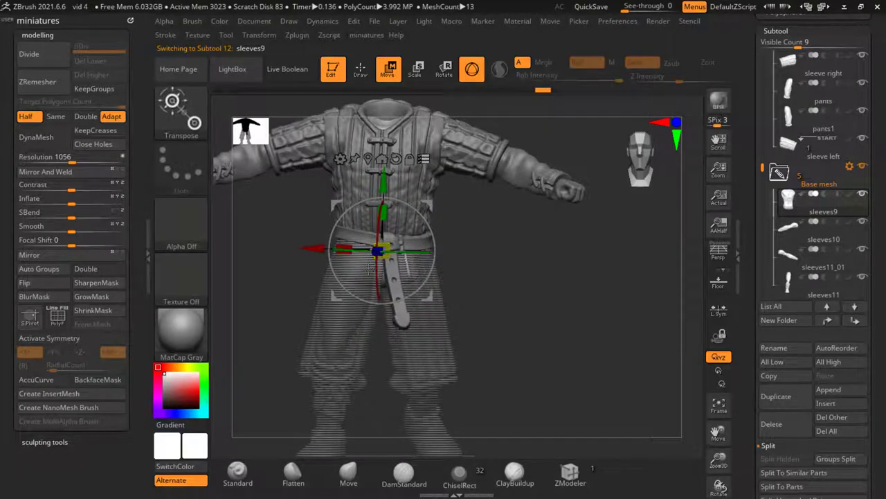
left_click_drag(450, 291, 484, 340)
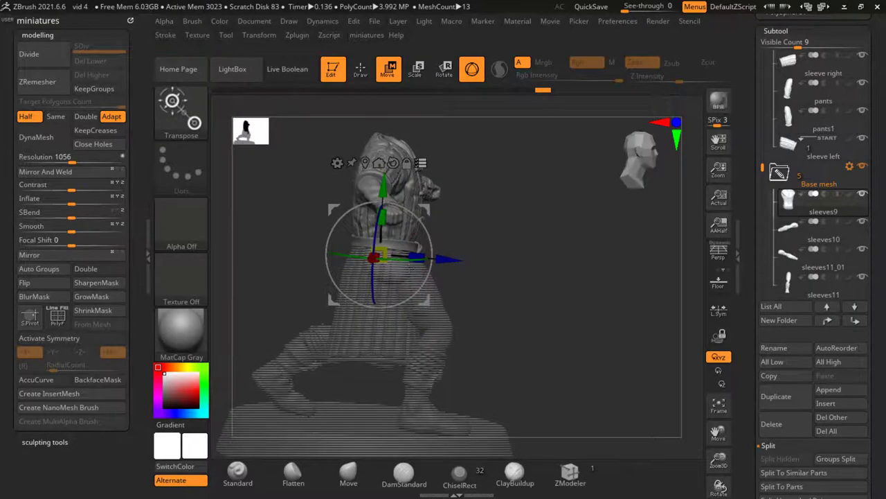
left_click_drag(505, 302, 420, 249)
left_click_drag(544, 289, 563, 309, "alt")
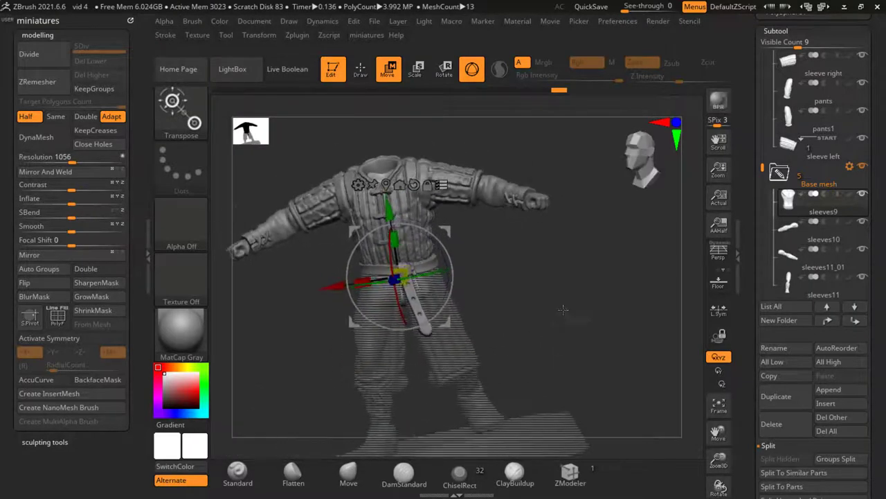
Isolate the torso, mask its lower end with the mask brush, and show all the parts again
left_click(790, 199)
left_click(362, 70)
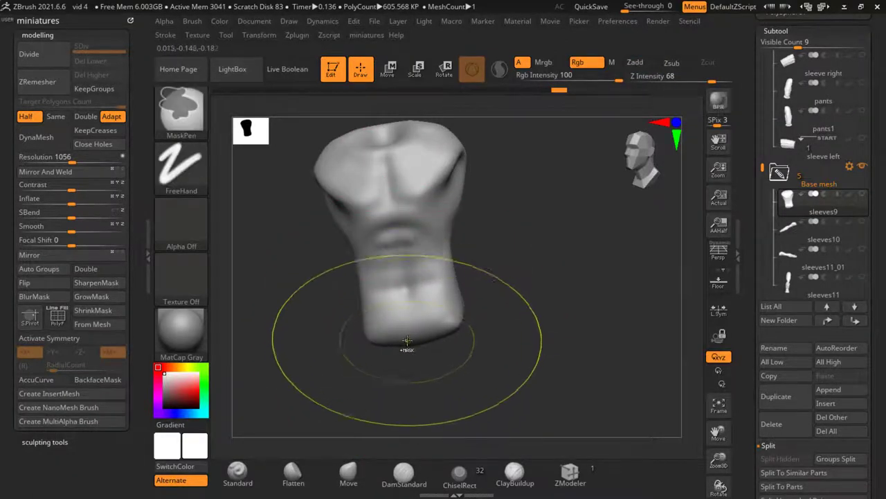
mouse_move(398, 356)
left_mouse_down()
mouse_move(389, 366)
mouse_move(395, 339)
left_mouse_up()
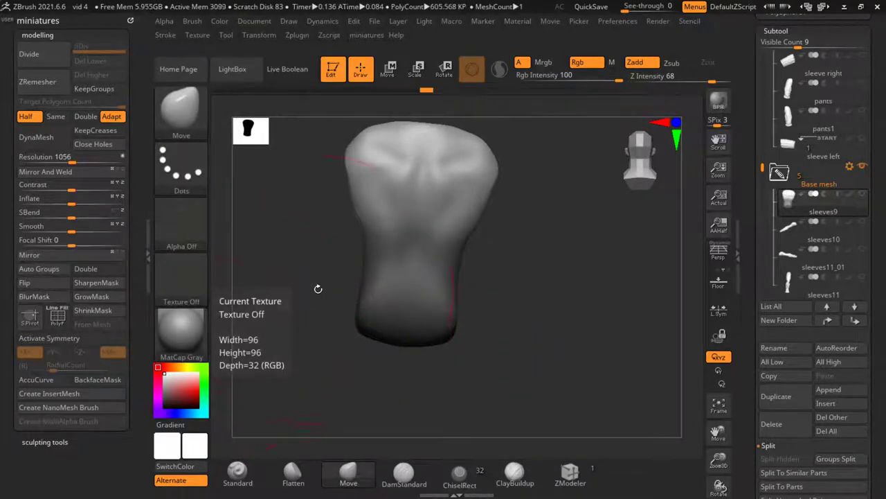
mouse_move(316, 289)
left_mouse_down()
mouse_move(417, 164)
mouse_move(437, 206)
mouse_move(471, 180)
mouse_move(498, 277)
mouse_move(530, 325)
mouse_move(534, 350)
mouse_move(519, 313)
mouse_move(545, 283)
mouse_move(624, 263)
left_mouse_up()
key("shift")
left_click(783, 210, "shift")
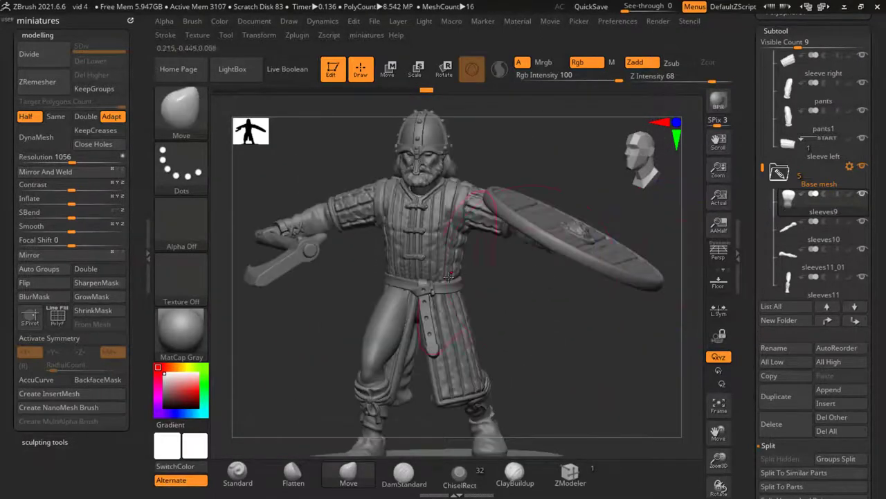
Mask the waist of the gambeson shirt and include the head, arms, axe and shield in the upper-body gizmo selection
mouse_move(511, 312)
left_mouse_down()
mouse_move(488, 305)
mouse_move(457, 319)
mouse_move(425, 357)
mouse_move(291, 353)
mouse_move(418, 352)
mouse_move(415, 329)
left_mouse_up()
mouse_move(297, 337)
left_mouse_down()
mouse_move(380, 360)
mouse_move(410, 316)
left_mouse_up()
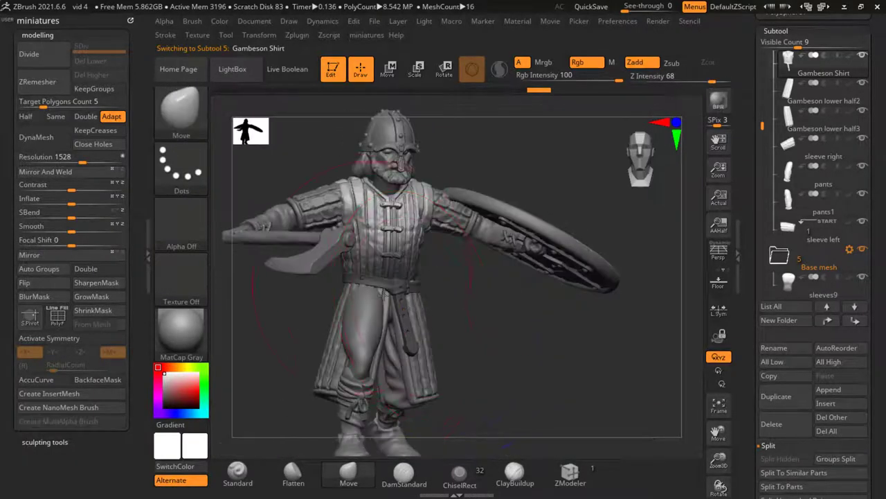
left_click_drag(469, 333, 456, 322)
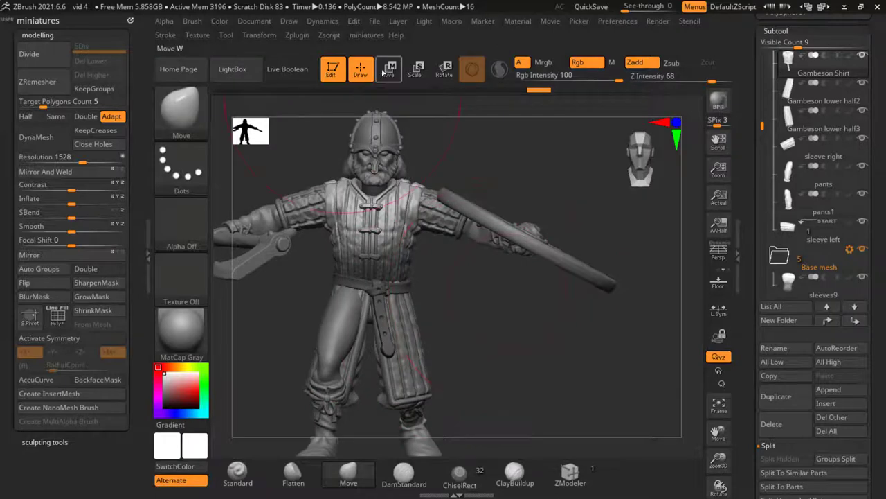
left_click(386, 70)
left_click(361, 113)
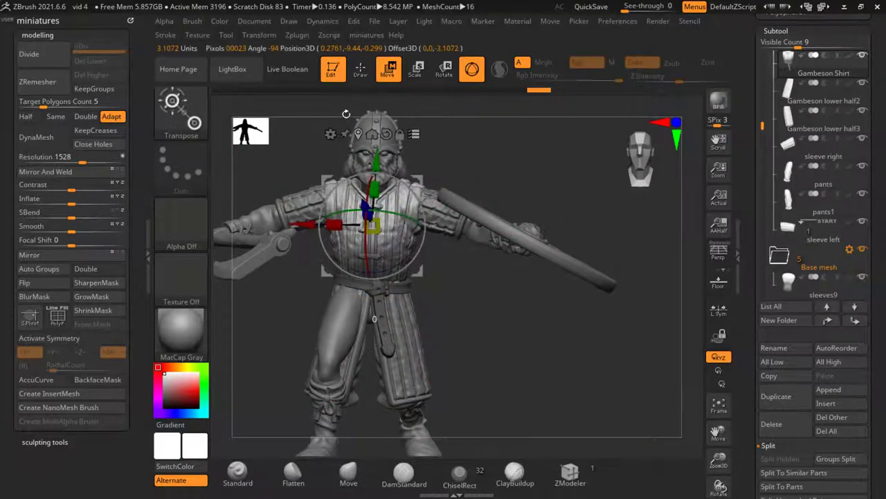
left_click_drag(489, 311, 507, 272, "alt")
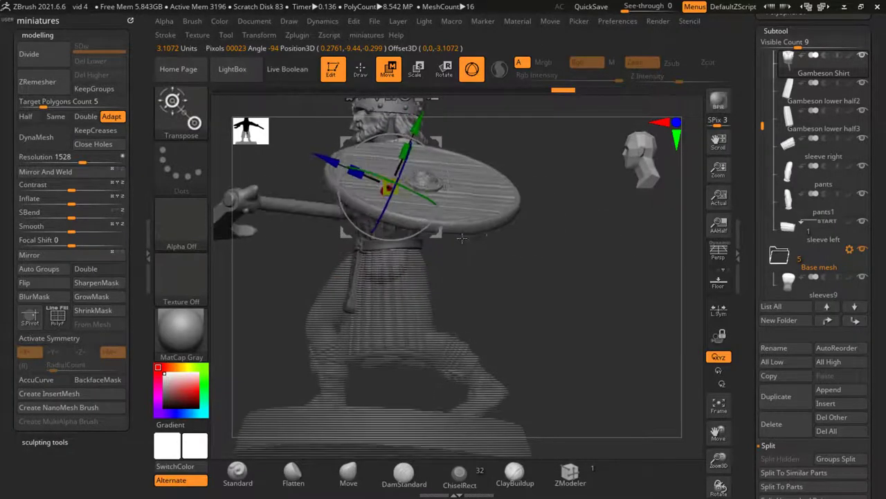
Make the torso sleeves9 active, raise the gizmo from the waist to the chest, and twist the upper body about the vertical axis
key("alt+Down")
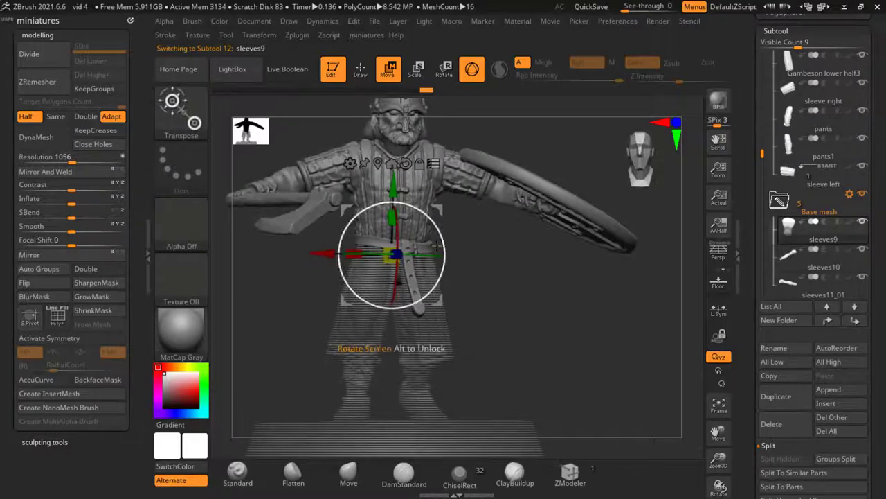
left_click_drag(424, 257, 447, 237)
left_click_drag(393, 184, 396, 123)
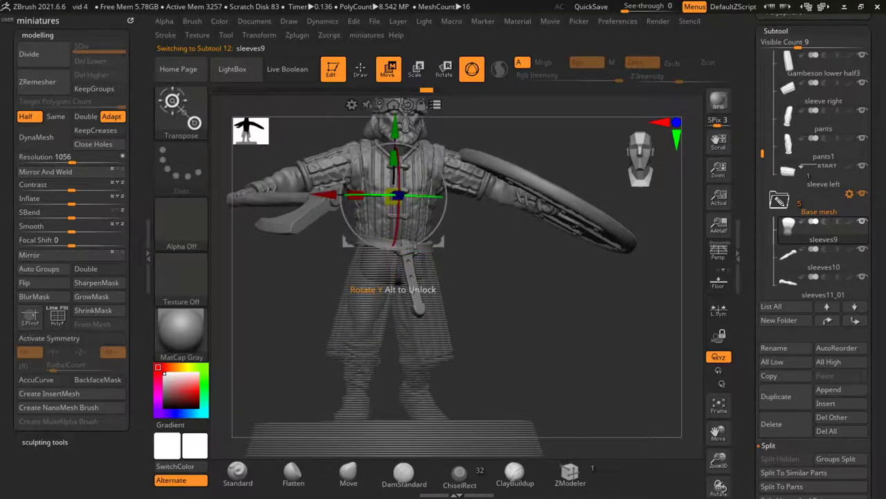
left_click_drag(422, 195, 441, 198)
left_click_drag(504, 221, 450, 223)
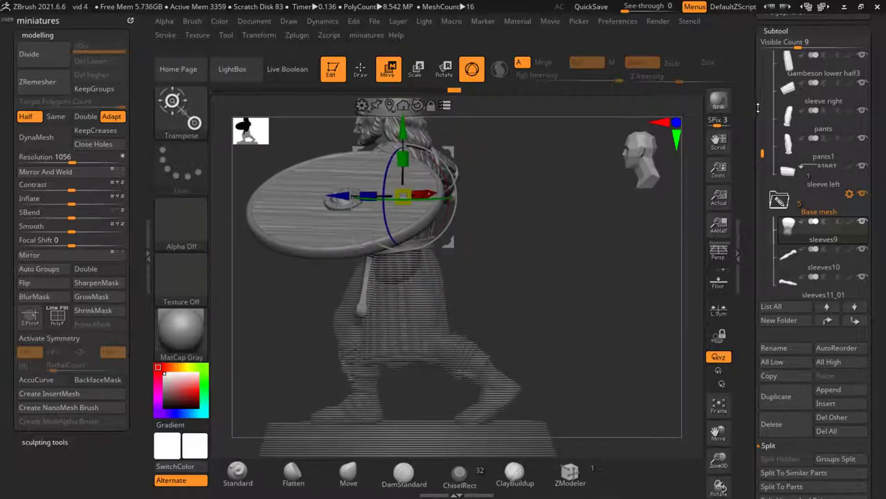
Hide the shield to check the torso, show it again, and refine the upper body's rotation with the gizmo
left_click_drag(757, 107, 757, 45)
left_click(862, 139)
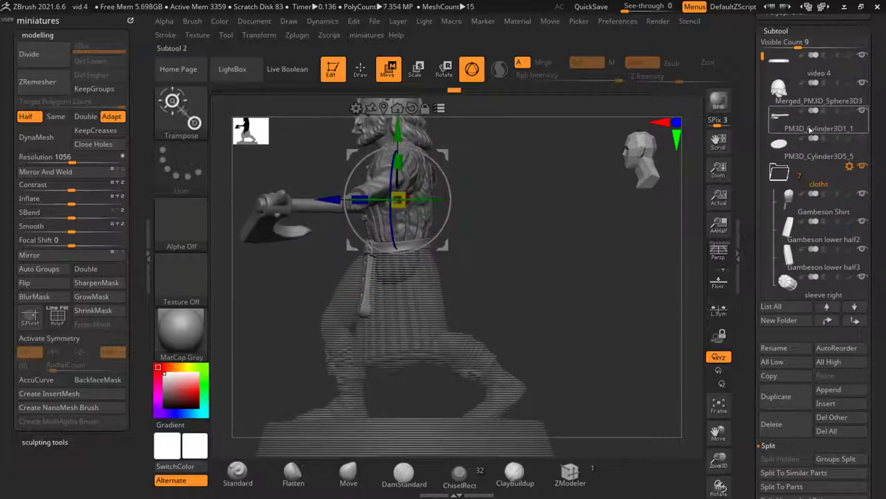
left_click(864, 140)
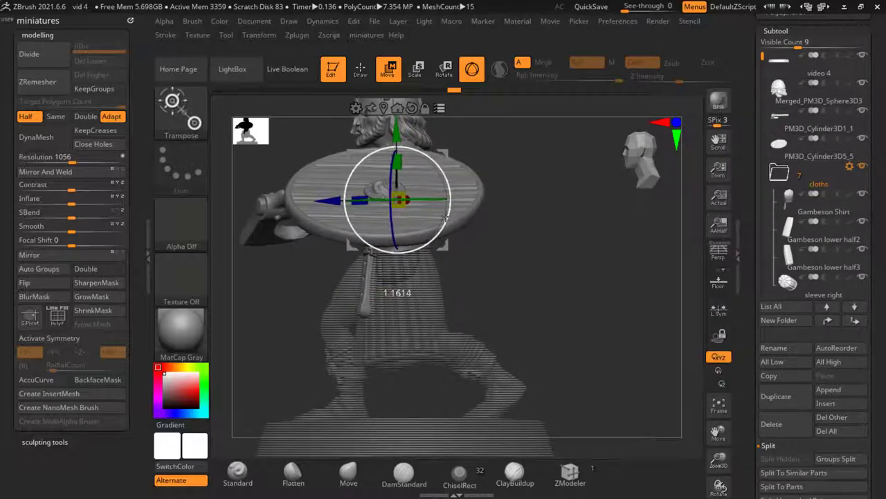
left_click_drag(448, 216, 540, 277)
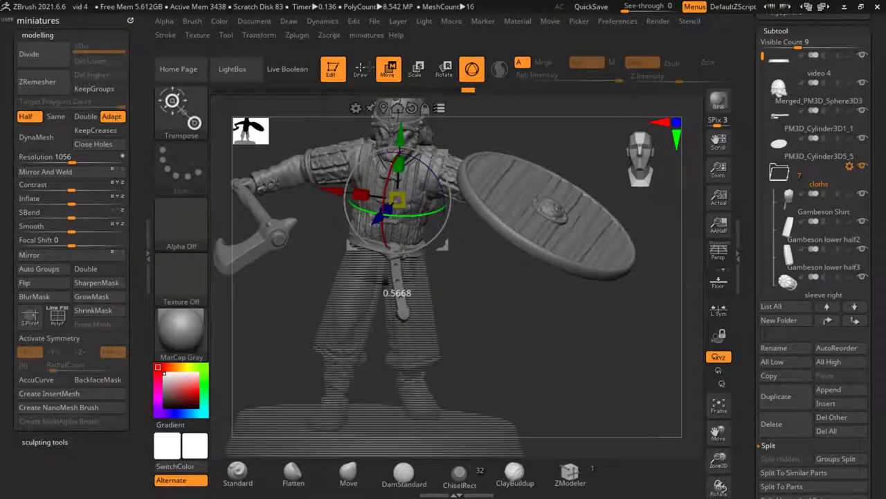
Switch to the Move brush and hide the cloths folder to expose the bare torso
key("q")
key("b")
key("m")
key("v")
mouse_move(515, 325)
left_mouse_down()
mouse_move(391, 217)
mouse_move(397, 226)
left_mouse_up()
scroll(391, 217, "up", 5)
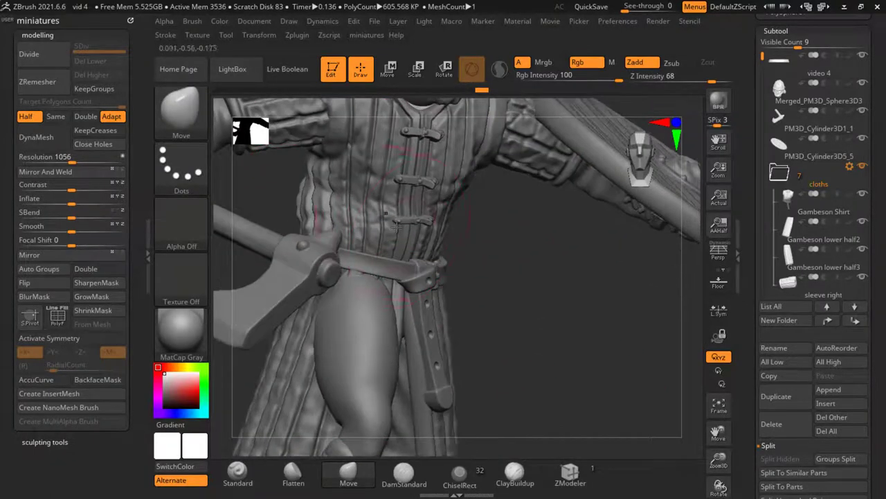
left_click(863, 167)
scroll(451, 271, "down", 5)
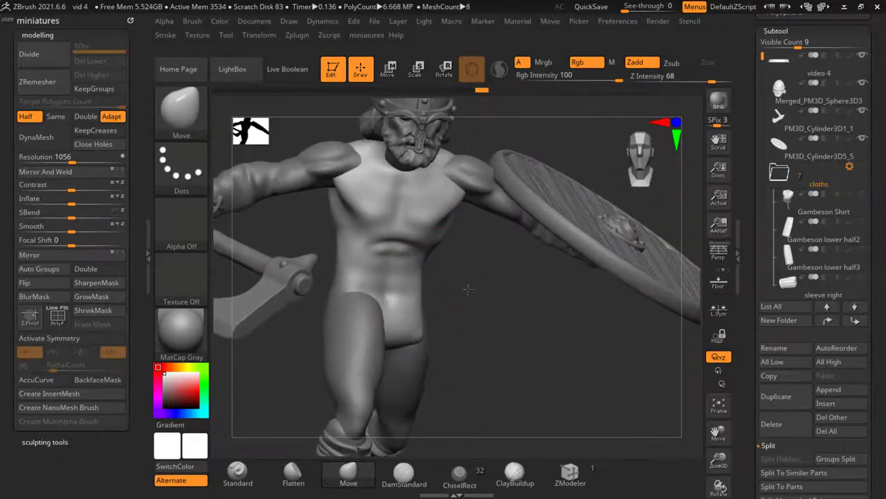
Examine the join between torso, legs and arms from several angles and show the cloths folder again
scroll(445, 189, "down", 3)
left_click_drag(463, 240, 444, 249)
scroll(422, 274, "up", 4)
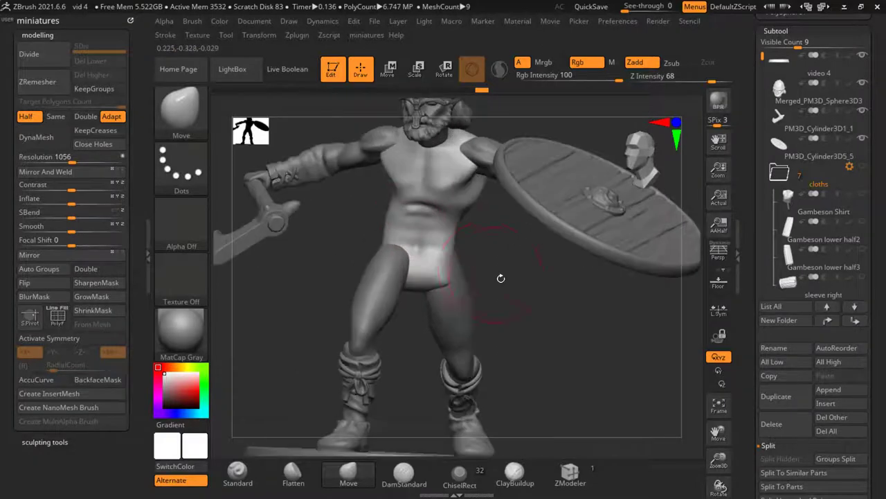
scroll(422, 274, "down", 4)
left_click_drag(485, 298, 511, 309)
scroll(411, 188, "up", 3)
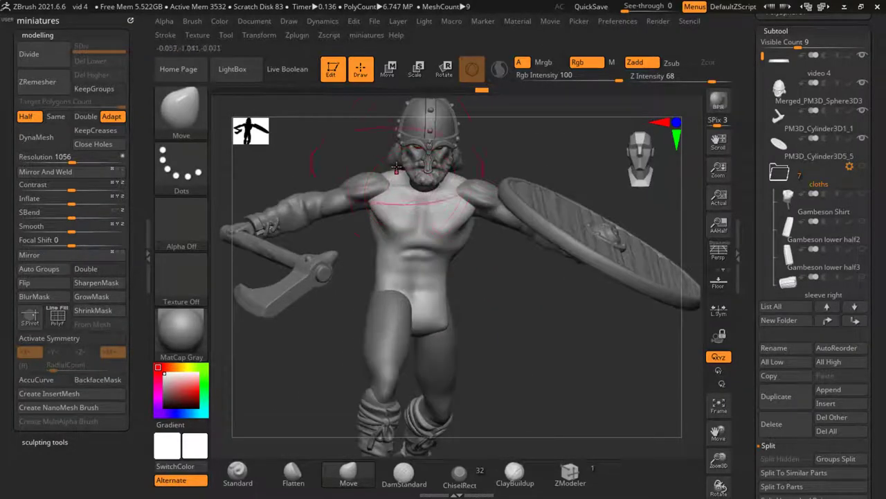
left_click(862, 195)
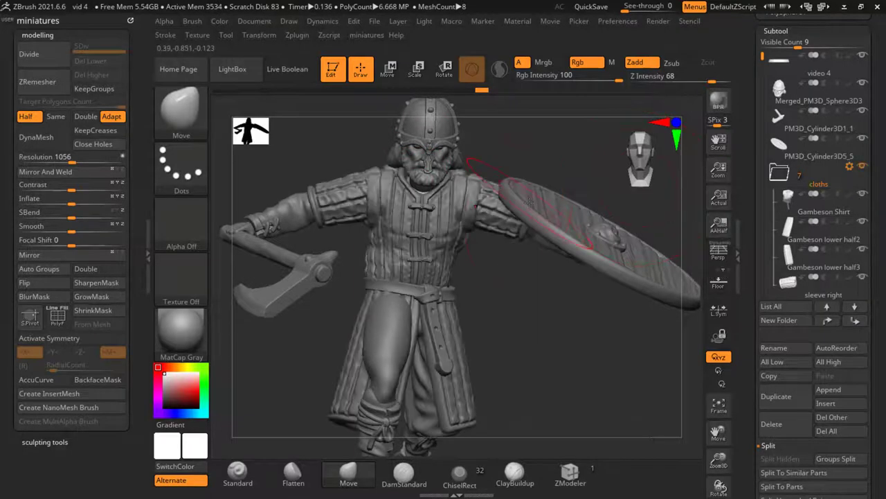
Select the gambeson shirt and use the gizmo to twist and tilt the upper body with the axe and shield further
left_click(785, 211)
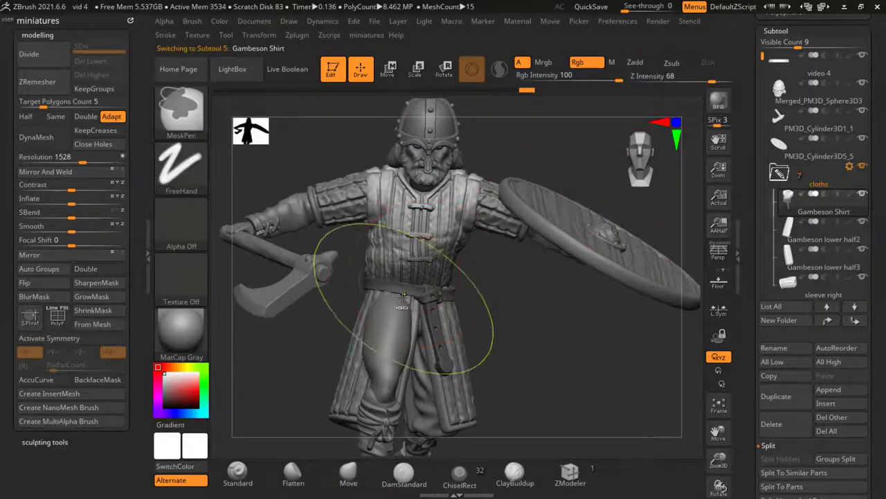
left_click_drag(507, 328, 356, 260)
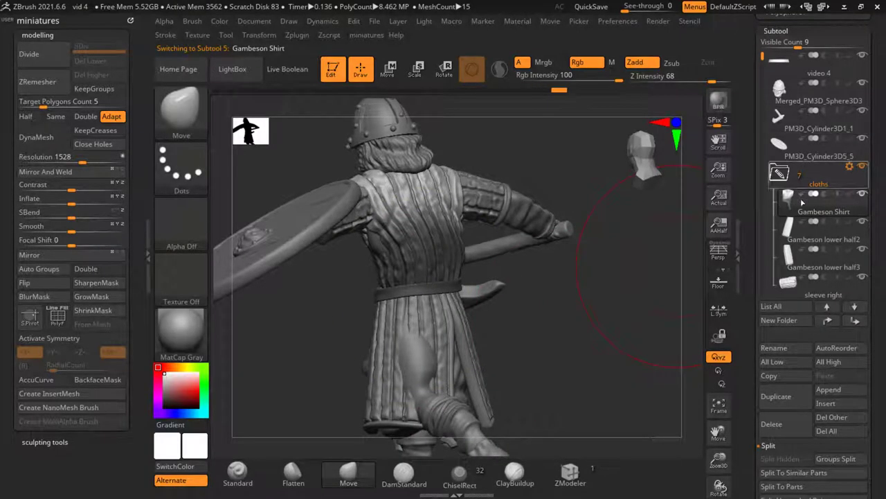
left_click(388, 69)
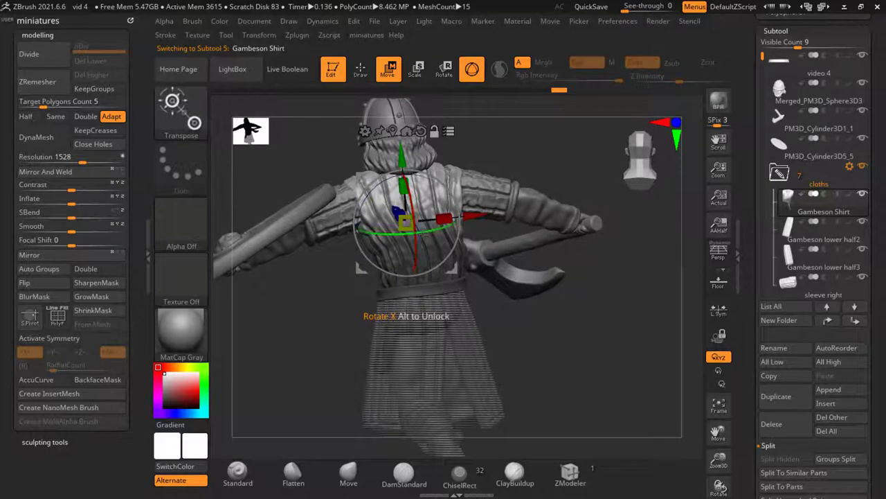
left_click_drag(527, 311, 343, 312)
left_click_drag(388, 249, 429, 248)
left_click_drag(447, 160, 445, 156)
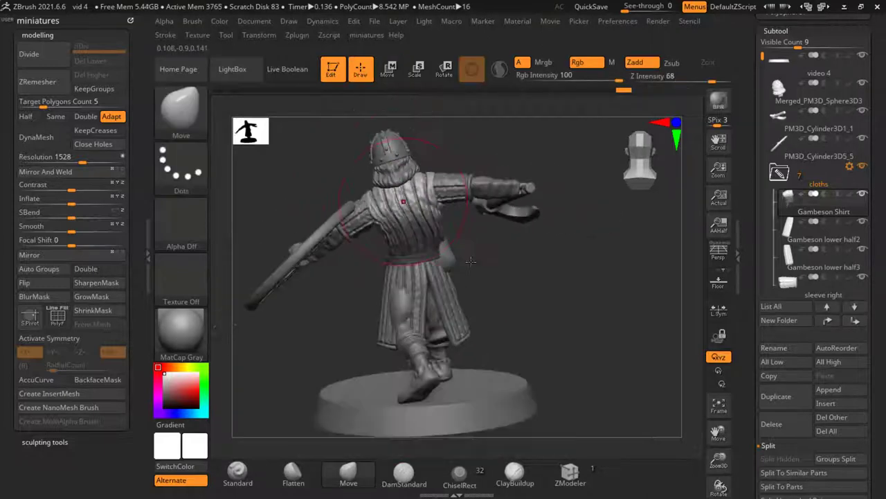
Hide the cloths folder, select the torso and reshape its hip around the thigh joints with a large Move brush
mouse_move(485, 284)
left_mouse_down()
mouse_move(576, 284)
mouse_move(356, 198)
mouse_move(489, 316)
mouse_move(494, 244)
left_mouse_up()
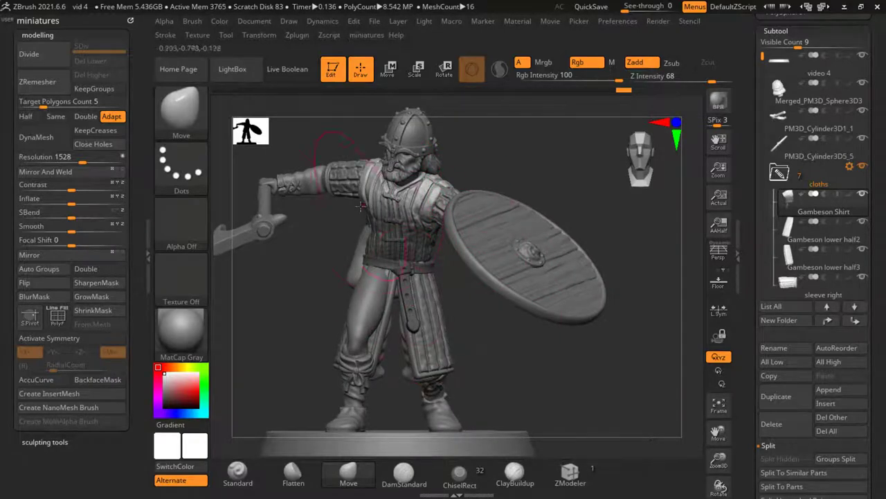
mouse_move(450, 293)
left_mouse_down()
mouse_move(489, 312)
mouse_move(499, 305)
mouse_move(395, 231)
left_mouse_up()
key("s")
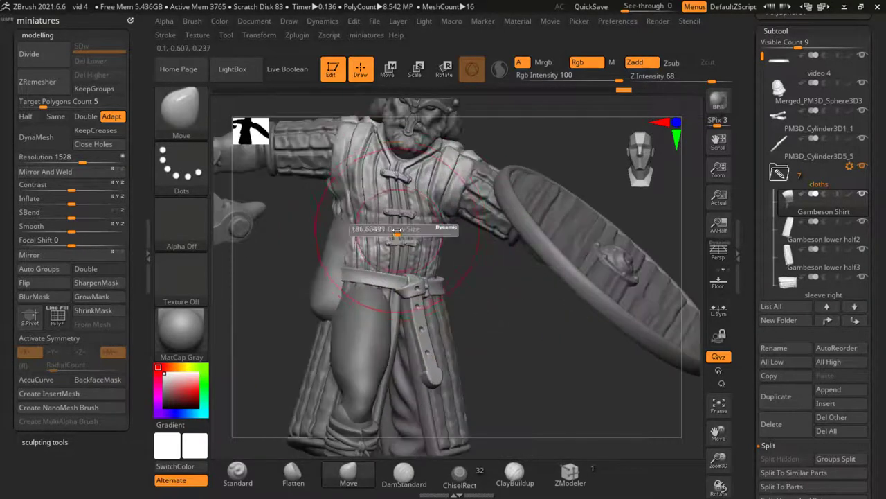
left_click(860, 172)
left_click(316, 288, "alt")
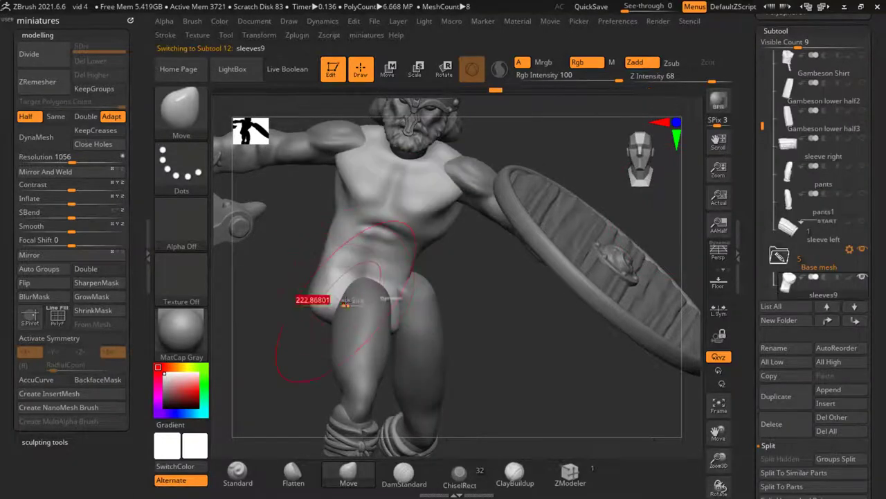
key("s")
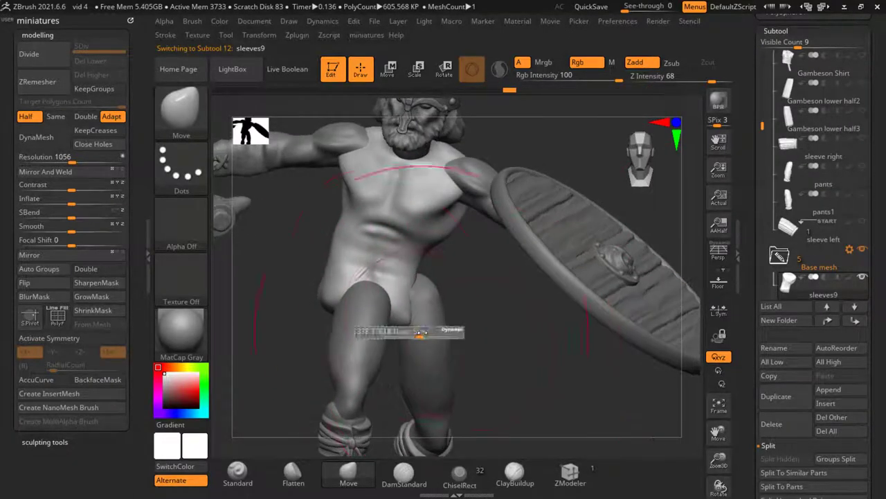
mouse_move(527, 356)
left_mouse_down()
mouse_move(422, 355)
mouse_move(450, 325)
mouse_move(444, 318)
mouse_move(555, 354)
mouse_move(544, 348)
left_mouse_up()
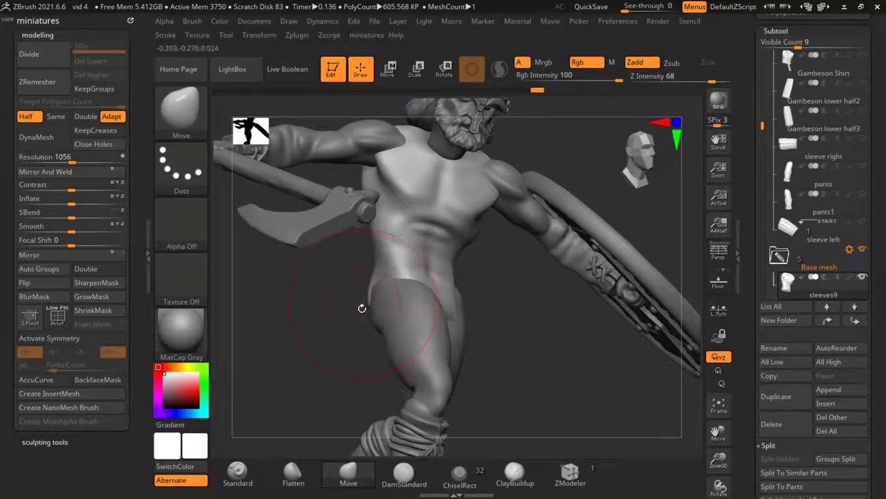
left_click_drag(361, 307, 394, 182)
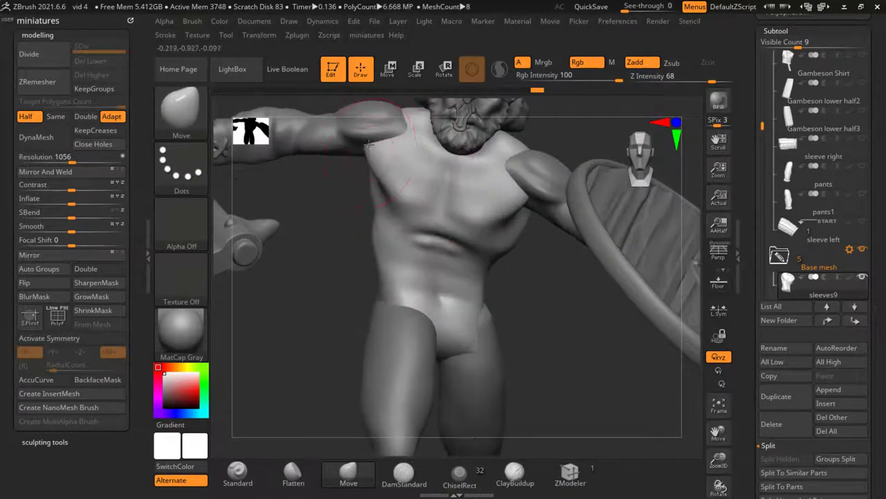
Refine the torso's waist and lower abdomen using the Move brush at adjusted brush sizes
mouse_move(401, 216)
left_mouse_down()
mouse_move(409, 269)
mouse_move(426, 274)
left_mouse_up()
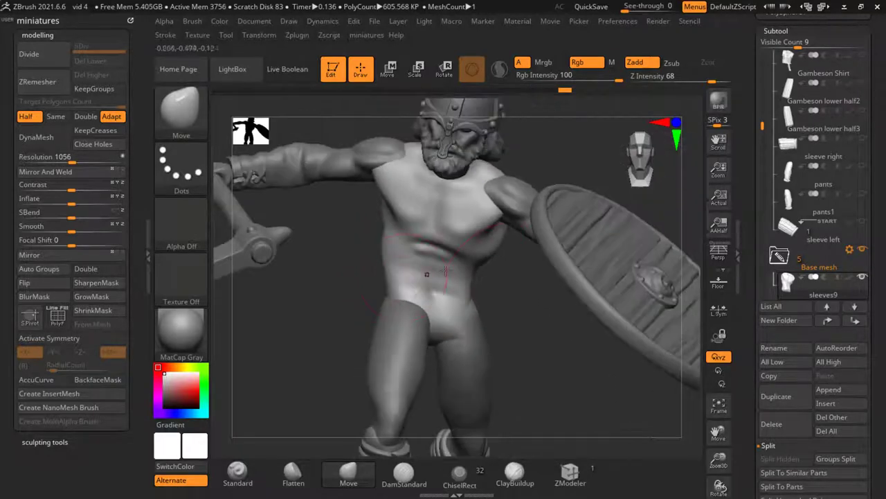
right_click_drag(489, 241, 497, 260, "ctrl")
key("s")
left_click_drag(497, 267, 469, 340)
key("s")
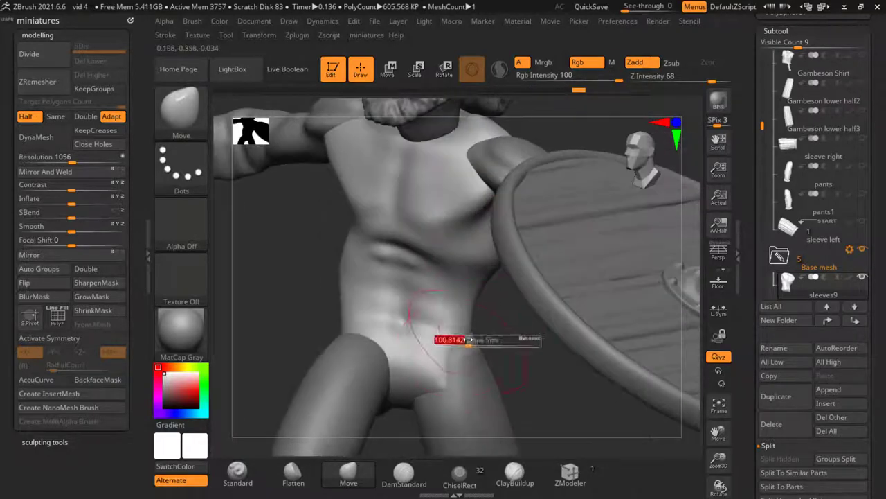
mouse_move(464, 347)
right_mouse_down()
mouse_move(553, 370)
mouse_move(471, 347)
mouse_move(489, 349)
mouse_move(443, 214)
mouse_move(392, 347)
right_mouse_up()
Select the helmeted head and rotate it with the gizmo so the face turns toward the shield side
left_click(442, 211, "alt")
key("w")
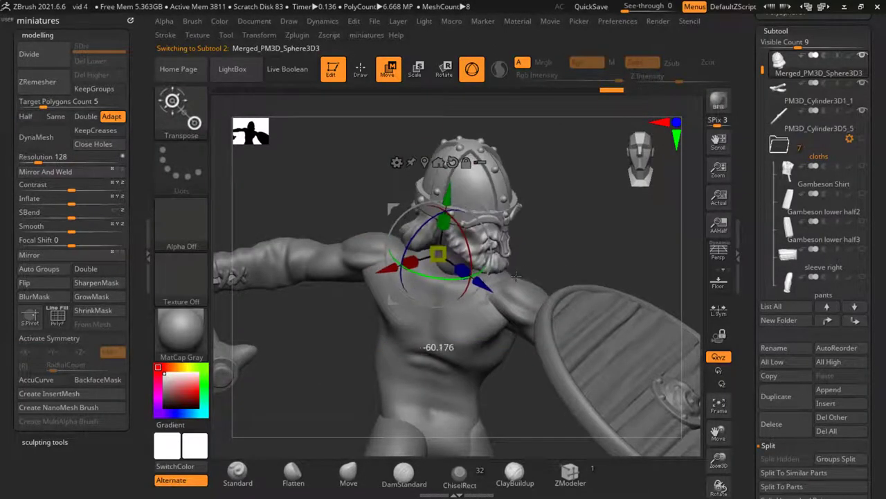
mouse_move(450, 239)
right_mouse_down()
mouse_move(498, 242)
mouse_move(449, 246)
mouse_move(436, 304)
mouse_move(428, 306)
right_mouse_up()
key("q")
mouse_move(456, 161)
right_mouse_down("ctrl")
mouse_move(570, 311)
mouse_move(536, 295)
mouse_move(528, 271)
right_mouse_up("ctrl")
left_click_drag(513, 298, 480, 228)
key("f")
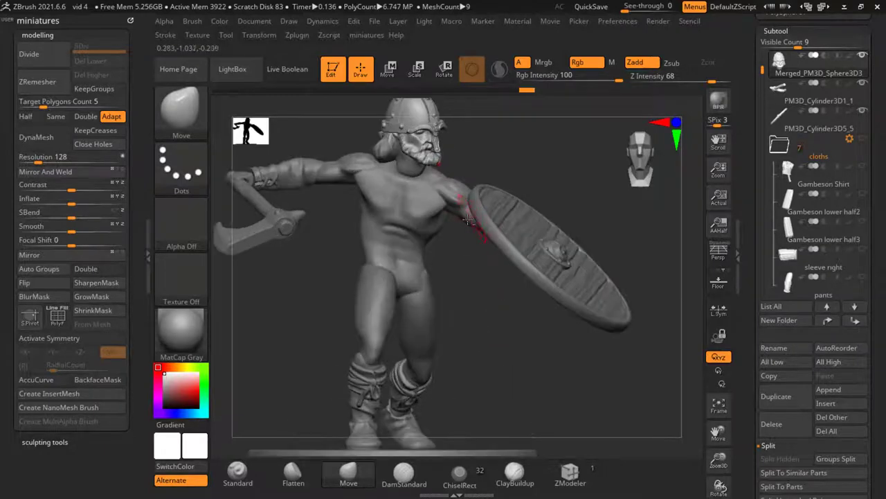
Select the shield arm, mask its upper arm and blur the mask's edge near the elbow
left_click(478, 221, "alt")
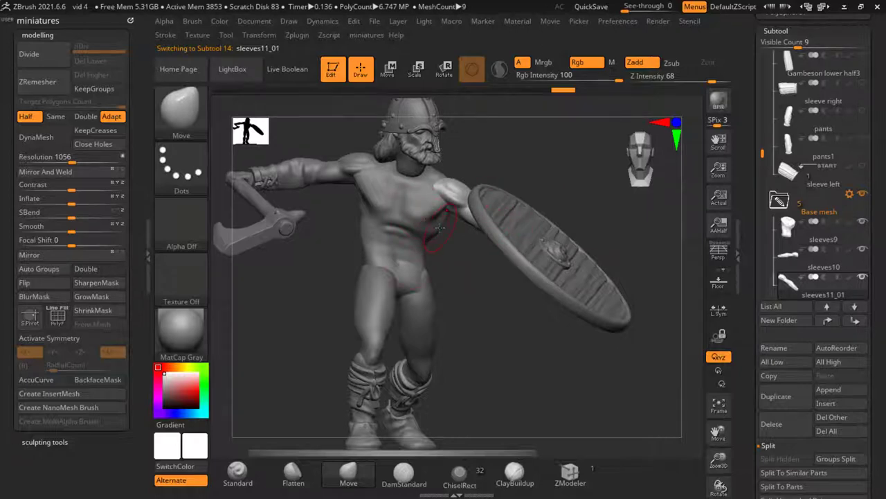
right_click_drag(434, 200, 432, 279)
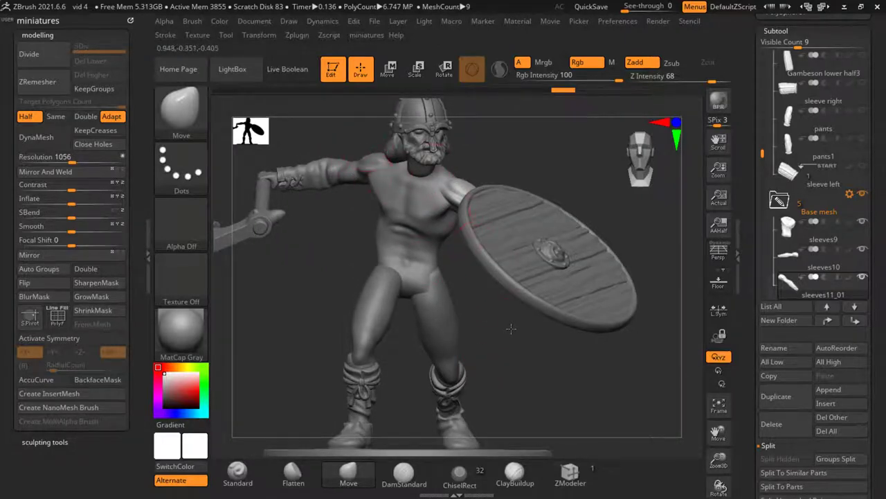
mouse_move(511, 328)
right_mouse_down()
mouse_move(481, 232)
mouse_move(490, 231)
right_mouse_up()
key("ctrl")
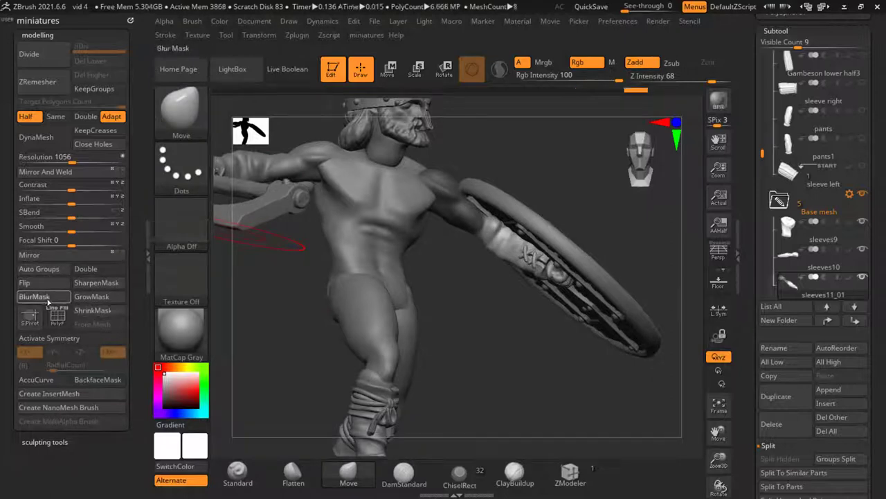
key("ctrl")
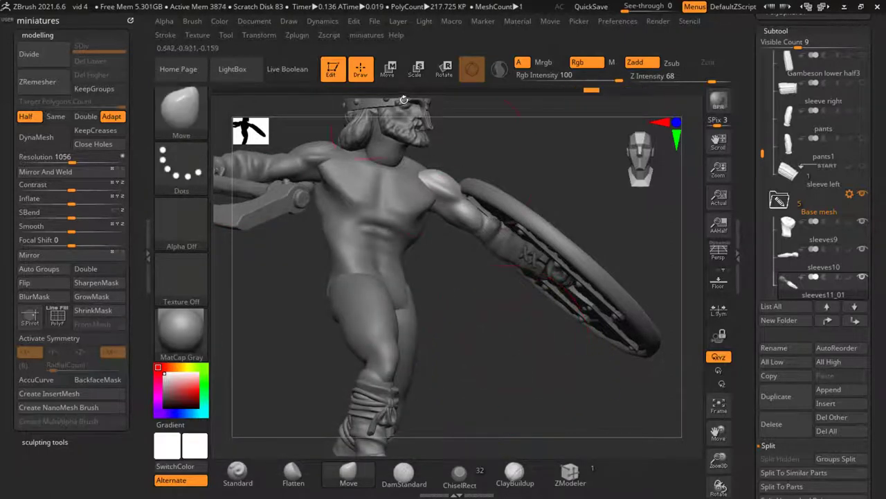
Place the gizmo at the shield arm's elbow and check its position on the isolated arm
key("w")
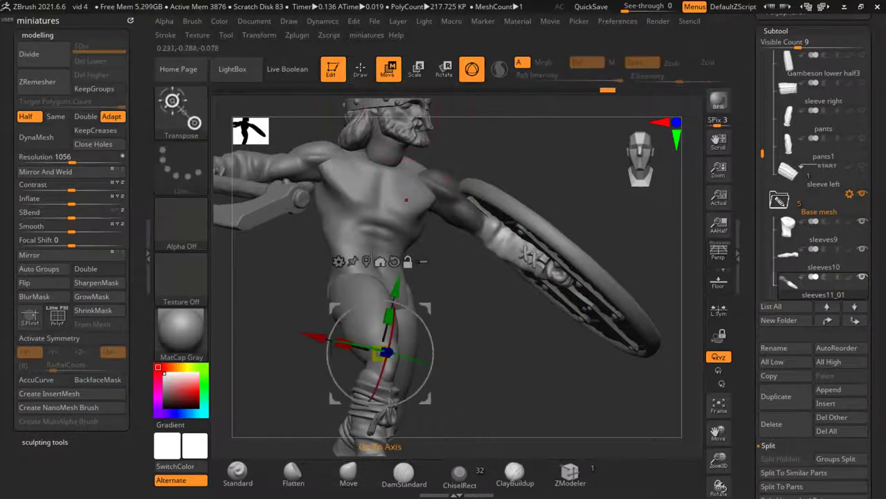
left_click(527, 243, "alt")
left_click_drag(609, 402, 554, 402)
left_click_drag(534, 268, 492, 232)
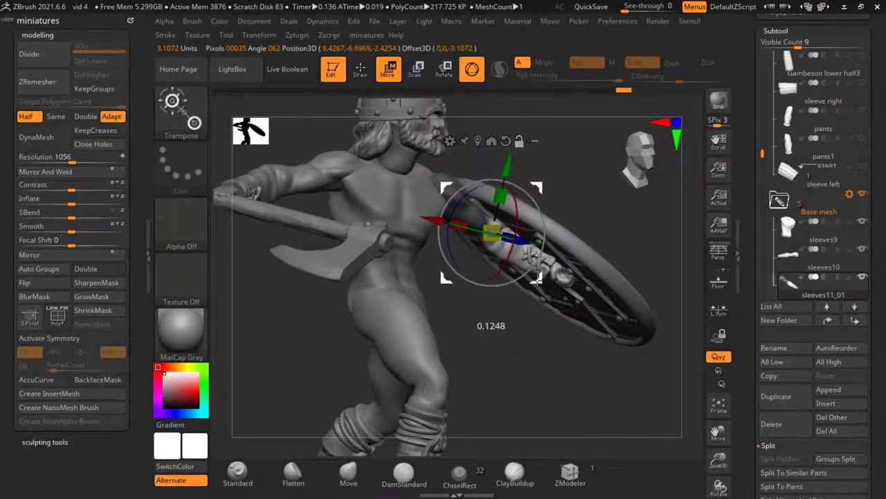
left_click_drag(623, 388, 665, 297)
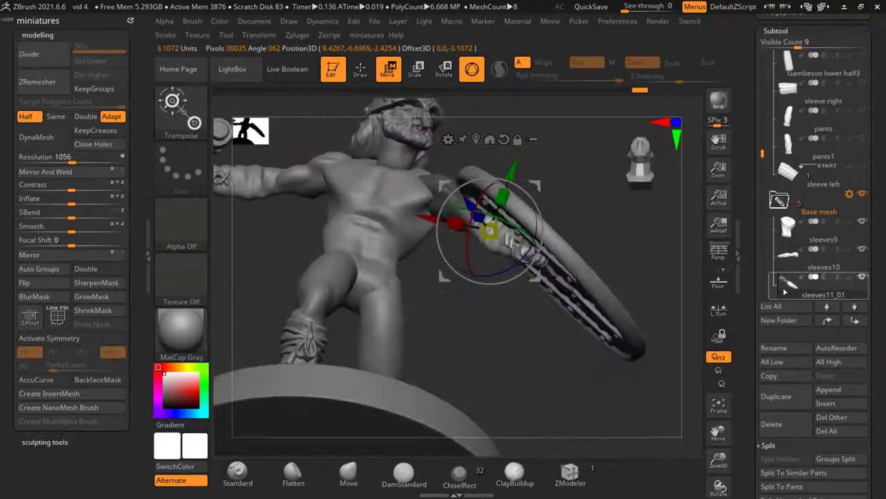
left_click(785, 292)
left_click_drag(568, 346, 535, 318)
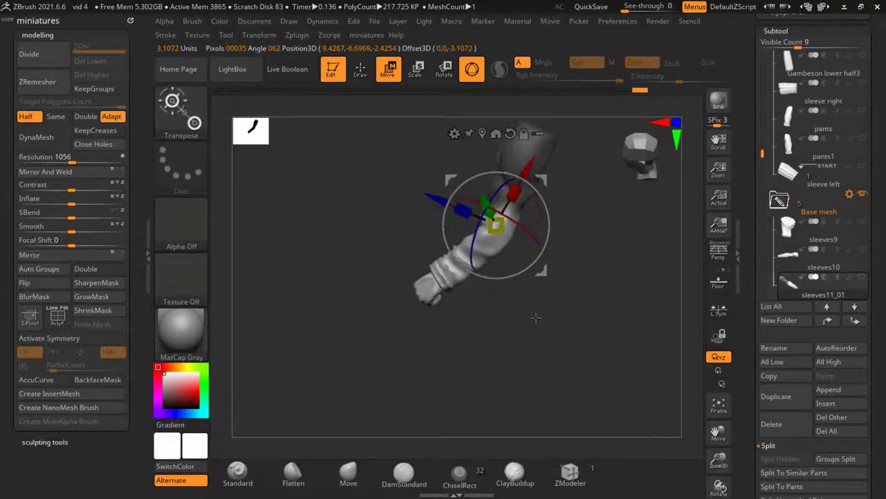
mouse_move(543, 271)
left_mouse_down()
mouse_move(533, 257)
mouse_move(540, 277)
left_mouse_up()
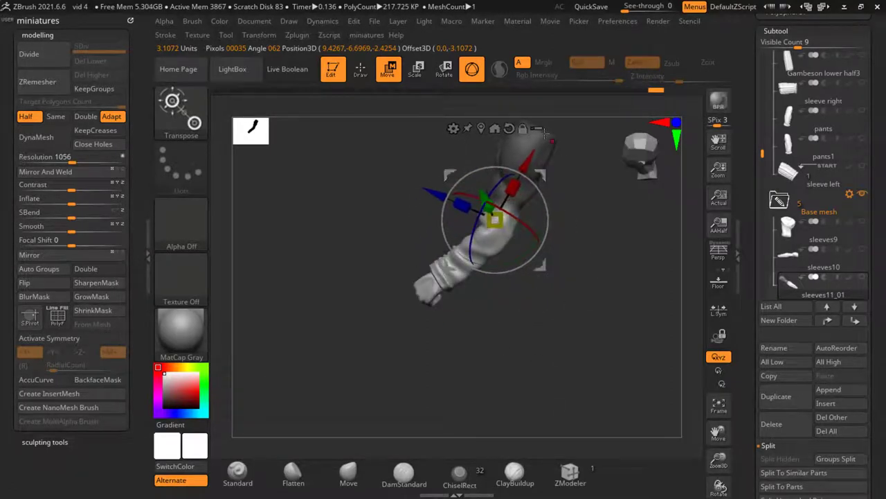
Enable Transpose All Selected Subtools and bend the shield arm's unmasked forearm at the elbow
left_click(789, 257)
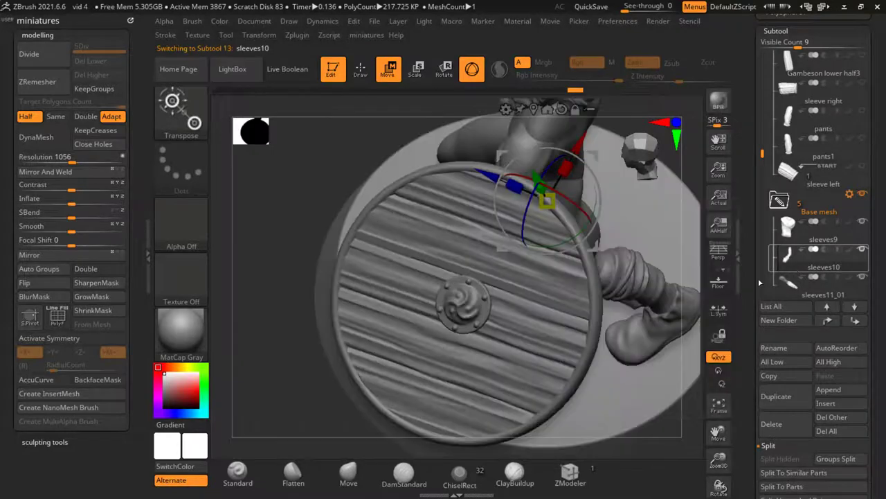
left_click_drag(361, 371, 582, 305)
left_click(596, 208, "alt")
left_click_drag(595, 207, 524, 294)
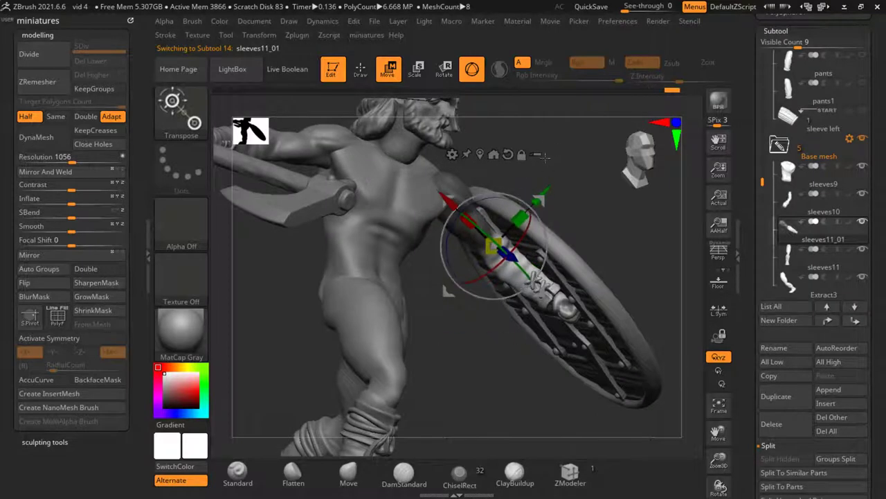
key("ctrl+shift")
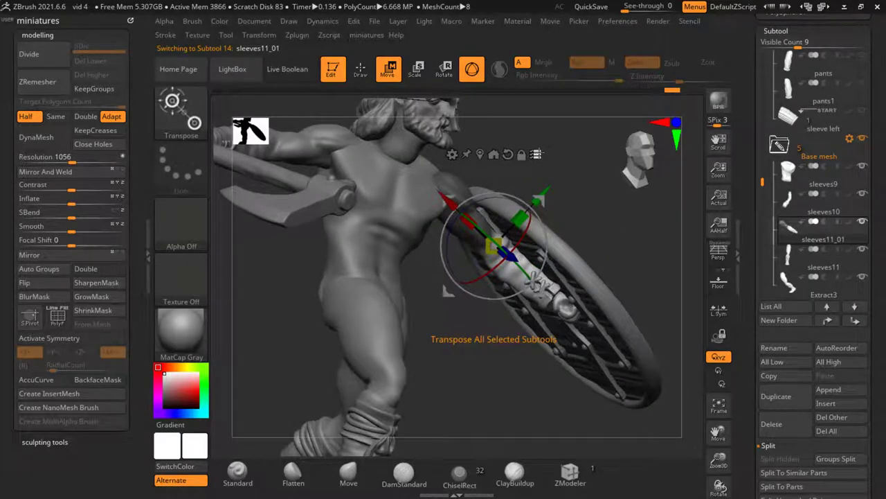
key("ctrl+shift")
left_click(551, 288, "ctrl+shift")
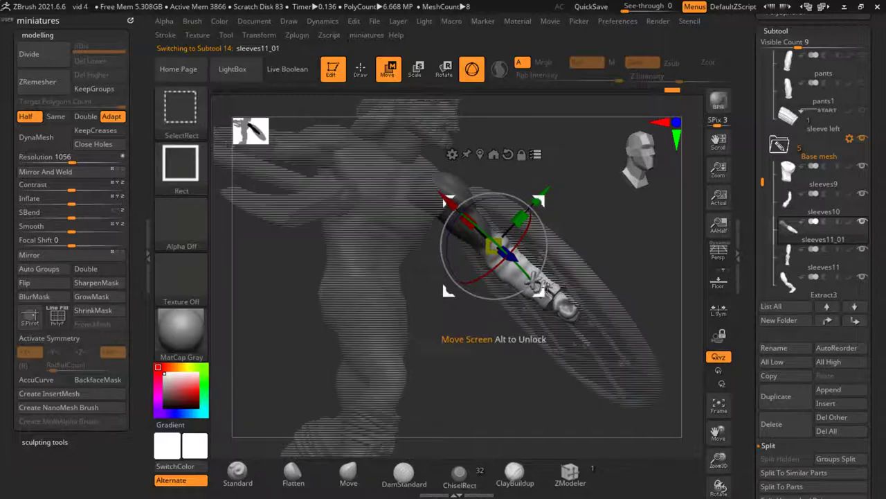
mouse_move(584, 283)
left_mouse_down()
mouse_move(596, 298)
mouse_move(485, 332)
left_mouse_up()
left_click(360, 72)
mouse_move(665, 346)
left_mouse_down()
mouse_move(580, 326)
mouse_move(527, 263)
left_mouse_up()
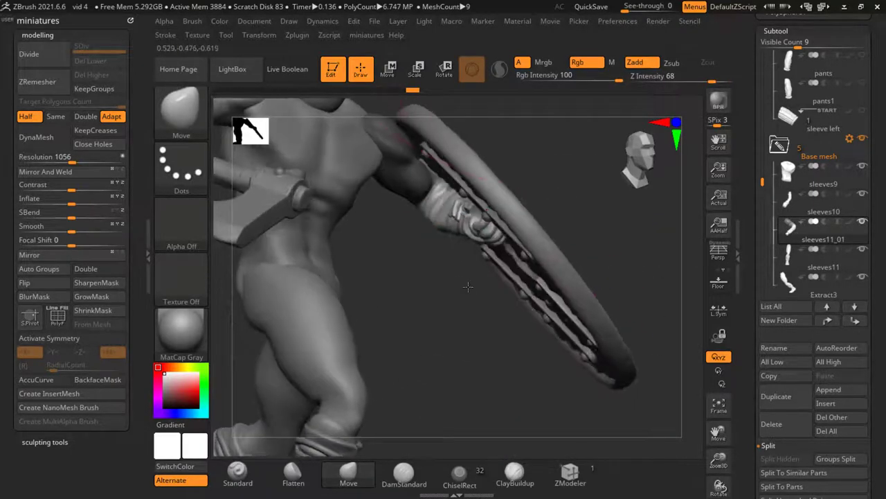
Try to mask the shield arm except for its fist and place the gizmo at the wrist
left_click(389, 69)
mouse_move(449, 161)
left_mouse_down()
mouse_move(444, 208)
mouse_move(499, 229)
mouse_move(545, 229)
left_mouse_up()
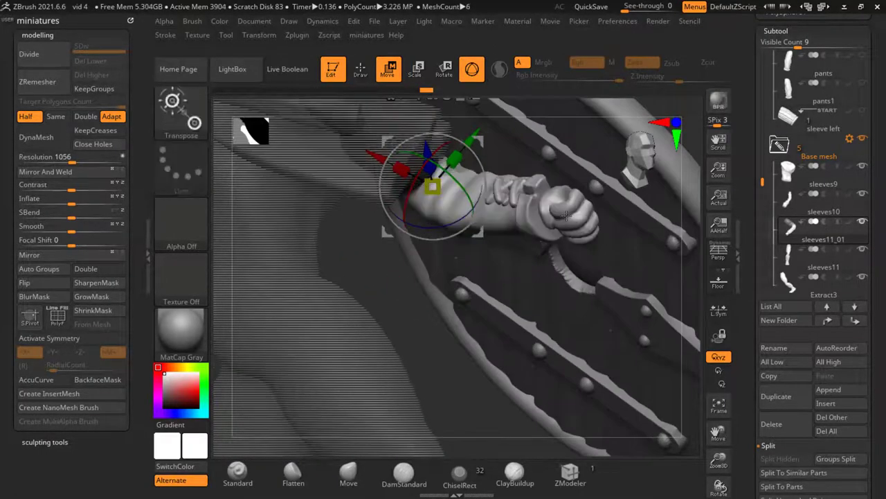
left_click(545, 229)
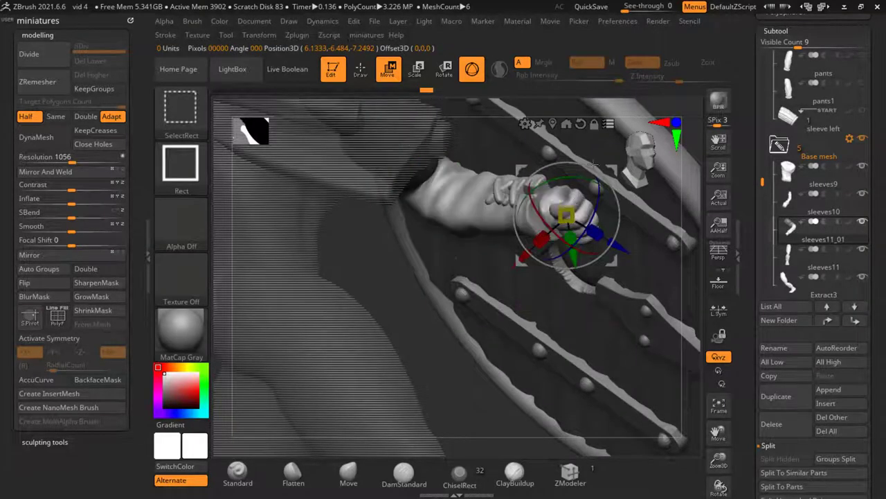
left_click(579, 196)
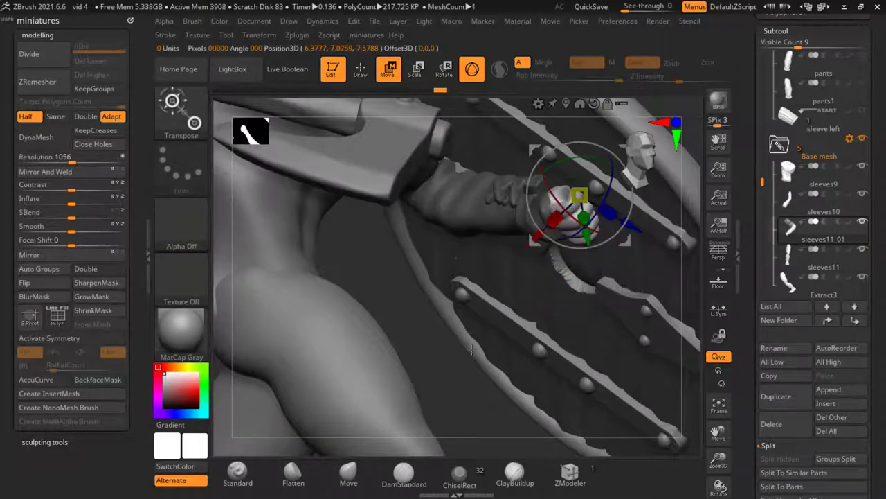
left_click(406, 297, "ctrl+shift")
left_click(548, 202)
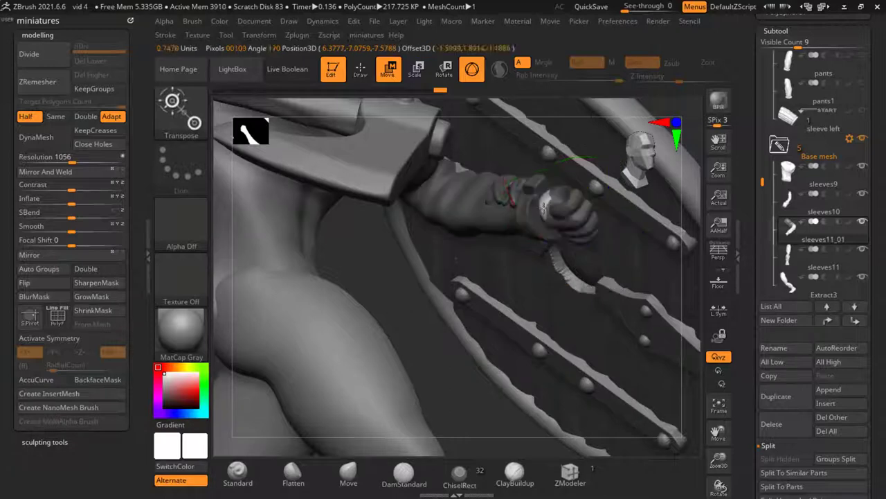
key("ctrl+shift+a")
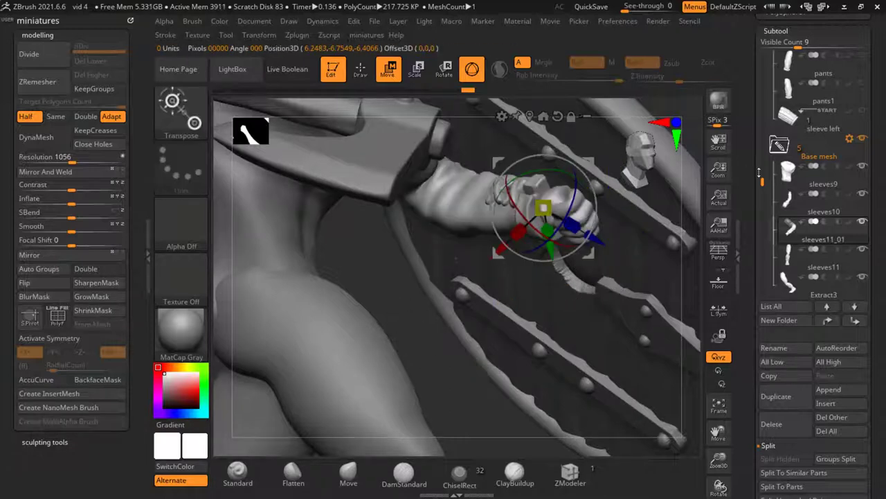
Isolate the shield arm, hide everything except the fist and split the hidden part into a separate subtool
left_click_drag(592, 185, 554, 156)
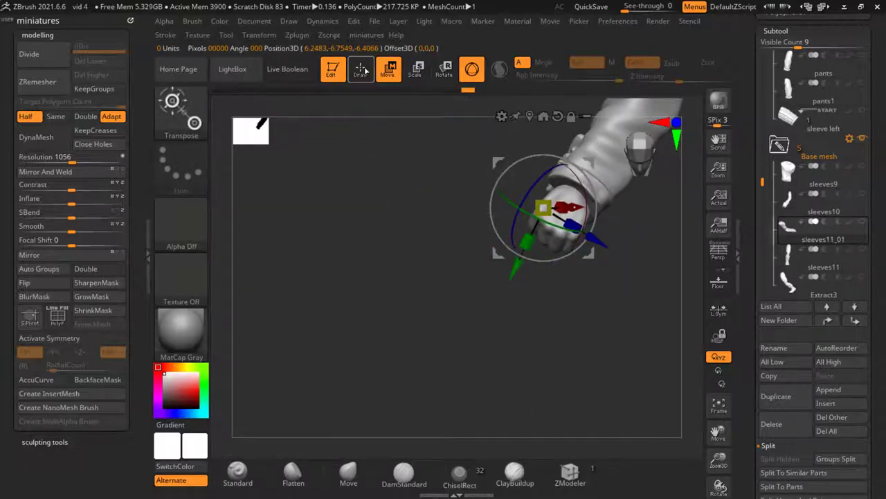
left_click(365, 69)
mouse_move(484, 229)
left_mouse_down()
mouse_move(527, 222)
mouse_move(471, 313)
mouse_move(558, 319)
left_mouse_up()
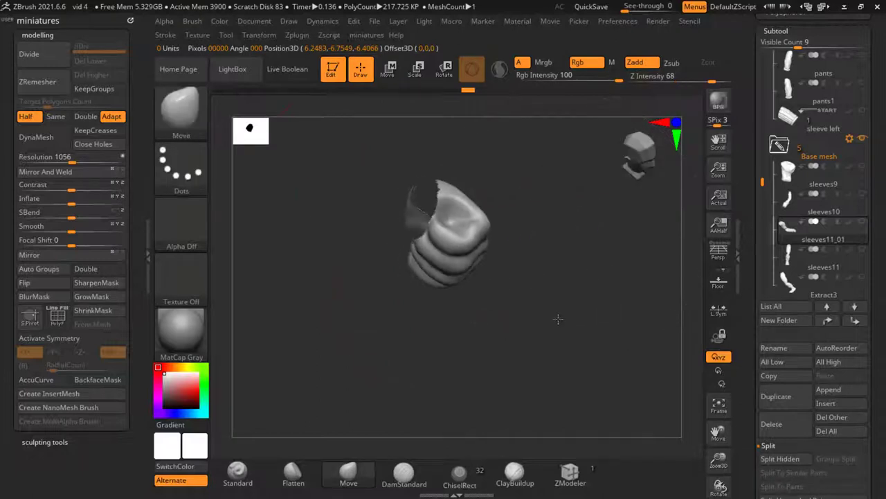
left_click(570, 307, "ctrl+shift")
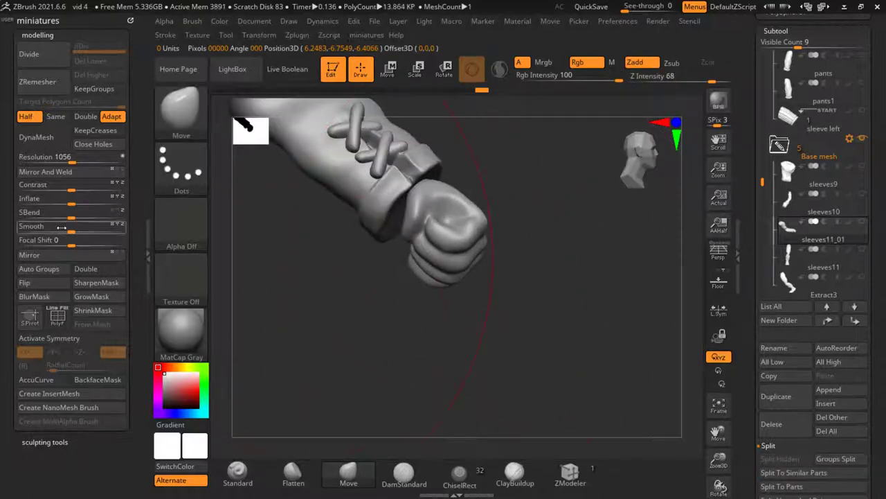
left_click(443, 236, "ctrl+shift")
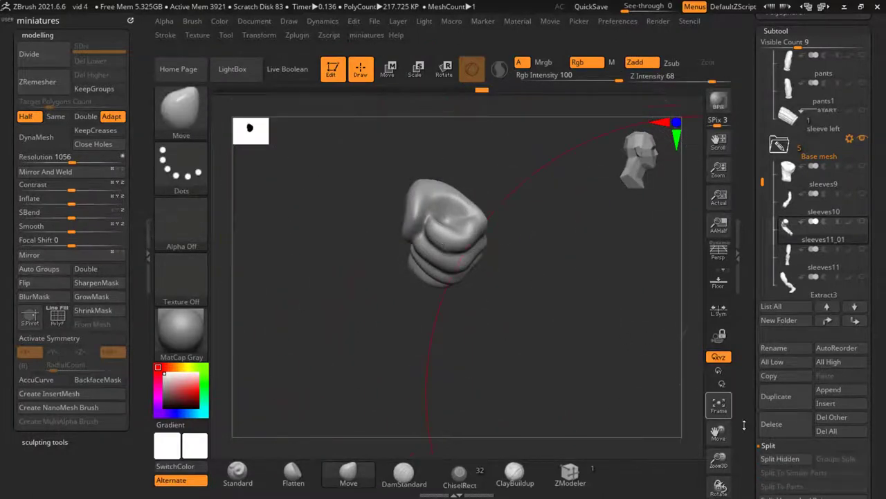
left_click(780, 458)
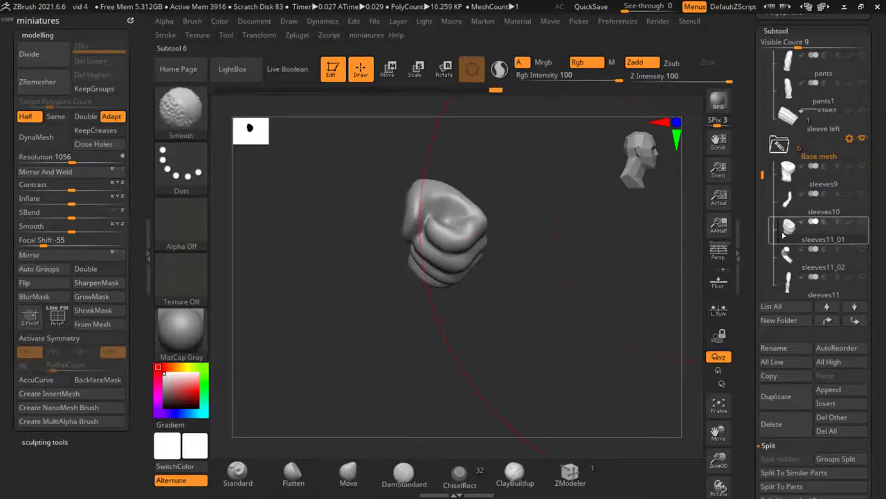
Bring the whole figure back into view and rotate the separated shield-hand fist at the wrist
left_click(589, 263, "ctrl+shift")
left_click_drag(588, 263, 485, 277)
key("w")
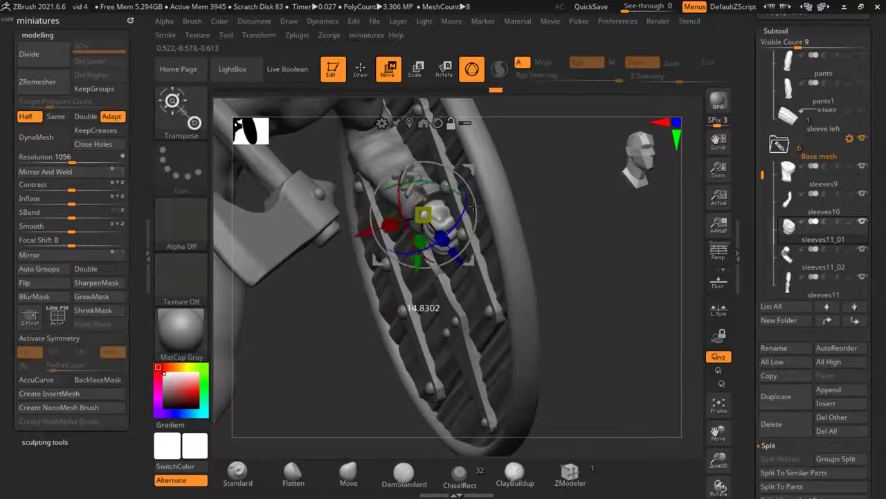
left_click_drag(611, 285, 438, 207)
left_click_drag(457, 253, 544, 218)
Select the fist and shield for transposing together and rotate them at the wrist
key("ctrl+shift")
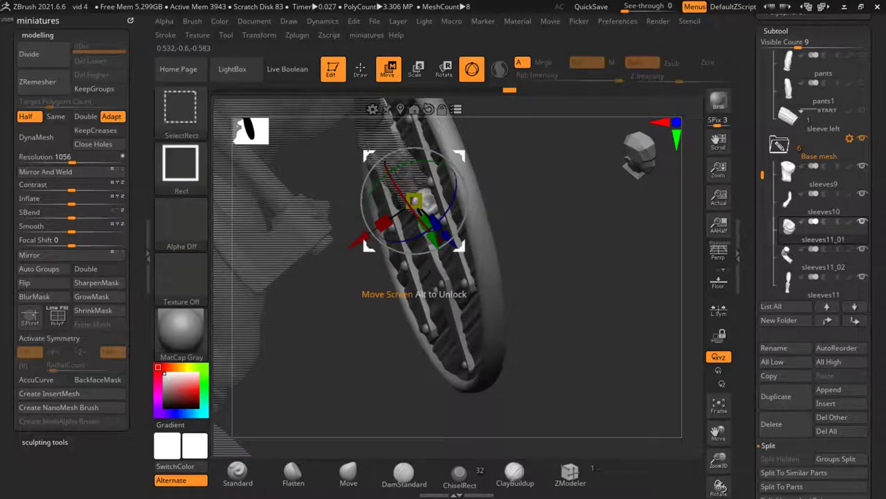
left_click_drag(408, 228, 350, 293)
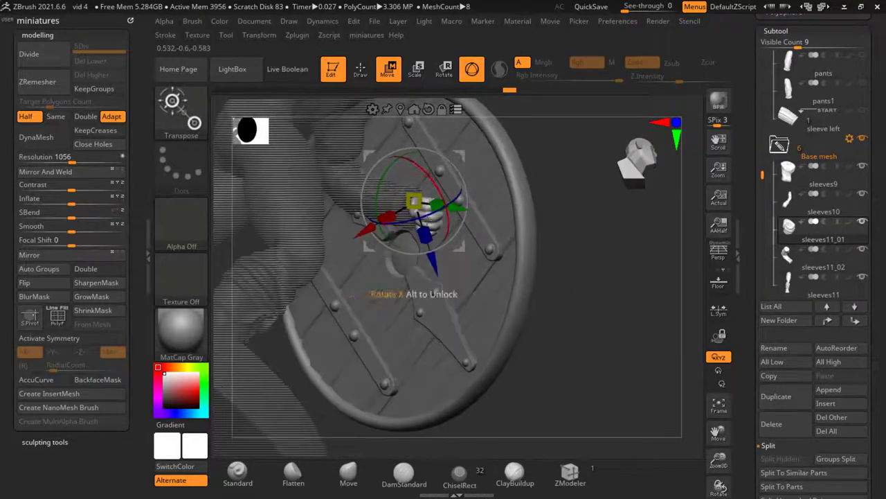
left_click_drag(390, 186, 476, 182)
Make the shield the active subtool, rotate it with the gizmo and shift it to line up with the fist
left_click(290, 166, "alt")
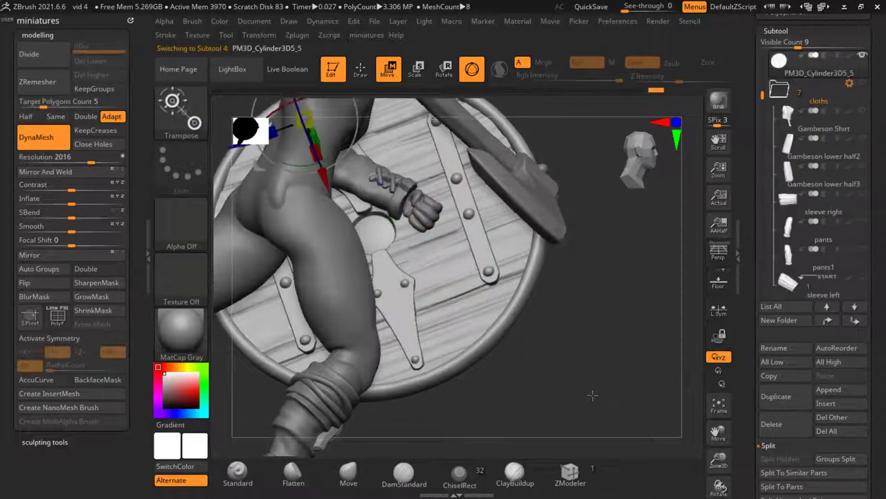
left_click_drag(347, 111, 372, 145)
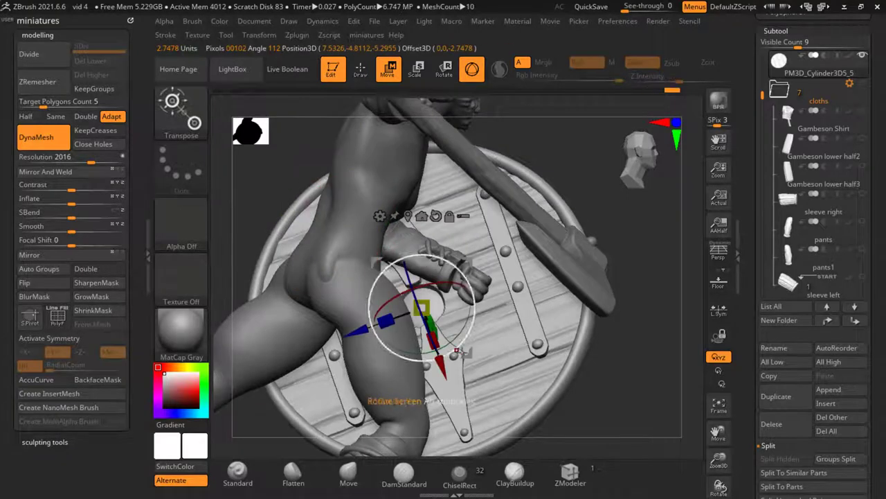
left_click_drag(459, 352, 511, 273)
key("q")
left_click_drag(584, 278, 615, 316)
left_click(390, 69)
left_click_drag(512, 343, 527, 377)
left_click_drag(524, 321, 531, 322)
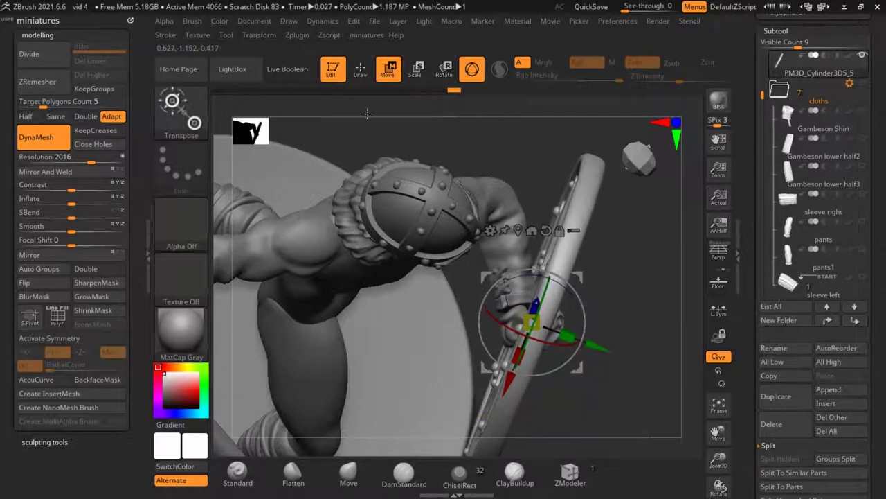
Reshape the shield arm around the upper arm and elbow with the Move brush
key("q")
mouse_move(367, 113)
left_mouse_down()
mouse_move(534, 350)
mouse_move(493, 229)
mouse_move(452, 327)
mouse_move(432, 303)
mouse_move(467, 307)
mouse_move(450, 266)
left_mouse_up()
key("b")
key("m")
key("v")
left_click(431, 302, "alt")
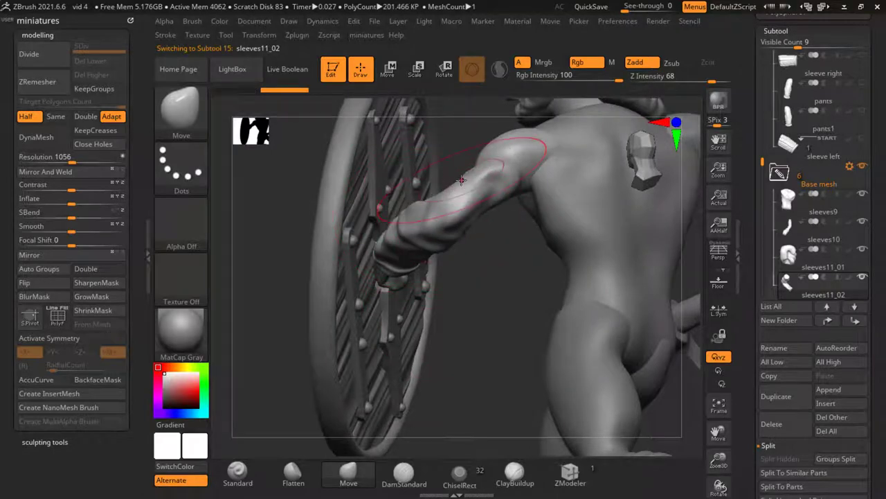
mouse_move(461, 180)
left_mouse_down()
mouse_move(481, 341)
mouse_move(506, 336)
mouse_move(339, 201)
mouse_move(331, 226)
left_mouse_up()
key("b")
key("m")
key("v")
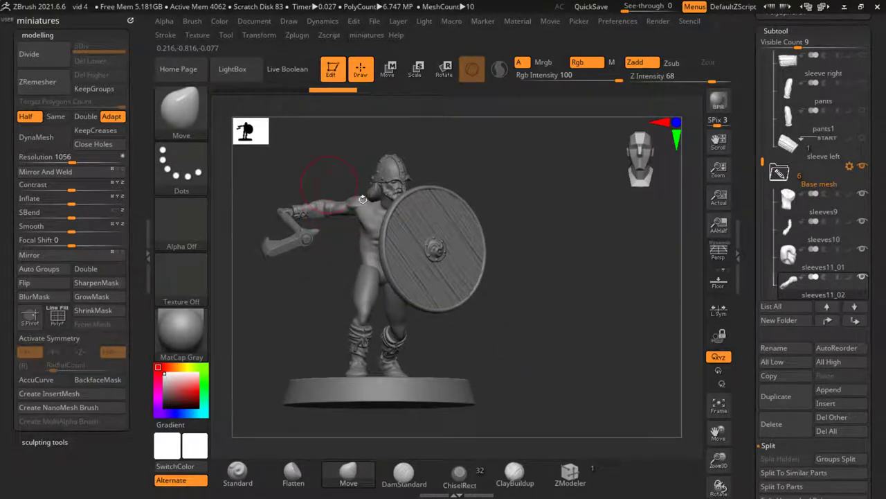
Select the shield and tilt it around the grip so its upper edge leans toward the head
left_click_drag(362, 200, 387, 208)
left_click(326, 202, "alt")
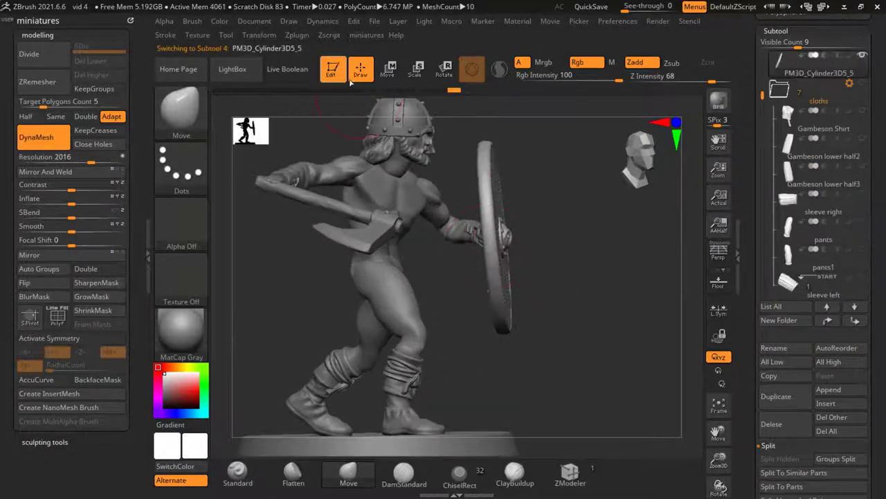
key("w")
mouse_move(568, 291)
left_mouse_down()
mouse_move(540, 284)
mouse_move(583, 282)
left_mouse_up()
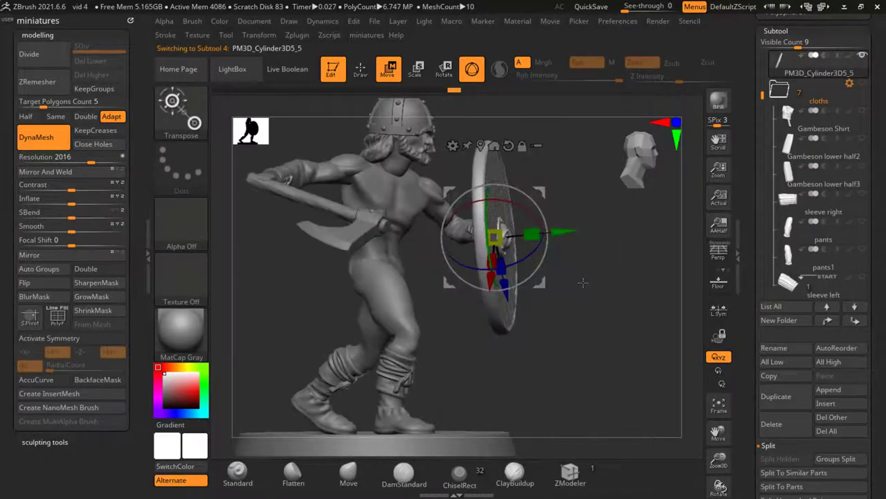
left_click_drag(548, 234, 533, 251)
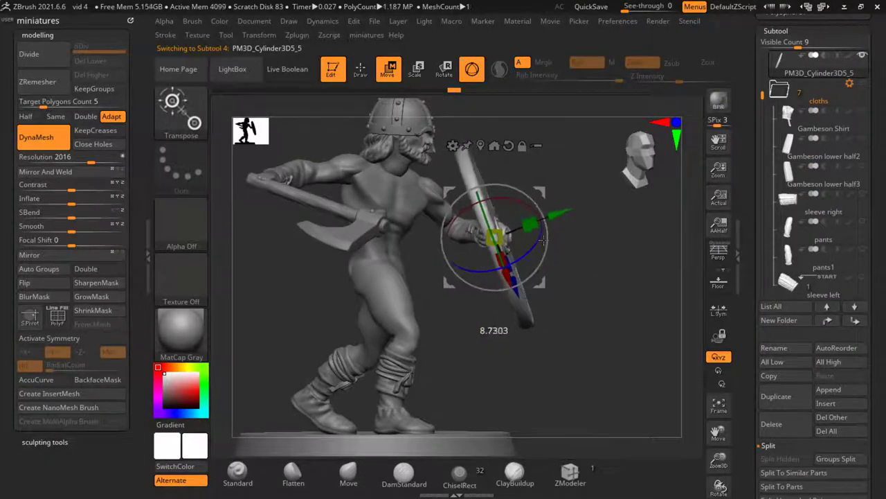
left_click(360, 68)
Select the axe arm and place the gizmo at its shoulder joint
mouse_move(512, 221)
left_mouse_down("alt")
mouse_move(518, 250)
mouse_move(478, 249)
mouse_move(520, 250)
left_mouse_up("alt")
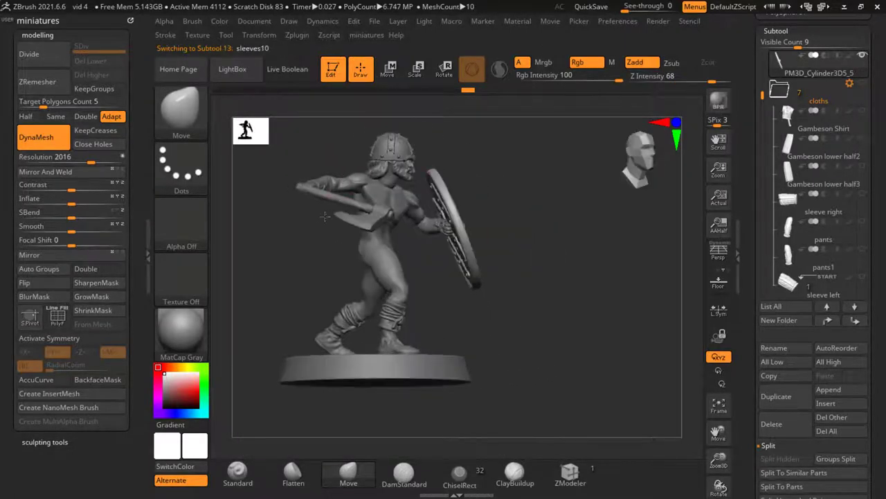
mouse_move(324, 217)
left_mouse_down()
mouse_move(287, 232)
mouse_move(298, 249)
mouse_move(351, 248)
mouse_move(337, 221)
left_mouse_up()
left_click_drag(385, 247, 392, 206)
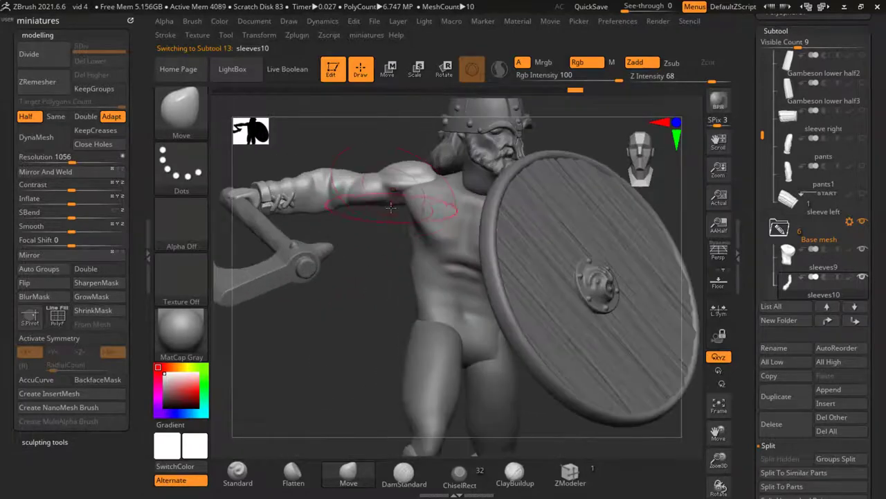
left_click(396, 75)
left_click_drag(471, 406, 408, 182, "alt")
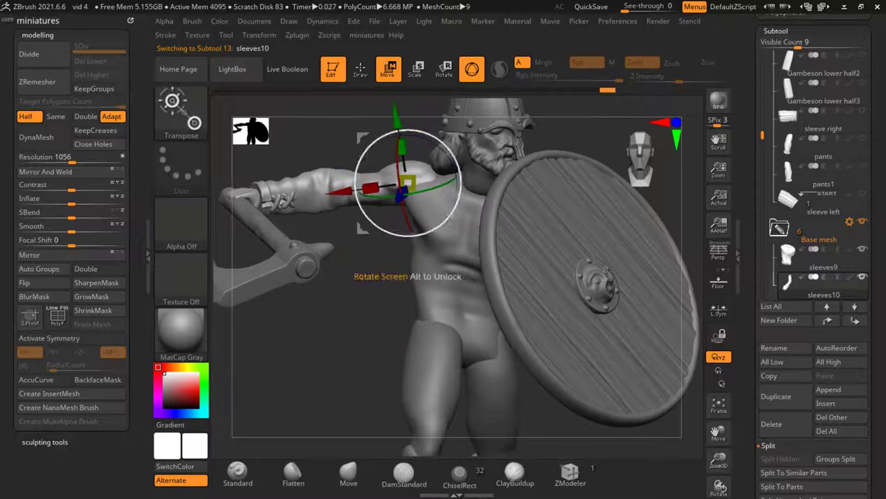
left_click_drag(411, 228, 408, 199)
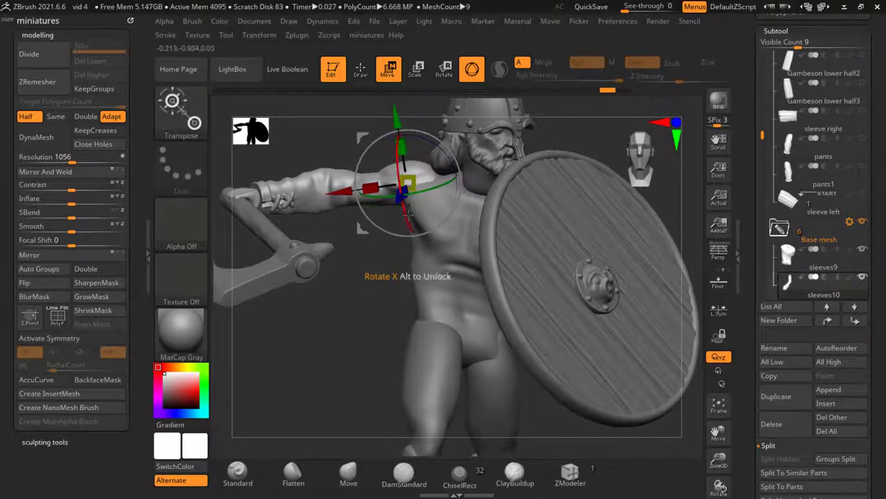
left_click_drag(619, 249, 628, 376)
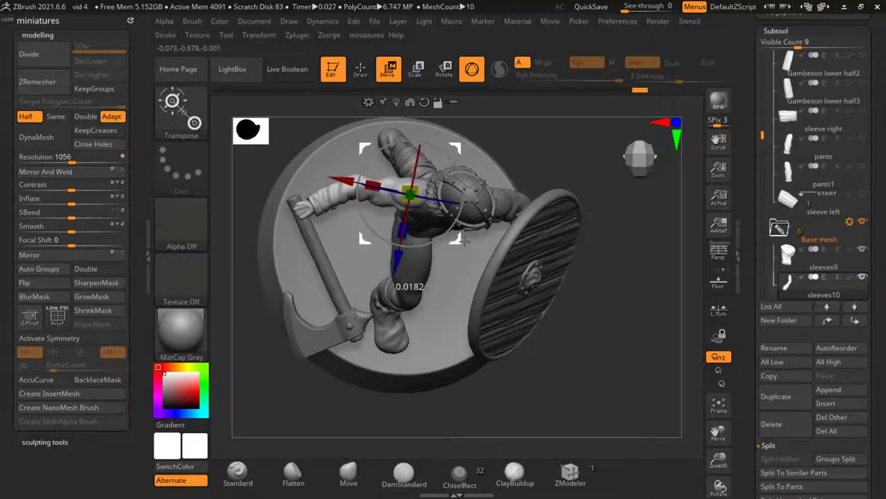
Enable Transpose All Selected Subtools, include the axe with its arm, and swing both upward at the shoulder
left_click(454, 103)
key("ctrl+shift")
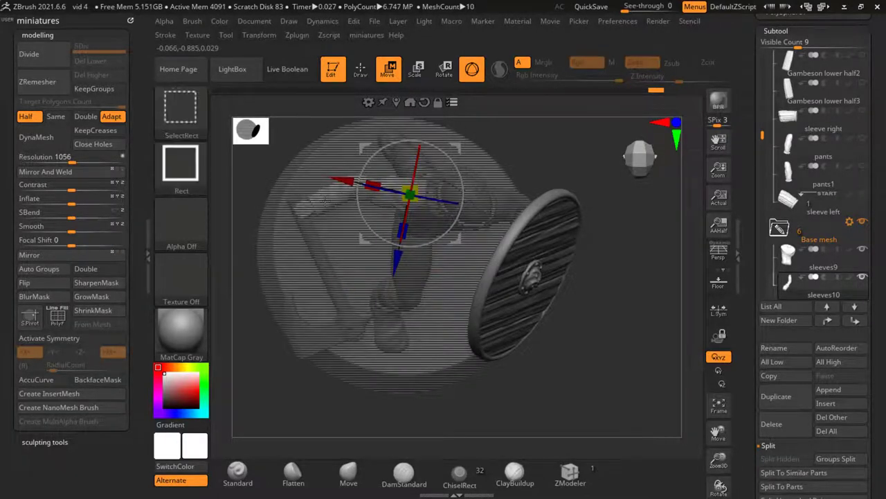
left_click_drag(630, 352, 629, 352, "ctrl+shift")
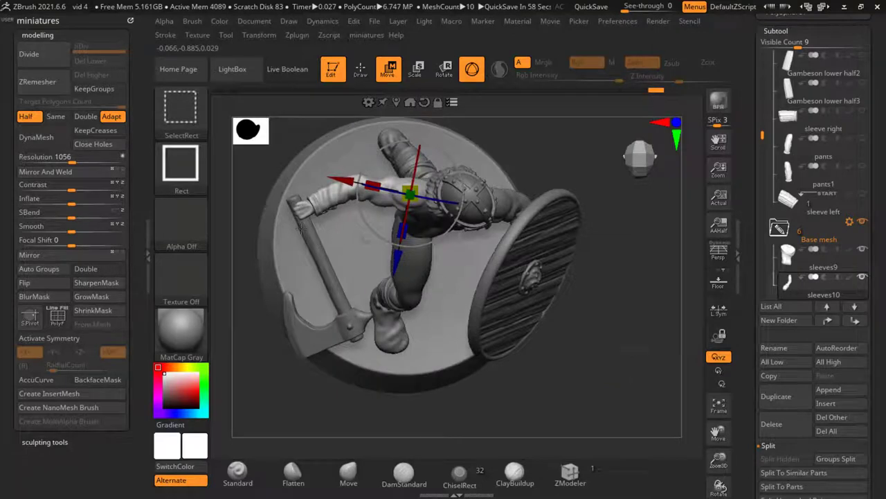
left_click(301, 228, "ctrl+shift")
left_click_drag(364, 229, 415, 266)
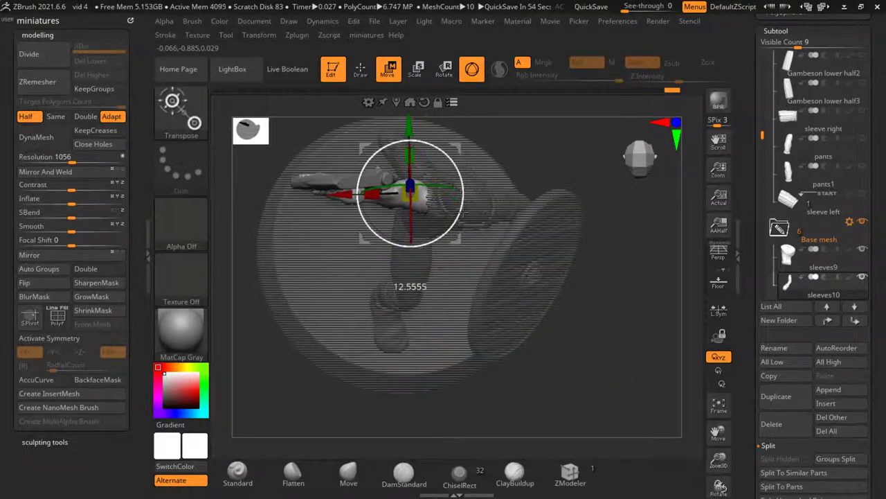
left_click_drag(617, 402, 620, 258)
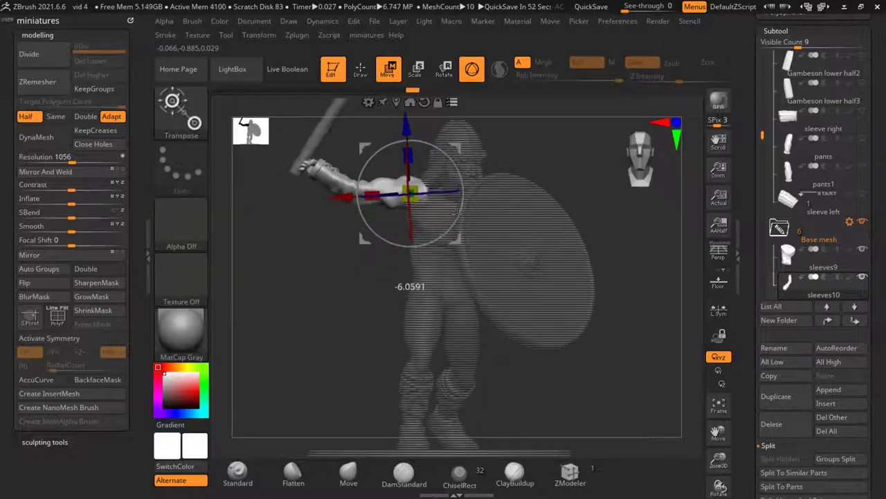
Shift the raised axe arm and axe so the upper arm seats in the shoulder
scroll(411, 192, "up", 3)
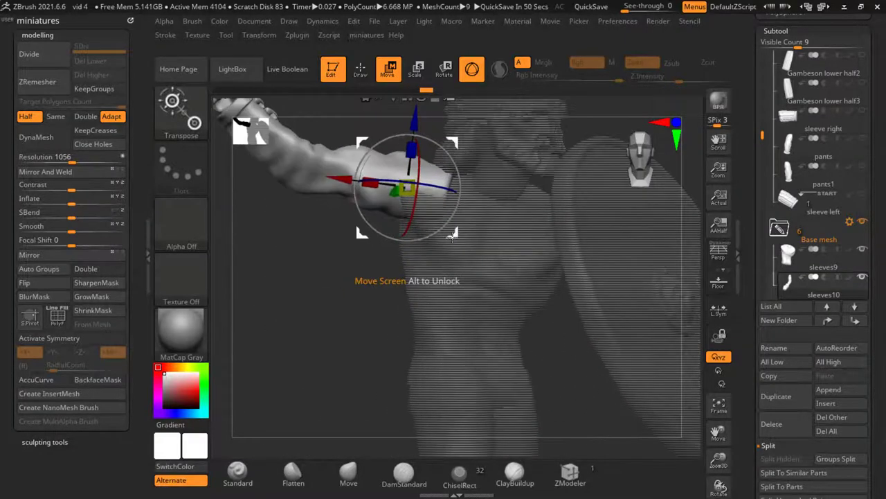
left_click_drag(405, 197, 410, 201)
left_click_drag(446, 252, 449, 251)
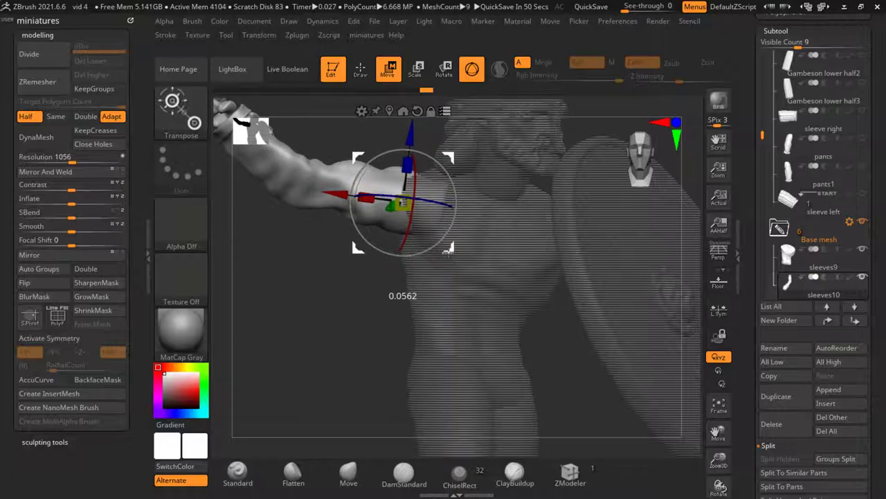
left_click(360, 69)
Rotate the axe arm and axe outward at the shoulder as seen from above and adjust their position
key("f")
mouse_move(425, 323)
left_mouse_down()
mouse_move(555, 326)
mouse_move(547, 332)
mouse_move(555, 383)
mouse_move(568, 358)
mouse_move(561, 340)
mouse_move(459, 275)
left_mouse_up()
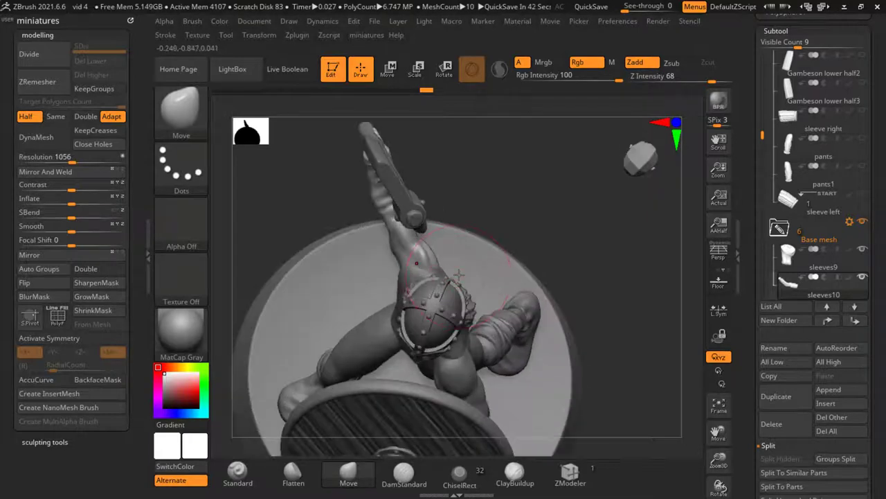
key("w")
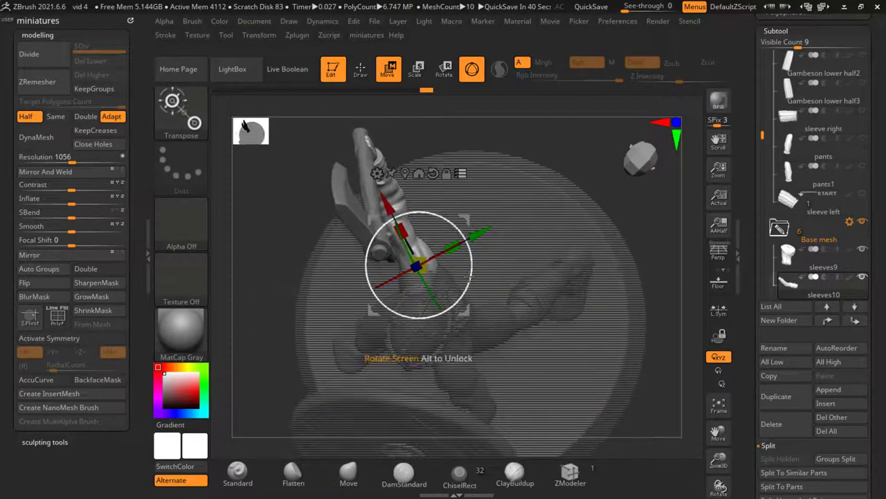
left_click_drag(472, 253, 463, 311)
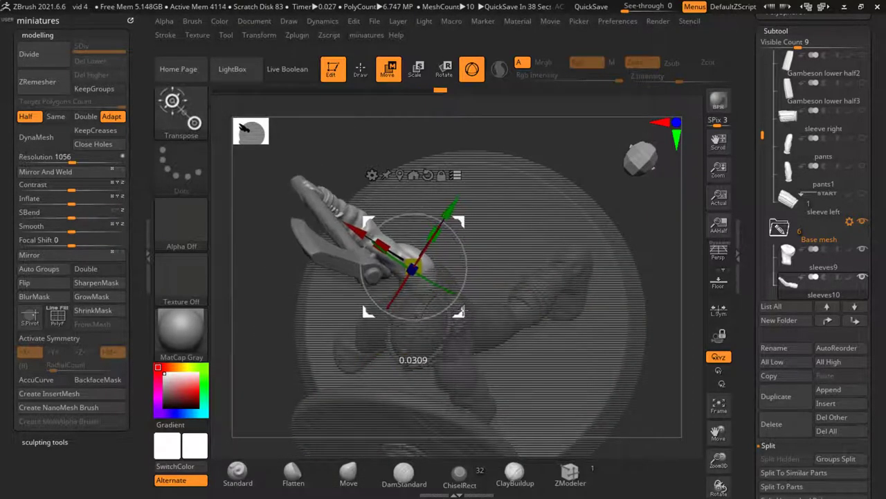
left_click(360, 69)
mouse_move(526, 278)
left_mouse_down()
mouse_move(579, 321)
mouse_move(592, 311)
mouse_move(374, 245)
left_mouse_up()
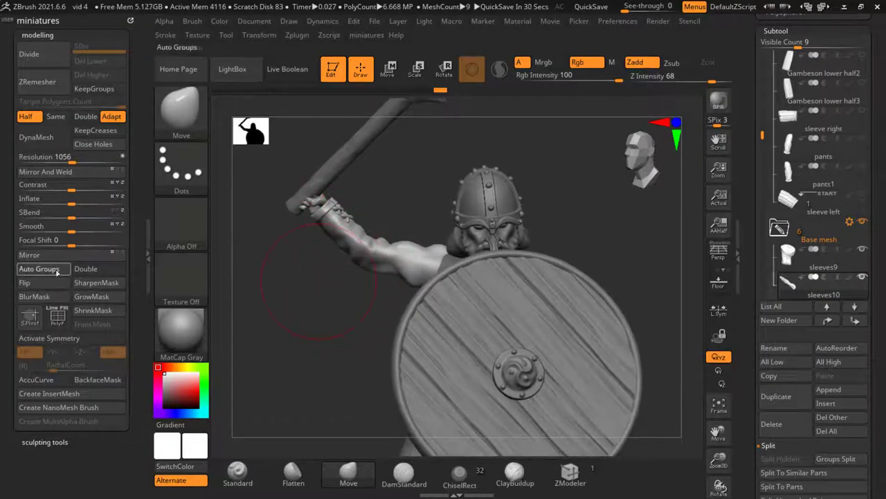
Isolate the axe hand and split the hidden rest of the arm into a separate subtool
left_click_drag(291, 311, 416, 277, "alt")
left_click(416, 291, "ctrl+shift")
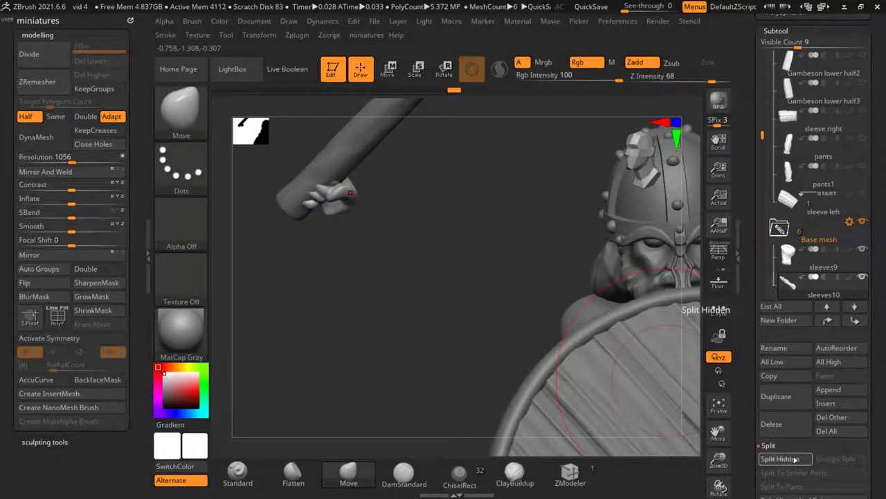
left_click(780, 459)
Mask the upper part of the axe arm, place the gizmo at the elbow and bend the forearm with the hand and axe
key("s")
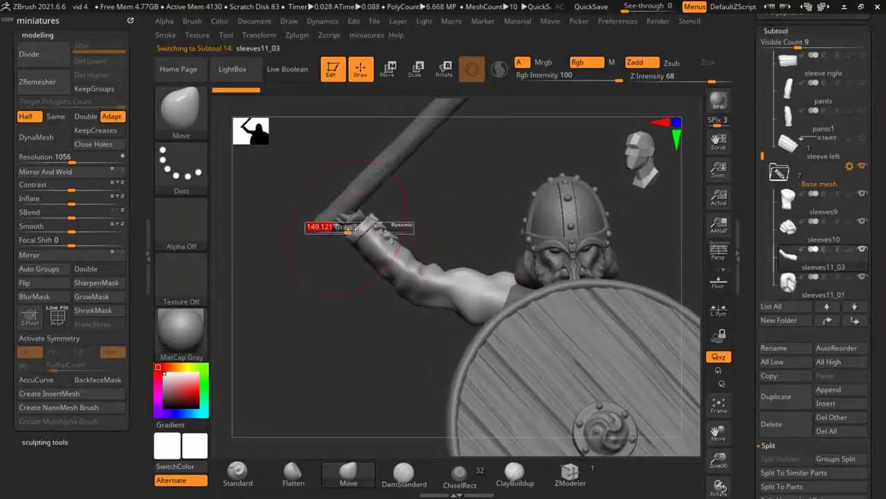
key("ctrl")
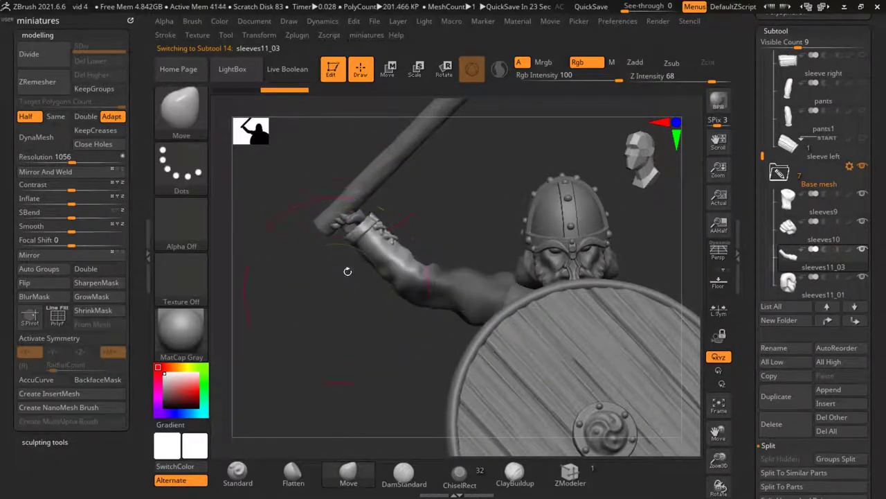
left_click(388, 68)
left_click_drag(553, 324, 471, 339, "alt")
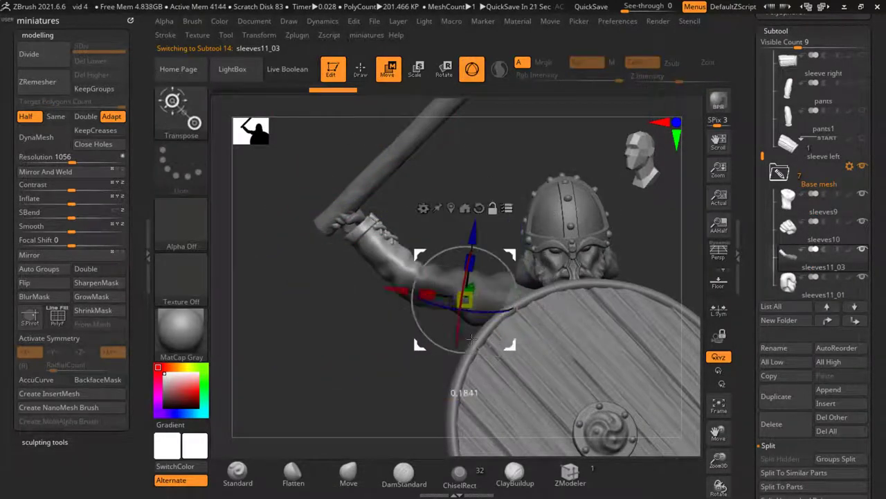
left_click_drag(436, 295, 452, 292)
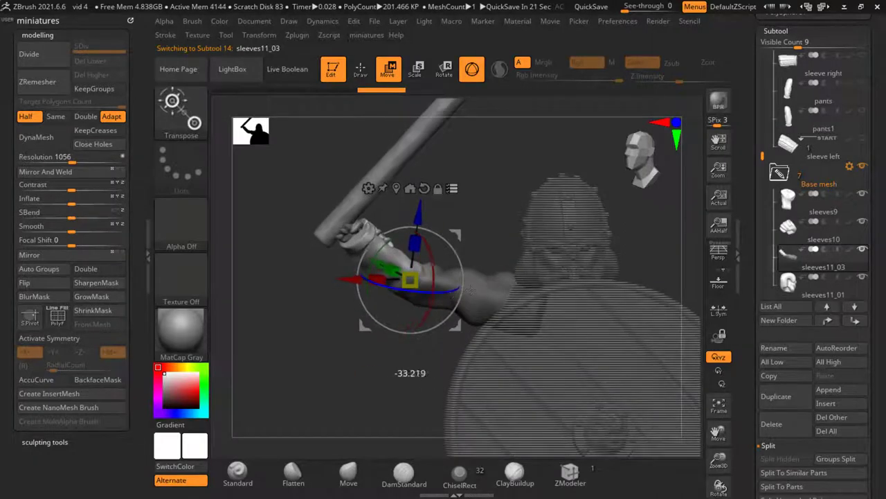
left_click_drag(371, 306, 349, 251)
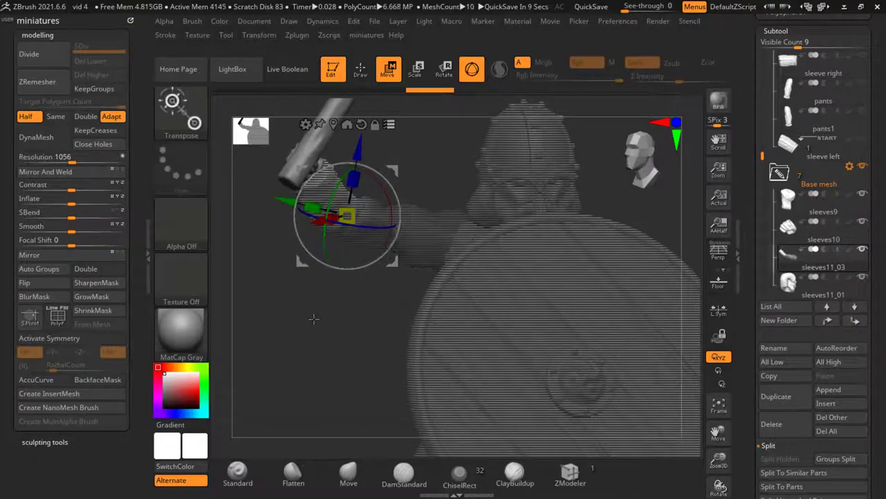
Try to rotate the axe hand and axe at the wrist, and undo the last changes
left_click_drag(307, 316, 298, 310)
left_click_drag(235, 232, 313, 209)
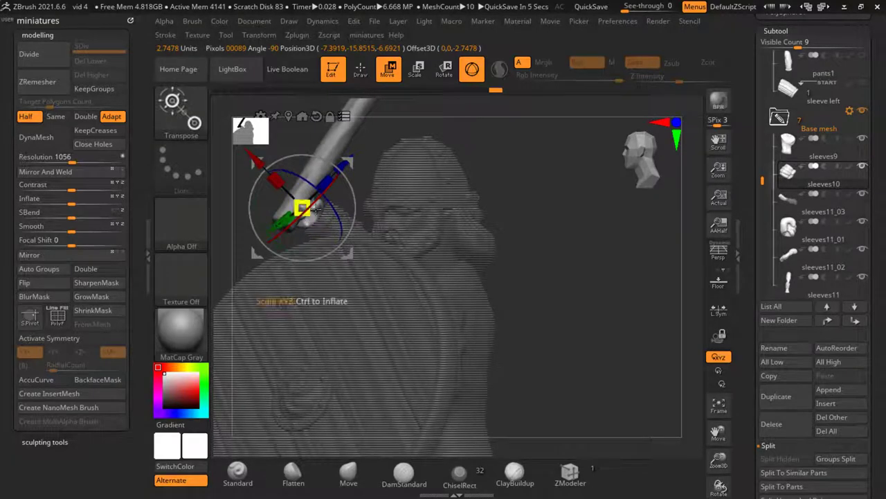
left_click(360, 70)
key("ctrl+z")
key("ctrl+z")
key("ctrl+z")
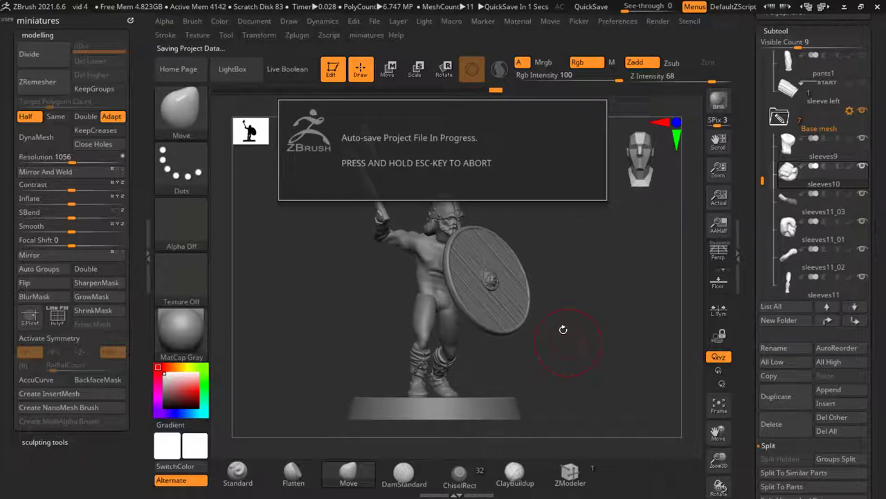
Mask everything except the axe hand and axe and rotate them at the wrist by about 39 degrees in side view
left_click_drag(504, 312, 365, 78)
key("w")
left_click_drag(467, 240, 454, 207)
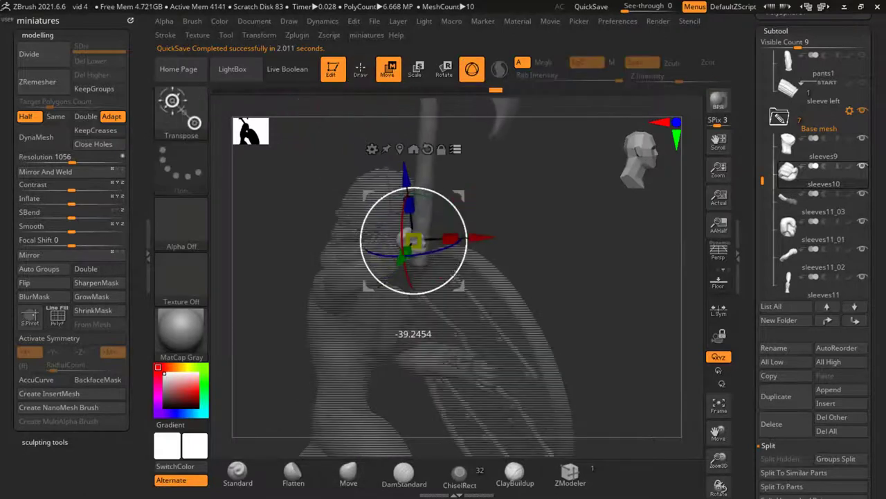
key("q")
key("f")
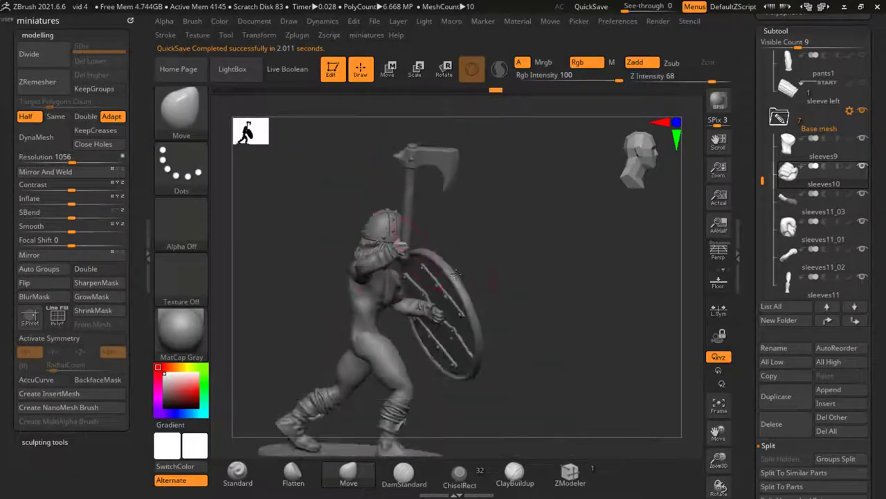
Tilt the axe hand and axe further at the wrist so the axe is raised over the warrior's head
left_click_drag(608, 313, 385, 158)
key("w")
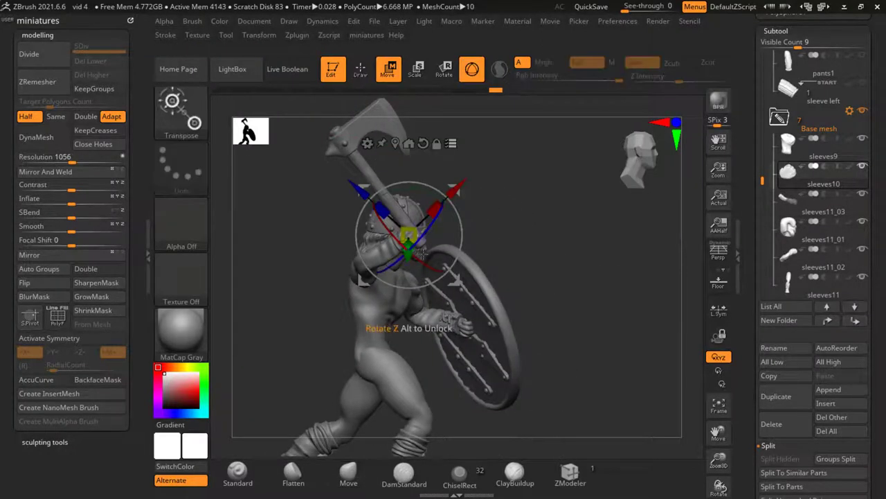
left_click_drag(387, 273, 385, 244)
left_click_drag(588, 248, 514, 239)
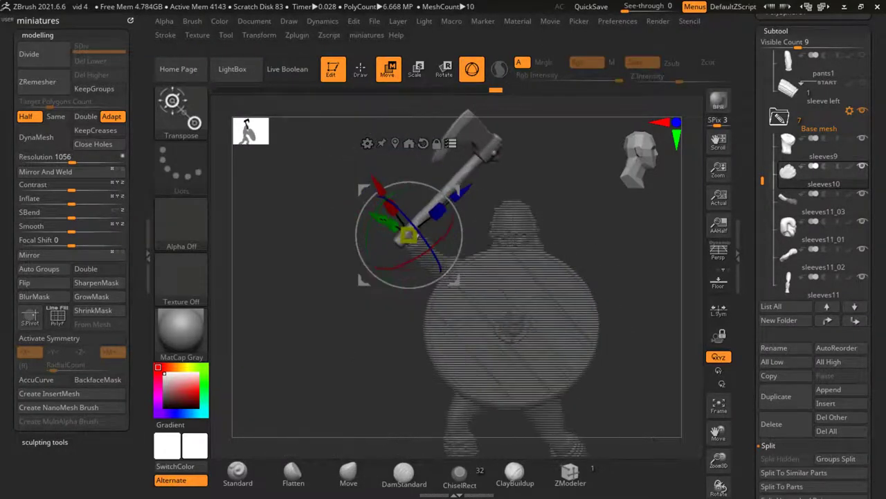
key("q")
mouse_move(388, 212)
left_mouse_down()
mouse_move(372, 322)
mouse_move(376, 273)
mouse_move(344, 313)
mouse_move(284, 322)
mouse_move(378, 258)
left_mouse_up()
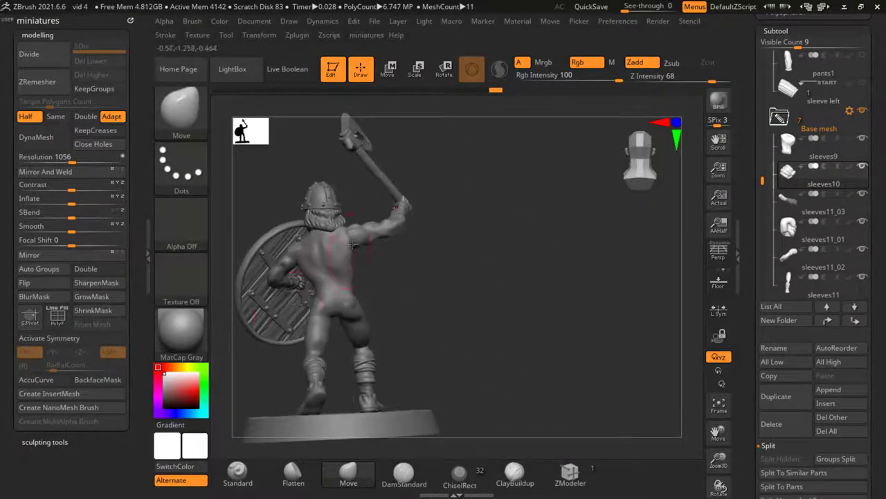
Reshape and smooth the back of the axe arm's upper arm between shoulder and elbow
scroll(382, 253, "up", 3)
scroll(382, 253, "up", 2)
left_click(370, 280, "alt")
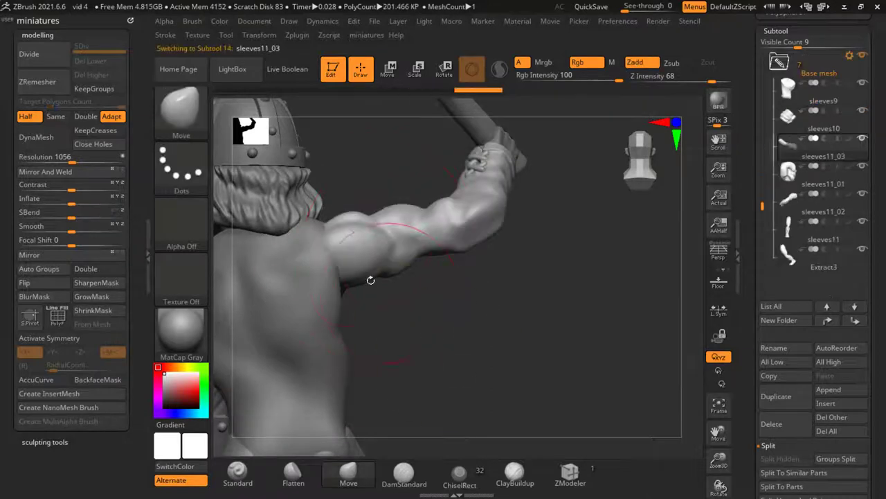
key("shift")
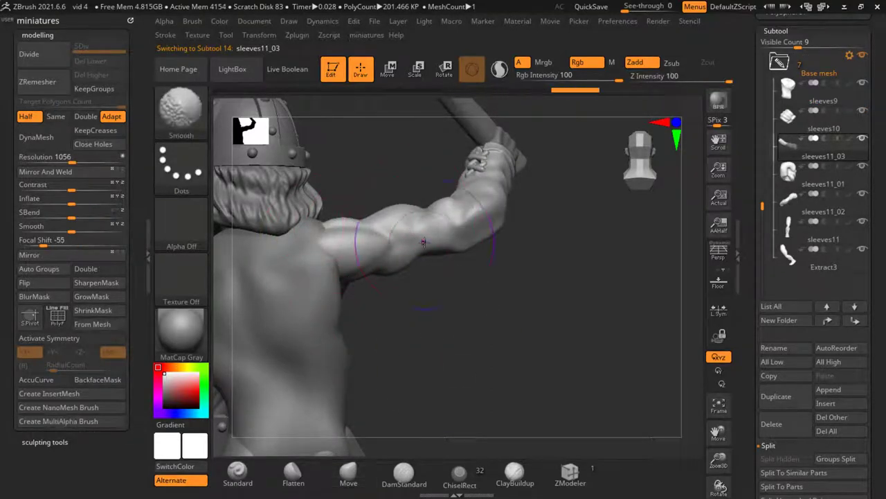
Reshape the torso's back below the shield arm's shoulder with the Move brush so it meets the arm
scroll(443, 233, "down", 5)
right_click_drag(444, 233, 392, 272)
scroll(392, 272, "up", 4)
left_click(374, 268, "alt")
key("s")
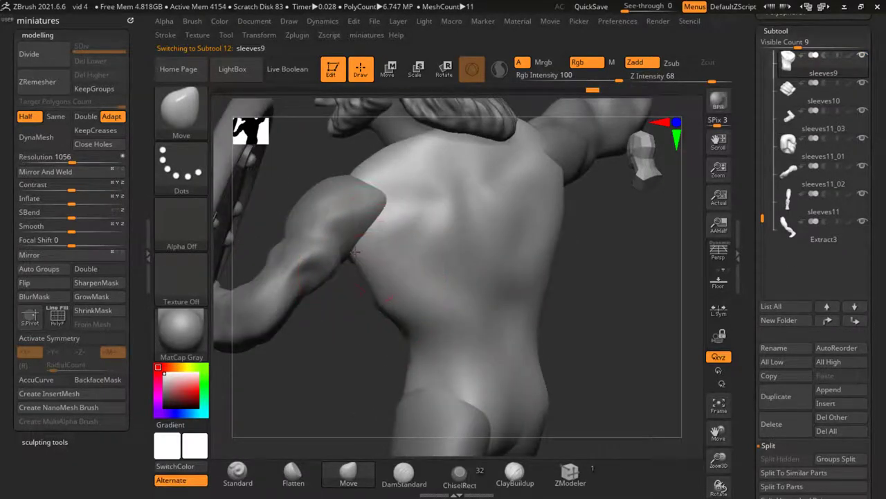
scroll(388, 295, "down", 5)
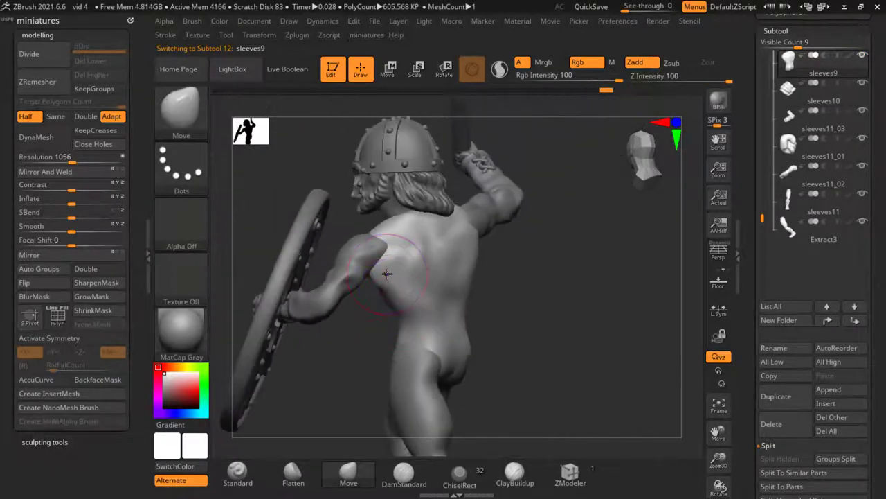
right_click_drag(388, 294, 570, 309)
scroll(571, 310, "up", 5)
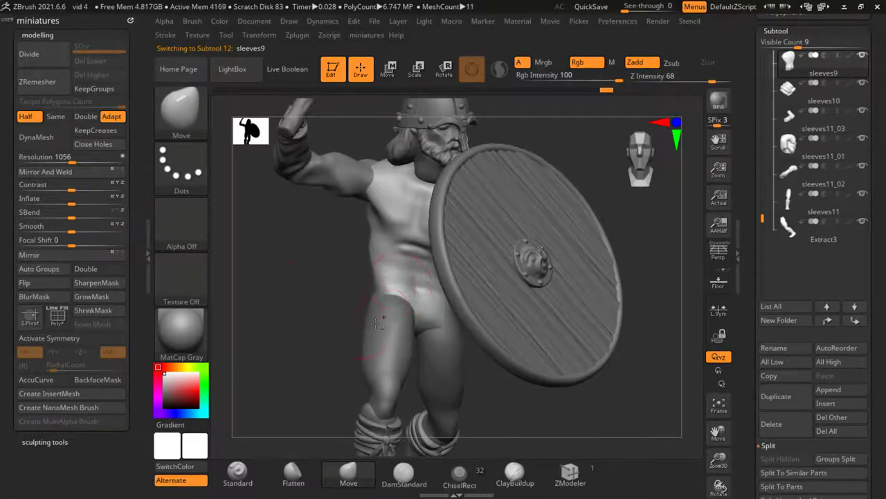
Adjust the tops of both legs where they meet the pelvis with the Move brush
left_click(415, 298, "alt")
right_click_drag(415, 298, 382, 299)
key("s")
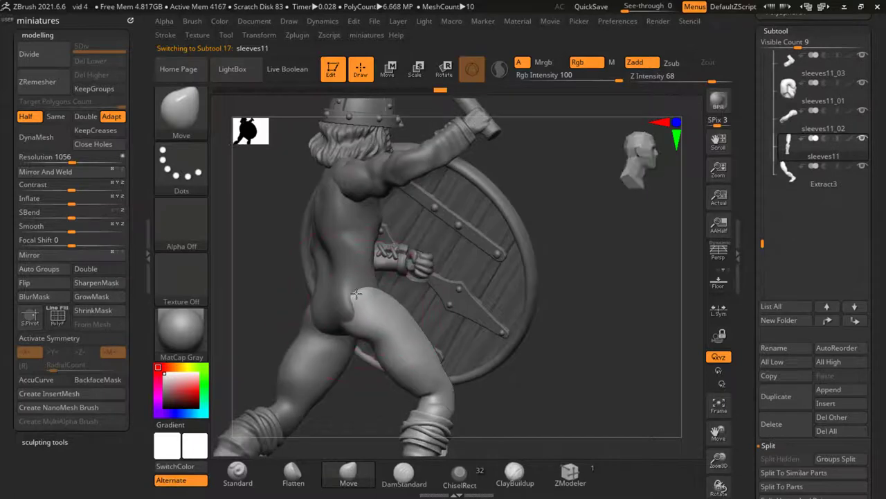
right_click_drag(582, 367, 269, 307)
left_click(272, 307, "alt")
right_click_drag(474, 293, 397, 373)
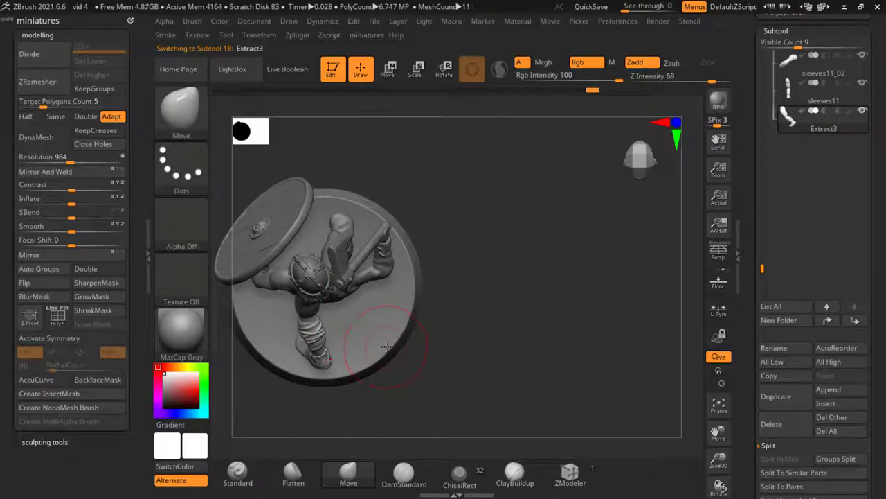
mouse_move(431, 357)
right_mouse_down()
mouse_move(380, 346)
mouse_move(449, 363)
mouse_move(515, 360)
mouse_move(319, 309)
mouse_move(337, 277)
mouse_move(314, 325)
mouse_move(293, 289)
mouse_move(265, 331)
mouse_move(279, 333)
mouse_move(255, 341)
mouse_move(485, 291)
right_mouse_up()
left_click(323, 300, "alt")
Place the axe arm directly beneath the torso in the Base mesh folder and merge the torso, arms and legs into one subtool
left_click_drag(753, 215, 761, 193)
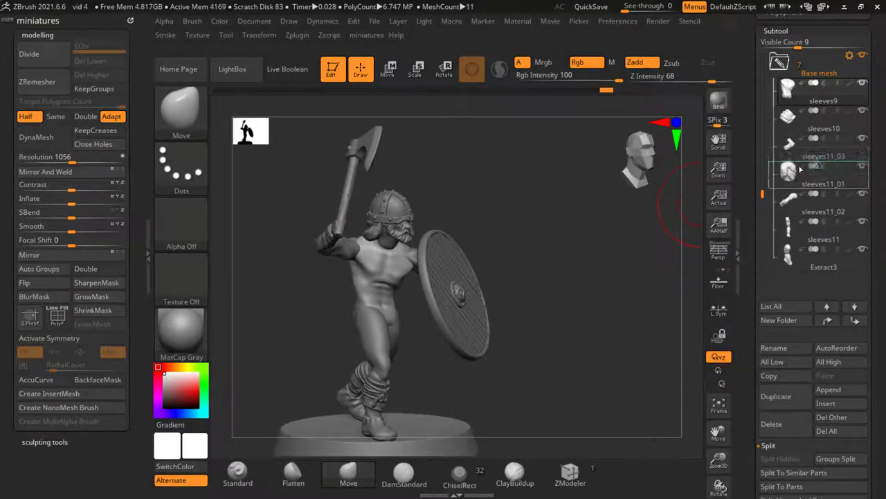
left_click_drag(801, 169, 816, 133)
scroll(770, 413, "down", 2)
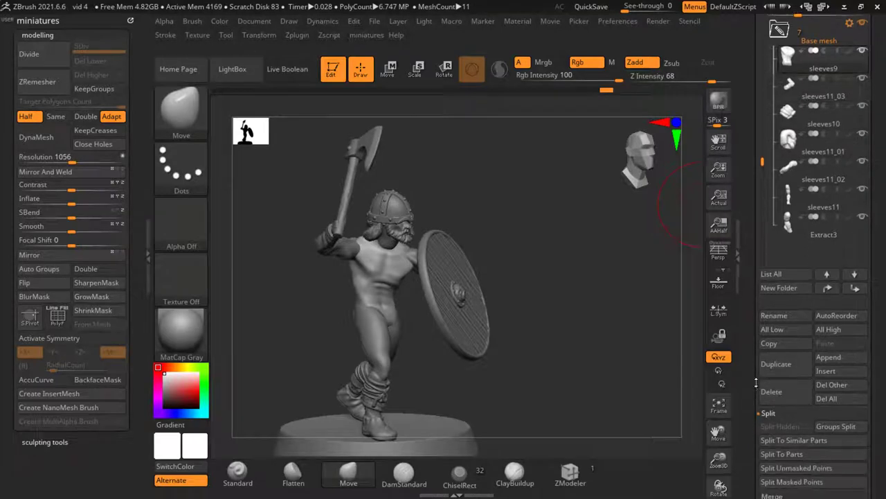
left_click(786, 395)
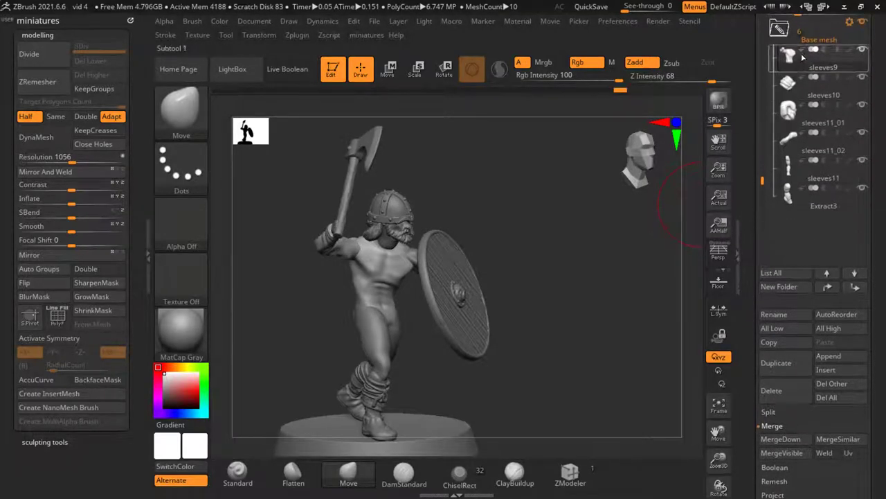
left_click(781, 438)
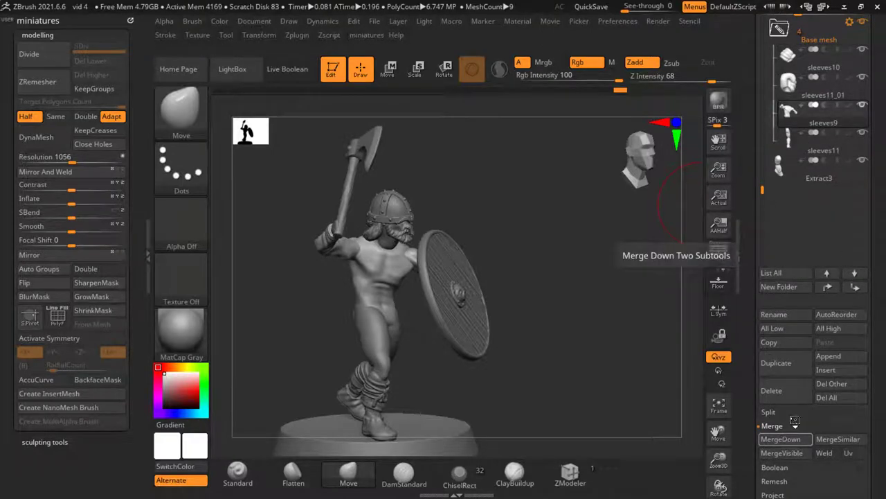
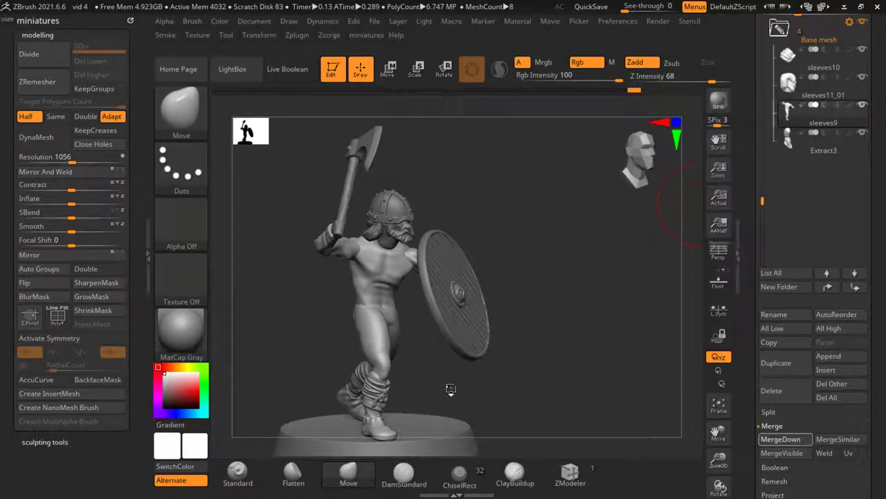
DynaMesh the merged body at resolution 1056, isolate it and smooth the seams around the pelvis and thighs
left_click_drag(455, 370, 362, 272)
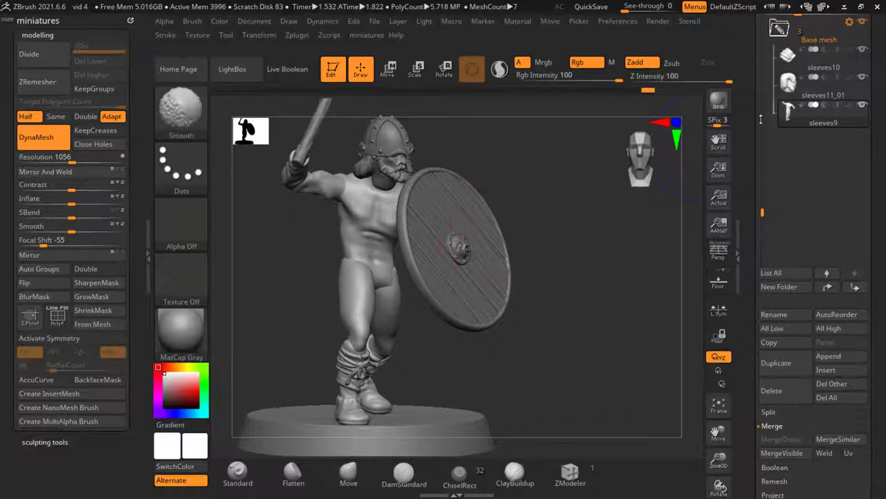
left_click(385, 253, "ctrl+shift")
right_click_drag(385, 258, 386, 229, "ctrl")
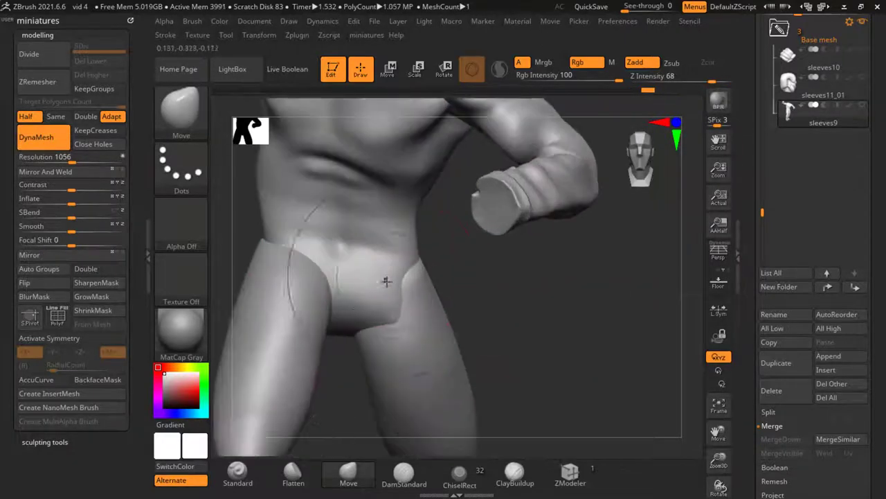
key("shift")
mouse_move(300, 337)
right_mouse_down()
mouse_move(556, 366)
mouse_move(450, 277)
mouse_move(529, 284)
mouse_move(376, 293)
mouse_move(386, 187)
mouse_move(372, 362)
mouse_move(377, 333)
right_mouse_up()
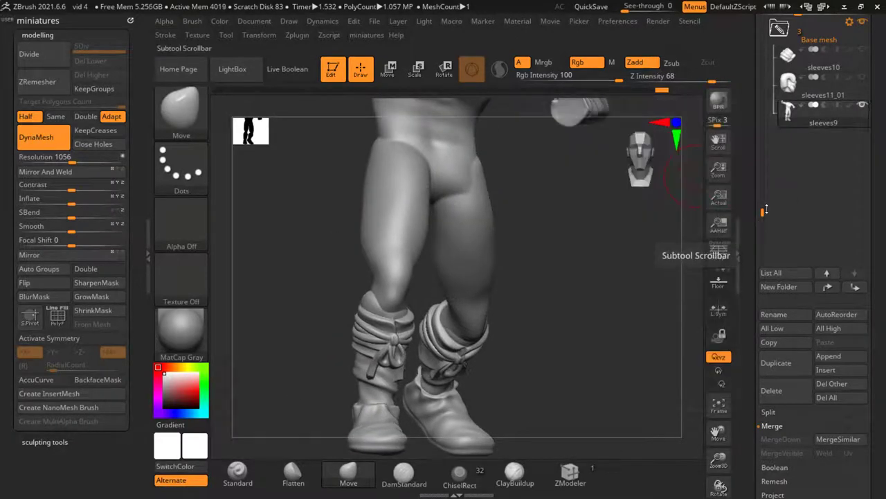
Bring the pants and pants1 subtools into the Base mesh folder and make them visible
left_click_drag(761, 212, 750, 115)
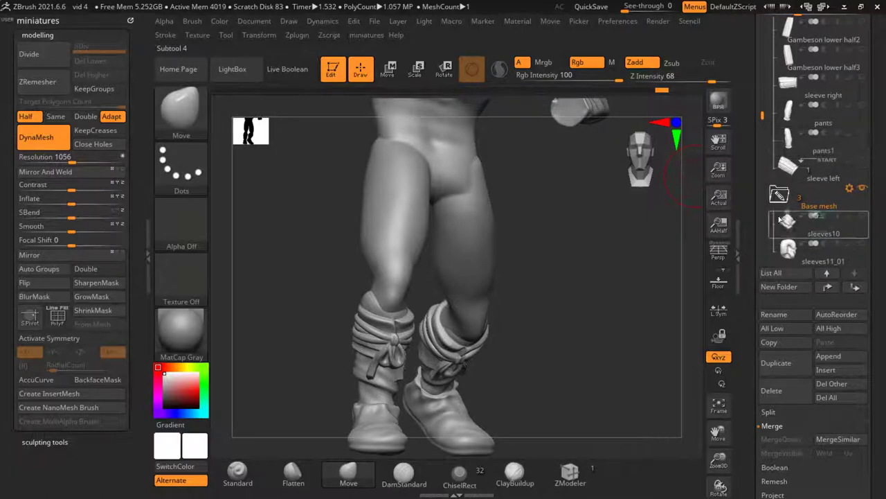
left_click_drag(779, 220, 782, 214)
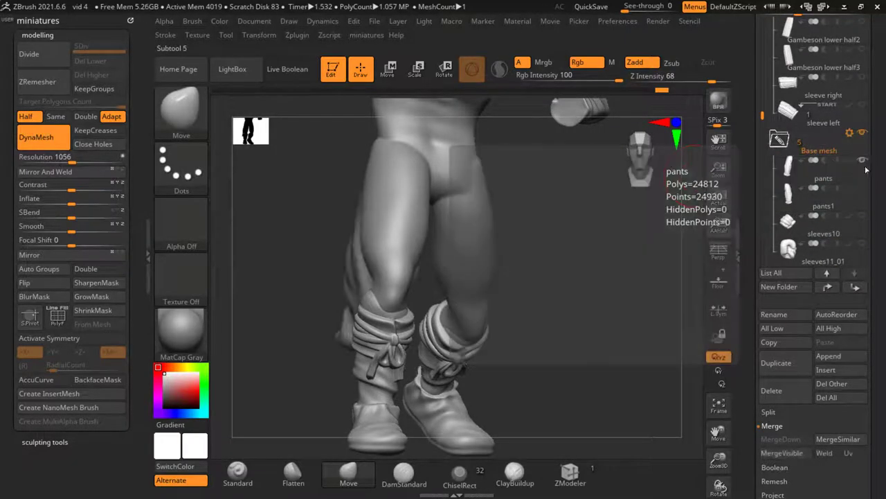
Move and rotate the pants1 leg with the gizmo so it sits over the warrior's rear leg
left_click(824, 205)
mouse_move(540, 263)
left_mouse_down()
mouse_move(524, 268)
mouse_move(575, 291)
mouse_move(629, 248)
mouse_move(565, 227)
left_mouse_up()
key("b")
key("m")
key("v")
left_click(390, 70)
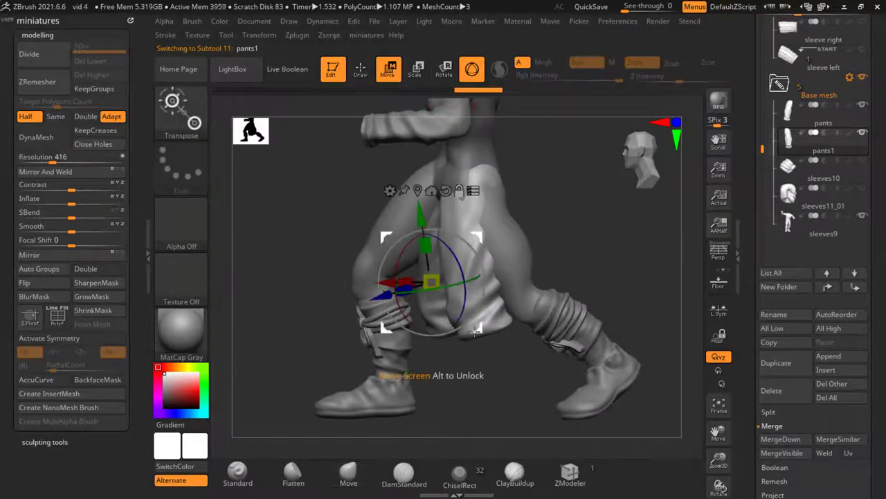
left_click_drag(477, 330, 472, 310)
left_click_drag(446, 259, 441, 255)
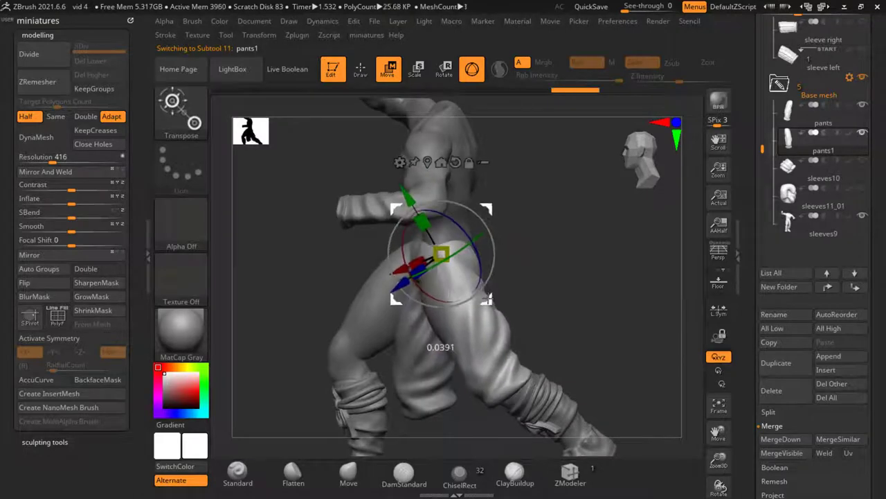
left_click_drag(487, 299, 487, 303)
Move and rotate the pants leg with the gizmo so it sits over the warrior's front leg
left_click(448, 321, "alt")
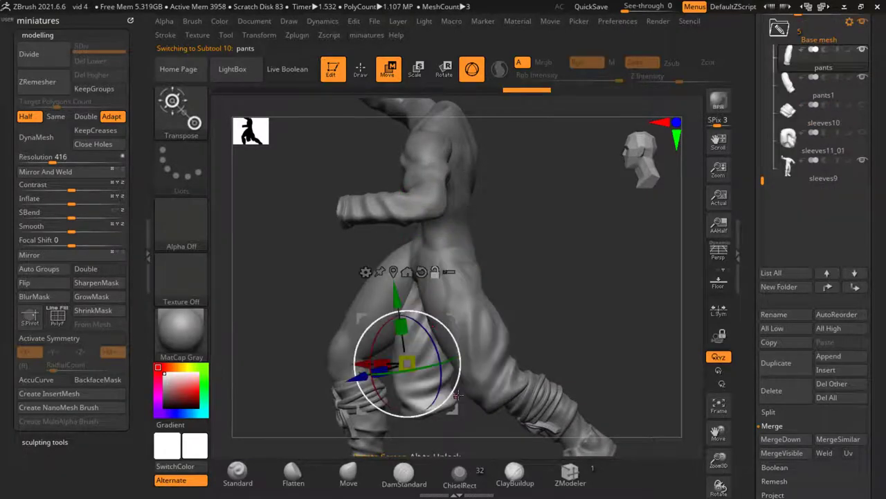
left_click_drag(457, 395, 438, 364, "alt")
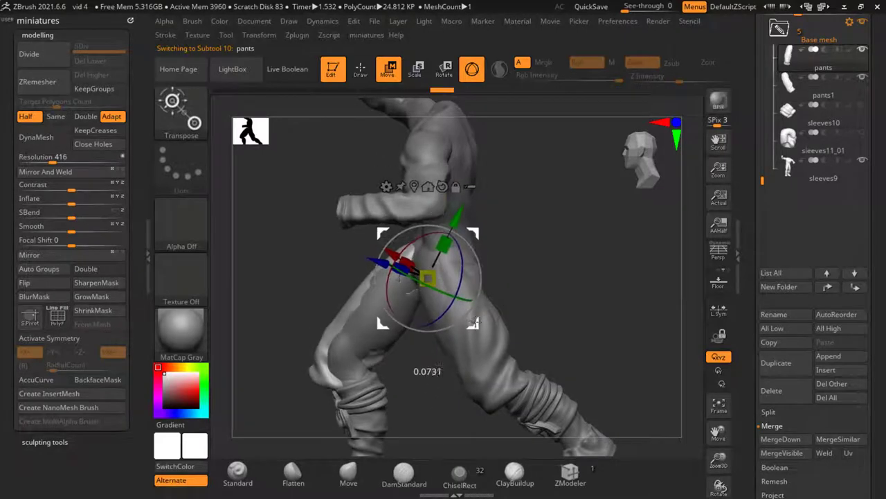
Fit the front pants leg around the thigh and knee with the Move brush
left_click(356, 72)
left_click_drag(297, 307, 372, 384)
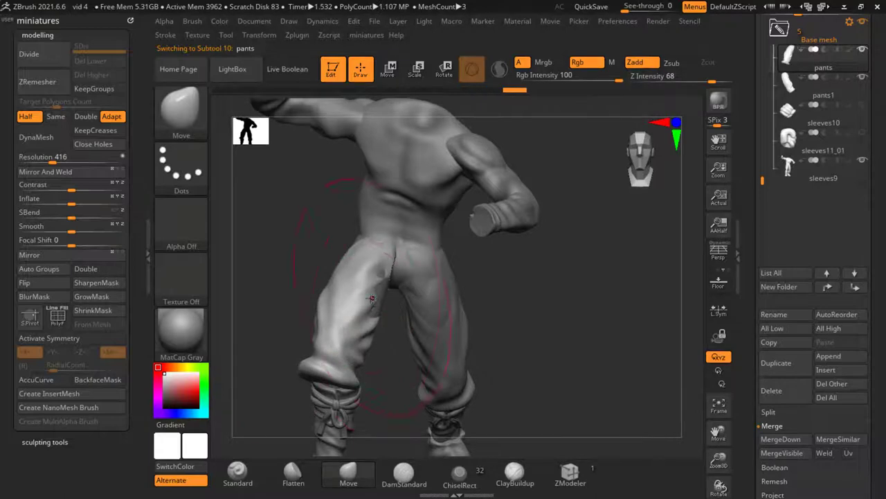
left_click_drag(372, 301, 563, 402)
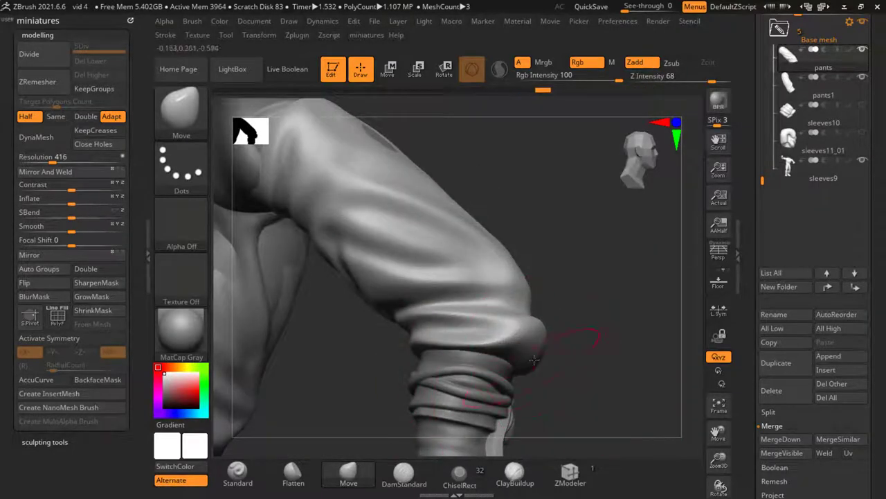
mouse_move(530, 332)
left_mouse_down()
mouse_move(493, 325)
mouse_move(520, 339)
left_mouse_up()
left_click_drag(484, 371, 553, 322)
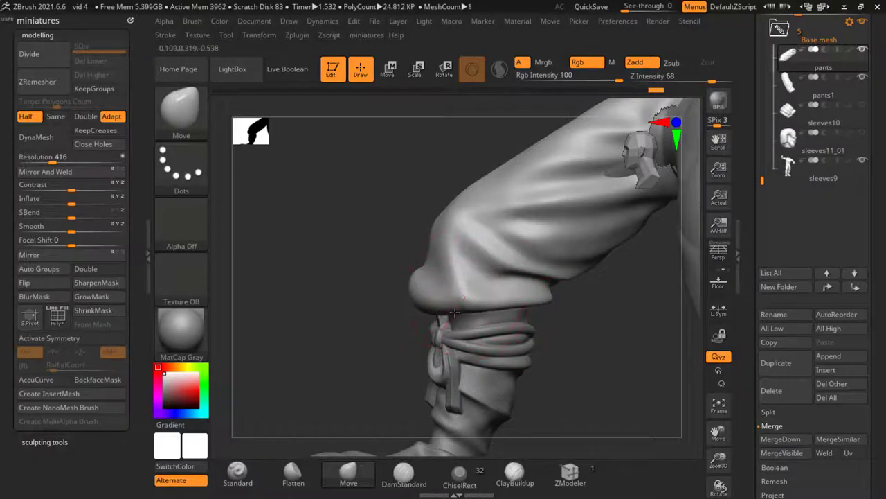
Shape the cuff of the front pants leg below the knee so it hangs over the leg wrappings
left_click_drag(454, 313, 426, 304)
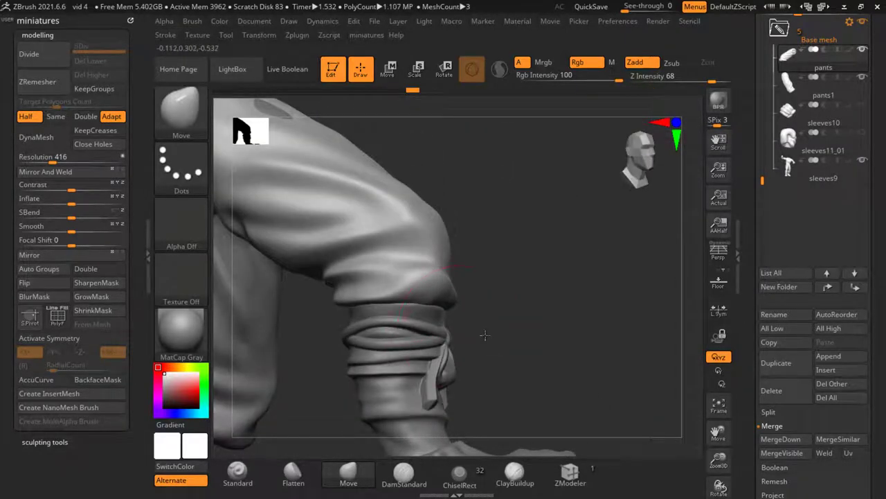
left_click_drag(484, 336, 431, 248)
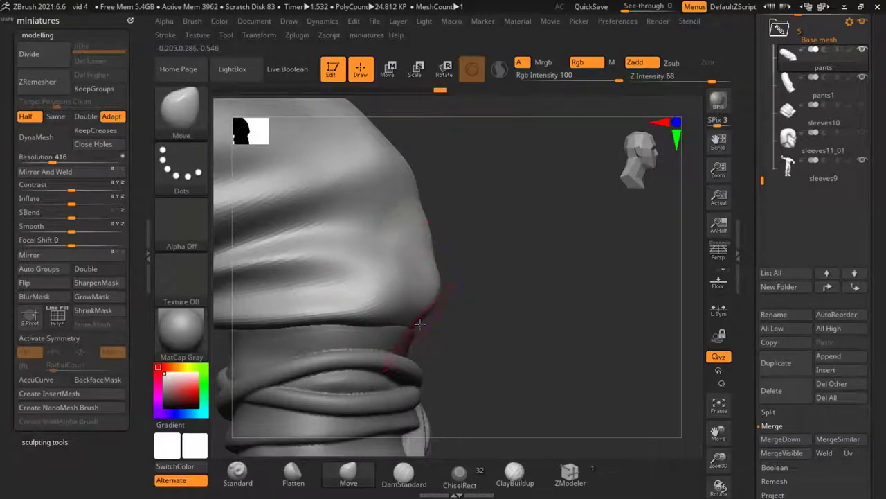
mouse_move(376, 275)
left_mouse_down()
mouse_move(461, 283)
mouse_move(451, 303)
mouse_move(383, 329)
mouse_move(415, 257)
mouse_move(397, 263)
left_mouse_up()
key("s")
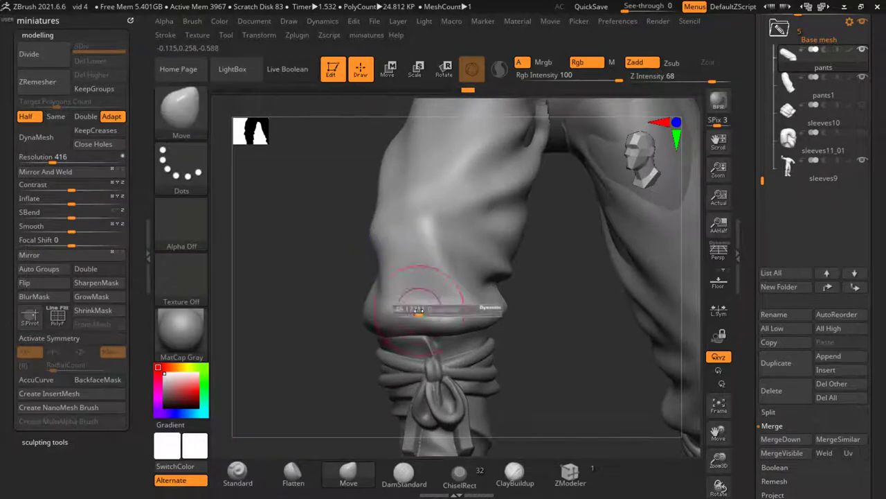
left_click_drag(410, 317, 402, 238)
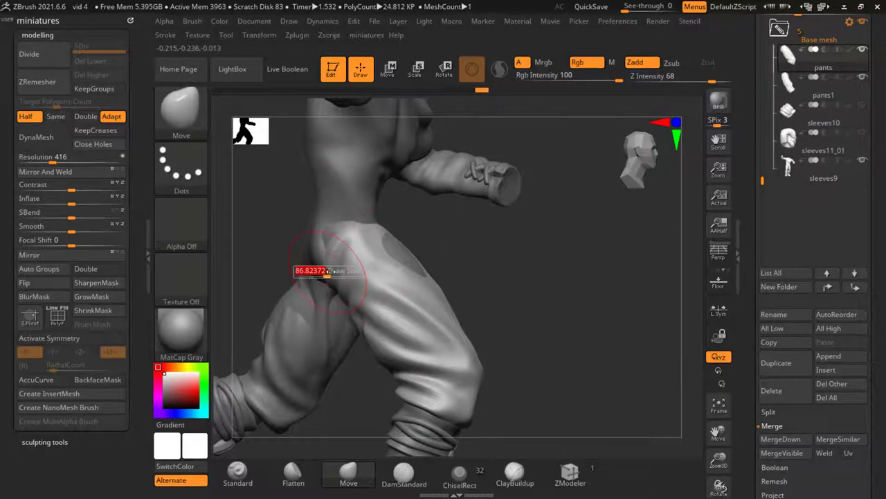
Pull the upper part of the front pants leg over the hip and buttock with a larger Move brush
left_click_drag(328, 271, 305, 278)
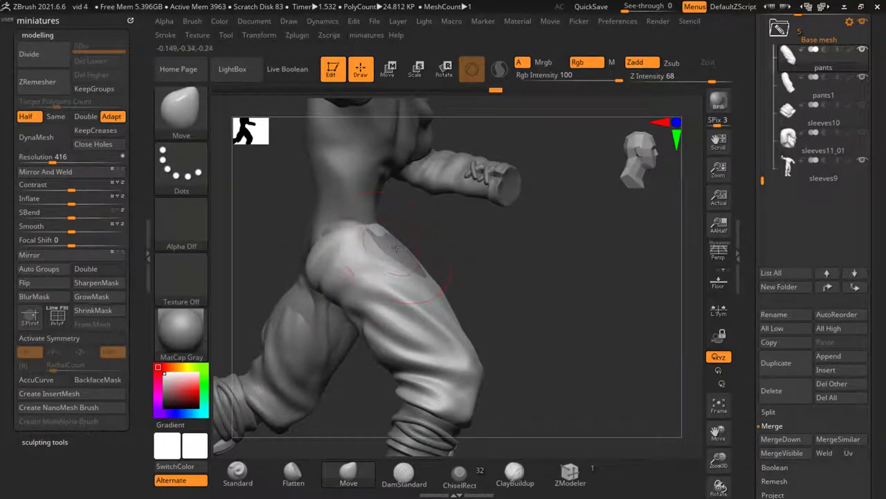
left_click(396, 250, "alt")
Select the rear pants leg and refine its fit over the warrior's back leg with the Move brush
left_click(319, 331, "alt")
right_click_drag(319, 331, 487, 356, "ctrl")
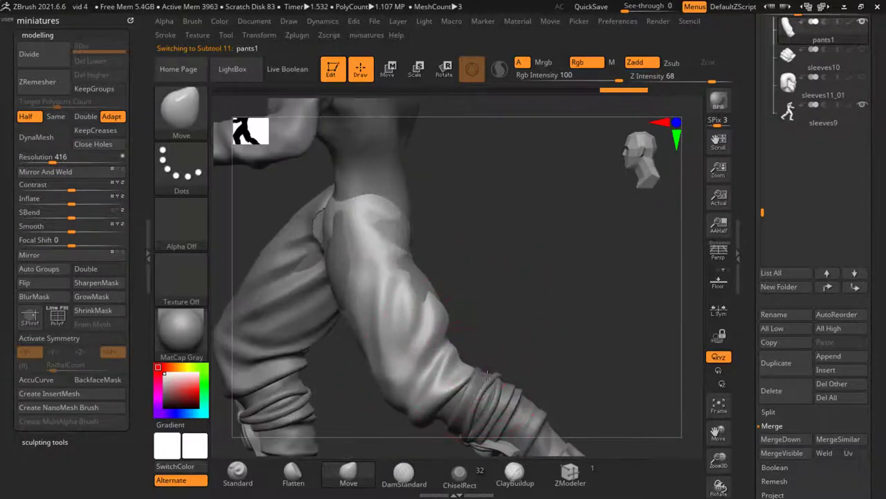
right_click_drag(395, 304, 494, 320)
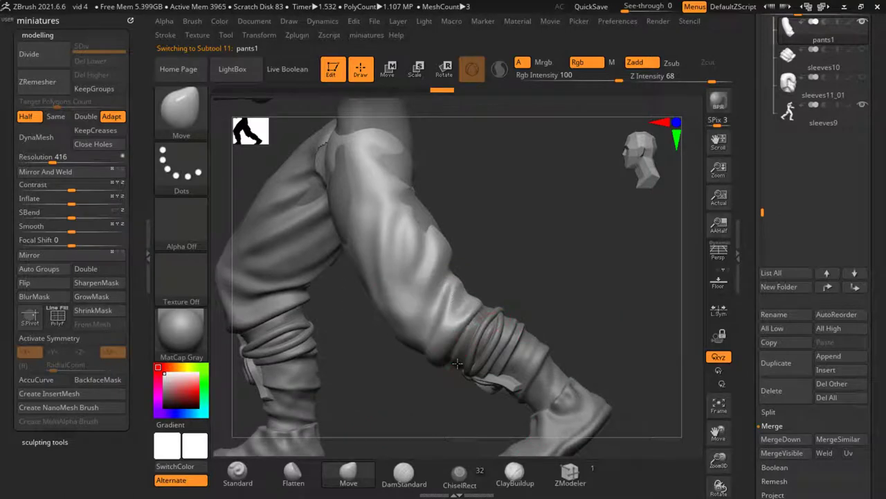
mouse_move(530, 280)
right_mouse_down()
mouse_move(587, 295)
mouse_move(554, 291)
mouse_move(472, 317)
mouse_move(427, 189)
mouse_move(471, 198)
mouse_move(481, 215)
mouse_move(463, 223)
mouse_move(438, 259)
mouse_move(415, 223)
mouse_move(450, 240)
mouse_move(451, 226)
mouse_move(425, 248)
mouse_move(528, 279)
mouse_move(452, 257)
mouse_move(593, 242)
mouse_move(568, 237)
right_mouse_up()
key("s")
mouse_move(436, 240)
right_mouse_down("ctrl")
mouse_move(354, 247)
mouse_move(586, 238)
mouse_move(467, 214)
mouse_move(507, 247)
mouse_move(564, 221)
mouse_move(545, 284)
mouse_move(492, 262)
mouse_move(495, 236)
mouse_move(484, 232)
mouse_move(358, 222)
mouse_move(388, 273)
mouse_move(410, 410)
mouse_move(414, 193)
mouse_move(395, 214)
mouse_move(319, 221)
right_mouse_up("ctrl")
Select the body, mask everything except the raised arm's forearm, and rotate the forearm upward at the elbow with the gizmo
left_click(496, 236, "alt")
left_click_drag(303, 225, 317, 207, "ctrl")
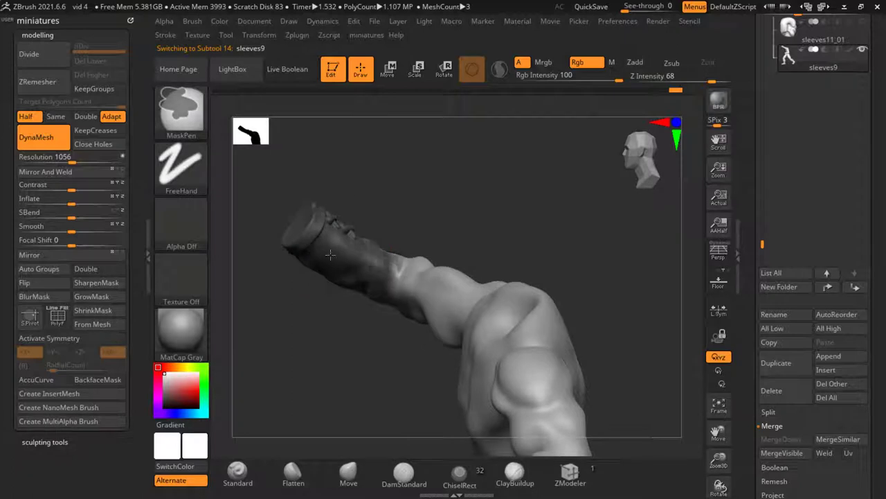
left_click(368, 167, "ctrl")
key("w")
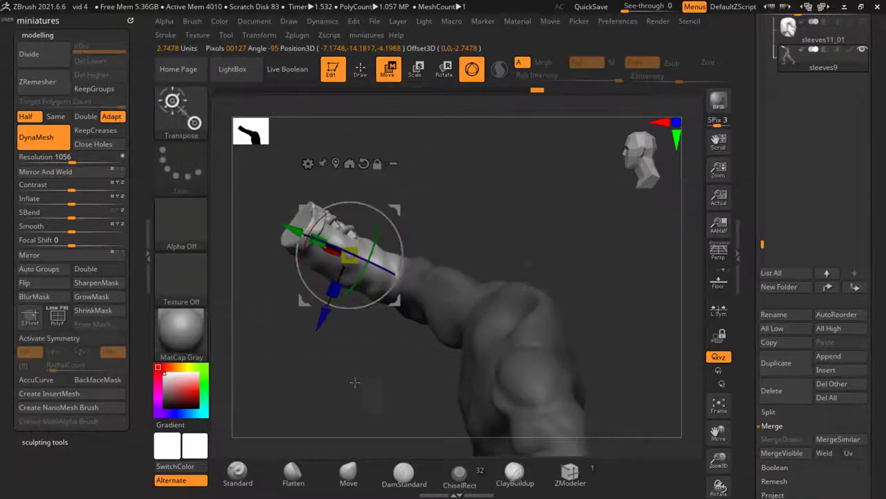
left_click_drag(354, 382, 338, 313)
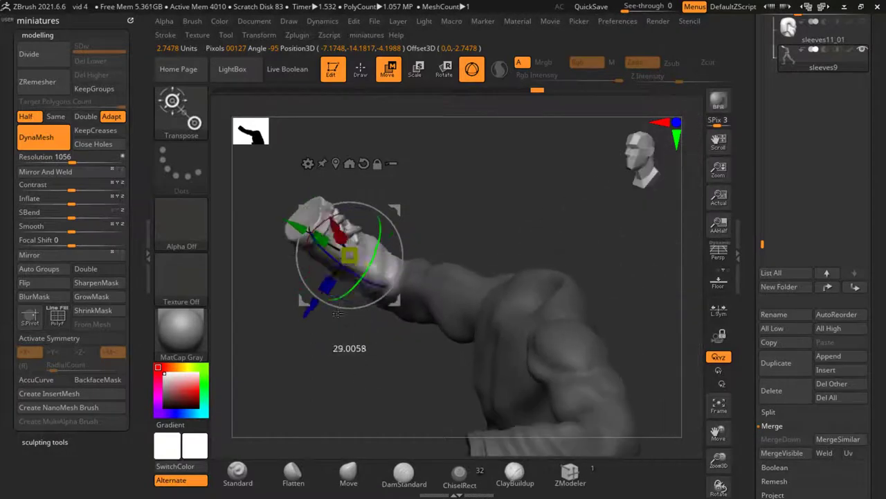
left_click_drag(266, 357, 392, 319)
key("q")
Reshape the bent elbow of the raised arm with an enlarged Move brush
mouse_move(415, 173)
left_mouse_down()
mouse_move(451, 198)
mouse_move(461, 184)
mouse_move(439, 185)
mouse_move(397, 277)
left_mouse_up()
key("s")
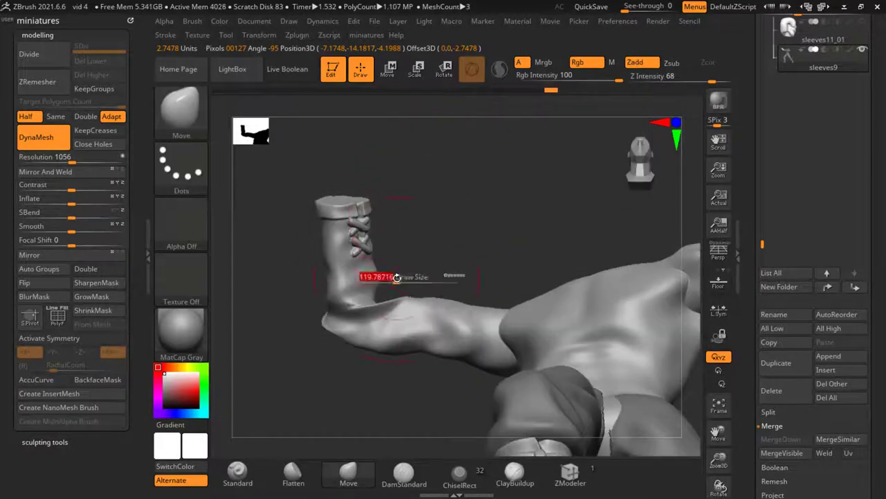
left_click_drag(450, 262, 443, 311)
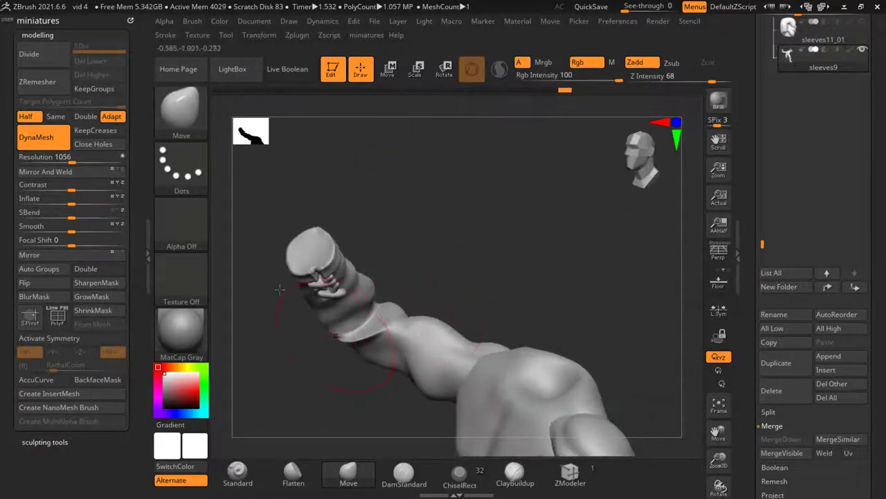
left_click_drag(216, 293, 182, 405)
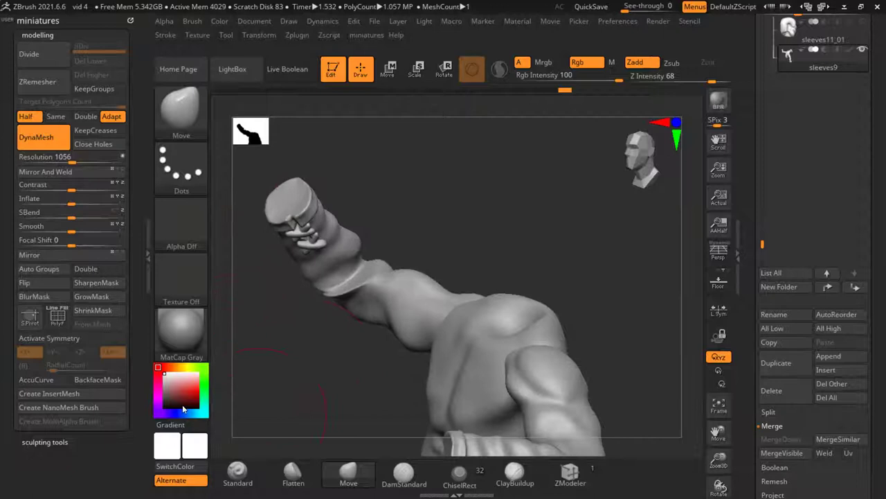
Enable BackfaceMask for the Move brush and pull the forearm and upper arm surfaces into place around the elbow crease
left_click(111, 379)
mouse_move(291, 325)
left_mouse_down()
mouse_move(369, 262)
mouse_move(393, 315)
left_mouse_up()
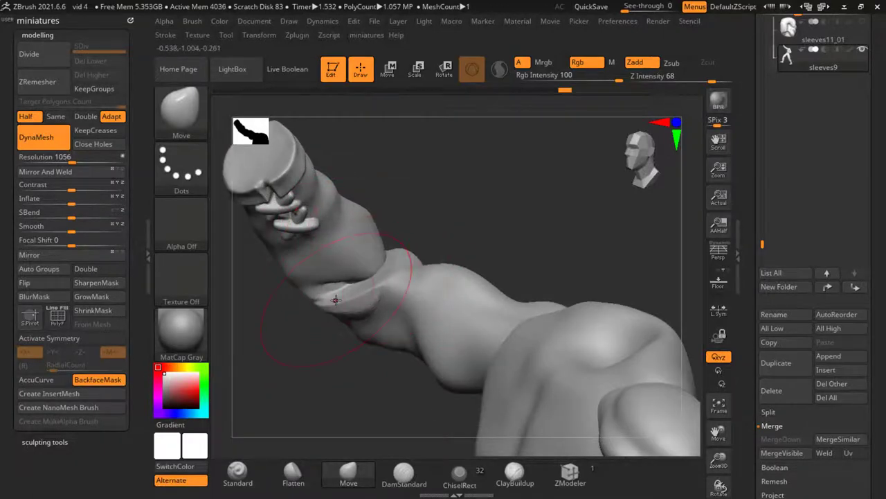
mouse_move(335, 300)
left_mouse_down()
mouse_move(363, 315)
mouse_move(315, 276)
left_mouse_up()
mouse_move(464, 314)
left_mouse_down()
mouse_move(520, 287)
mouse_move(313, 307)
left_mouse_up()
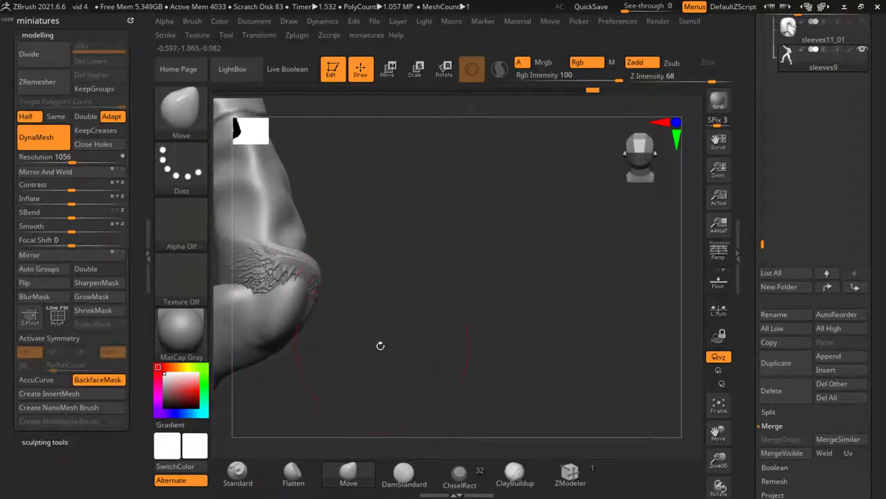
left_click_drag(380, 345, 328, 347)
Update the body's DynaMesh and smooth the stretched surface around the raised arm's elbow
key("ctrl")
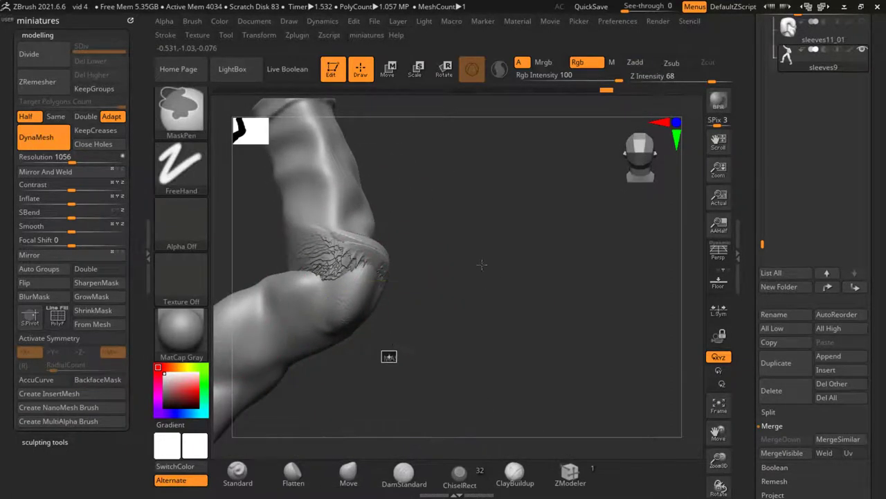
key("shift")
mouse_move(463, 298)
left_mouse_down()
mouse_move(359, 279)
mouse_move(402, 275)
mouse_move(404, 283)
mouse_move(510, 226)
mouse_move(410, 282)
left_mouse_up()
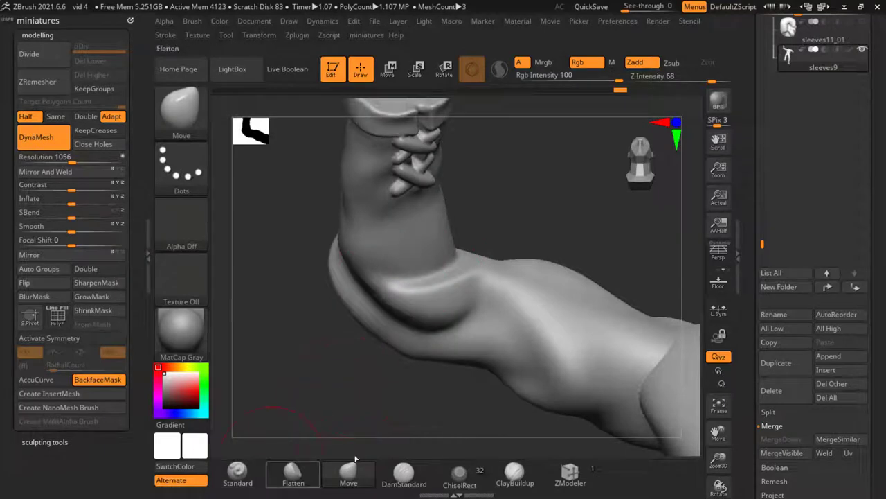
Build up cloth folds in the inner elbow crease using ClayBuildup at Z Intensity 11
left_click(516, 474)
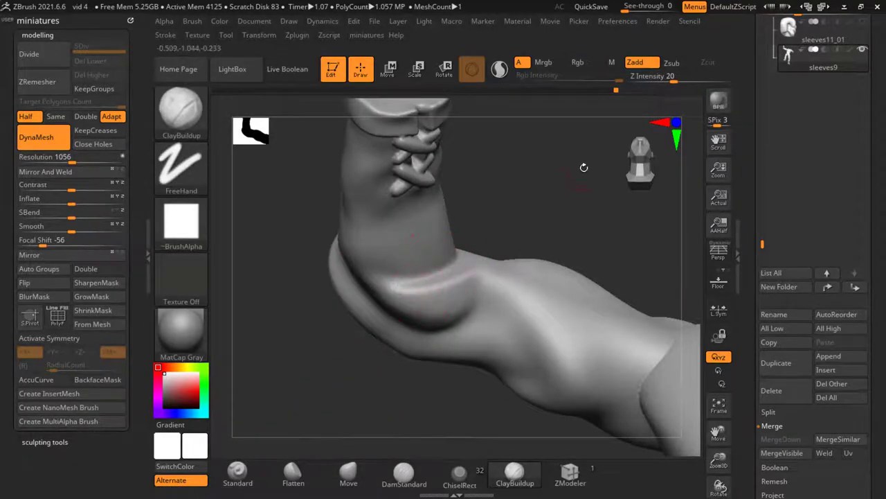
left_click_drag(644, 80, 649, 80)
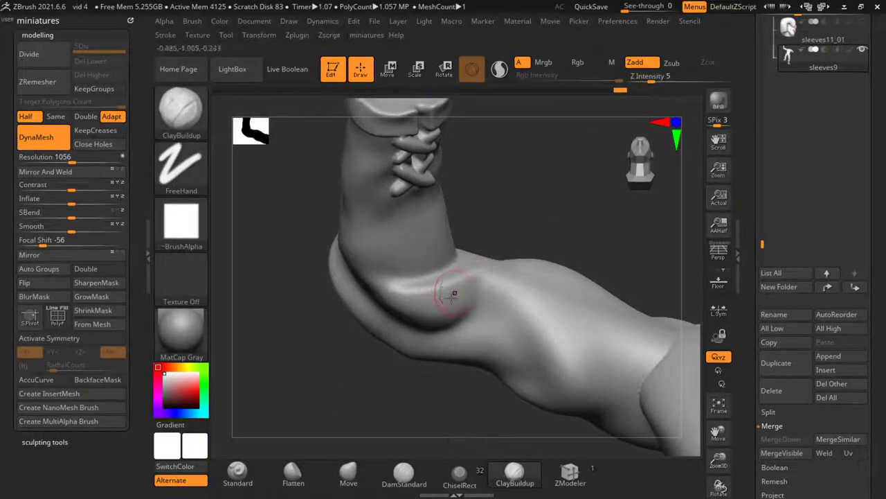
left_click(663, 76)
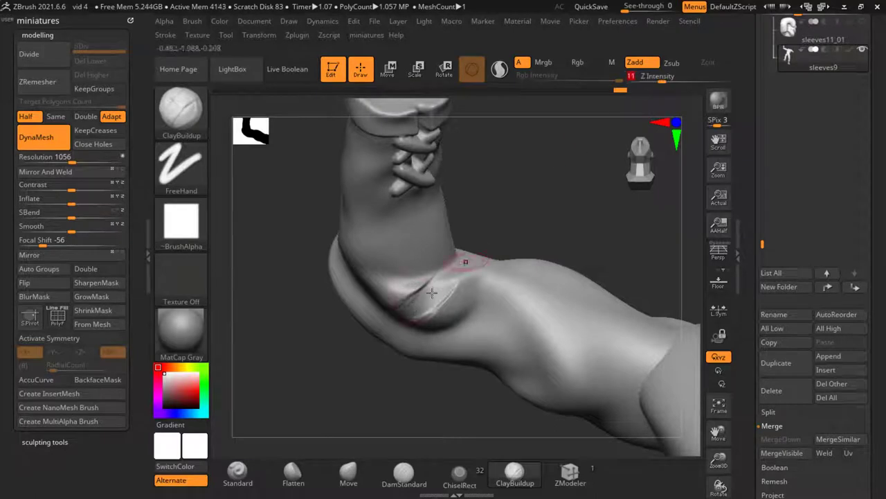
mouse_move(467, 248)
right_mouse_down()
mouse_move(489, 209)
mouse_move(444, 233)
right_mouse_up()
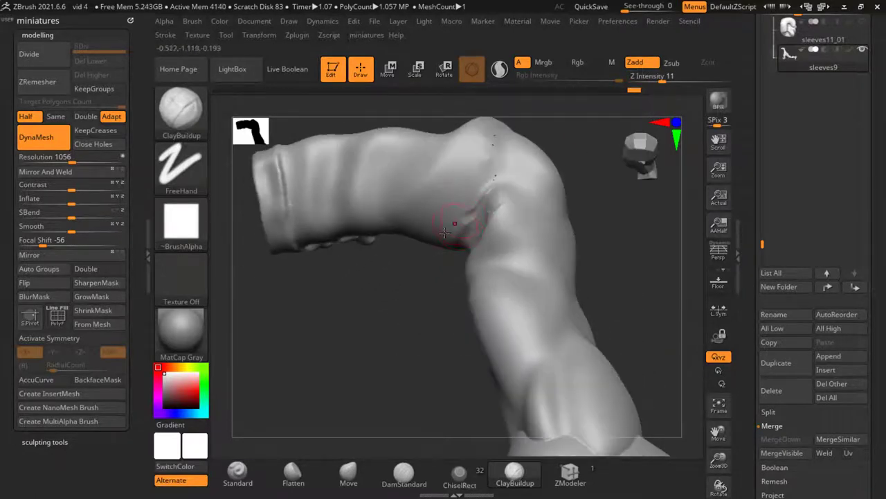
right_click_drag(510, 189, 463, 251)
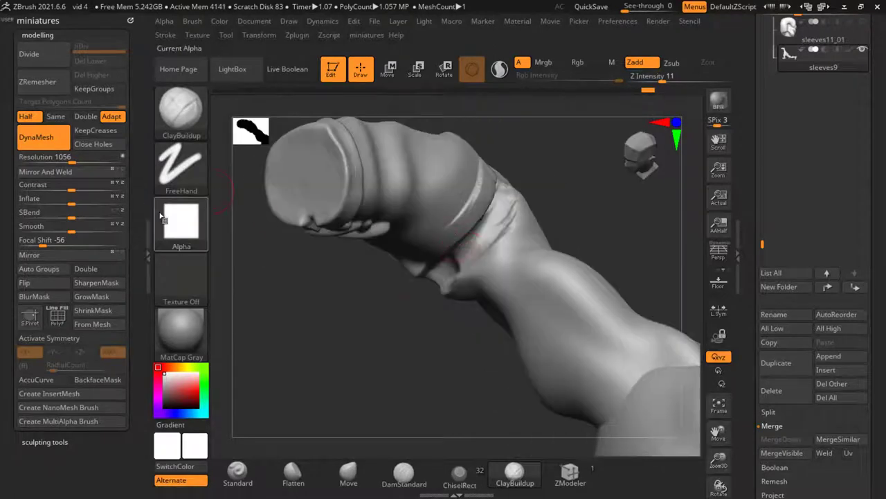
Switch ClayBuildup to a soft round alpha, build up the inner elbow folds further, and smooth them
left_click(178, 231)
left_click(289, 228)
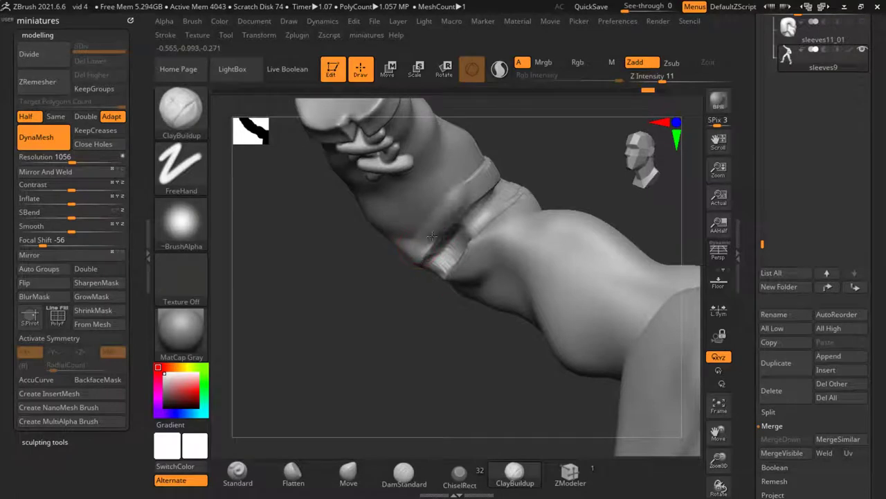
mouse_move(409, 274)
left_mouse_down()
mouse_move(433, 259)
mouse_move(407, 261)
left_mouse_up()
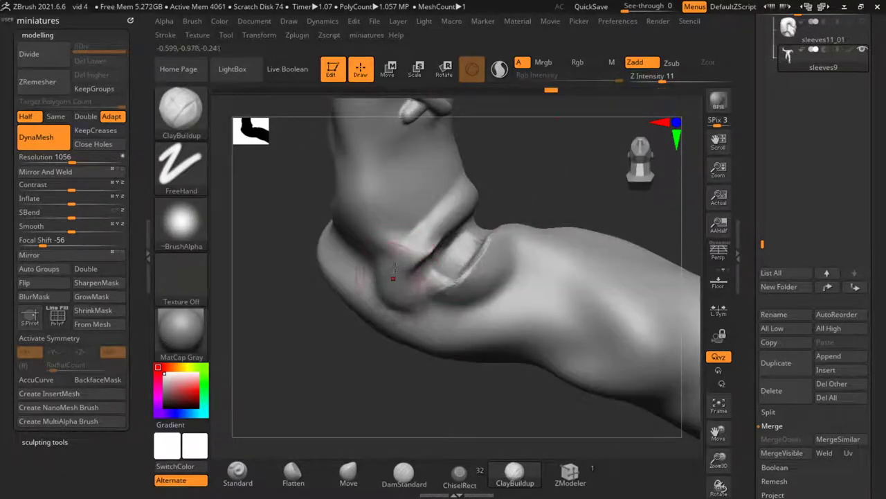
key("shift")
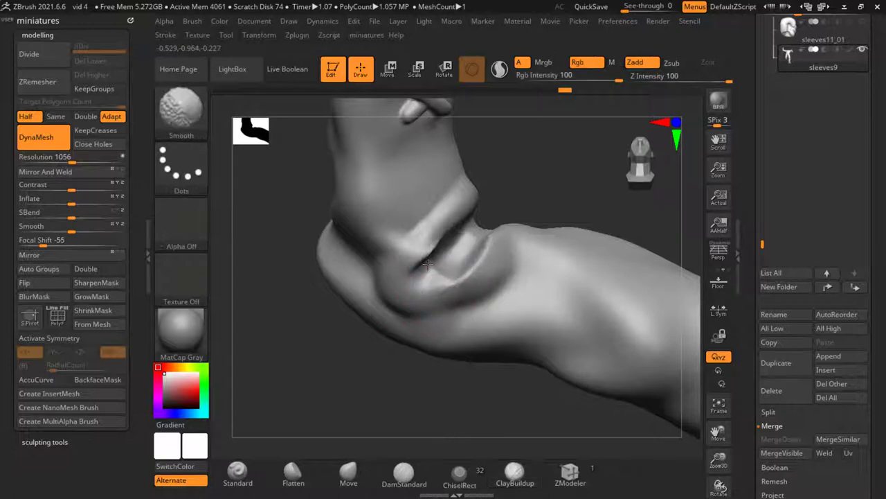
mouse_move(346, 332)
left_mouse_down()
mouse_move(317, 350)
mouse_move(356, 286)
mouse_move(360, 449)
left_mouse_up()
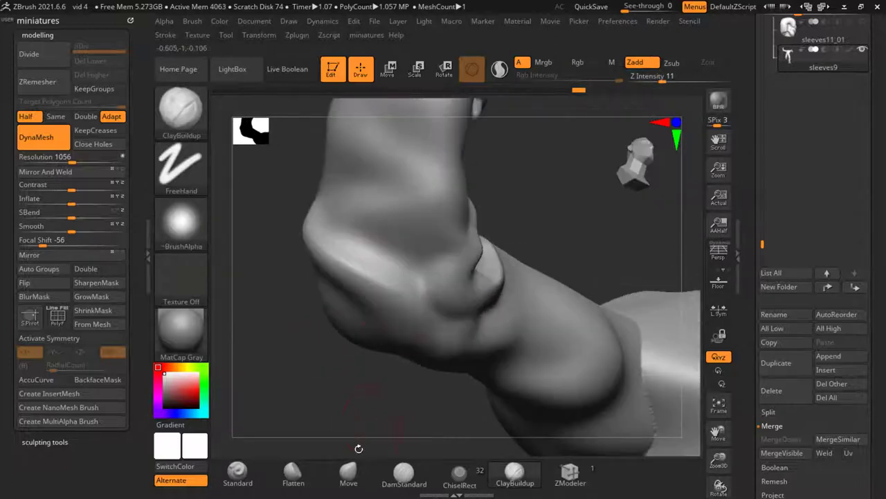
Shape the outer side of the raised arm's elbow with the Flatten brush and smooth the surface
left_click(293, 471)
key("s")
mouse_move(369, 266)
left_mouse_down()
mouse_move(386, 241)
mouse_move(336, 248)
mouse_move(335, 226)
left_mouse_up()
left_click_drag(321, 298, 317, 261)
mouse_move(263, 297)
left_mouse_down()
mouse_move(564, 358)
mouse_move(472, 318)
left_mouse_up()
key("shift")
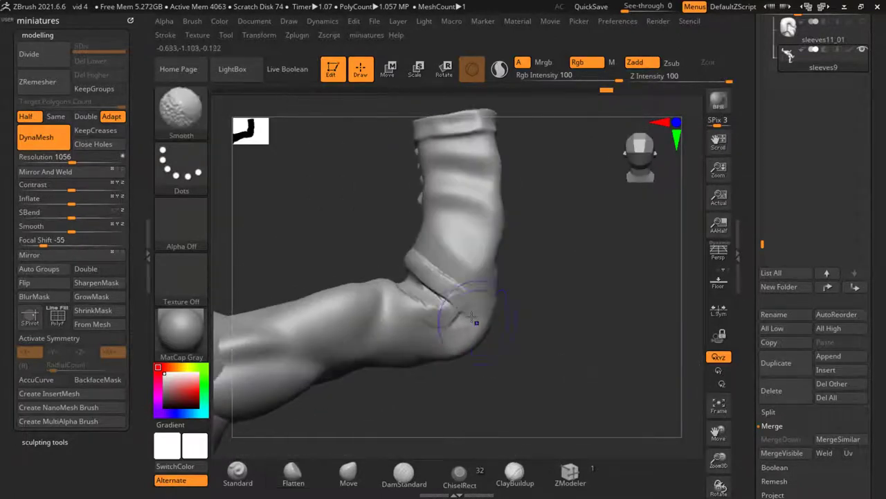
Sculpt raised folds around the elbow with the Standard brush at Z Intensity 25 and smooth them into the sleeve
left_click(237, 473)
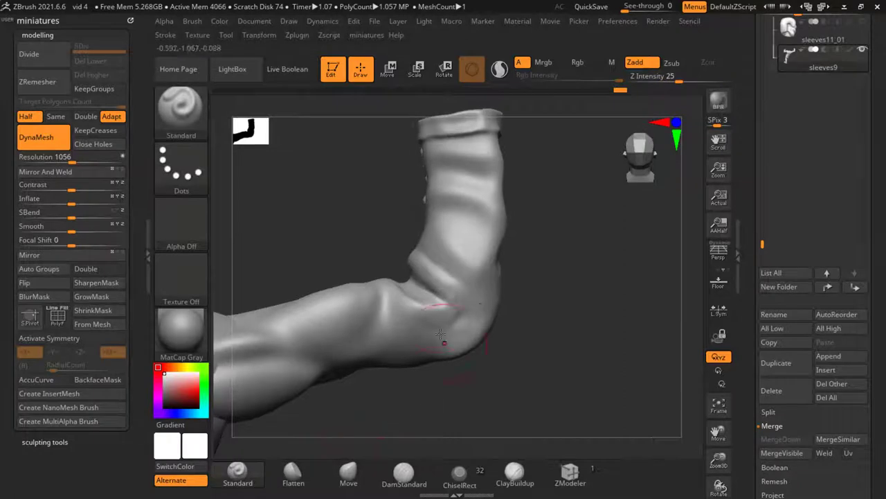
right_click_drag(376, 306, 431, 292, "ctrl")
mouse_move(576, 346)
left_mouse_down()
mouse_move(434, 281)
mouse_move(443, 332)
mouse_move(478, 325)
mouse_move(481, 291)
left_mouse_up()
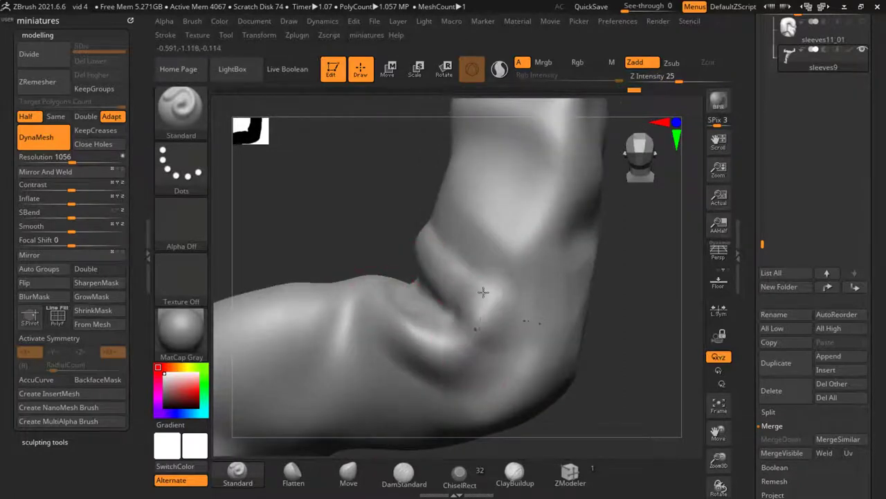
right_click_drag(447, 291, 482, 309)
right_click_drag(434, 276, 287, 208)
right_click_drag(342, 227, 329, 241)
key("shift")
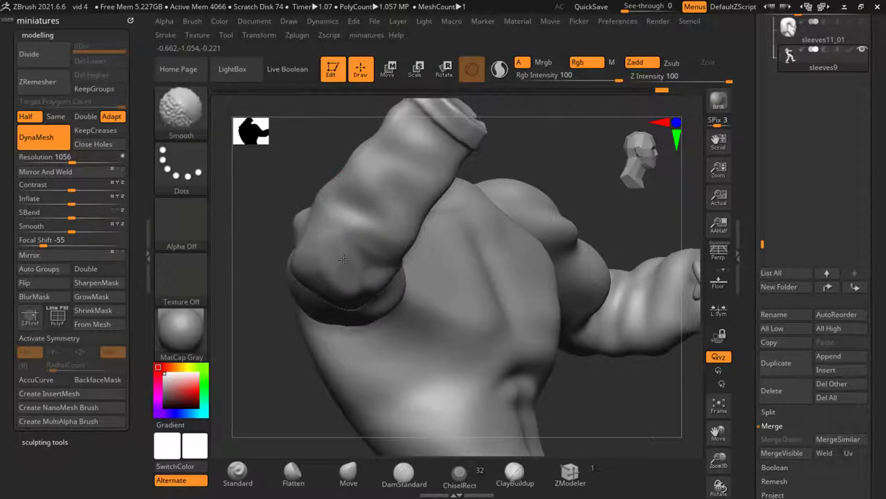
mouse_move(327, 286)
right_mouse_down()
mouse_move(390, 326)
mouse_move(389, 301)
right_mouse_up()
key("s")
key("shift")
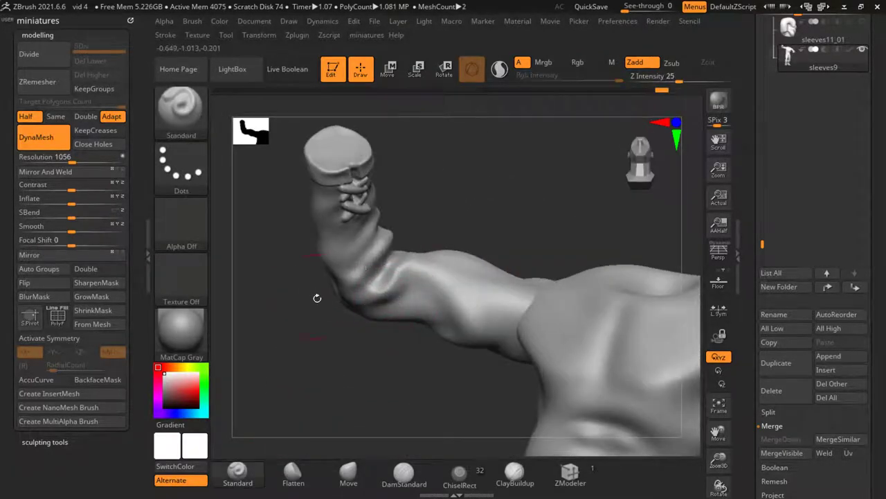
Append a cylinder as a new subtool and scale it down to sit around the warrior's hips
key("f")
mouse_move(311, 348)
right_mouse_down()
mouse_move(270, 300)
mouse_move(254, 301)
mouse_move(278, 299)
mouse_move(309, 320)
mouse_move(297, 315)
mouse_move(399, 327)
mouse_move(279, 319)
right_mouse_up()
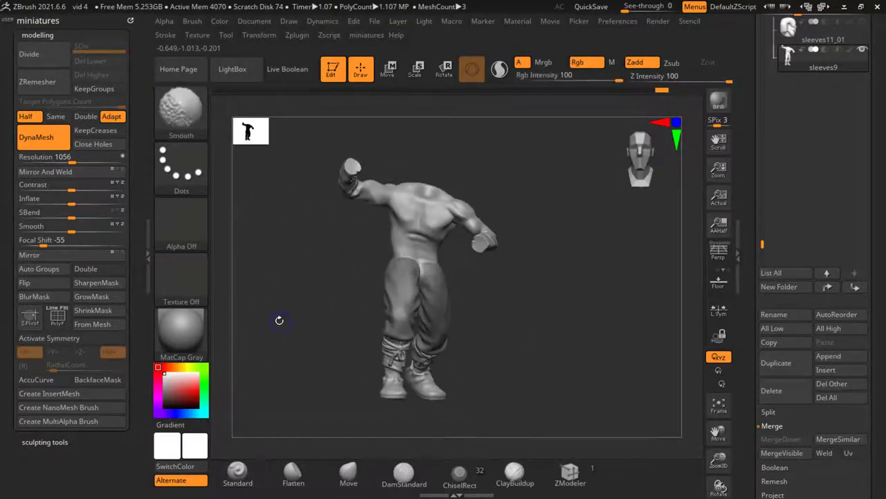
right_click_drag(523, 357, 505, 346)
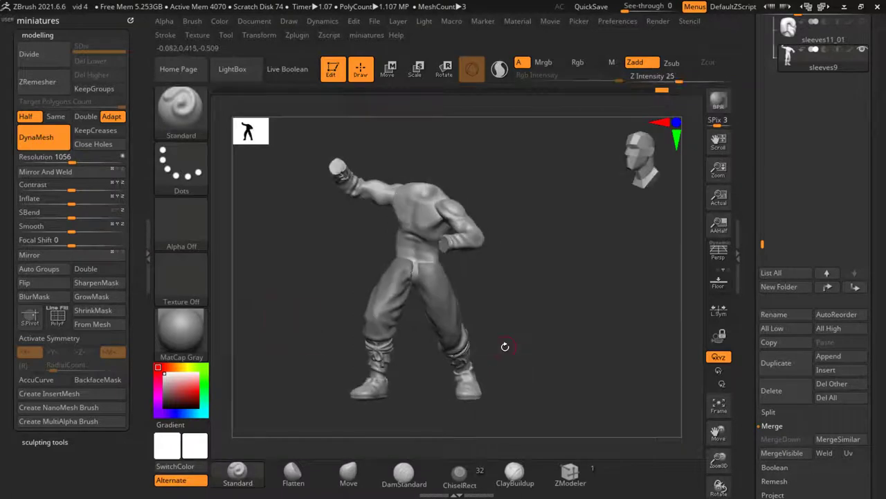
left_click(836, 370)
left_click(442, 280)
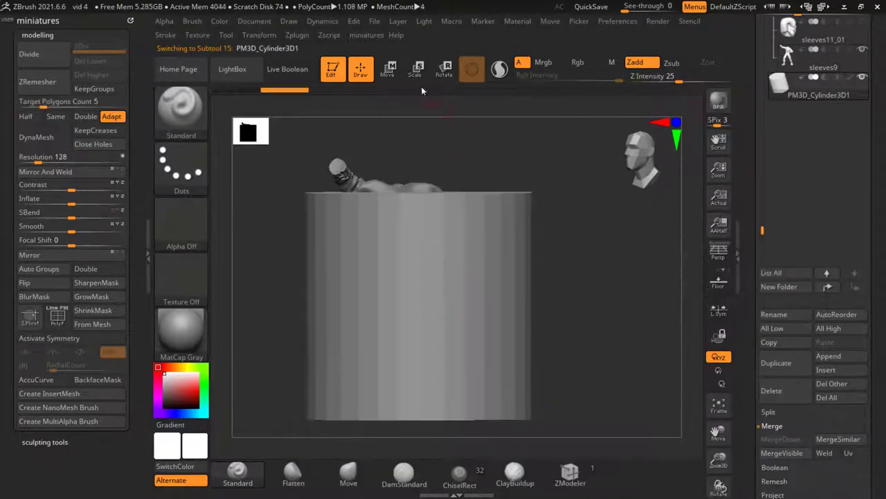
left_click(388, 70)
left_click_drag(431, 295, 324, 295)
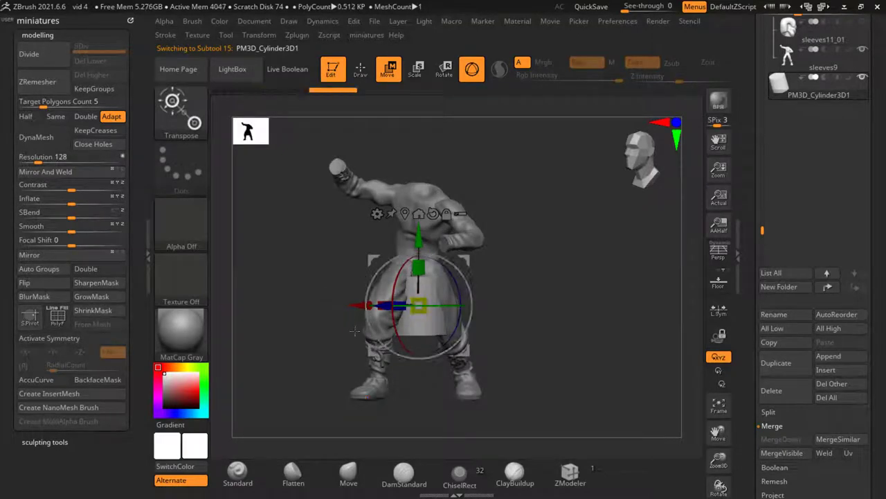
With the Move brush and BackfaceMask off, flare the cylinder outward over the bent front thigh and the hips
left_click(349, 473)
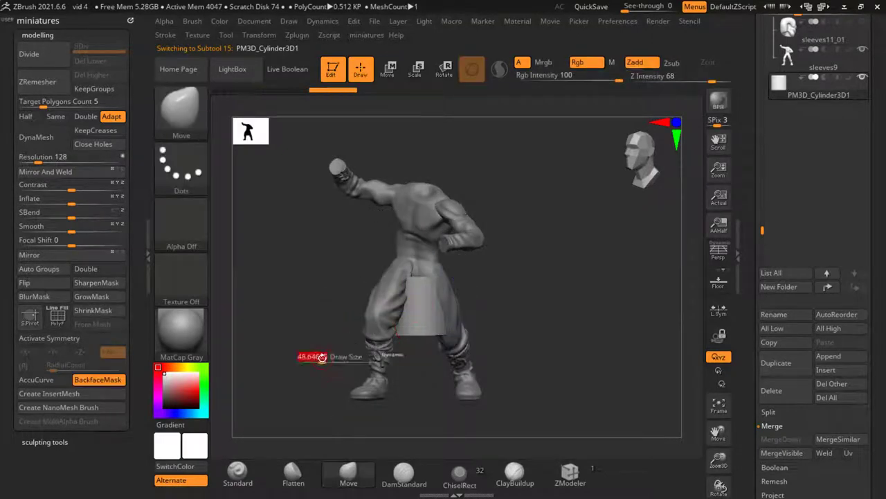
left_click(113, 377)
left_click_drag(298, 356, 329, 339)
mouse_move(383, 331)
left_mouse_down()
mouse_move(347, 296)
mouse_move(374, 295)
mouse_move(323, 320)
mouse_move(318, 247)
left_mouse_up()
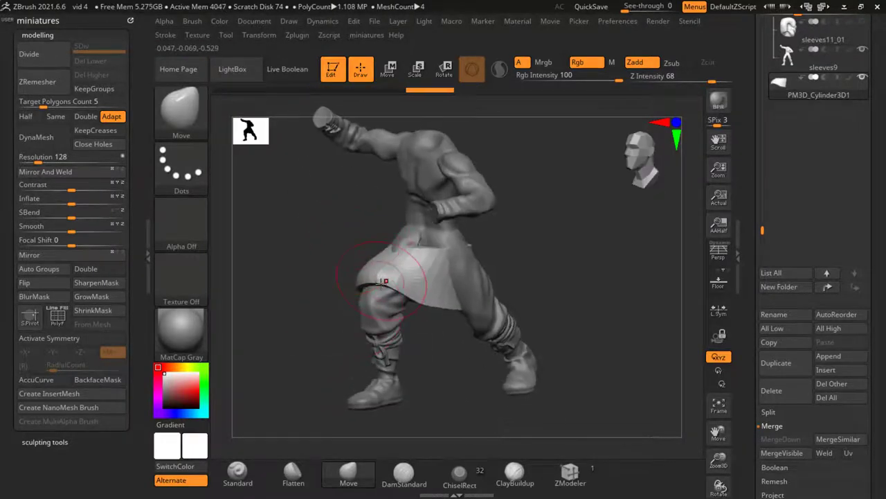
mouse_move(372, 288)
left_mouse_down()
mouse_move(361, 272)
mouse_move(384, 247)
left_mouse_up()
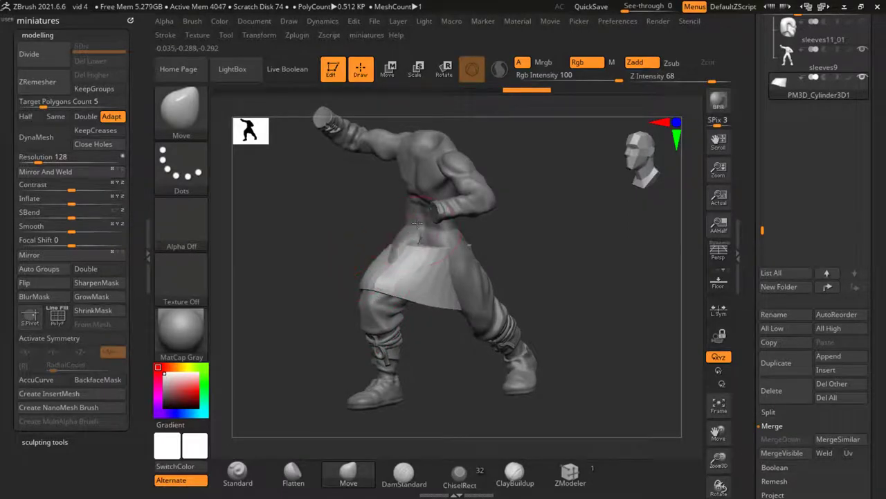
mouse_move(430, 203)
left_mouse_down()
mouse_move(527, 257)
mouse_move(496, 306)
mouse_move(471, 316)
left_mouse_up()
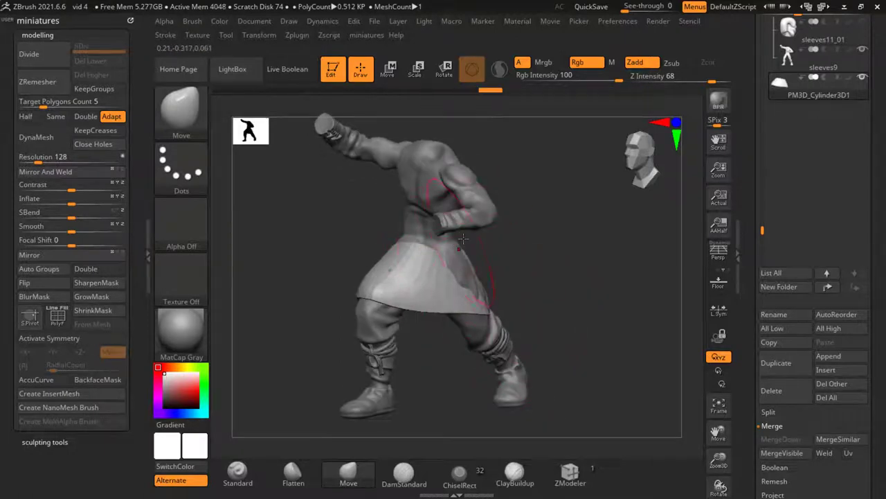
Fit the cylinder skirt around the rear thigh, the buttocks and the back of the waist with the Move brush
left_click_drag(533, 298, 515, 315)
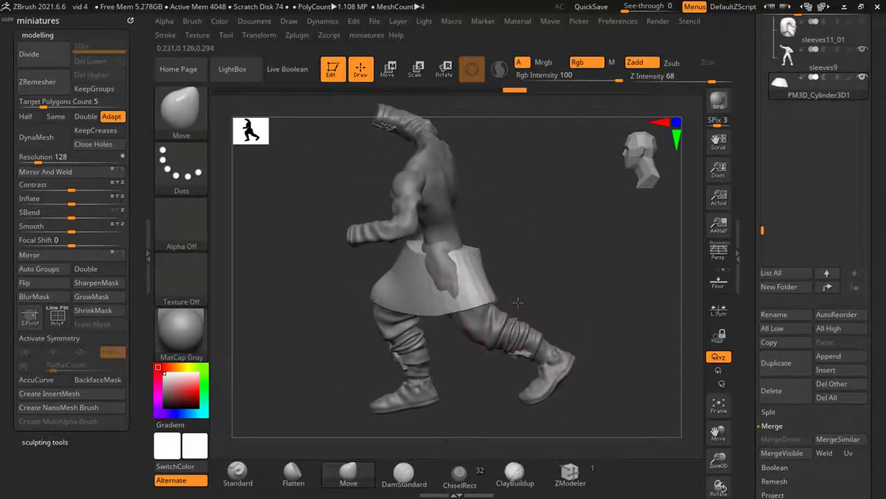
left_click_drag(450, 235, 463, 258)
left_click(520, 232, "alt")
left_click_drag(521, 232, 510, 247)
left_click(442, 269, "alt")
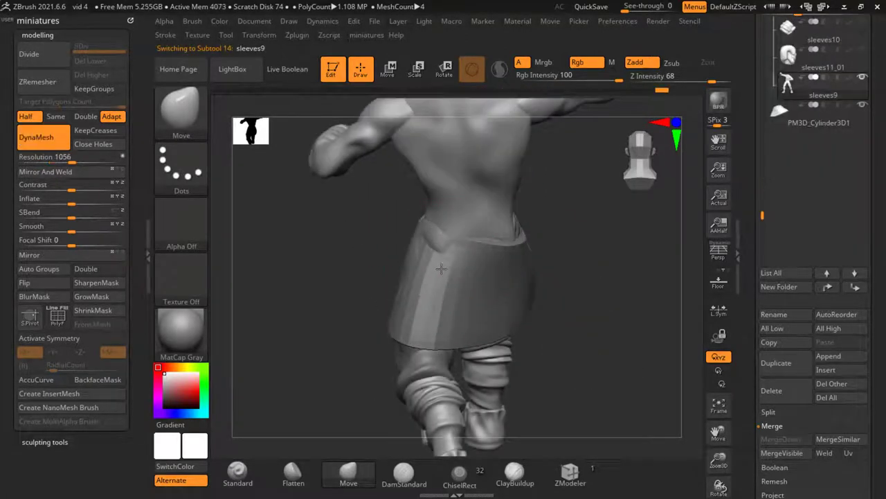
left_click(516, 250, "alt")
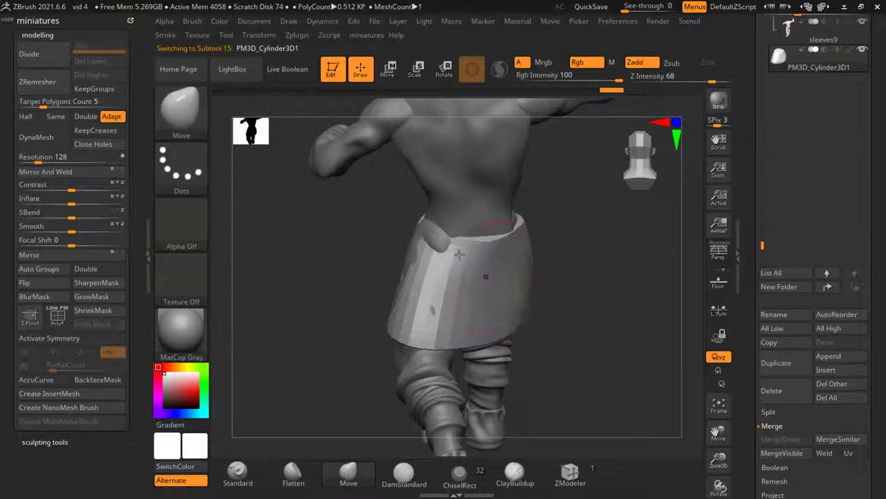
left_click_drag(460, 282, 487, 275)
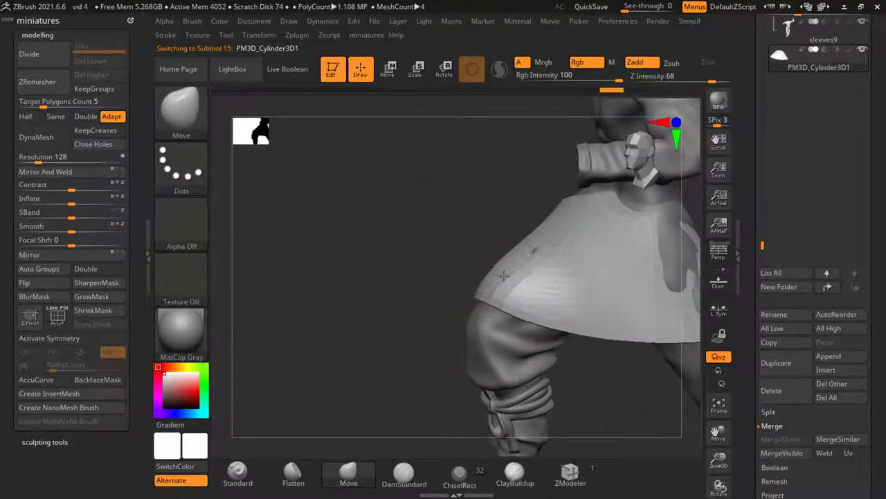
Resize the Move brush and refine the skirt's front hem, sides and waistline around both legs
mouse_move(455, 305)
left_mouse_down()
mouse_move(467, 318)
mouse_move(443, 304)
left_mouse_up()
key("s")
mouse_move(443, 318)
left_mouse_down()
mouse_move(427, 293)
mouse_move(407, 295)
left_mouse_up()
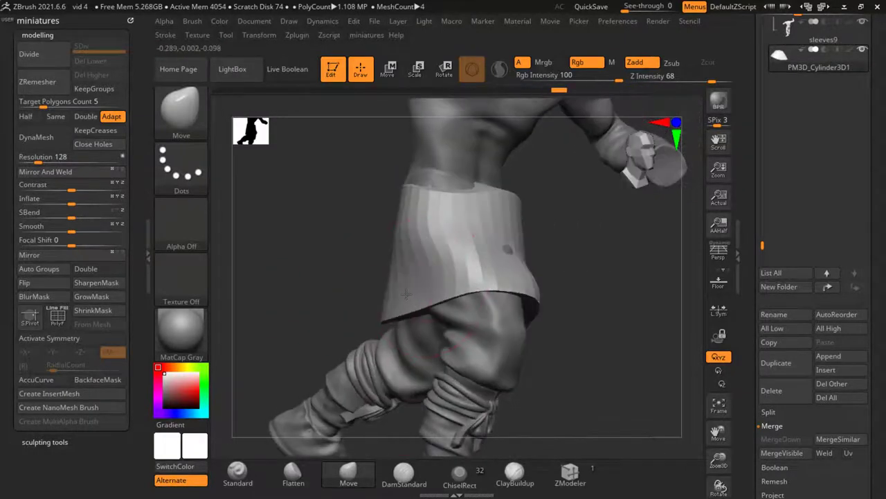
mouse_move(404, 253)
left_mouse_down()
mouse_move(419, 240)
mouse_move(414, 253)
left_mouse_up()
mouse_move(381, 213)
left_mouse_down()
mouse_move(394, 220)
mouse_move(369, 206)
mouse_move(374, 230)
mouse_move(416, 235)
mouse_move(512, 202)
left_mouse_up()
mouse_move(542, 257)
left_mouse_down()
mouse_move(509, 307)
mouse_move(557, 324)
mouse_move(595, 314)
mouse_move(595, 305)
mouse_move(563, 308)
mouse_move(582, 305)
mouse_move(548, 228)
mouse_move(493, 202)
left_mouse_up()
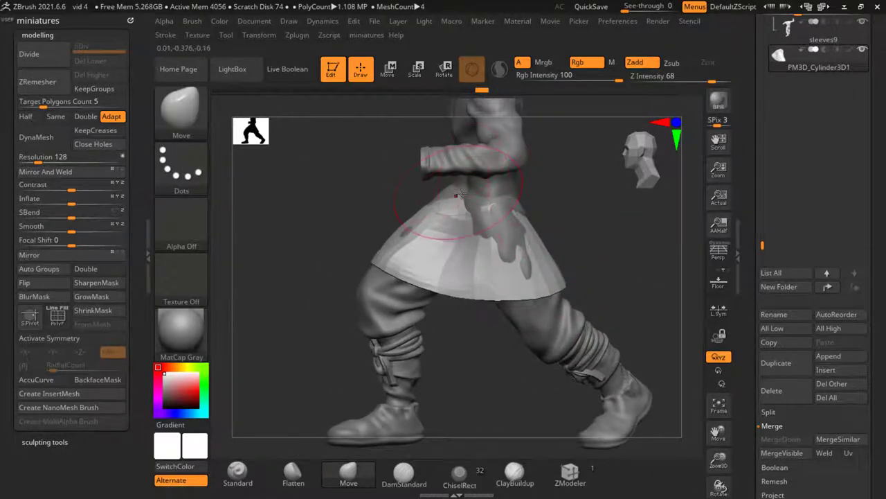
mouse_move(357, 260)
left_mouse_down()
mouse_move(376, 247)
mouse_move(415, 247)
mouse_move(447, 285)
mouse_move(477, 212)
mouse_move(459, 182)
left_mouse_up()
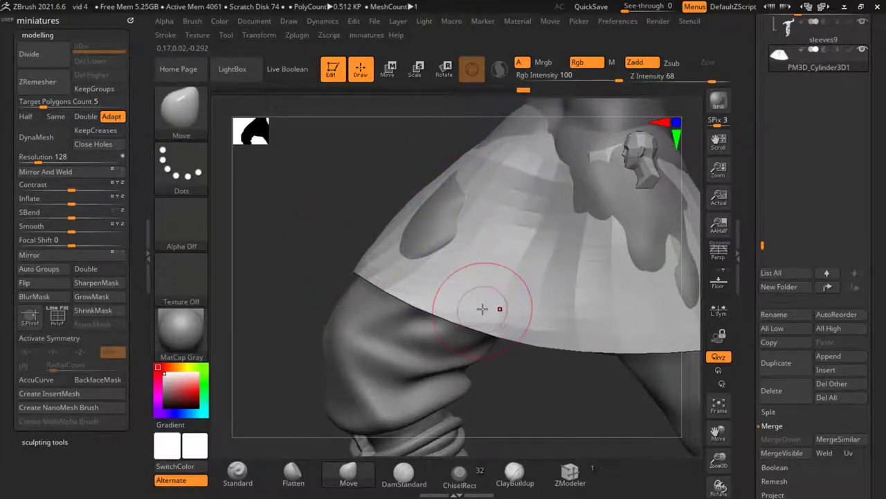
Smooth the skirt above the front thigh, check its wireframe, and remesh the cylinder with ZRemesher
left_click_drag(481, 311, 478, 284, "shift")
mouse_move(477, 284)
right_mouse_down("ctrl")
mouse_move(424, 302)
mouse_move(471, 347)
mouse_move(526, 374)
right_mouse_up("ctrl")
key("space")
left_click(623, 408)
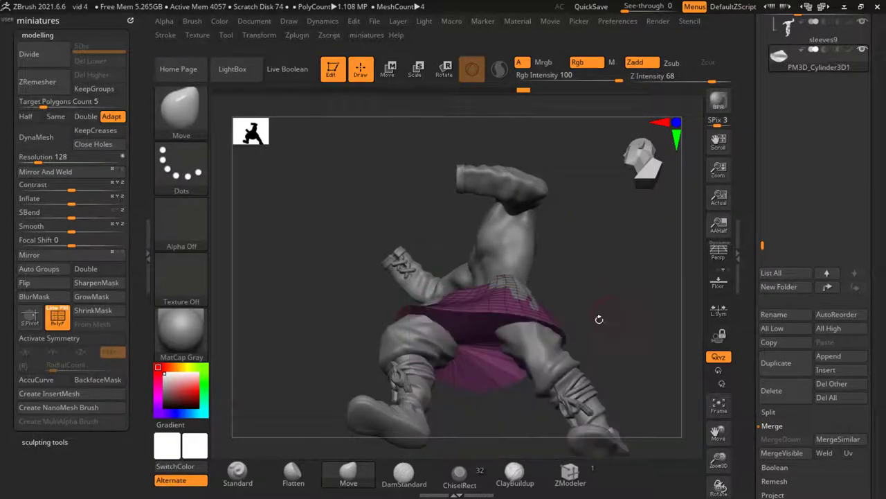
key("space")
left_click(621, 415)
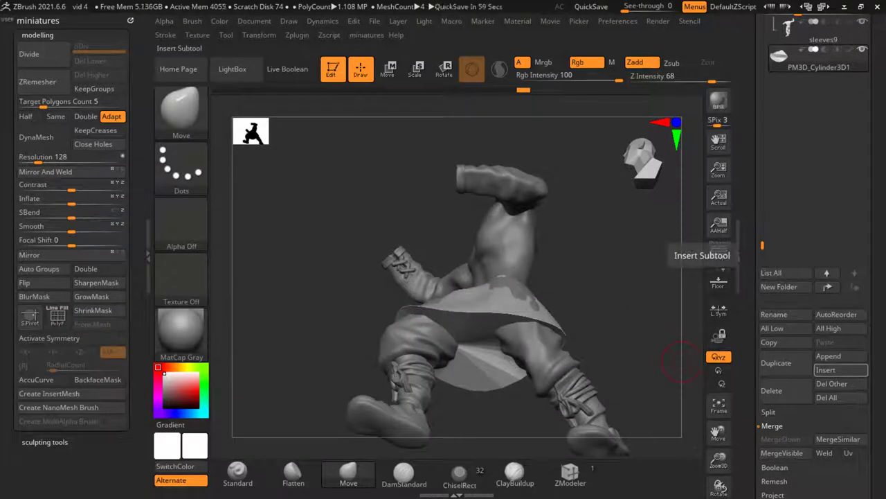
mouse_move(520, 239)
right_mouse_down()
mouse_move(485, 277)
mouse_move(425, 249)
mouse_move(548, 256)
mouse_move(346, 208)
right_mouse_up()
key("shift")
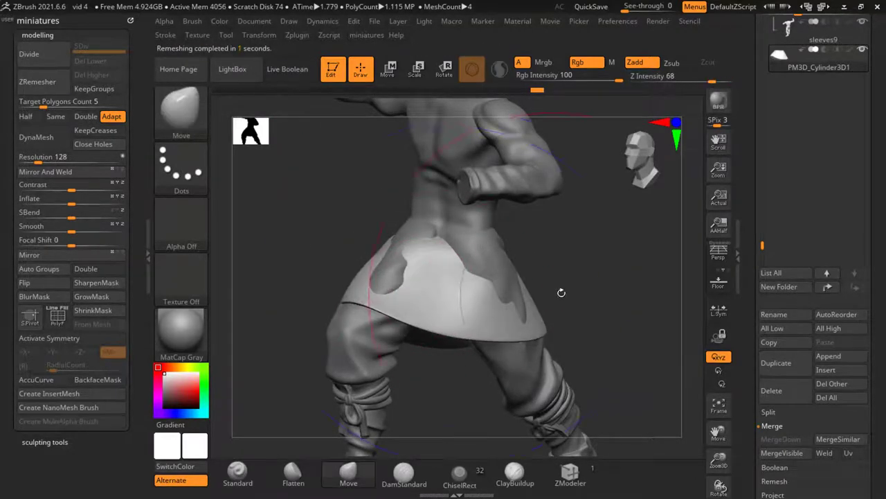
Adjust the remeshed skirt around the rear thigh with the Move brush and select the pants subtool
right_click_drag(561, 293, 509, 312)
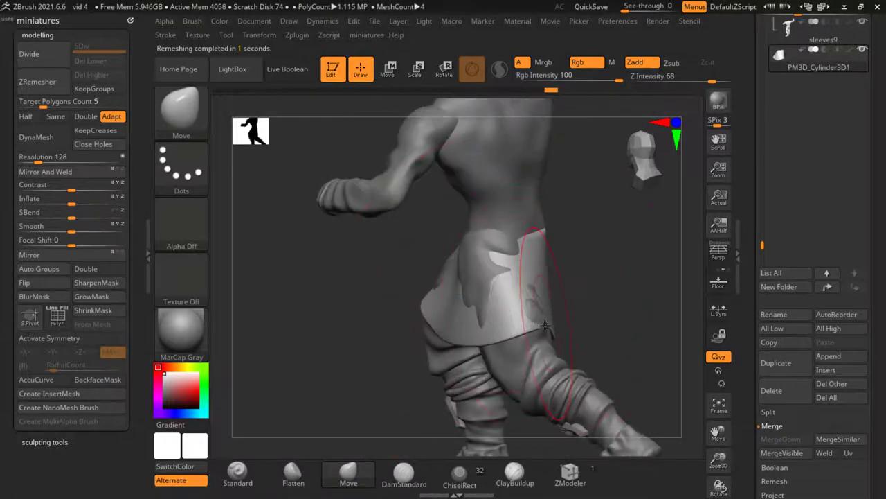
left_click(541, 316, "alt")
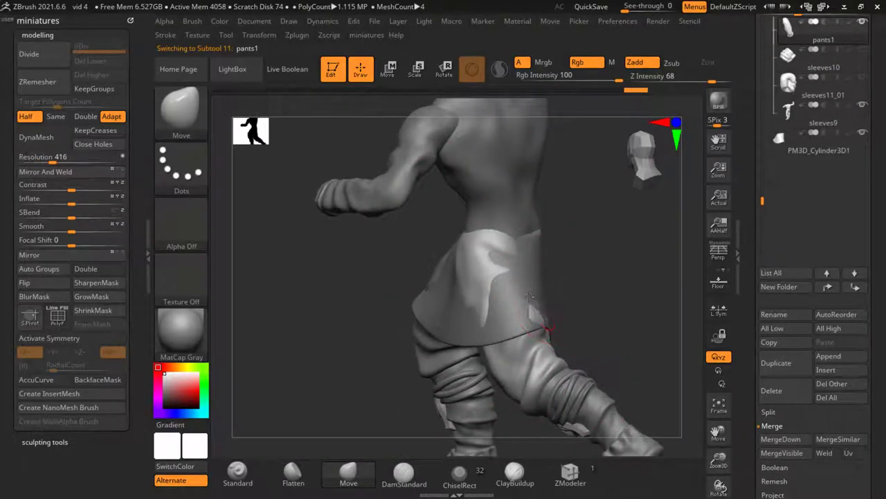
right_click_drag(527, 304, 512, 286, "ctrl")
left_click(518, 294, "alt")
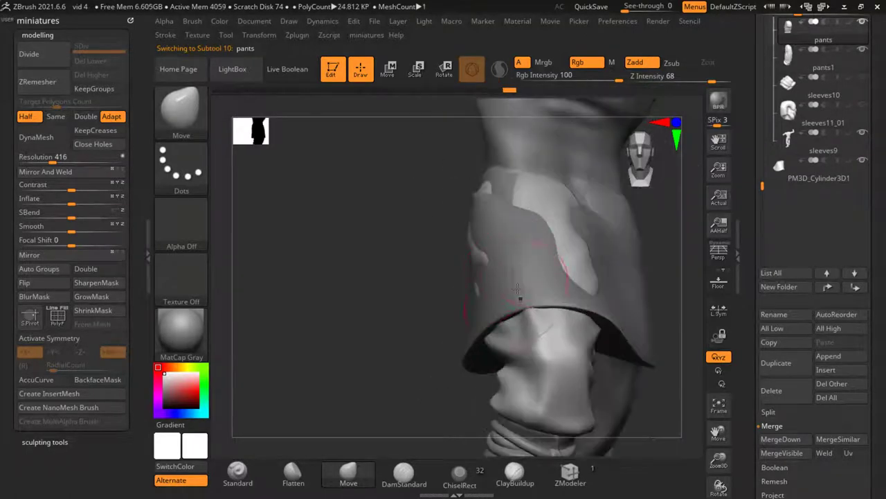
key("f")
right_click_drag(419, 259, 672, 194)
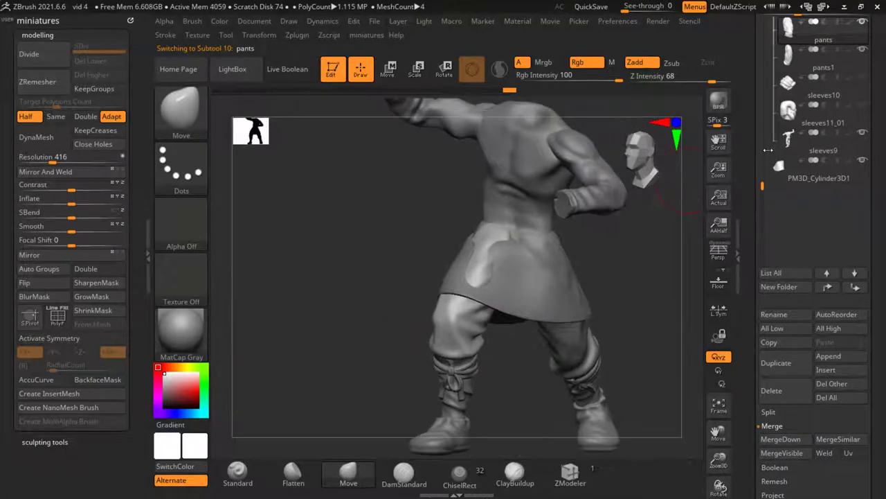
Show the Gambeson Shirt, Gambeson lower half2 and Gambeson lower half3 subtools in the cloths folder
left_click_drag(763, 187, 769, 52)
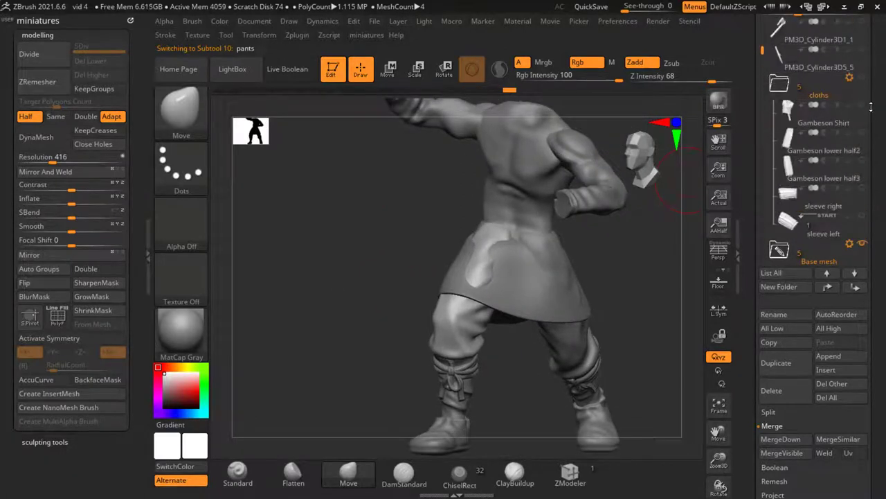
left_click(862, 105)
right_click_drag(374, 249, 475, 228)
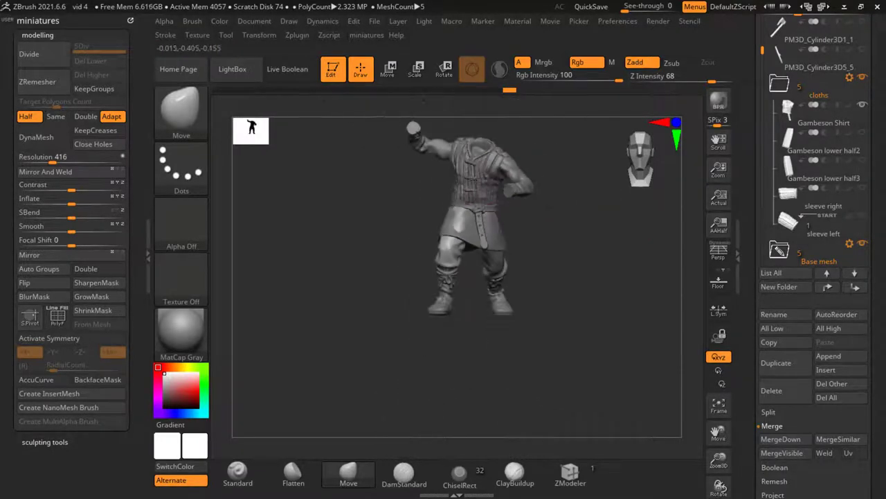
right_click_drag(477, 186, 453, 227, "ctrl")
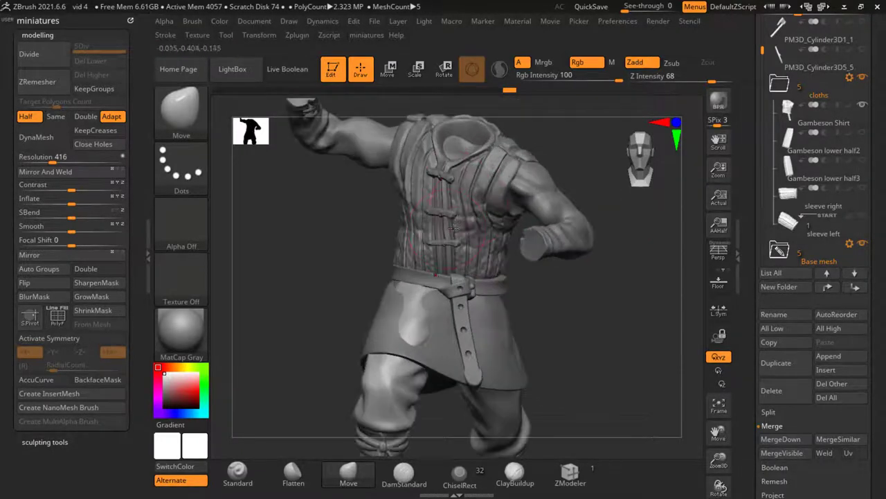
right_click_drag(548, 296, 539, 314, "ctrl")
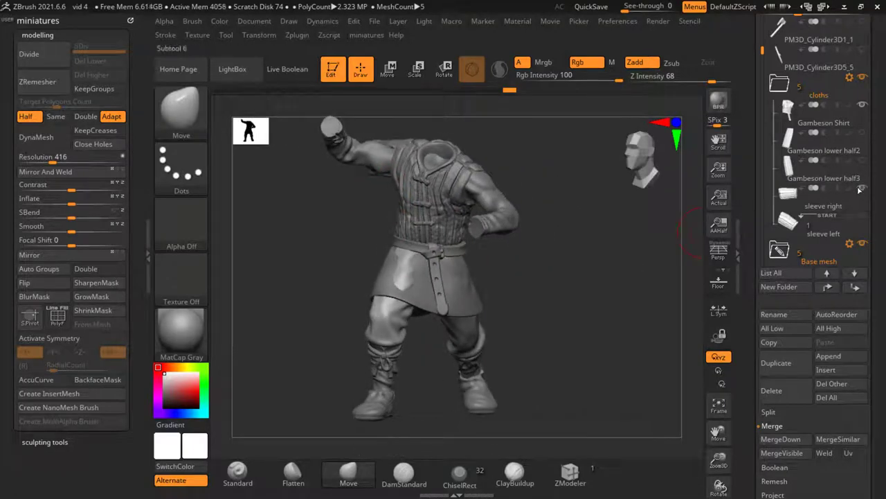
left_click(859, 220)
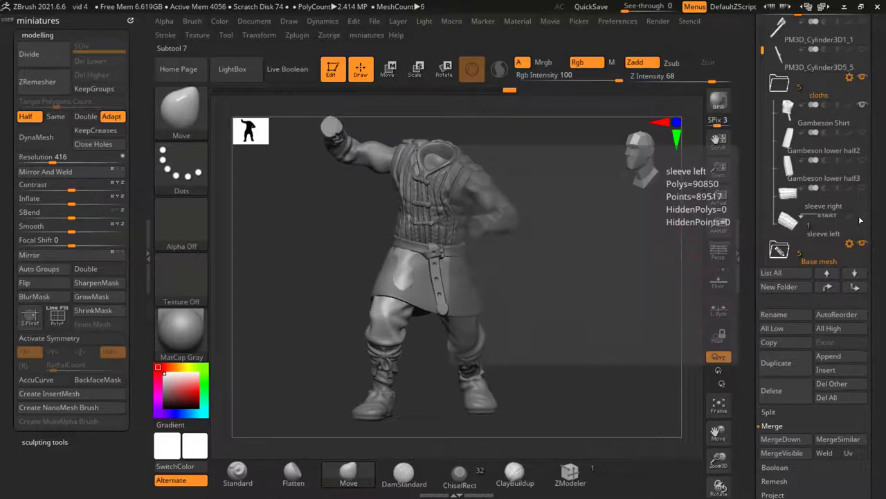
left_click(861, 142)
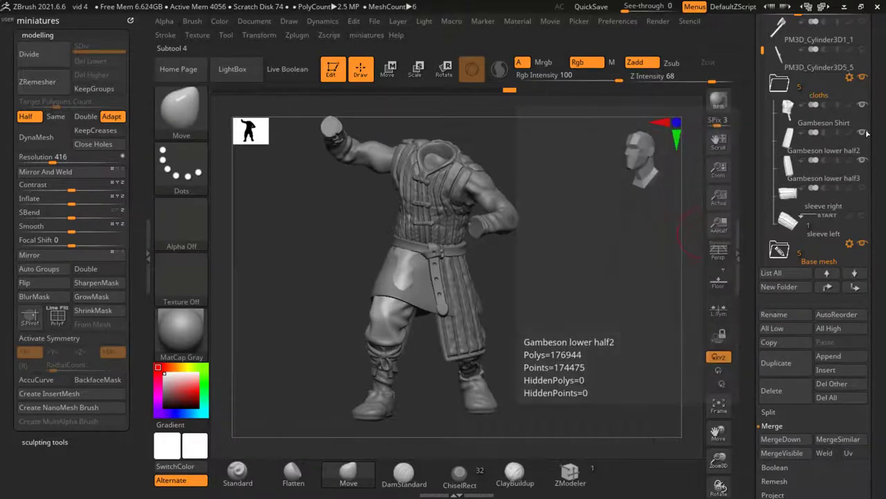
Select the Gambeson lower half3 panel, reposition it at the hip with the Move gizmo, and return to the Move brush
right_click_drag(434, 262, 409, 220, "ctrl")
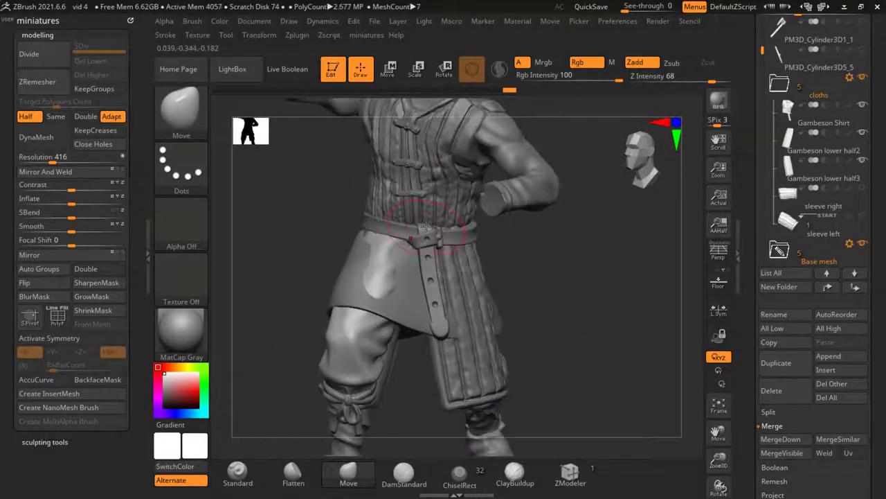
left_click(408, 220, "alt")
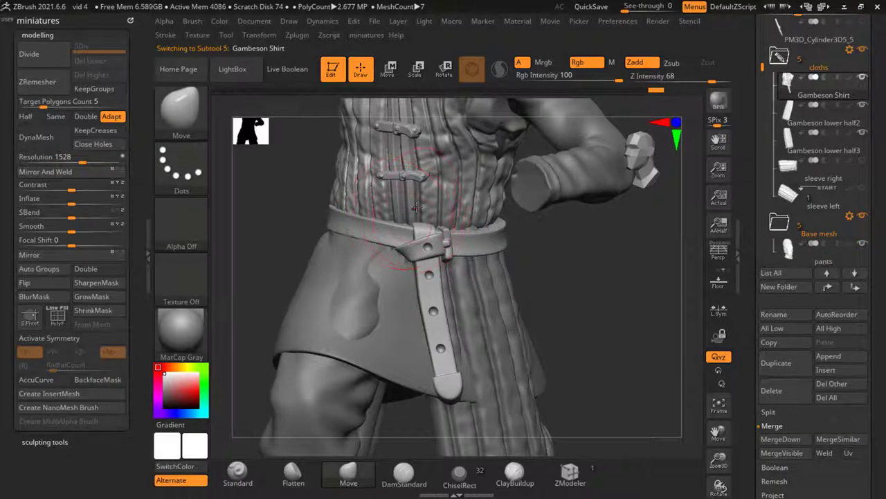
right_click_drag(420, 238, 488, 343, "ctrl")
left_click(426, 281, "alt")
left_click(387, 68)
left_click(348, 473)
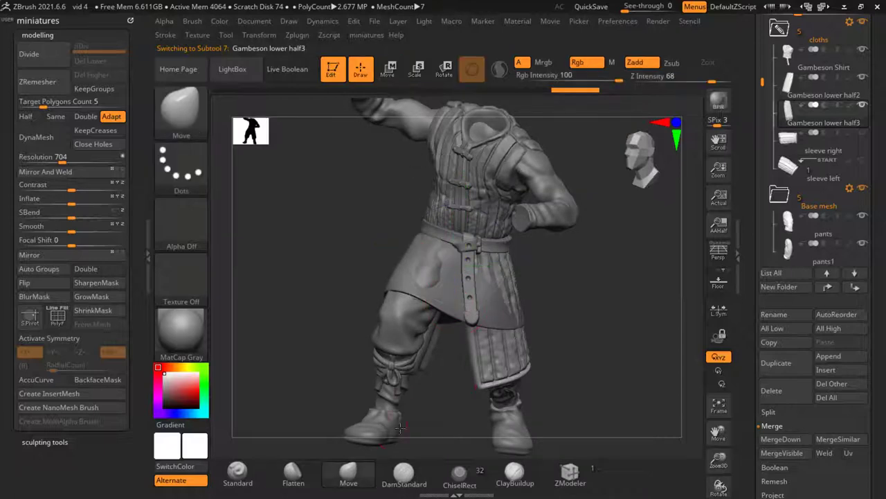
Bend the Gambeson lower half3 panel around the back leg with a large Move brush
right_click_drag(426, 407, 448, 392)
right_click_drag(464, 276, 478, 346)
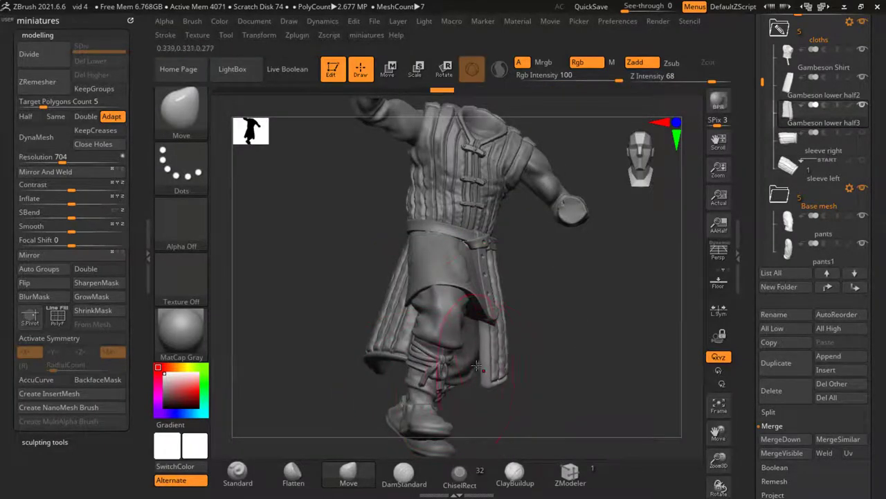
mouse_move(477, 327)
right_mouse_down()
mouse_move(495, 280)
mouse_move(523, 252)
right_mouse_up()
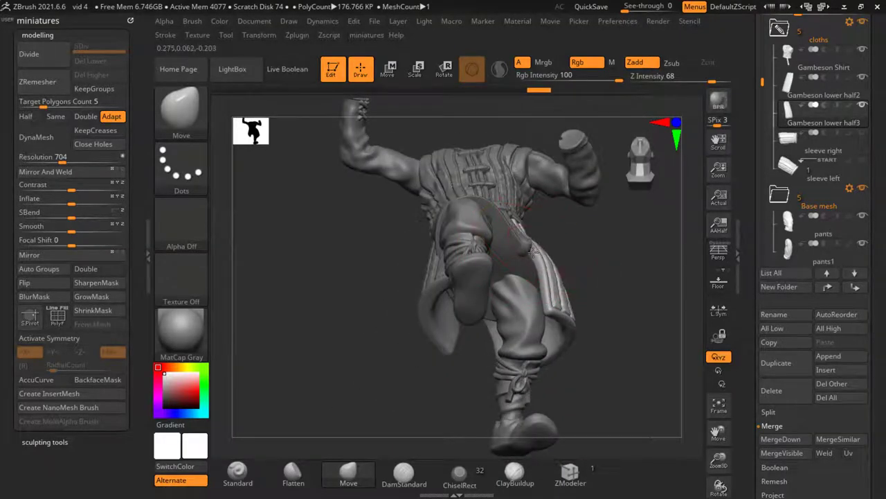
right_click_drag(570, 268, 516, 290)
key("s")
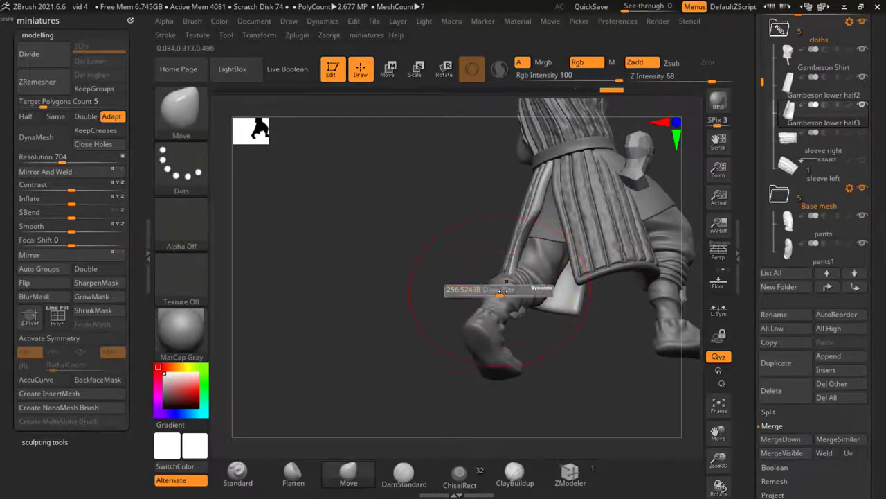
right_click_drag(492, 254, 510, 241)
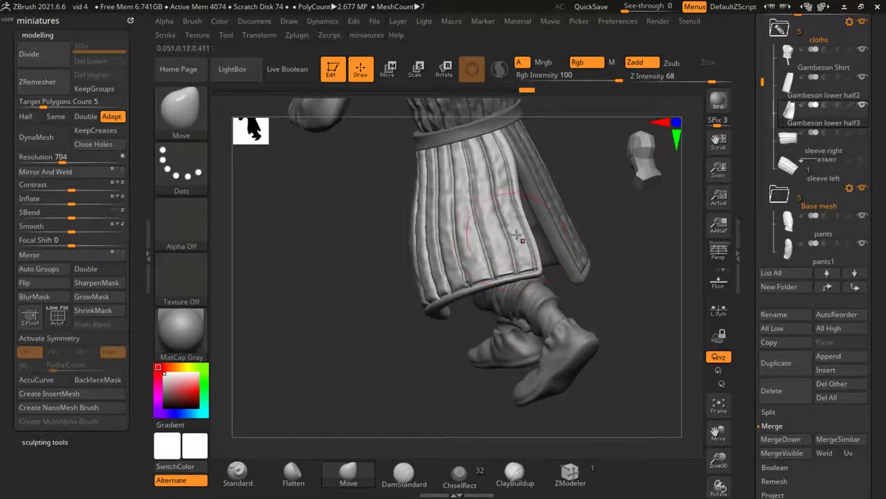
Continue shaping the Gambeson lower half3 panel around the back thigh with the Move brush, working from behind, the front and below
mouse_move(509, 202)
right_mouse_down()
mouse_move(609, 321)
mouse_move(500, 198)
right_mouse_up()
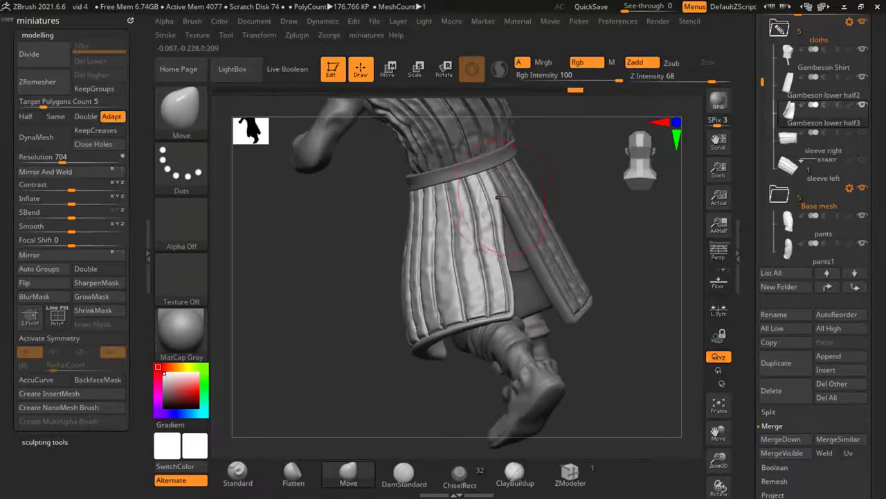
key("s")
mouse_move(460, 332)
right_mouse_down()
mouse_move(554, 270)
mouse_move(540, 302)
right_mouse_up()
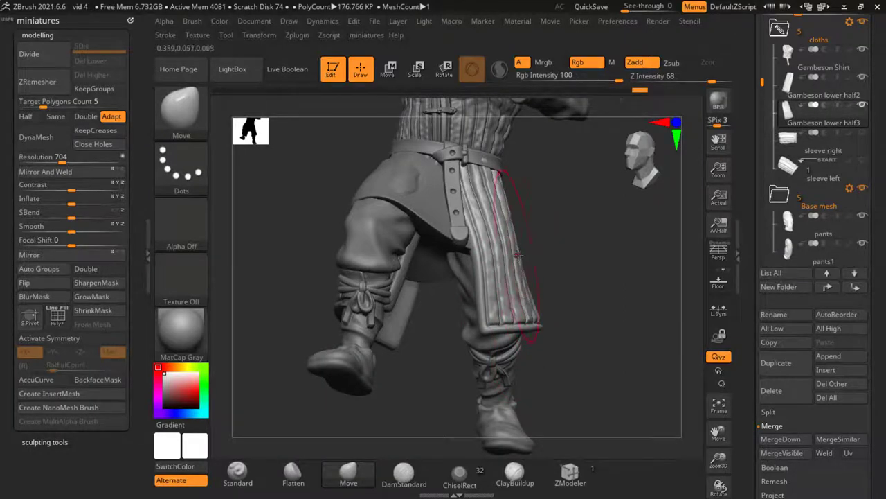
right_click_drag(516, 256, 558, 265)
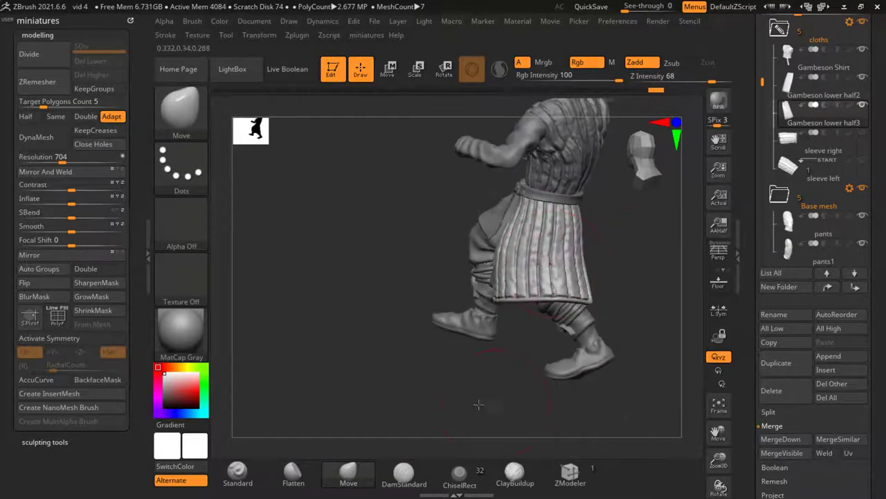
right_click_drag(478, 404, 520, 282)
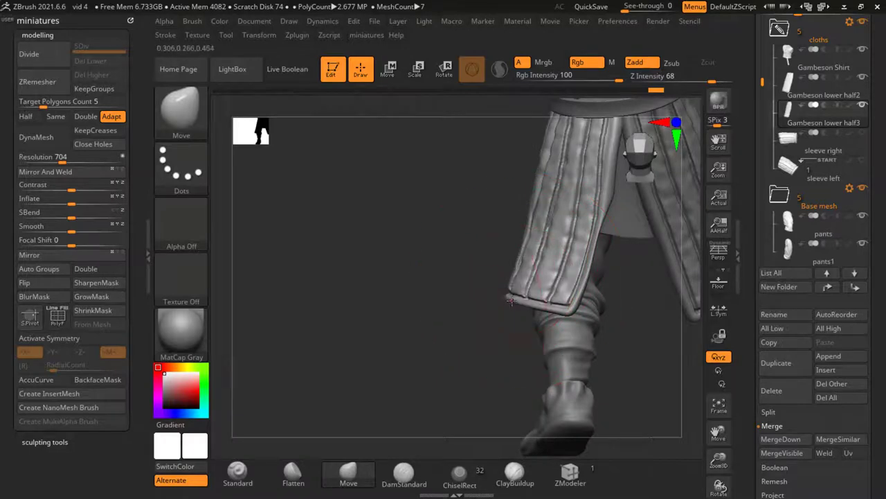
right_click_drag(477, 327, 459, 305)
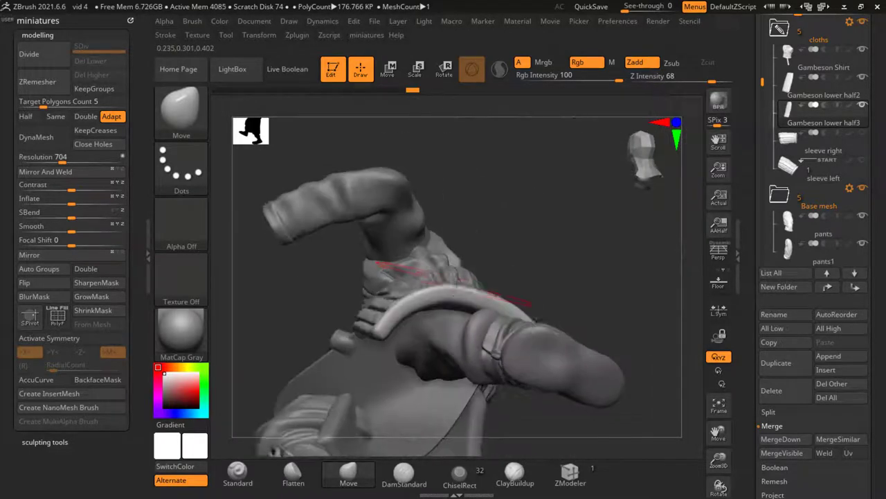
right_click_drag(437, 300, 396, 240)
left_click_drag(400, 242, 421, 243)
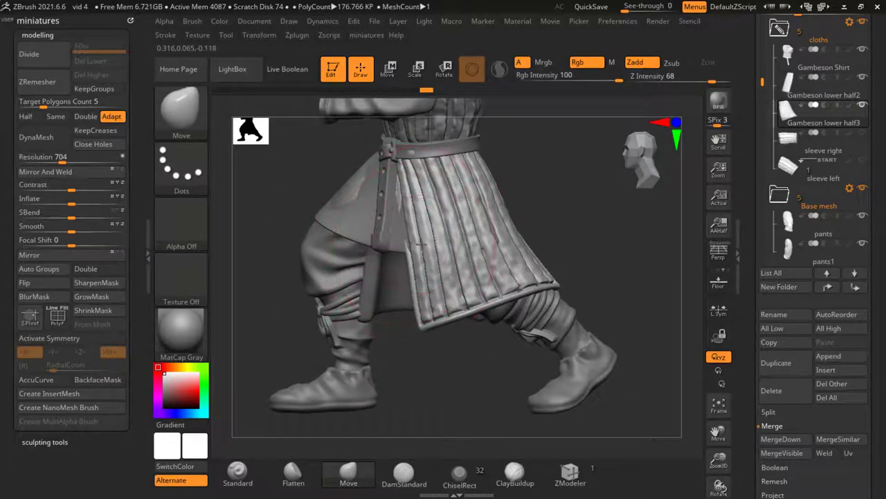
Refine the front edge and hem of the Gambeson lower half3 panel against the skirt and rear leg with a resized Move brush
mouse_move(413, 237)
right_mouse_down()
mouse_move(422, 283)
mouse_move(467, 232)
mouse_move(403, 236)
right_mouse_up()
left_click(402, 236, "alt")
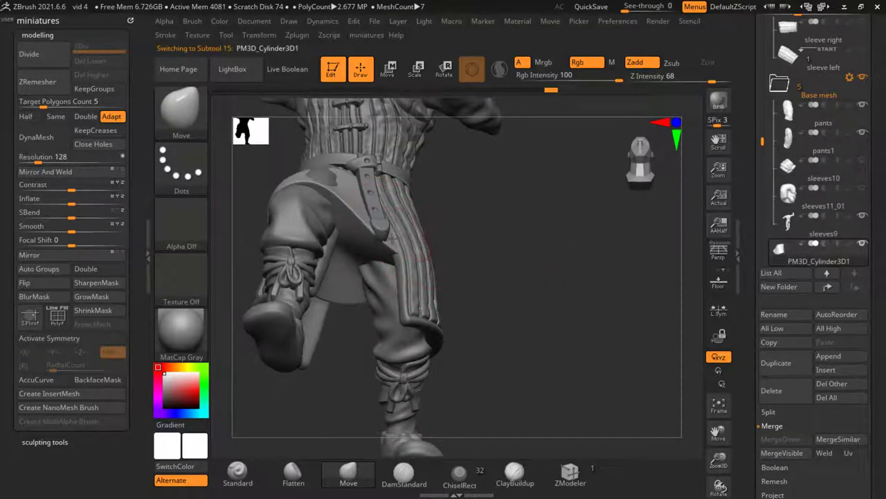
right_click_drag(522, 270, 411, 250)
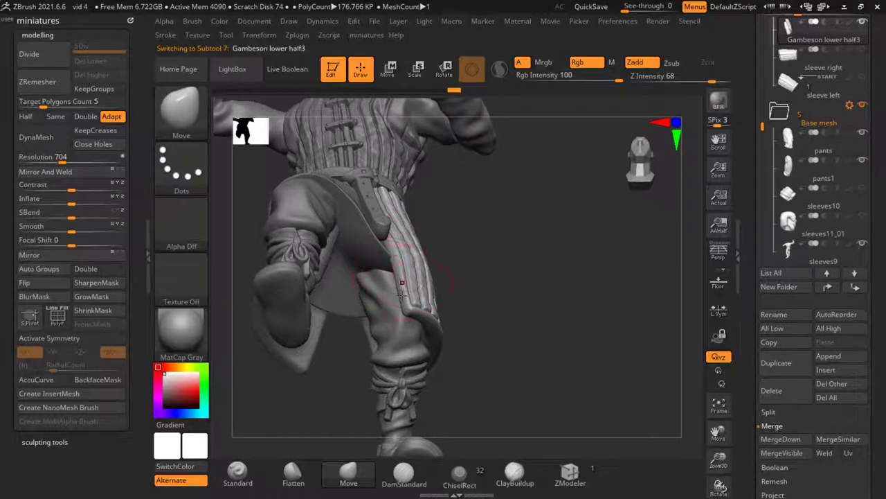
right_click_drag(402, 298, 400, 325, "alt")
key("f")
key("s")
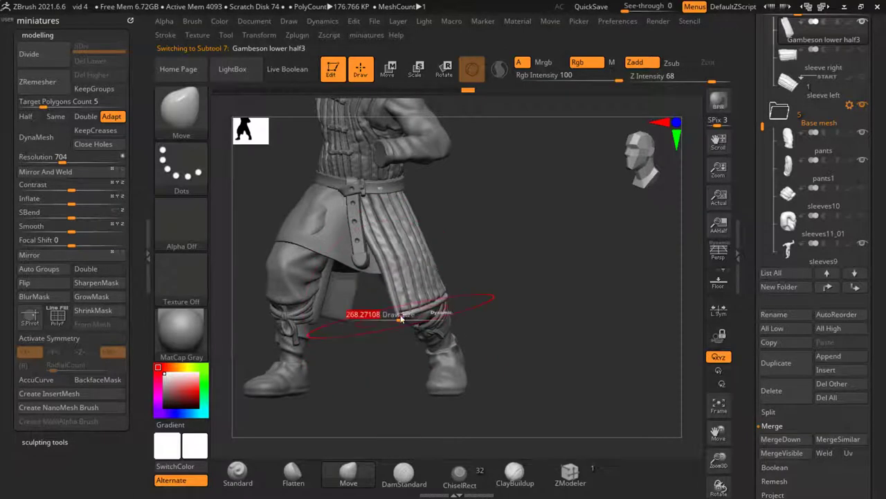
right_click_drag(380, 265, 481, 286, "ctrl")
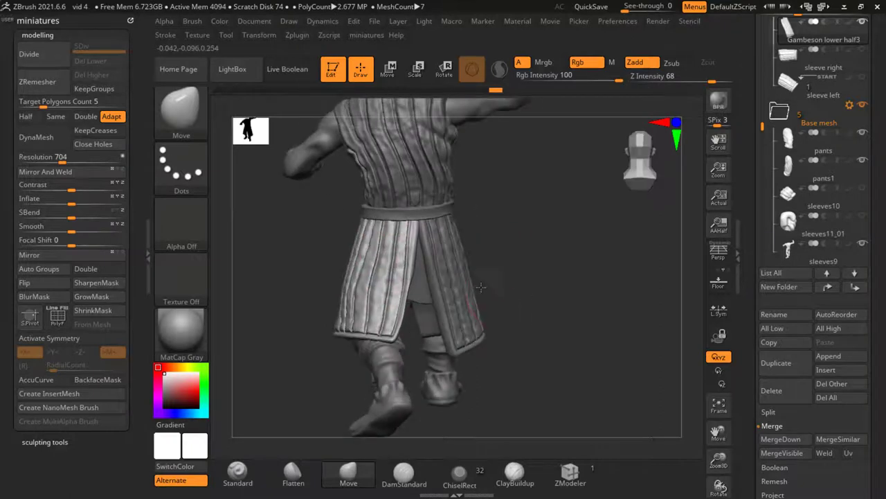
Select the Gambeson lower half2 panel, reposition and rotate it at the front leg's hip with the Move gizmo, and return to the Move brush
right_click_drag(356, 286, 351, 286)
left_click(351, 288, "alt")
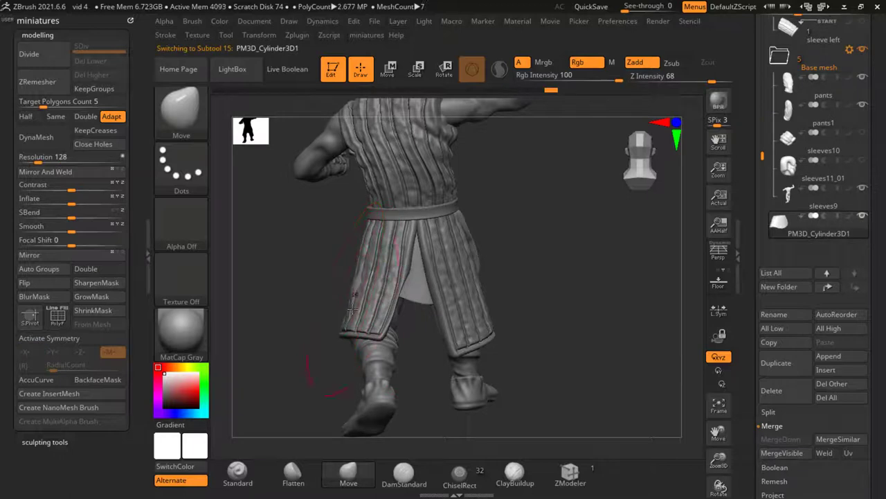
right_click_drag(463, 291, 464, 262)
left_click(387, 69)
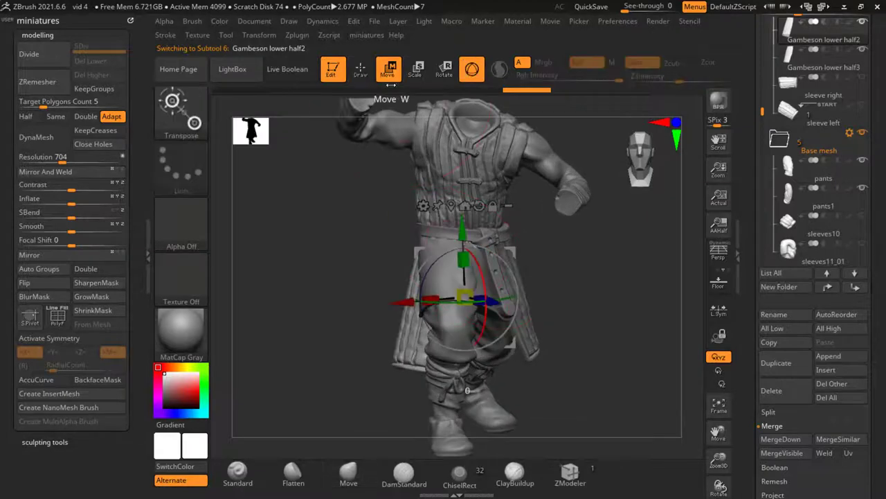
right_click_drag(457, 350, 540, 346)
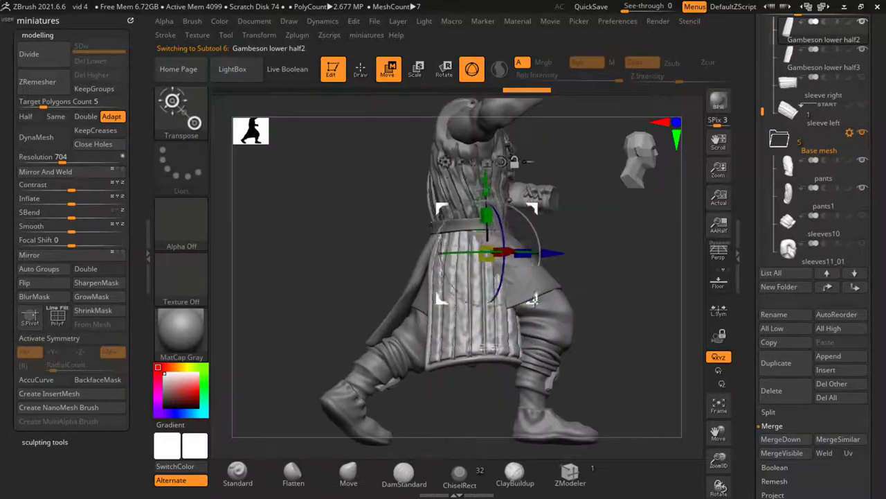
left_click(485, 239, "alt")
left_click_drag(516, 207, 561, 225)
right_click_drag(561, 225, 449, 273)
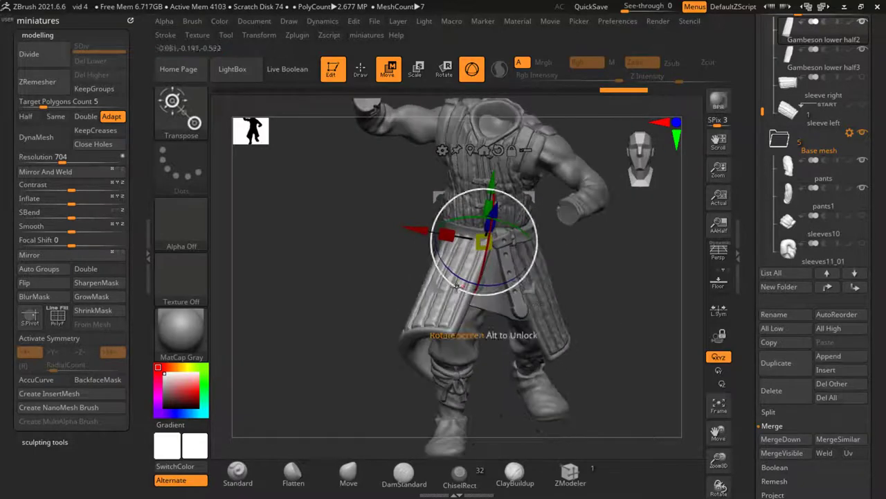
mouse_move(362, 291)
right_mouse_down()
mouse_move(610, 354)
mouse_move(581, 354)
mouse_move(524, 272)
mouse_move(573, 246)
mouse_move(454, 362)
right_mouse_up()
key("q")
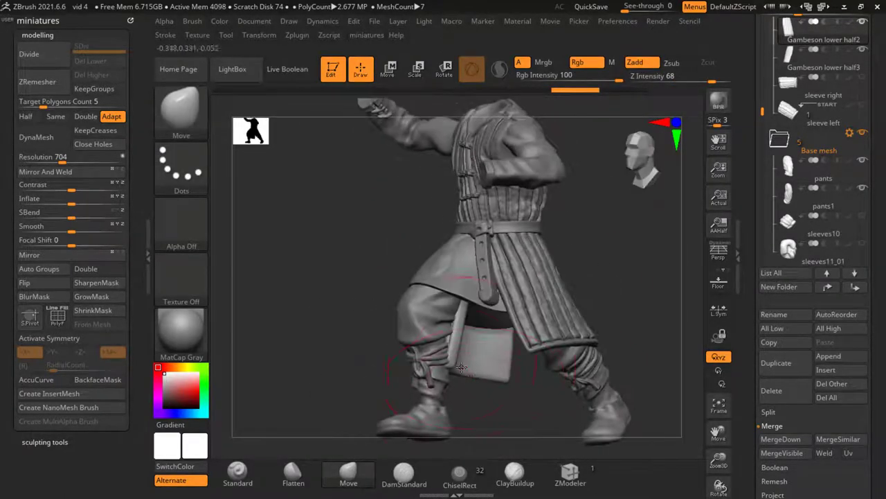
Try to pull the Gambeson lower half2 panel out over the bent front thigh with a large Move brush
left_click_drag(447, 359, 358, 317)
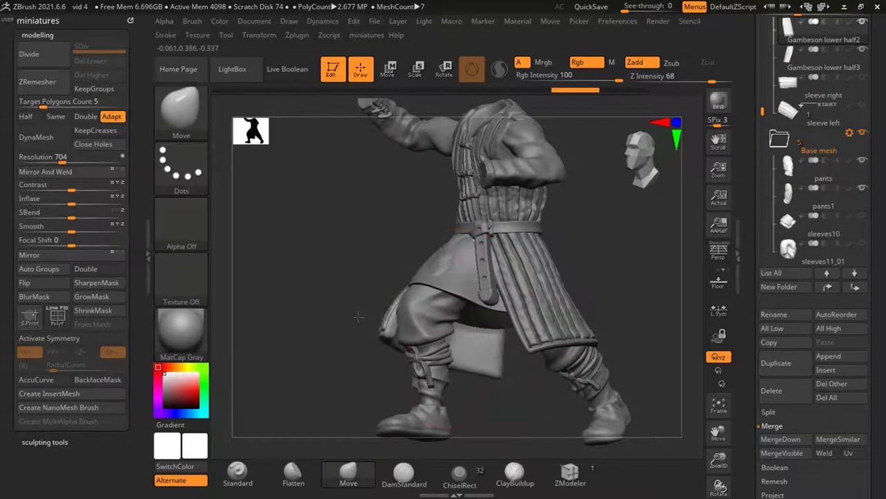
key("s")
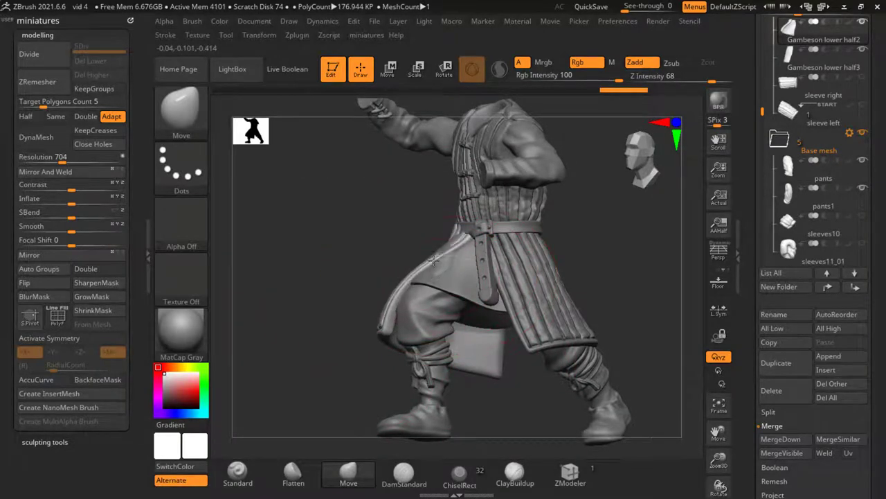
right_click_drag(362, 223, 430, 264)
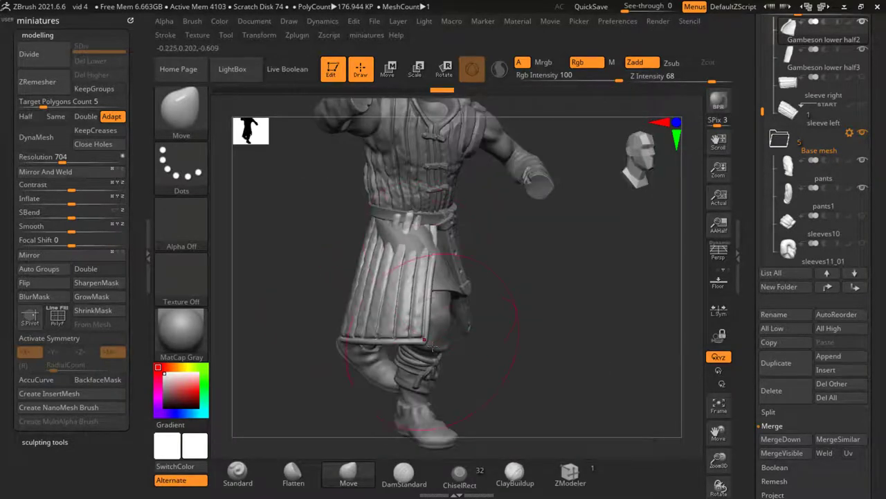
left_click(476, 356, "ctrl+shift")
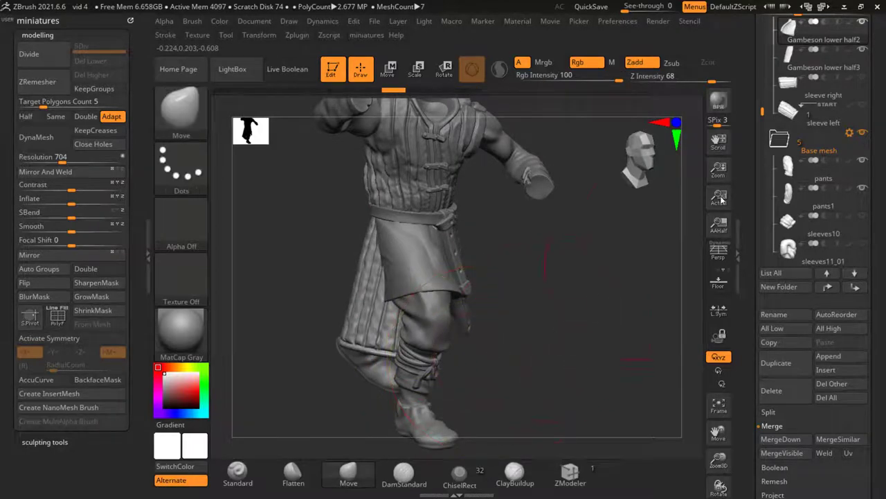
Isolate the Gambeson lower half2 panel and bring up the Move gizmo on it
left_click(796, 47)
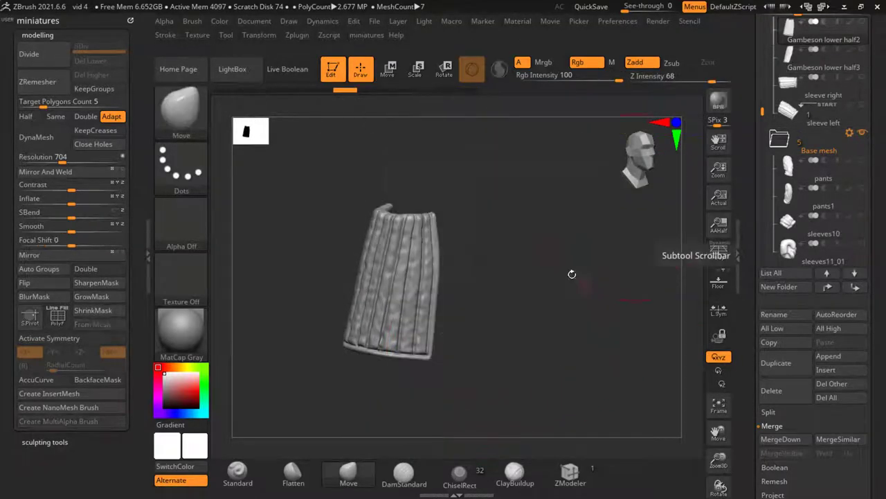
mouse_move(572, 274)
right_mouse_down()
mouse_move(513, 339)
mouse_move(523, 297)
right_mouse_up()
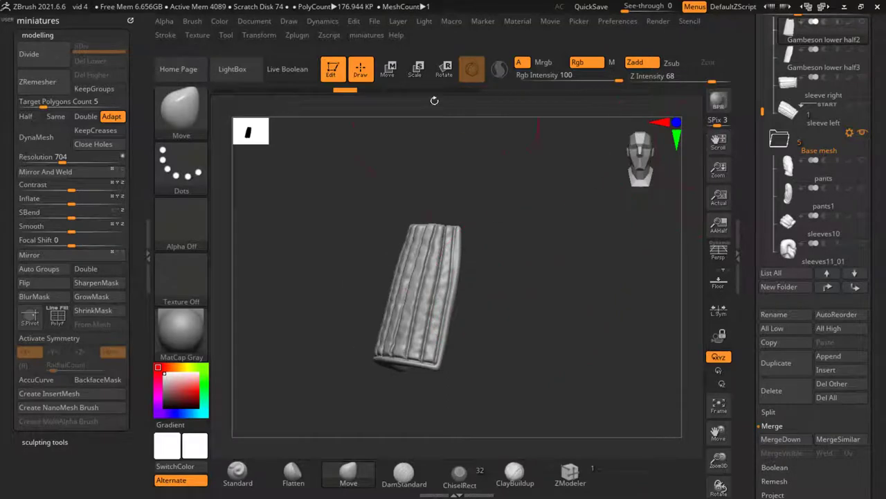
left_click(392, 70)
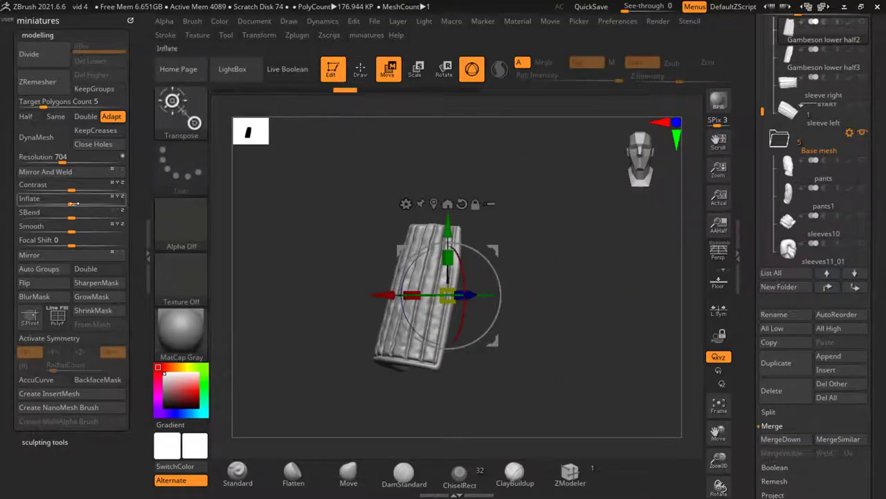
Save the project as vid 5 in the Youtube Zbrush tools folder
key("ctrl+s")
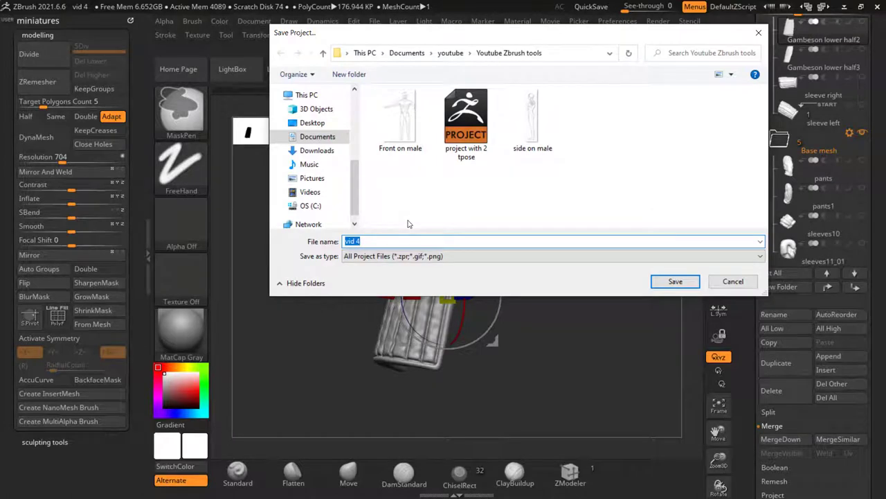
type("vid 5")
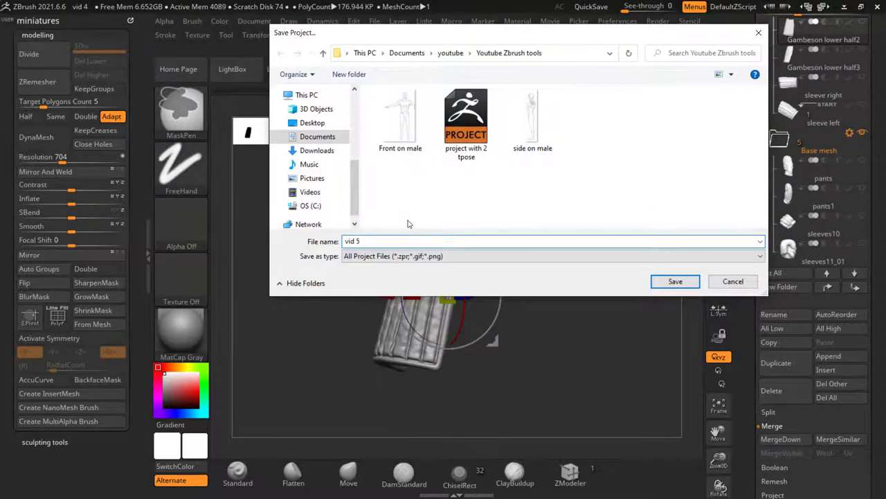
key("Return")
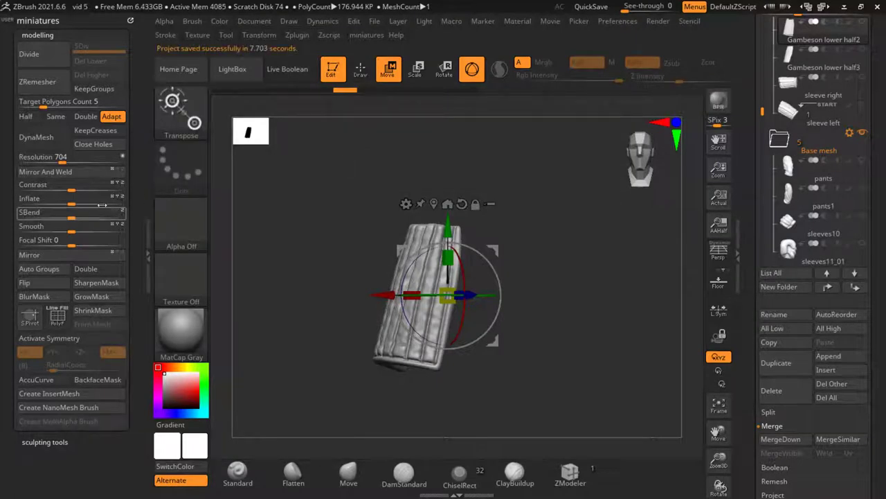
Try the Smooth Bend deformation on the isolated Gambeson lower half2 panel with different axis settings
left_click_drag(75, 216, 109, 227)
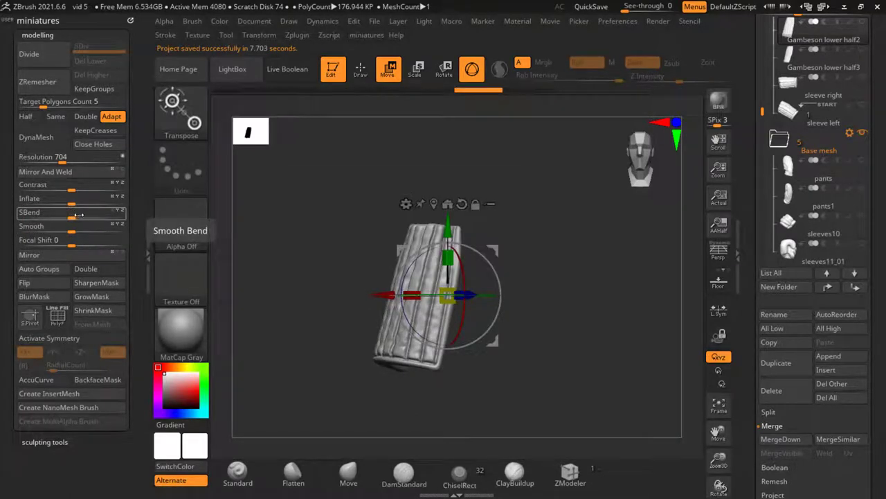
left_click_drag(125, 214, 118, 214)
left_click_drag(39, 223, 36, 220)
Centre the pivot on the Gambeson lower half2 panel and rotate it in the top view to line up with the axes
left_click_drag(318, 319, 401, 348)
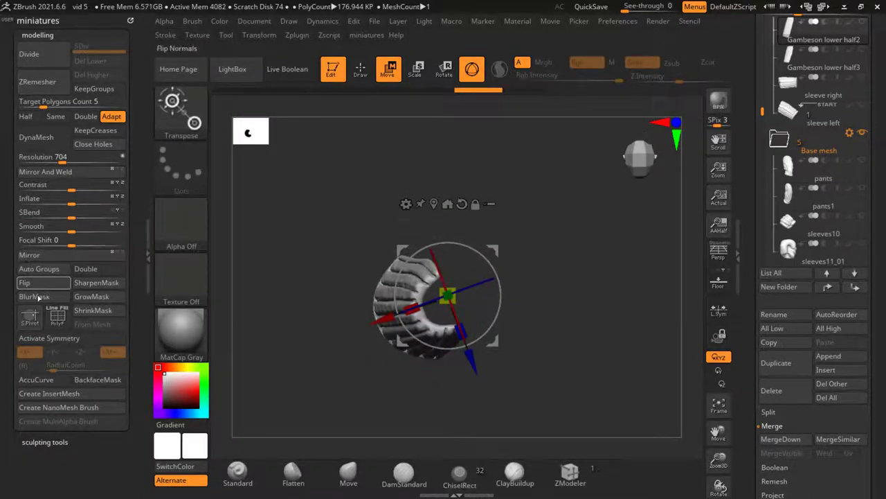
left_click(29, 317)
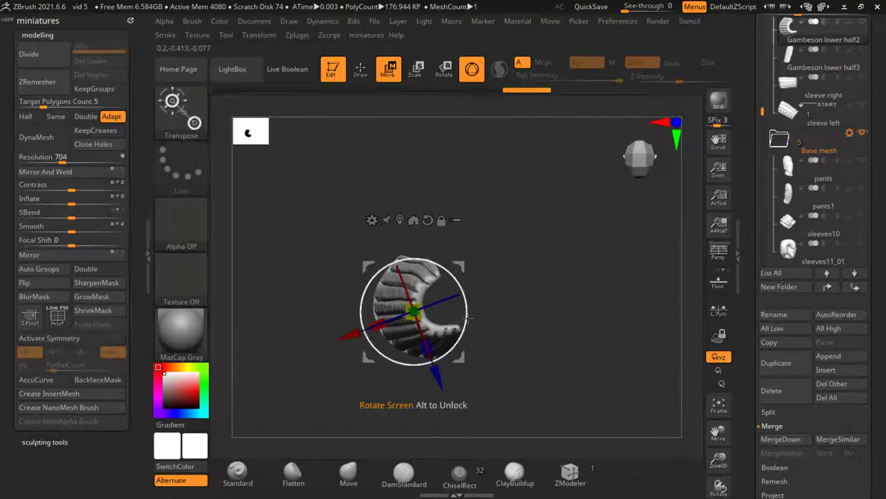
left_click_drag(468, 318, 472, 340)
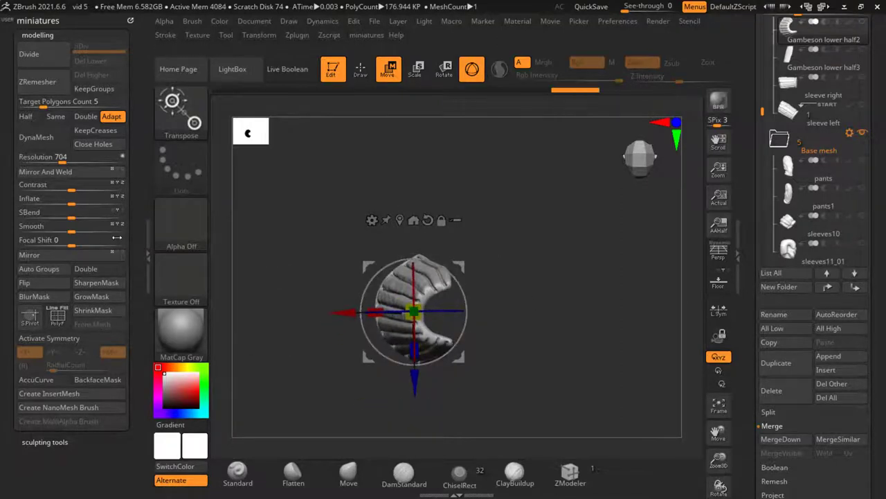
Open up the curve of the Gambeson lower half2 panel with a negative Smooth Bend of about -69
left_click_drag(73, 218, 3, 215)
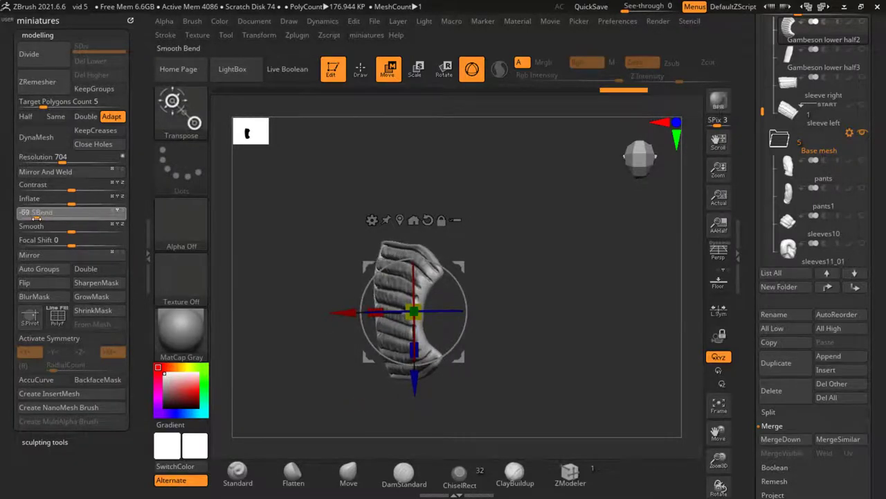
left_click_drag(36, 218, 34, 219)
left_click(340, 76)
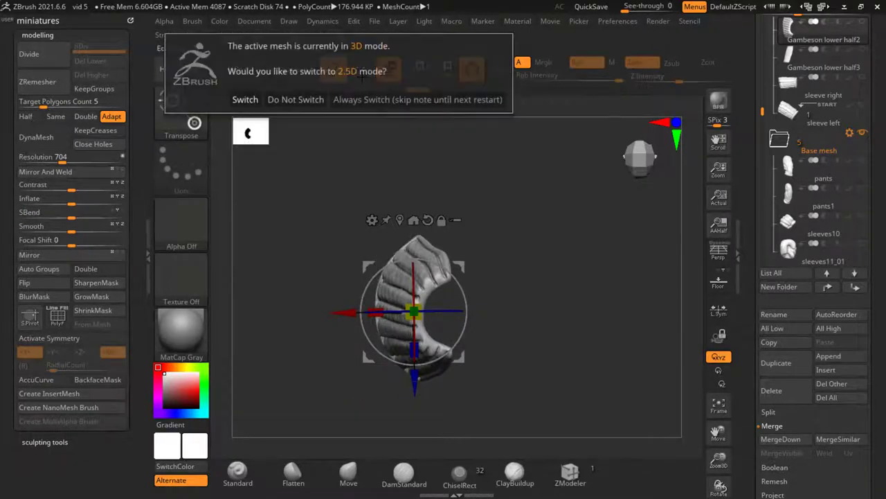
Mask the narrow end of the isolated lower gambeson panel and apply an SBend deformation to the unmasked part
key("q")
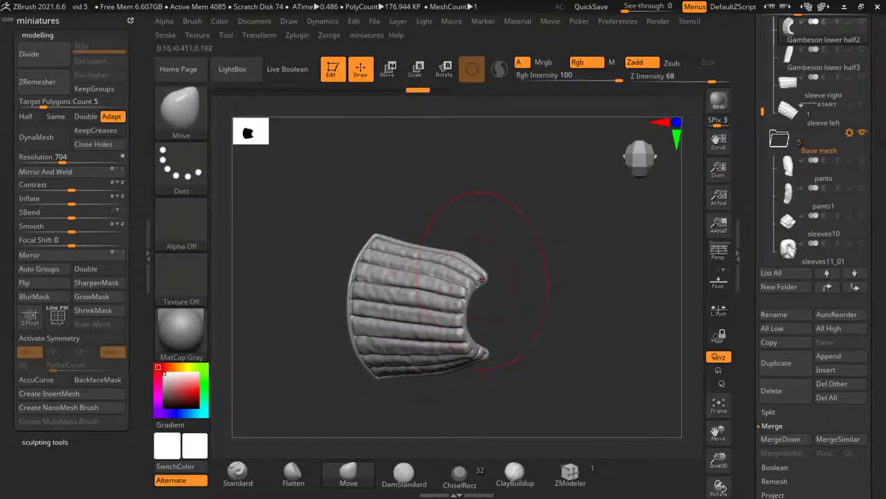
left_click_drag(465, 242, 477, 342, "ctrl")
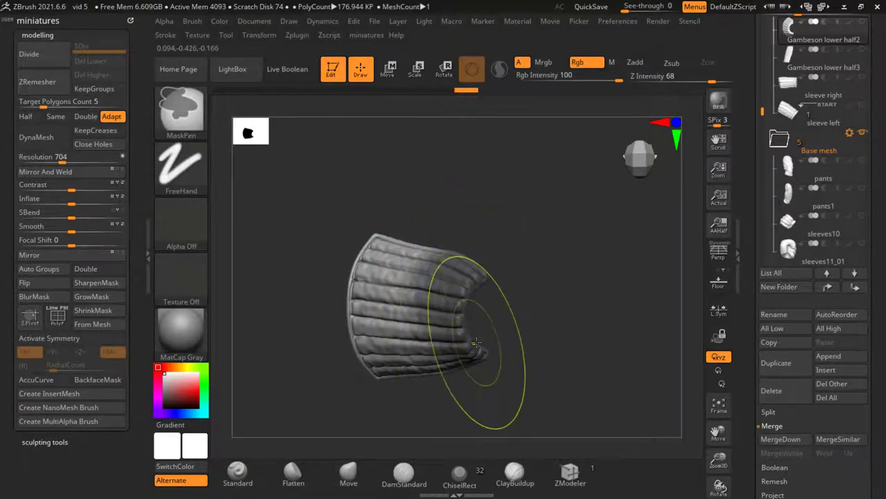
left_click_drag(72, 212, 30, 213)
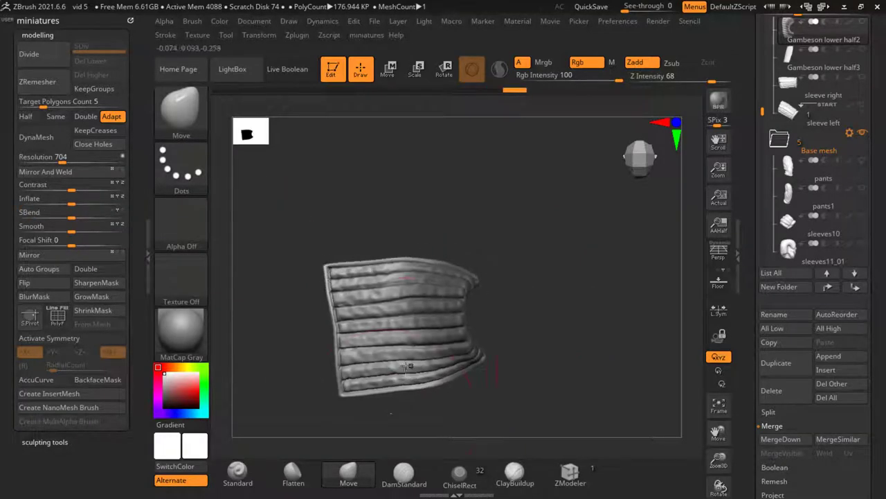
Reshape the isolated lower gambeson panel with a large Move brush, bending its side edges and smoothing out its curve
left_click_drag(532, 409, 499, 388)
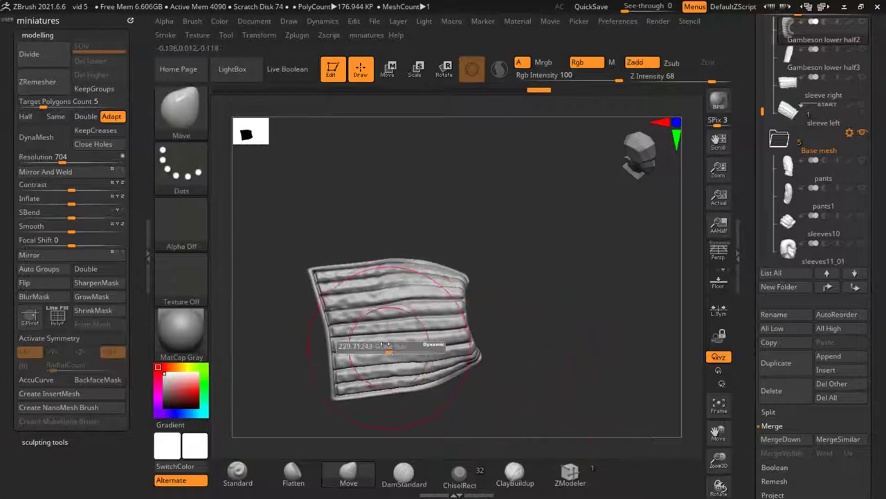
mouse_move(333, 340)
left_mouse_down()
mouse_move(405, 239)
mouse_move(426, 282)
left_mouse_up()
key("s")
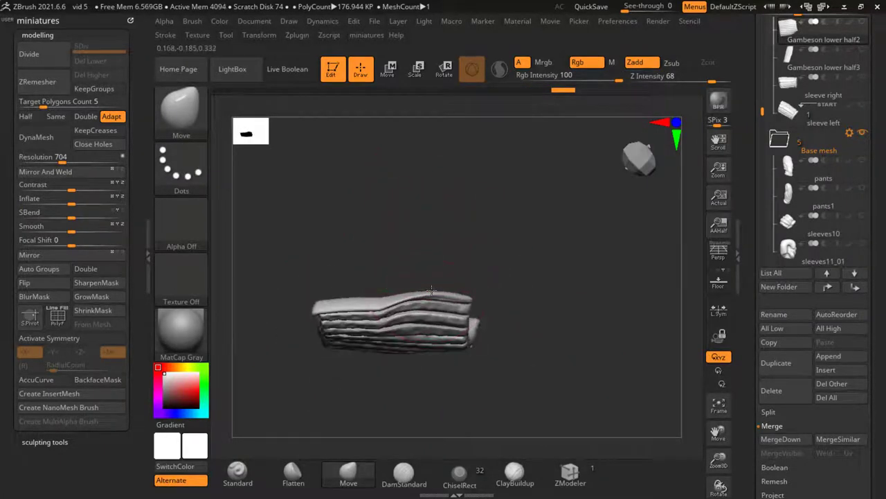
scroll(419, 297, "up", 2)
left_click_drag(391, 309, 391, 279)
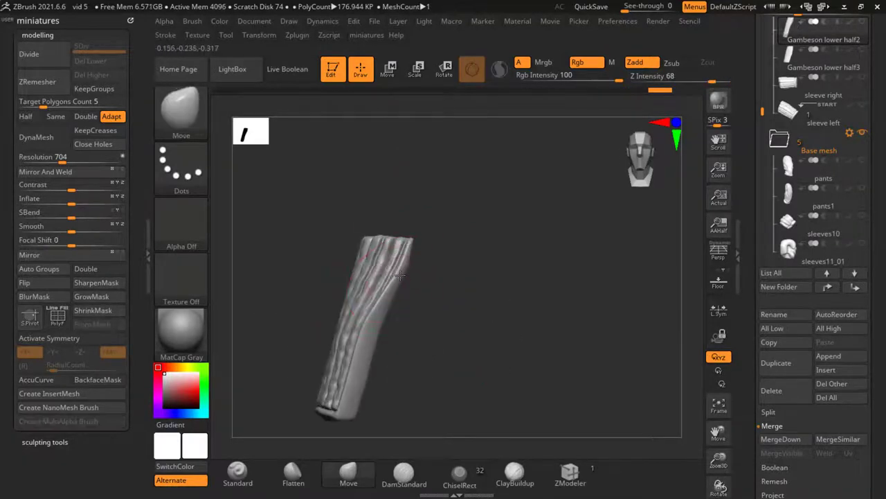
Show all subtools and move the lower gambeson panel outward and forward so it sits over the hip and apron
left_click(863, 21, "shift")
key("f")
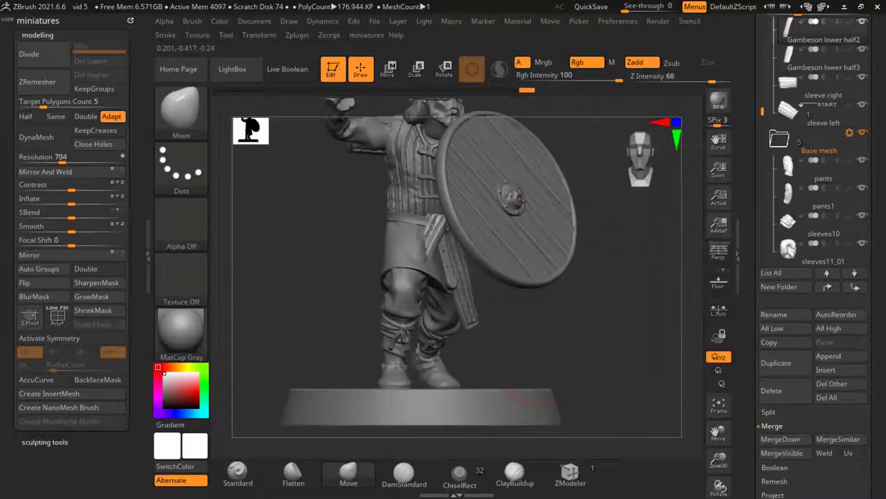
left_click_drag(498, 374, 527, 371)
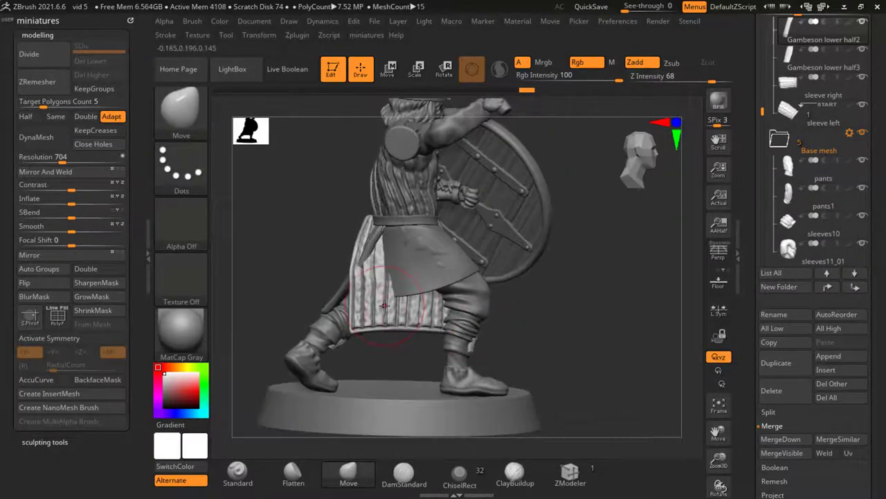
scroll(418, 317, "up", 2)
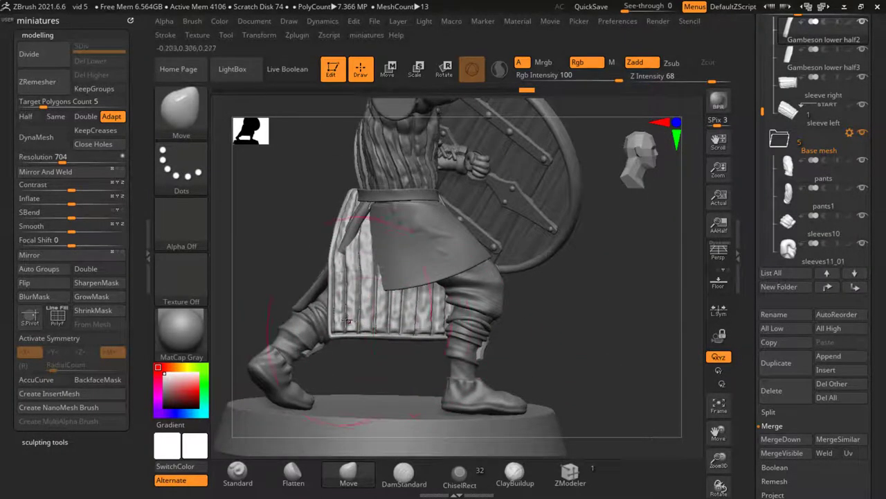
left_click_drag(523, 340, 426, 207)
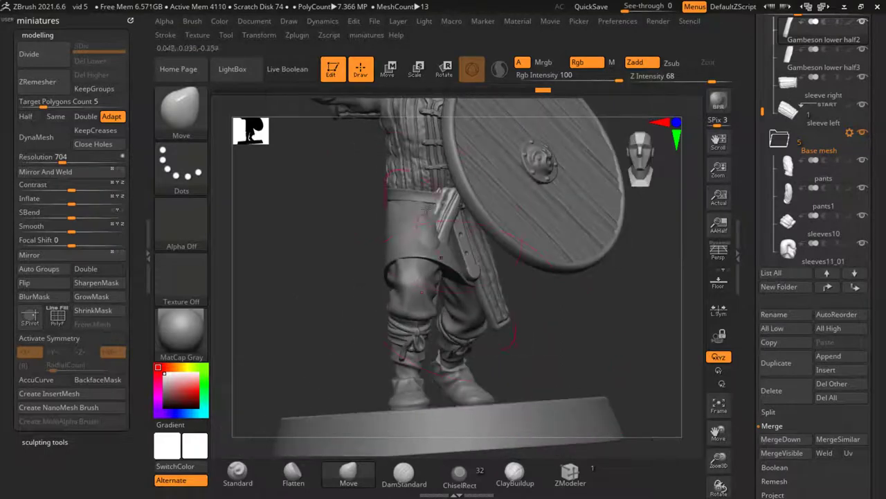
key("w")
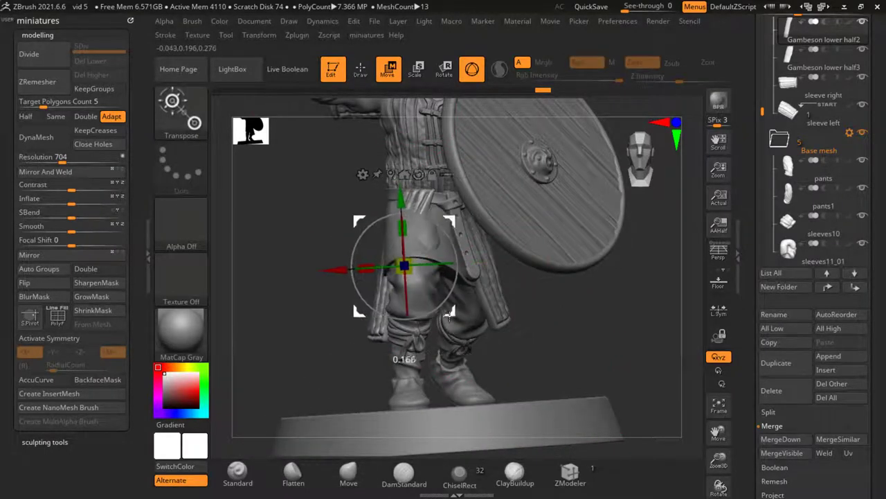
left_click_drag(442, 315, 346, 296)
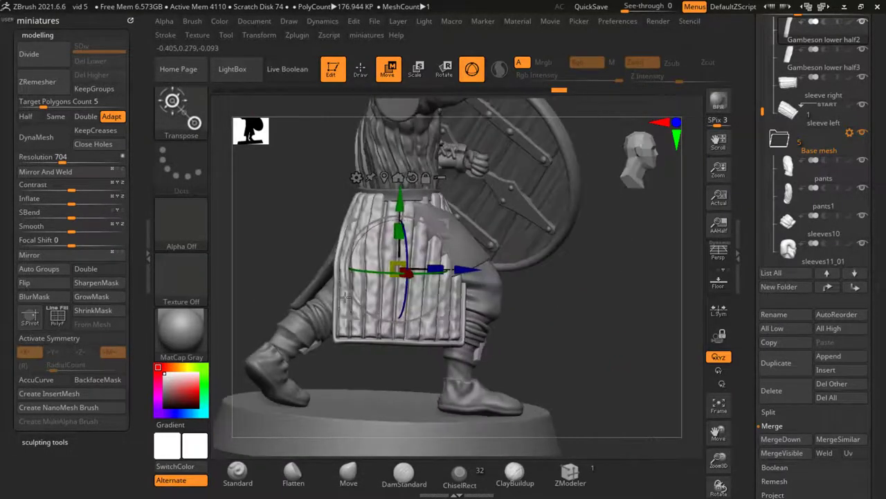
left_click_drag(463, 272, 478, 275)
key("q")
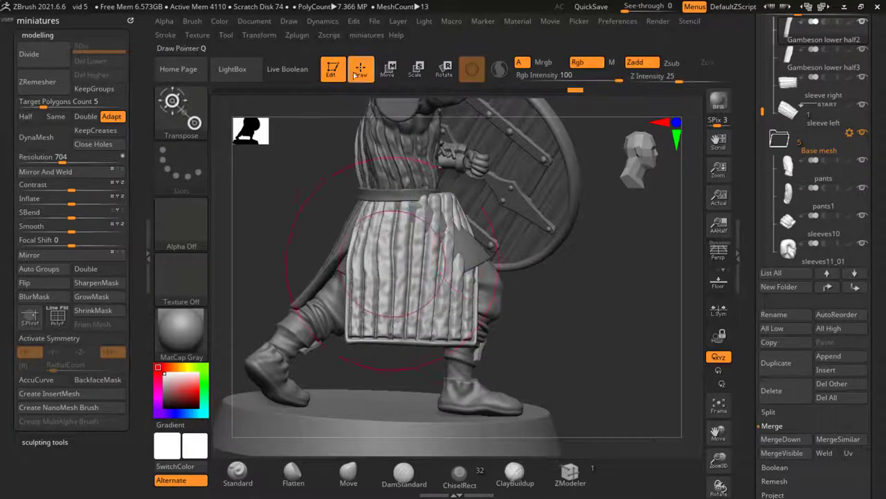
Wrap the lower gambeson panel around the hip with the Move brush, drawing its front edge toward the belt knot
mouse_move(436, 217)
left_mouse_down()
mouse_move(515, 284)
mouse_move(484, 290)
left_mouse_up()
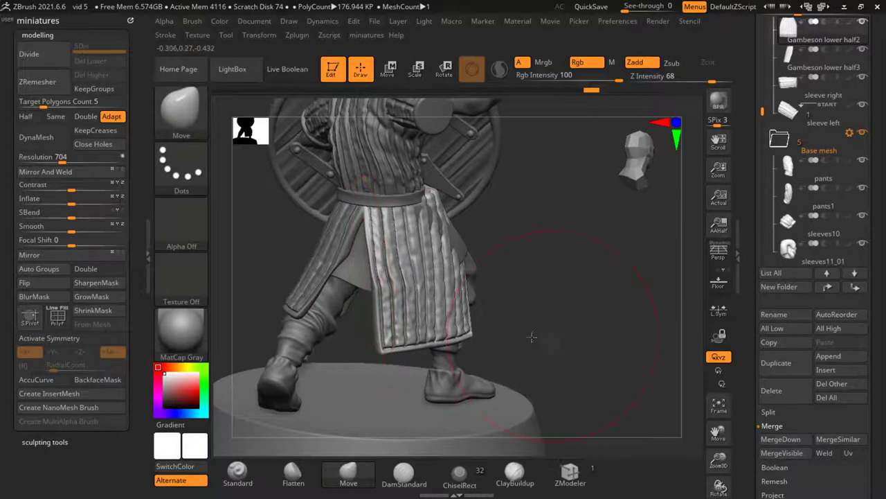
mouse_move(532, 337)
left_mouse_down()
mouse_move(548, 304)
mouse_move(529, 305)
left_mouse_up()
scroll(416, 242, "up", 3)
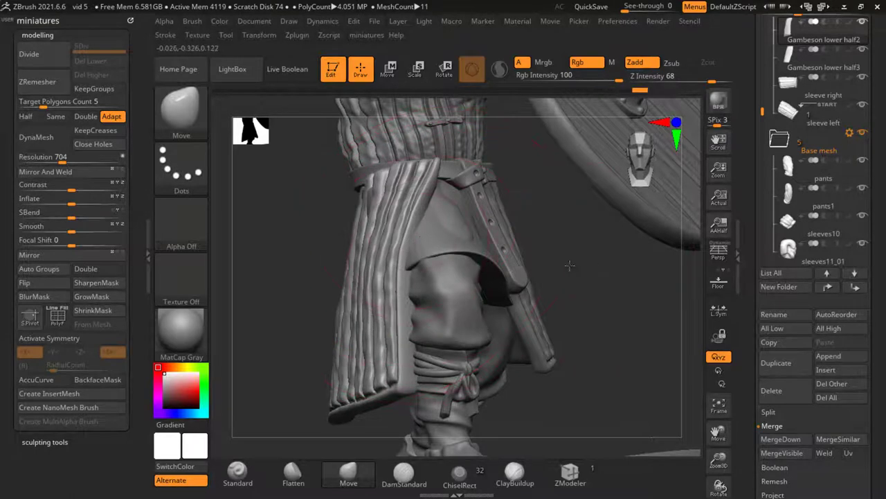
left_click_drag(569, 265, 483, 175)
key("bracketright")
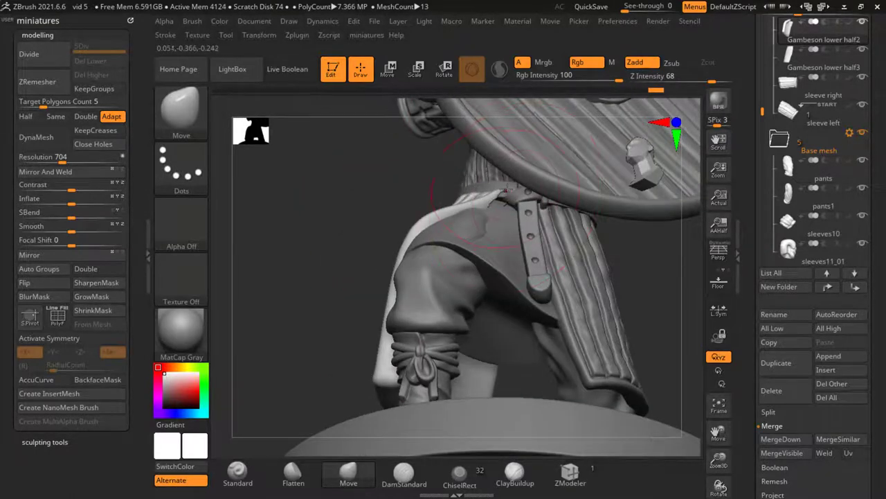
key("bracketright")
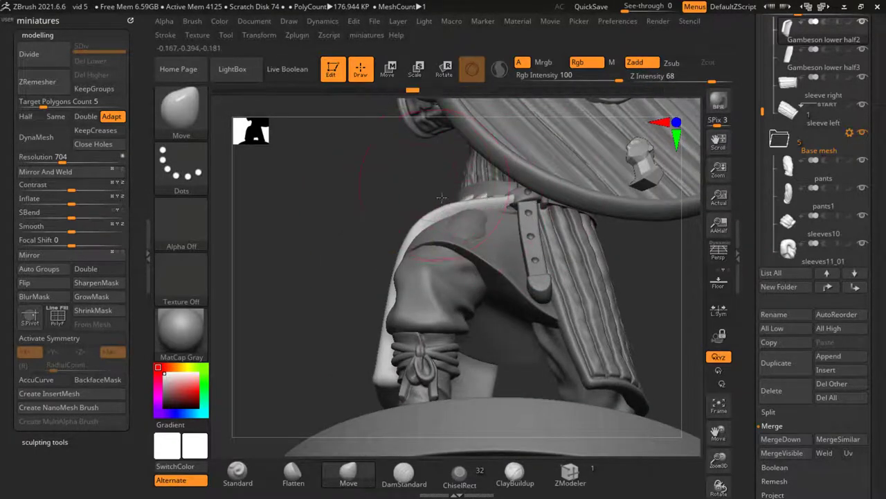
Pull the gambeson panel's quilted strips toward the belt using the Move brush with BackfaceMask, and turn BackfaceMask off
right_click_drag(441, 197, 305, 411)
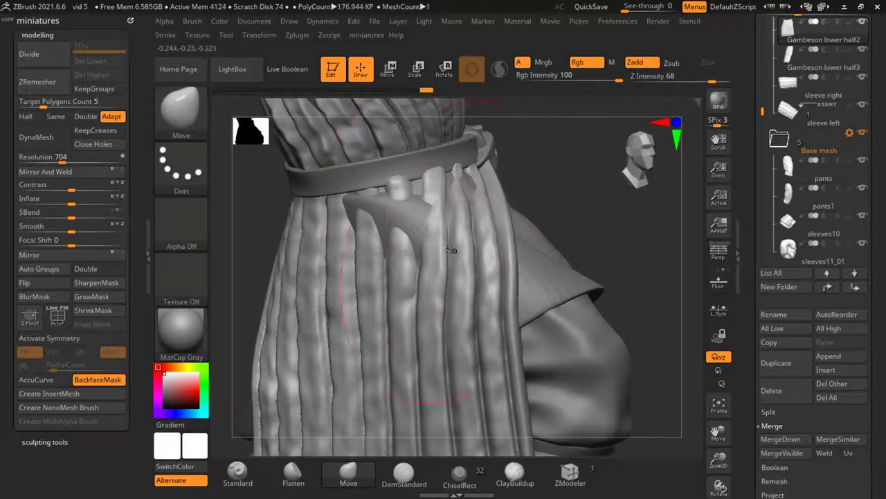
key("s")
left_click_drag(433, 249, 414, 250)
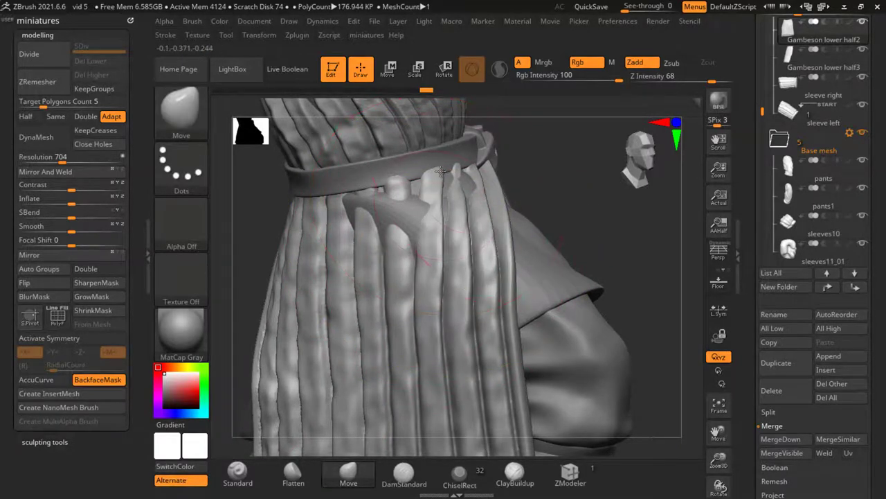
left_click(120, 379)
Alternate between the PM3D_Cylinder3D1 and Gambeson lower half2 subtools, shaping them so the gambeson covers the apron below the belt
left_click(333, 232, "alt")
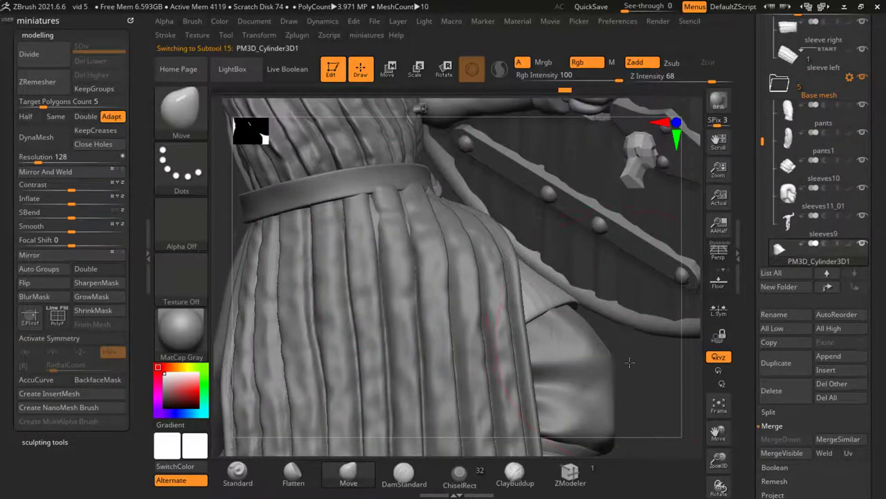
left_click(411, 145, "alt")
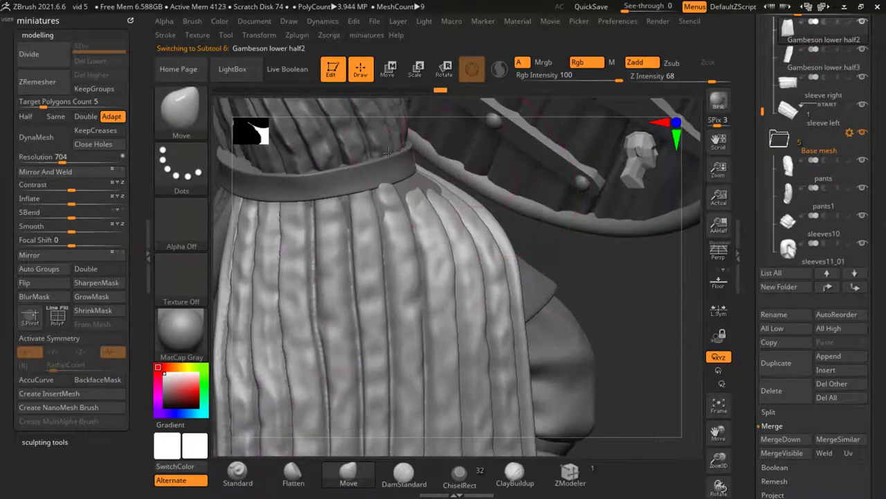
right_click_drag(372, 163, 471, 191)
left_click(480, 194, "alt")
left_click(534, 200, "alt")
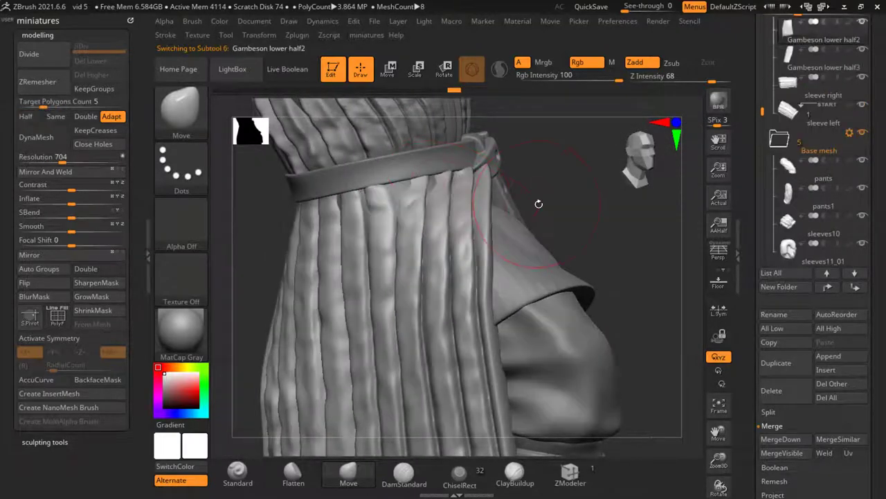
right_click_drag(534, 200, 509, 205)
key("s")
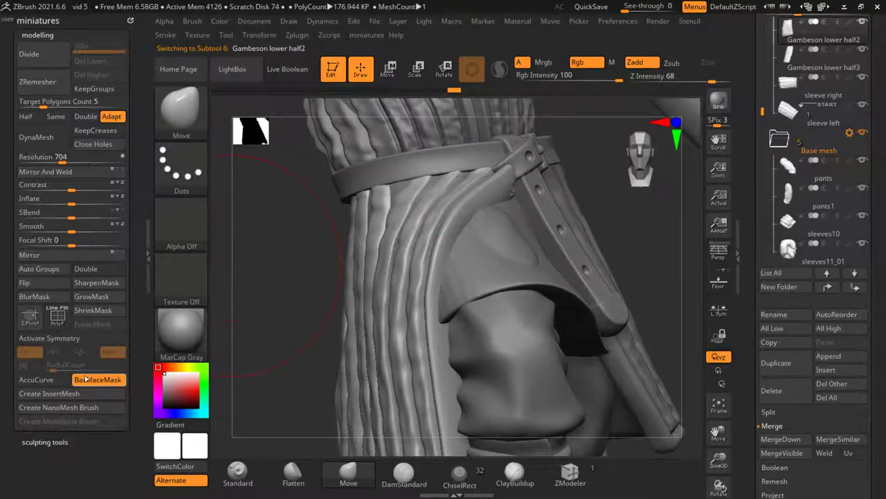
Reshape the gambeson panel's lower hem with the Move brush so it flares backward, checking the silhouette against the whole figure
key("ctrl+shift+f")
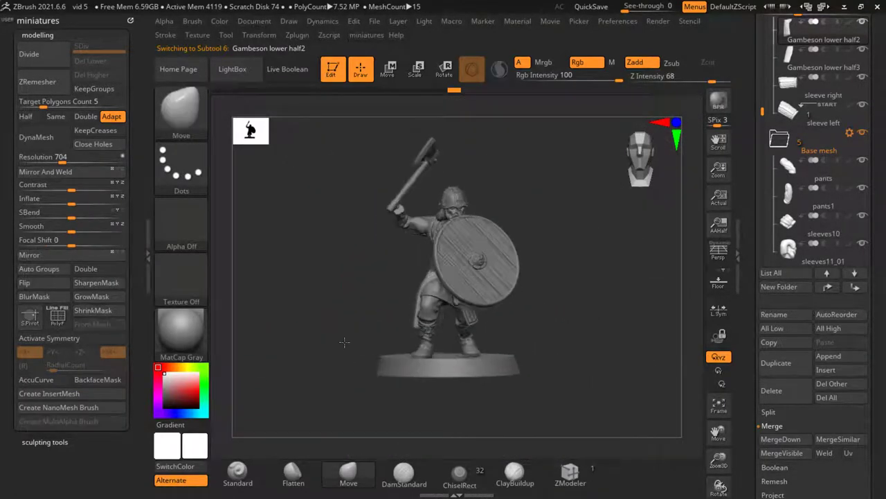
scroll(414, 311, "up", 3)
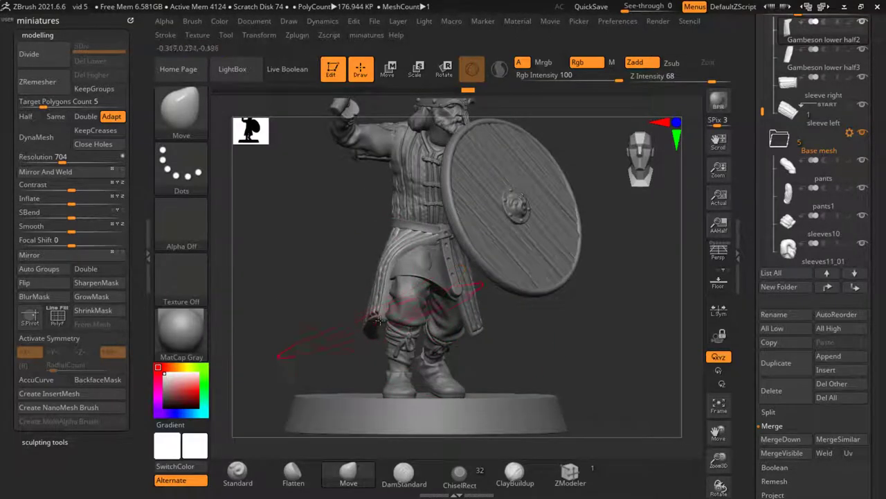
right_click_drag(387, 279, 406, 273)
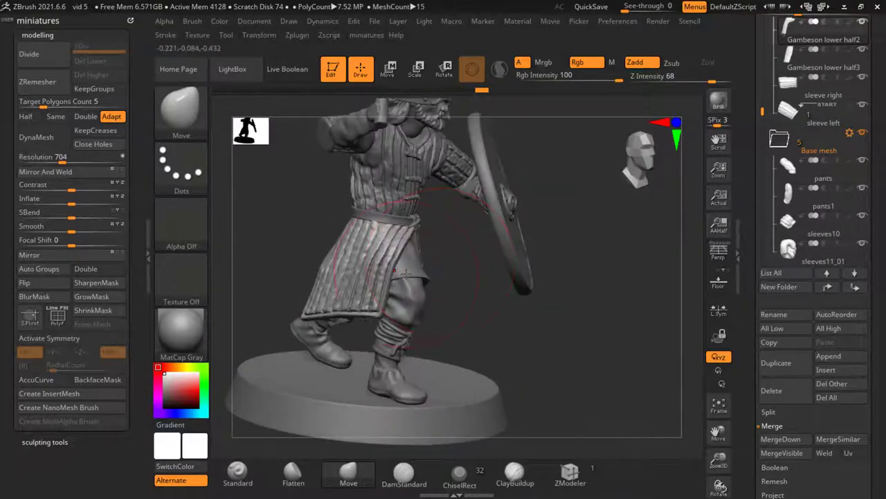
key("ctrl+shift+f")
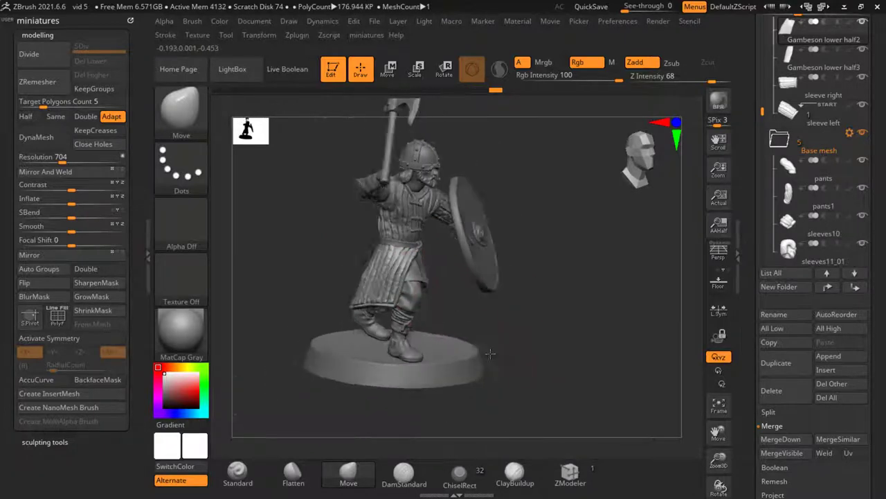
key("ctrl+shift+f")
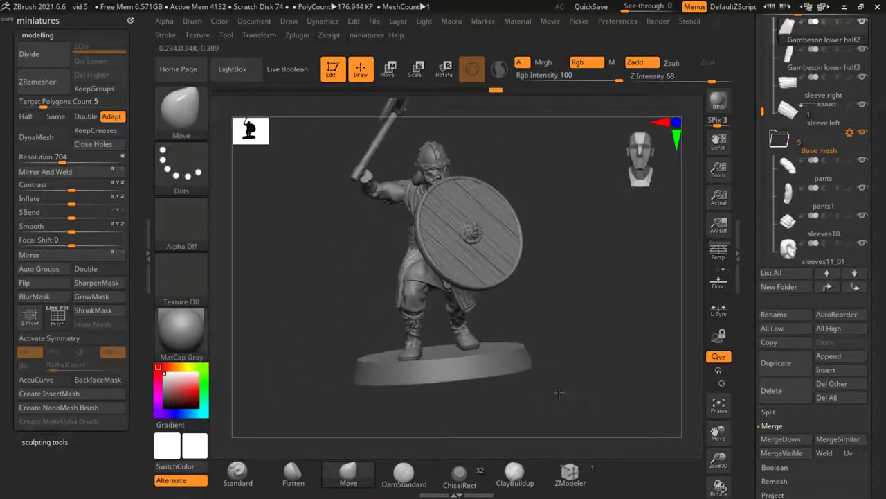
Refine the gambeson panel's side profile and rear lower corner with the Move brush so it follows the back leg
right_click_drag(350, 315, 388, 320)
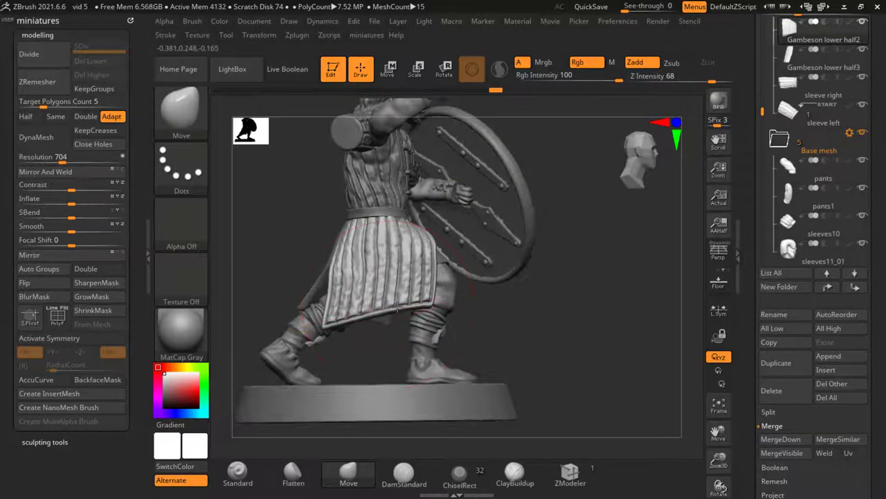
right_click_drag(393, 268, 347, 270, "ctrl")
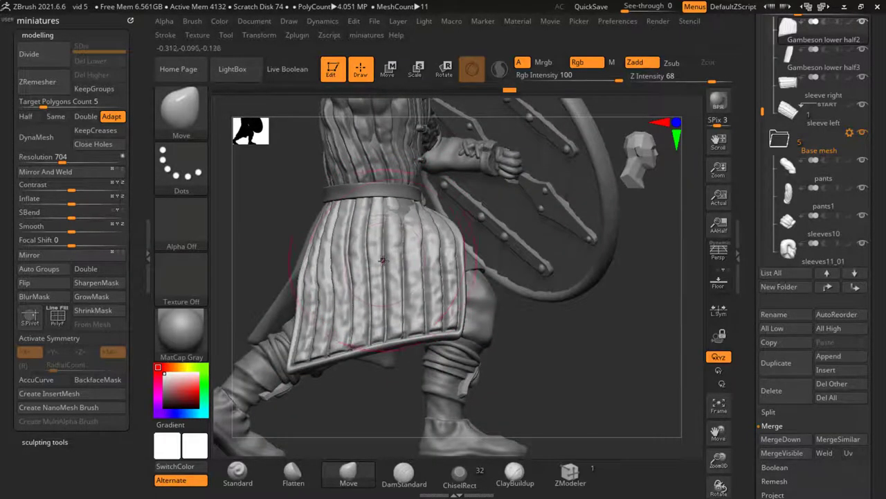
key("ctrl+shift+f")
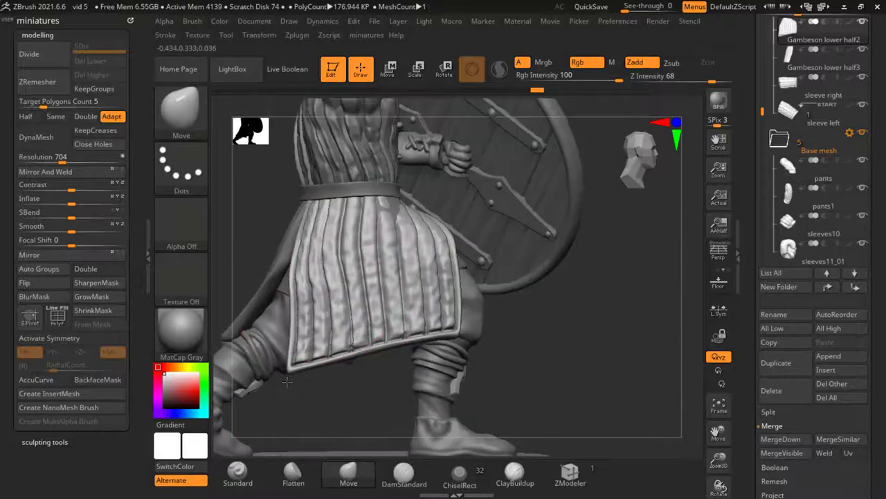
left_click_drag(246, 297, 286, 370, "ctrl+shift")
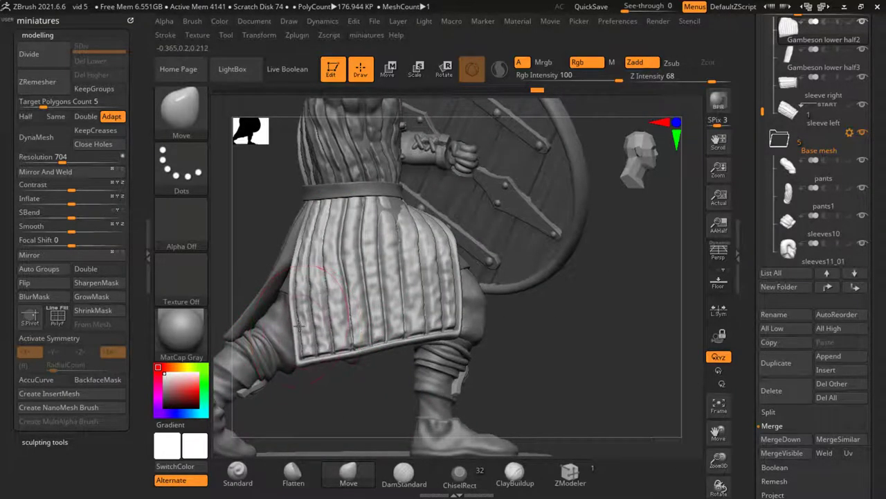
key("ctrl+shift+f")
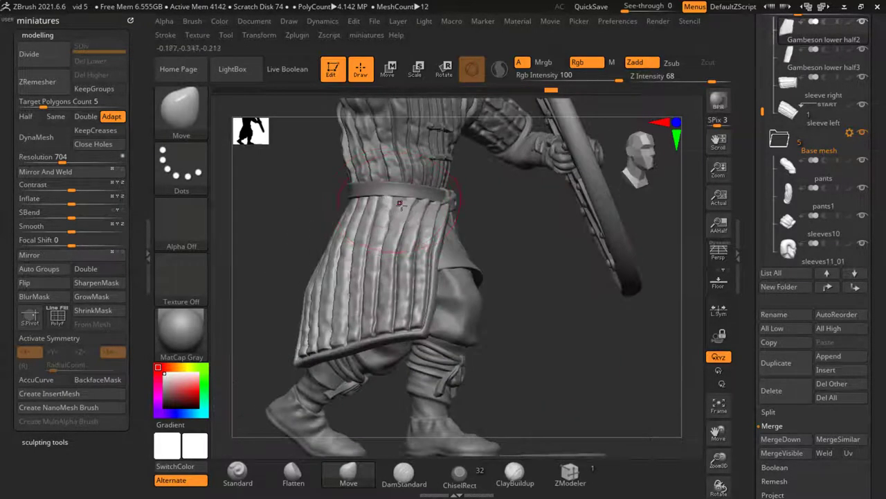
Select the sleeves9 and pants subtools and tuck the geometry poking through below the belt beneath the gambeson panel
scroll(399, 187, "up", 5)
left_click(399, 187, "alt")
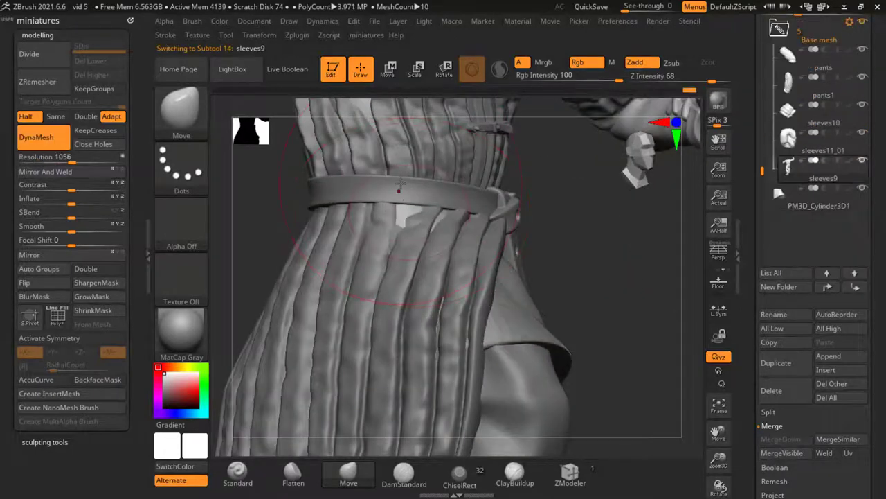
left_click(402, 223, "alt")
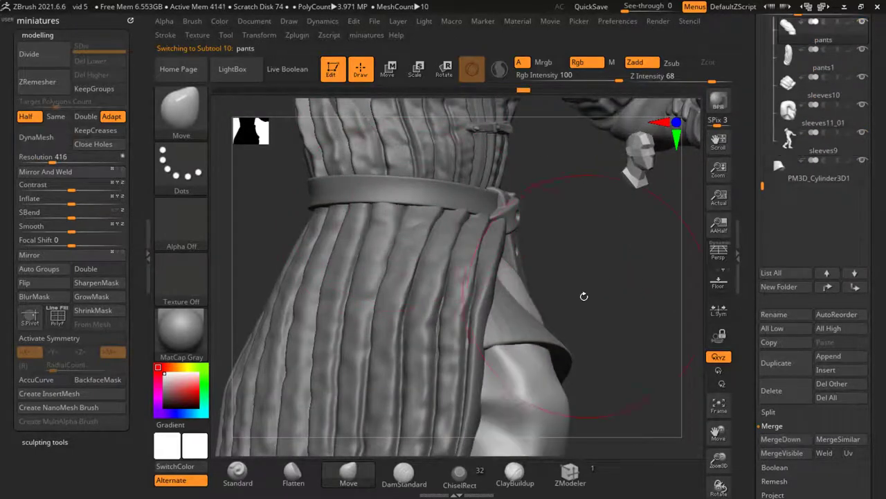
Alternate between the PM3D_Cylinder3D1 and pants subtools to fit the apron over the front thigh
left_click_drag(584, 296, 488, 260)
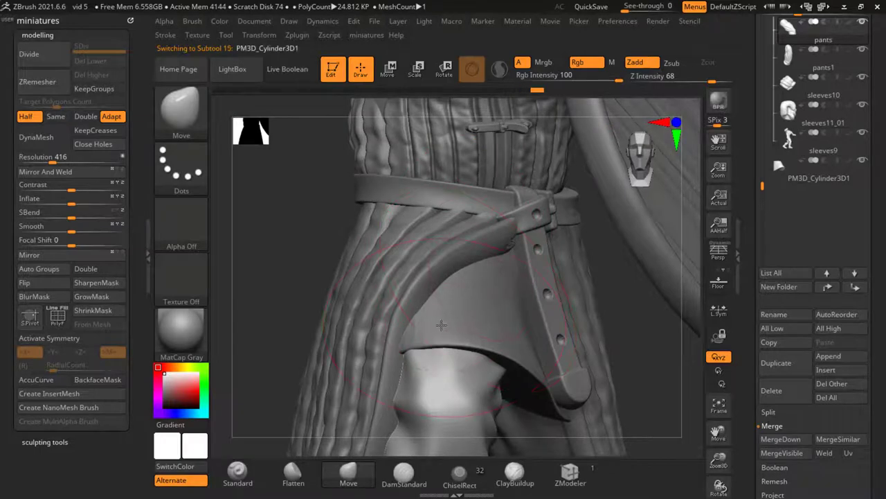
scroll(283, 330, "down", 5)
scroll(405, 323, "up", 2)
left_click(421, 331, "alt")
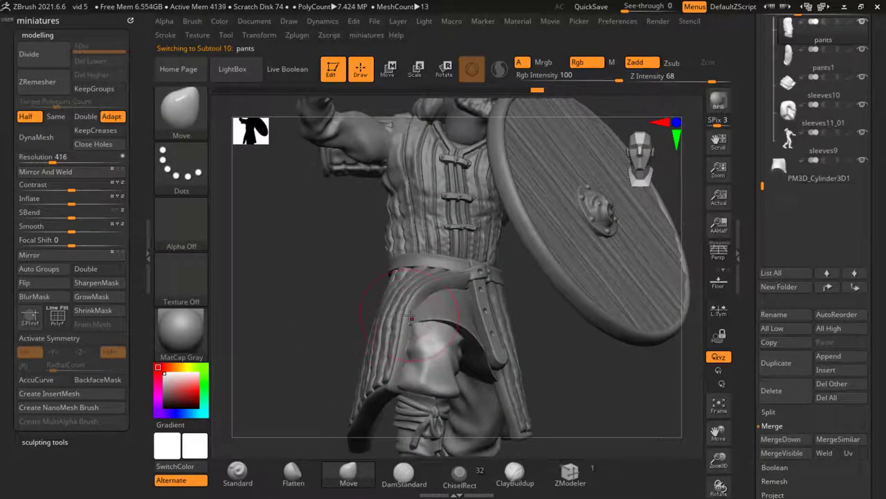
scroll(416, 324, "up", 2)
scroll(372, 286, "down", 5)
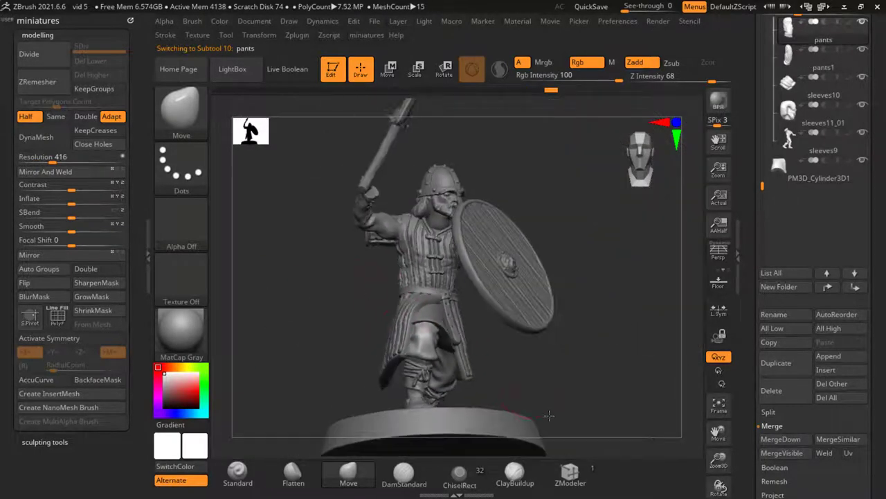
Select the Gambeson lower half2 subtool and adjust its front edge below the belt with the Move brush, checking the whole figure
left_click_drag(547, 387, 479, 350)
scroll(416, 292, "up", 4)
scroll(415, 292, "up", 3)
left_click(457, 305, "alt")
key("s")
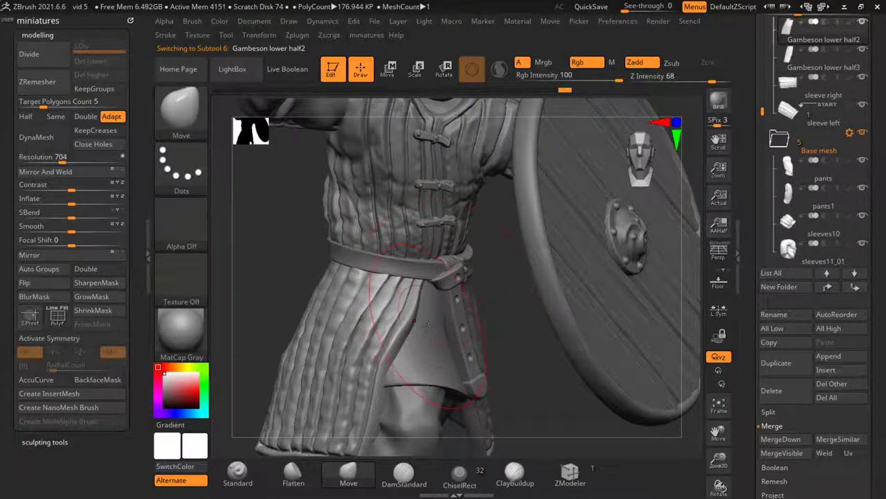
scroll(510, 398, "down", 4)
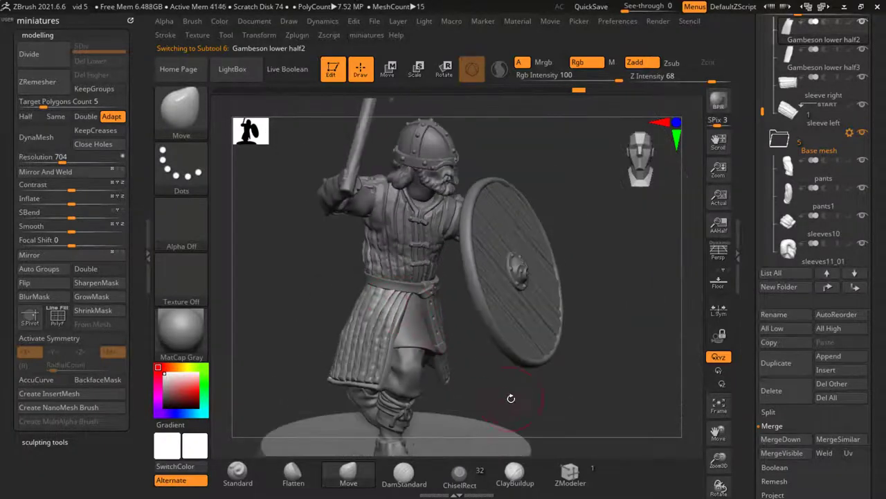
scroll(510, 398, "up", 3)
left_click_drag(511, 398, 409, 271)
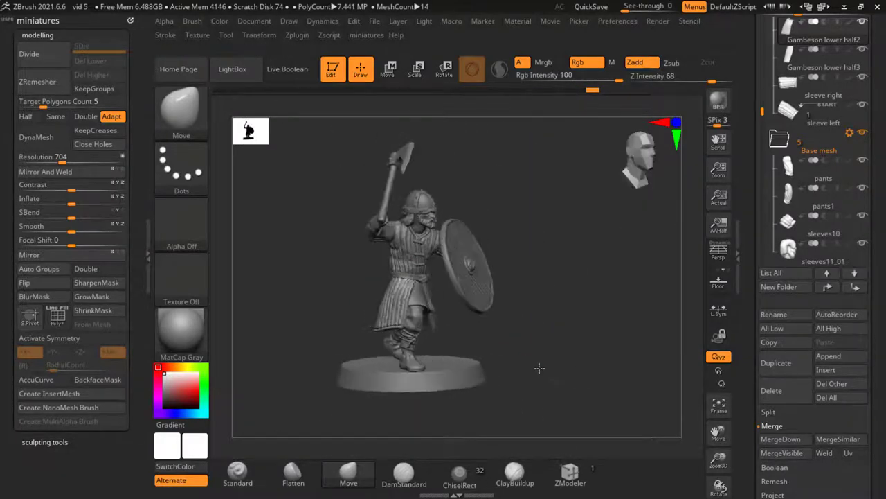
Create a subtool folder named weapons containing the shield and the axe, and hide the folder
left_click_drag(539, 368, 484, 306)
left_click(485, 305, "alt")
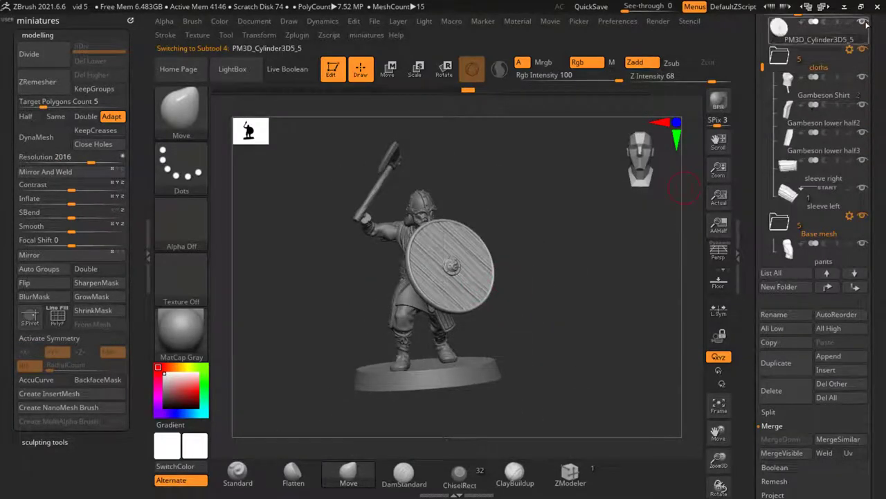
left_click(777, 287)
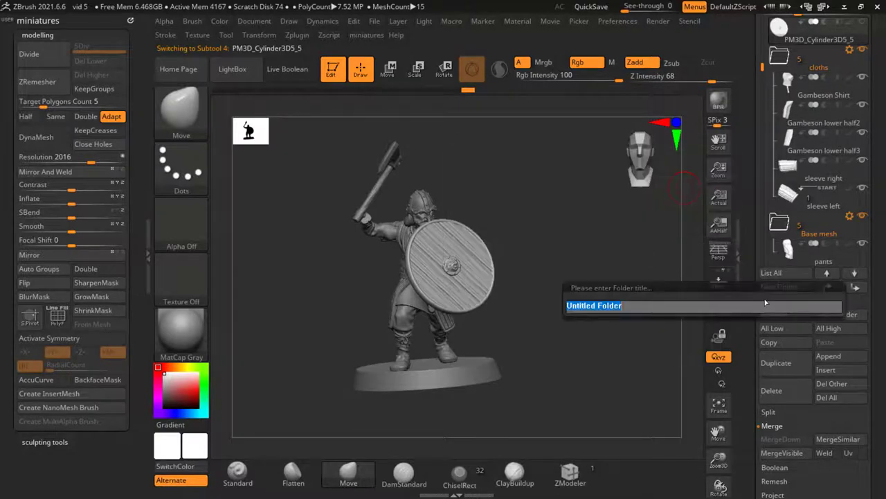
type("weapons")
key("Return")
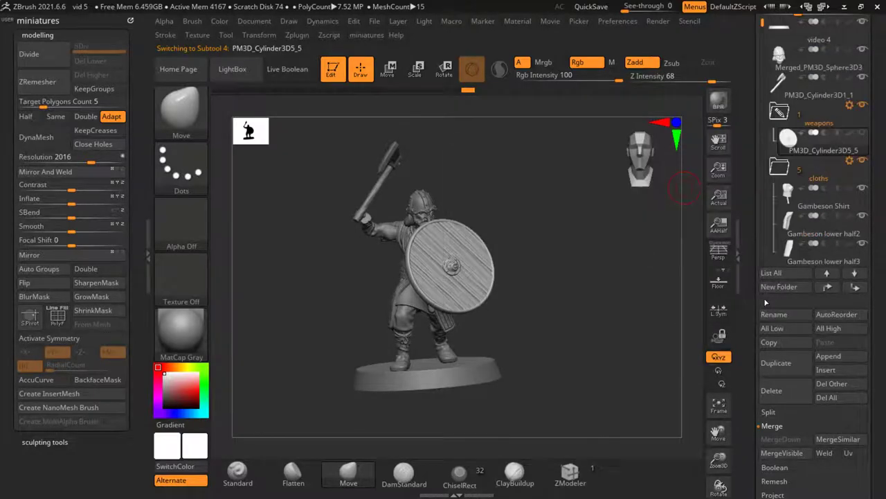
left_click_drag(831, 114, 842, 92)
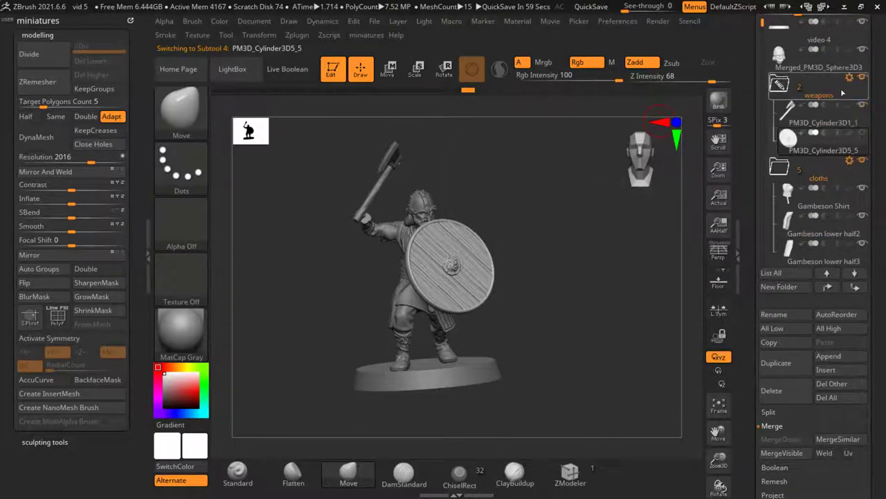
left_click(862, 77)
Select the Gambeson Shirt subtool and move the Merged_PM3D_Sphere3D3 head into the hidden weapons folder
left_click(381, 293, "alt")
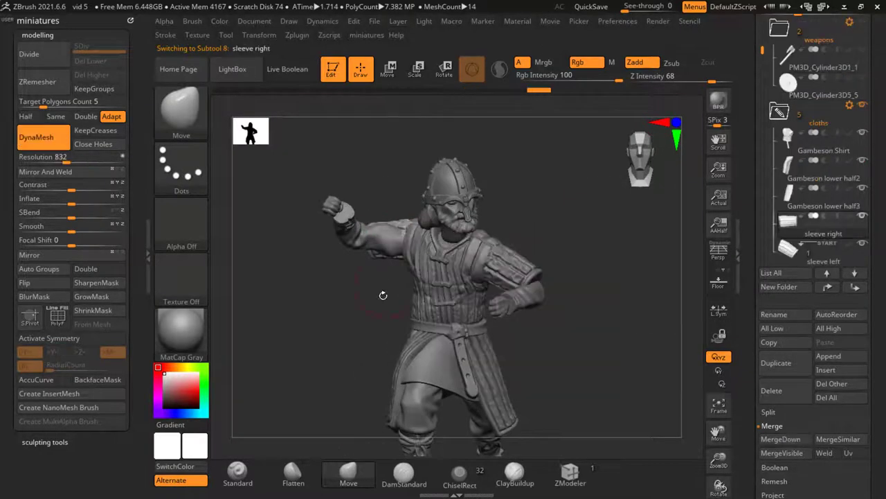
left_click_drag(382, 293, 363, 295)
left_click_drag(557, 337, 387, 388)
left_click(415, 367, "alt")
left_click_drag(509, 342, 520, 263)
scroll(796, 97, "up", 4)
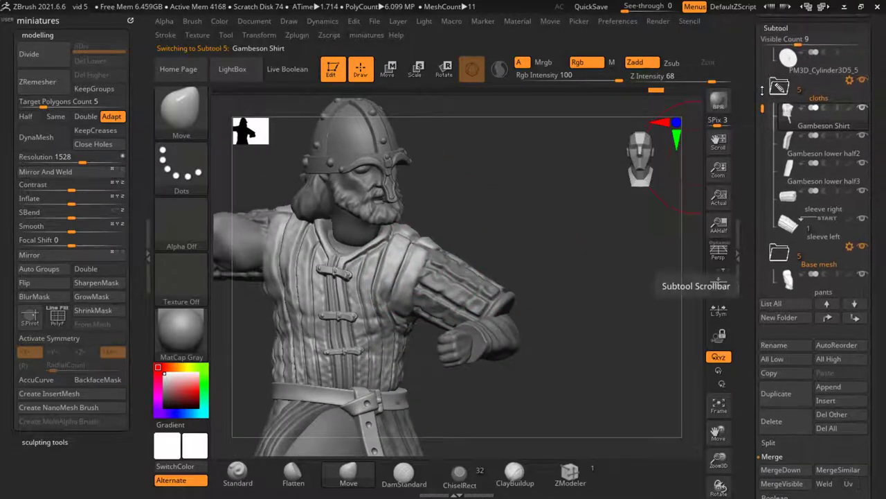
left_click_drag(802, 99, 841, 90)
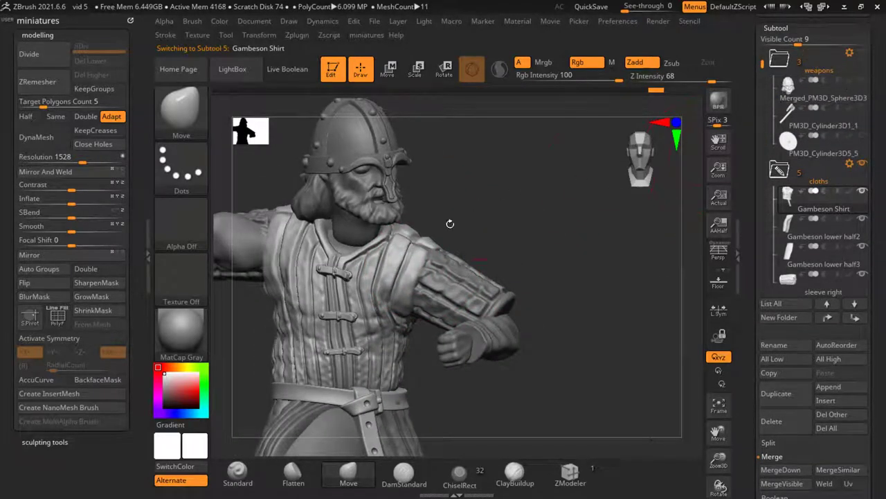
Reshape the Gambeson Shirt's back and sides above the belt with the Move brush so the torso tapers smoothly into the waist
left_click(406, 277, "ctrl+shift")
left_click_drag(406, 276, 468, 294)
scroll(468, 294, "up", 3)
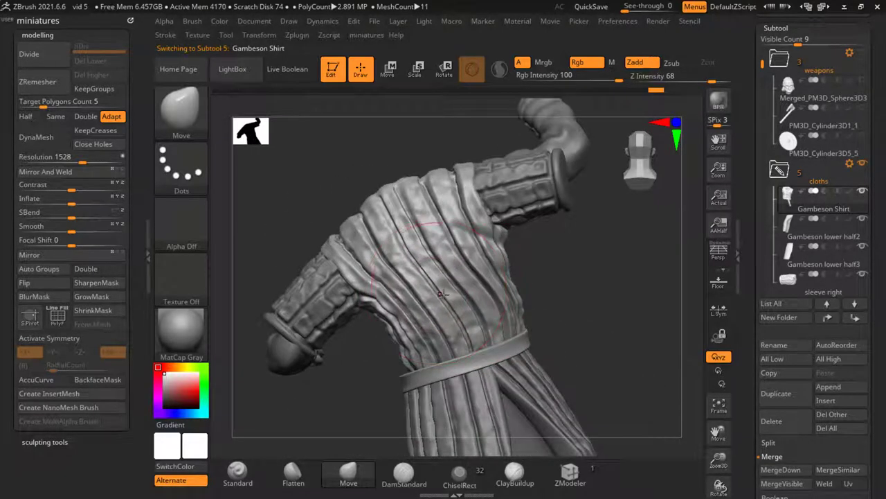
left_click_drag(551, 289, 502, 301)
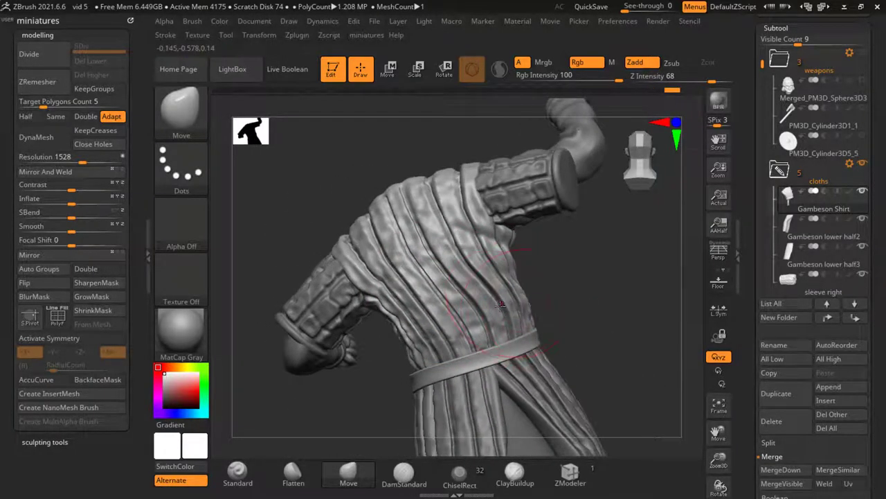
left_click_drag(541, 254, 518, 287)
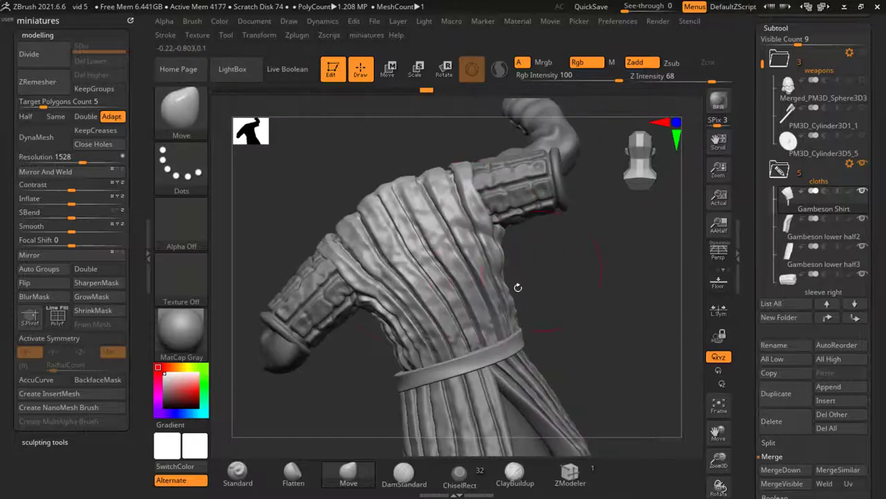
left_click_drag(354, 334, 400, 315)
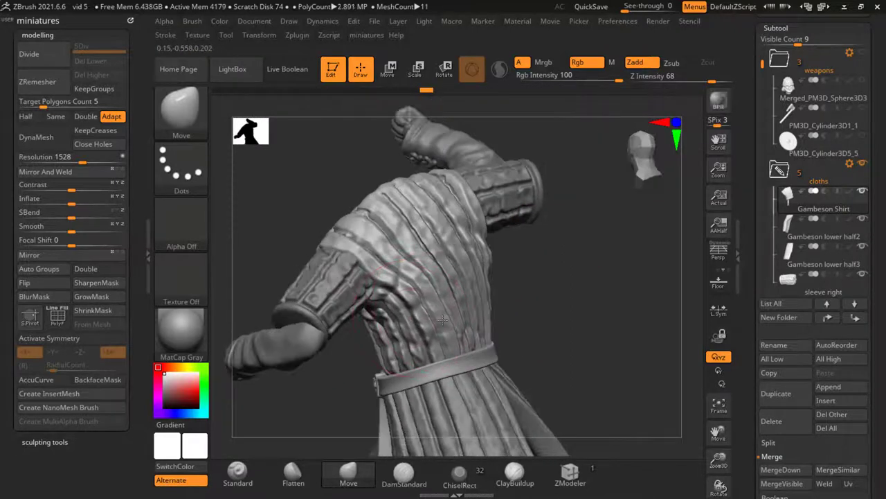
left_click_drag(435, 280, 459, 292)
key("s")
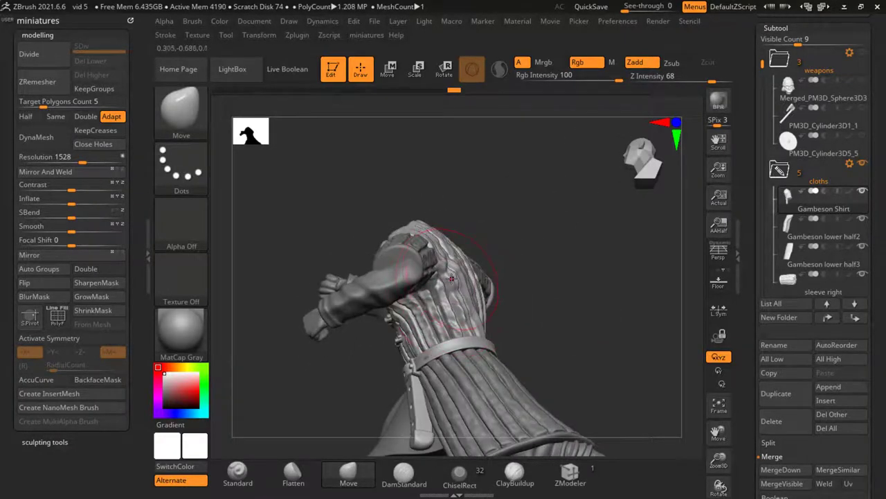
Refine the Gambeson Shirt's front and both side contours between the armpits and the belt with the Move brush
left_click_drag(525, 312, 385, 249)
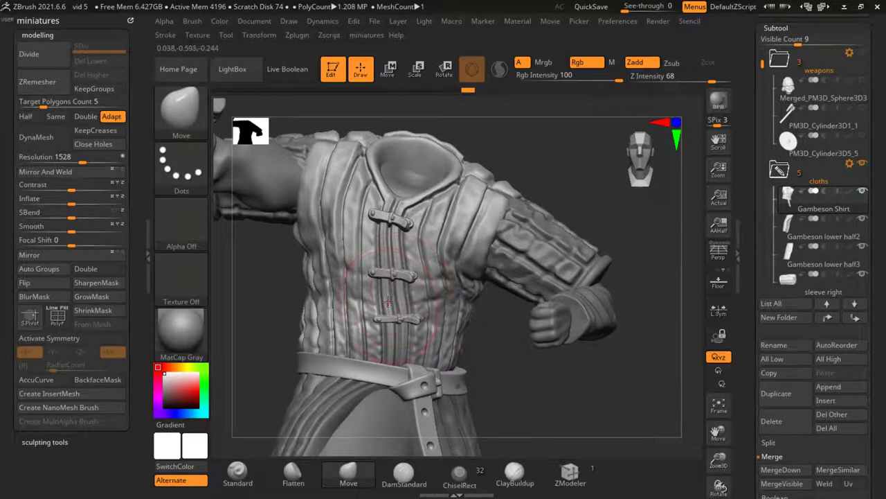
left_click_drag(298, 280, 302, 295)
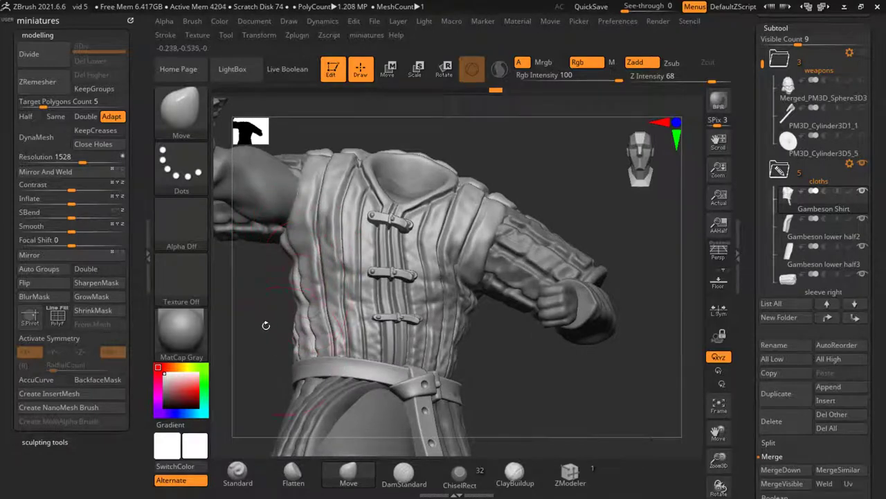
left_click_drag(266, 325, 280, 365)
left_click_drag(487, 363, 481, 337)
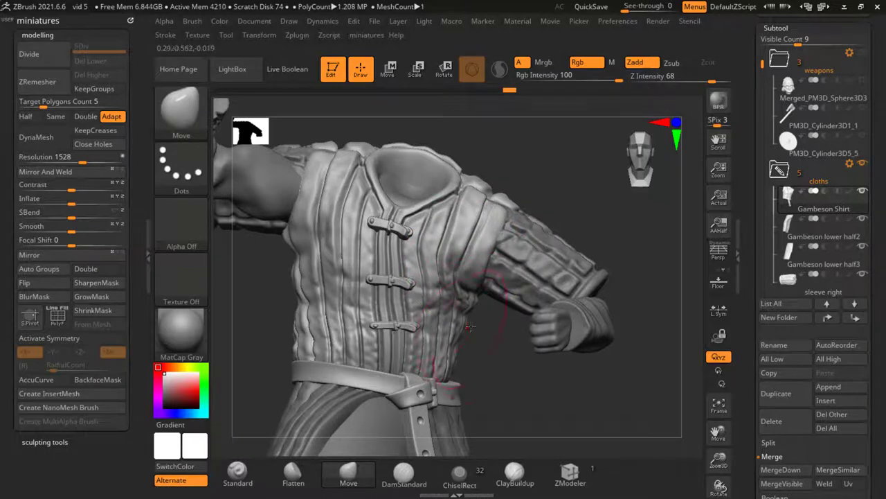
Fit the Gambeson Shirt's armhole and the sleeve left subtool together at the shoulder with the Move brush
right_click_drag(406, 298, 406, 271, "ctrl")
left_click(451, 255, "alt")
right_click_drag(413, 381, 379, 212)
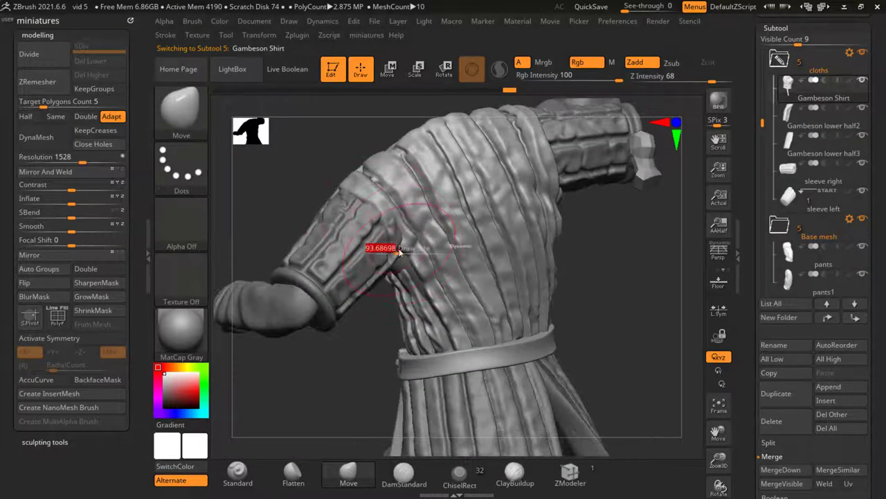
left_click(392, 241, "alt")
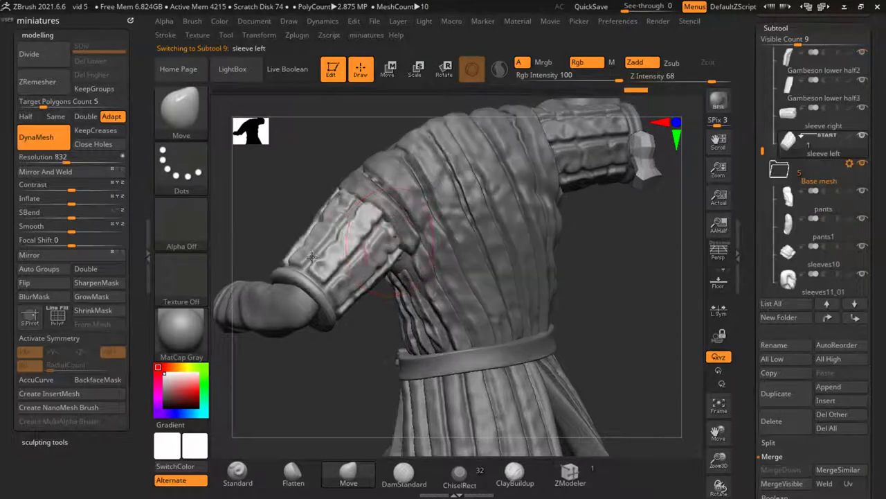
right_click_drag(392, 241, 326, 182)
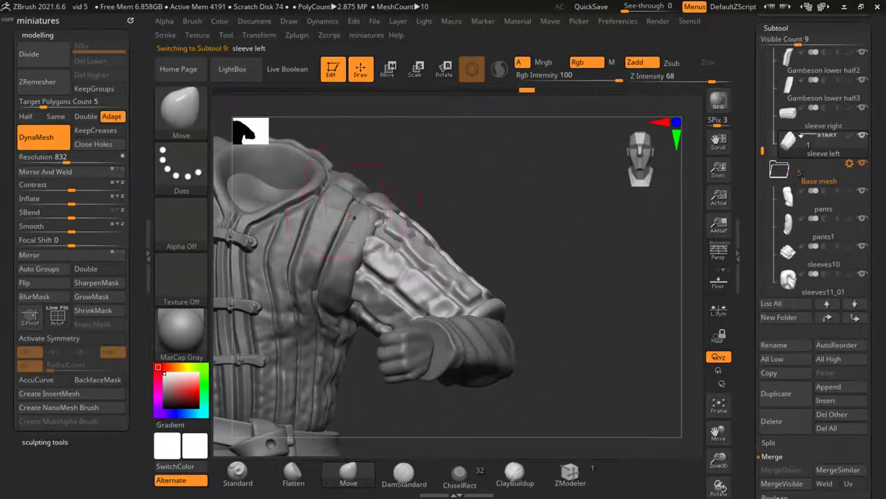
key("f")
Hide the Base mesh folder and move the PM3D_Cylinder3D1 apron into it
left_click(862, 163)
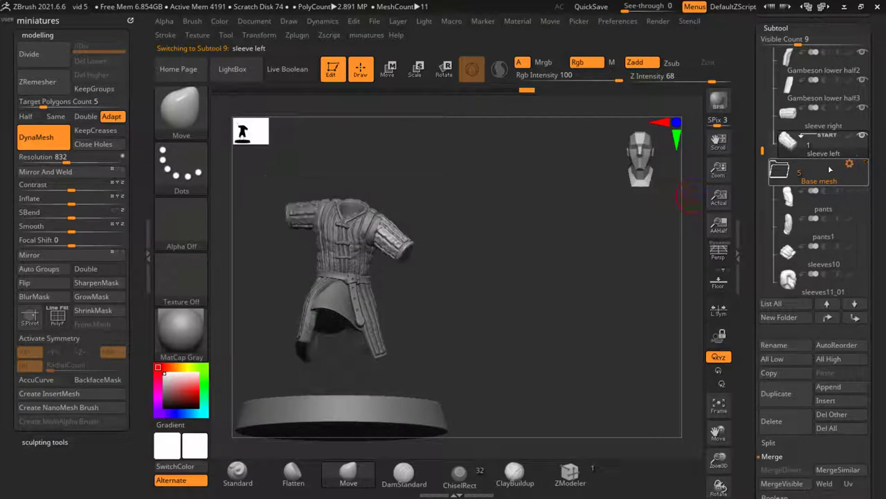
left_click(320, 320, "alt")
left_click_drag(769, 233, 775, 250)
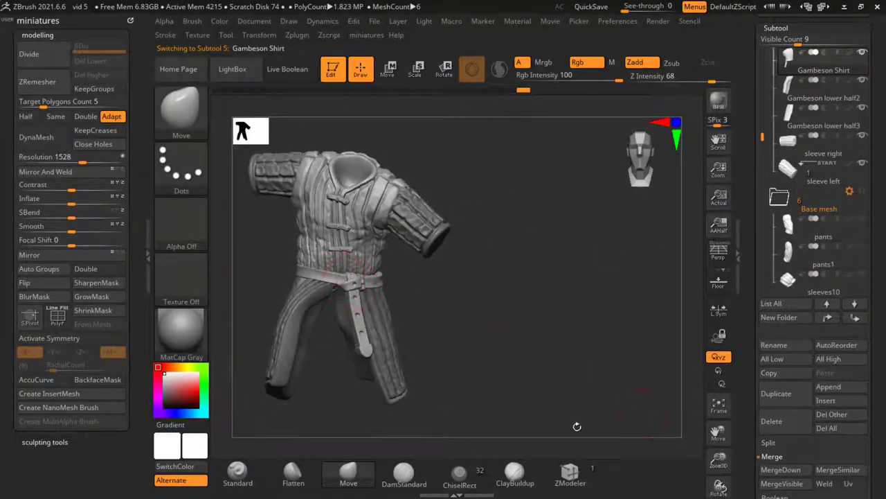
Auto-group the Gambeson Shirt and split the belt band and the hanging strap with its buckle into separate subtools
left_click(39, 269)
left_click(315, 270, "ctrl+alt+shift")
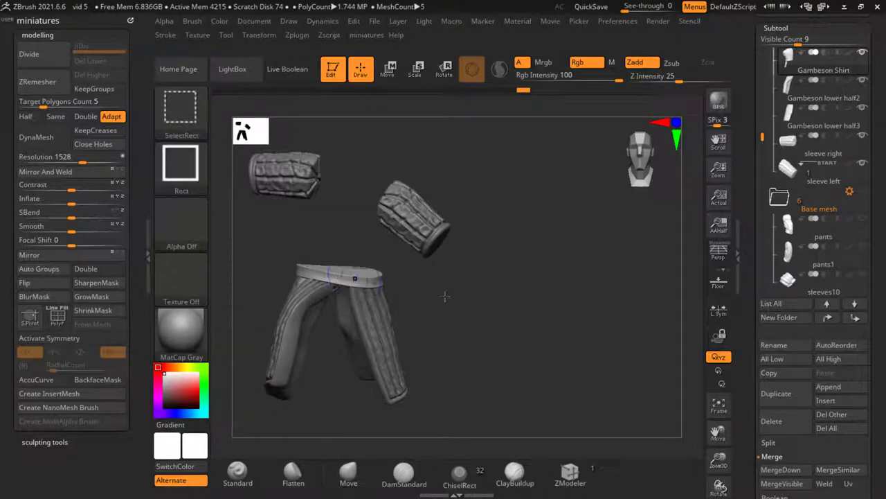
left_click(769, 442)
left_click(777, 455)
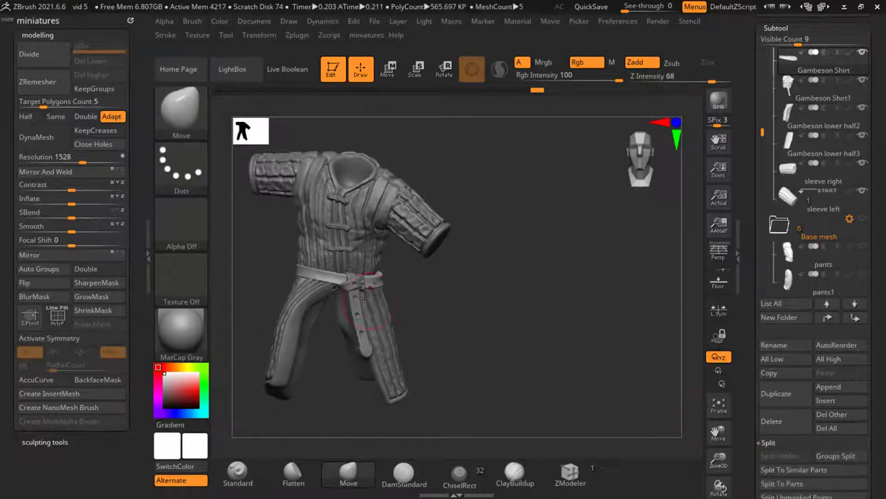
left_click(361, 296, "alt")
left_click(360, 303, "ctrl+alt+shift")
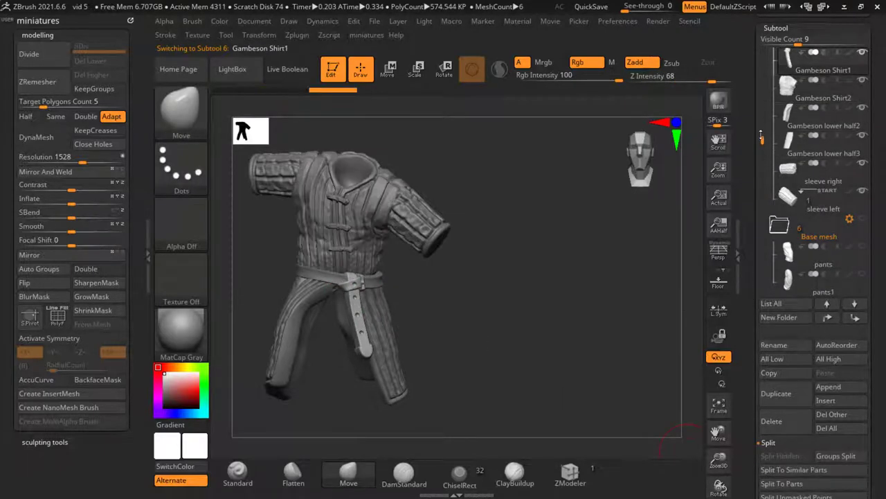
Merge the belt band subtool down with the hanging strap subtool, Gambeson Shirt1
scroll(783, 115, "up", 2)
left_click(787, 86)
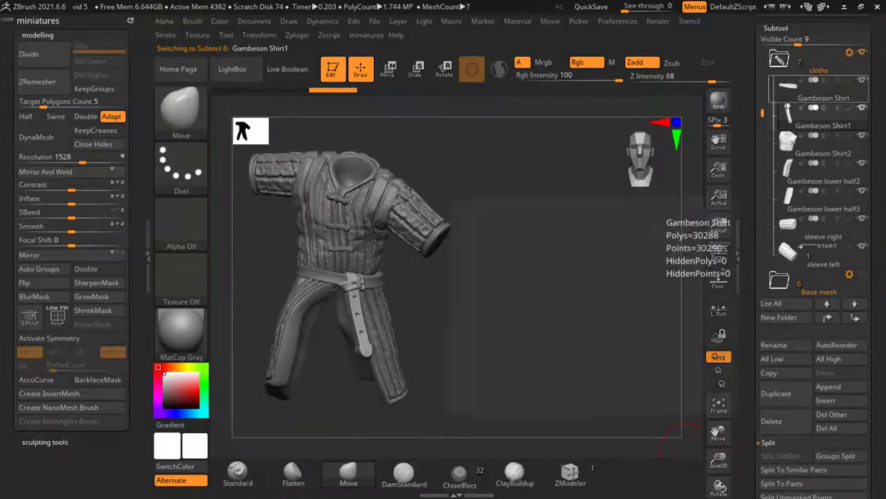
scroll(774, 401, "down", 4)
left_click(773, 407)
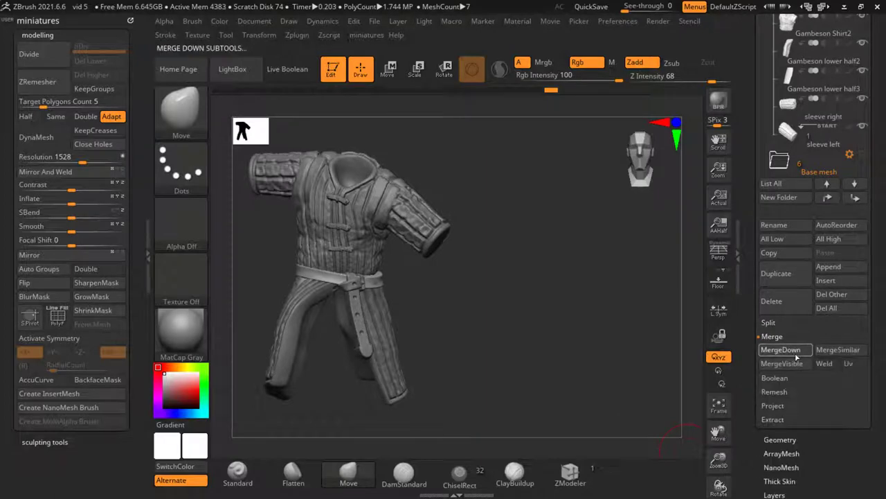
left_click(797, 356)
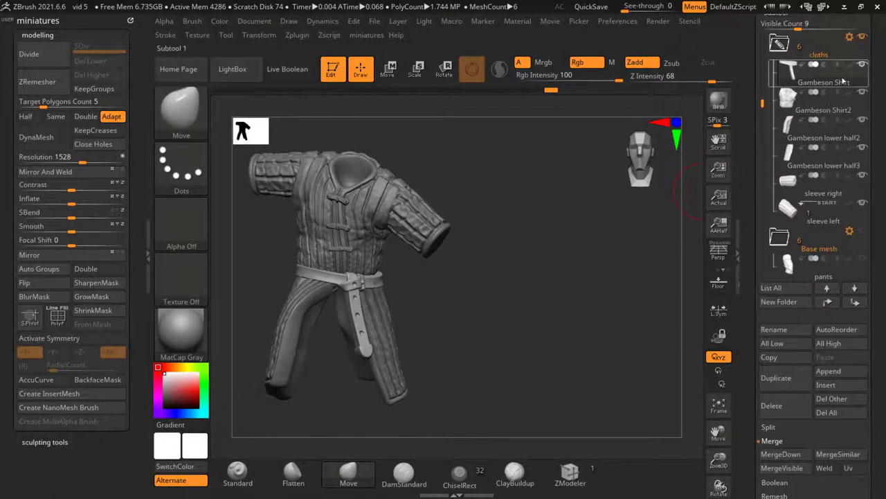
Hide the belt and fit the upper edge of Gambeson lower half3 against the shirt's waist with the Move brush
left_click(367, 239, "alt")
left_click_drag(421, 317, 394, 298)
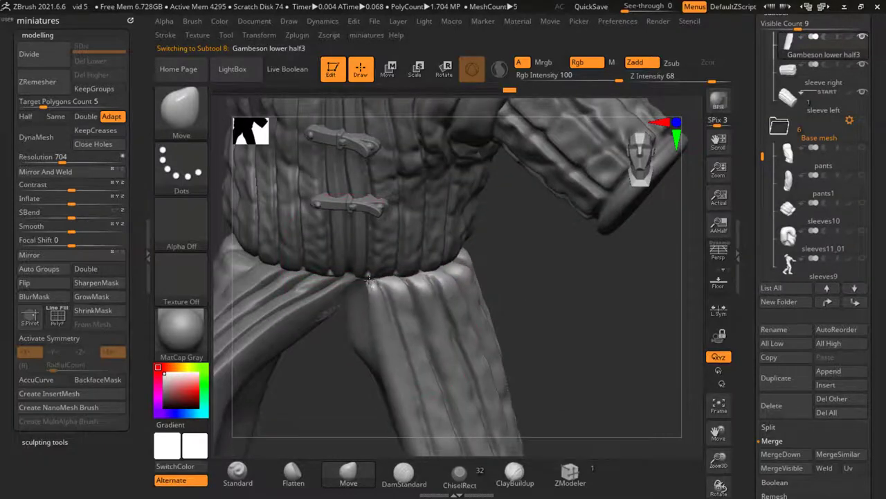
left_click_drag(554, 294, 530, 267)
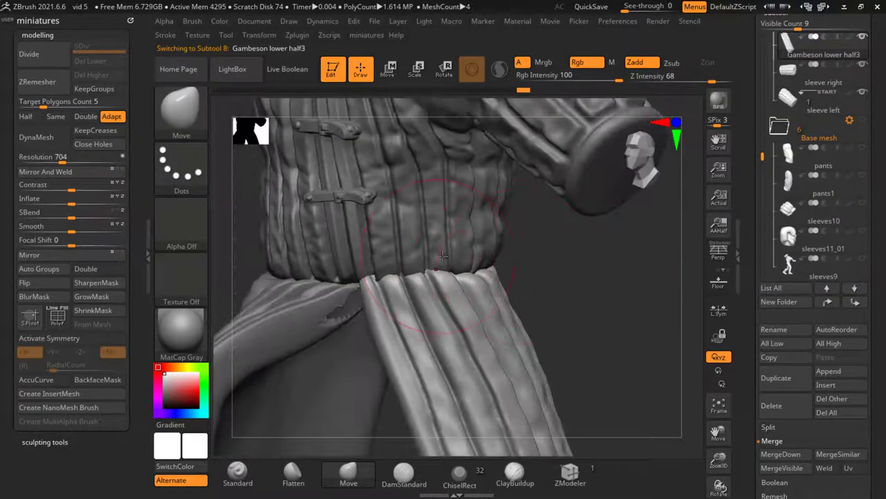
left_click_drag(484, 298, 429, 304)
key("f")
key("f")
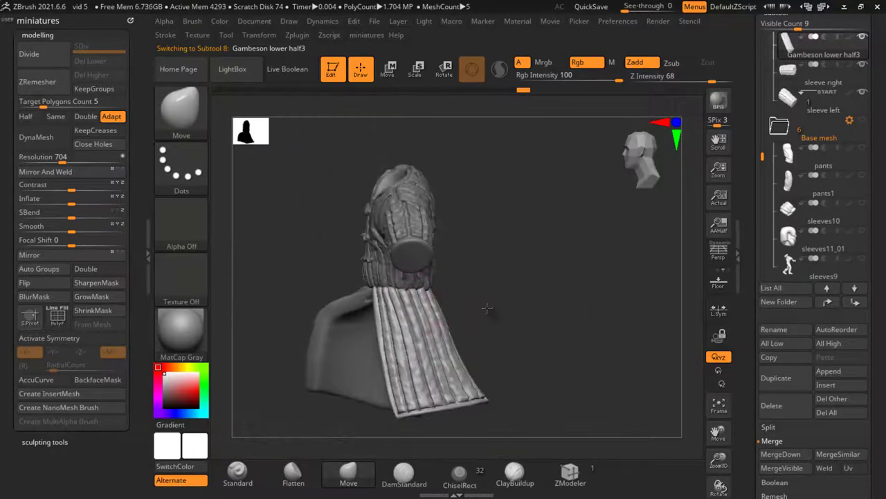
Show the Base mesh folder and reposition the sleeve right subtool with the transform gizmo so it follows the raised arm
left_click_drag(487, 309, 752, 228)
key("f")
left_click(470, 251, "alt")
left_click_drag(526, 291, 326, 360)
left_click(333, 208, "alt")
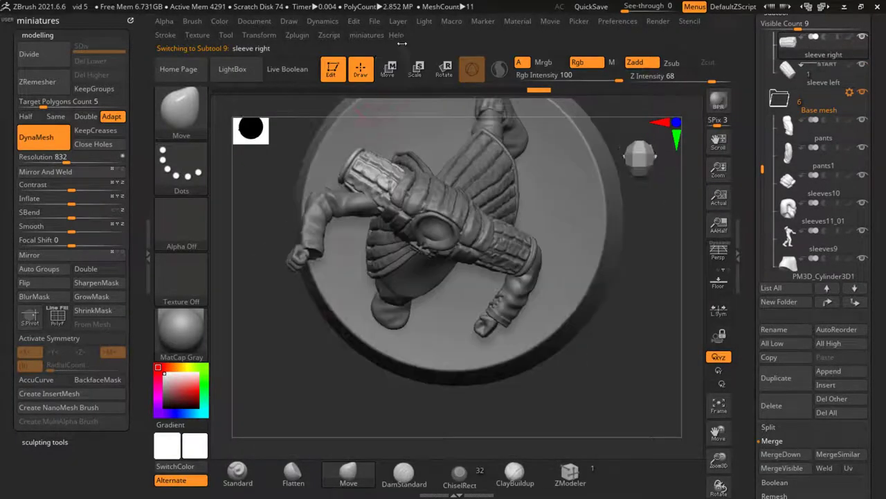
left_click(388, 68)
left_click_drag(410, 231, 447, 236, "ctrl")
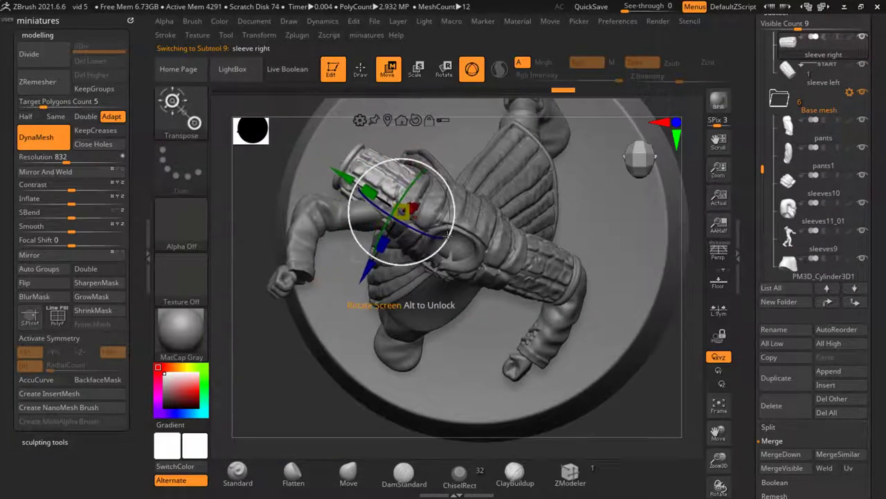
left_click(359, 67)
Reshape the shoulder end and underside of the sleeve right subtool with the Move brush to meet the armhole
left_click_drag(262, 389, 295, 257)
key("s")
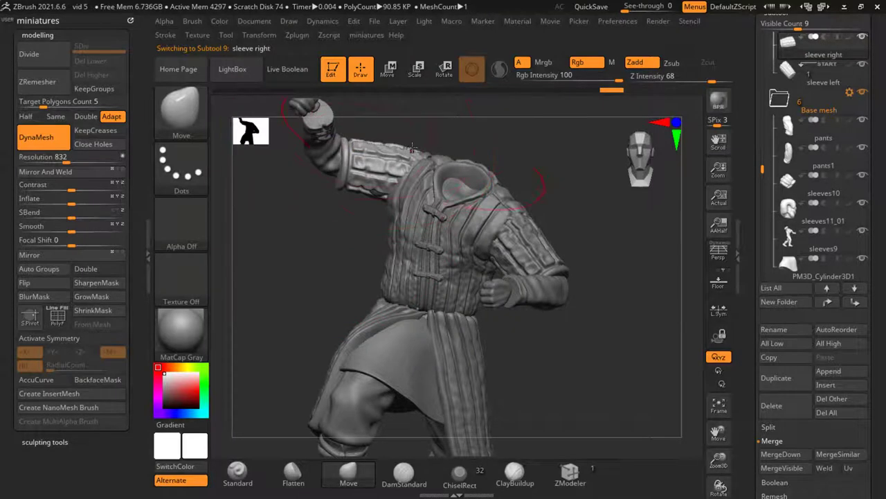
scroll(413, 148, "up", 5)
key("s")
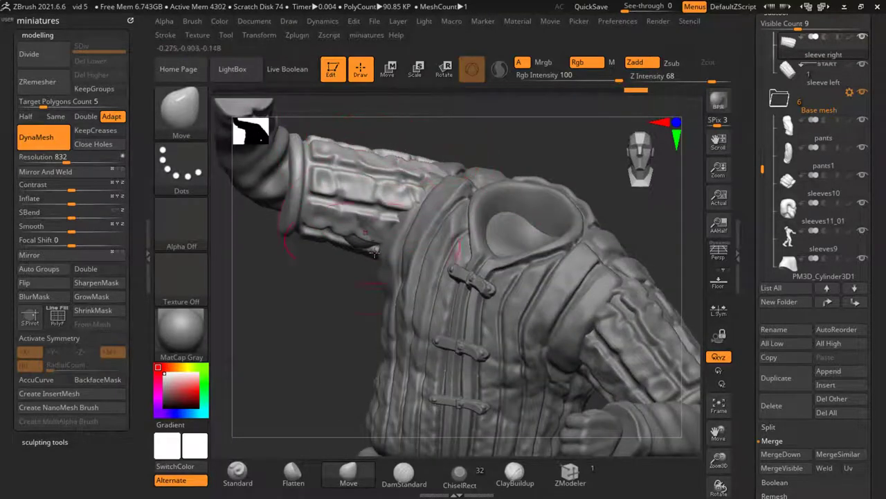
key("f")
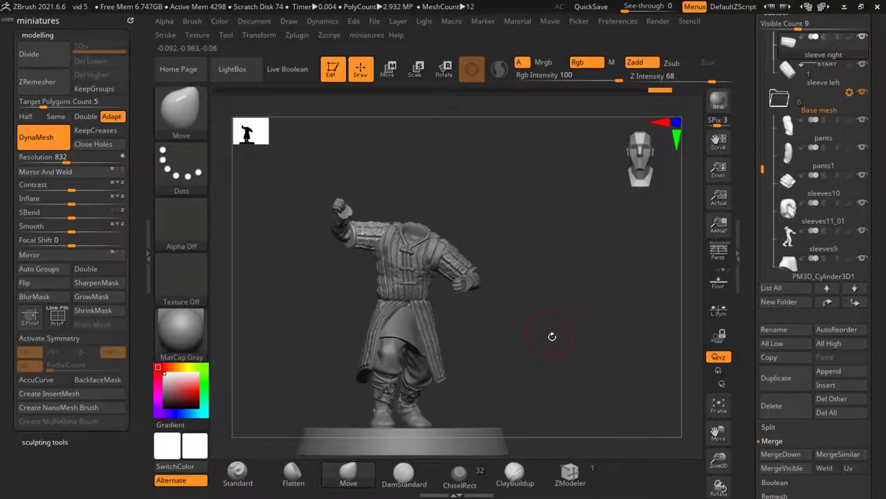
Fit the armhole edge of Gambeson Shirt2 and the sleeve right subtool together from above with the Move brush
left_click(324, 322, "alt")
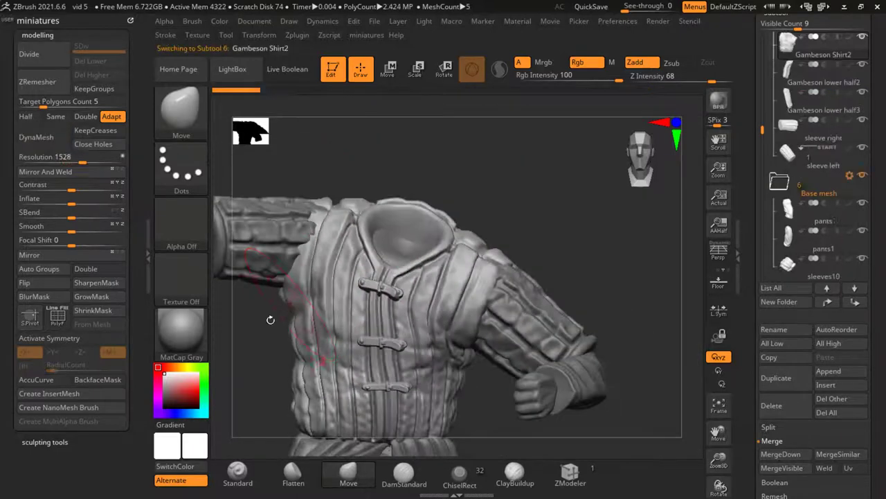
left_click_drag(394, 168, 424, 337)
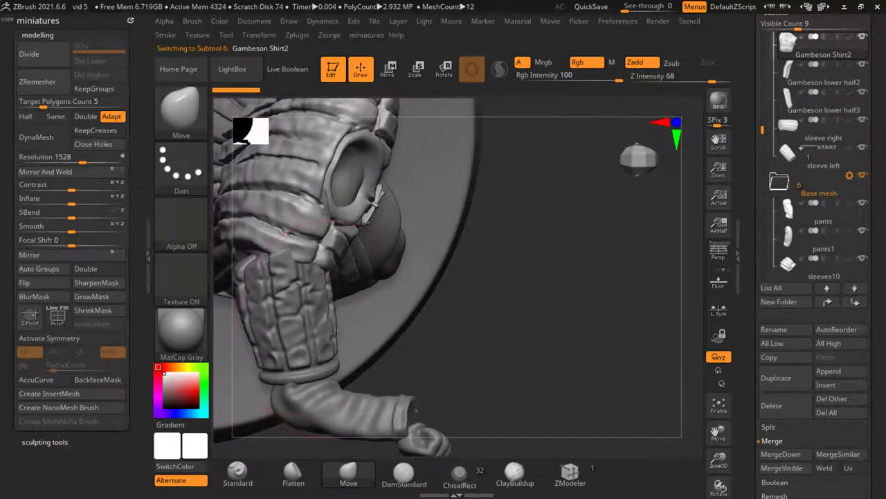
right_click_drag(336, 332, 261, 291)
left_click(260, 267, "alt")
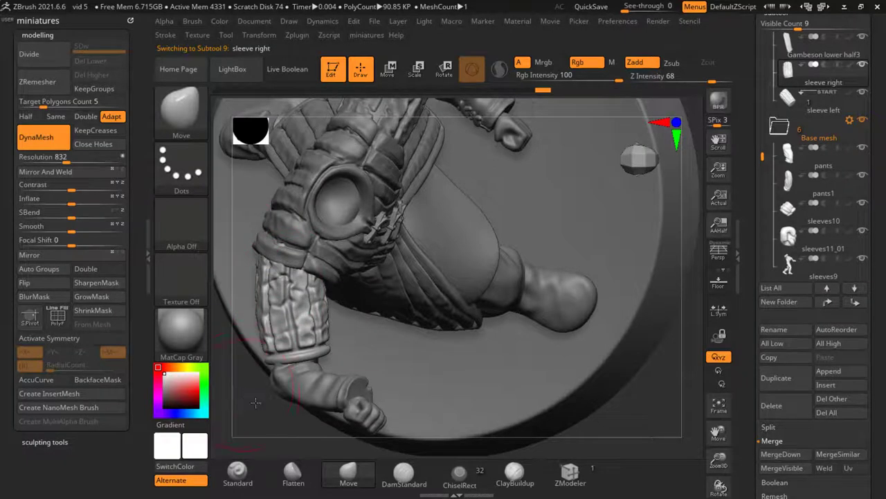
right_click_drag(255, 402, 307, 297)
right_click_drag(437, 317, 391, 250)
Refine the Gambeson Shirt2 shoulder over the sleeve right subtool and tuck the sleeve's end beneath it from several angles
left_click(392, 260, "alt")
key("s")
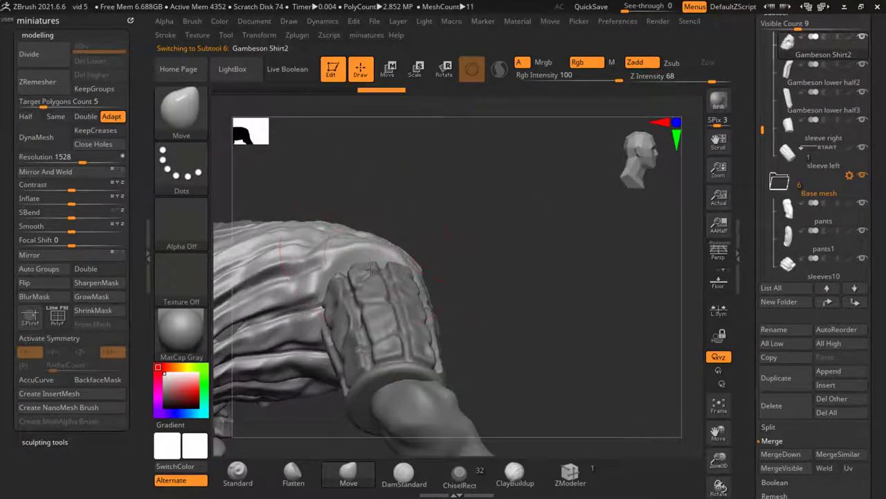
left_click(344, 295, "alt")
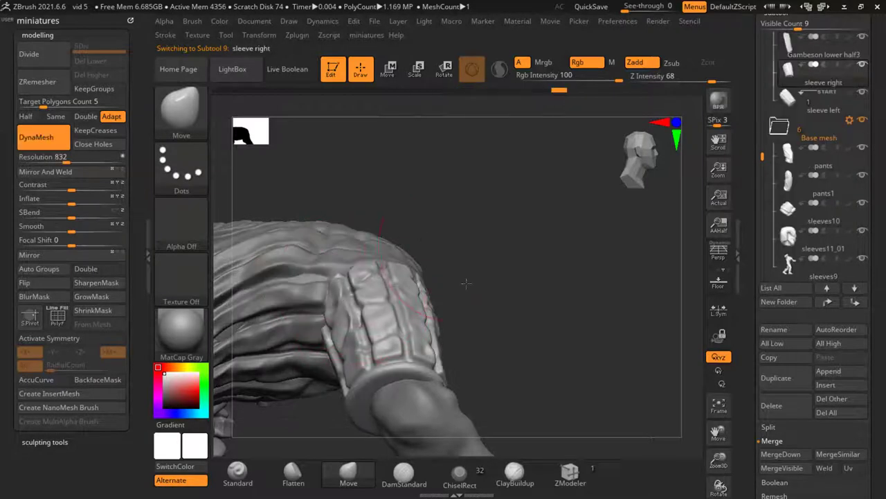
right_click_drag(345, 294, 404, 273)
right_click_drag(348, 231, 389, 210)
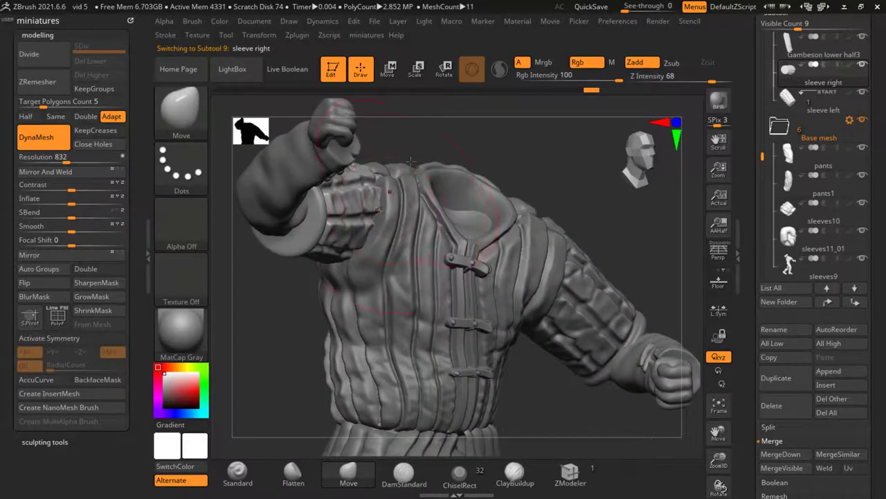
right_click_drag(411, 161, 386, 259)
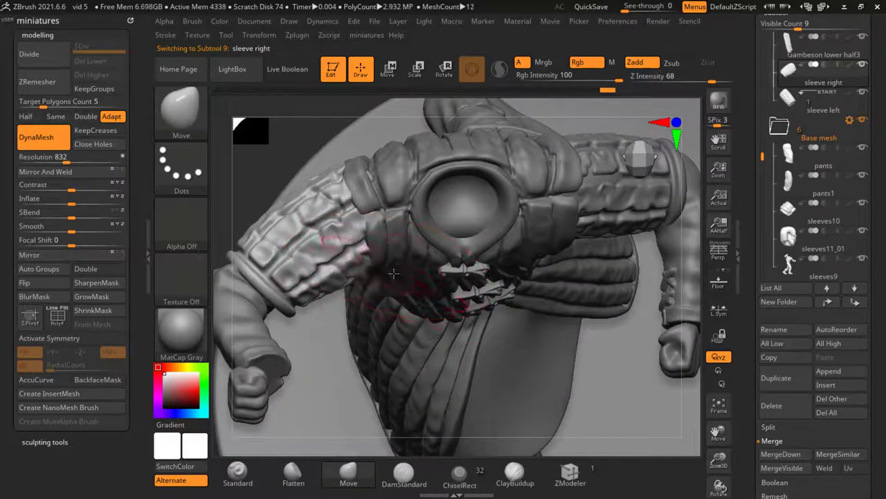
right_click_drag(330, 282, 537, 328)
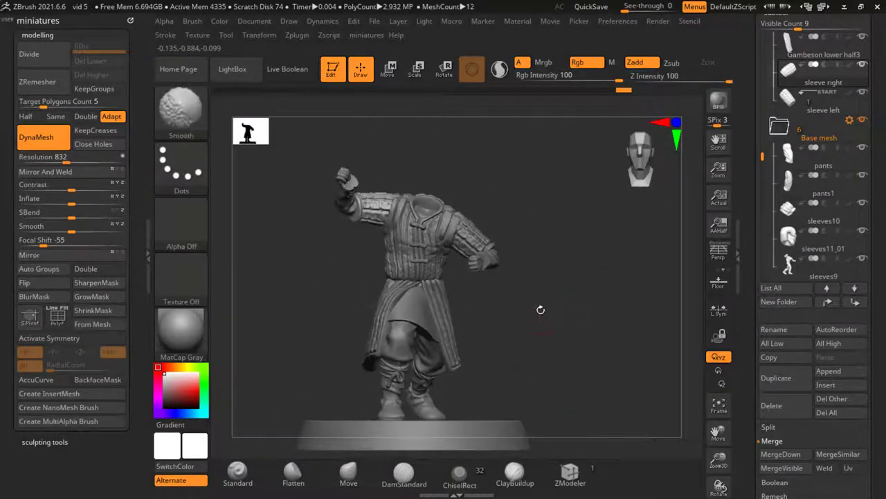
Reshape the sides and lower waist of Gambeson Shirt2 with the Move brush so they meet the lower panels
right_click_drag(494, 296, 422, 266)
left_click(443, 277, "alt")
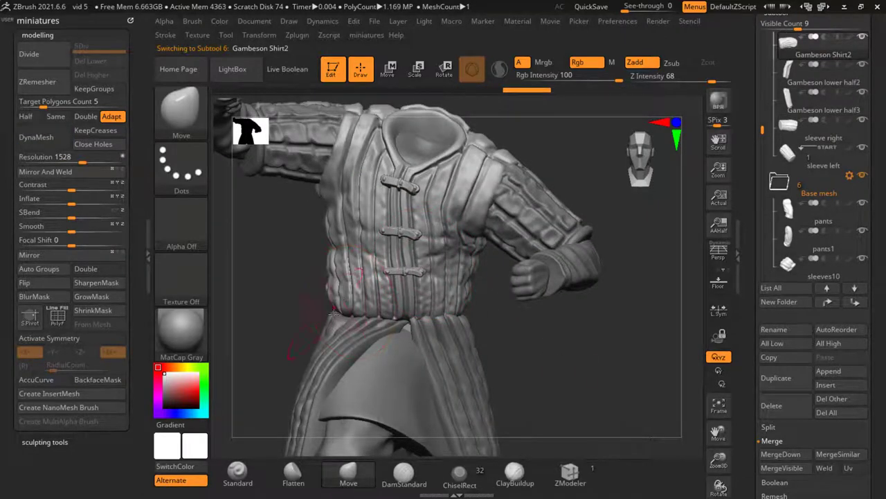
right_click_drag(333, 314, 337, 302)
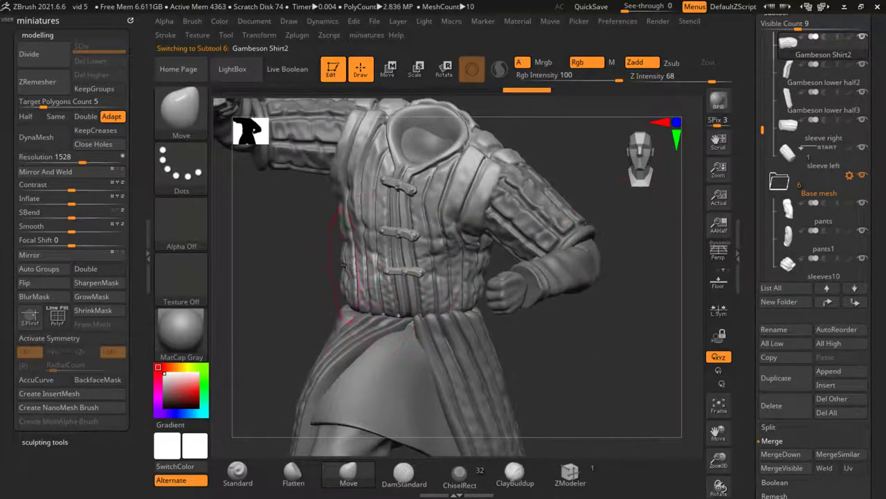
mouse_move(345, 265)
right_mouse_down()
mouse_move(500, 326)
mouse_move(576, 322)
mouse_move(384, 217)
mouse_move(471, 277)
mouse_move(560, 317)
mouse_move(528, 340)
mouse_move(379, 313)
right_mouse_up()
key("s")
Reshape the side of Gambeson lower half2 and pull in its edge at the back slit with a large Move brush
left_click(380, 313, "alt")
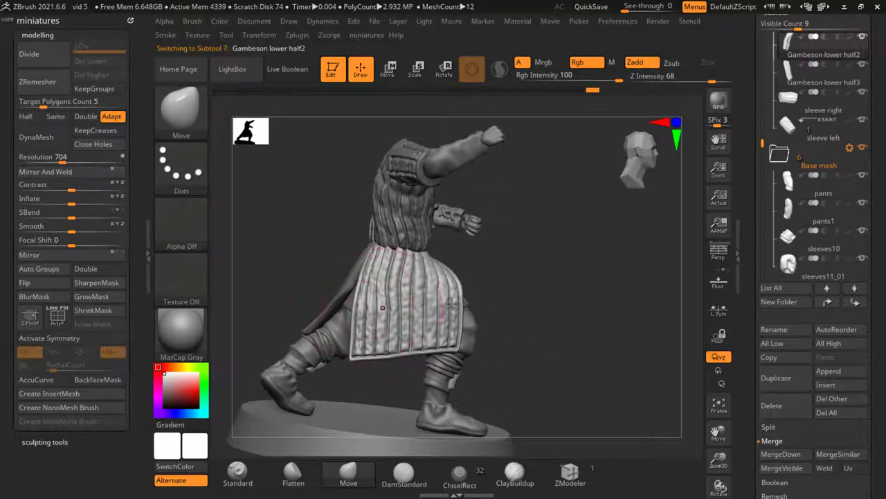
mouse_move(451, 302)
right_mouse_down()
mouse_move(560, 317)
mouse_move(527, 339)
mouse_move(499, 325)
mouse_move(410, 335)
mouse_move(380, 345)
mouse_move(389, 361)
mouse_move(454, 294)
right_mouse_up()
key("s")
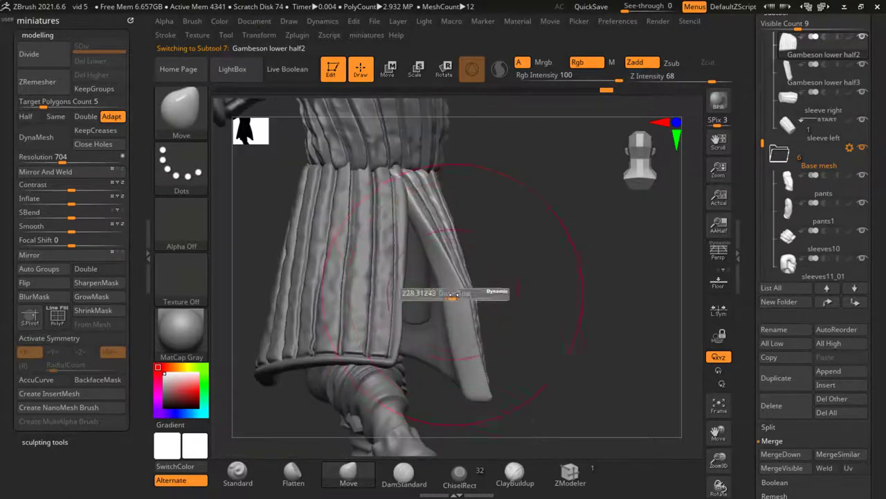
left_click_drag(453, 319, 443, 320)
key("s")
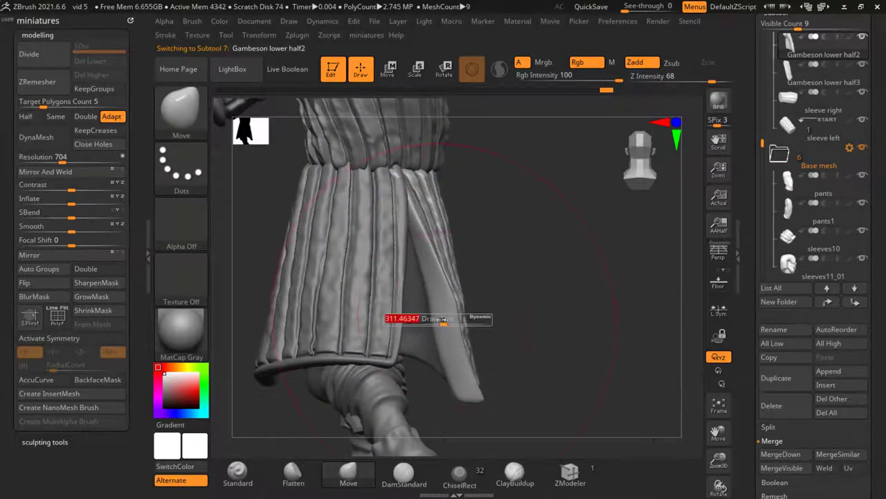
Hide the video 4 pedestal and adjust the edge of the PM3D_Cylinder3D1 apron from below with the Move brush
right_click_drag(508, 325, 347, 404)
left_click(347, 403, "alt")
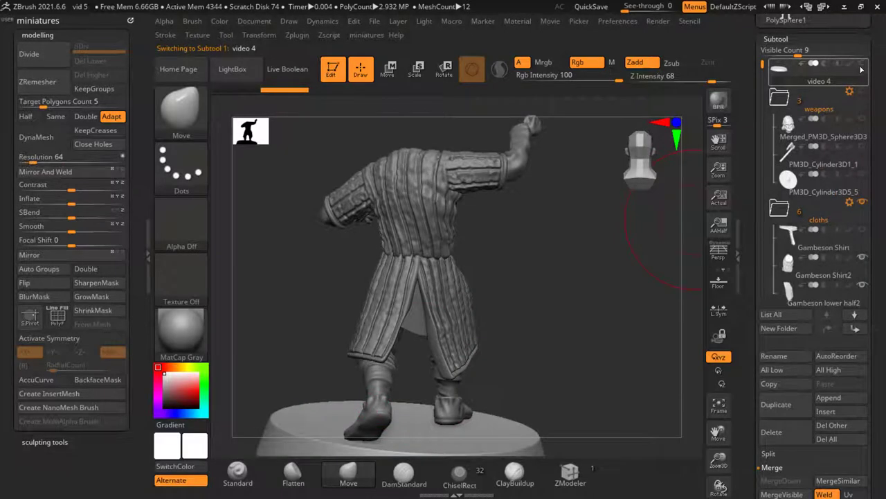
left_click(530, 128, "alt")
right_click_drag(530, 128, 423, 323, "ctrl")
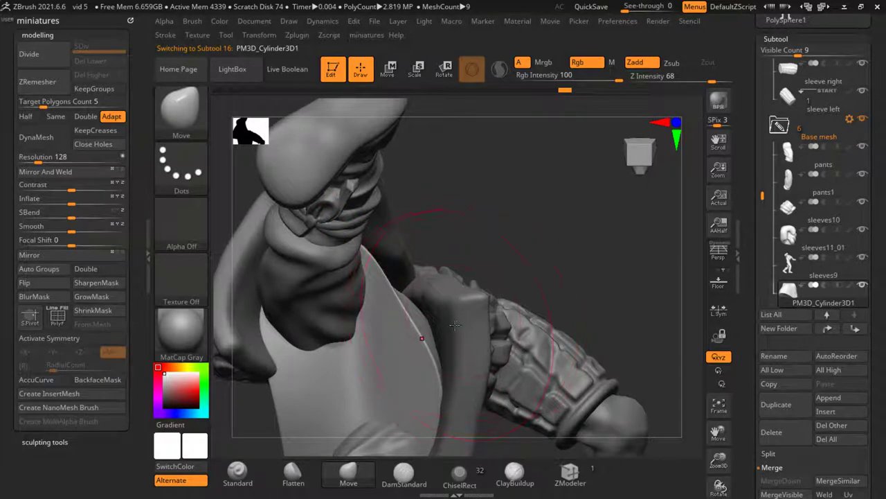
right_click_drag(449, 309, 248, 361)
Shape the inner edge of Gambeson lower half3 along the apron with the Move brush and BackfaceMask enabled
left_click(391, 152, "alt")
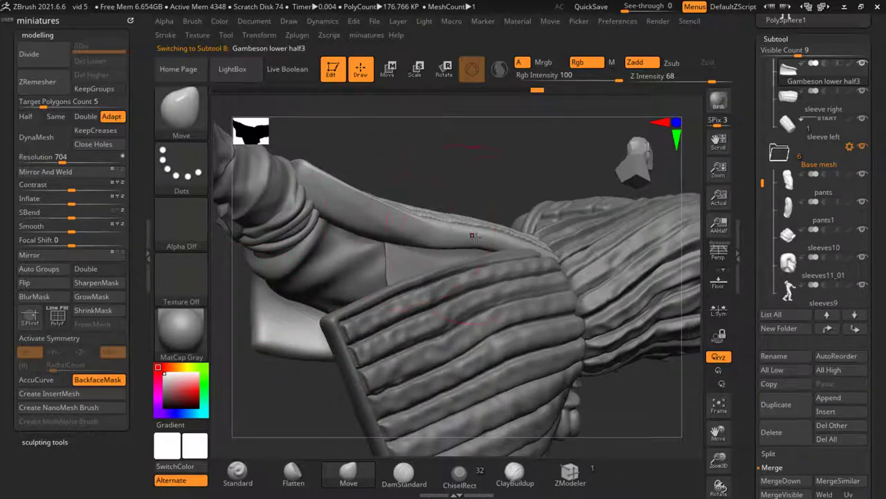
mouse_move(474, 255)
right_mouse_down()
mouse_move(395, 297)
mouse_move(635, 340)
mouse_move(481, 280)
right_mouse_up()
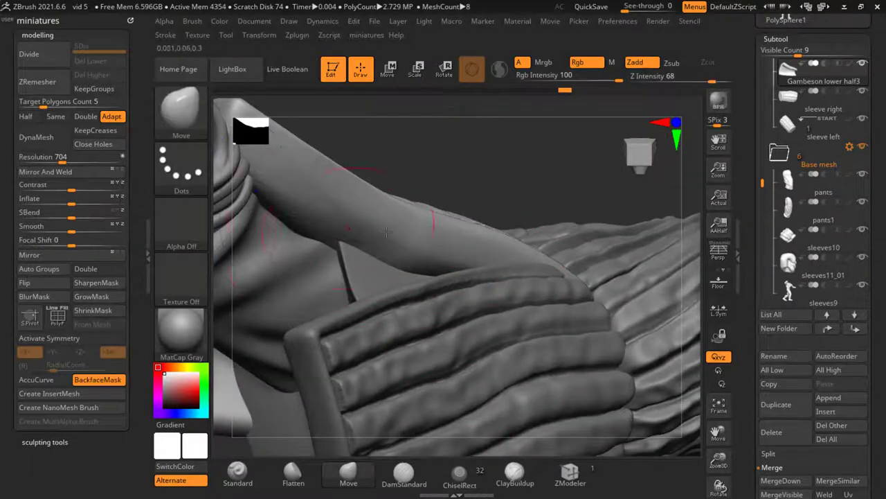
mouse_move(374, 252)
right_mouse_down()
mouse_move(457, 179)
mouse_move(506, 337)
mouse_move(446, 339)
mouse_move(430, 326)
mouse_move(511, 348)
mouse_move(487, 311)
mouse_move(567, 324)
mouse_move(522, 289)
mouse_move(510, 267)
mouse_move(378, 253)
mouse_move(312, 212)
mouse_move(331, 216)
right_mouse_up()
Disable BackfaceMask and reshape the front edge of Gambeson lower half2 over the apron with the Move brush
left_click(331, 215, "alt")
key("s")
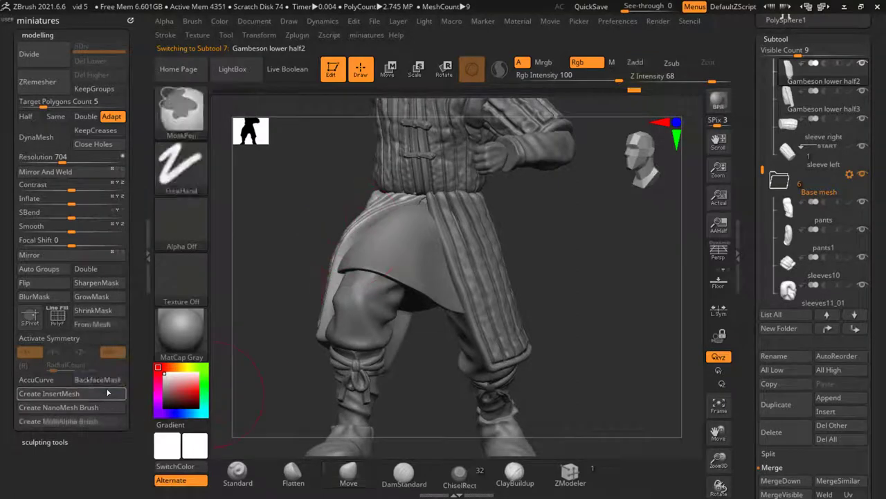
key("f")
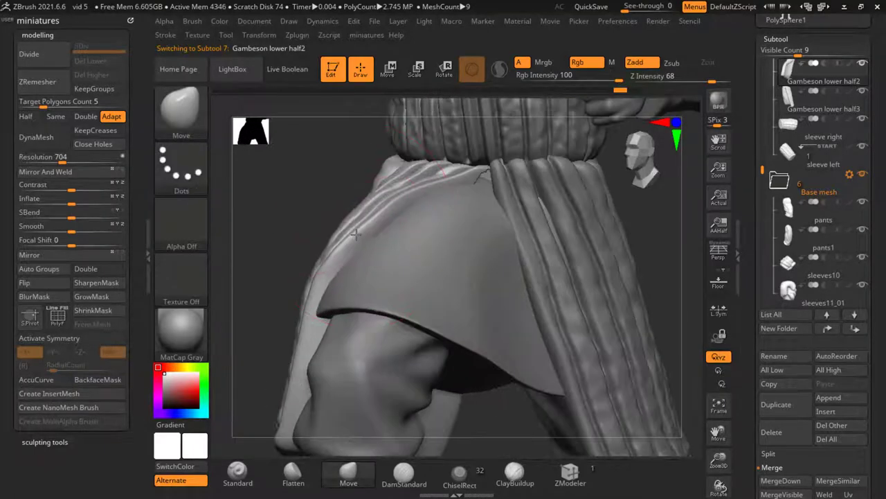
right_click_drag(385, 223, 457, 206, "ctrl")
right_click_drag(331, 203, 473, 245, "ctrl")
Fit the PM3D_Cylinder3D1 apron and the front edge of Gambeson lower half3 together below the waist with the Move brush
left_click(435, 196, "alt")
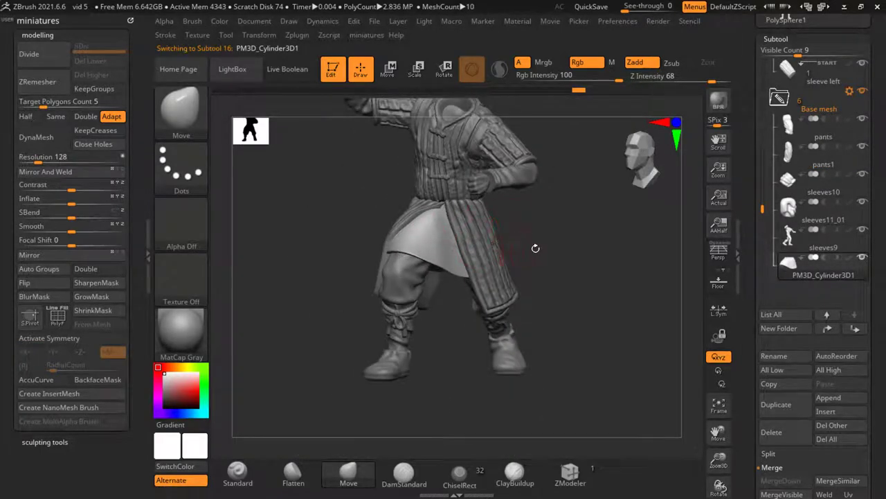
right_click_drag(536, 248, 524, 277)
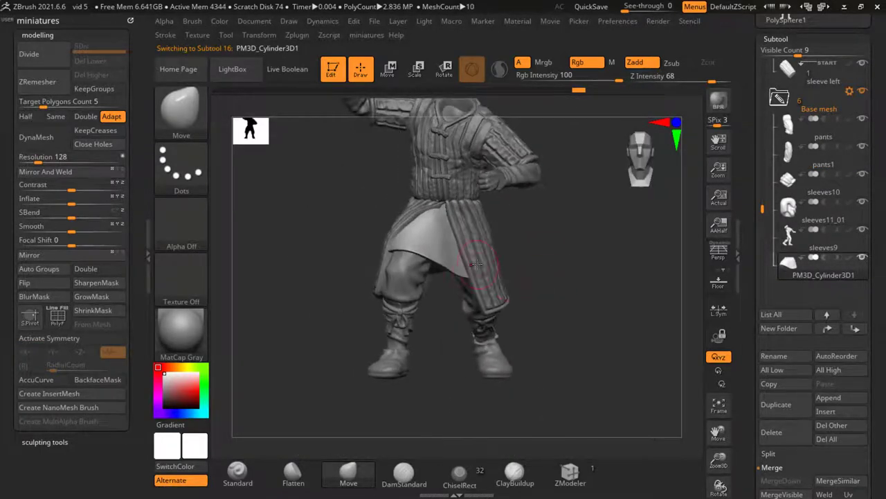
mouse_move(586, 347)
right_mouse_down()
mouse_move(594, 257)
mouse_move(592, 335)
mouse_move(575, 291)
mouse_move(455, 262)
mouse_move(580, 296)
mouse_move(434, 271)
right_mouse_up()
left_click(507, 258, "alt")
right_click_drag(540, 290, 431, 259, "ctrl")
left_click(489, 265, "alt")
right_click_drag(489, 265, 540, 281, "ctrl")
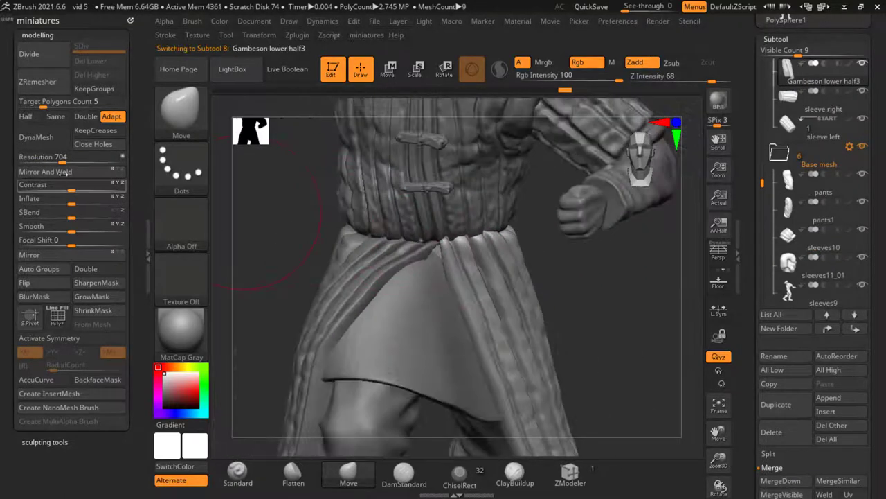
Remesh Gambeson lower half3 with DynaMesh at a resolution of 1200
left_click(44, 136)
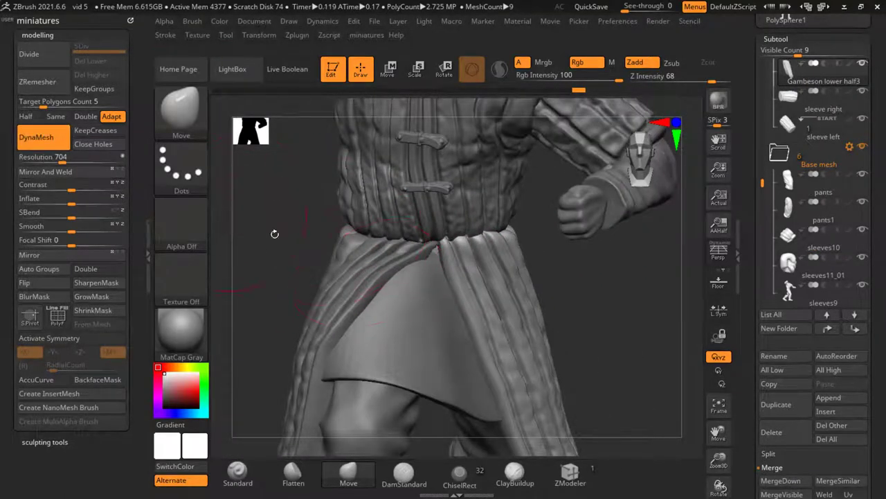
key("ctrl+z")
left_click_drag(72, 160, 82, 160)
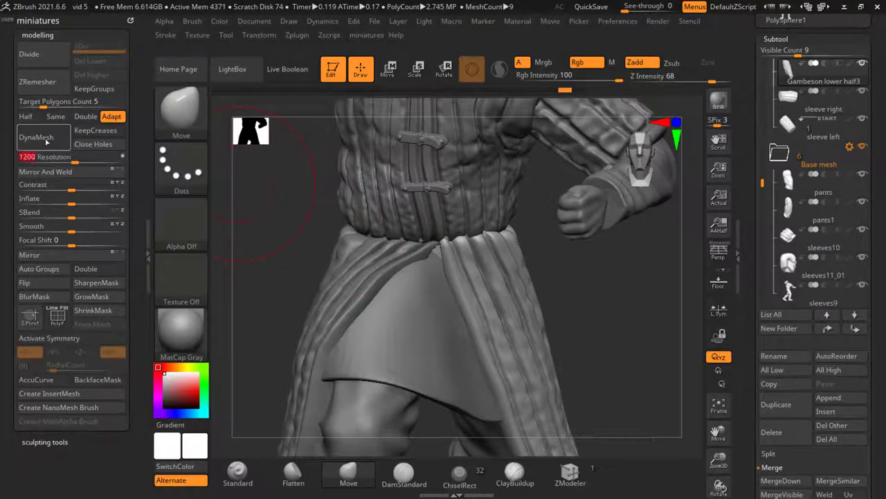
left_click(36, 137)
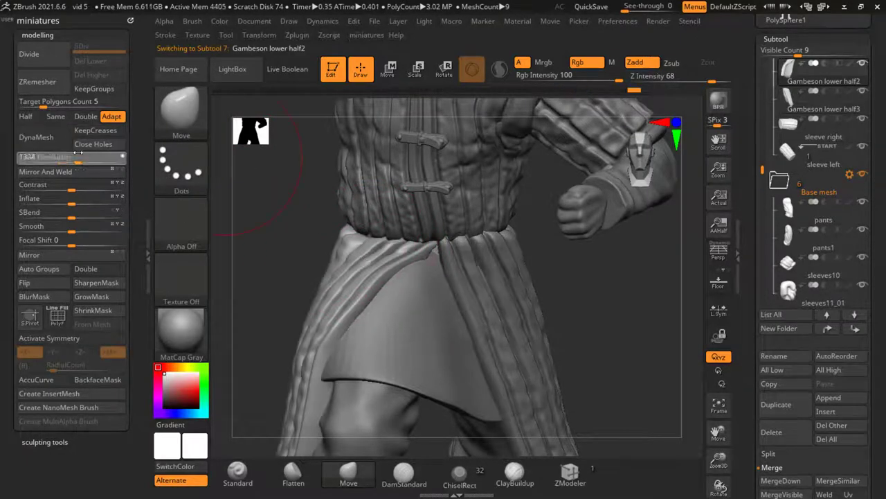
Select the PM3D_Cylinder3D1 apron and touch up its upper tip where the lower panels meet at the waist
left_click(430, 248, "alt")
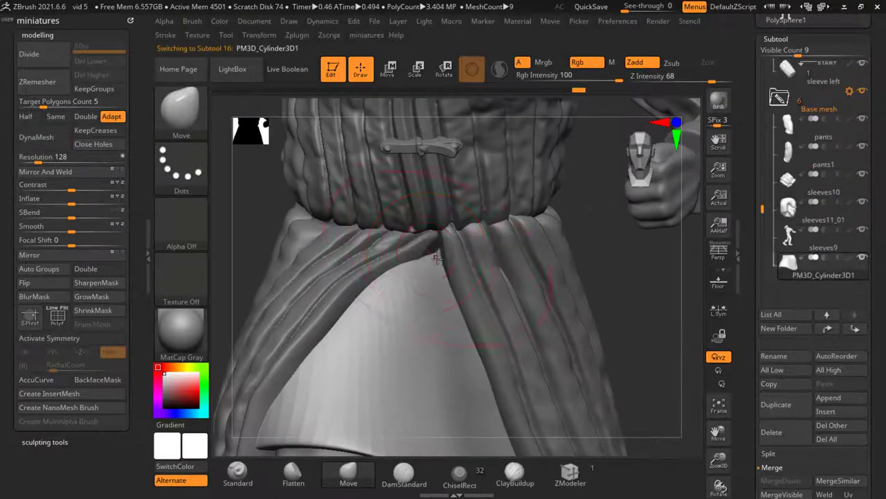
scroll(436, 243, "down", 5)
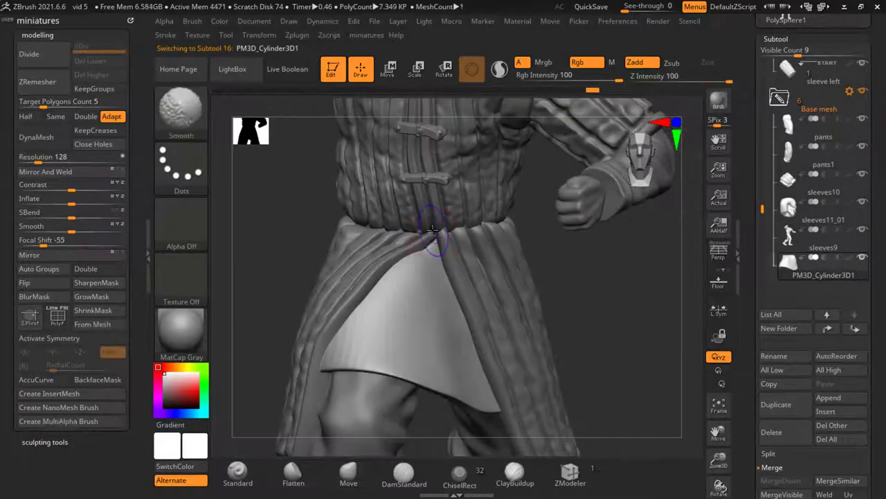
scroll(424, 254, "down", 3)
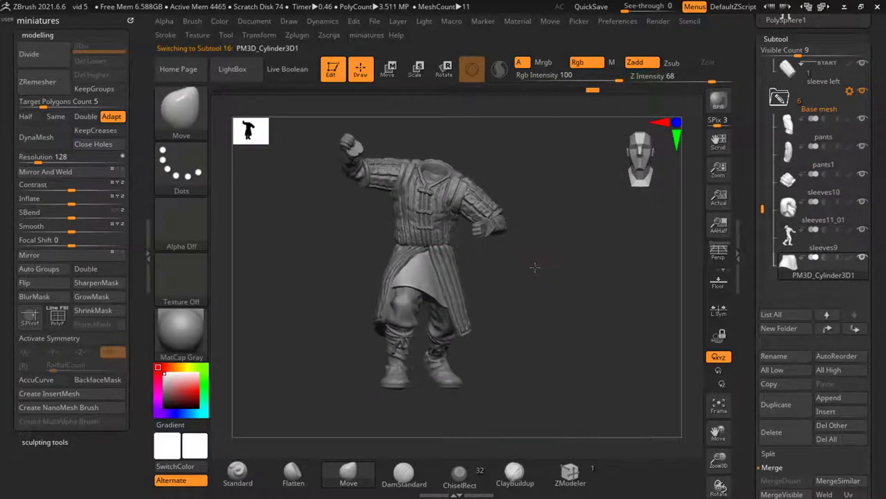
Show the Merged_PM3D_Sphere3D3 head, the sword and the shield, and inspect the whole figure from several sides
left_click_drag(589, 277, 613, 176)
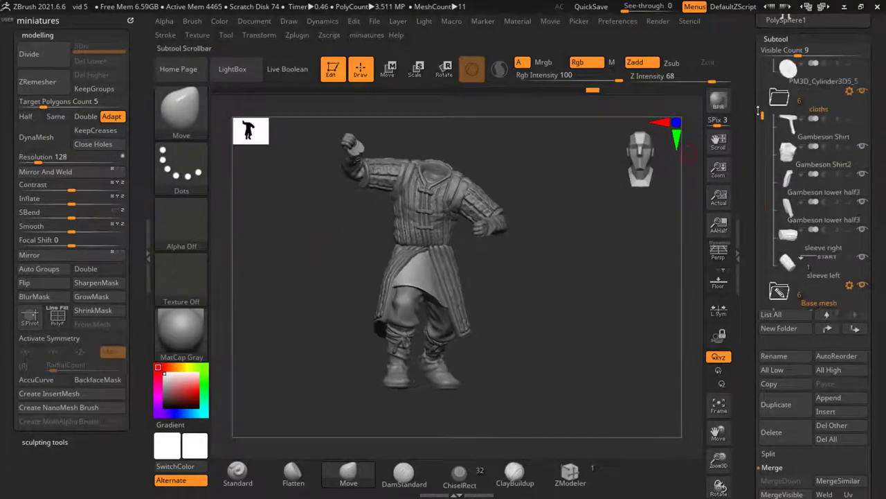
scroll(817, 173, "up", 5)
left_click(859, 76)
left_click(862, 63)
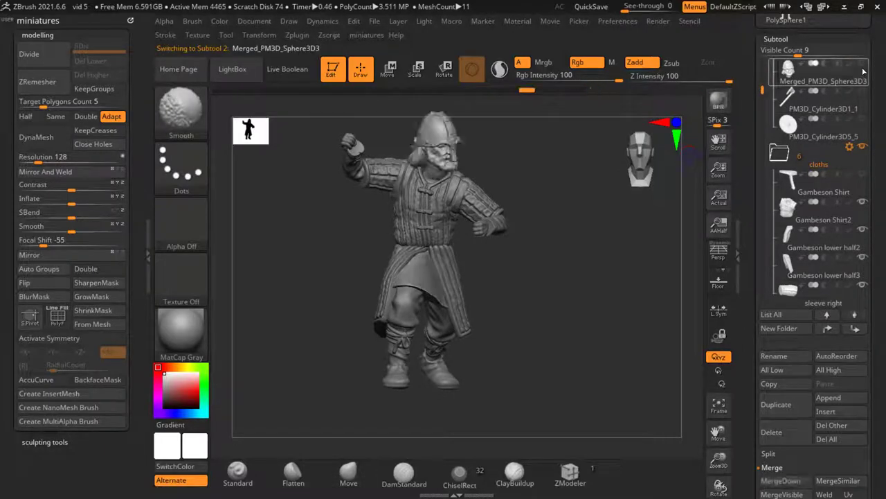
left_click(348, 474)
left_click(862, 118)
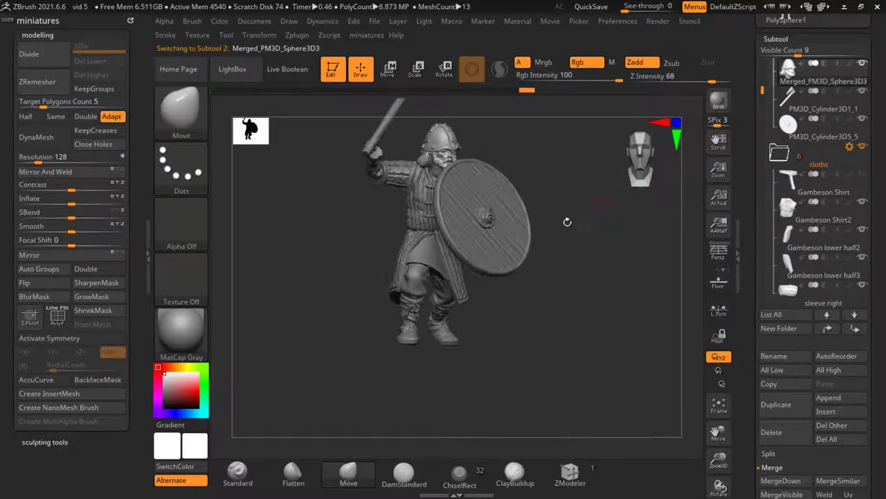
left_click_drag(558, 250, 560, 274)
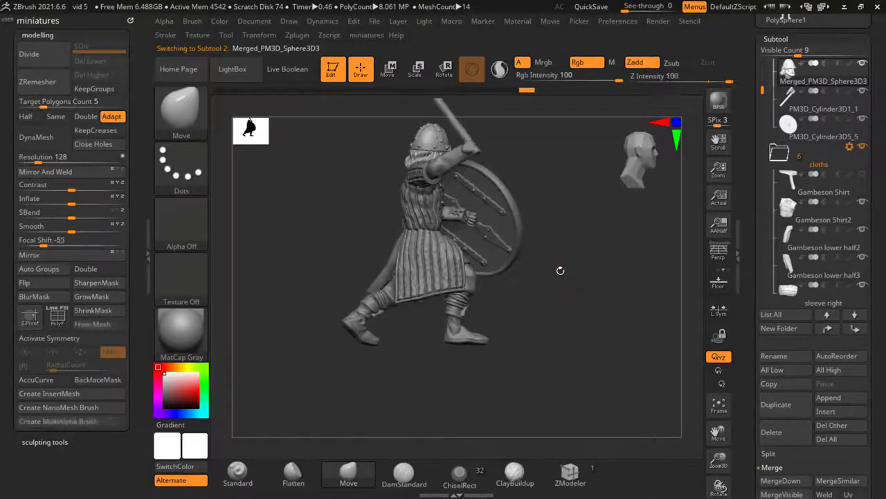
left_click_drag(500, 296, 610, 302)
left_click_drag(526, 275, 565, 340)
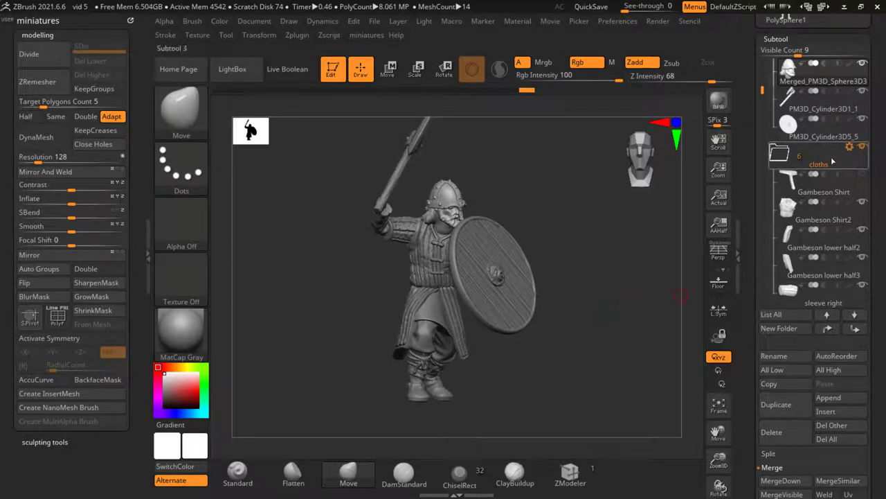
Show the belt and reshape the waist and back of Gambeson Shirt2 above it with the Move brush
scroll(443, 286, "up", 5)
left_click(347, 267, "alt")
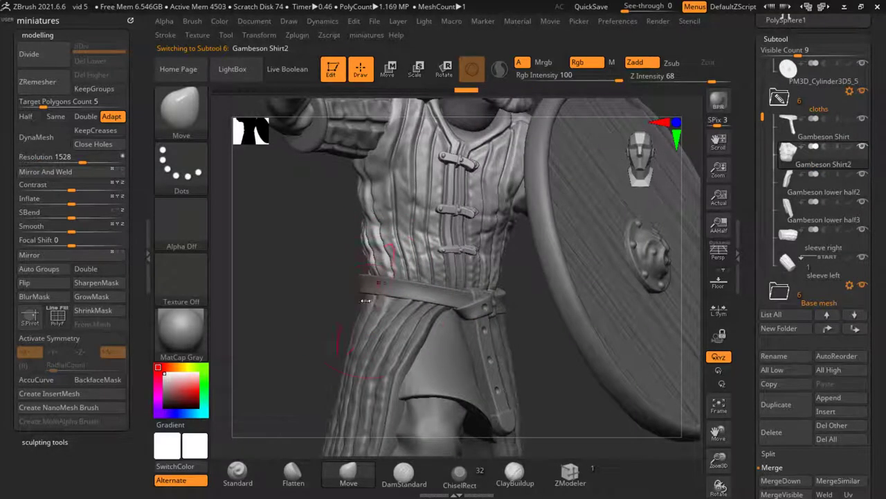
left_click_drag(294, 255, 398, 262)
left_click_drag(306, 265, 402, 256)
left_click_drag(489, 277, 330, 245)
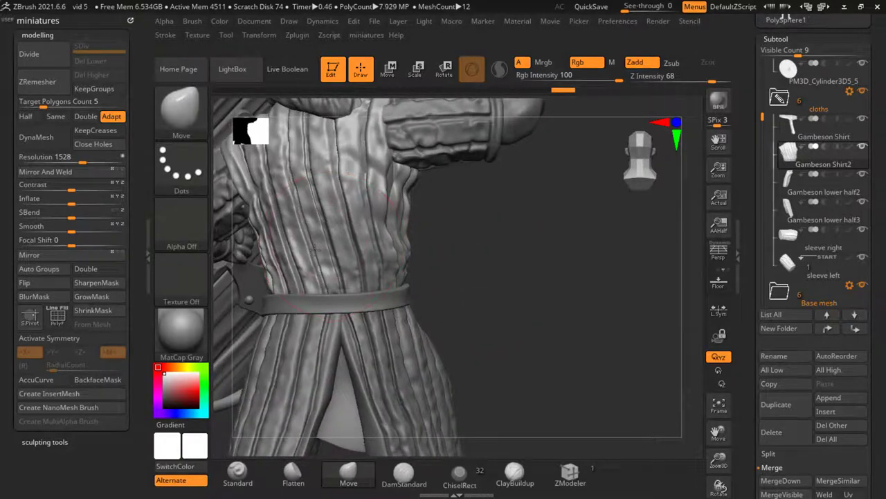
right_click_drag(337, 238, 380, 236)
key("f")
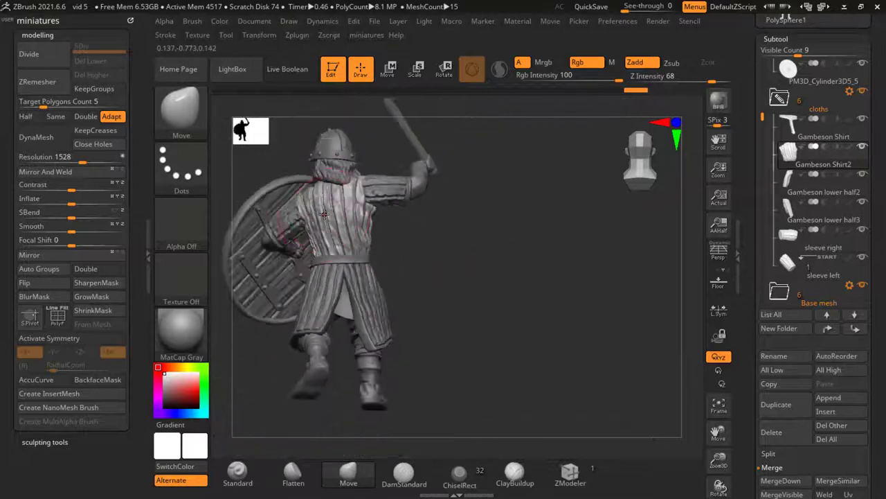
right_click_drag(319, 233, 388, 208)
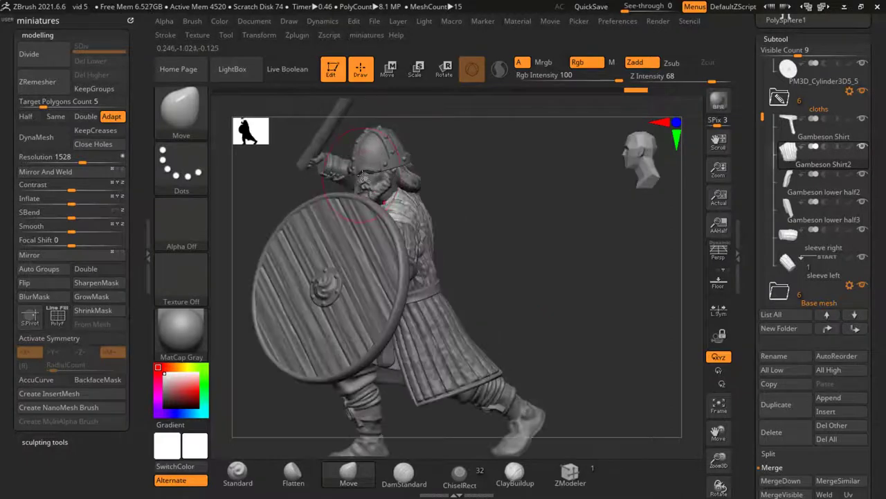
Isolate Gambeson Shirt2, then show the sleeves9 body mesh together with it
left_click(356, 148, "alt")
right_click_drag(459, 224, 485, 159)
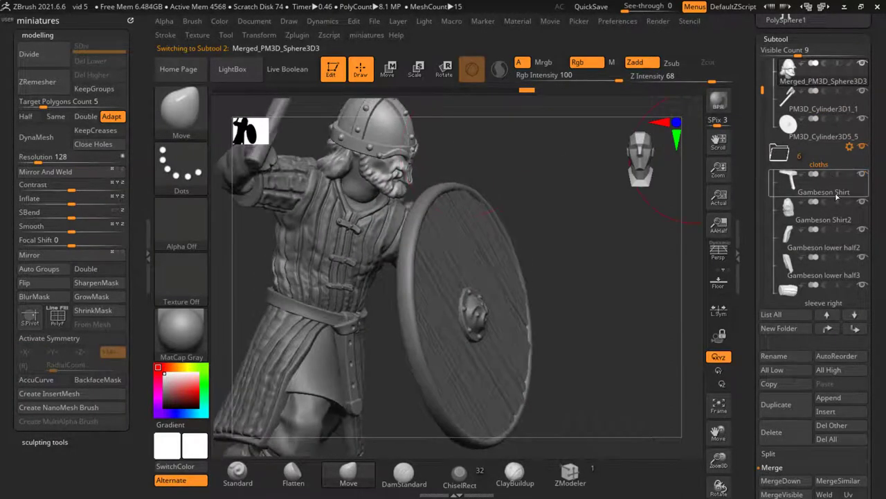
mouse_move(760, 90)
left_mouse_down()
mouse_move(765, 184)
mouse_move(768, 87)
mouse_move(766, 98)
left_mouse_up()
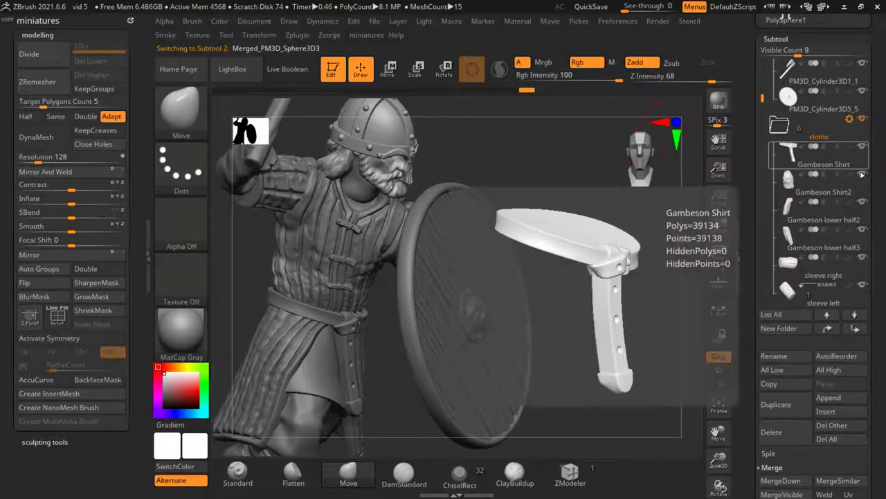
left_click_drag(575, 191, 626, 186)
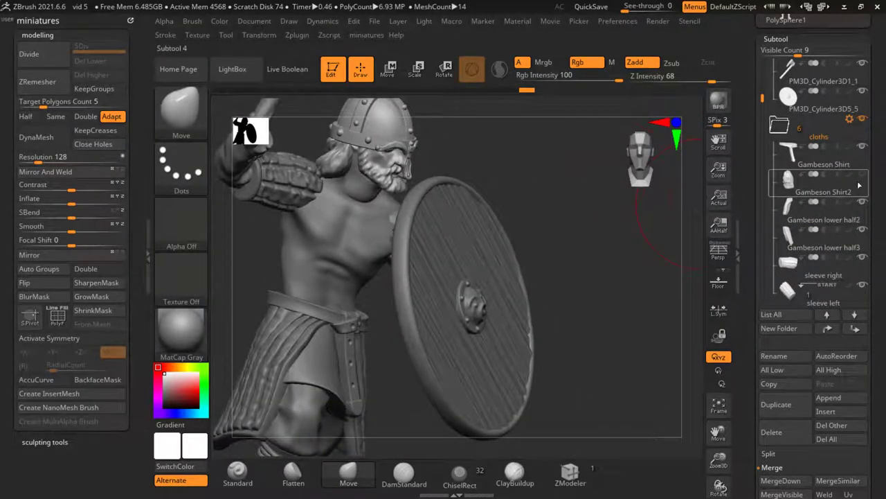
left_click(787, 181, "shift")
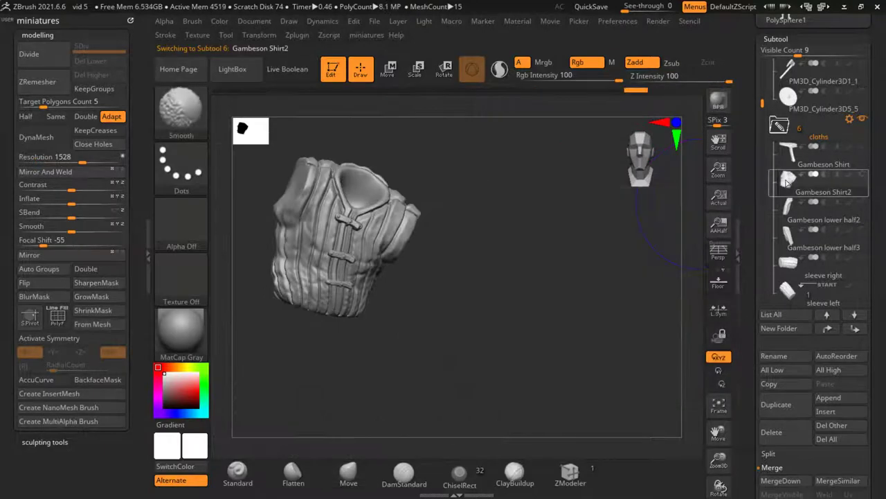
scroll(817, 187, "down", 7)
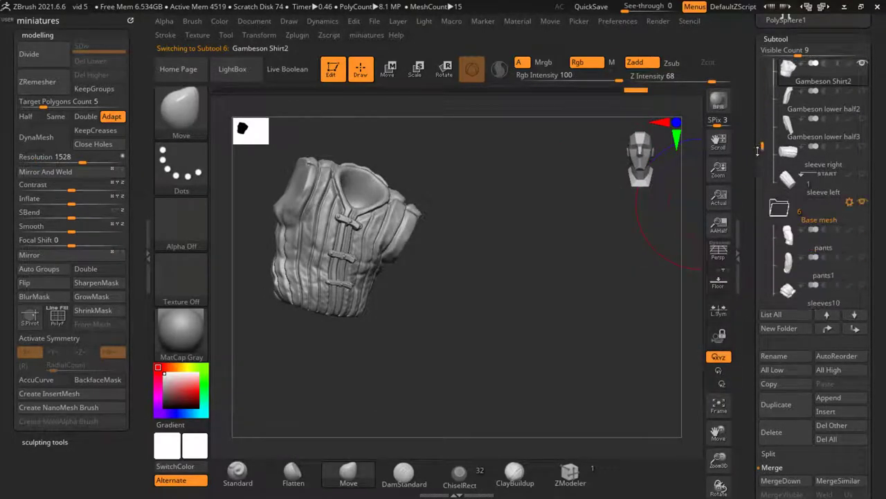
scroll(762, 190, "down", 1)
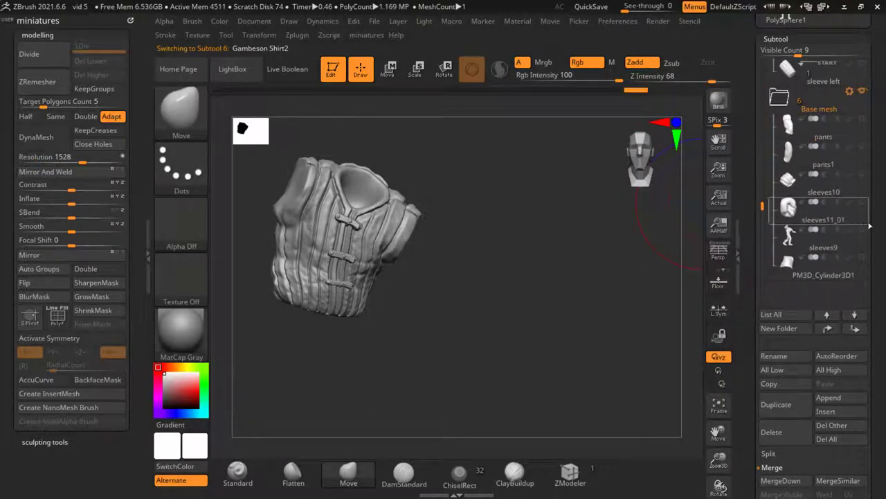
left_click(862, 230)
Reshape the collar and neck opening of Gambeson Shirt2 around the body with the Move brush
mouse_move(554, 208)
left_mouse_down()
mouse_move(531, 169)
mouse_move(358, 196)
left_mouse_up()
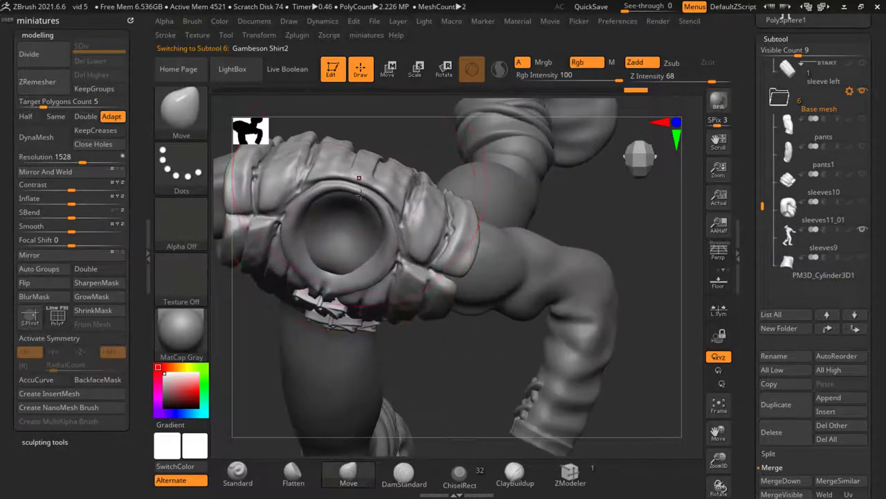
left_click_drag(410, 375, 311, 351)
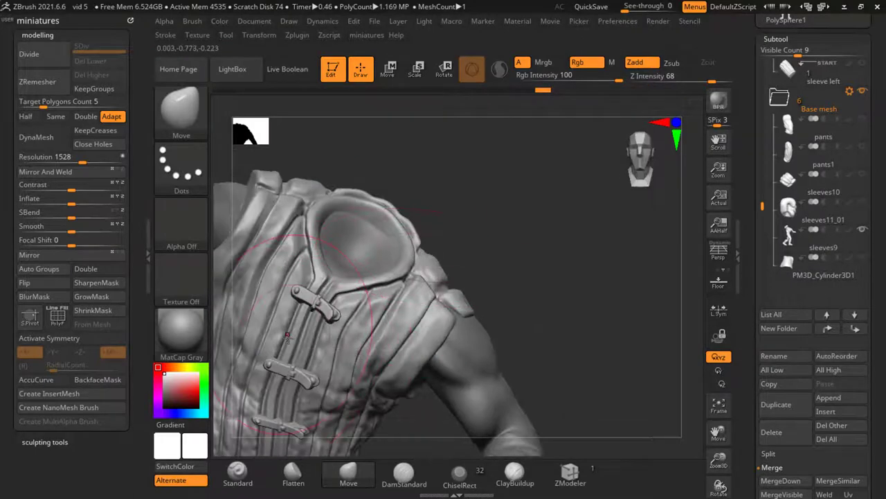
left_click_drag(429, 183, 413, 226)
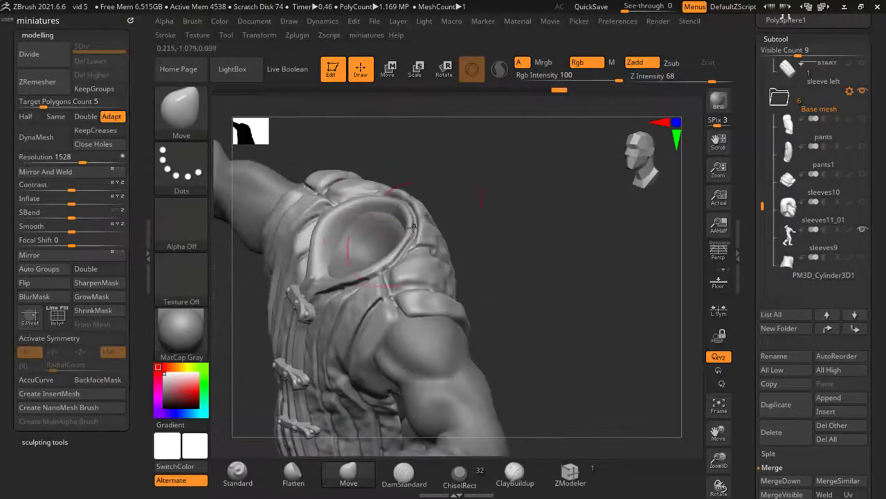
Show the Merged_PM3D_Sphere3D3 head and fit its neck into the shirt collar with the Move brush
left_click_drag(763, 206, 764, 63)
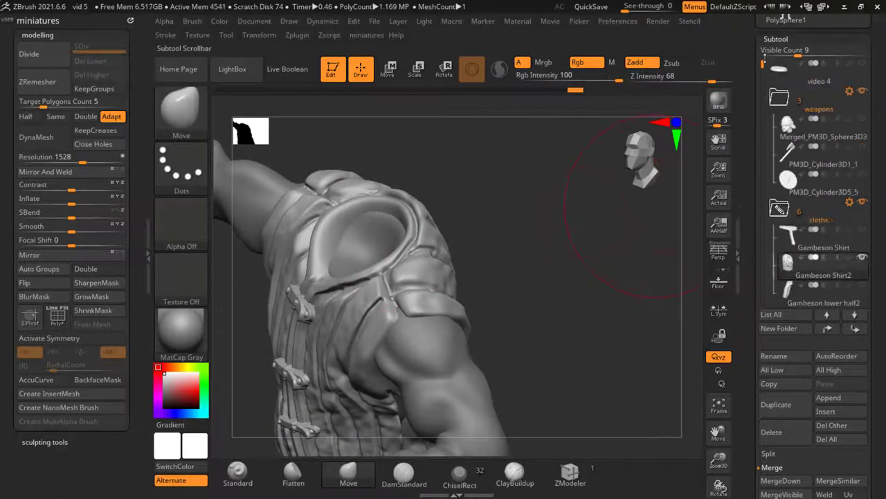
left_click(640, 154)
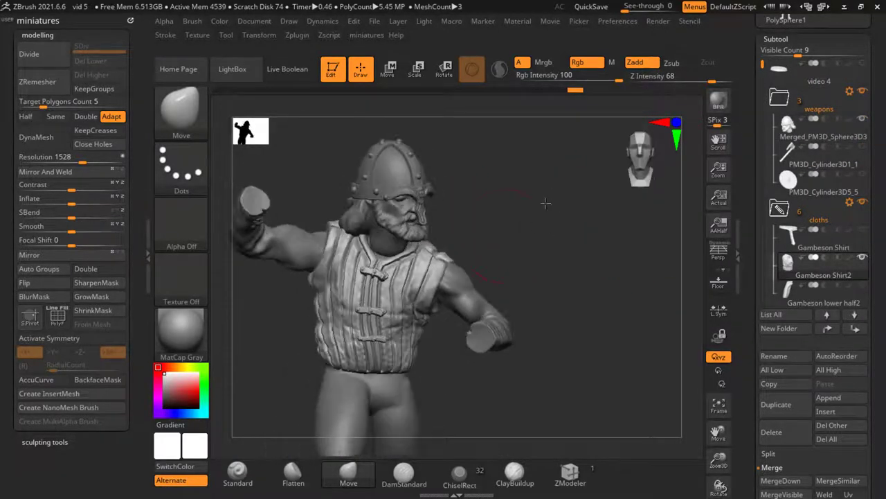
scroll(396, 242, "up", 3)
left_click(369, 262, "alt")
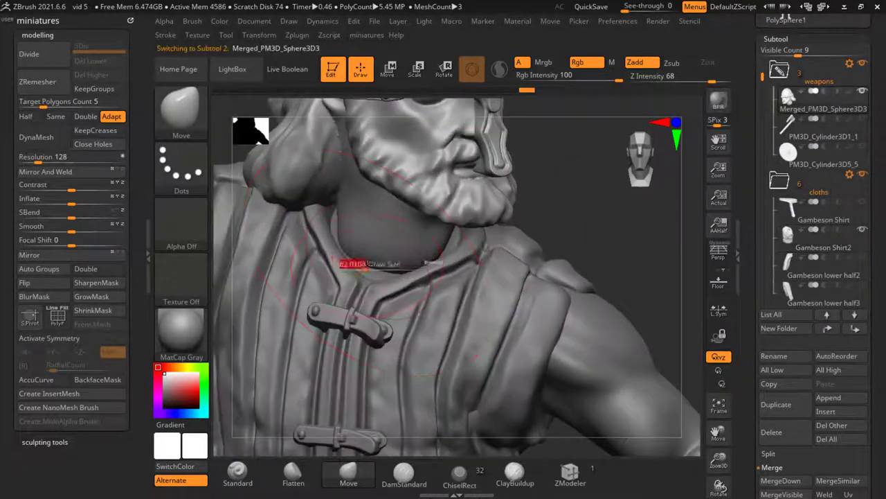
scroll(365, 298, "down", 6)
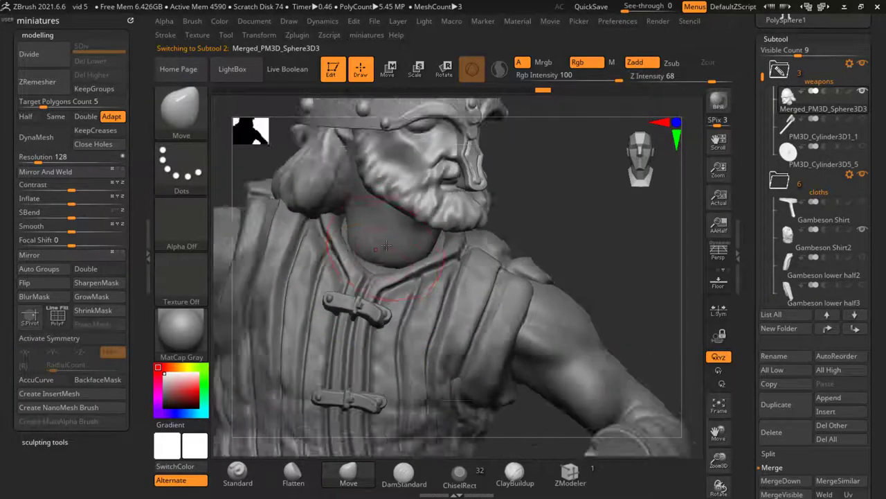
left_click_drag(508, 227, 392, 230)
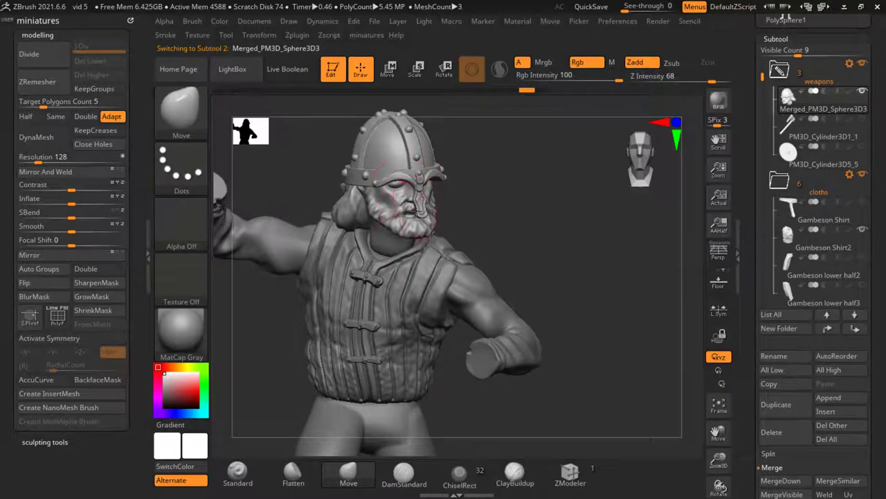
scroll(368, 239, "up", 4)
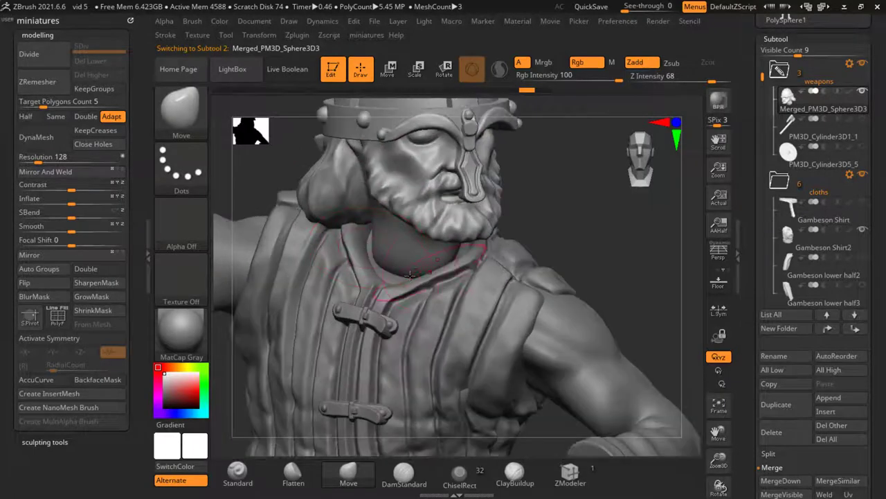
scroll(378, 240, "up", 4)
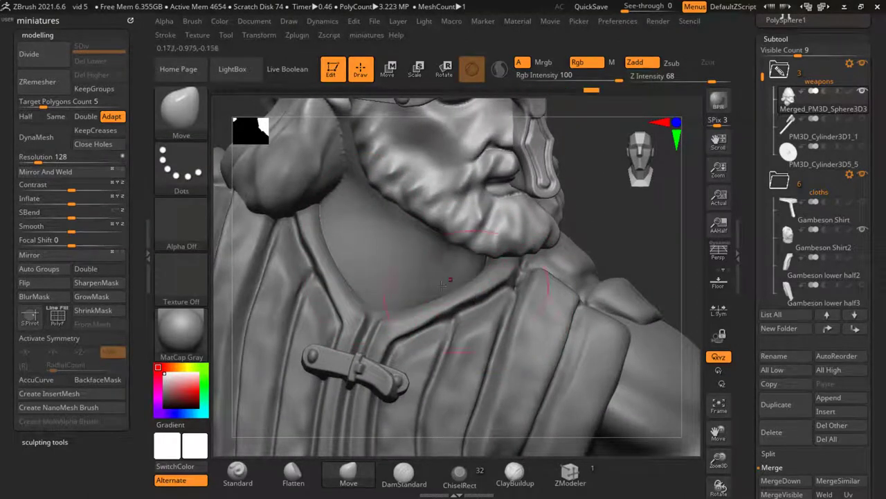
Adjust the hair and neck of Merged_PM3D_Sphere3D3 at the nape against the back of the shirt with the Move brush
scroll(396, 215, "down", 3)
mouse_move(281, 197)
right_mouse_down()
mouse_move(463, 269)
mouse_move(419, 236)
mouse_move(388, 250)
mouse_move(340, 210)
mouse_move(356, 221)
right_mouse_up()
scroll(372, 220, "up", 5)
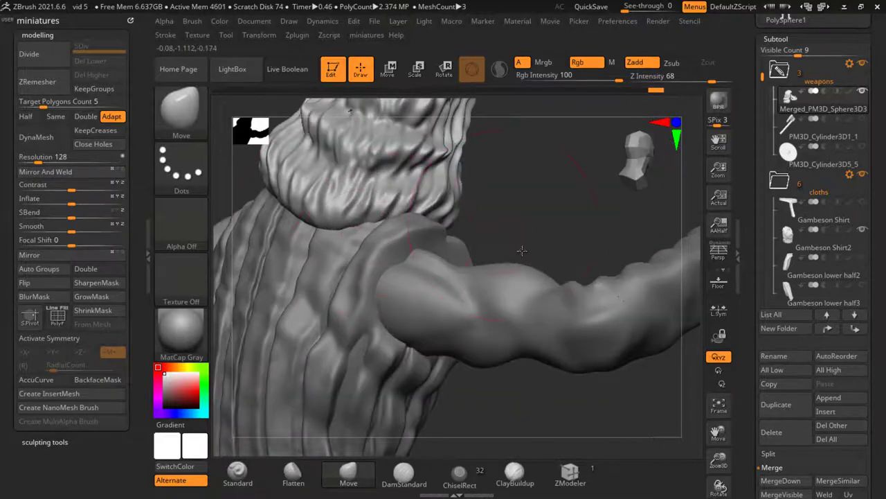
right_click_drag(522, 251, 452, 231)
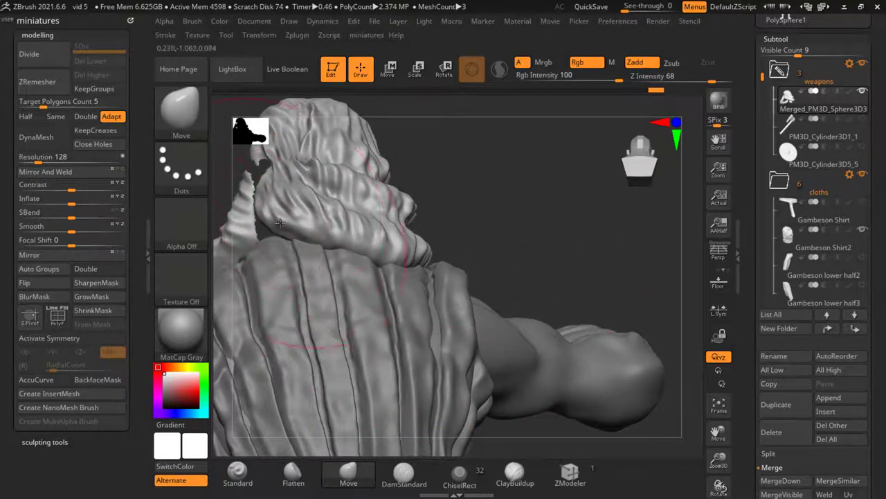
mouse_move(280, 223)
right_mouse_down()
mouse_move(257, 232)
mouse_move(365, 253)
mouse_move(521, 320)
mouse_move(625, 320)
mouse_move(483, 240)
mouse_move(470, 294)
mouse_move(397, 286)
mouse_move(444, 291)
mouse_move(360, 249)
right_mouse_up()
scroll(256, 232, "down", 3)
left_click(346, 239, "alt")
key("s")
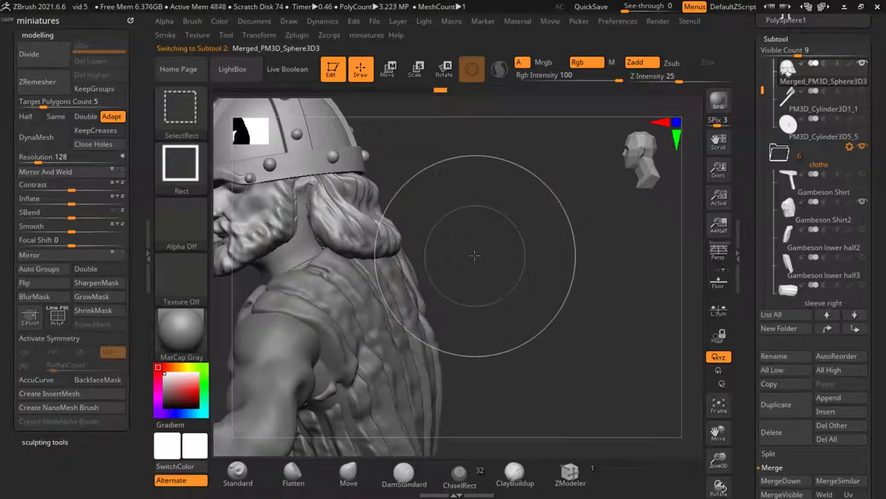
Smooth the jagged inner edge of the hair beside the neck on Merged_PM3D_Sphere3D3
mouse_move(467, 261)
right_mouse_down()
mouse_move(585, 279)
mouse_move(446, 266)
right_mouse_up()
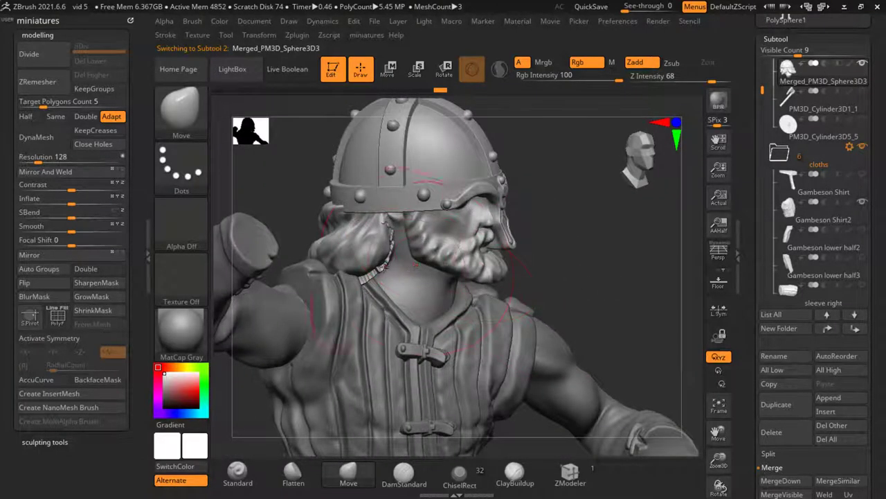
right_click_drag(385, 265, 378, 266, "ctrl")
key("shift")
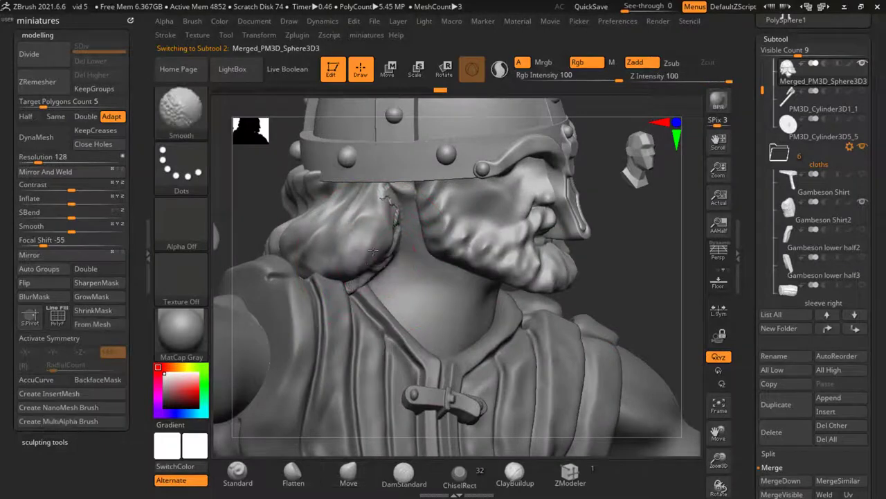
mouse_move(385, 250)
right_mouse_down()
mouse_move(405, 262)
mouse_move(395, 246)
right_mouse_up()
key("shift")
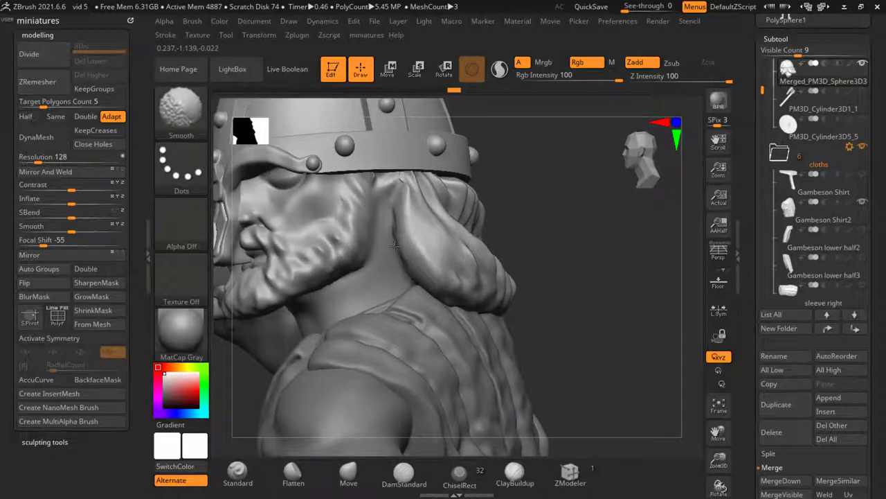
left_click(789, 263)
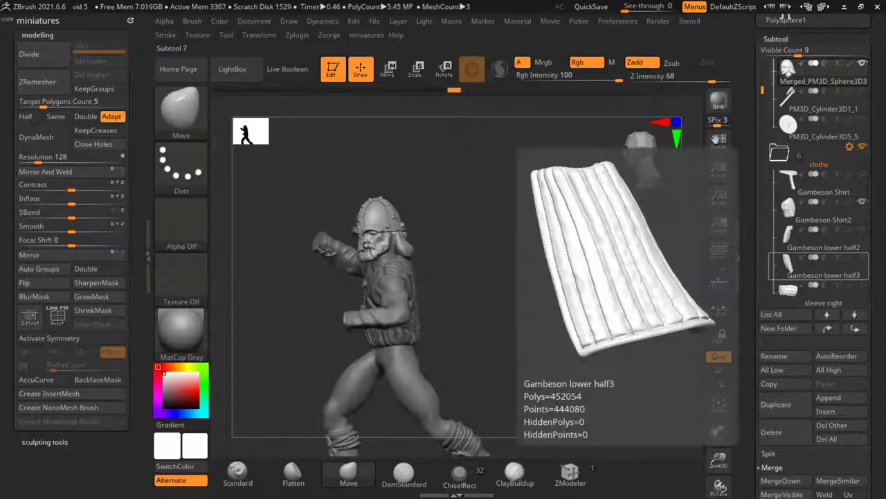
Show the hidden head, weapon and clothing subtools again and make Gambeson Shirt the active subtool
right_click_drag(274, 352, 305, 353)
right_click_drag(471, 337, 545, 279, "alt")
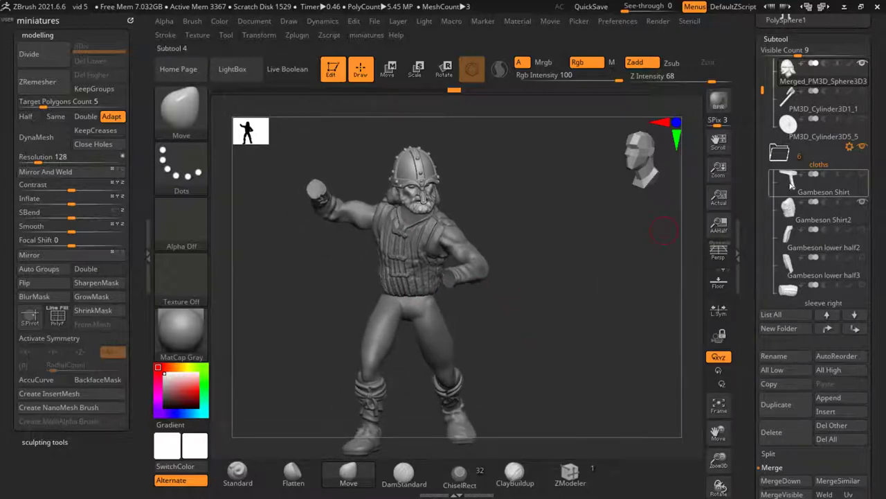
left_click(792, 182)
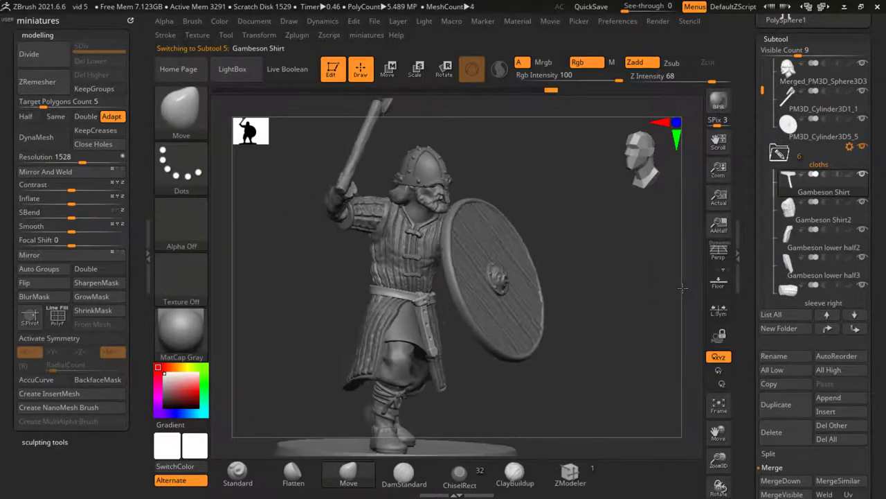
right_click_drag(682, 288, 415, 211)
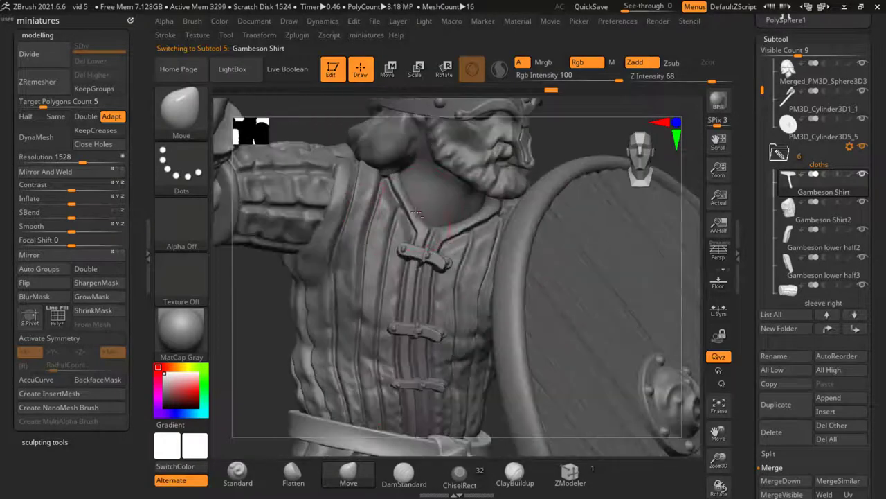
Isolate the sleeves9 body from the Base mesh folder and smooth its upper chest at the base of the neck
left_click(419, 211, "alt")
left_click(410, 185, "alt")
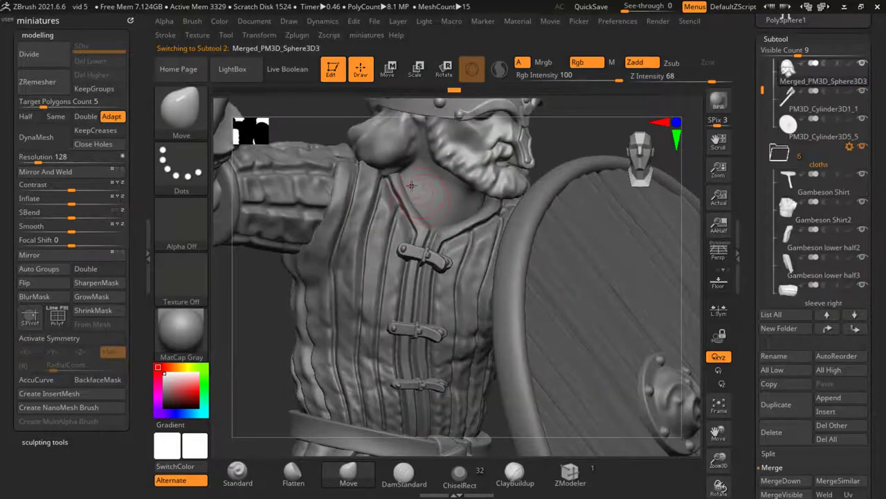
right_click_drag(424, 202, 665, 180)
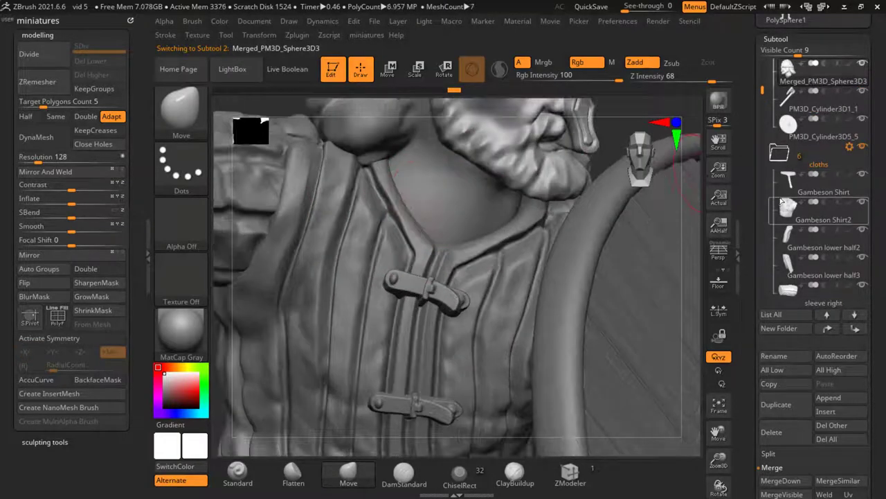
left_click(516, 211, "alt")
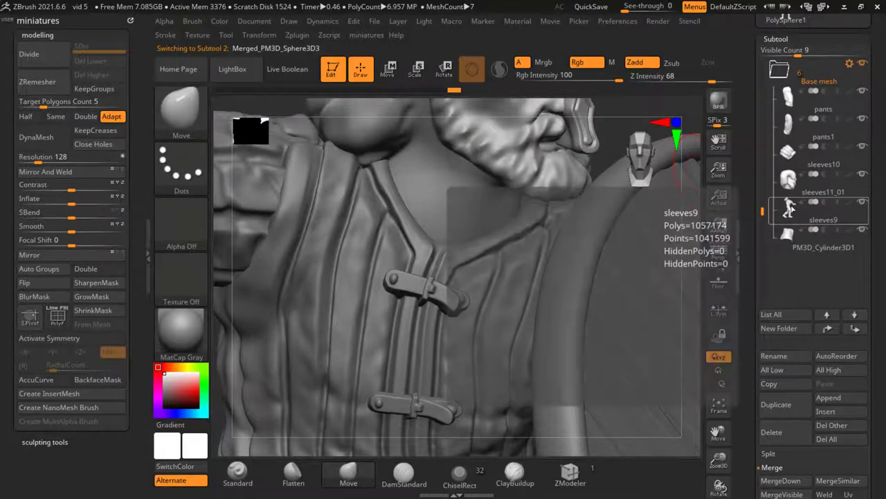
key("ctrl+shift+f")
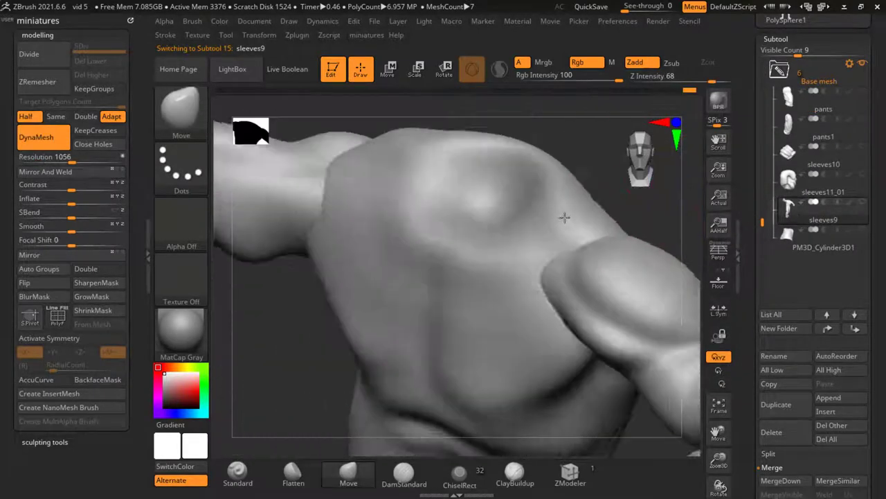
left_click_drag(256, 354, 485, 174)
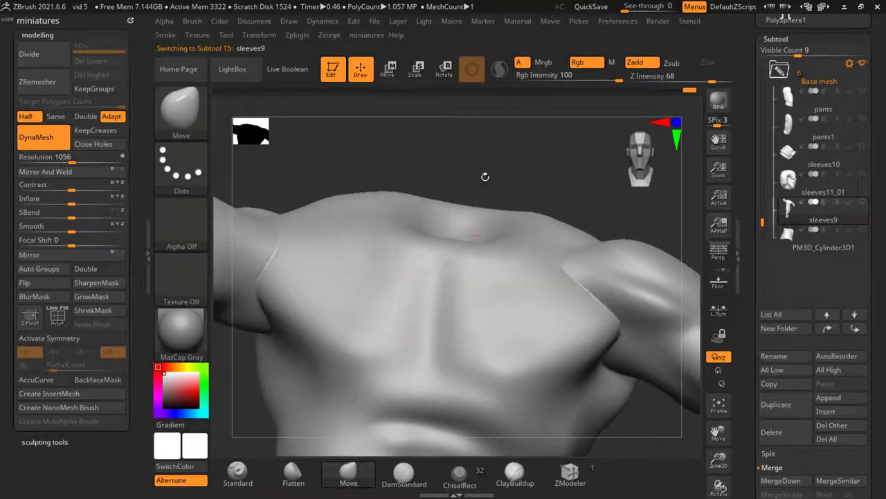
left_click_drag(447, 150, 376, 198)
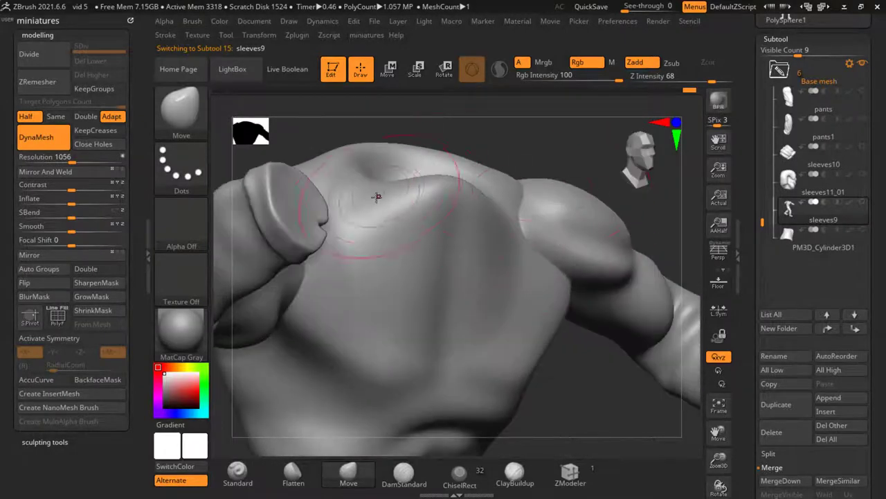
left_click_drag(480, 124, 516, 204)
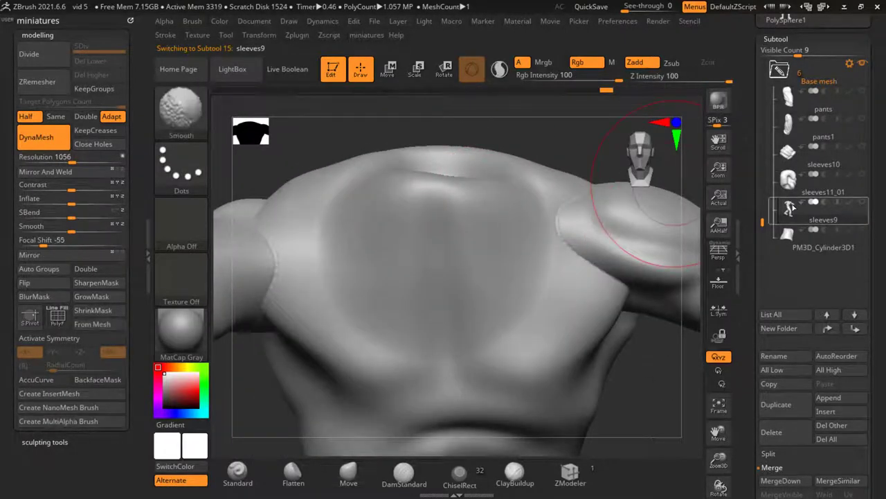
key("ctrl+shift+f")
Pull the upper chest of sleeves9 out into an undershirt collar inside the gambeson's V-shaped neckline with the Move brush
left_click_drag(399, 244, 373, 237)
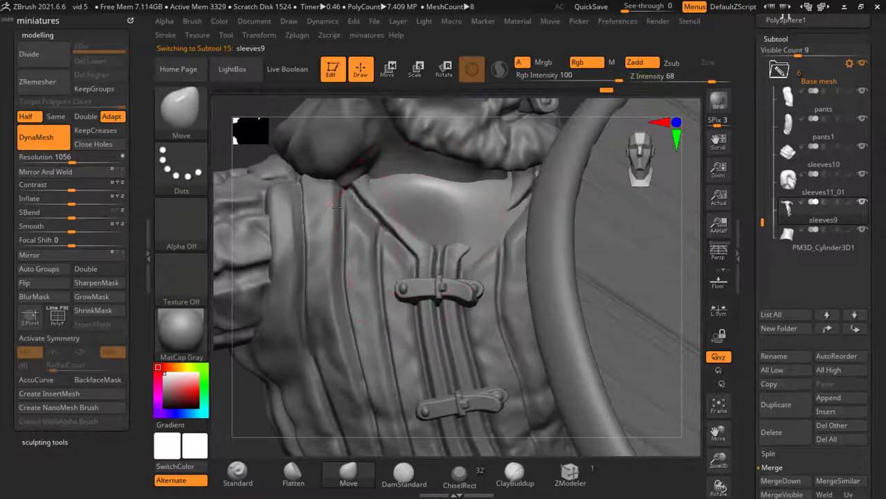
mouse_move(456, 239)
left_mouse_down()
mouse_move(482, 243)
mouse_move(509, 223)
left_mouse_up()
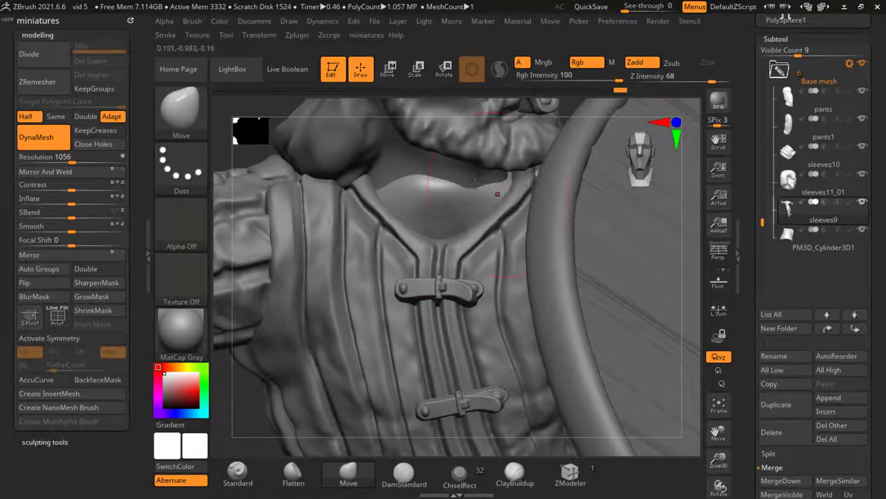
right_click_drag(475, 184, 429, 164, "ctrl")
mouse_move(430, 164)
left_mouse_down()
mouse_move(428, 192)
mouse_move(405, 168)
left_mouse_up()
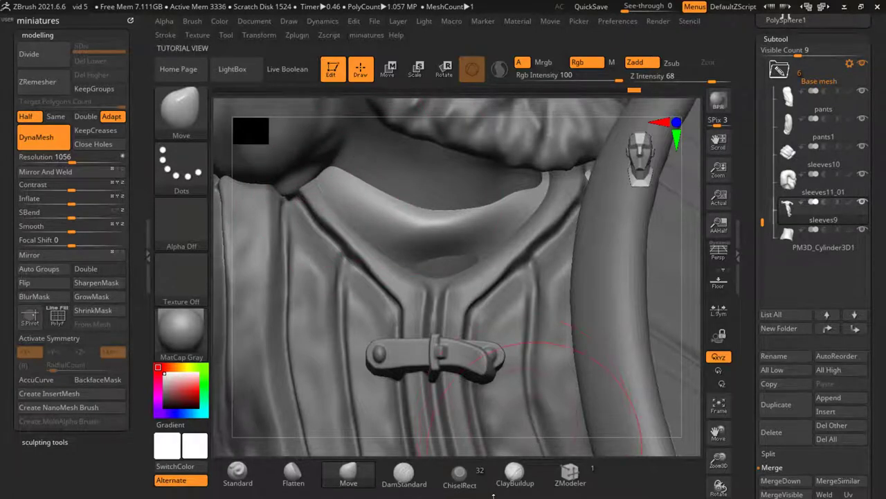
mouse_move(453, 286)
left_mouse_down()
mouse_move(459, 245)
mouse_move(442, 232)
mouse_move(440, 202)
left_mouse_up()
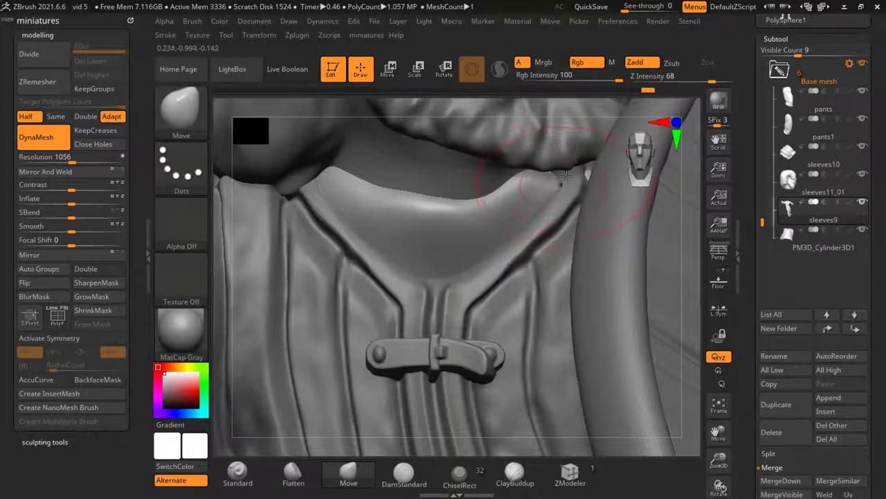
Refine the sides and rim of the sleeves9 undershirt collar around the neck with the Move brush
mouse_move(568, 443)
left_mouse_down()
mouse_move(588, 412)
mouse_move(683, 408)
mouse_move(675, 402)
left_mouse_up()
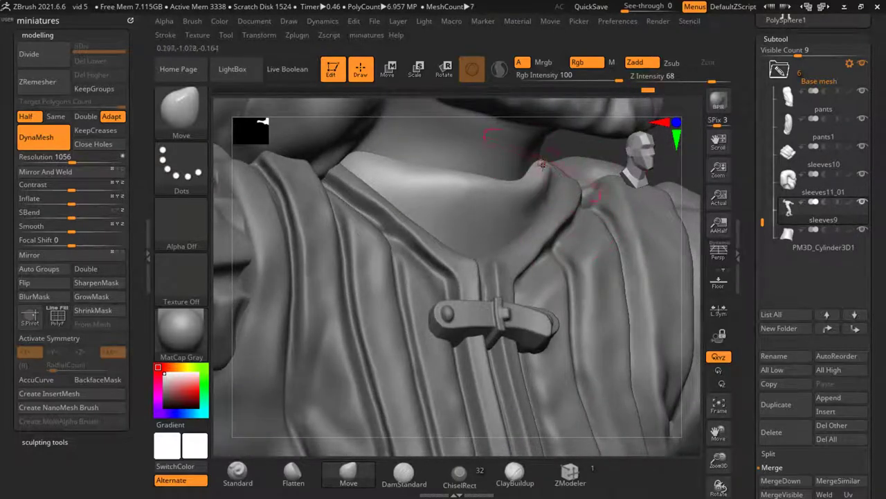
left_click_drag(547, 167, 498, 188)
left_click_drag(684, 272, 495, 183)
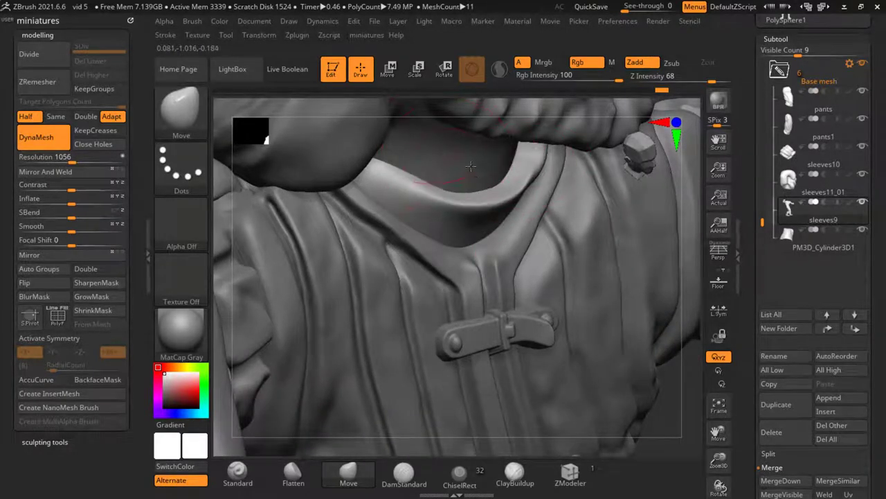
key("ctrl+shift+s")
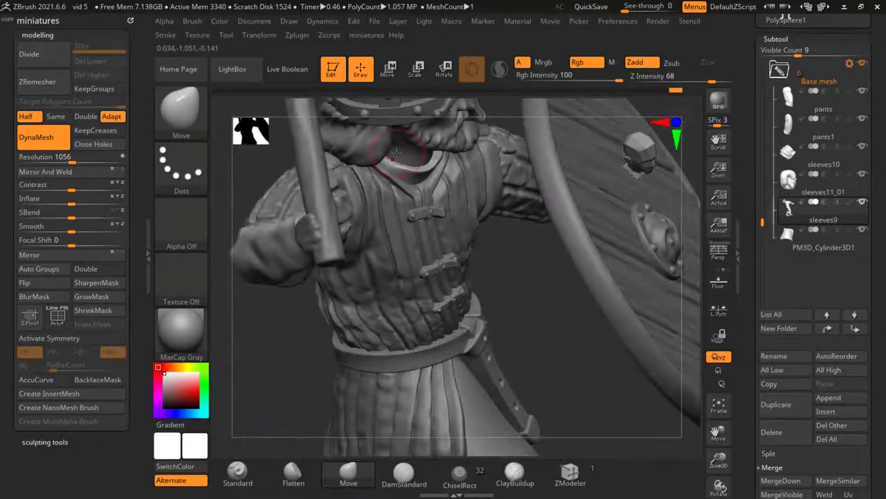
left_click_drag(265, 334, 410, 165)
right_click_drag(409, 165, 479, 169, "ctrl")
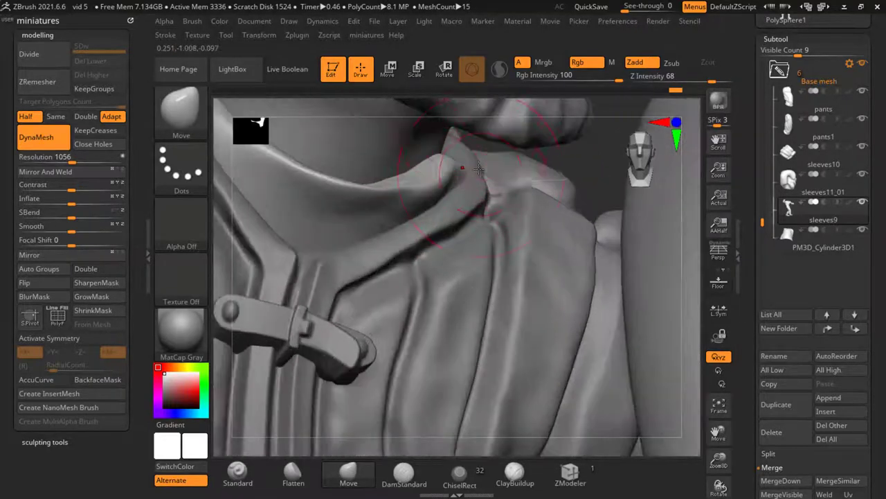
right_click_drag(465, 203, 372, 205, "shift")
mouse_move(293, 149)
right_mouse_down("ctrl")
mouse_move(472, 263)
mouse_move(462, 322)
mouse_move(502, 299)
mouse_move(491, 290)
mouse_move(570, 313)
mouse_move(579, 329)
mouse_move(566, 277)
mouse_move(416, 250)
mouse_move(395, 214)
right_mouse_up("ctrl")
Fit the upper arms of sleeves9 inside the cuffs of both quilted sleeves with the Move brush
key("s")
key("s")
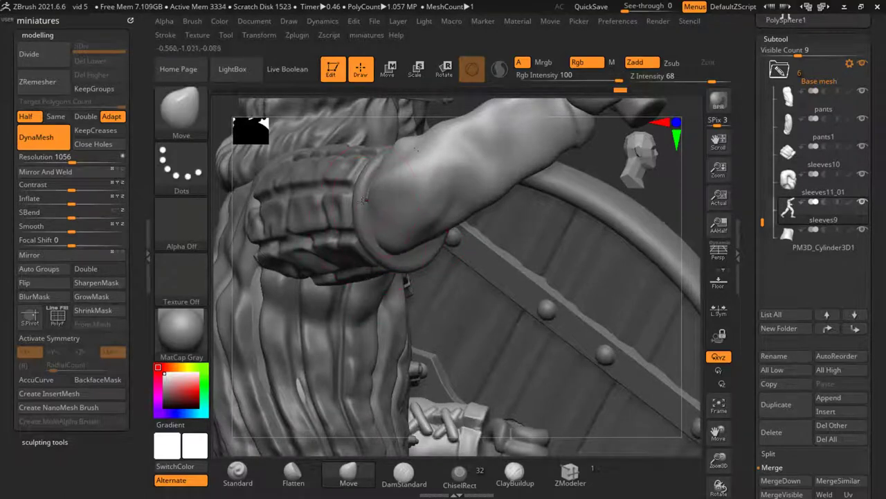
right_click_drag(571, 158, 445, 243)
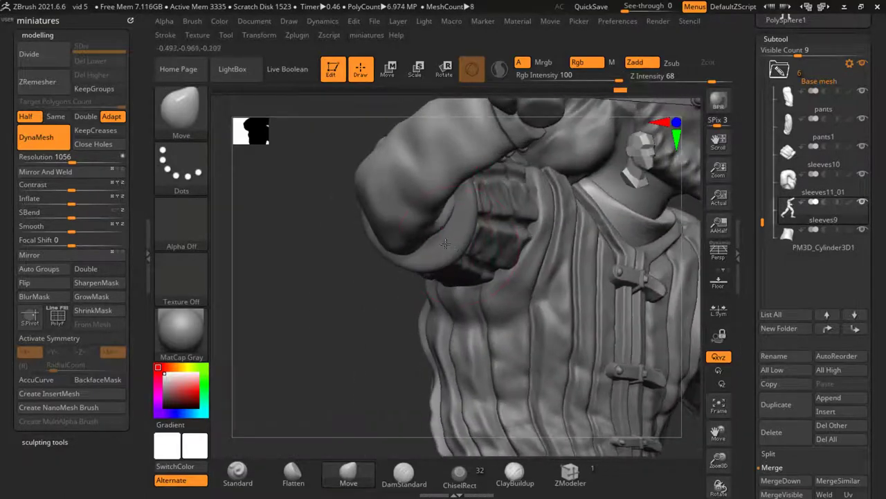
key("s")
mouse_move(377, 321)
right_mouse_down()
mouse_move(464, 199)
mouse_move(455, 267)
right_mouse_up()
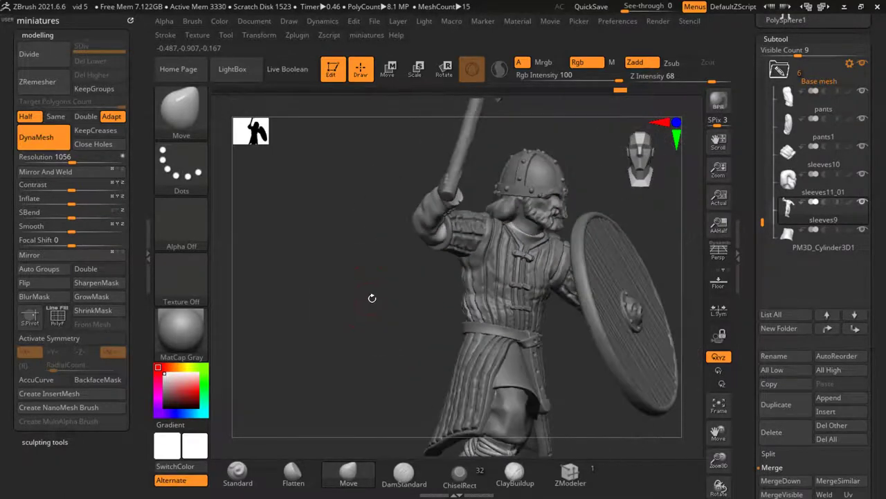
right_click_drag(372, 298, 339, 199)
right_click_drag(399, 373, 403, 310)
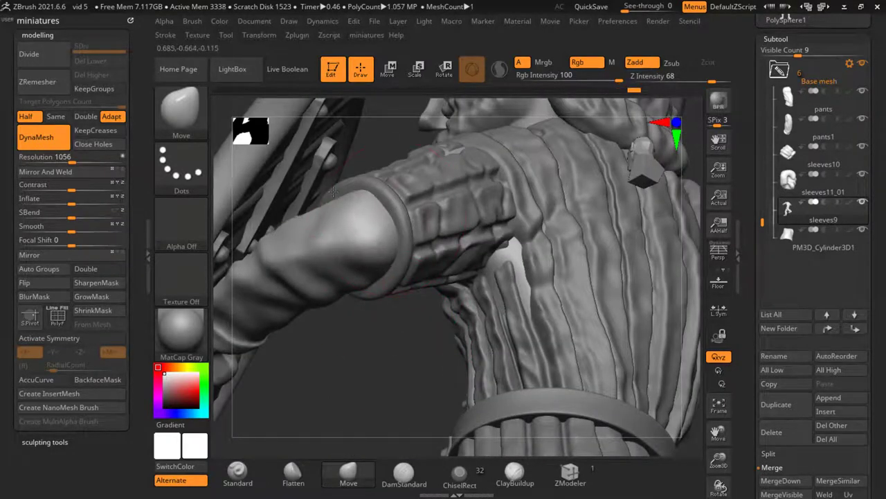
mouse_move(332, 201)
right_mouse_down("ctrl")
mouse_move(388, 291)
mouse_move(410, 233)
mouse_move(577, 372)
mouse_move(305, 391)
mouse_move(446, 384)
mouse_move(354, 353)
mouse_move(360, 367)
mouse_move(435, 299)
mouse_move(478, 325)
mouse_move(555, 340)
mouse_move(426, 302)
mouse_move(464, 288)
right_mouse_up("ctrl")
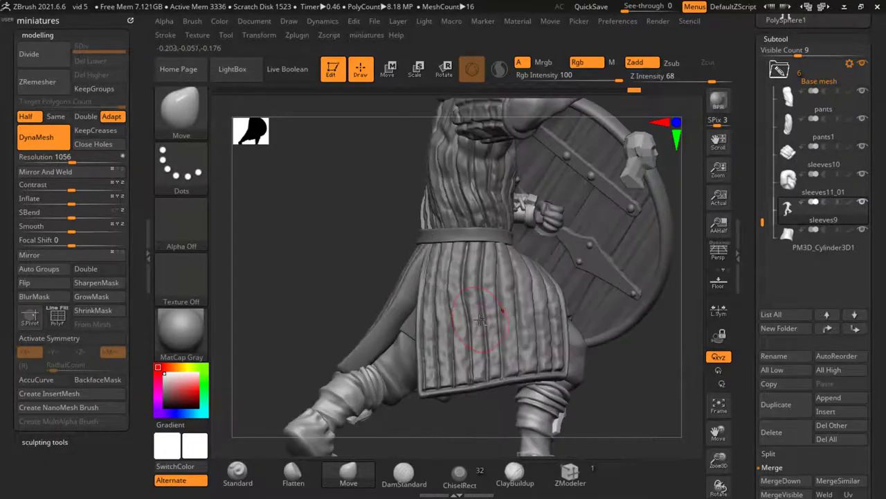
Examine the gambeson's lower panels and the back of Gambeson Shirt2 from all sides of the miniature
left_click(471, 284, "alt")
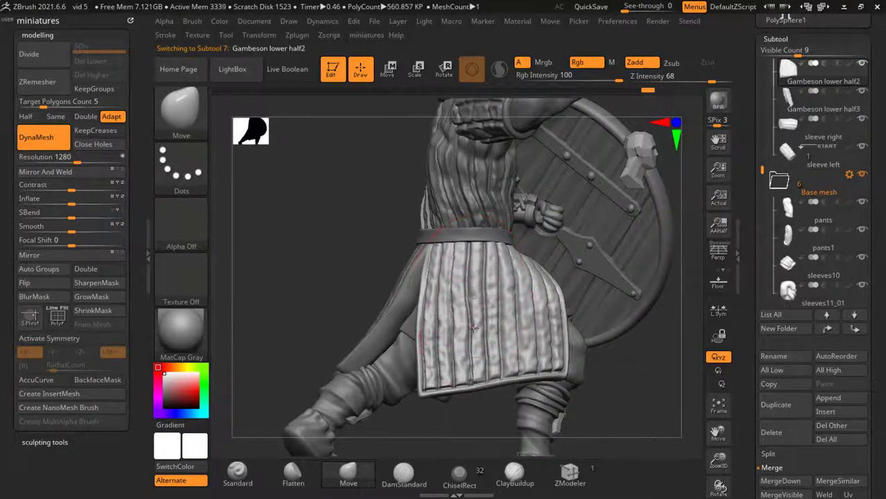
right_click_drag(450, 311, 293, 296)
left_click_drag(293, 302, 429, 305)
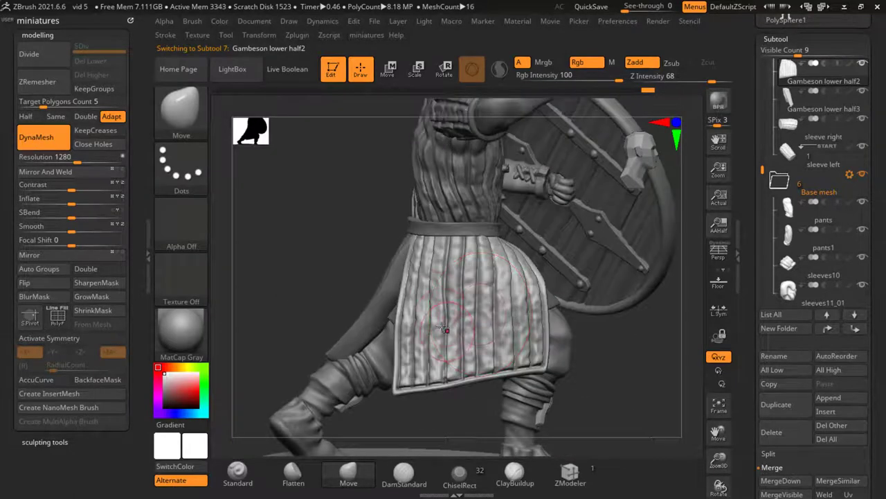
key("f")
left_click_drag(595, 347, 413, 317)
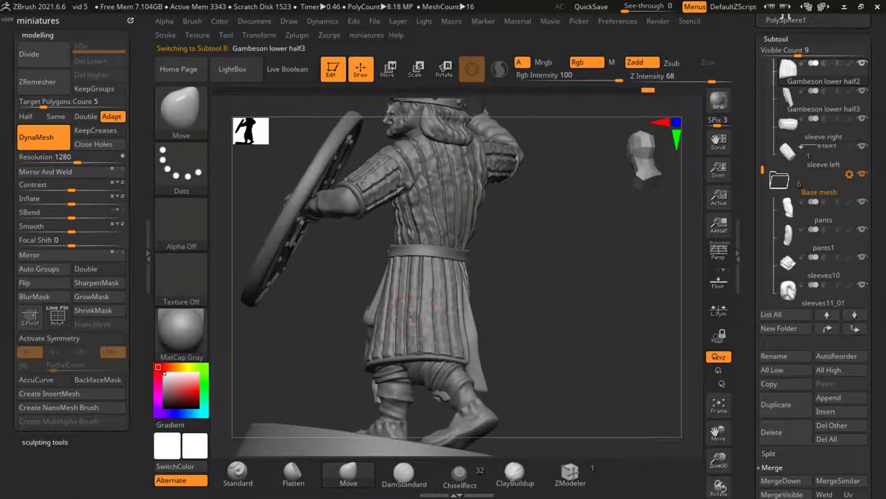
left_click_drag(562, 254, 598, 333)
left_click(511, 216, "alt")
key("f")
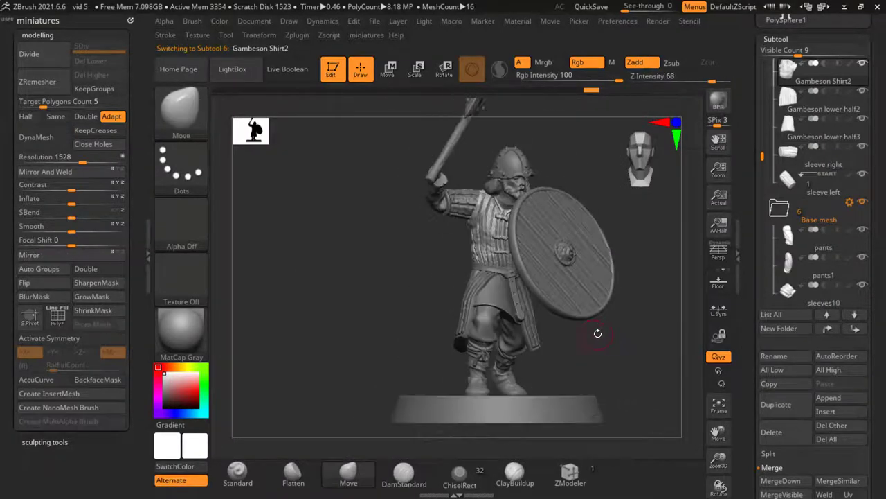
Hide the weapon PM3D_Cylinder3D1_1 and the shield PM3D_Cylinder3D5_5 in the weapons folder while keeping the helmeted head visible
left_click(606, 288, "alt")
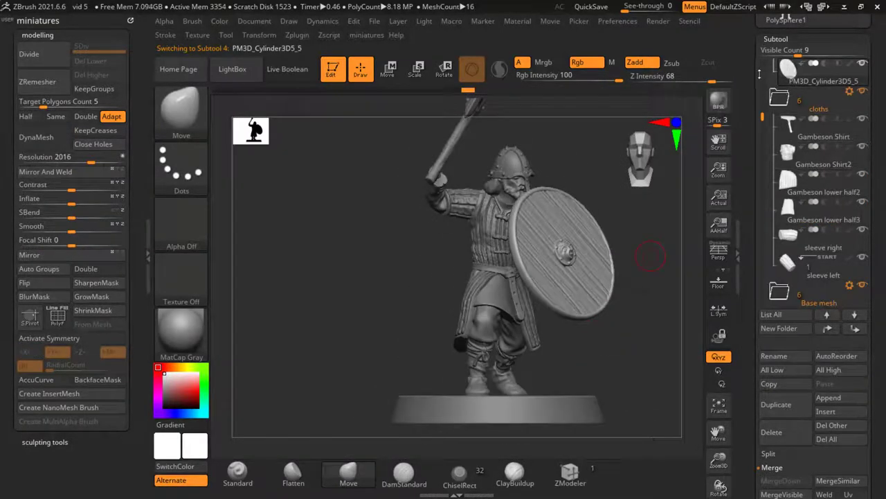
left_click_drag(762, 118, 763, 64)
left_click(534, 240, "ctrl+shift")
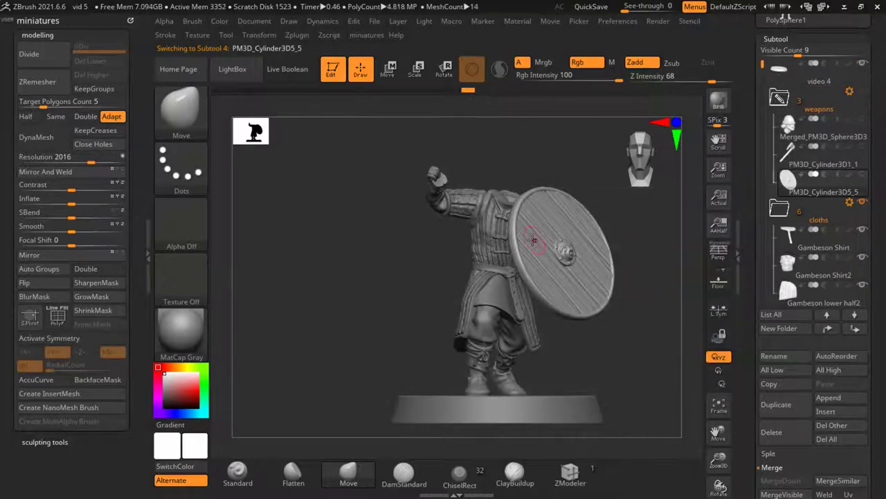
left_click(863, 121)
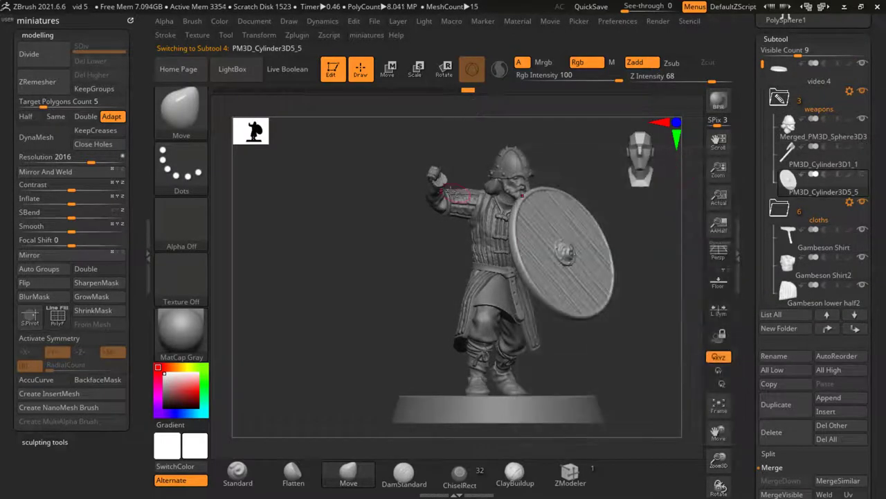
Insert a Plane3D subtool below sleeve right in the cloths folder and activate the Move transform on it
left_click(454, 193, "alt")
left_click_drag(427, 242, 484, 284)
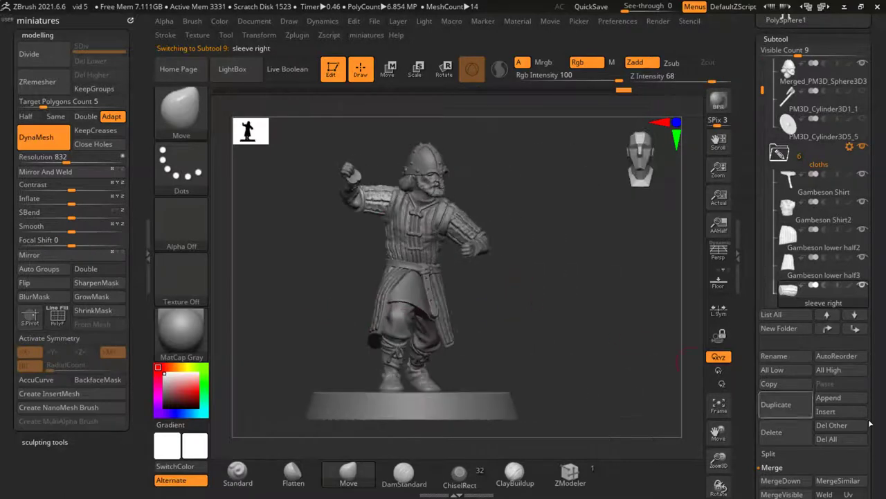
left_click(863, 417)
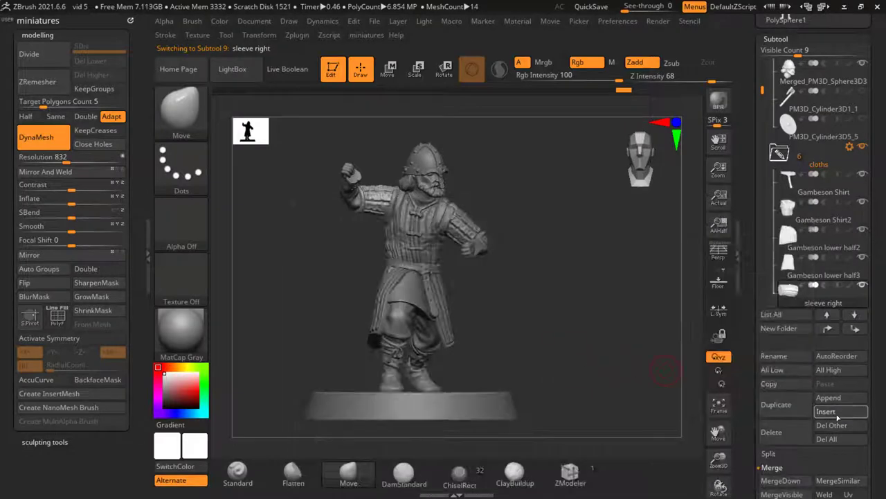
left_click(837, 413)
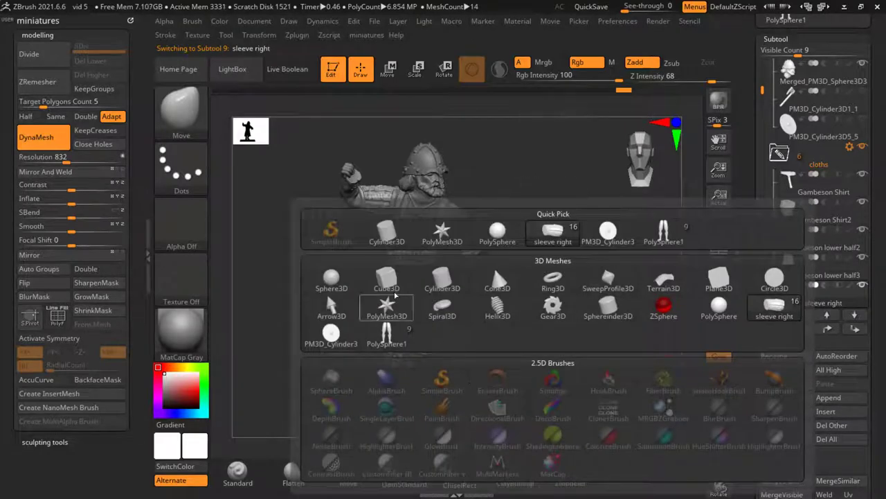
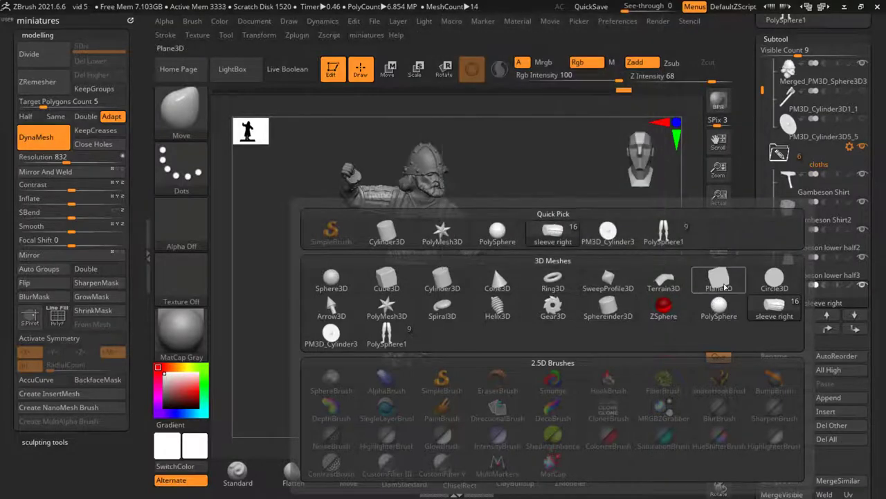
left_click(720, 284)
left_click(387, 67)
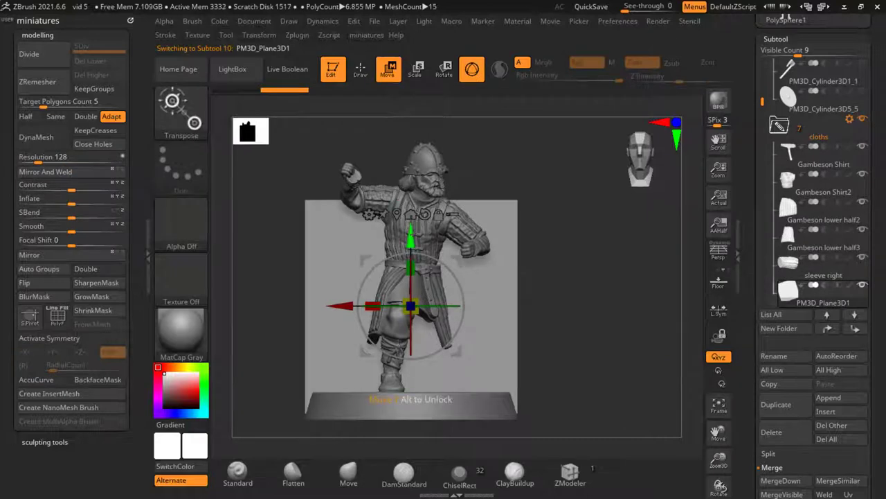
Turn on double-sided display for the plane and position it behind the warrior, tilted along his back like a cape
left_click_drag(411, 239, 410, 205)
left_click_drag(587, 292, 509, 293)
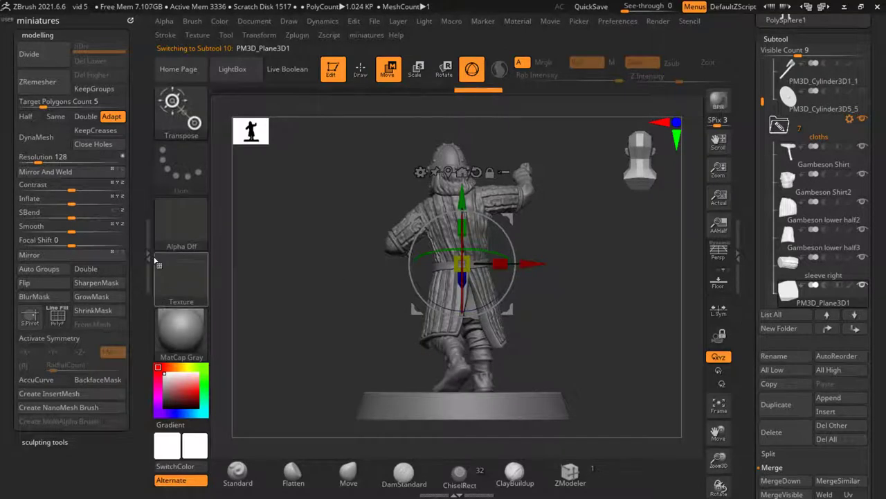
left_click(101, 270)
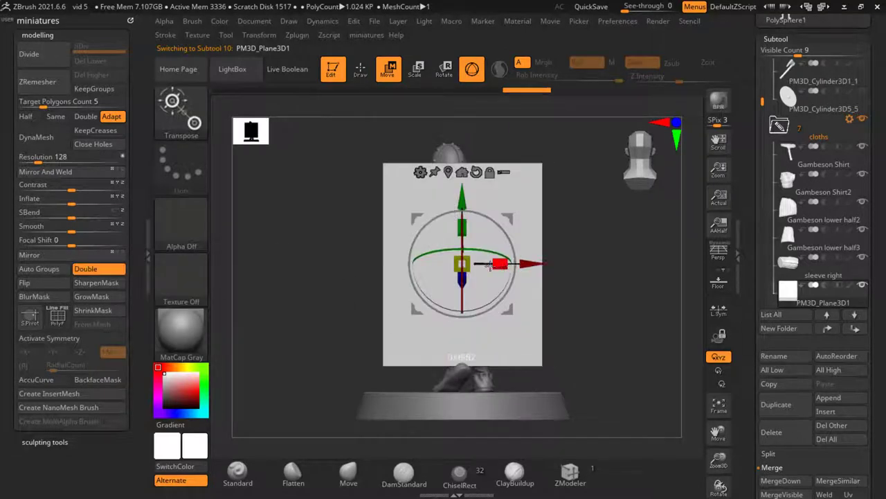
left_click_drag(440, 321, 470, 309)
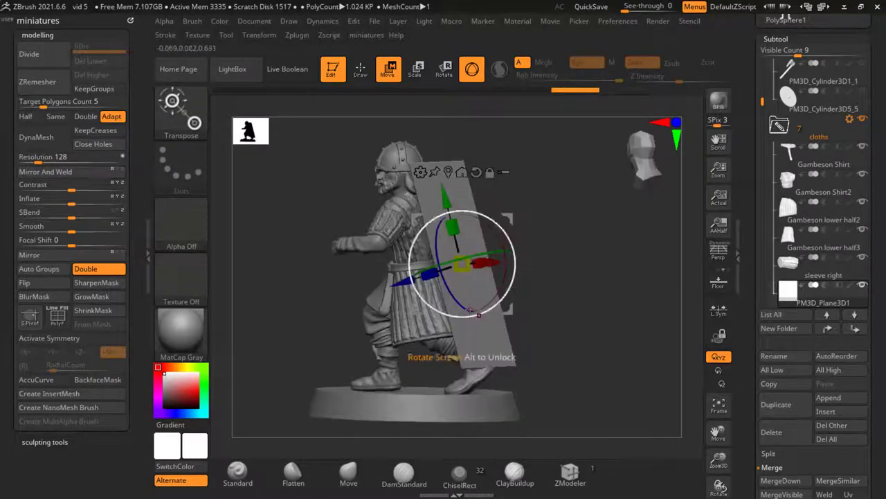
left_click_drag(646, 379, 547, 284)
key("q")
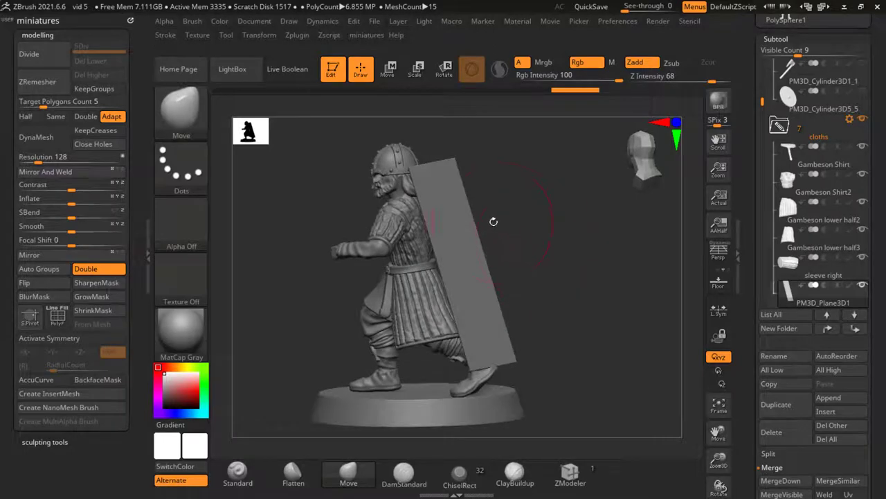
Extend the plane's upper edge forward over the shoulders into a flap in front of the chest, using a mask and the Move transform
key("ctrl")
left_click_drag(494, 157, 568, 166)
left_click(390, 69)
left_click_drag(462, 264, 444, 177)
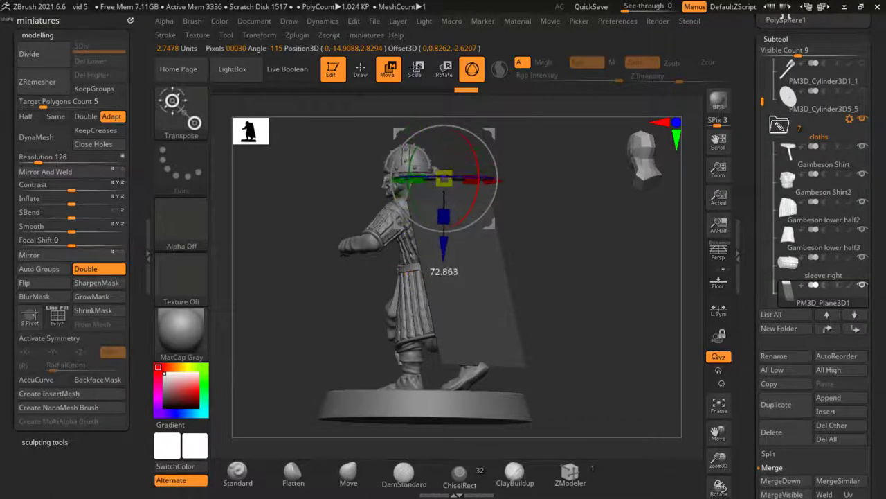
left_click_drag(515, 191, 460, 254)
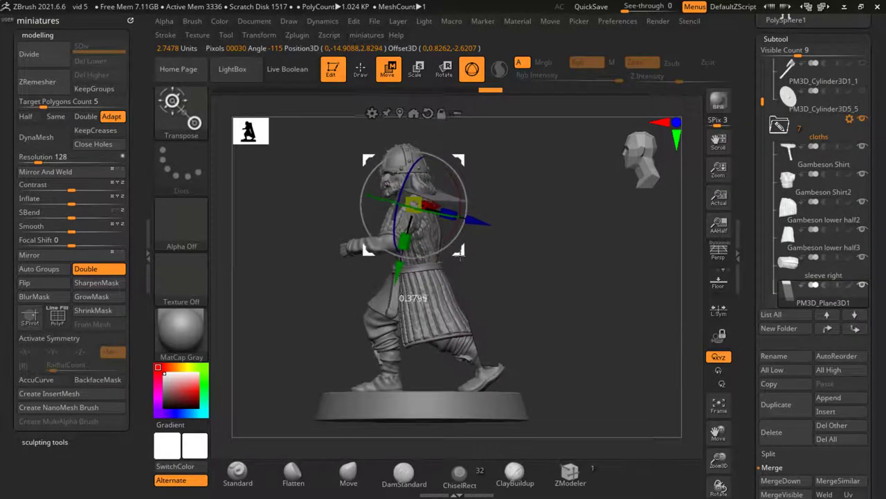
left_click_drag(545, 228, 608, 334)
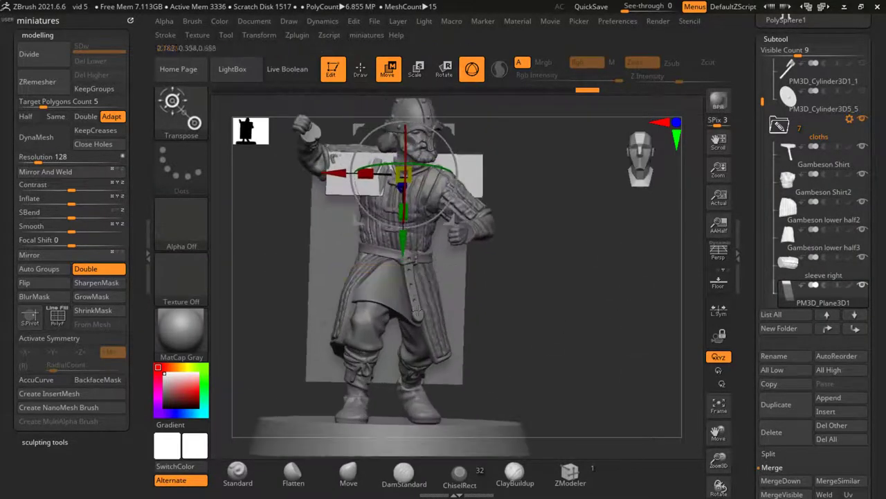
Shape the cape's front flap into a rounded collar across the chest using the Move brush with AccuCurve on
key("q")
left_click_drag(599, 305, 455, 228)
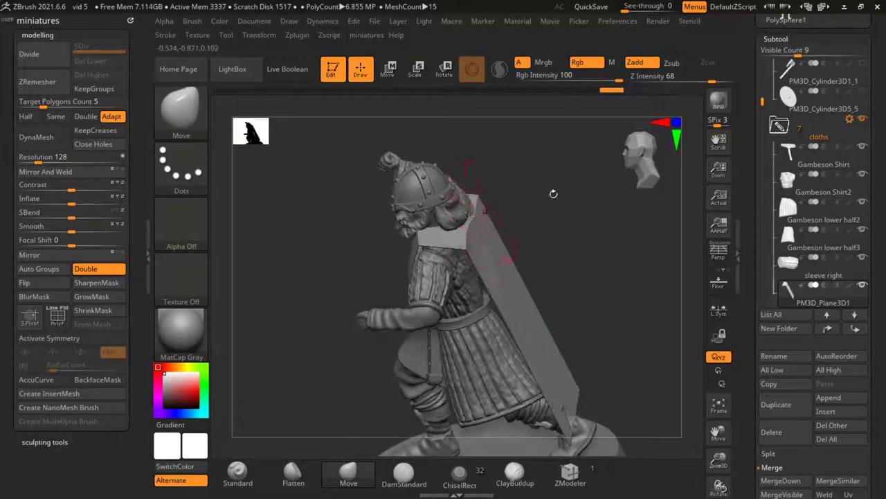
left_click_drag(553, 194, 556, 182)
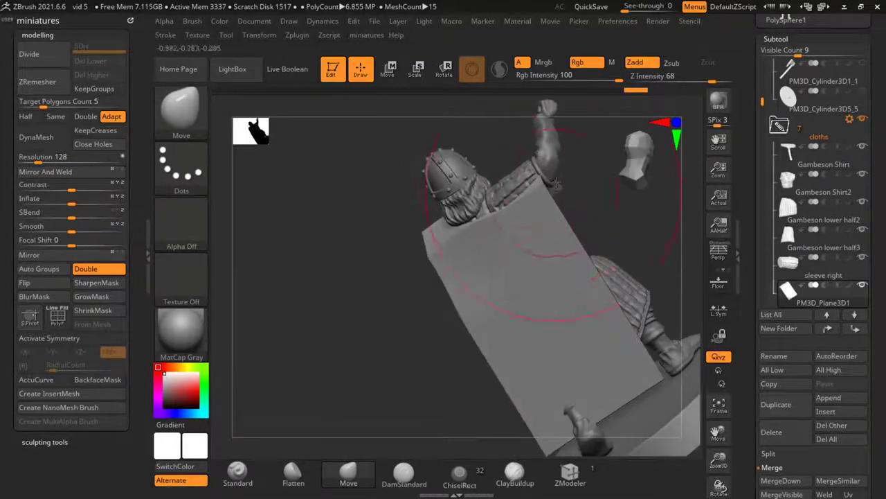
mouse_move(344, 316)
left_mouse_down()
mouse_move(434, 317)
mouse_move(319, 322)
mouse_move(340, 325)
mouse_move(385, 208)
mouse_move(340, 228)
left_mouse_up()
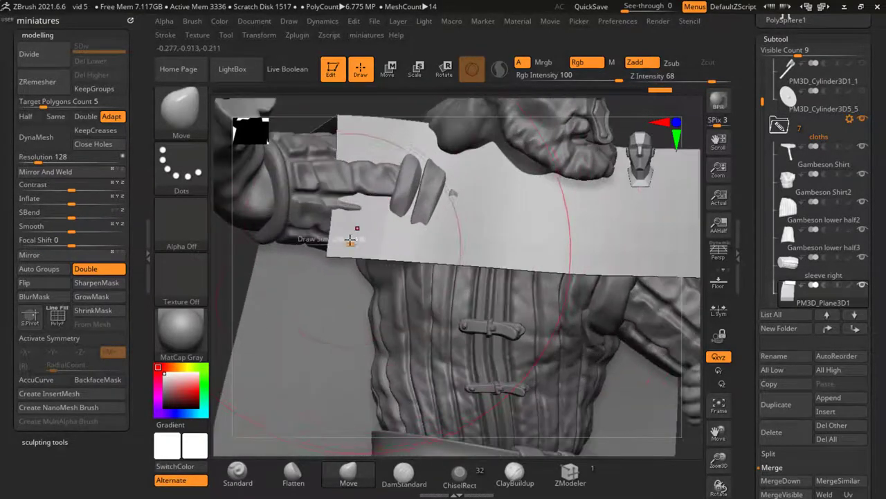
key("s")
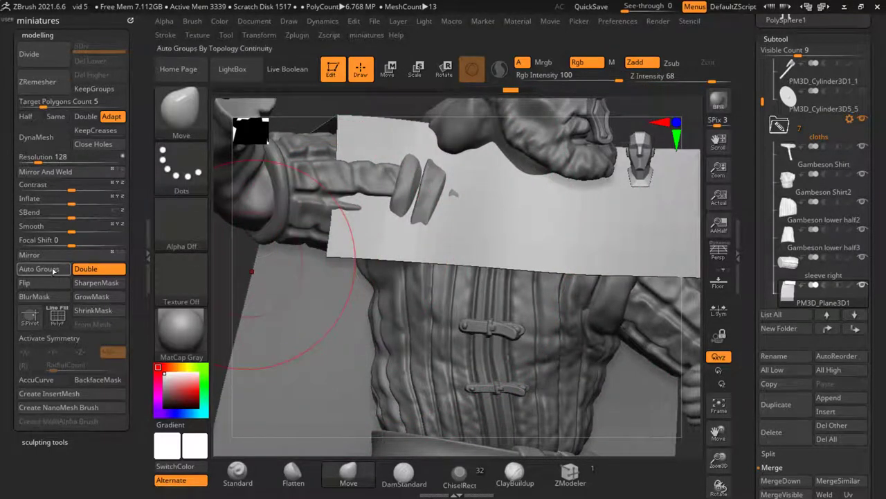
left_click_drag(278, 450, 366, 213)
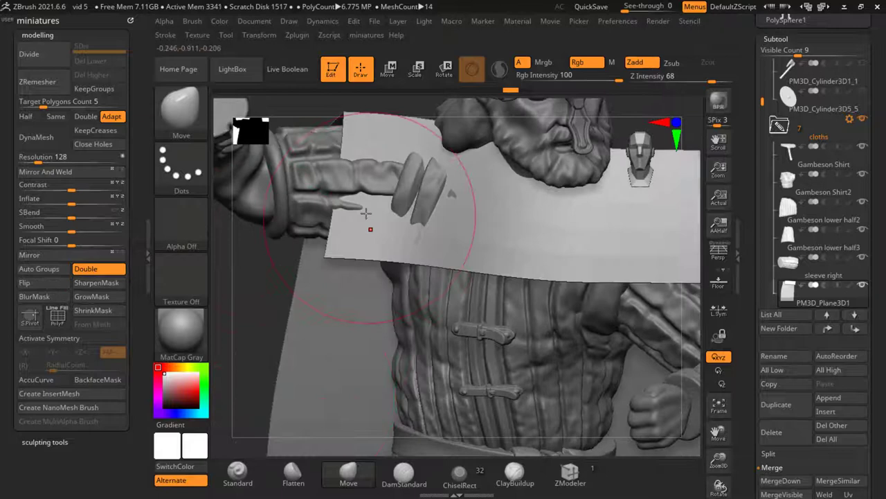
left_click(35, 379)
mouse_move(326, 253)
left_mouse_down()
mouse_move(399, 214)
mouse_move(423, 213)
mouse_move(345, 245)
mouse_move(644, 246)
mouse_move(666, 263)
mouse_move(624, 289)
mouse_move(542, 240)
mouse_move(633, 247)
mouse_move(579, 276)
mouse_move(554, 277)
left_mouse_up()
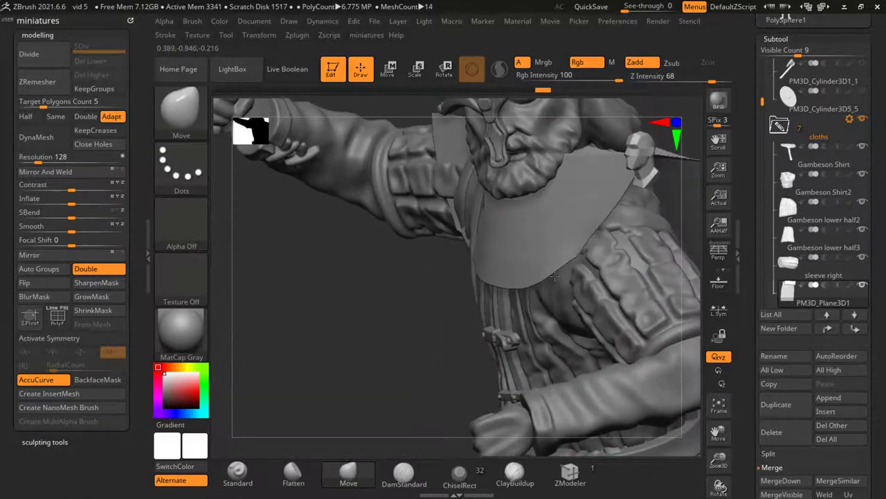
Pull the cape fabric down onto the shoulder of the lowered arm with the Move brush
left_click_drag(322, 374, 450, 291)
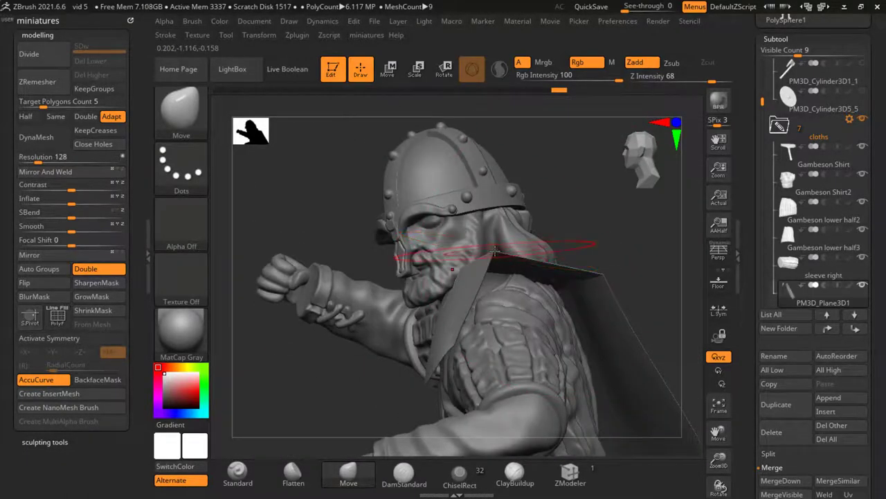
left_click_drag(495, 253, 512, 317)
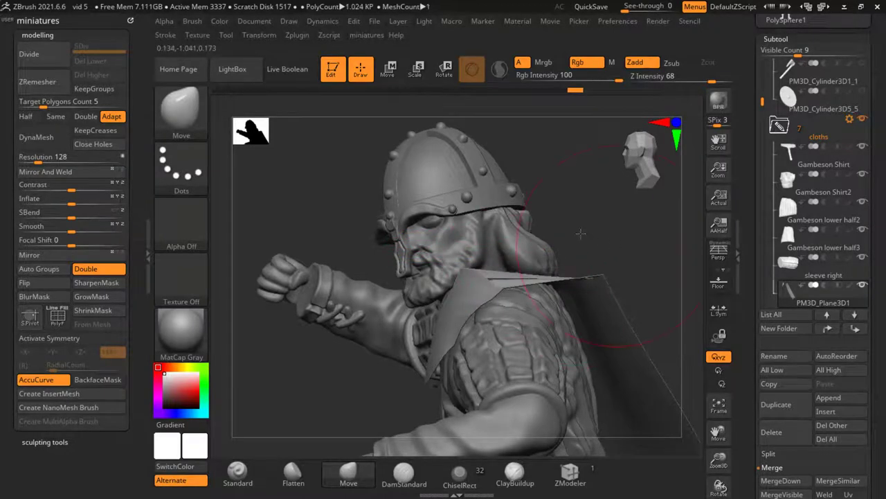
scroll(581, 234, "up", 5)
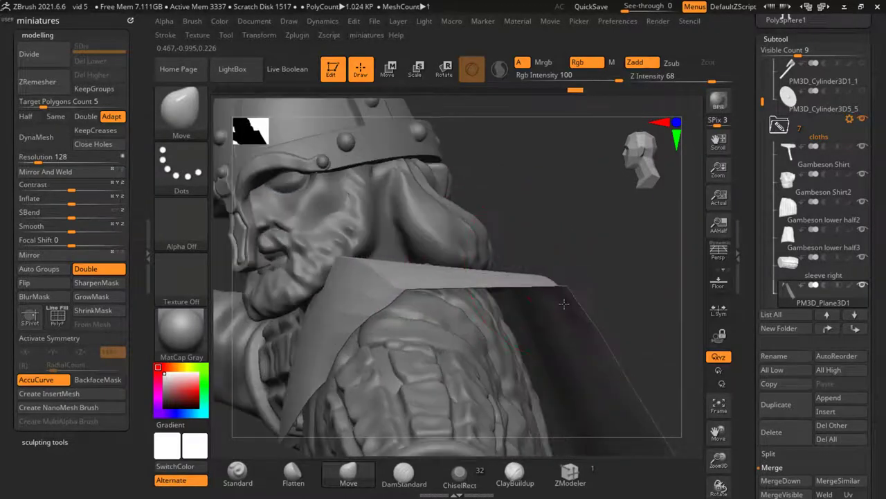
left_click_drag(564, 304, 544, 318)
scroll(443, 259, "down", 3)
right_click_drag(443, 260, 477, 268)
Pull the cape's rear side edge outward below the lowered arm's shoulder to soften its square corner
right_click_drag(520, 301, 436, 292)
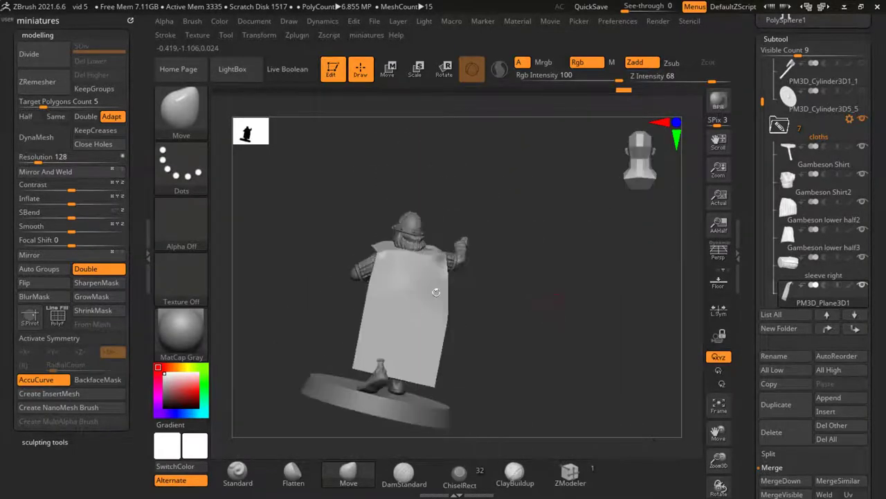
right_click_drag(493, 297, 390, 261, "ctrl")
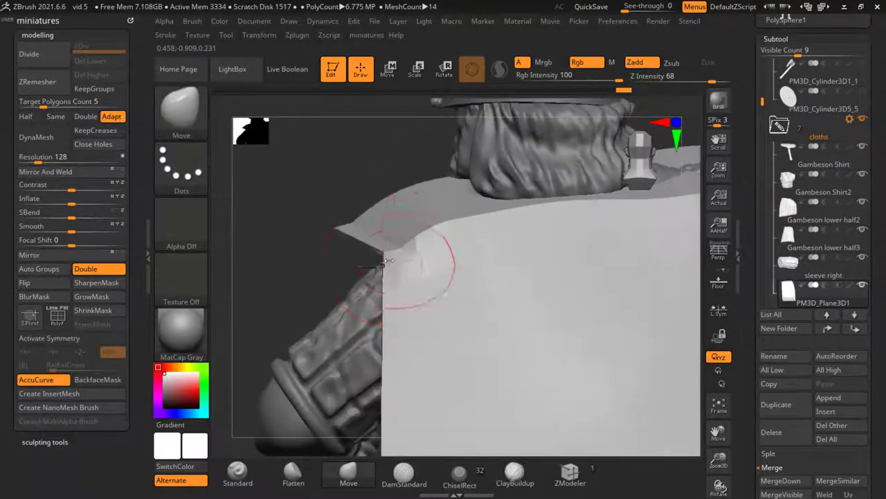
left_click_drag(369, 257, 350, 264)
left_click_drag(386, 293, 368, 291)
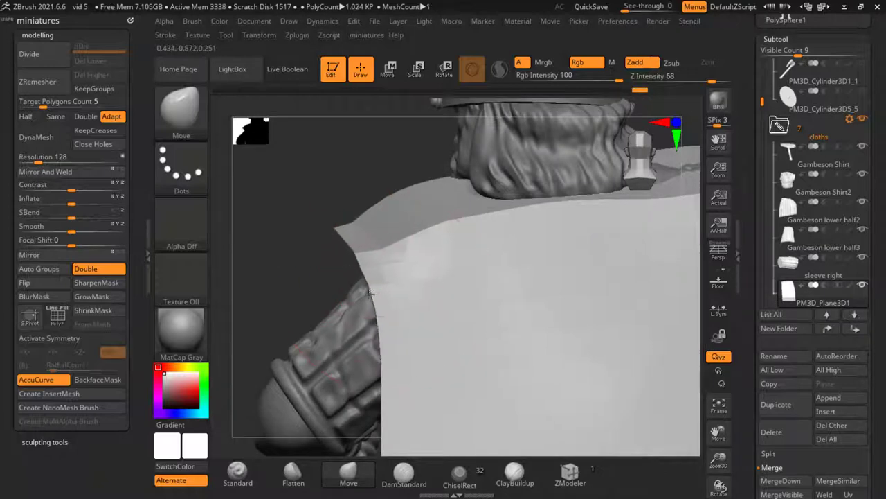
right_click_drag(368, 291, 406, 233)
key("f")
right_click_drag(348, 350, 404, 280)
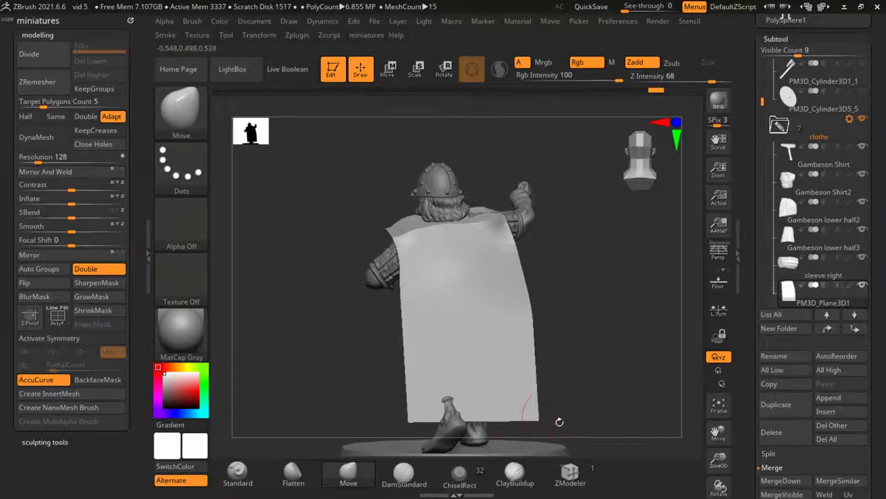
Smooth the cape's upper back and turn off AccuCurve for the Move brush
right_click_drag(560, 422, 428, 344)
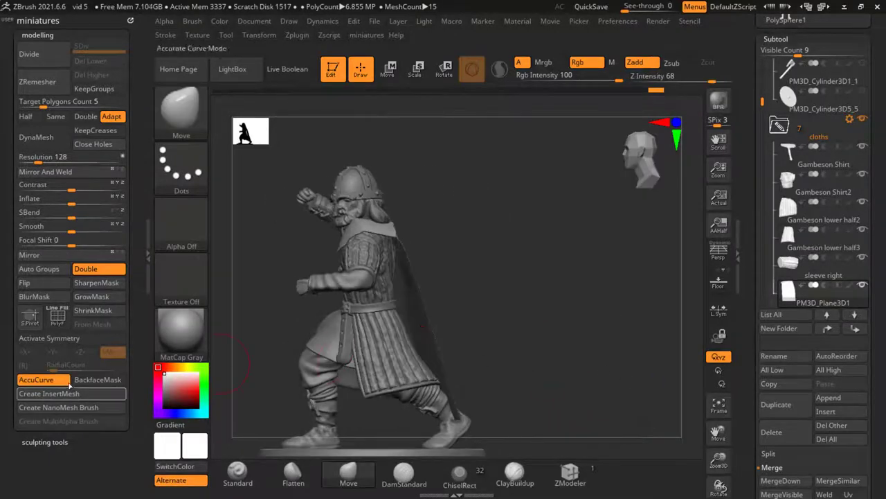
right_click_drag(624, 328, 404, 253)
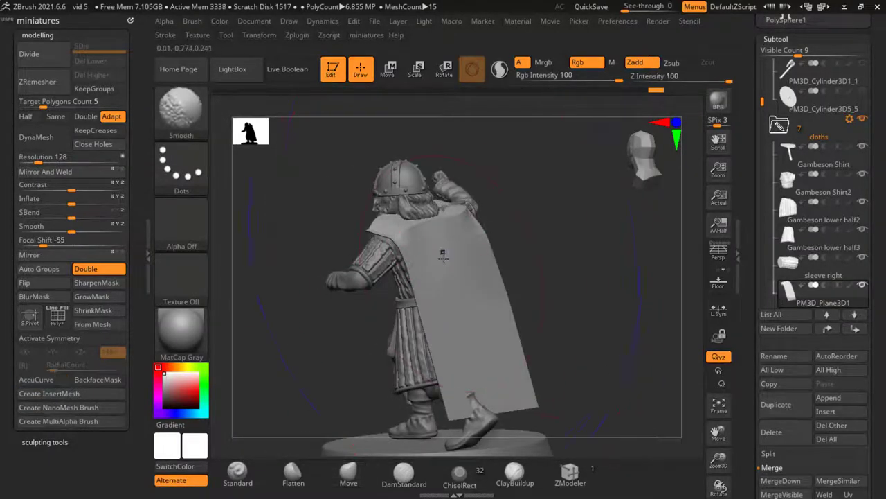
mouse_move(451, 277)
right_mouse_down()
mouse_move(449, 257)
mouse_move(505, 252)
mouse_move(490, 215)
right_mouse_up()
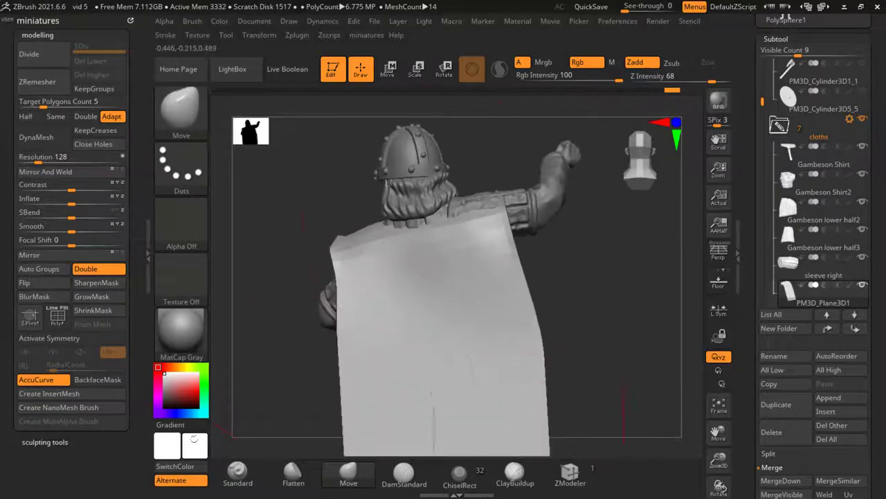
left_click(27, 378)
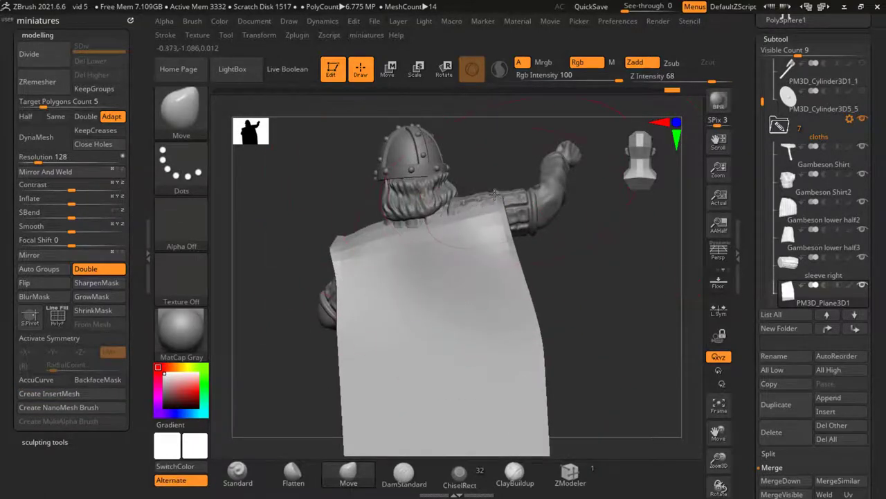
Spread the cape's collar outward over the shoulders with the Move brush so that it drapes above both sleeves
mouse_move(488, 187)
right_mouse_down()
mouse_move(554, 208)
mouse_move(653, 218)
mouse_move(484, 291)
mouse_move(427, 302)
mouse_move(404, 236)
mouse_move(527, 210)
right_mouse_up()
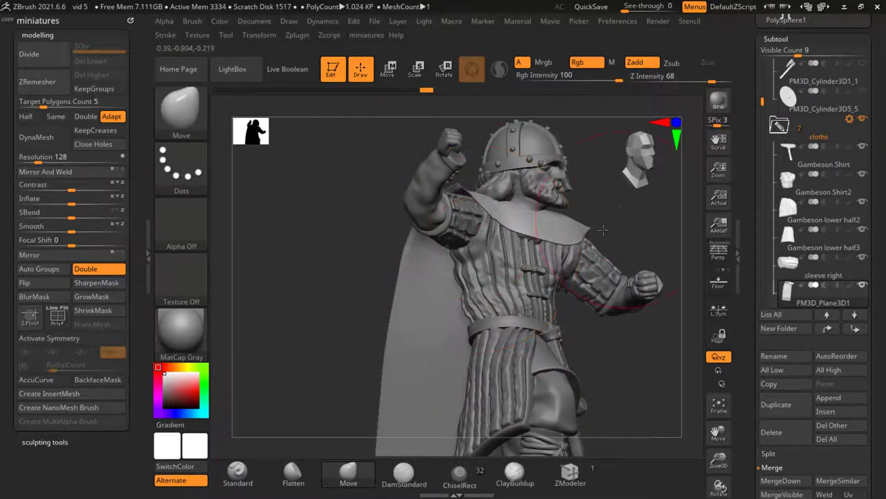
right_click_drag(603, 230, 613, 232)
left_click_drag(632, 220, 635, 244)
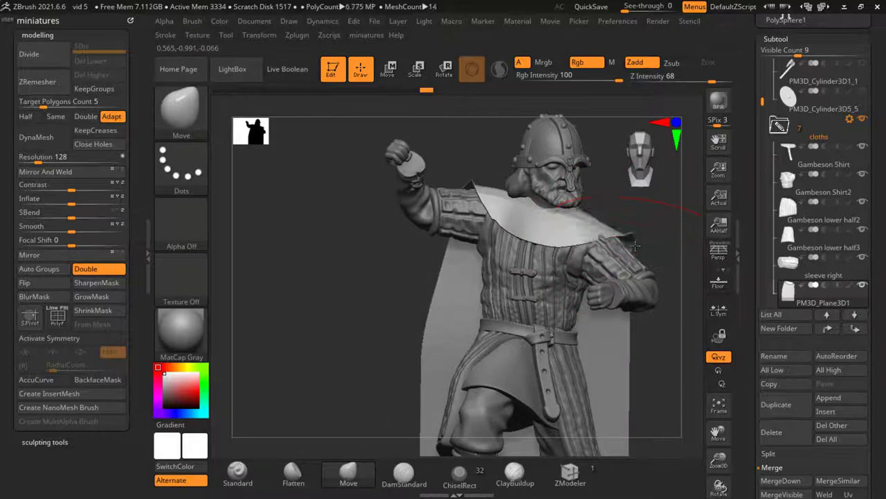
right_click_drag(635, 244, 347, 374)
Show the cape's polygon wireframe and ZRemesh it with the Half polygon count option
right_click(283, 405)
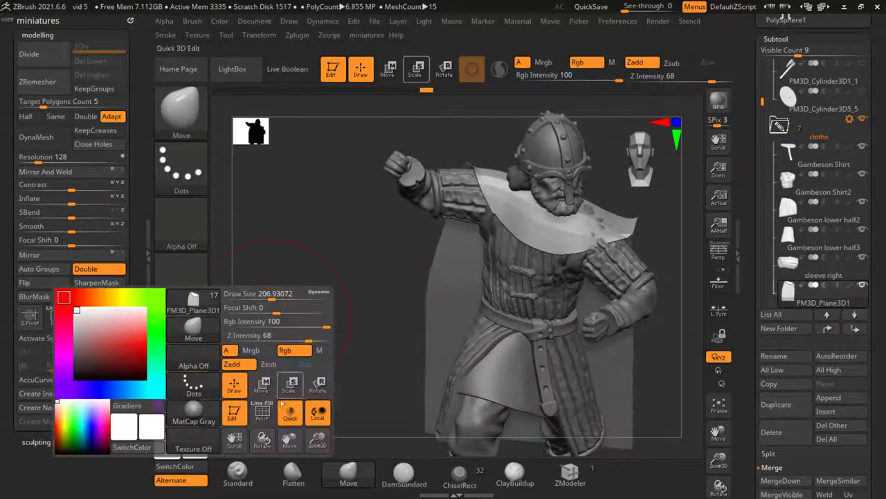
left_click(261, 413)
right_click_drag(347, 333, 450, 204)
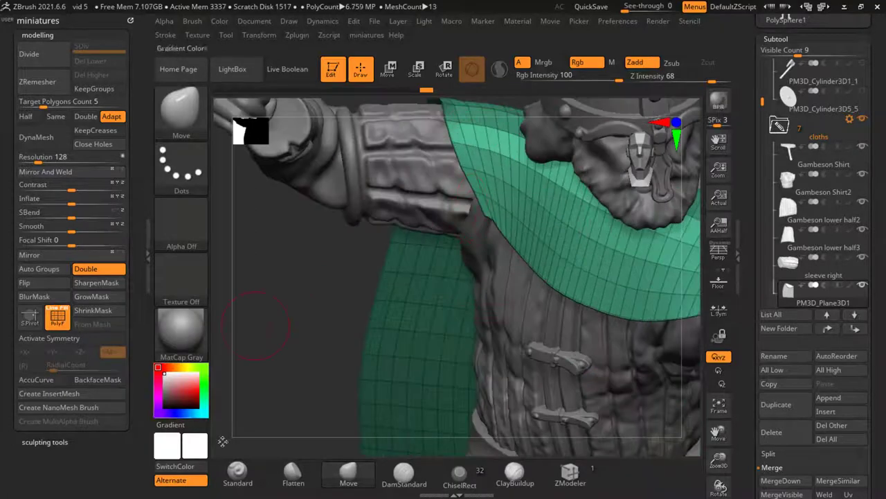
right_click_drag(235, 433, 464, 249, "ctrl")
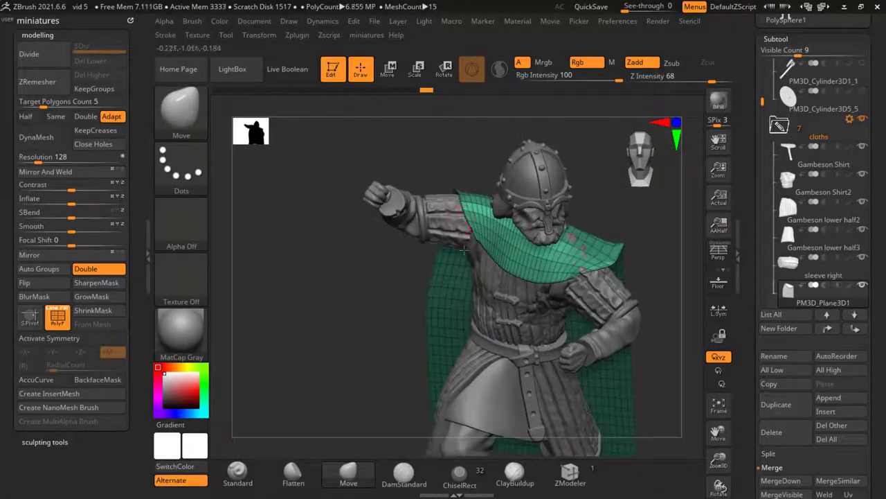
left_click(26, 117)
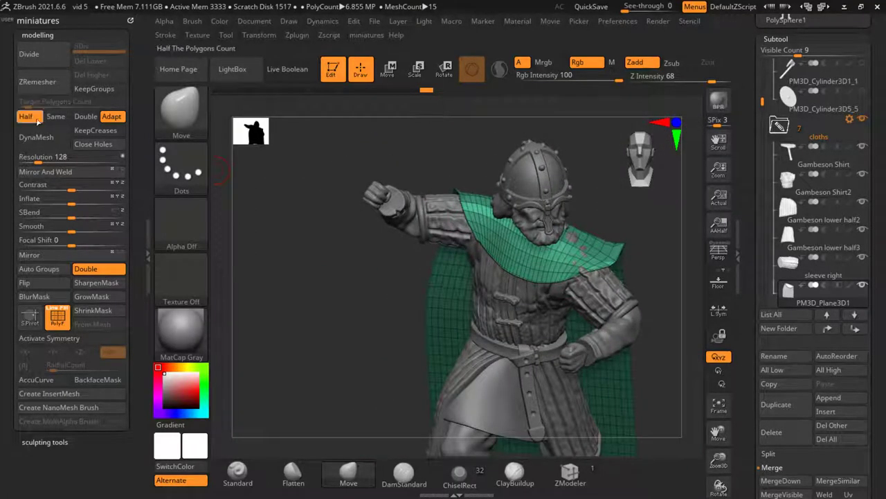
left_click(42, 82)
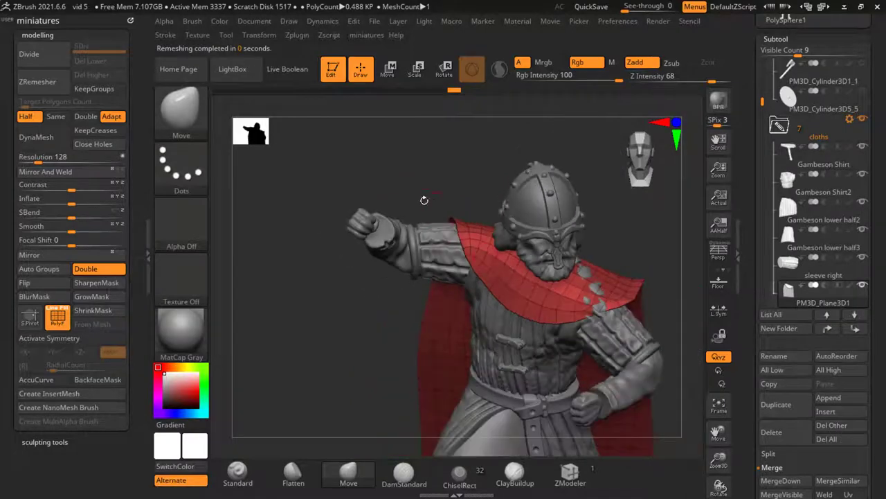
Drape the remeshed cape's side edge down over the lowered arm's upper sleeve and along the back with the Move brush
left_click_drag(485, 416, 385, 433)
left_click(344, 473)
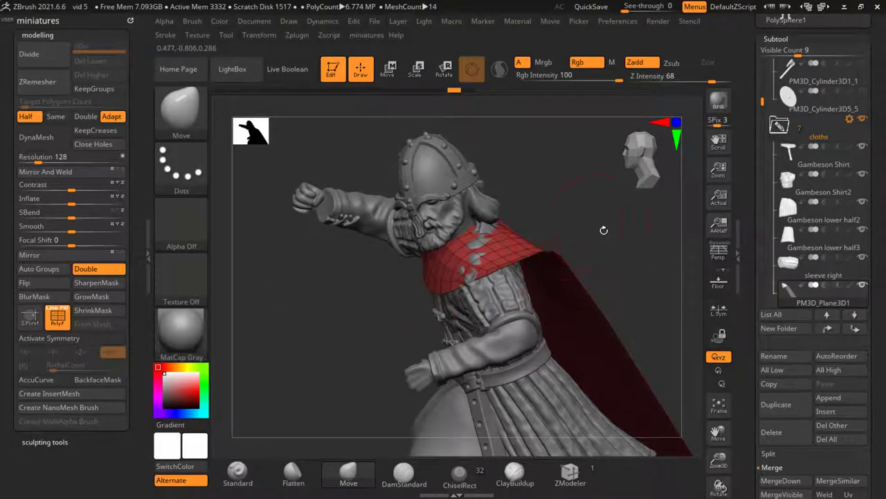
right_click_drag(550, 253, 567, 290)
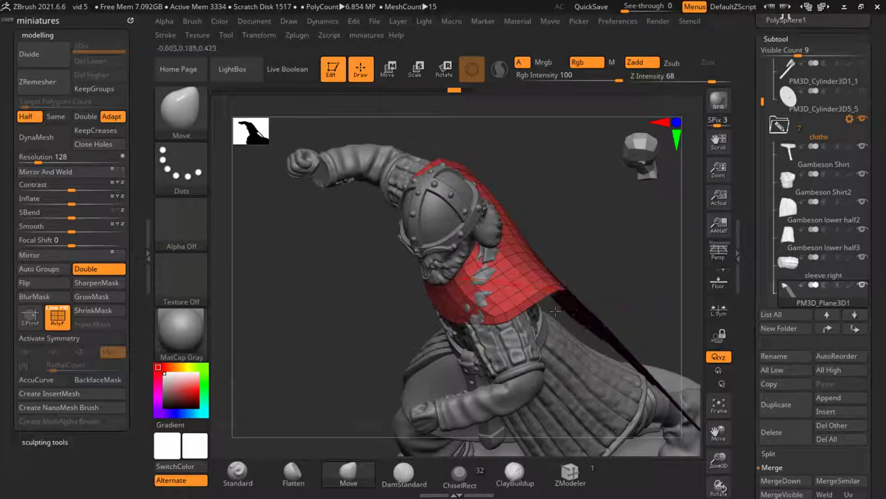
left_click_drag(558, 292, 543, 347)
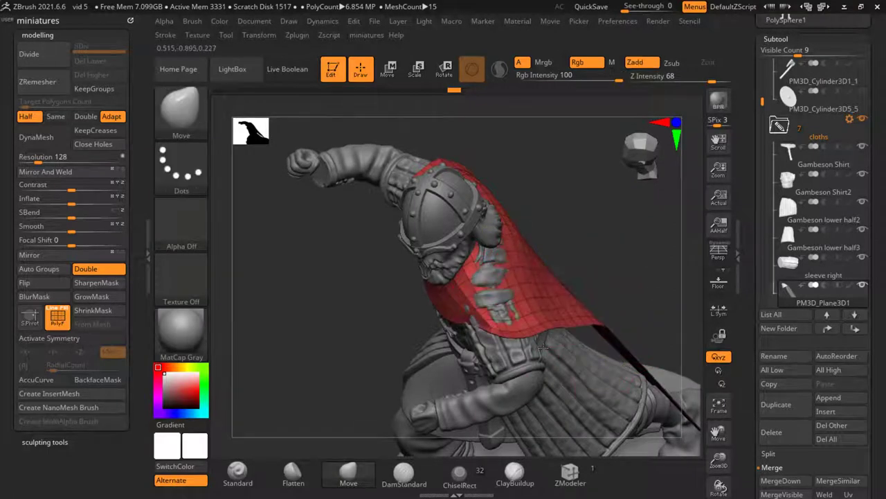
left_click_drag(603, 323, 599, 348)
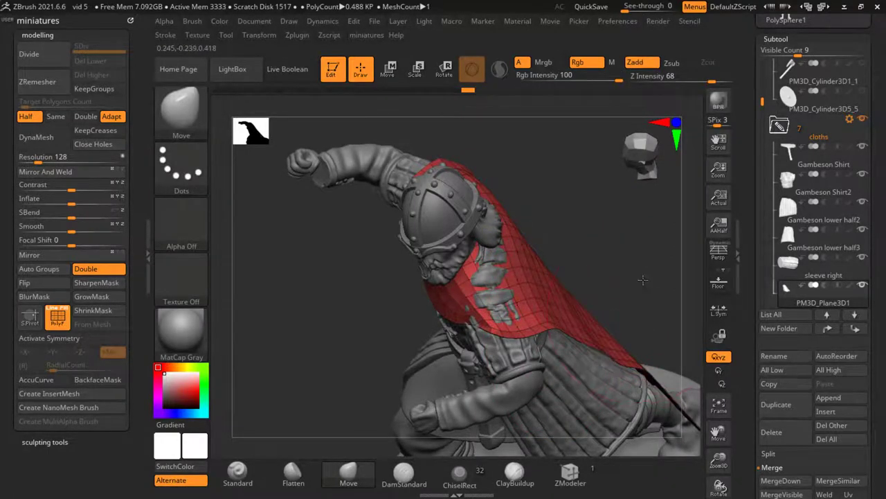
Pull the cape's front and side edge down over the lowered arm's shoulder and upper sleeve with the Move brush
mouse_move(642, 280)
right_mouse_down()
mouse_move(508, 284)
mouse_move(590, 278)
mouse_move(542, 282)
right_mouse_up()
key("s")
key("s")
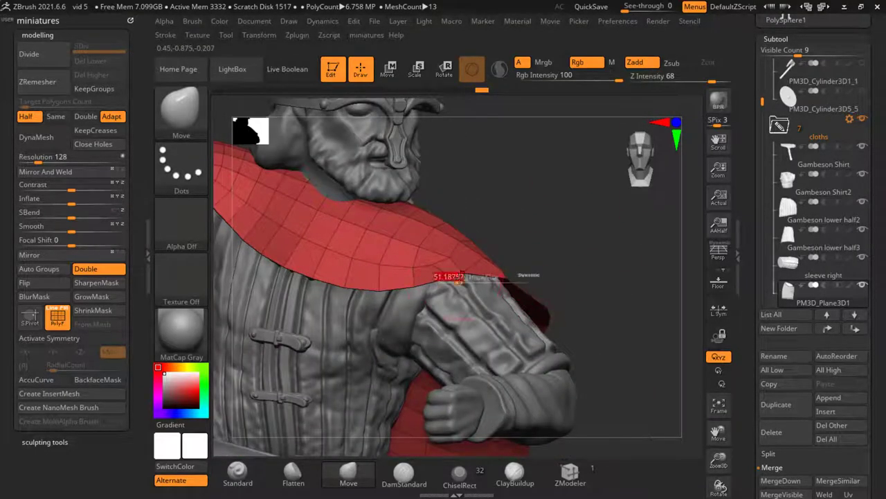
right_click_drag(459, 276, 487, 287)
left_click_drag(462, 282, 471, 305)
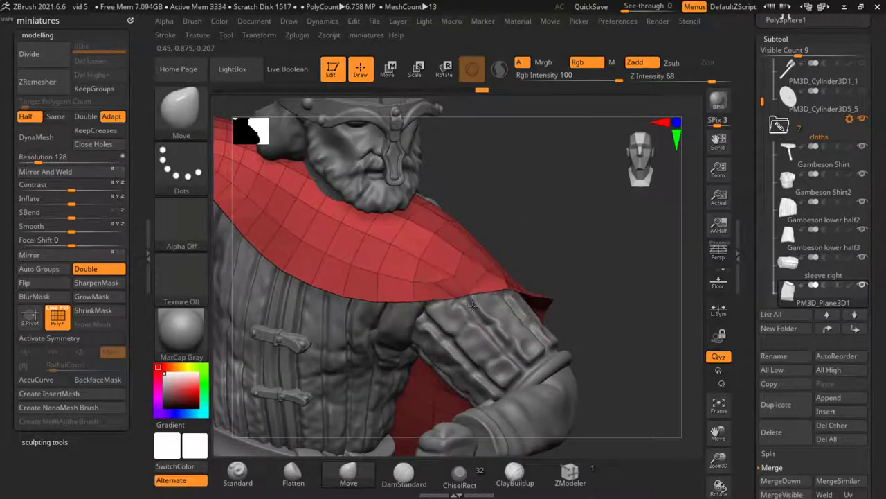
right_click_drag(521, 268, 505, 290)
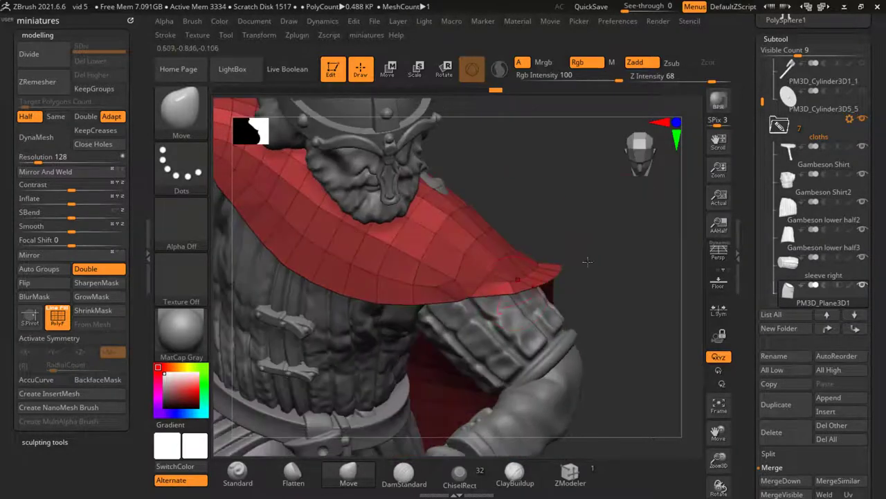
right_click_drag(588, 262, 418, 234)
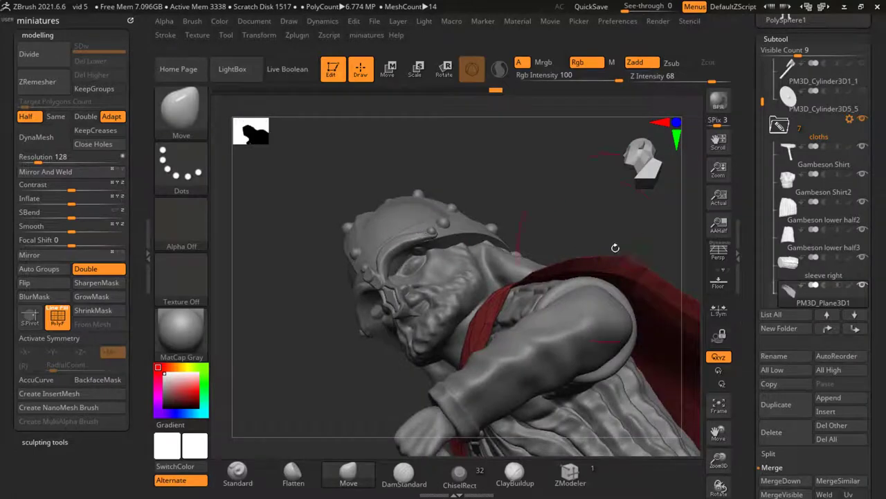
right_click_drag(615, 247, 514, 284)
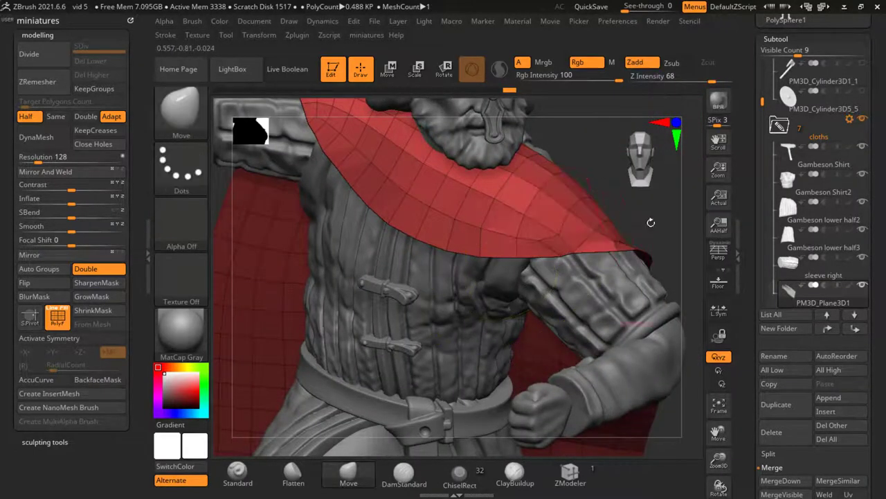
right_click_drag(646, 219, 248, 458)
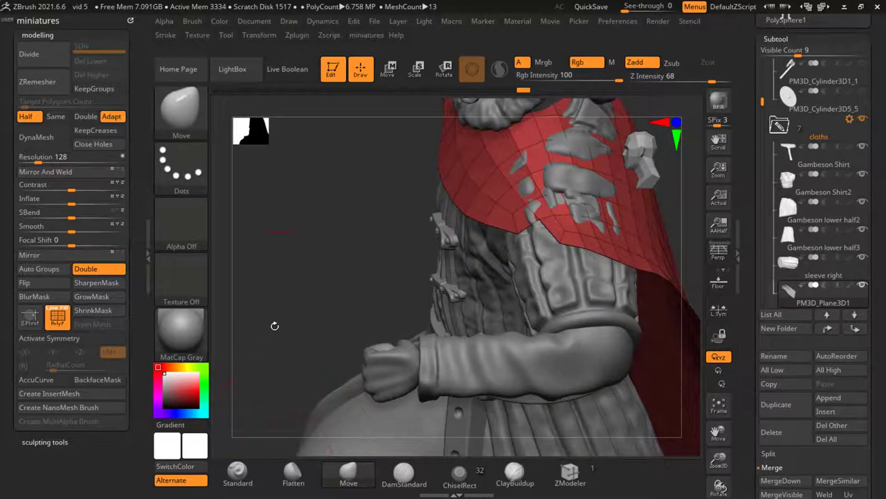
right_click_drag(274, 325, 539, 217)
right_click_drag(430, 235, 534, 222)
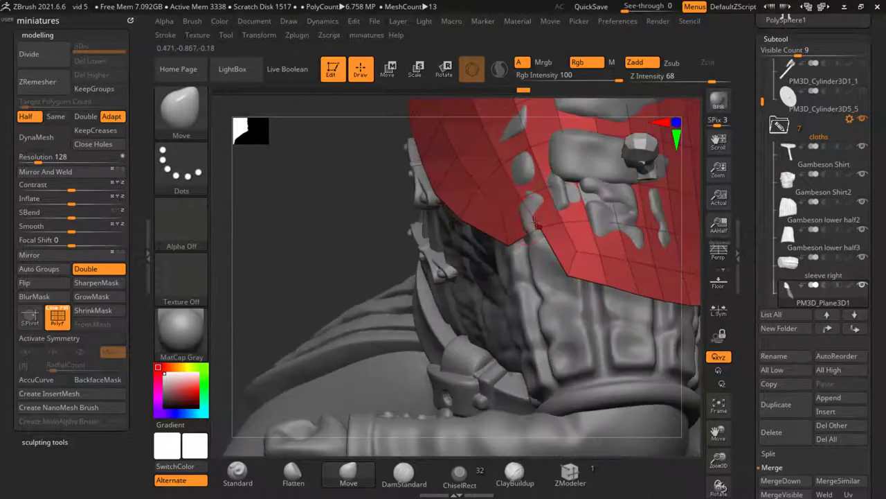
right_click_drag(507, 248, 410, 212)
Resize the Move brush and adjust the cape's edge where it crosses the raised arm's shoulder
key("s")
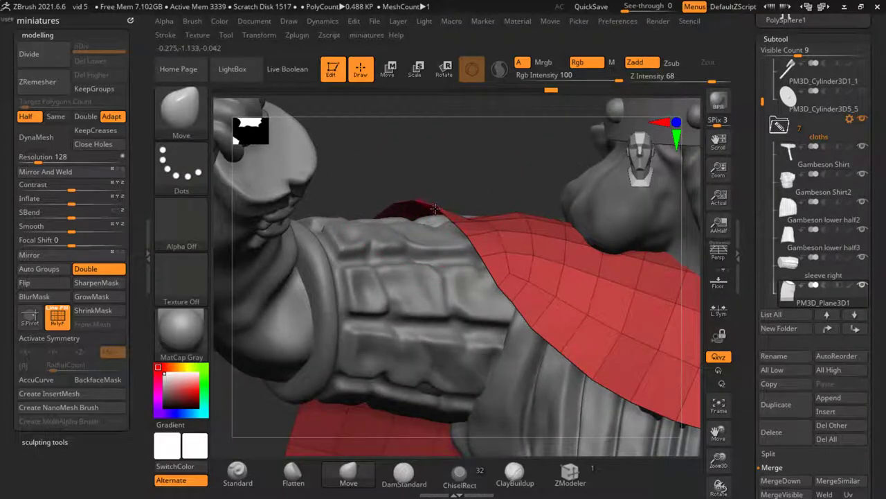
mouse_move(444, 176)
left_mouse_down()
mouse_move(445, 264)
mouse_move(499, 262)
mouse_move(505, 241)
mouse_move(517, 245)
mouse_move(486, 218)
left_mouse_up()
mouse_move(485, 111)
left_mouse_down()
mouse_move(540, 151)
mouse_move(464, 155)
mouse_move(465, 172)
mouse_move(485, 211)
mouse_move(551, 250)
mouse_move(520, 188)
left_mouse_up()
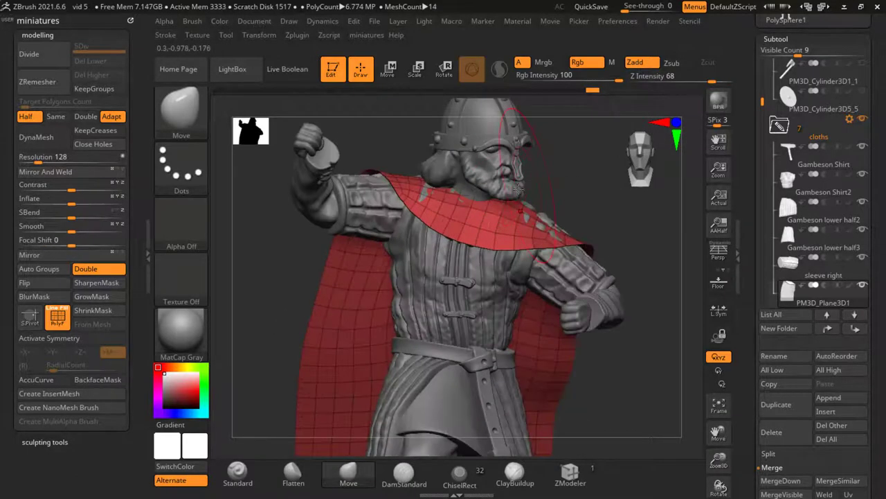
Isolate the cape subtool and view it from above the neck area
left_click(789, 290)
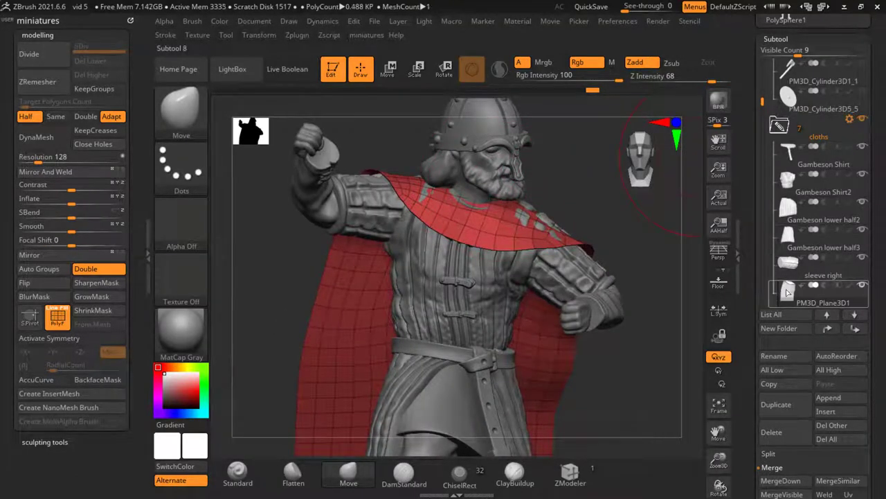
left_click_drag(526, 325, 560, 364)
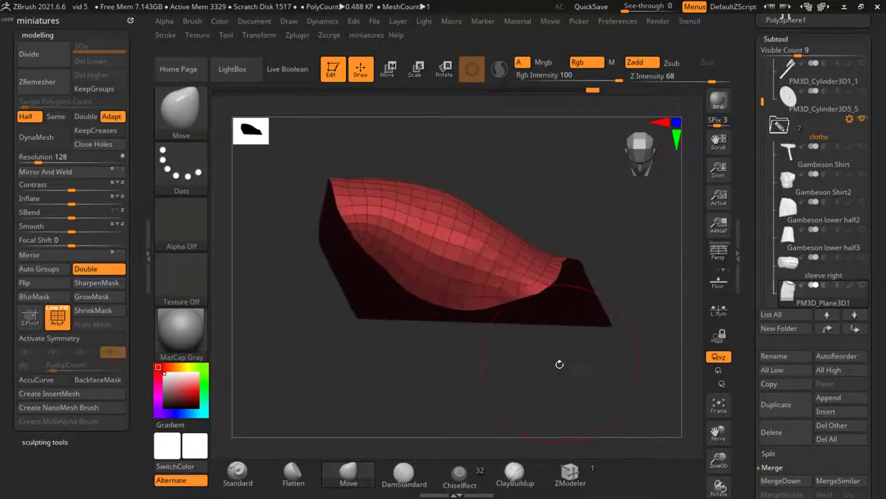
Try subdividing the cape directly and after a ZRemesh with the Half option, undoing both attempts
left_click(40, 56)
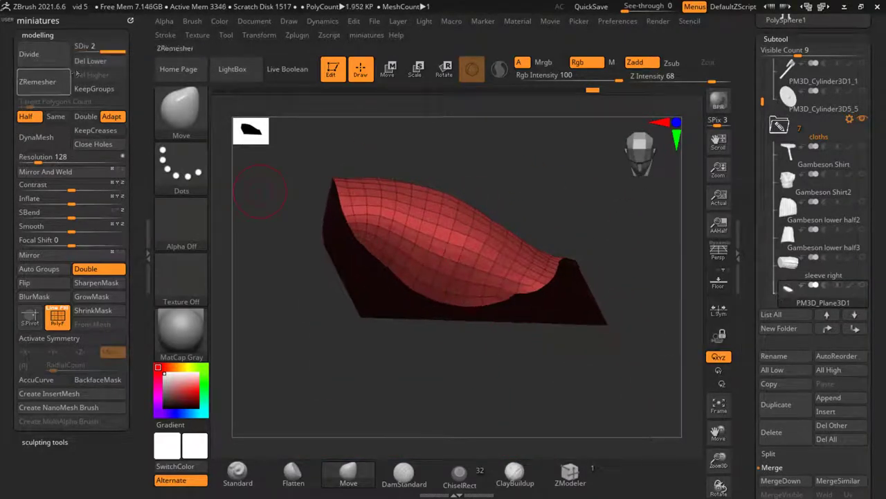
left_click_drag(297, 154, 444, 237)
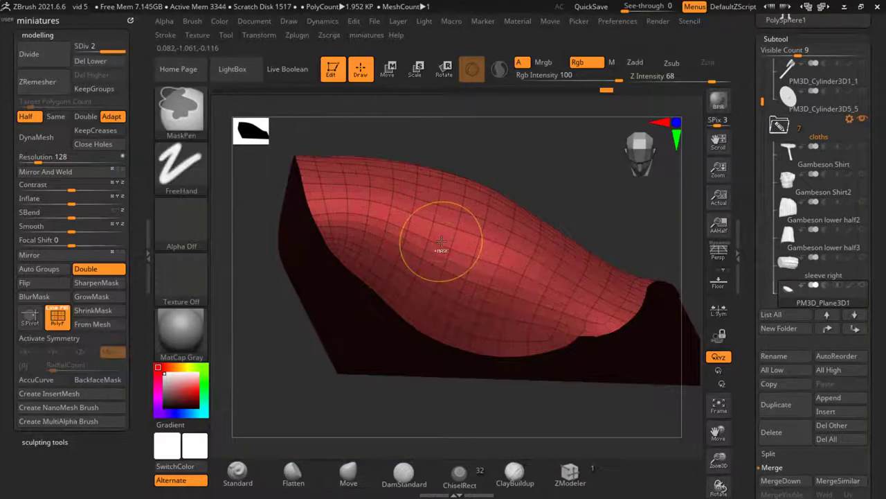
key("ctrl+z")
left_click(40, 81)
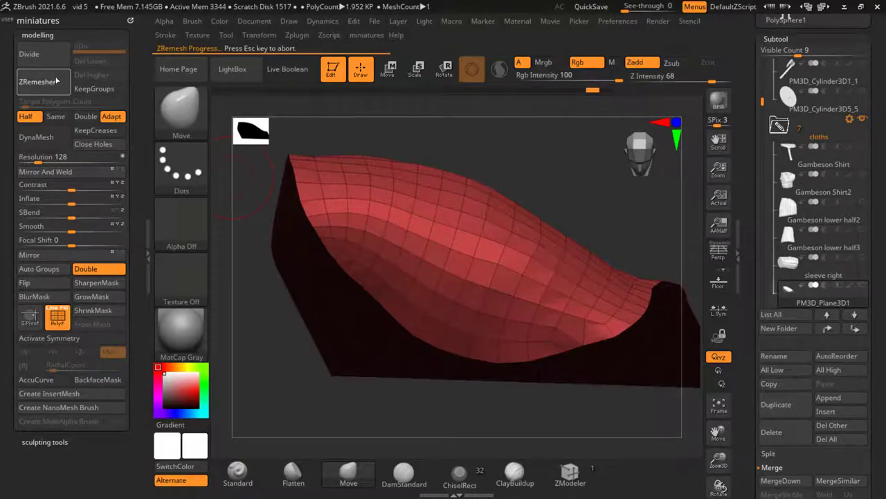
left_click(50, 63)
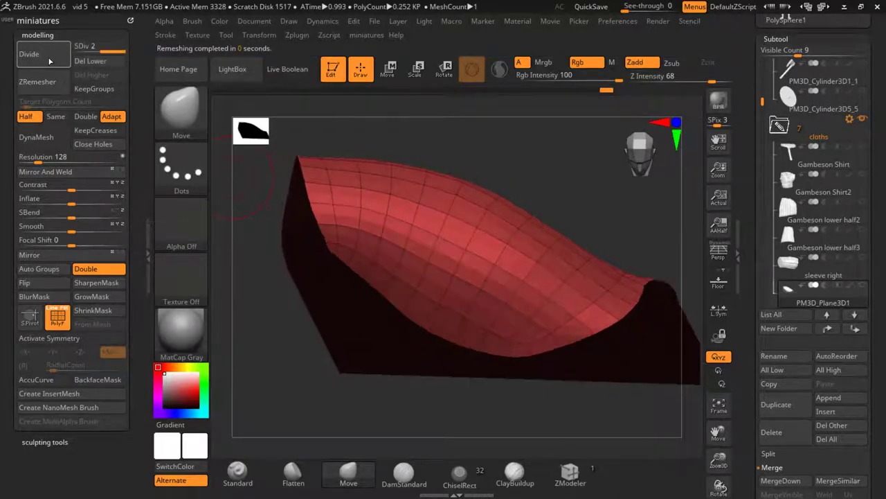
key("ctrl+z")
key("ctrl+z")
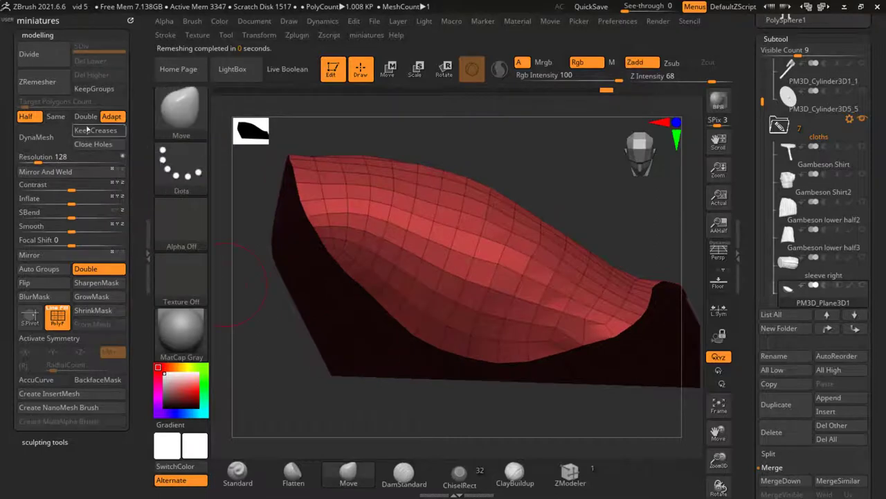
ZRemesh the cape with the Same polygon count option, subdivide it and delete its lower subdivision levels
left_click(55, 117)
left_click(37, 81)
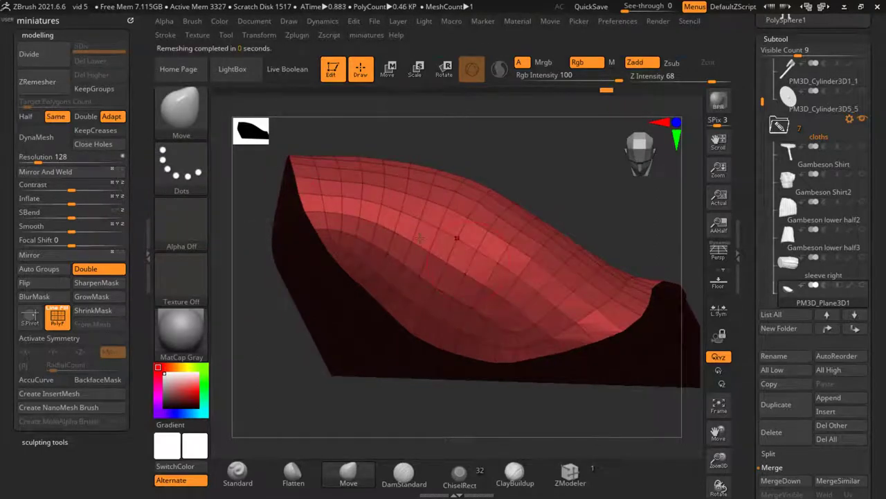
left_click(38, 54)
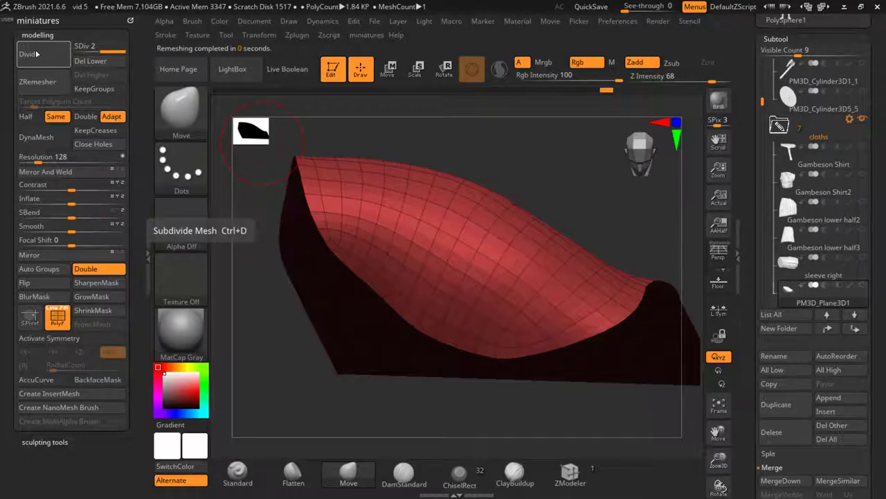
left_click(90, 61)
Mask a round neck area in the middle of the cape's upper surface and make the masked polygons a separate polygroup
mouse_move(447, 249)
left_mouse_down("ctrl")
mouse_move(455, 228)
mouse_move(478, 250)
mouse_move(447, 258)
left_mouse_up("ctrl")
right_click_drag(446, 258, 658, 320)
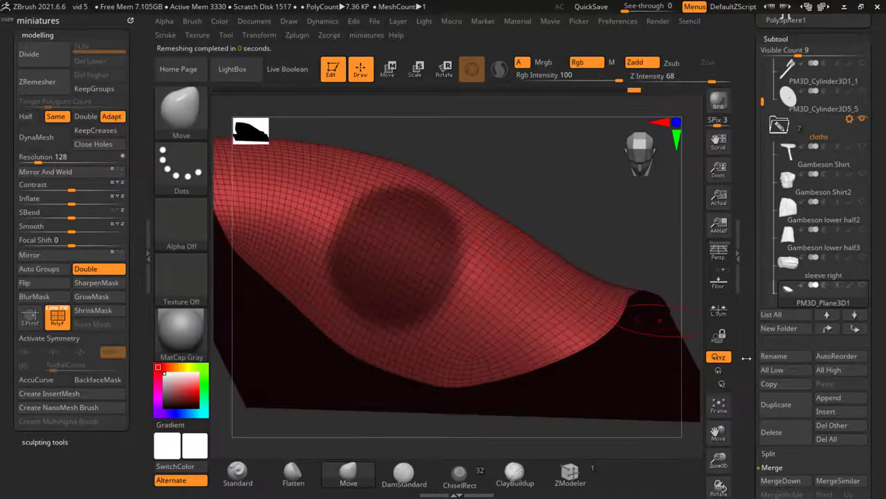
left_click_drag(747, 362, 749, 221)
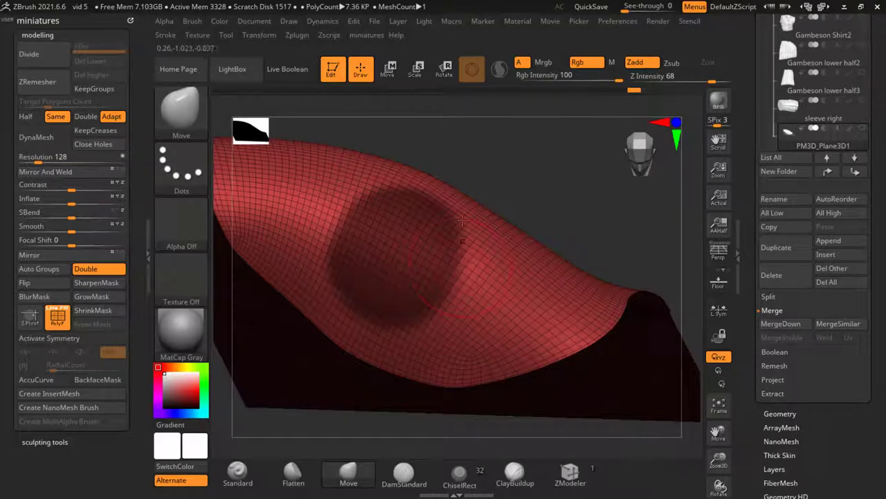
scroll(779, 350, "down", 10)
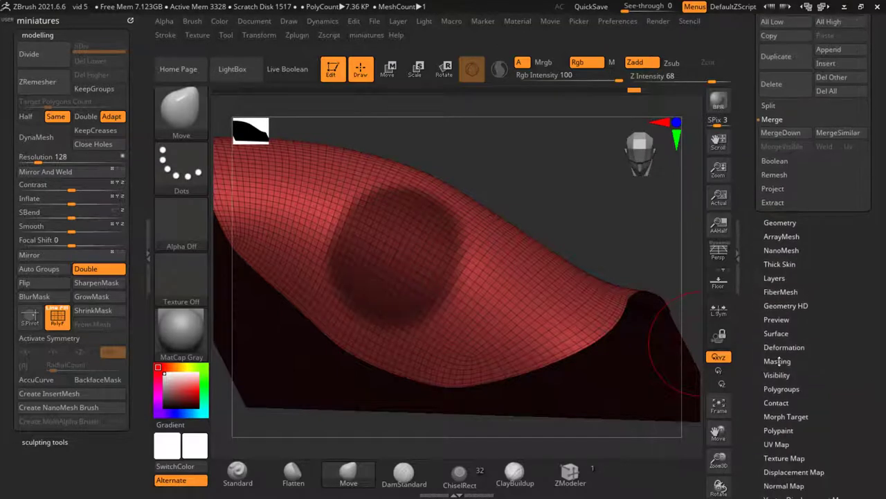
scroll(779, 349, "down", 1)
left_click(768, 153)
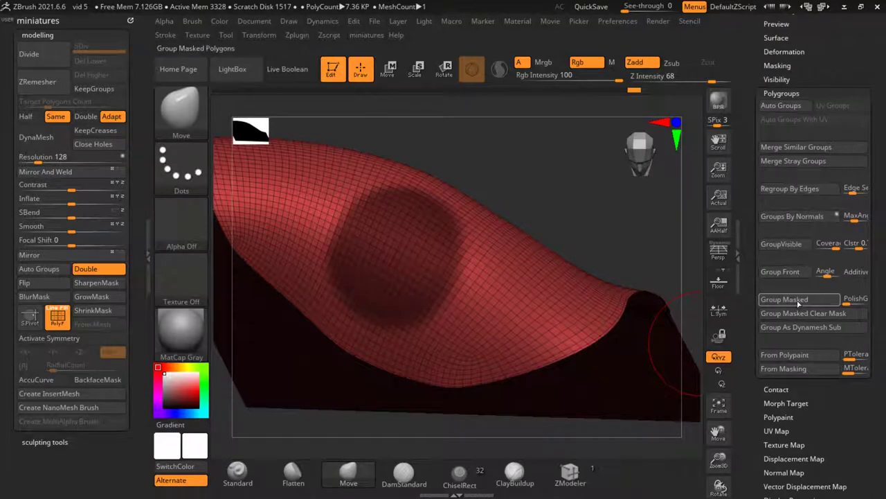
left_click(799, 302)
scroll(374, 245, "up", 3)
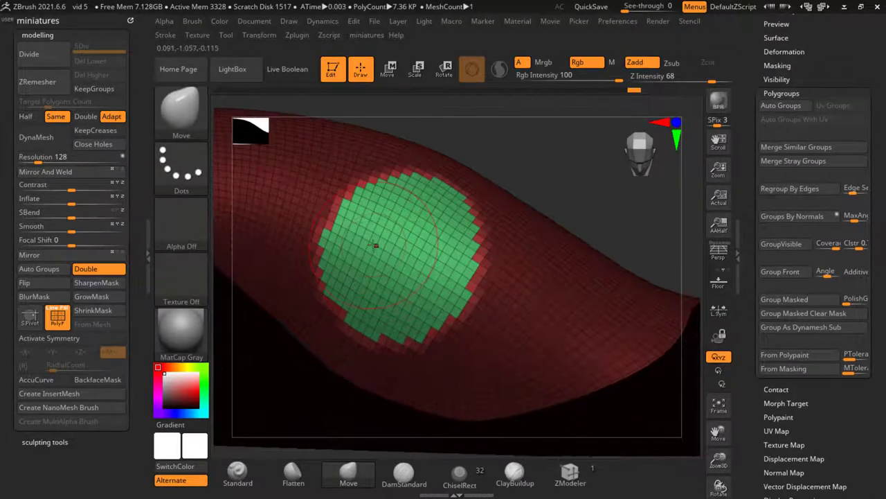
Load the Smooth Groups brush from the LightBox brush library and smooth the neck polygroup's jagged border into a clean round edge
left_click(244, 68)
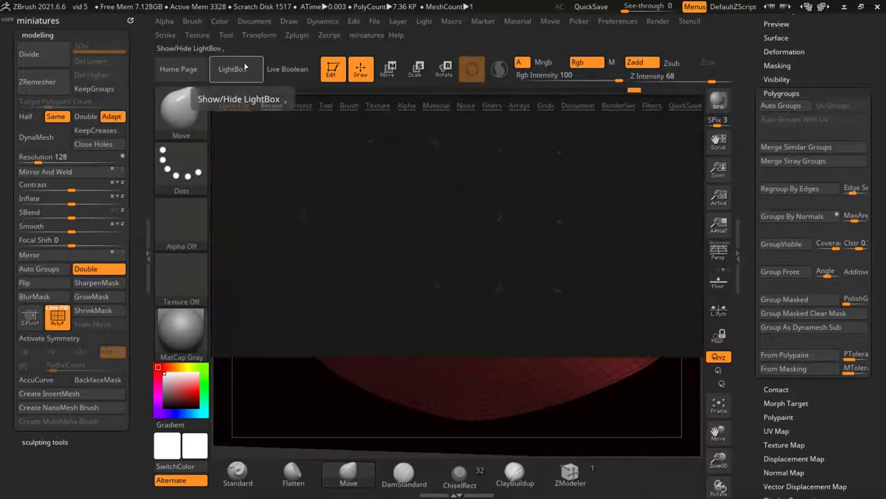
left_click(350, 106)
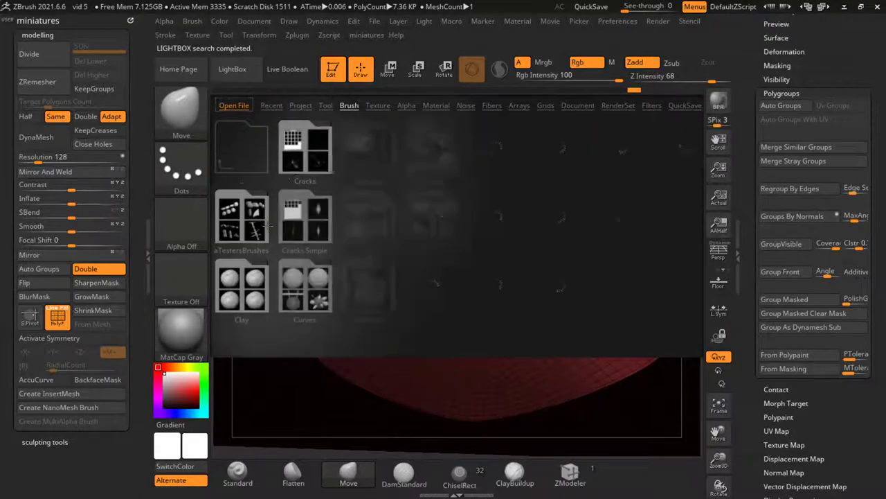
left_click_drag(520, 246, 378, 284)
left_click(378, 284)
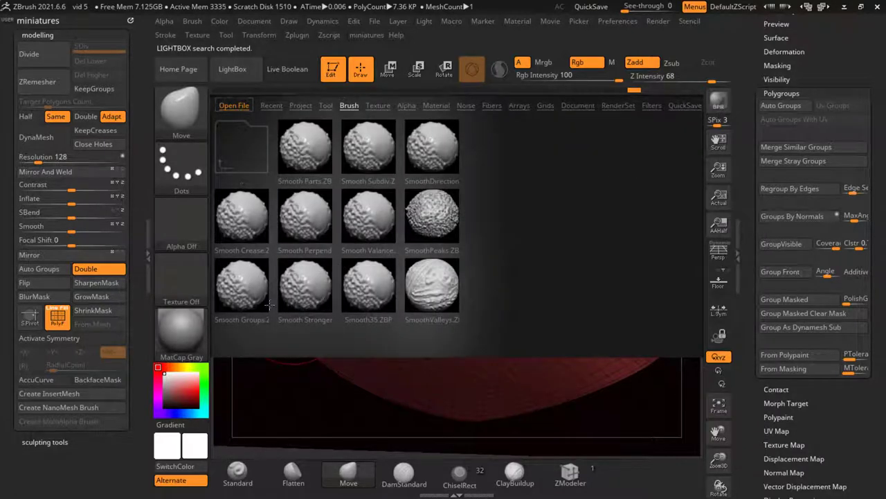
double_click(242, 289)
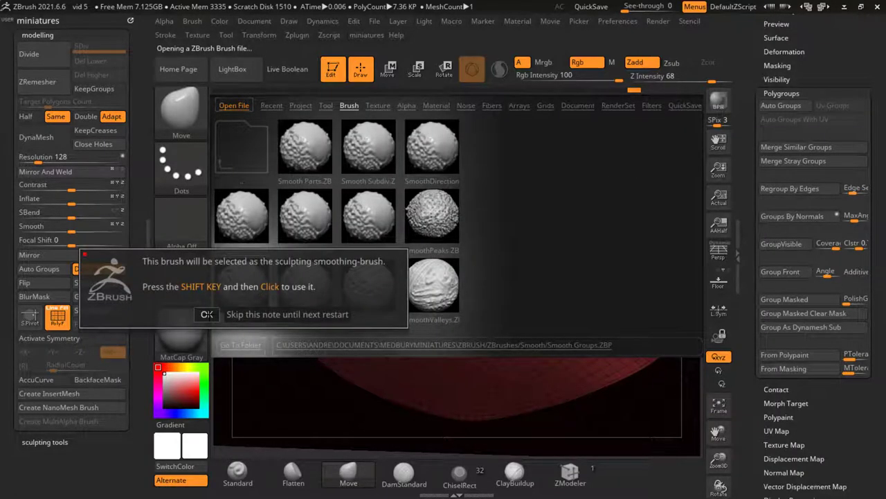
left_click(206, 314)
key("s")
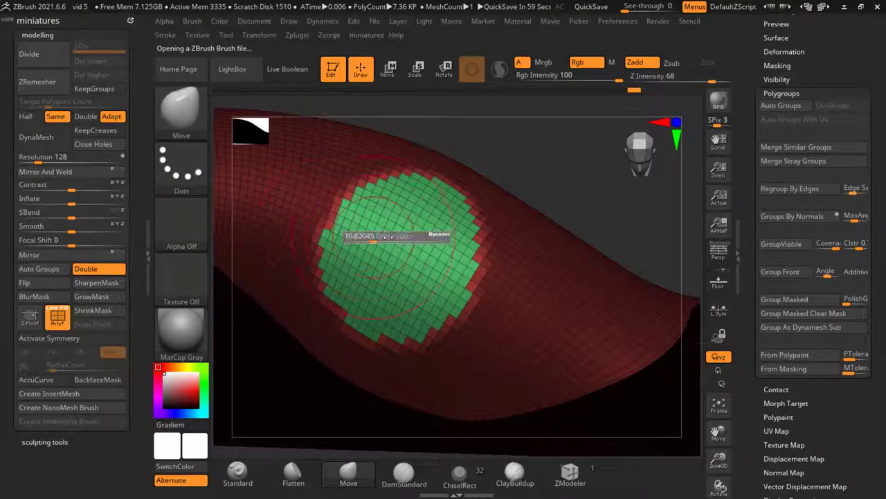
left_click_drag(388, 239, 384, 253)
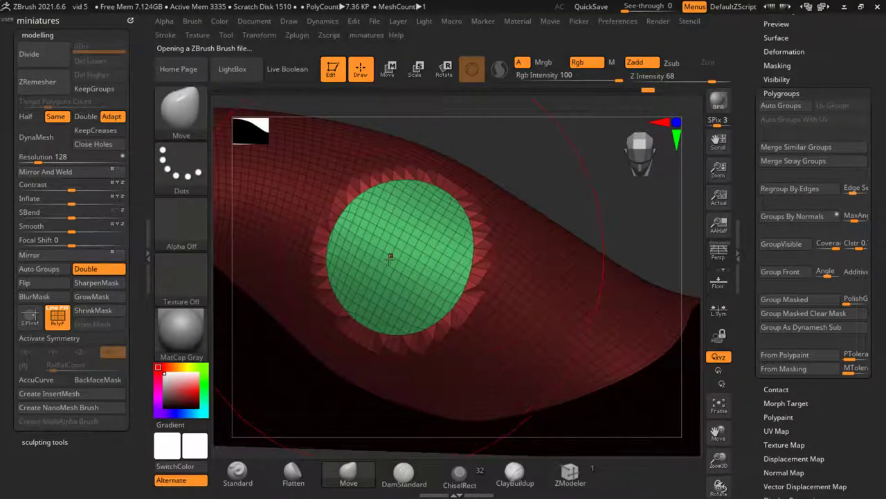
Split the cape into separate subtools by its polygroups
left_click(781, 93)
scroll(796, 207, "up", 5)
left_click(775, 113)
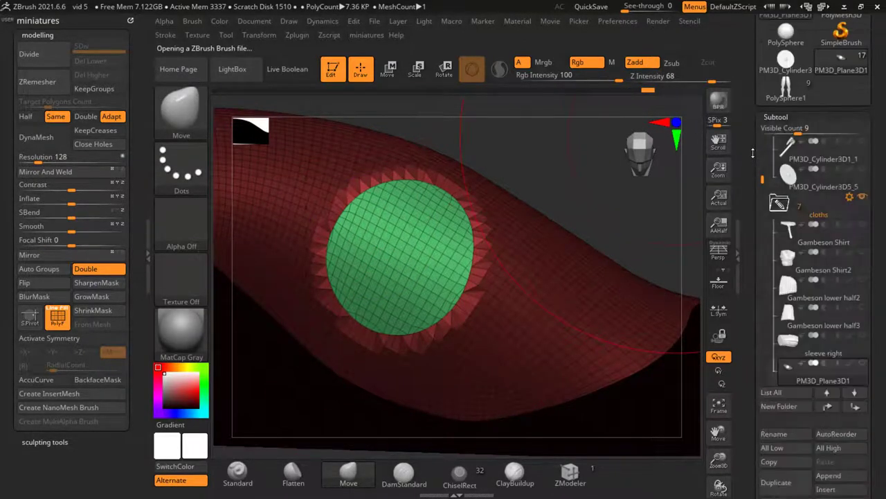
scroll(796, 277, "down", 3)
scroll(769, 416, "down", 3)
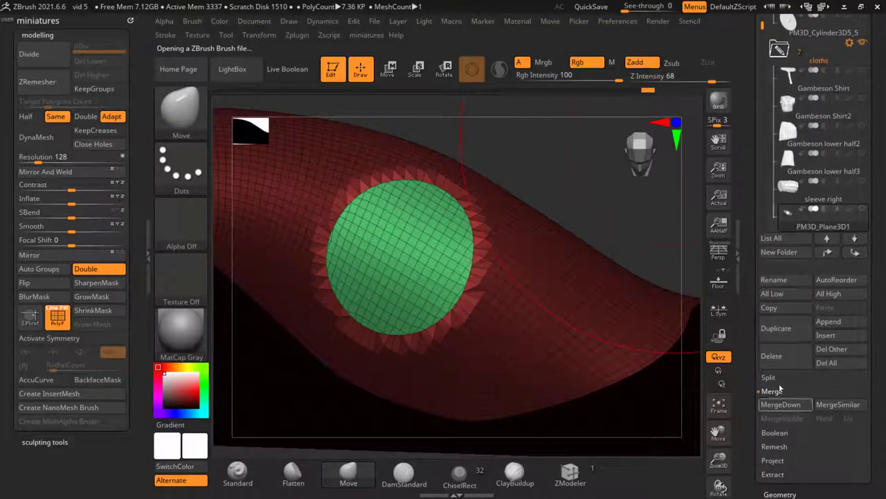
left_click(781, 378)
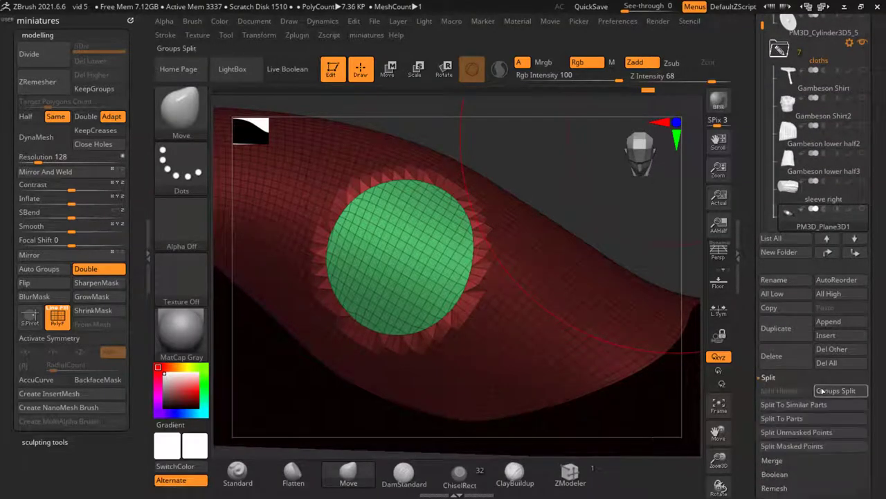
left_click(842, 391)
left_click(679, 414)
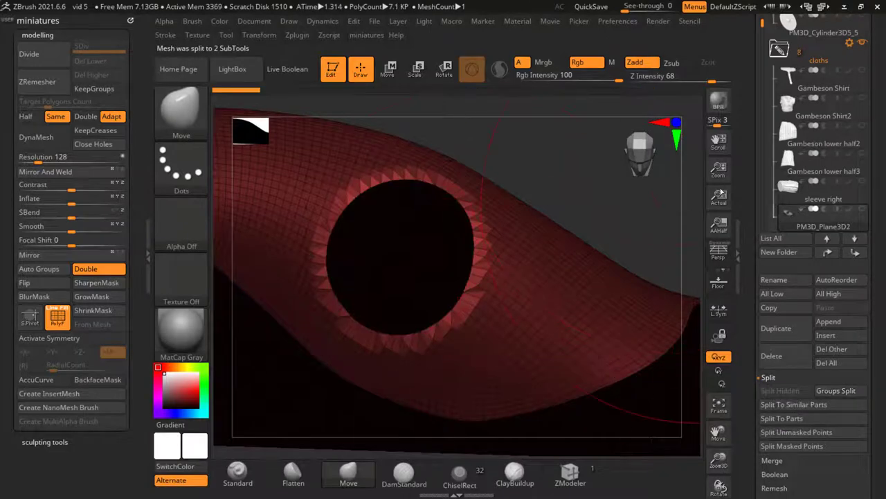
Delete the subtool of the round cut-out piece, leaving the neck opening in the cape
scroll(815, 139, "down", 1)
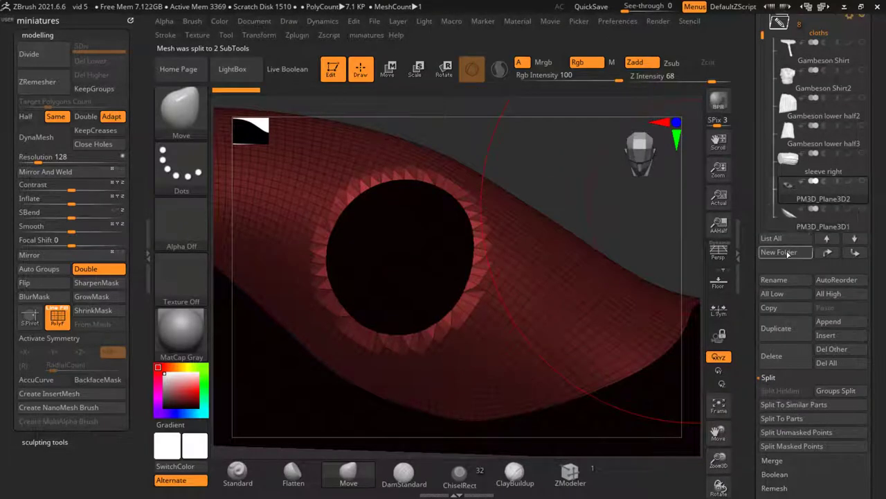
left_click(786, 222)
left_click(791, 361)
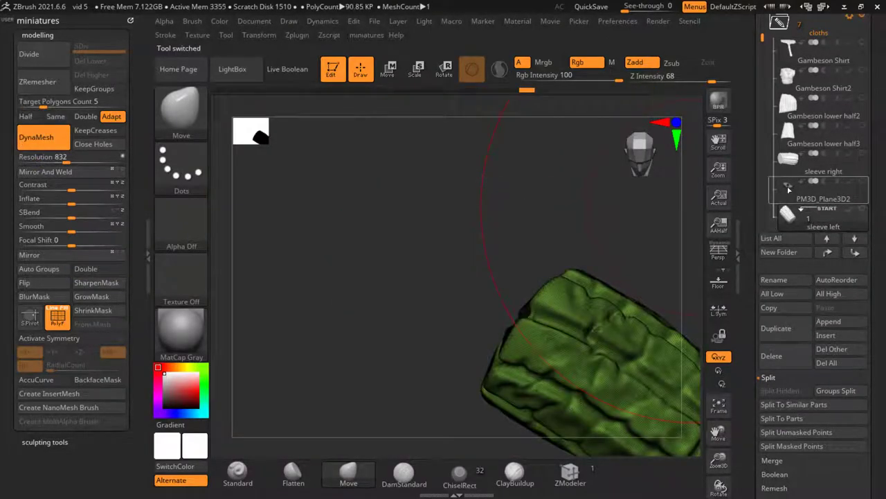
Run ZRemesher on the cape at the Same polygon count to clean up the topology around the neck opening
key("ctrl+shift+z")
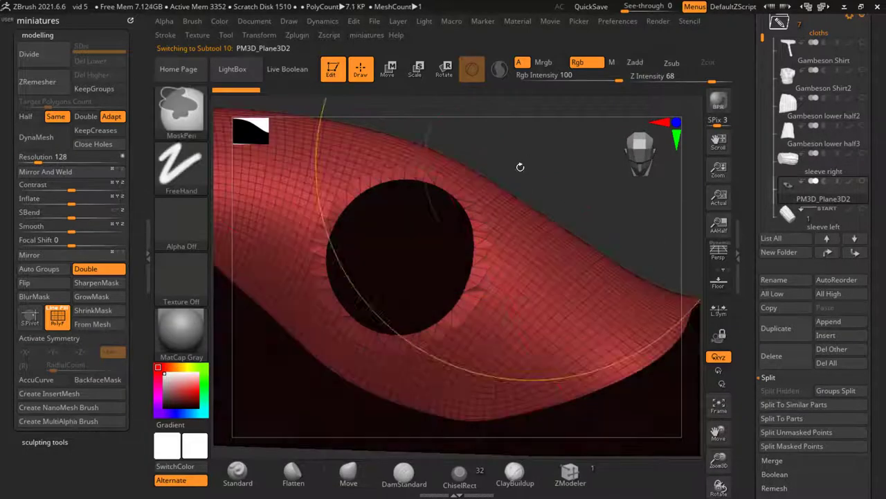
key("ctrl+shift+z")
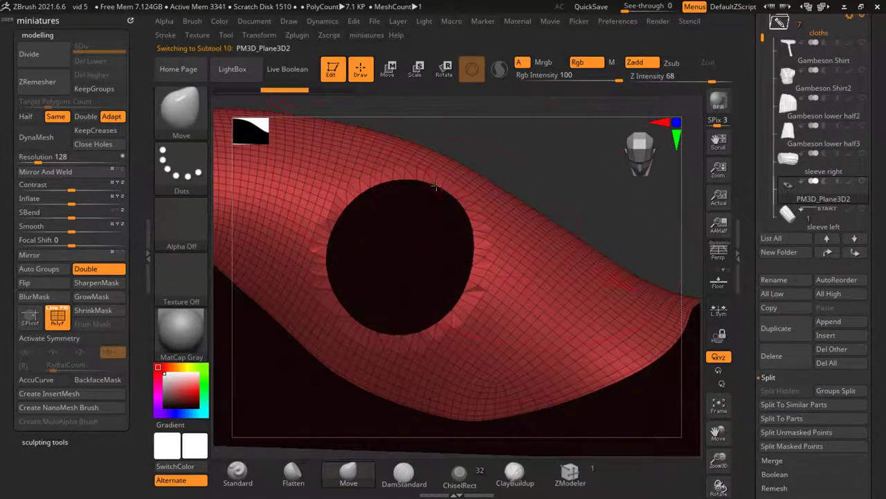
left_click(38, 82)
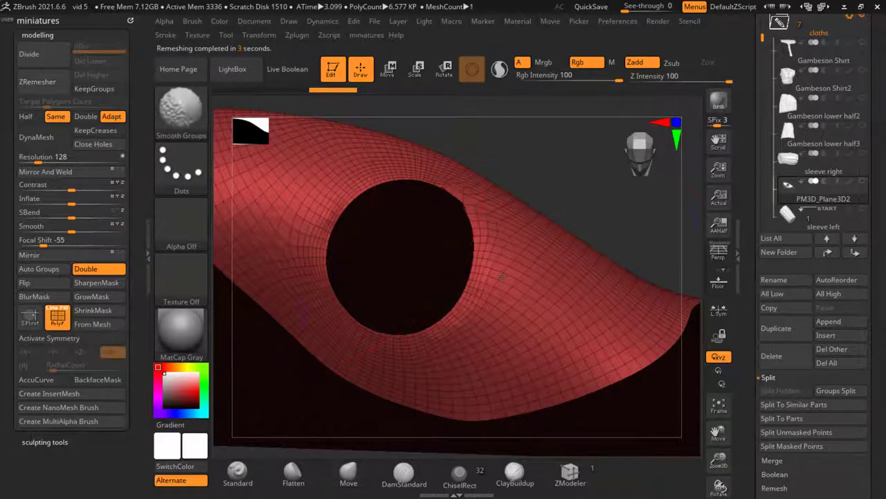
mouse_move(475, 248)
right_mouse_down()
mouse_move(393, 209)
mouse_move(475, 243)
mouse_move(556, 240)
mouse_move(441, 222)
right_mouse_up()
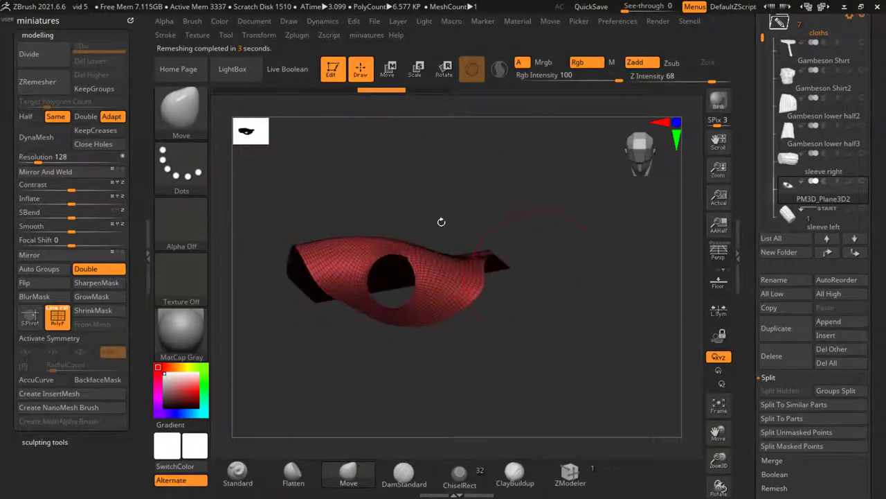
right_click_drag(427, 279, 235, 223)
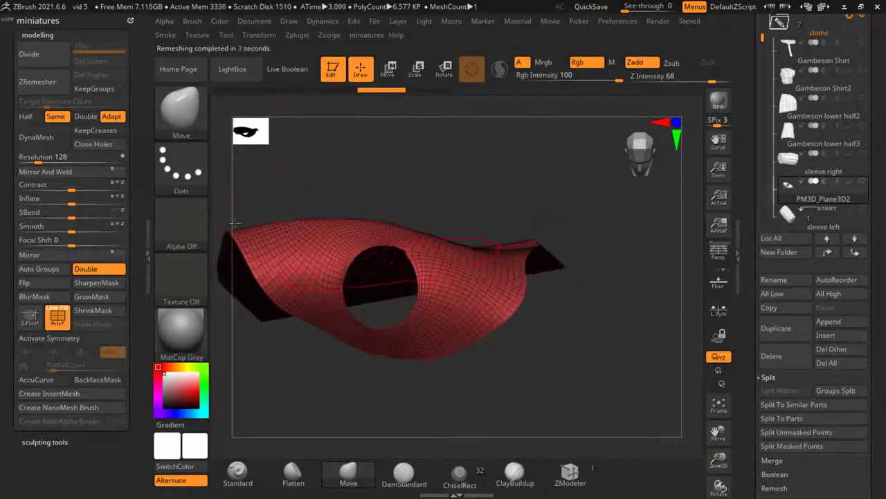
Reduce the cape's polygon density by running ZRemesher twice with the Half option
left_click(25, 117)
left_click(37, 82)
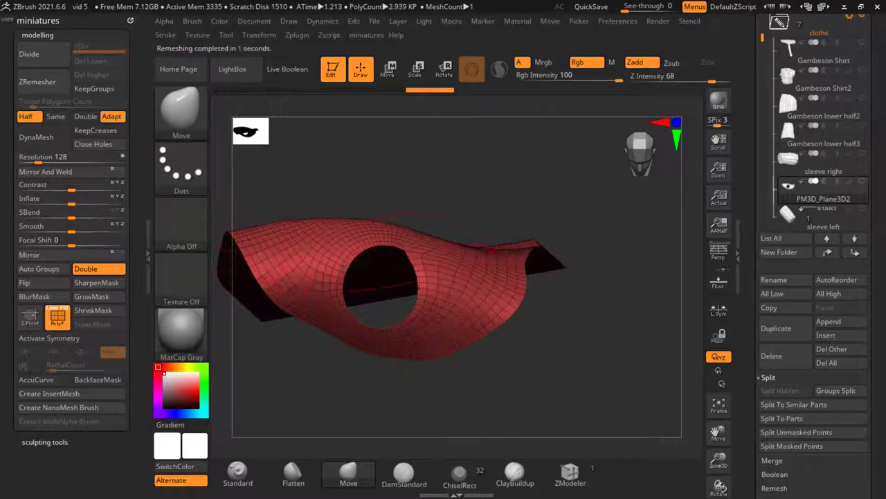
left_click(58, 93)
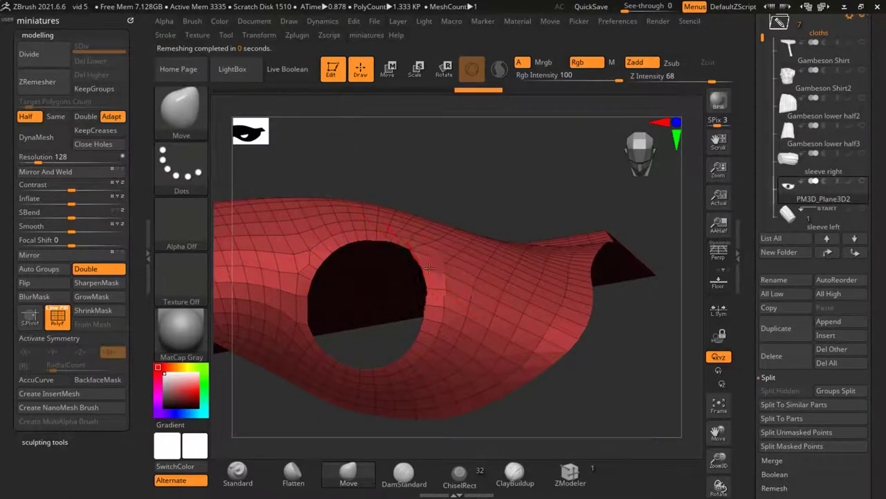
right_click_drag(429, 267, 373, 293)
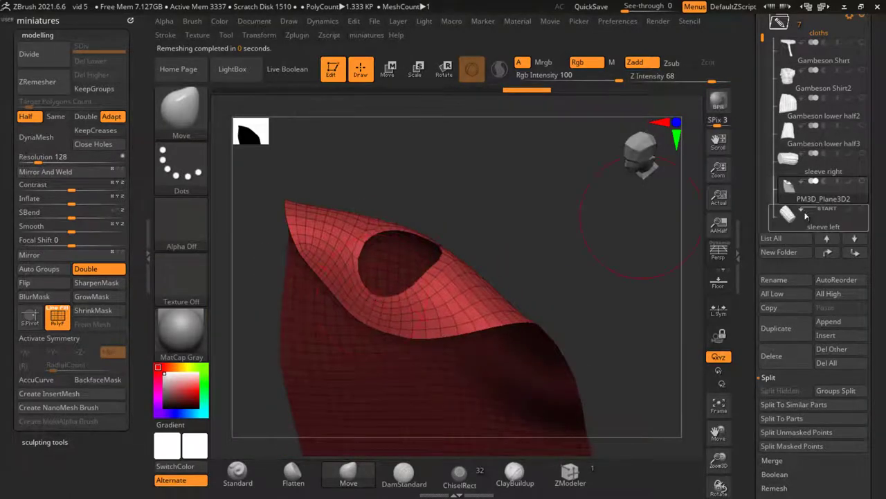
Show the rest of the miniature again and adjust the cape's hang behind the legs with the Move brush
left_click(805, 217)
right_click_drag(443, 232, 512, 272)
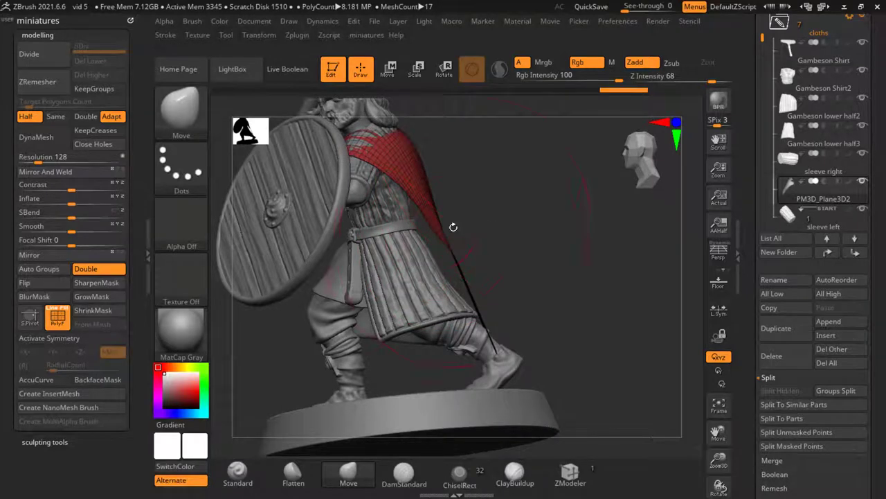
right_click_drag(445, 243, 473, 252)
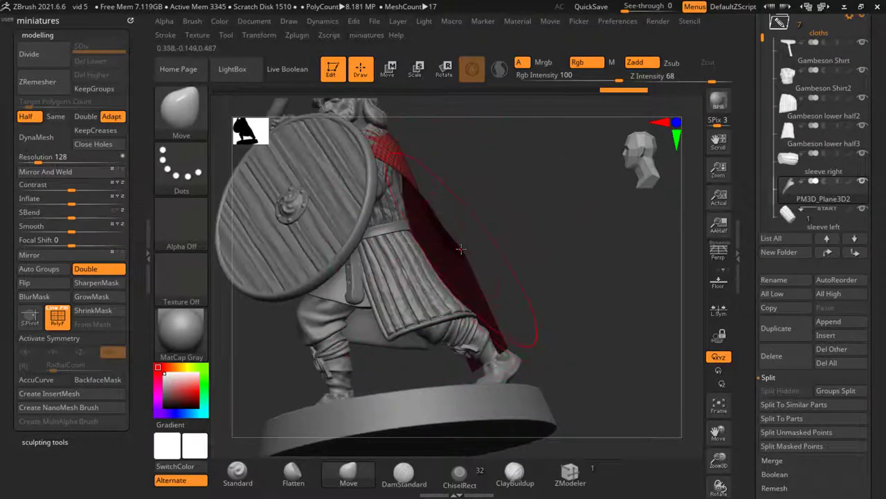
mouse_move(461, 248)
left_mouse_down()
mouse_move(505, 354)
mouse_move(527, 340)
left_mouse_up()
key("f")
Widen the lower part of the cape by pulling its bottom corners and the axe-arm side edge outward
right_click_drag(503, 276, 497, 326)
right_click_drag(409, 312, 392, 288, "ctrl")
right_click_drag(374, 326, 360, 337, "alt")
left_click_drag(385, 328, 373, 334)
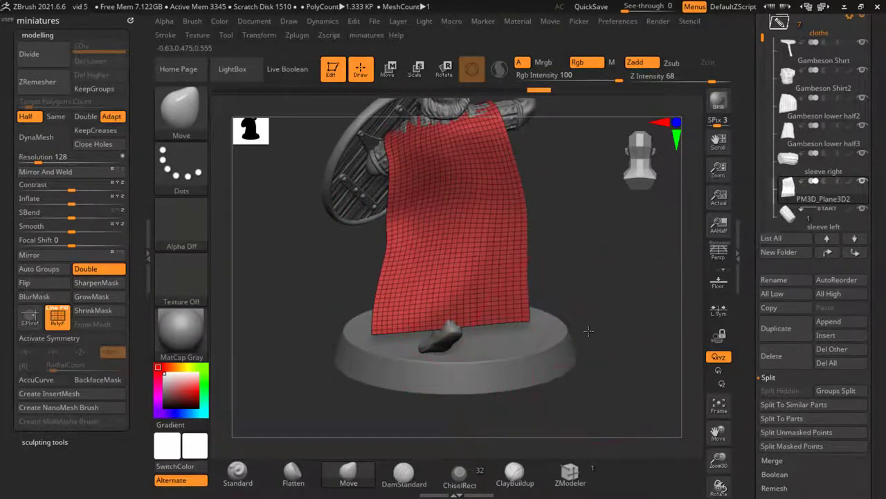
left_click_drag(531, 319, 581, 333)
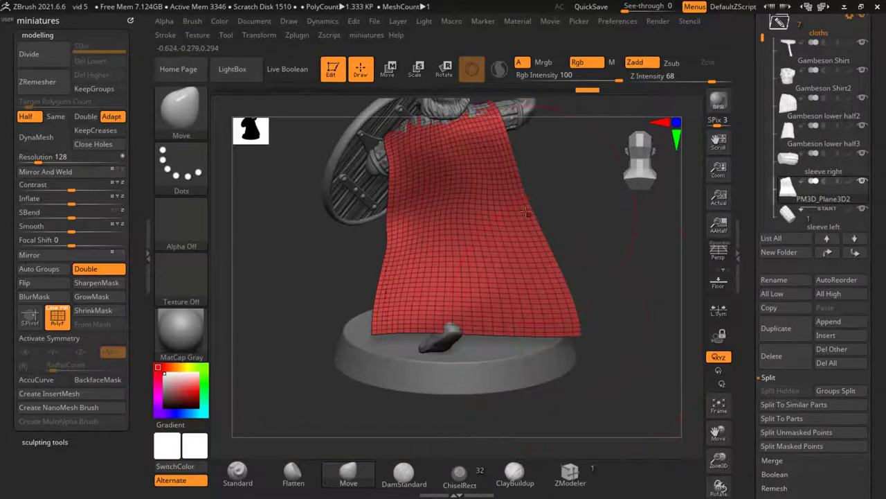
left_click_drag(526, 211, 587, 238)
Reshape the middle of the cape's hem around the rear foot with the Move brush
left_click_drag(632, 390, 551, 371)
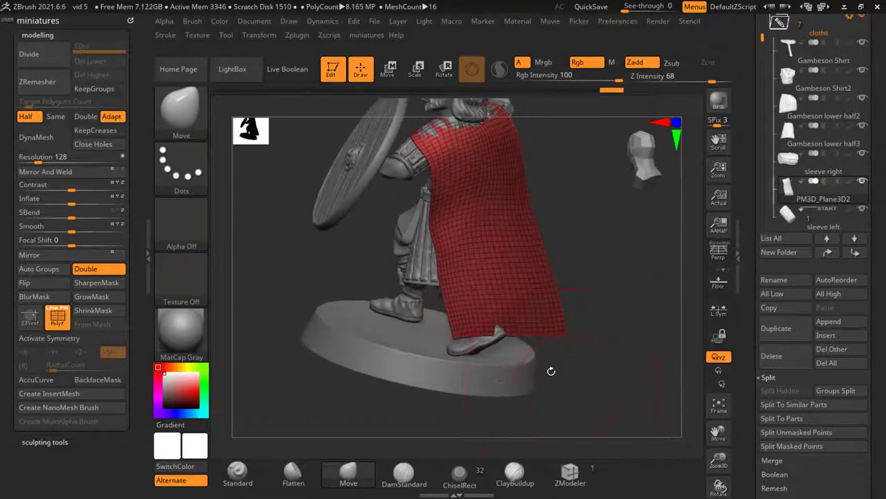
left_click_drag(503, 331, 512, 317)
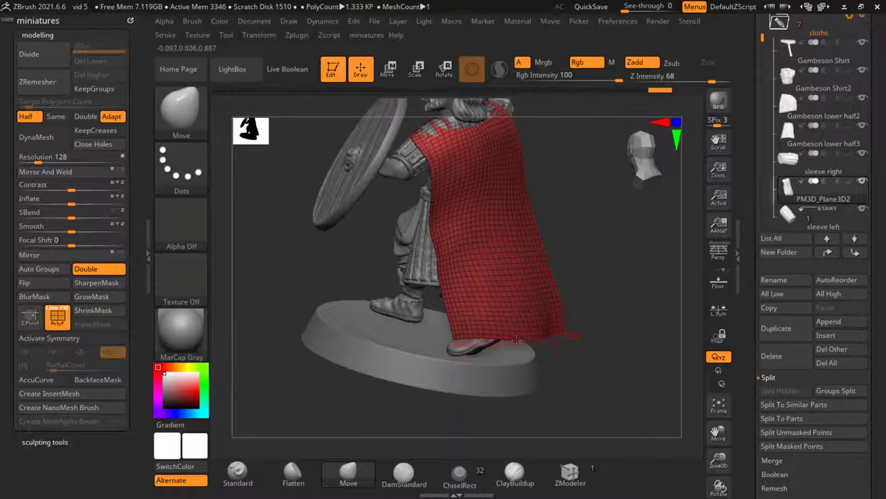
mouse_move(501, 338)
left_mouse_down()
mouse_move(546, 368)
mouse_move(446, 379)
mouse_move(529, 322)
mouse_move(516, 294)
mouse_move(457, 286)
mouse_move(490, 300)
left_mouse_up()
key("f")
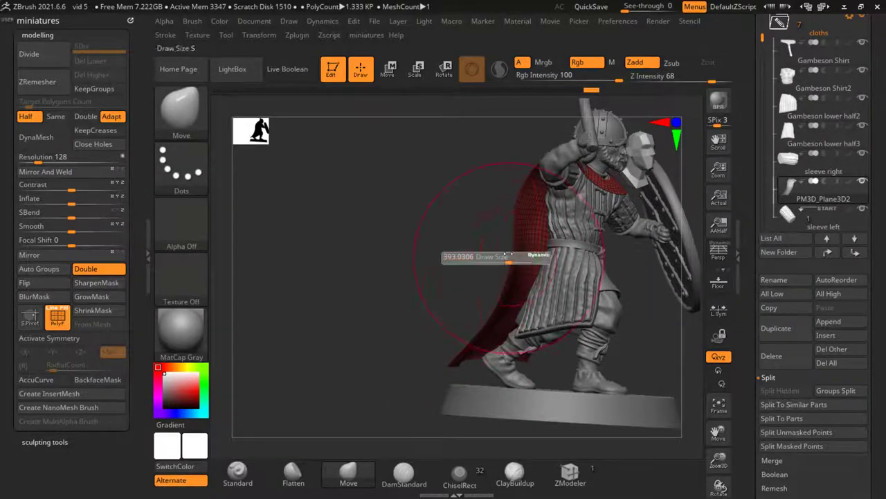
Adjust the Move brush size and push the upper back of the cape closer to the warrior's body
right_click_drag(509, 257, 519, 209, "ctrl")
key("s")
left_click_drag(516, 201, 539, 202)
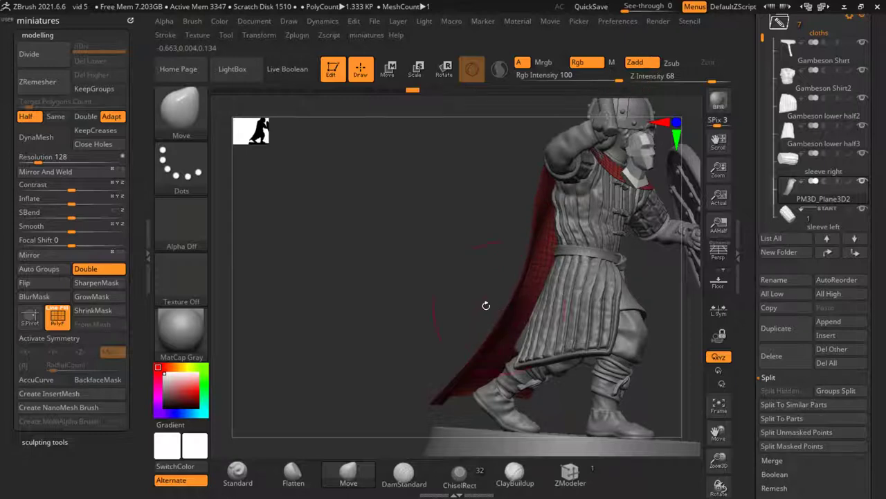
left_click_drag(486, 306, 371, 298)
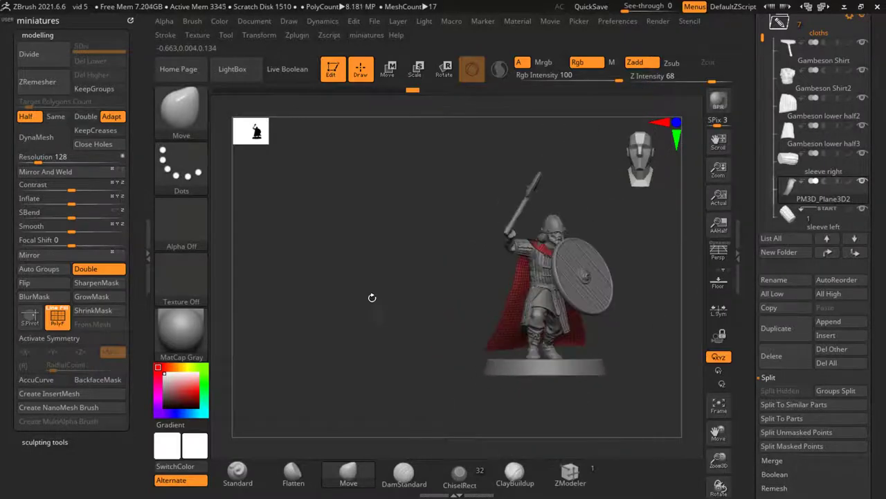
left_click_drag(423, 348, 506, 353)
scroll(506, 353, "up", 3)
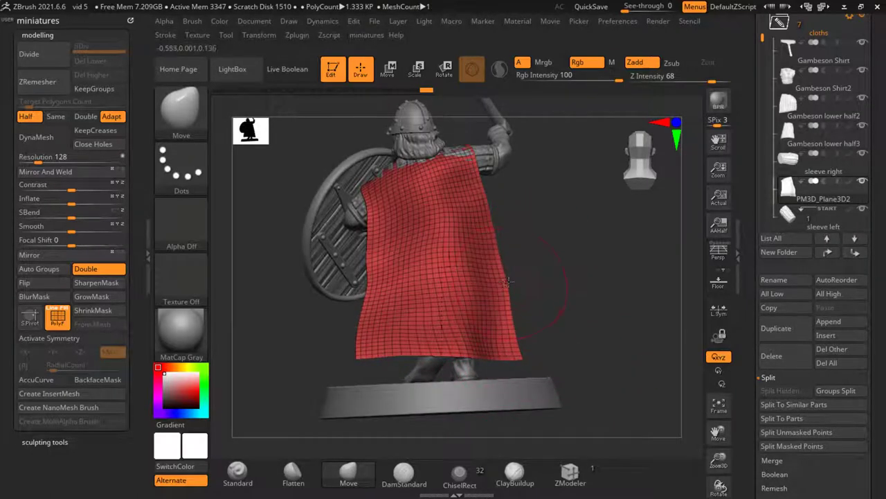
Shape the cape's side and lower back into a flowing curve with the Move brush
left_click_drag(507, 282, 484, 319)
scroll(767, 234, "up", 5)
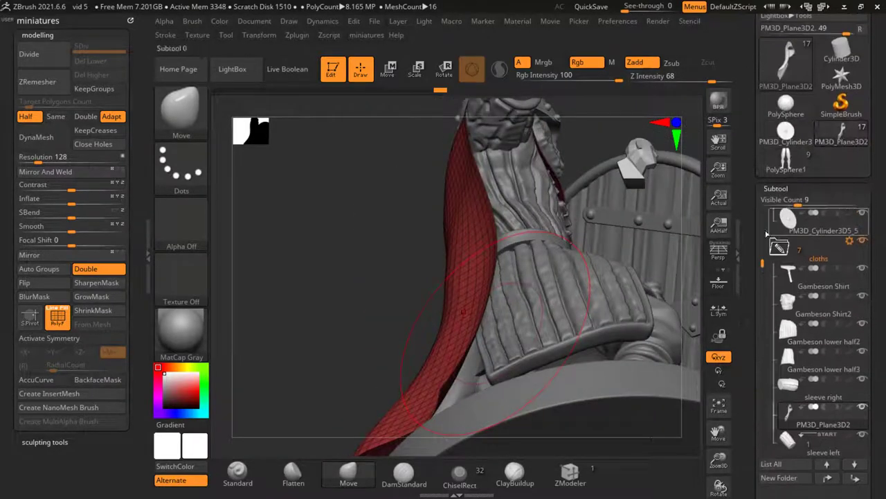
scroll(766, 233, "up", 3)
left_click_drag(405, 298, 392, 265)
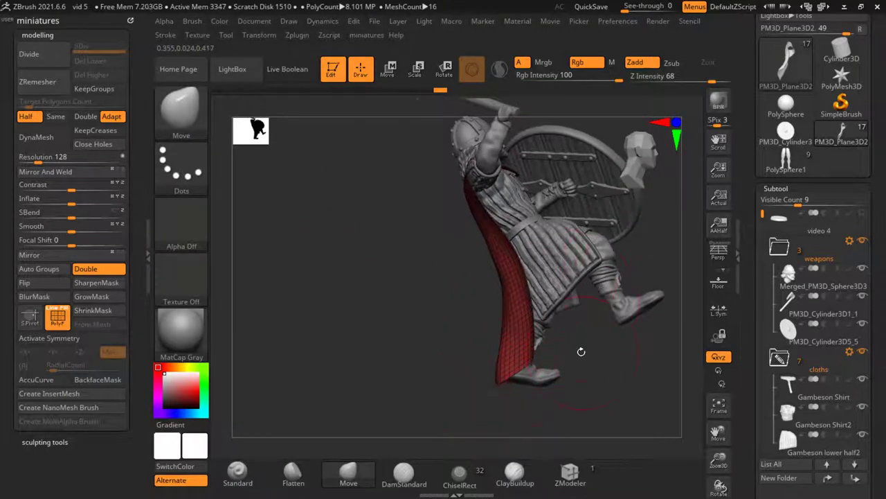
right_click_drag(567, 285, 658, 312)
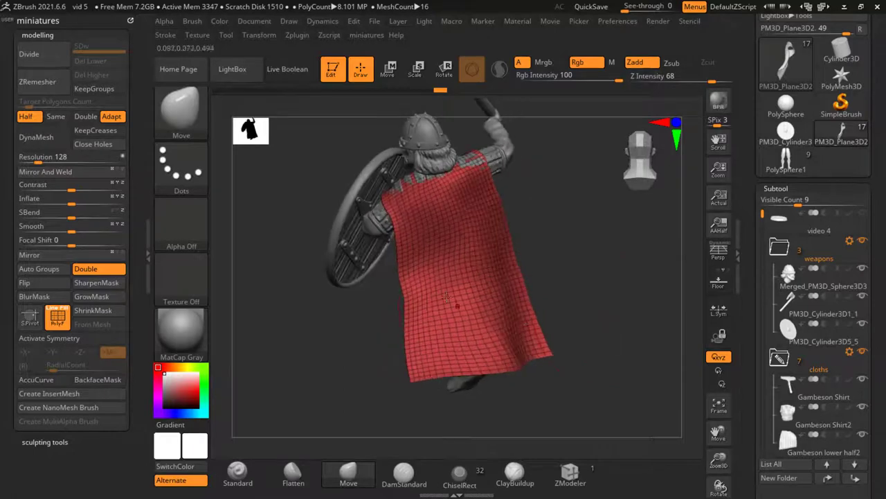
Subdivide the cape twice to SDiv 3 and turn off the polyframe display
left_click(29, 54)
left_click(29, 54)
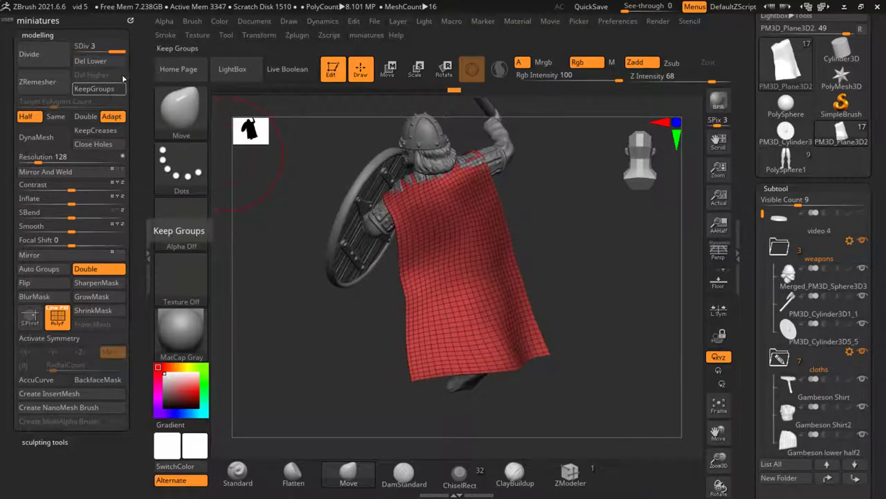
key("space")
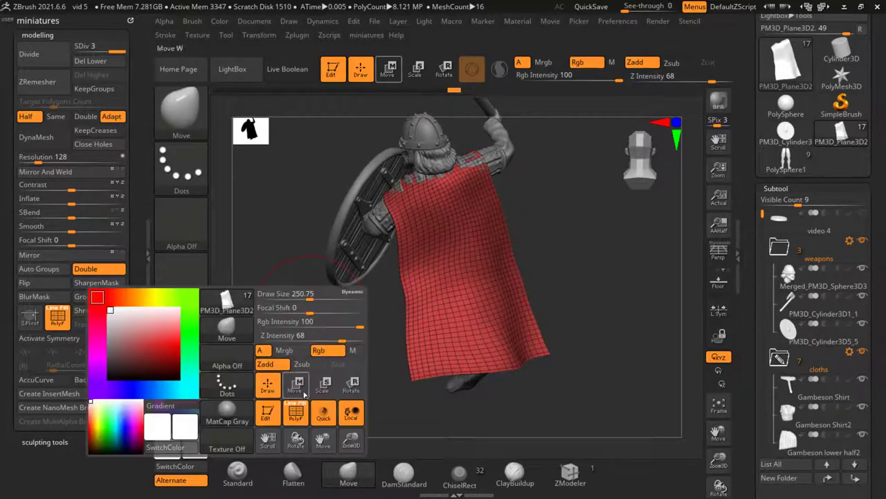
left_click(306, 410)
Set the DamStandard brush to Zadd and sculpt a long raised fold diagonally from the shield-side shoulder to the hem
left_click(404, 473)
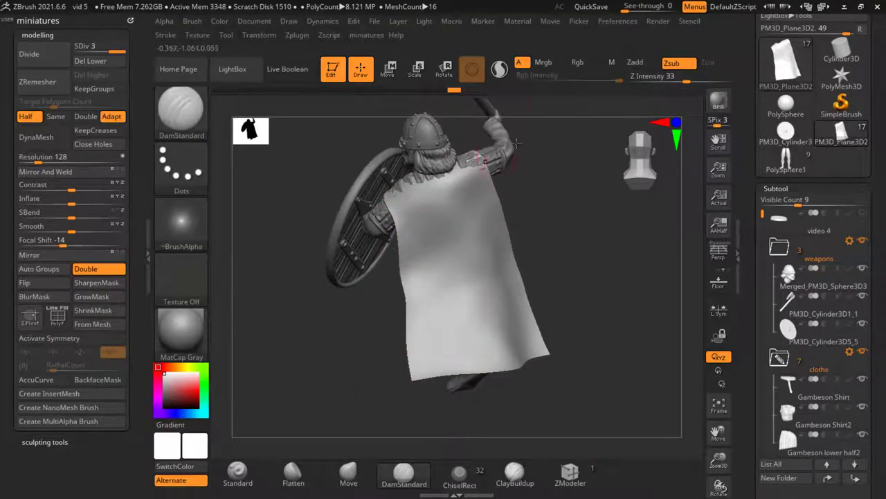
left_click(635, 63)
mouse_move(585, 229)
left_mouse_down()
mouse_move(581, 280)
mouse_move(644, 278)
mouse_move(557, 277)
left_mouse_up()
mouse_move(401, 179)
left_mouse_down()
mouse_move(484, 295)
mouse_move(505, 366)
left_mouse_up()
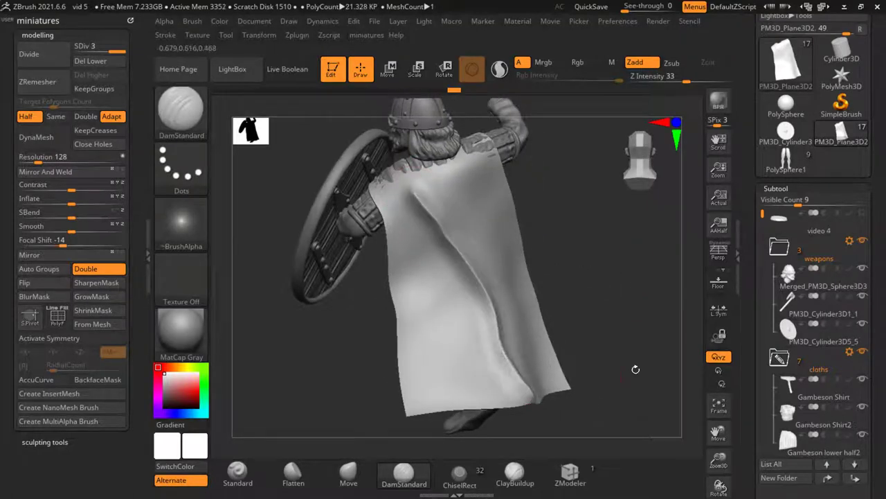
Sculpt a second long fold down the shield side of the cape, running from the shoulder to the hem
left_click_drag(636, 369, 587, 357)
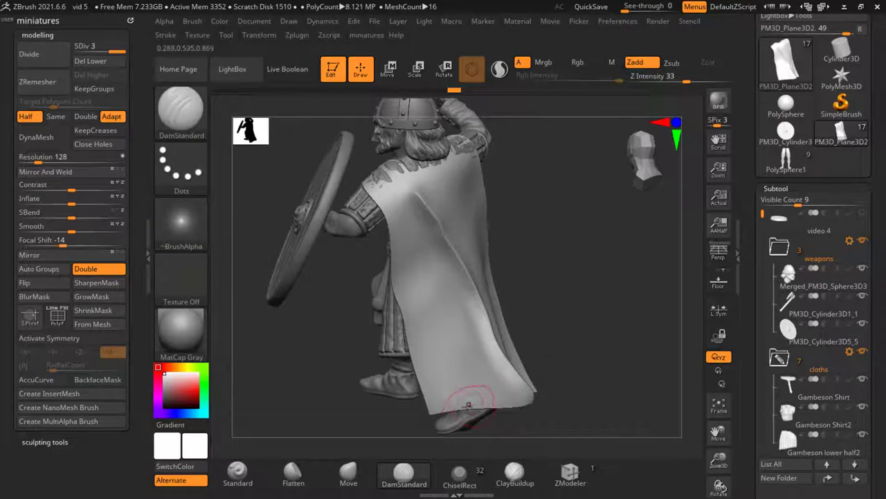
left_click_drag(441, 315, 424, 264)
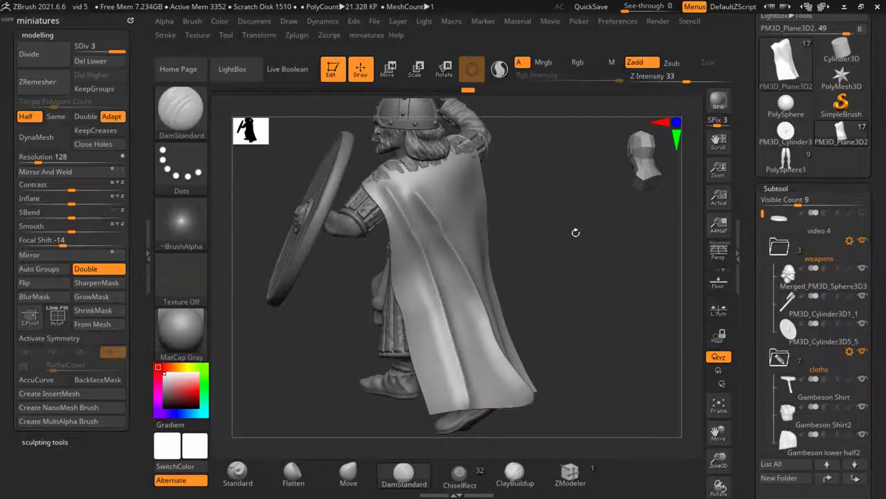
left_click_drag(576, 232, 575, 187, "alt")
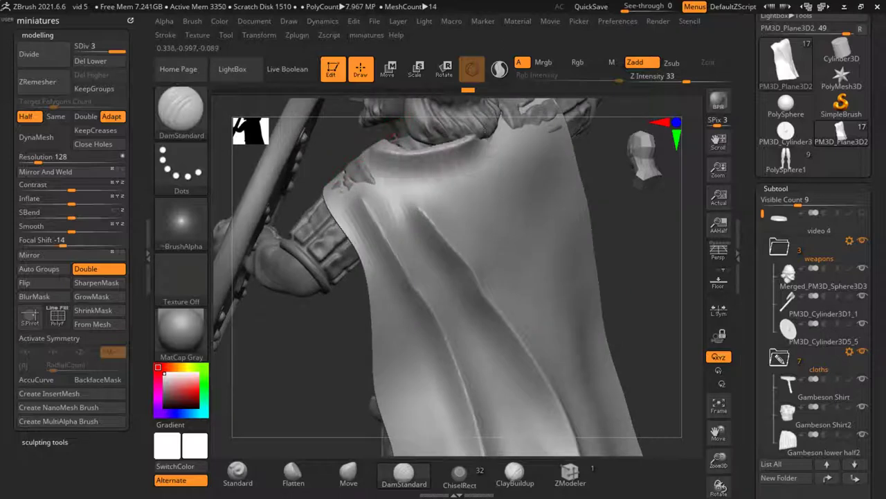
key("f")
mouse_move(595, 228)
left_mouse_down()
mouse_move(432, 164)
mouse_move(392, 160)
mouse_move(430, 211)
left_mouse_up()
scroll(425, 162, "up", 3)
scroll(386, 196, "down", 3)
left_click_drag(596, 277, 568, 291)
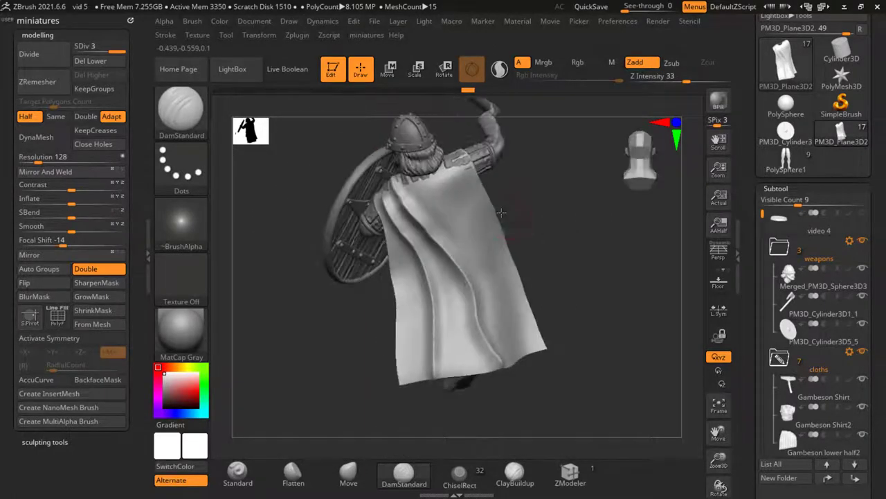
Sculpt long folds down the axe-arm side of the cape and a curved fold across the upper back
scroll(510, 356, "up", 3)
mouse_move(527, 360)
left_mouse_down()
mouse_move(497, 291)
mouse_move(459, 132)
mouse_move(430, 158)
left_mouse_up()
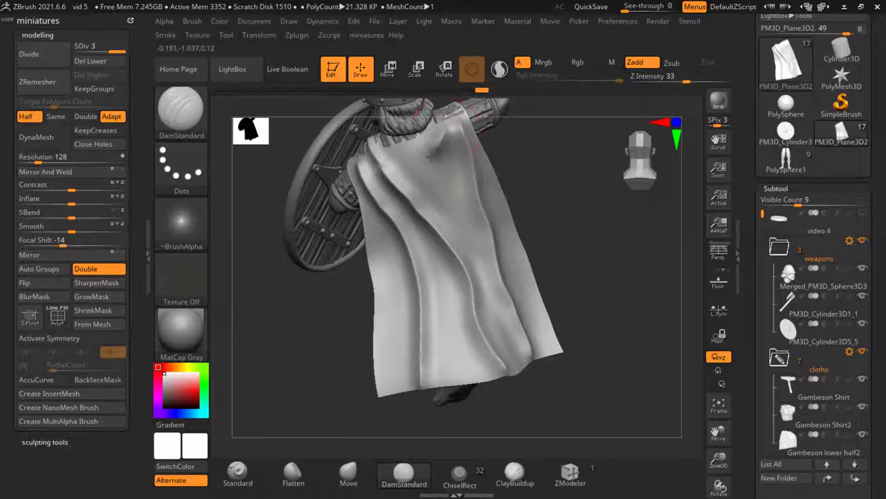
mouse_move(455, 184)
left_mouse_down()
mouse_move(459, 232)
mouse_move(490, 302)
left_mouse_up()
key("ctrl+z")
mouse_move(518, 360)
left_mouse_down()
mouse_move(474, 254)
mouse_move(456, 151)
left_mouse_up()
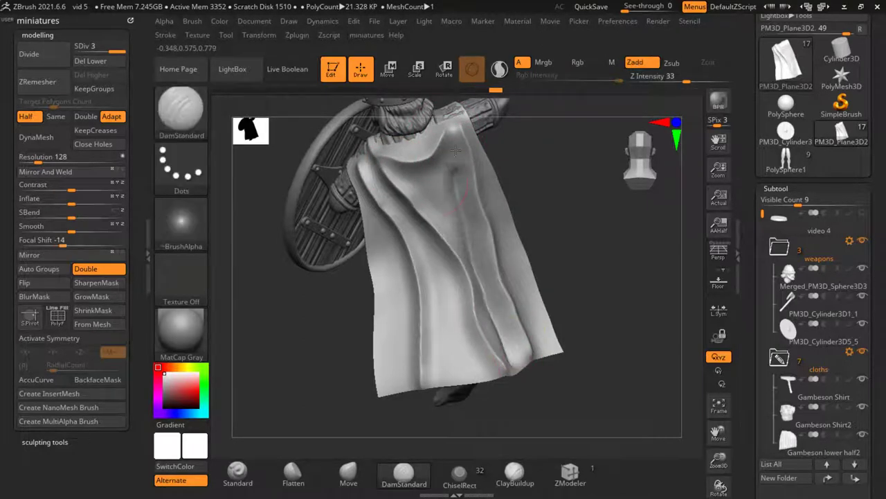
left_click_drag(411, 213, 509, 381)
Add more vertical folds between the existing ones, down the shield side and near the axe-arm edge of the cape
mouse_move(534, 405)
left_mouse_down()
mouse_move(478, 395)
mouse_move(371, 199)
left_mouse_up()
left_click_drag(391, 265, 405, 389)
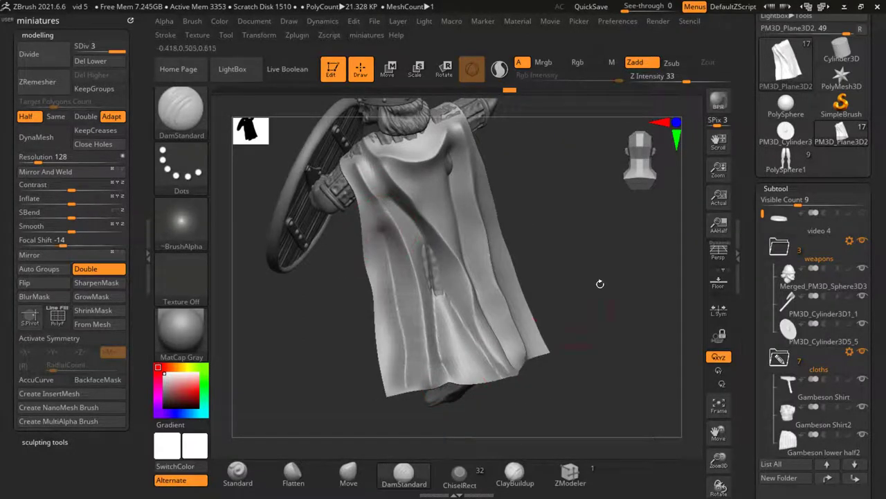
left_click_drag(600, 283, 561, 277)
mouse_move(544, 341)
left_mouse_down()
mouse_move(514, 297)
mouse_move(494, 232)
left_mouse_up()
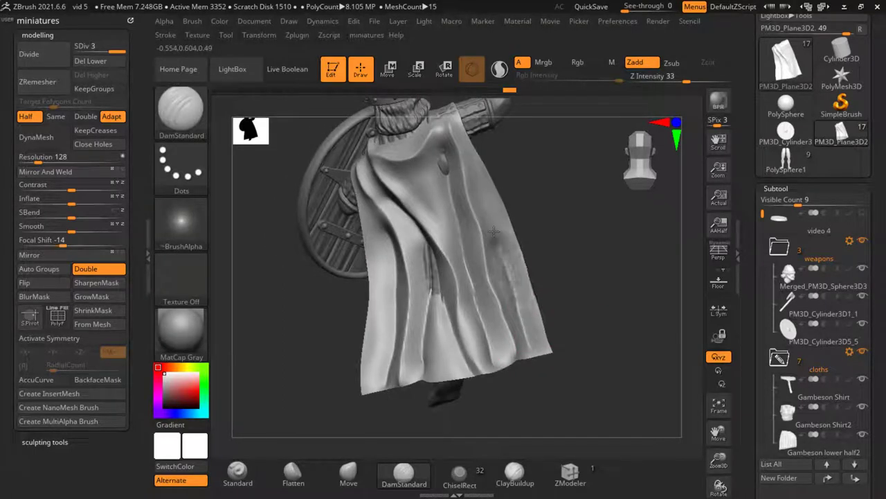
Delete the cape's lower subdivision levels and switch to the ZModeler brush
key("f")
left_click_drag(505, 196, 279, 148)
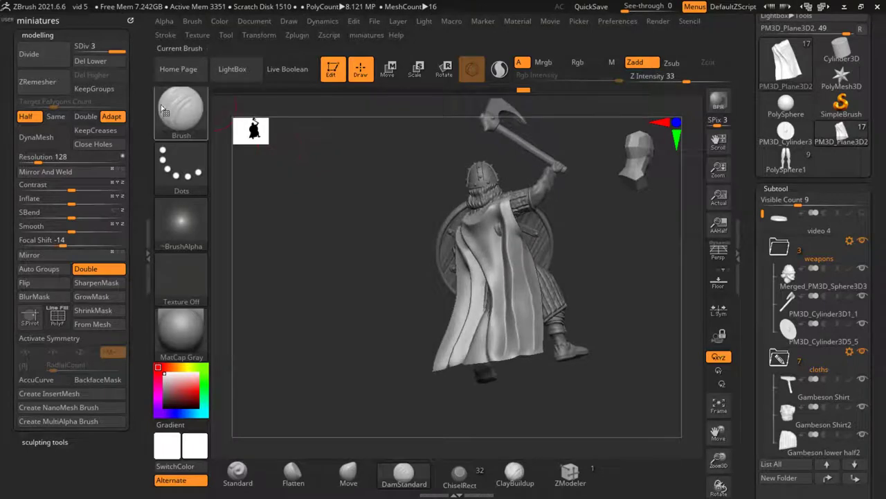
key("b")
key("z")
key("m")
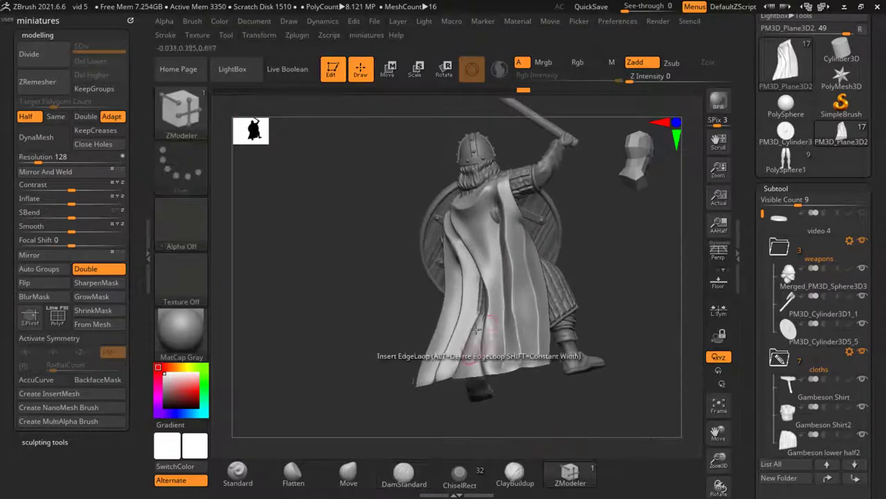
left_click(476, 330)
left_click_drag(370, 307, 572, 271)
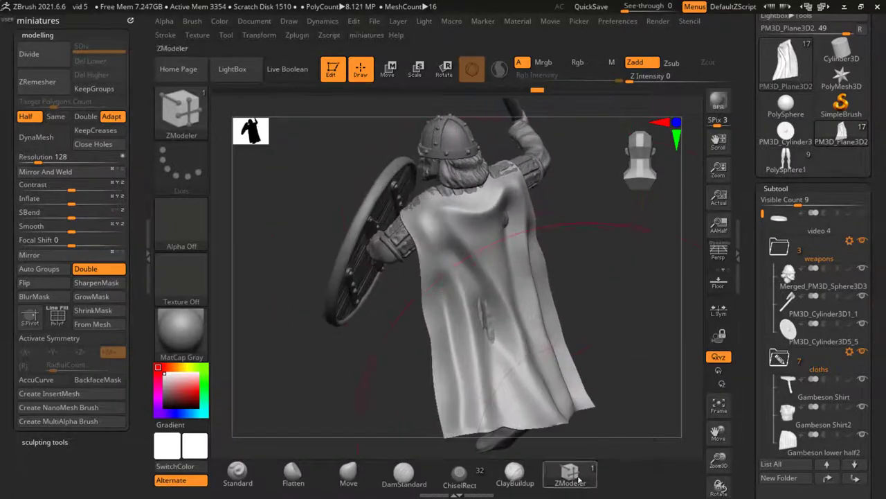
Set ZModeler's polygon action to Extrude with All Polygons as target and extrude the cape to give the cloth thickness
scroll(376, 287, "up", 10)
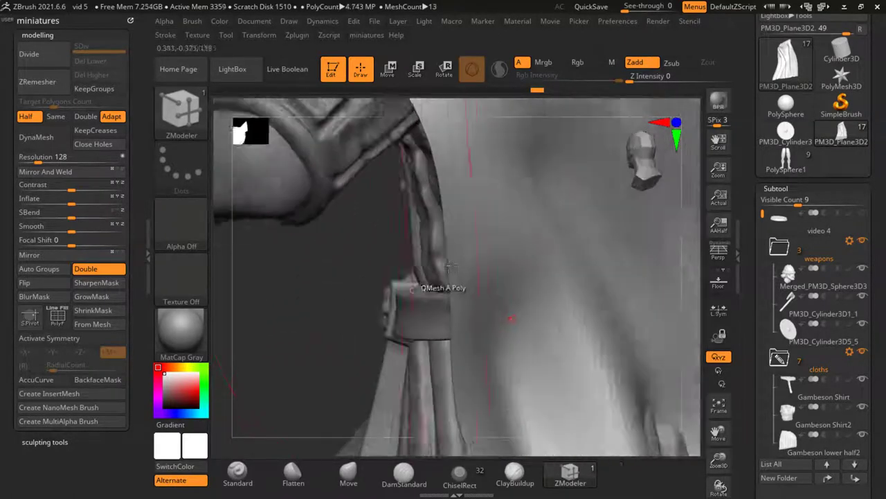
scroll(450, 264, "up", 3)
key("space")
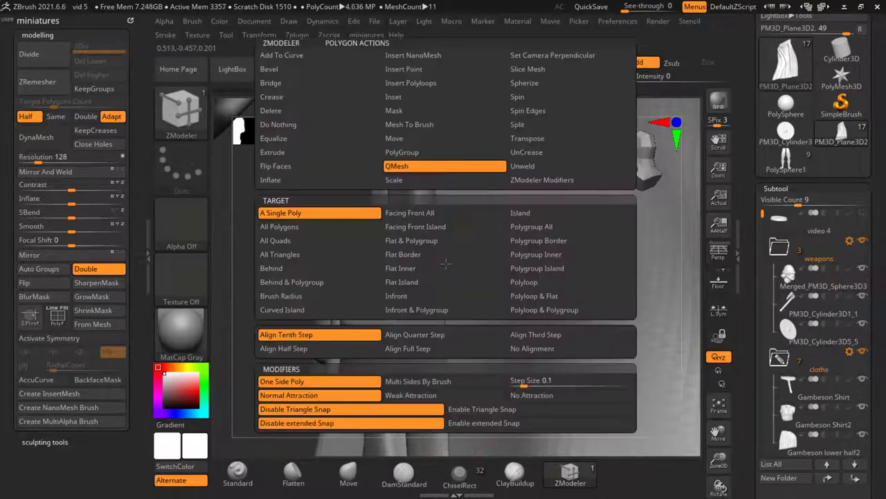
left_click(274, 153)
left_click(279, 227)
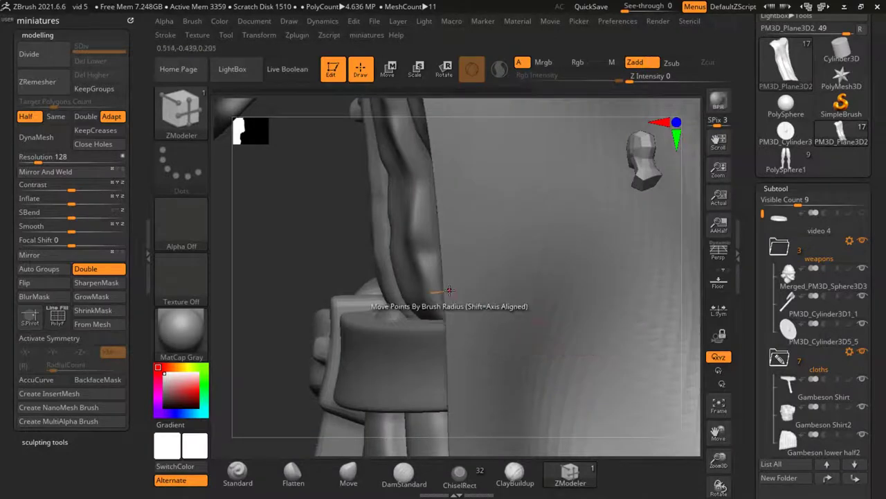
left_click_drag(424, 285, 357, 292)
key("f")
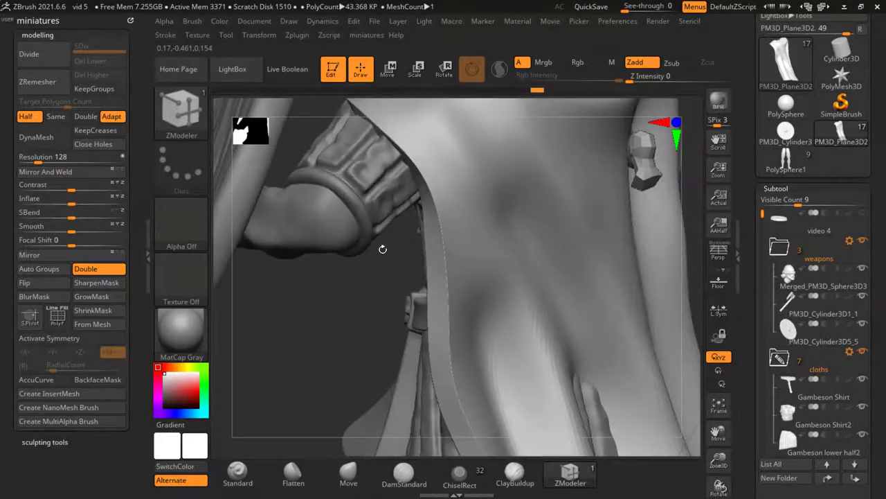
Select the Move brush and display the polyframe to examine the polygroups along the thickened cape's edge
mouse_move(546, 316)
left_mouse_down()
mouse_move(568, 312)
mouse_move(540, 328)
mouse_move(464, 297)
mouse_move(500, 293)
mouse_move(455, 343)
mouse_move(476, 317)
mouse_move(465, 317)
mouse_move(575, 303)
mouse_move(598, 370)
mouse_move(574, 375)
mouse_move(526, 355)
mouse_move(469, 222)
left_mouse_up()
key("shift")
key("f")
left_click(404, 474)
left_click(348, 474)
mouse_move(372, 425)
left_mouse_down()
mouse_move(485, 222)
mouse_move(421, 213)
mouse_move(406, 235)
mouse_move(511, 239)
mouse_move(491, 260)
left_mouse_up()
right_click(383, 224)
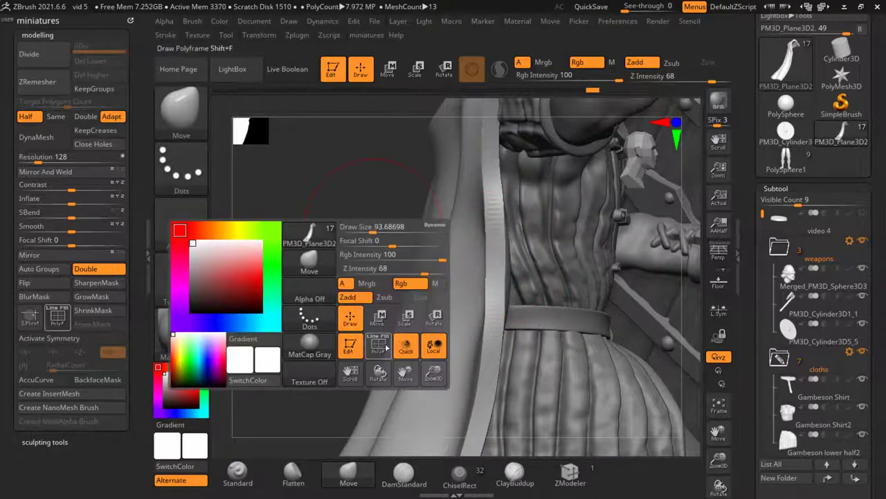
left_click(383, 344)
left_click_drag(392, 256, 370, 250)
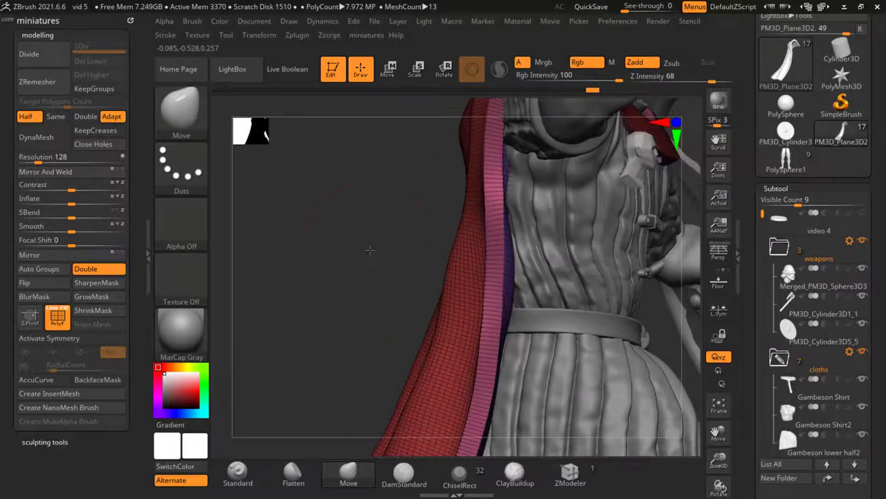
Hide the polyframe and remesh the cape with ZRemesher using Half and KeepGroups
right_click(371, 250)
left_click(377, 367)
left_click(77, 89)
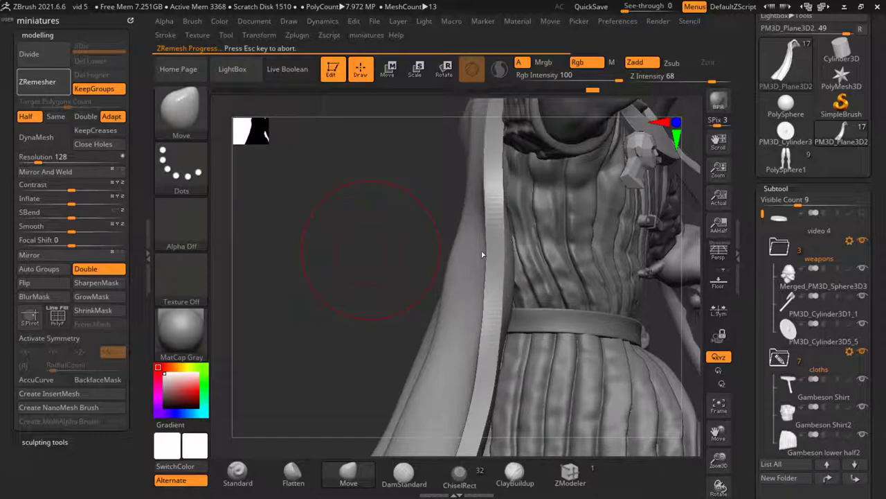
mouse_move(480, 252)
left_mouse_down()
mouse_move(405, 240)
mouse_move(431, 237)
left_mouse_up()
key("s")
left_click_drag(360, 319, 374, 374, "shift")
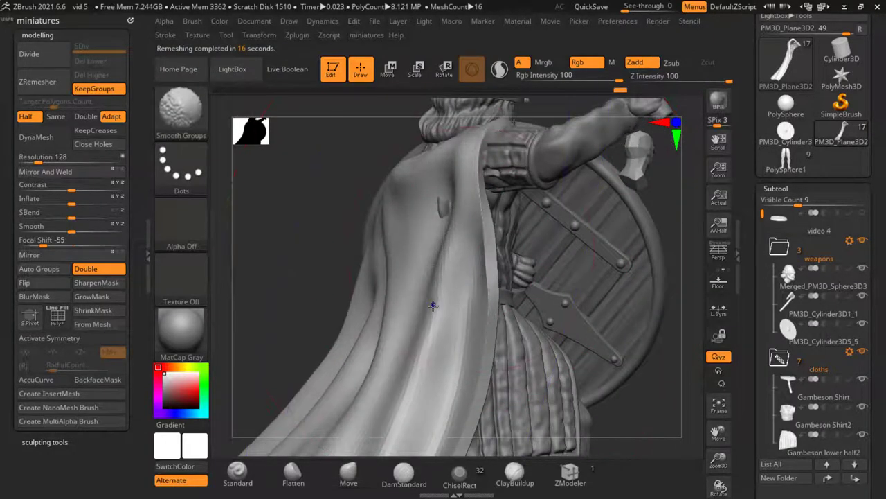
Temporarily display the polyframe to examine the remeshed cape's topology
mouse_move(489, 277)
right_mouse_down("ctrl")
mouse_move(483, 256)
mouse_move(449, 256)
mouse_move(472, 282)
right_mouse_up("ctrl")
key("space")
key("shift+f")
key("shift")
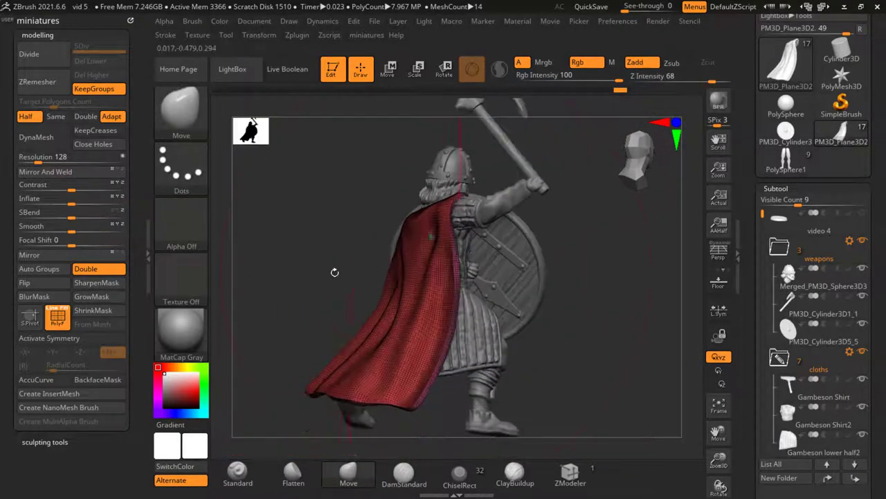
key("space")
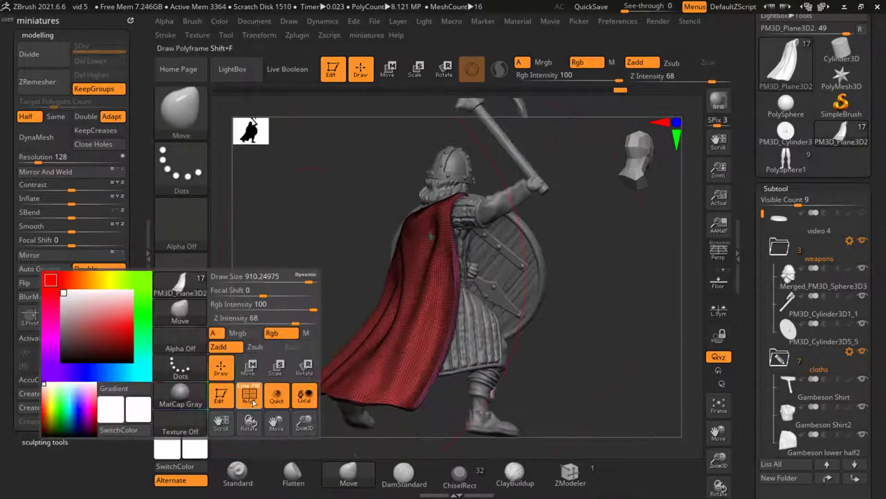
right_click_drag(270, 331, 307, 349)
right_click_drag(262, 394, 527, 313)
Raise the cape over both shoulders with the Standard brush to cover the clothing and strap poking through, smoothing it near the neck
right_click_drag(422, 301, 344, 442, "ctrl")
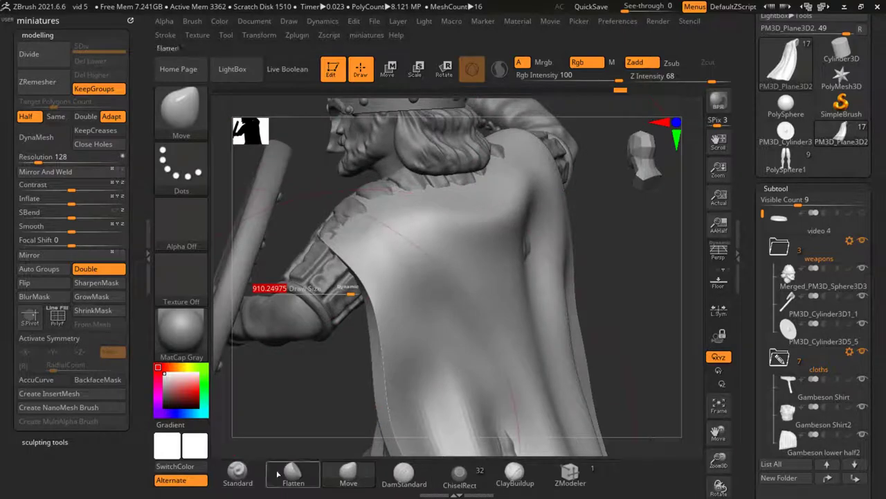
left_click(238, 474)
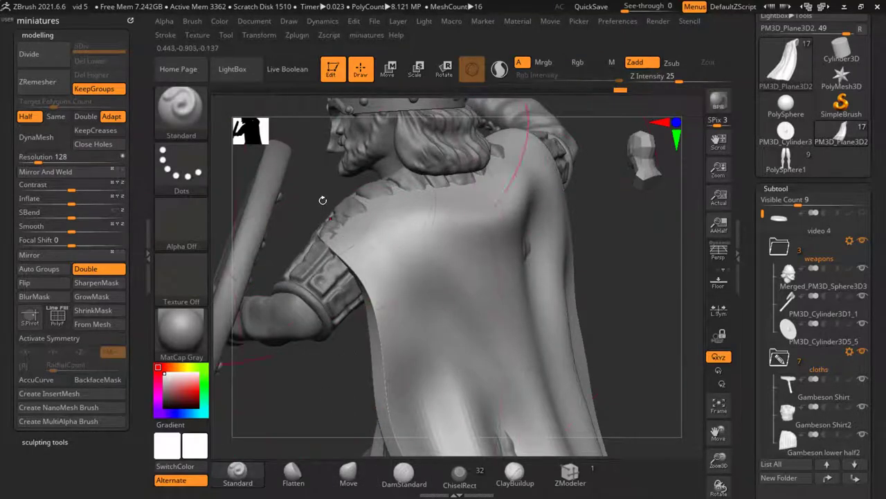
right_click_drag(323, 200, 380, 263)
left_click_drag(382, 276, 349, 251)
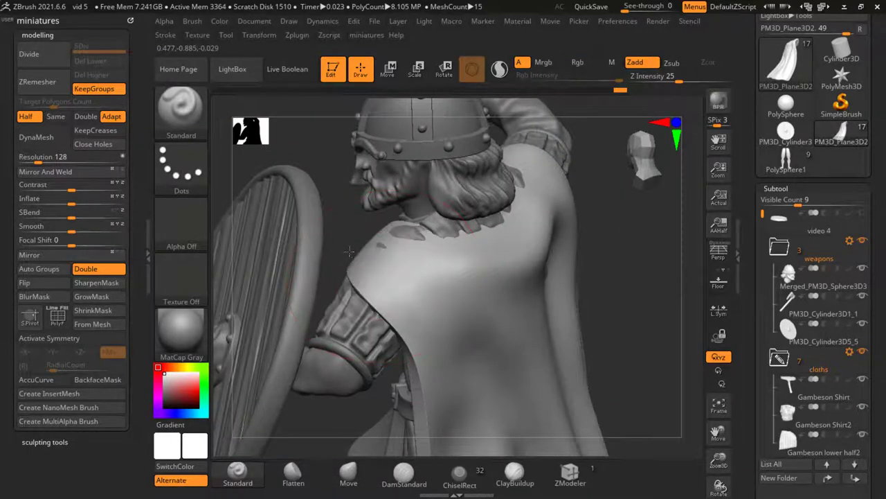
mouse_move(374, 244)
right_mouse_down()
mouse_move(559, 280)
mouse_move(333, 232)
right_mouse_up()
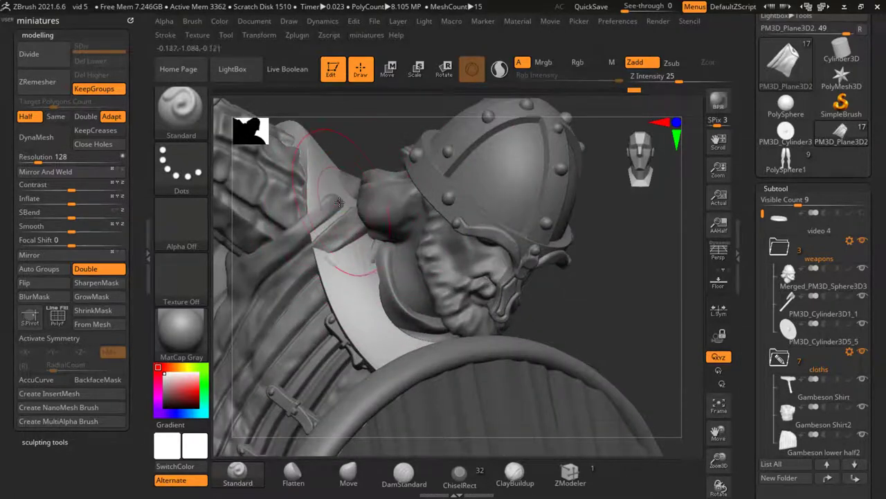
left_click_drag(345, 212, 353, 202, "shift")
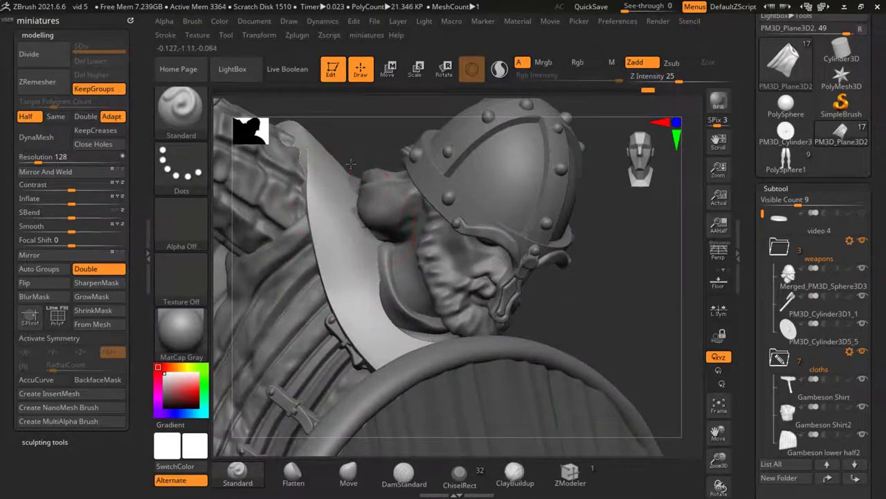
Adjust the cape's neckline around the warrior's neck and hair with the Move brush
left_click(348, 471)
right_click_drag(372, 154, 373, 160)
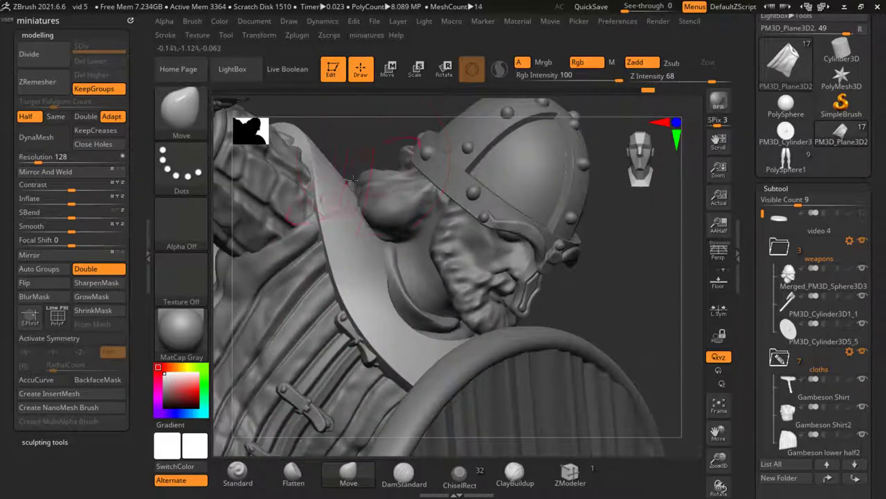
mouse_move(360, 177)
left_mouse_down()
mouse_move(361, 215)
mouse_move(395, 255)
left_mouse_up()
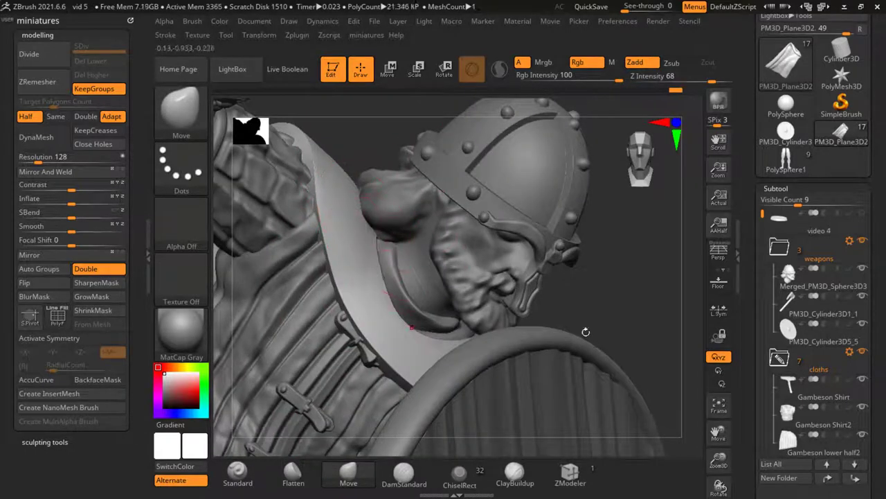
mouse_move(382, 247)
right_mouse_down()
mouse_move(461, 328)
mouse_move(590, 303)
mouse_move(490, 288)
mouse_move(572, 300)
mouse_move(554, 286)
right_mouse_up()
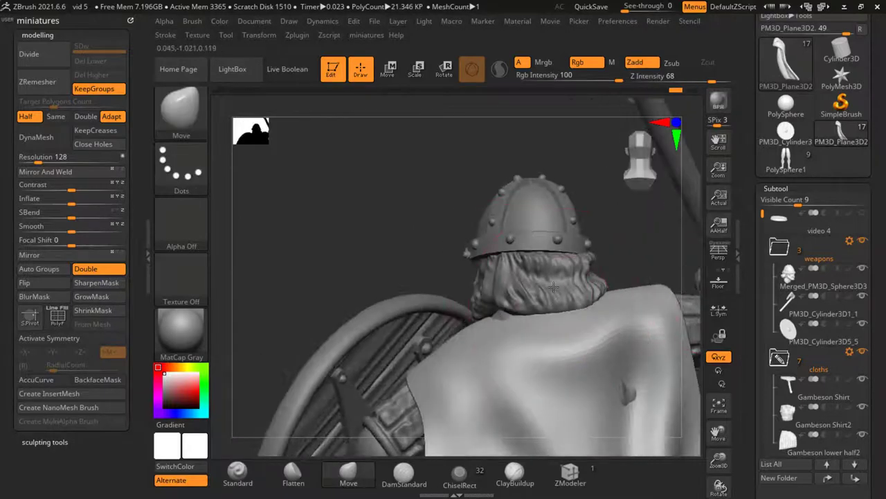
mouse_move(422, 245)
right_mouse_down()
mouse_move(502, 291)
mouse_move(513, 312)
right_mouse_up()
Hide the other subtools to isolate the cape and show its neck opening from the front
scroll(751, 167, "down", 5)
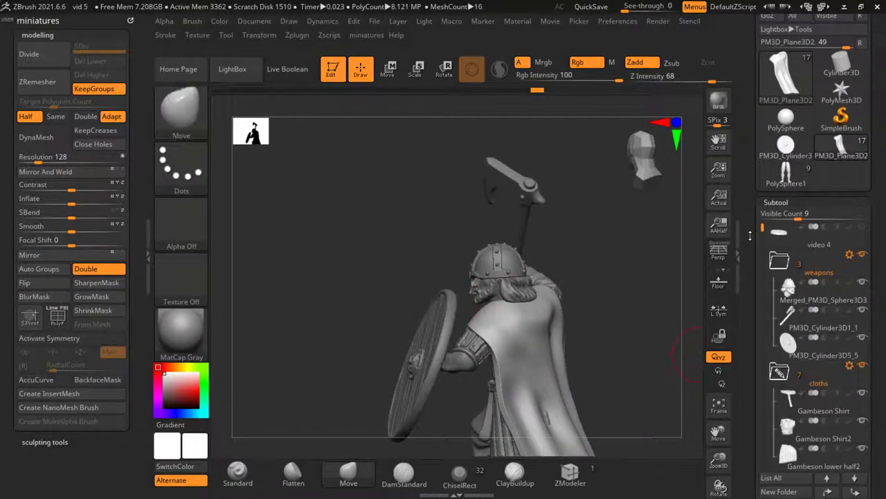
scroll(752, 170, "down", 6)
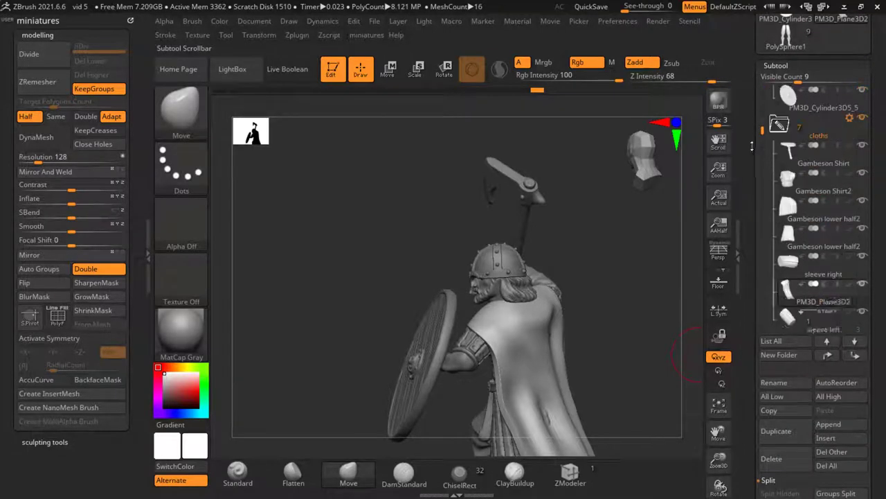
left_click(814, 208)
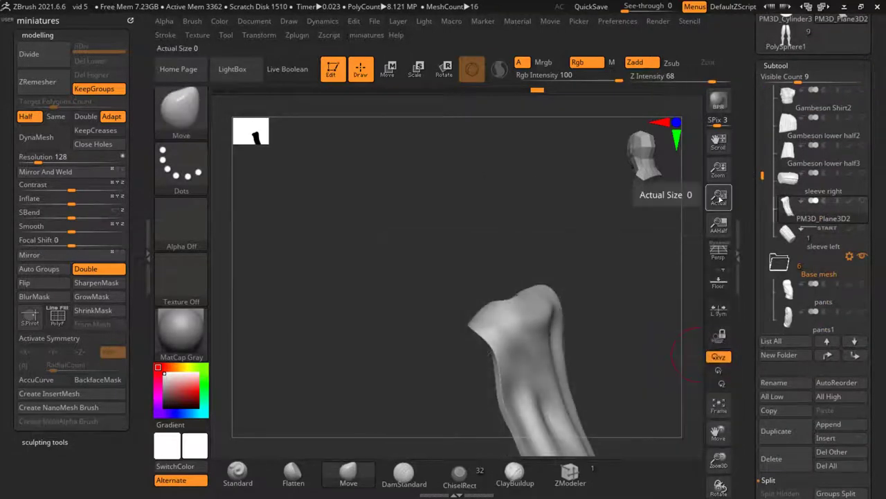
left_click(738, 195)
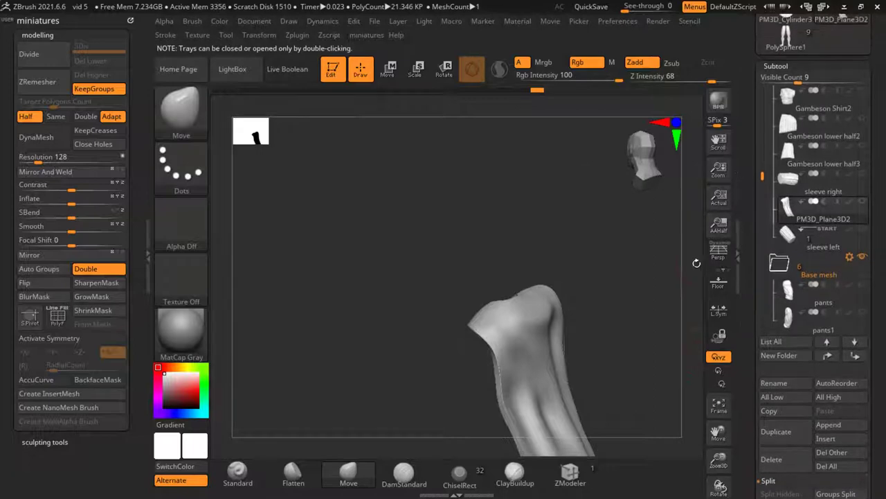
left_click_drag(642, 348, 540, 232)
scroll(430, 215, "up", 5)
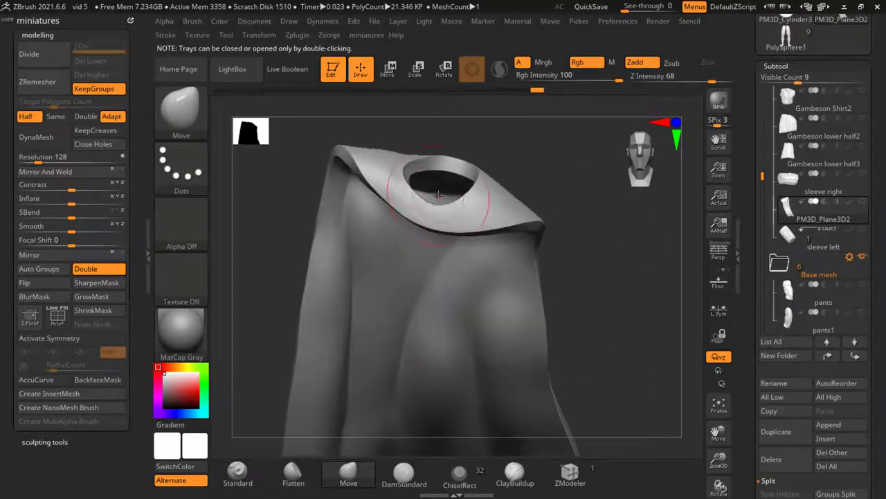
Pull the front of the neck opening down into a point, smooth the collar, and divide the cape to subdivision level 2
mouse_move(416, 212)
left_mouse_down()
mouse_move(426, 271)
mouse_move(360, 187)
mouse_move(381, 293)
left_mouse_up()
mouse_move(381, 333)
left_mouse_down("shift")
mouse_move(367, 275)
mouse_move(401, 280)
left_mouse_up("shift")
key("f")
left_click_drag(348, 132, 346, 193)
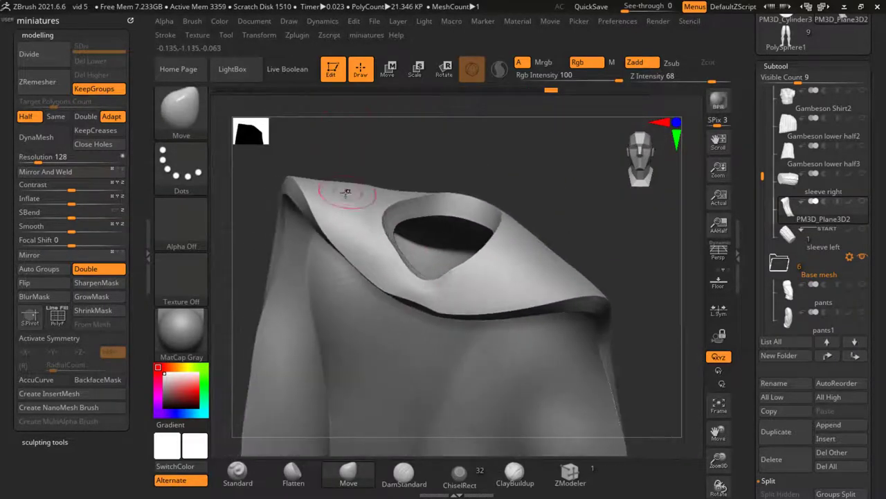
left_click(41, 54)
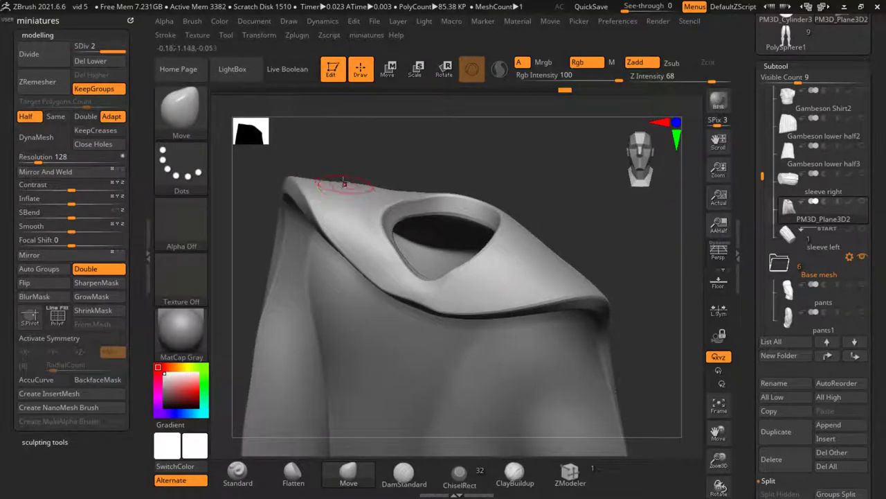
Set the DamStandard brush to Zsub and carve a crease along the cape's front edge from the axe-arm shoulder towards the chest
scroll(362, 428, "up", 3)
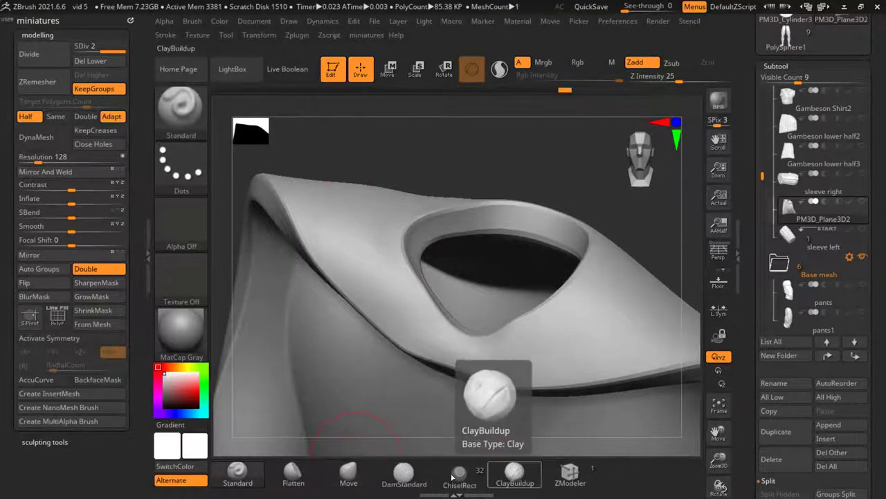
left_click(404, 473)
left_click(671, 62)
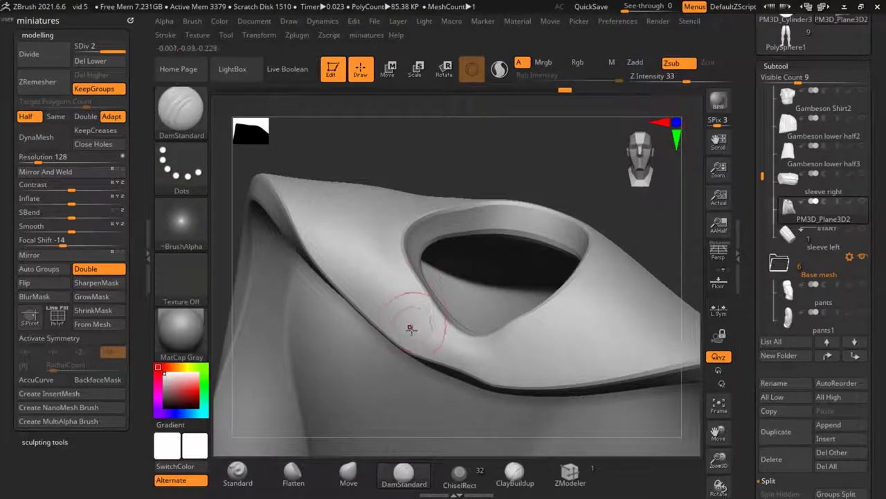
mouse_move(362, 284)
left_mouse_down()
mouse_move(340, 251)
mouse_move(352, 241)
mouse_move(414, 344)
left_mouse_up()
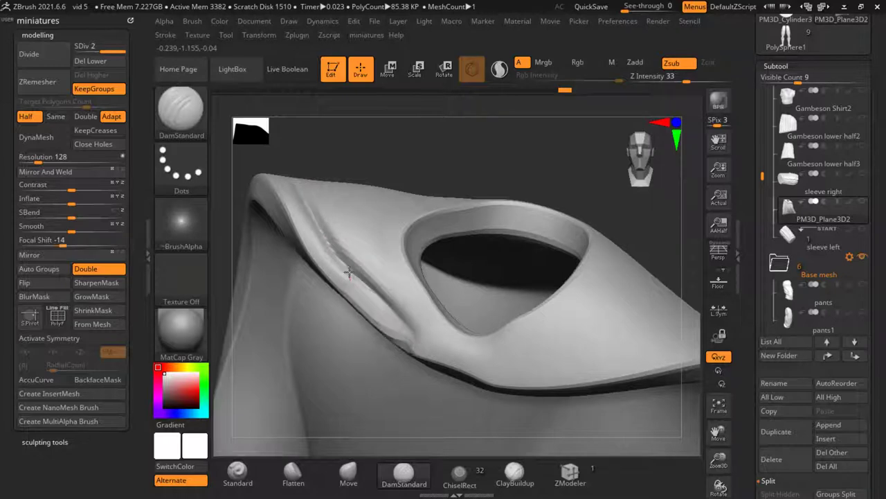
key("ctrl+z")
left_click_drag(368, 291, 342, 272)
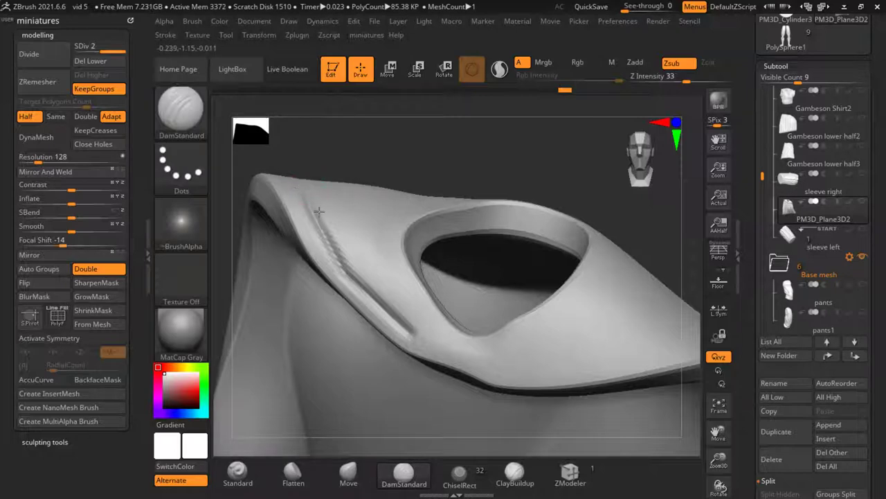
Deepen the front shoulder crease and carve a curved fold beside the neck opening, running down towards the chest
left_click_drag(340, 252, 368, 289)
left_click_drag(411, 334, 419, 322)
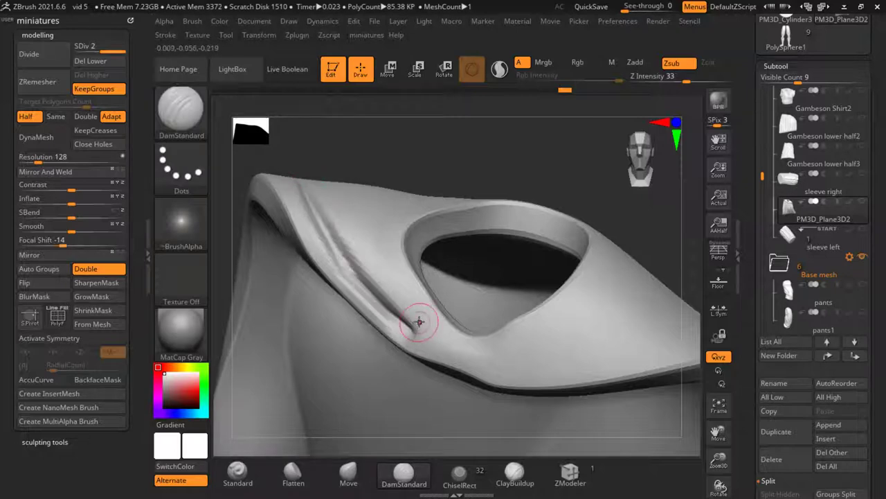
left_click_drag(386, 275, 375, 246)
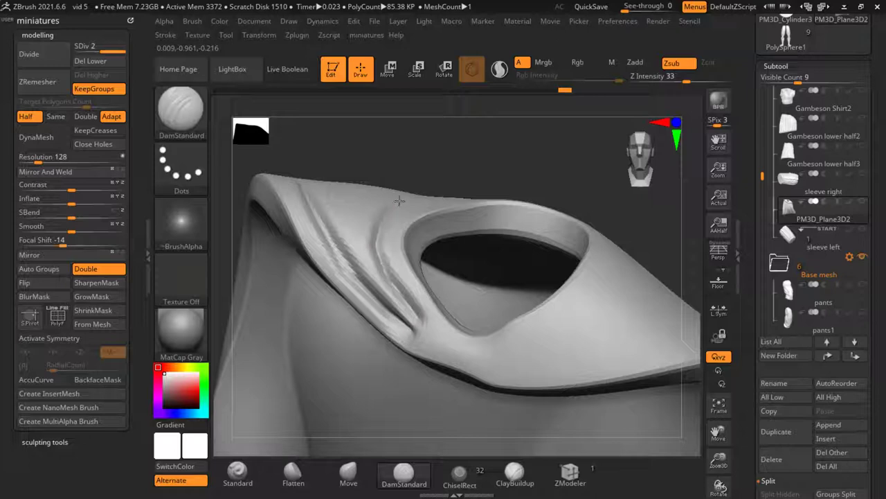
left_click_drag(428, 323, 430, 329)
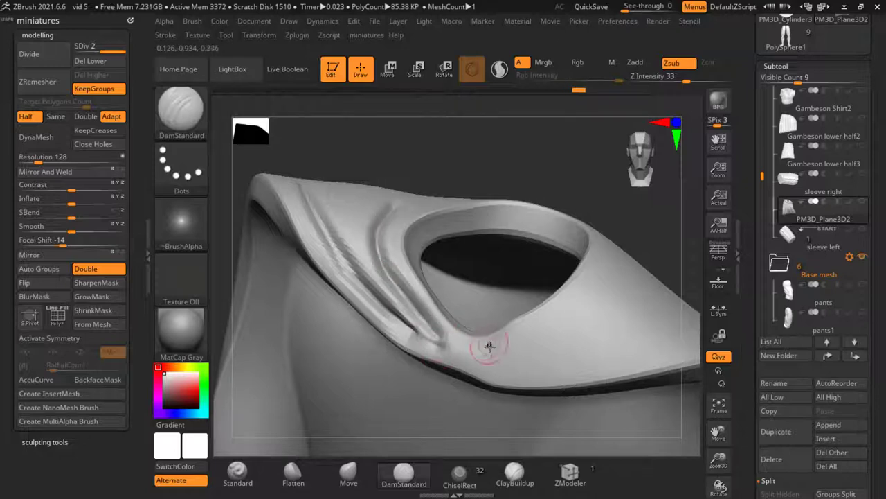
Carve a crease beside the front of the neck opening and another along the cape's front edge, both running towards the shoulder opposite the axe arm
left_click_drag(532, 335, 602, 284)
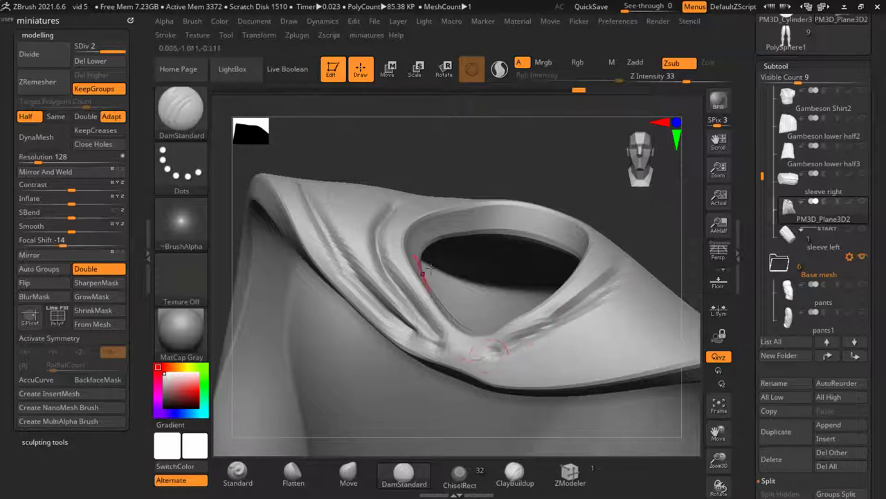
mouse_move(431, 267)
right_mouse_down()
mouse_move(485, 200)
mouse_move(431, 324)
right_mouse_up()
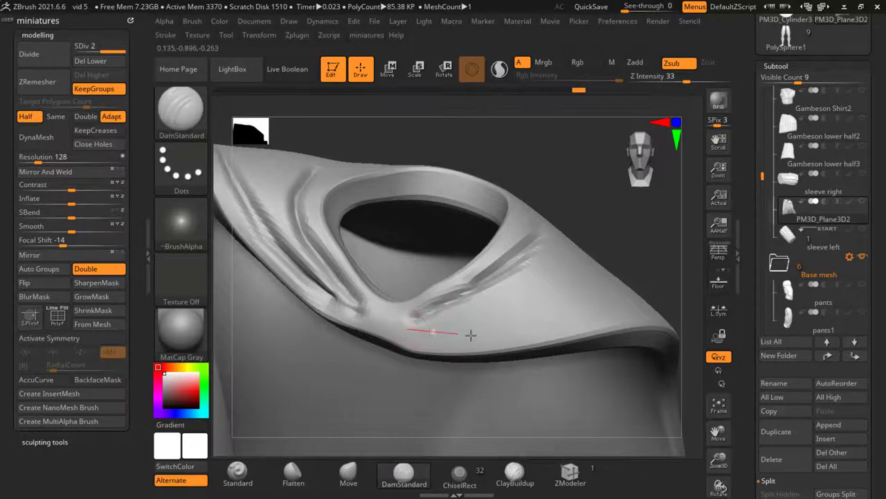
left_click_drag(471, 336, 575, 304)
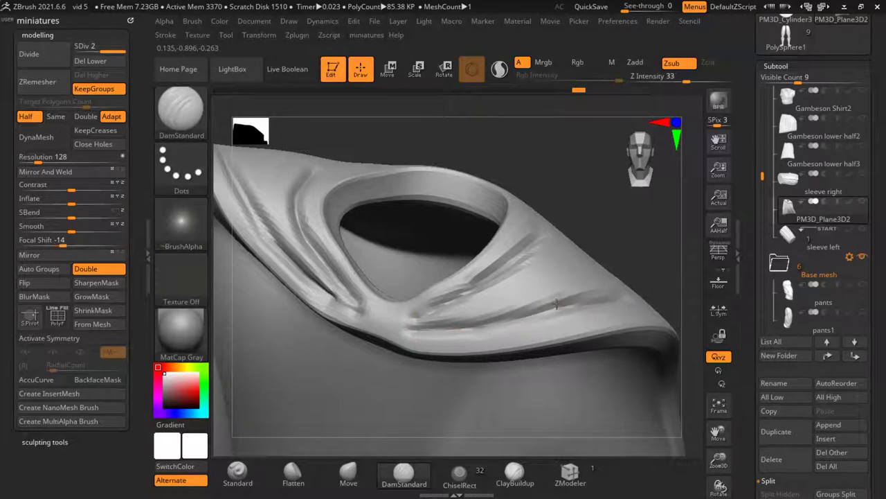
Divide the cape to subdivision level 3, deepen the crease beside the neck opening, and continue it as a curved fold around the back
key("ctrl+d")
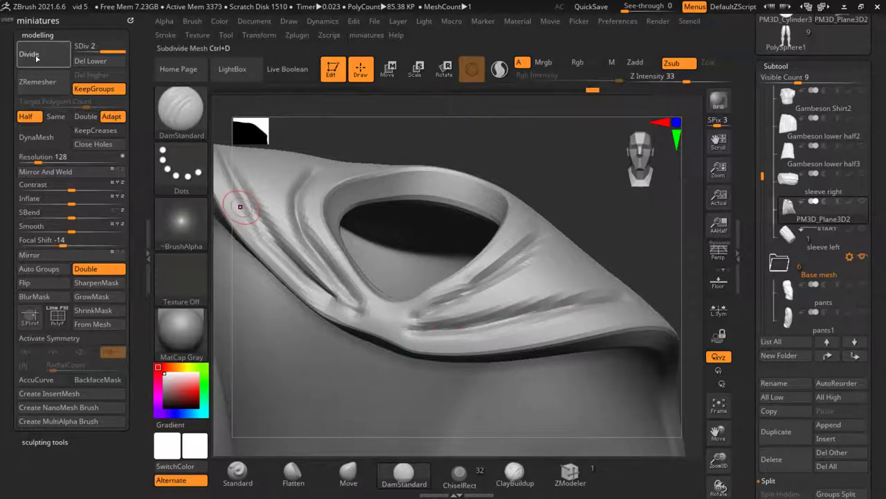
mouse_move(487, 278)
left_mouse_down()
mouse_move(543, 245)
mouse_move(556, 221)
left_mouse_up()
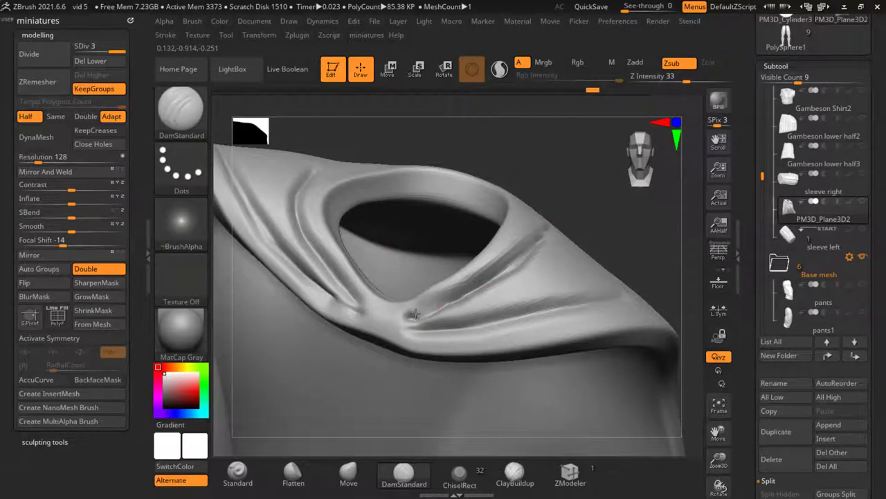
right_click_drag(400, 320, 385, 158)
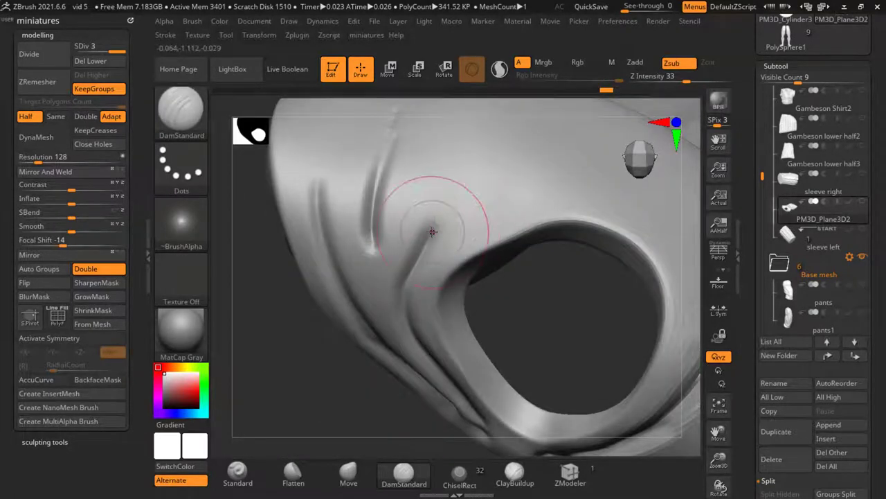
mouse_move(547, 178)
right_mouse_down()
mouse_move(528, 236)
mouse_move(574, 267)
right_mouse_up()
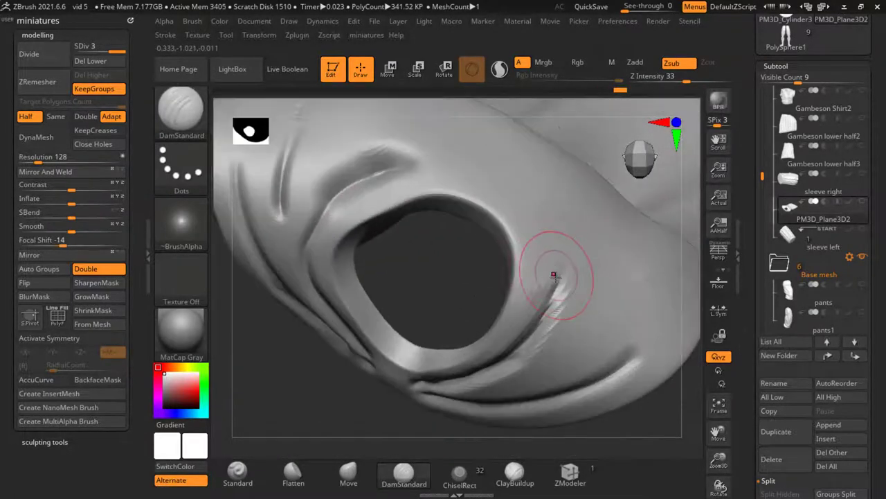
mouse_move(457, 164)
left_mouse_down()
mouse_move(325, 190)
mouse_move(381, 184)
left_mouse_up()
right_click_drag(381, 184, 428, 301)
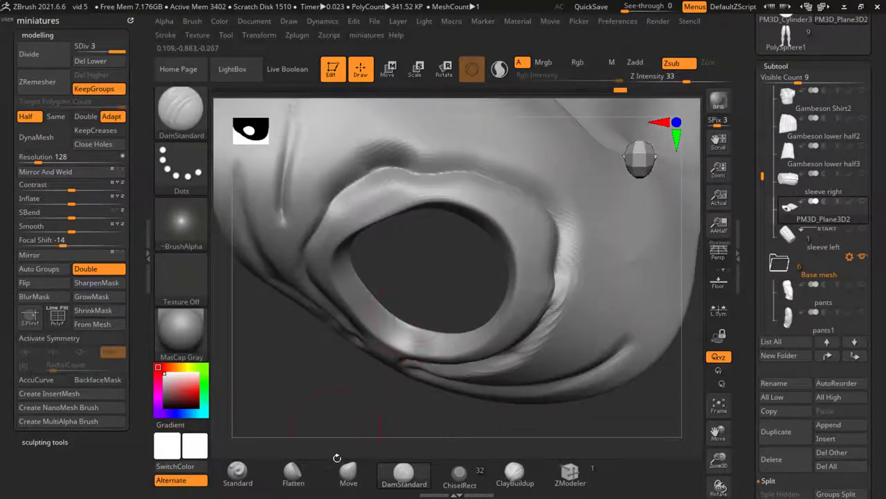
Nudge the cape surface behind the neck opening with the Move brush
left_click(349, 473)
mouse_move(422, 155)
left_mouse_down()
mouse_move(425, 145)
mouse_move(421, 154)
left_mouse_up()
mouse_move(486, 160)
right_mouse_down()
mouse_move(444, 277)
mouse_move(416, 312)
right_mouse_up()
left_click(294, 475)
Carve two long folds with the DamStandard brush over the shoulder opposite the axe arm, running towards the cape's back
left_click(404, 476)
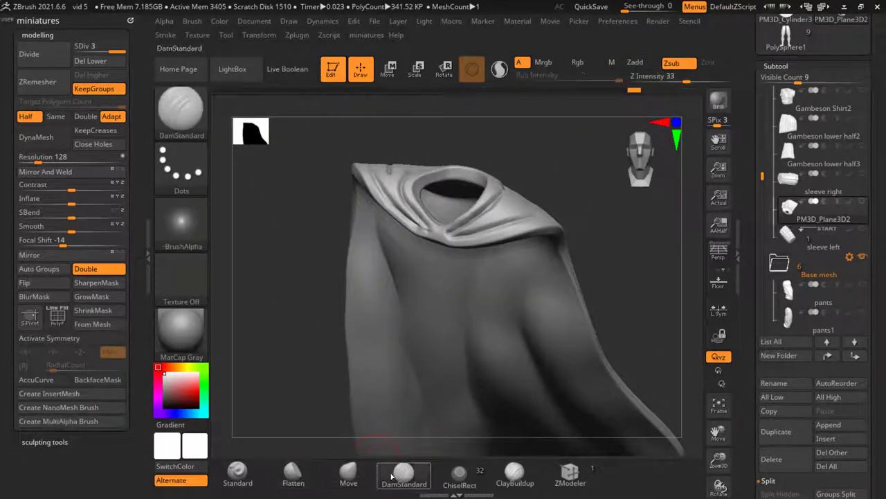
mouse_move(388, 430)
right_mouse_down()
mouse_move(257, 390)
mouse_move(436, 229)
mouse_move(422, 270)
mouse_move(414, 263)
right_mouse_up()
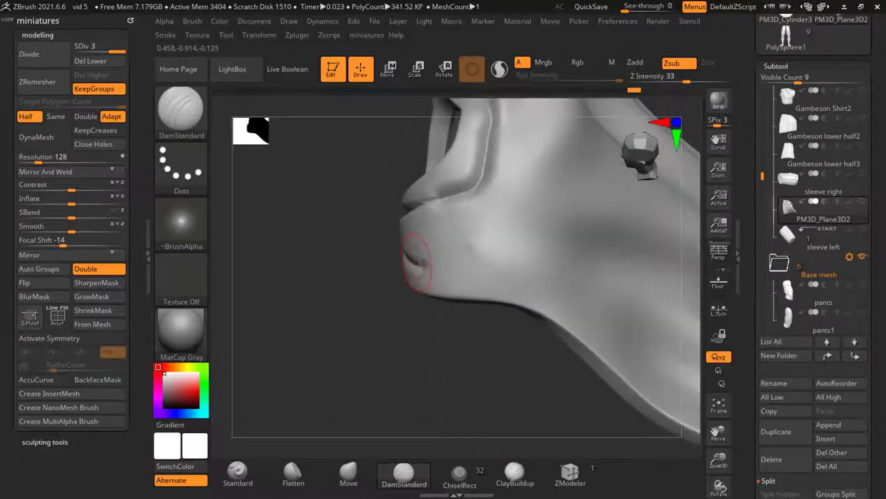
mouse_move(414, 263)
left_mouse_down()
mouse_move(531, 276)
mouse_move(590, 301)
left_mouse_up()
right_click_drag(589, 301, 358, 242)
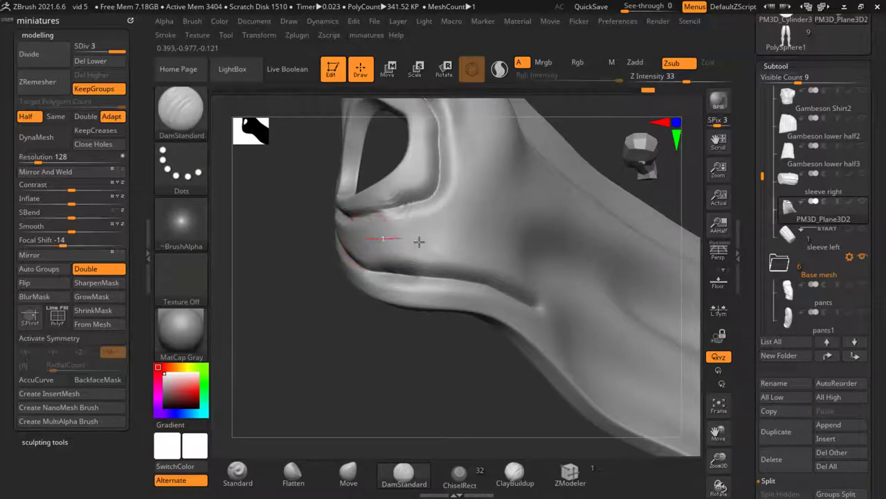
left_click_drag(419, 241, 442, 239)
left_click_drag(496, 235, 575, 248)
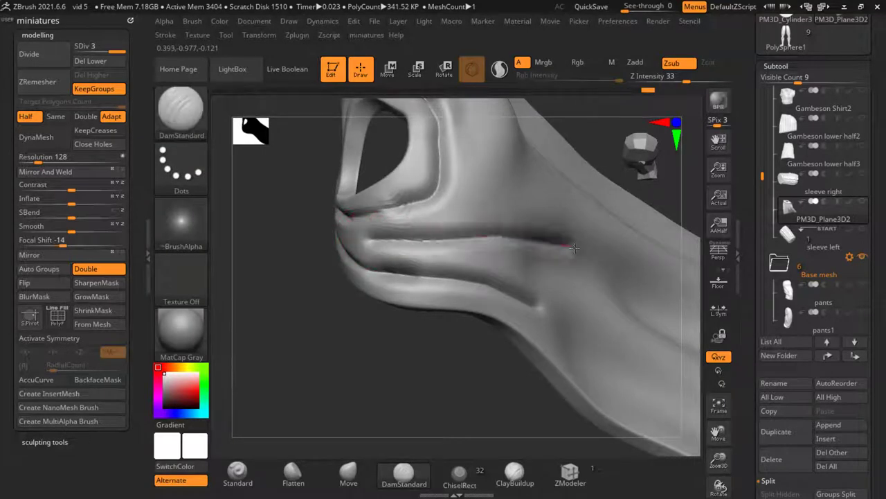
left_click_drag(621, 274, 622, 273)
Carve a second curved fold behind the neck opening and a long crease from the axe-arm shoulder down the cape's back
mouse_move(556, 295)
right_mouse_down()
mouse_move(481, 394)
mouse_move(349, 356)
mouse_move(326, 317)
mouse_move(420, 198)
mouse_move(376, 173)
right_mouse_up()
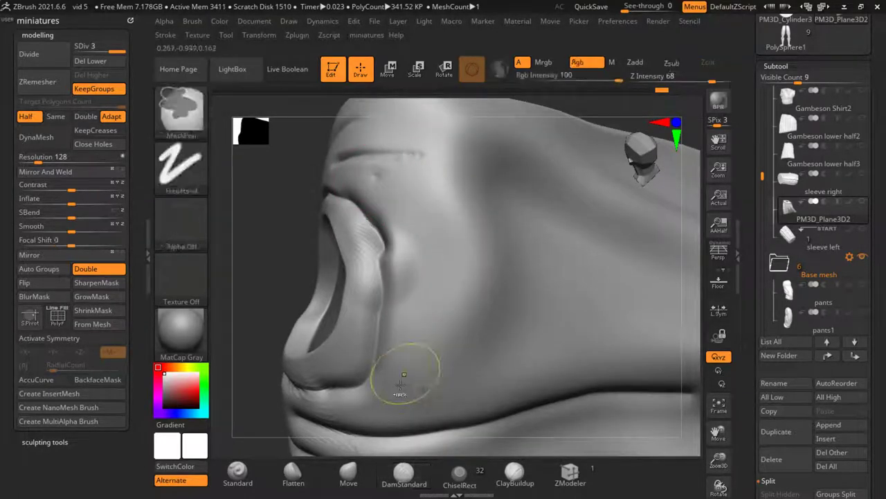
left_click_drag(401, 388, 418, 368)
mouse_move(367, 173)
right_mouse_down()
mouse_move(300, 193)
mouse_move(369, 163)
right_mouse_up()
mouse_move(424, 170)
left_mouse_down()
mouse_move(600, 256)
mouse_move(706, 277)
left_mouse_up()
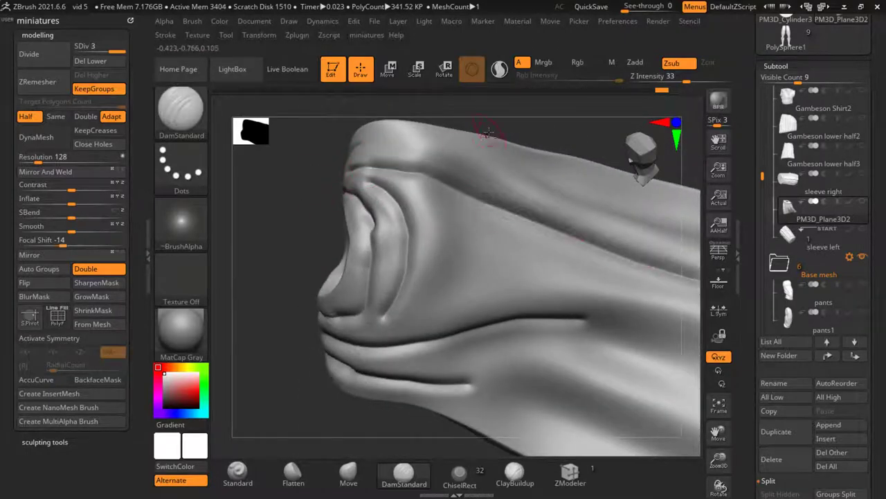
Add a short fold over the axe-arm shoulder, smooth beside it, and carve another long crease from that shoulder down the back
mouse_move(424, 139)
right_mouse_down()
mouse_move(316, 189)
mouse_move(313, 224)
right_mouse_up()
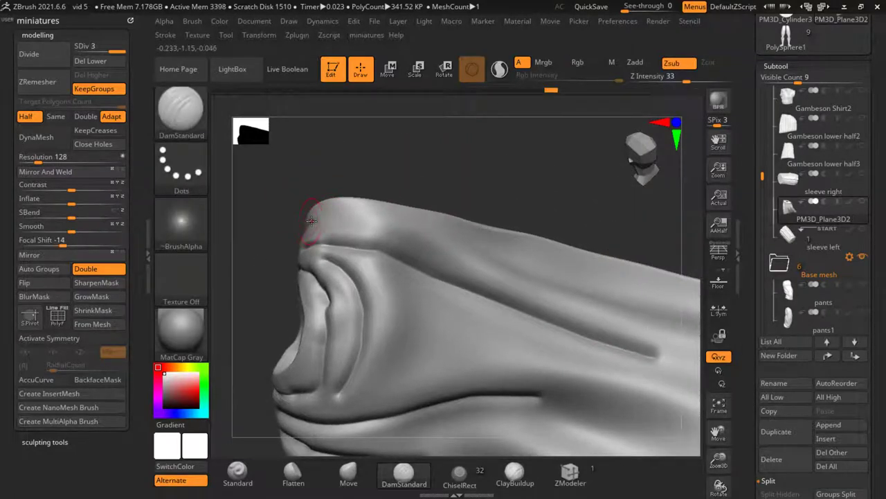
left_click_drag(312, 221, 392, 216)
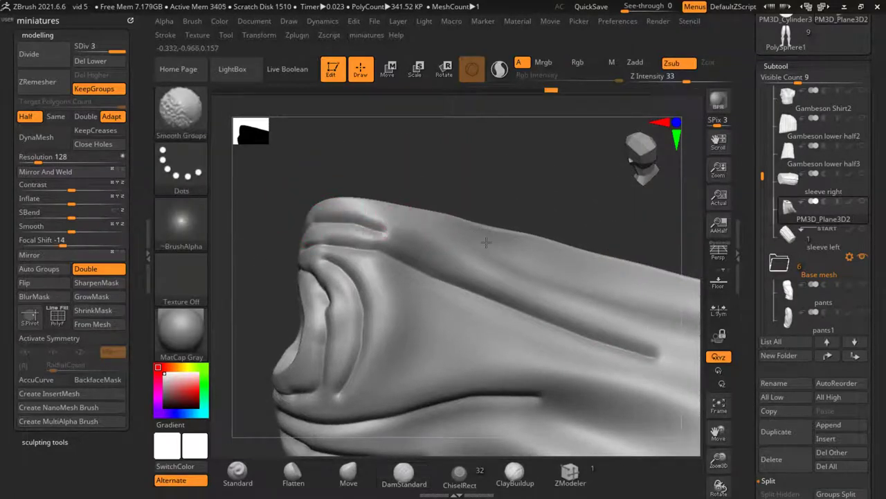
left_click_drag(473, 247, 473, 248)
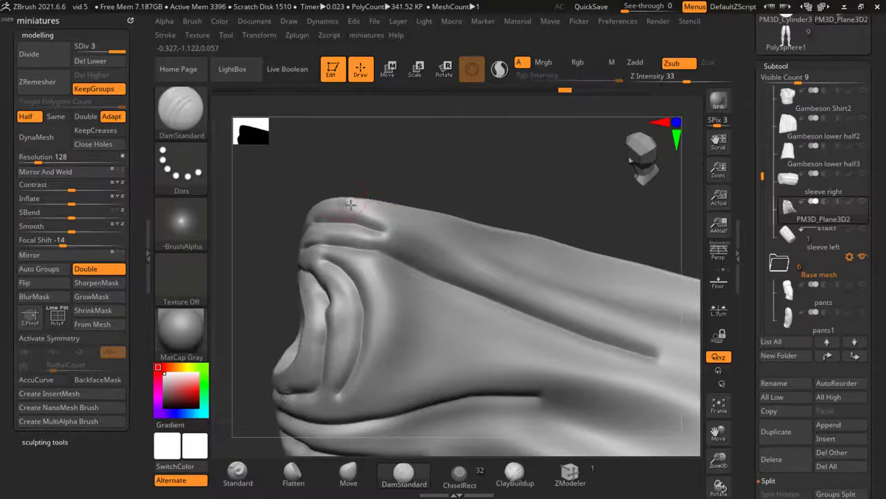
mouse_move(349, 203)
left_mouse_down()
mouse_move(611, 329)
mouse_move(709, 346)
left_mouse_up()
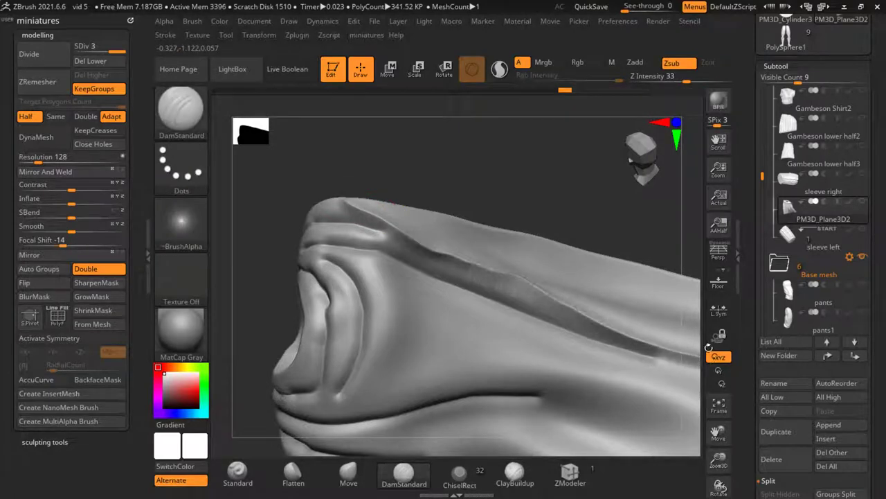
Deepen the folds over the shoulder opposite the axe arm and extend them as long creases down the cape's back
mouse_move(376, 266)
right_mouse_down()
mouse_move(257, 277)
mouse_move(319, 271)
right_mouse_up()
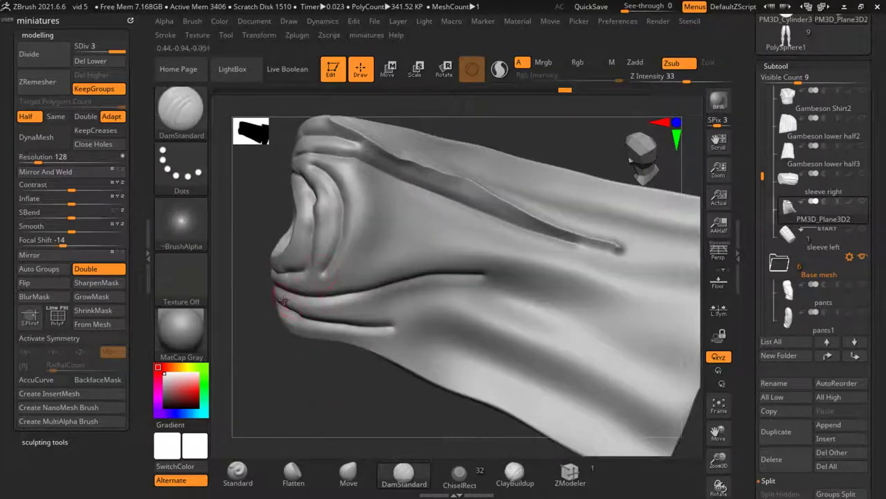
mouse_move(306, 303)
left_mouse_down()
mouse_move(455, 311)
mouse_move(683, 416)
left_mouse_up()
mouse_move(684, 416)
right_mouse_down()
mouse_move(425, 412)
mouse_move(277, 271)
mouse_move(313, 296)
mouse_move(303, 275)
mouse_move(336, 287)
mouse_move(323, 286)
right_mouse_up()
mouse_move(323, 286)
left_mouse_down()
mouse_move(385, 278)
mouse_move(518, 305)
mouse_move(743, 393)
left_mouse_up()
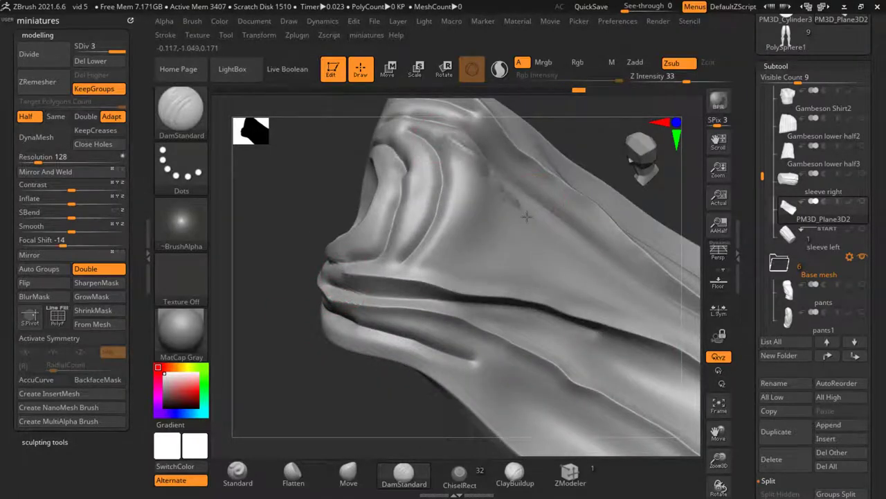
Carve a fold across the cape's upper back, below the curved folds behind the neck opening
mouse_move(692, 360)
right_mouse_down()
mouse_move(342, 362)
mouse_move(534, 214)
mouse_move(450, 182)
right_mouse_up()
mouse_move(481, 203)
left_mouse_down()
mouse_move(493, 324)
mouse_move(427, 395)
mouse_move(416, 312)
mouse_move(414, 374)
mouse_move(387, 245)
mouse_move(347, 214)
mouse_move(304, 201)
left_mouse_up()
mouse_move(305, 201)
right_mouse_down()
mouse_move(422, 255)
mouse_move(444, 253)
mouse_move(366, 297)
mouse_move(349, 289)
right_mouse_up()
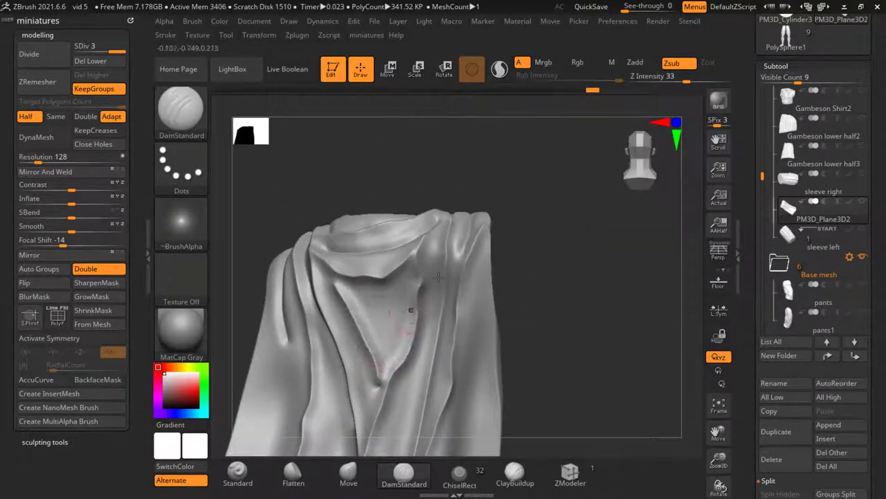
Extend the middle fold on the cape's lower back diagonally down to the hem
right_click_drag(438, 277, 432, 344, "alt")
right_click_drag(434, 385, 432, 376, "alt")
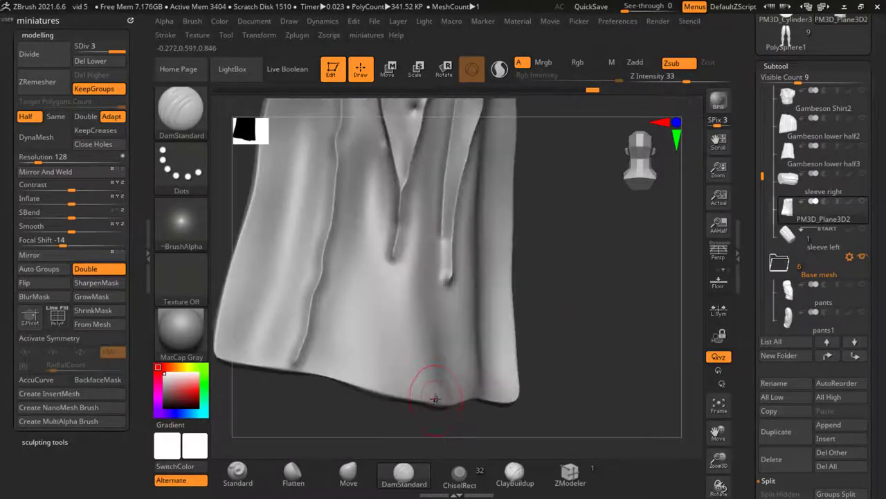
left_click_drag(367, 266, 424, 357)
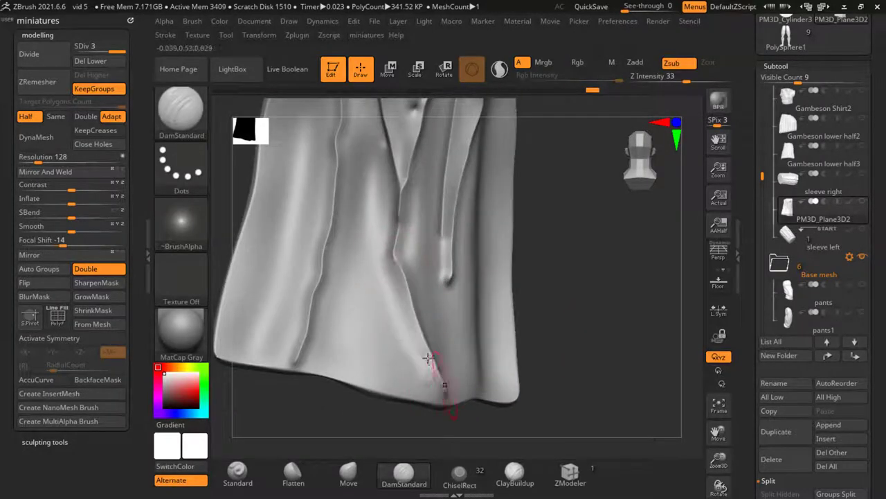
Carve crease lines with DamStandard along the long folds and down to the hem of the hanging cloth
right_click_drag(421, 360, 391, 319, "alt")
mouse_move(396, 304)
left_mouse_down()
mouse_move(401, 229)
mouse_move(391, 199)
mouse_move(376, 365)
left_mouse_up()
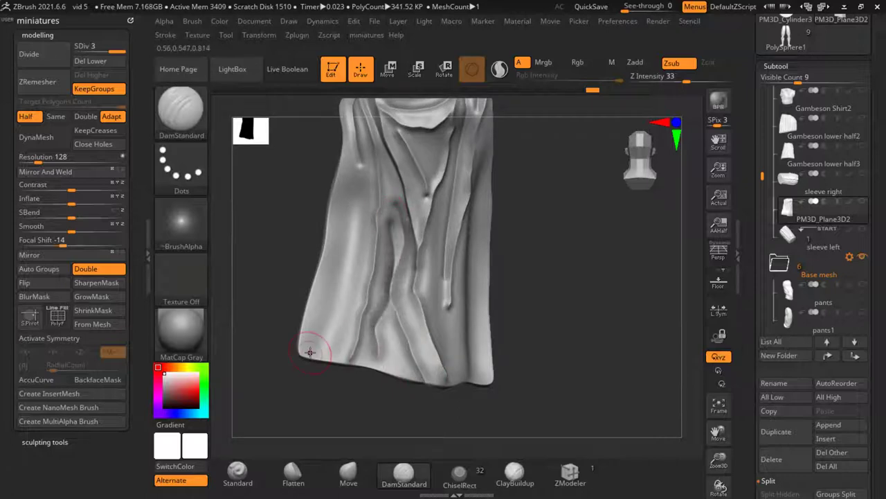
mouse_move(310, 352)
left_mouse_down()
mouse_move(345, 290)
mouse_move(359, 165)
left_mouse_up()
right_click_drag(409, 247, 486, 317)
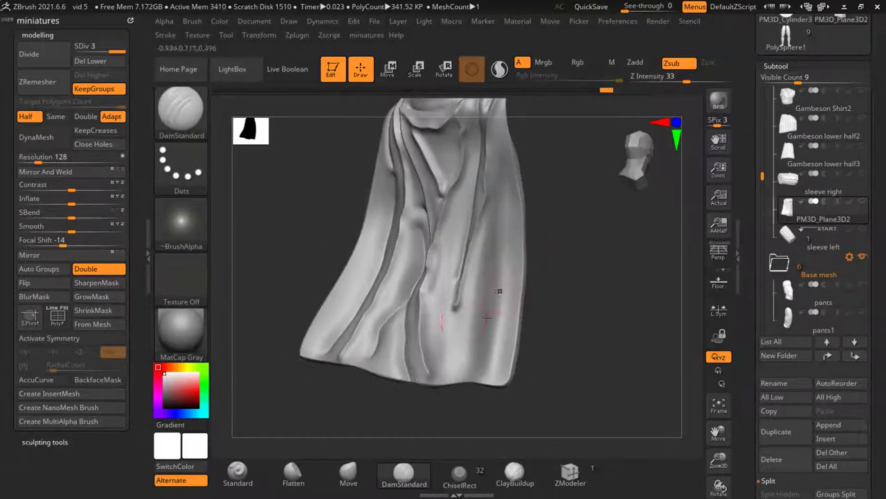
mouse_move(486, 378)
left_mouse_down()
mouse_move(479, 320)
mouse_move(500, 163)
left_mouse_up()
right_click_drag(500, 162, 481, 238)
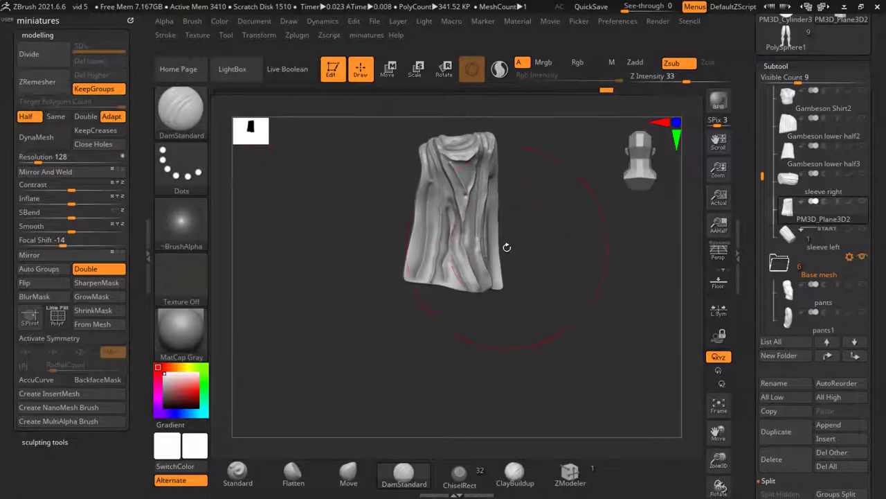
Remesh the cloth with ZRemesher using the Half, Adapt and KeepGroups options
right_click_drag(446, 205, 470, 205)
key("s")
key("shift")
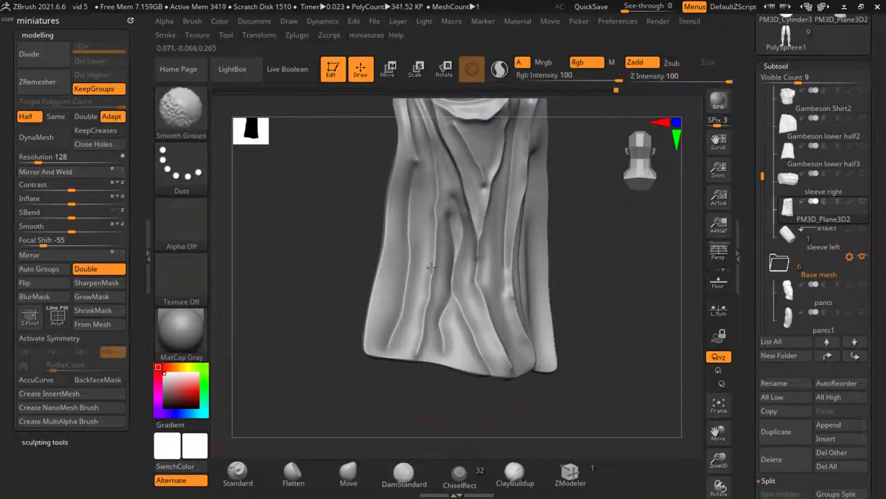
right_click_drag(427, 246, 388, 207, "alt")
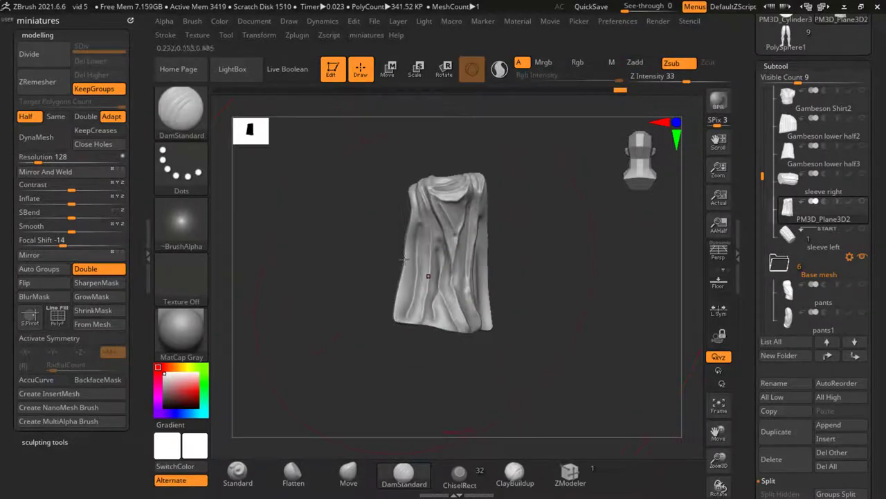
left_click(43, 88)
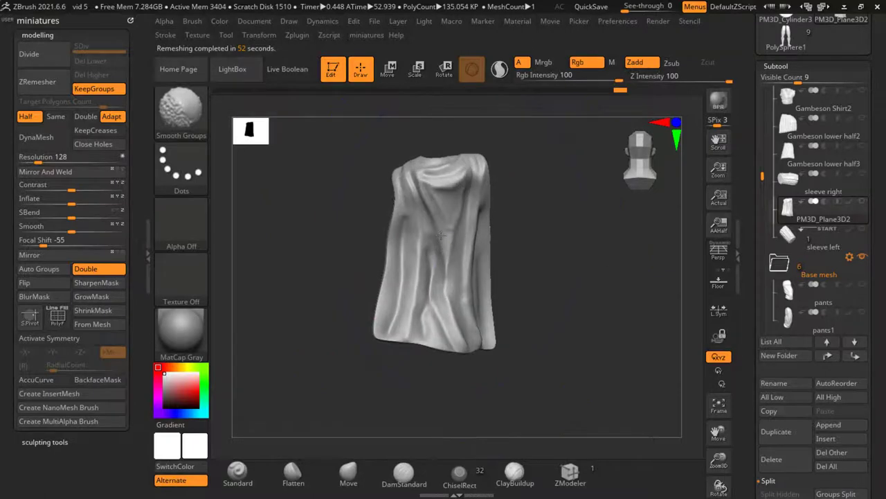
Smooth the folds of the remeshed cloth, then divide the mesh once to subdivision level 2
mouse_move(522, 312)
left_mouse_down()
mouse_move(533, 280)
mouse_move(608, 297)
mouse_move(529, 265)
mouse_move(509, 281)
mouse_move(485, 232)
mouse_move(527, 207)
left_mouse_up()
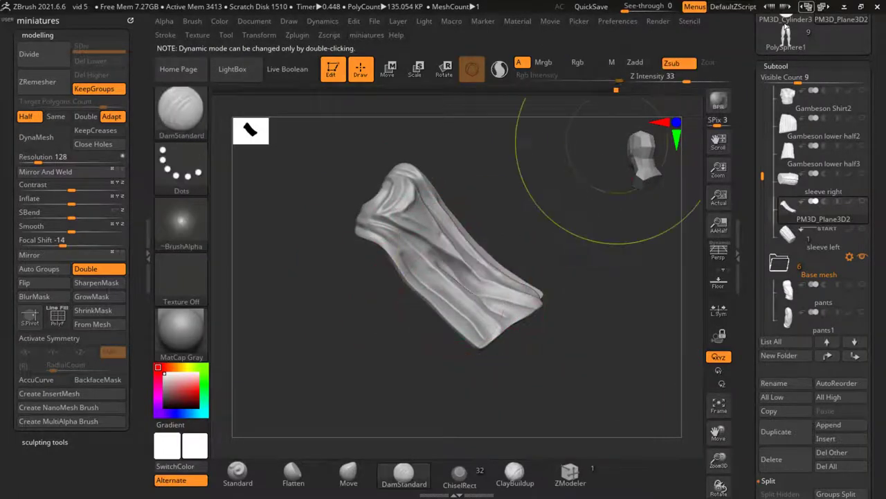
mouse_move(608, 170)
left_mouse_down()
mouse_move(512, 339)
mouse_move(493, 341)
left_mouse_up()
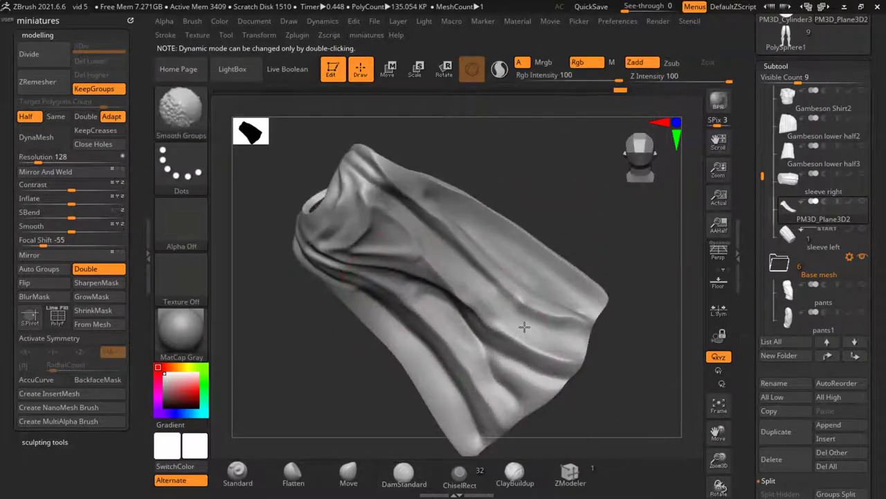
left_click_drag(374, 339, 425, 242)
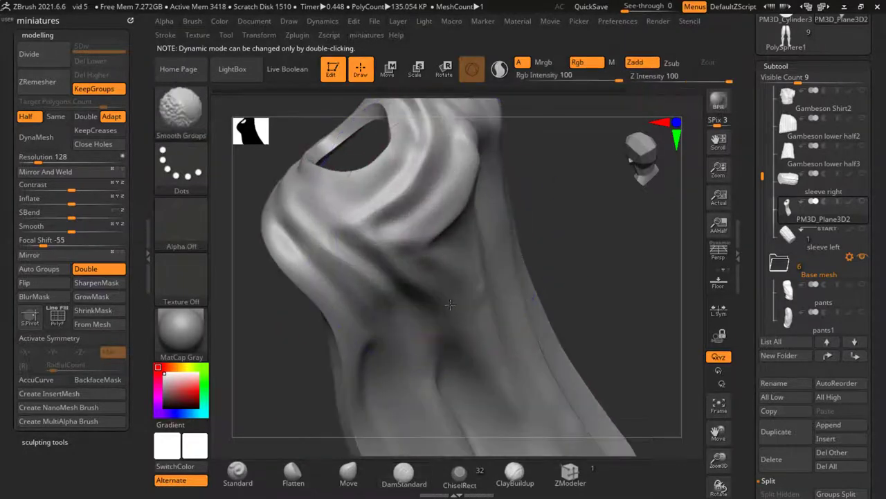
key("f")
mouse_move(343, 294)
left_mouse_down()
mouse_move(377, 266)
mouse_move(605, 214)
mouse_move(491, 207)
mouse_move(431, 191)
left_mouse_up()
key("f")
left_click(30, 54)
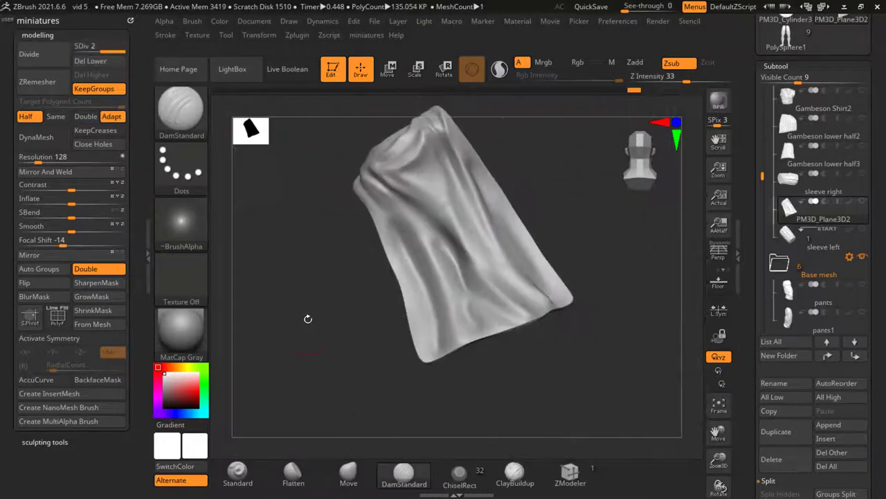
Build up the long folds along the cloth's left side with ClayBuildup at Z Intensity 7
left_click_drag(307, 317, 361, 344)
left_click(236, 477)
left_click(514, 474)
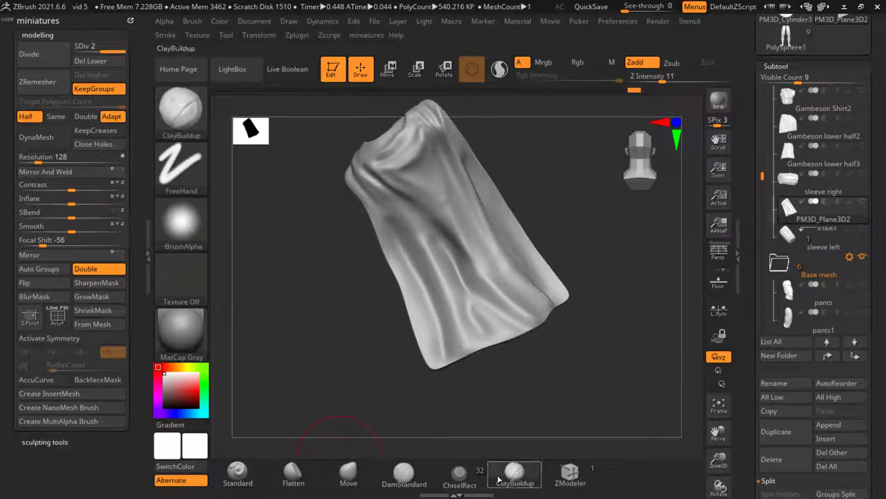
scroll(440, 271, "up", 3)
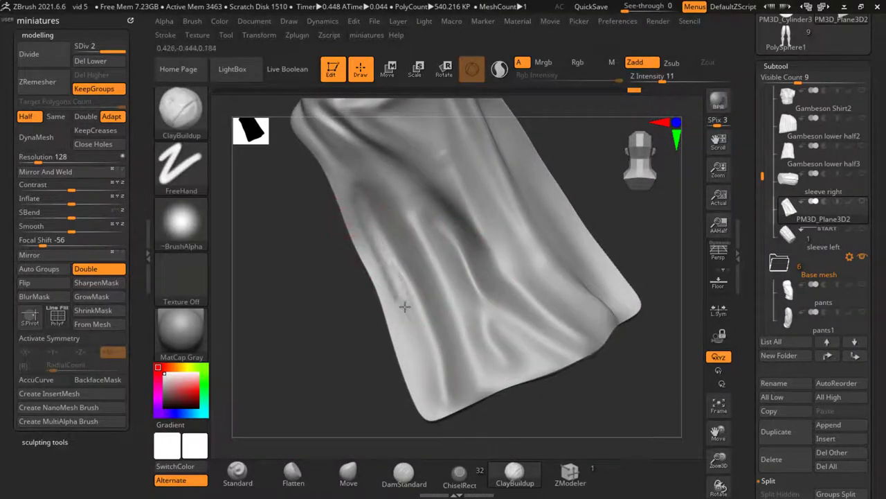
left_click_drag(402, 300, 353, 341)
left_click_drag(663, 81, 657, 81)
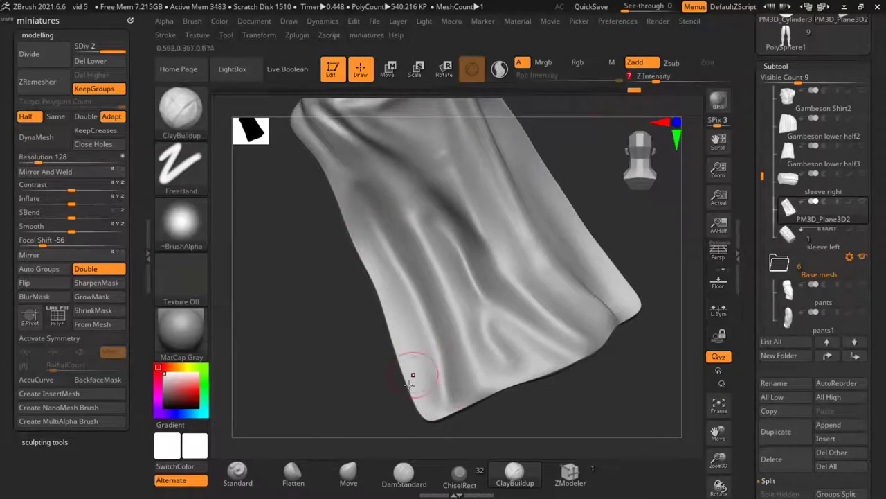
left_click_drag(425, 395, 423, 408)
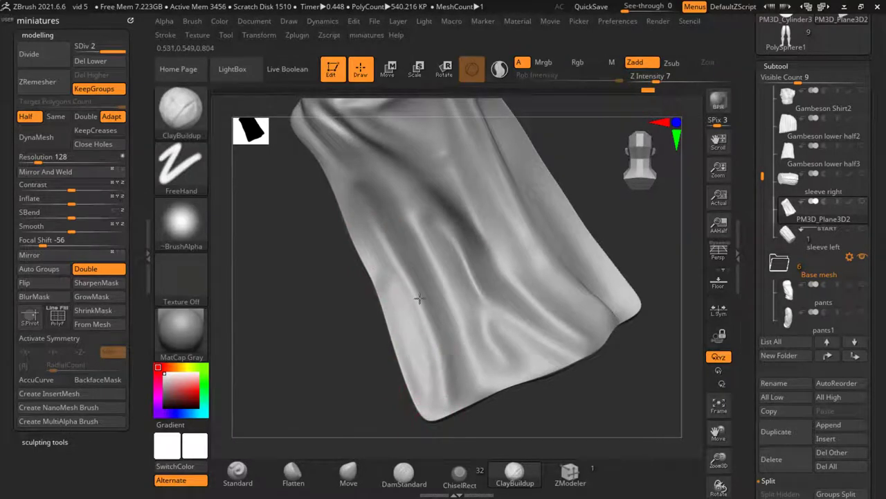
left_click_drag(419, 298, 373, 201)
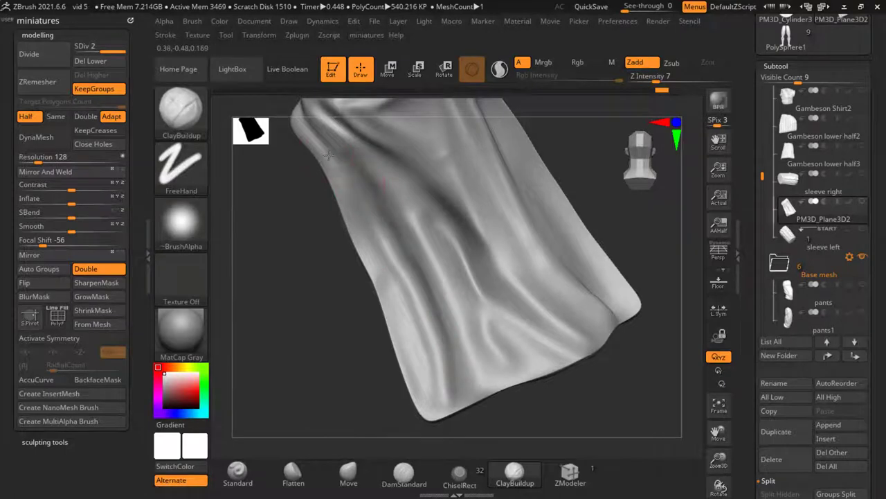
mouse_move(328, 156)
left_mouse_down()
mouse_move(429, 276)
mouse_move(380, 202)
mouse_move(467, 337)
left_mouse_up()
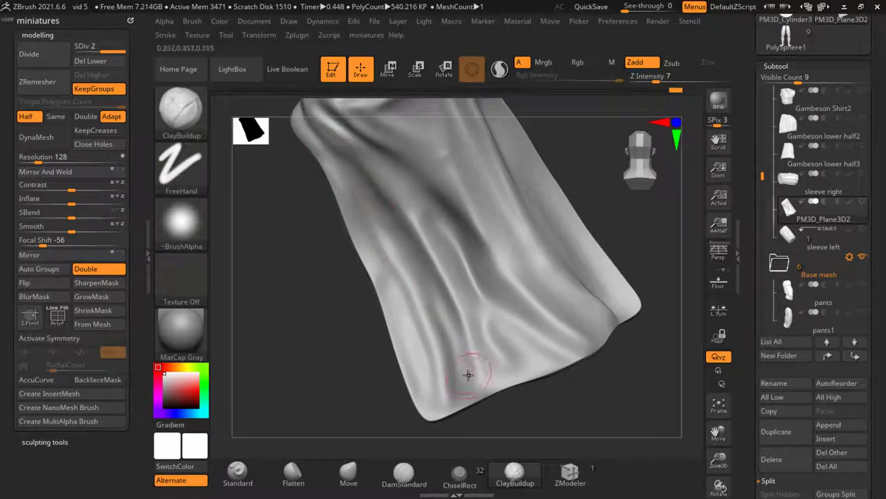
Rework the folds across the cloth's middle, hem and right side with light ClayBuildup strokes
mouse_move(468, 375)
left_mouse_down()
mouse_move(464, 406)
mouse_move(478, 395)
mouse_move(434, 320)
mouse_move(487, 378)
left_mouse_up()
key("ctrl+z")
key("ctrl+z")
key("ctrl+z")
key("ctrl+z")
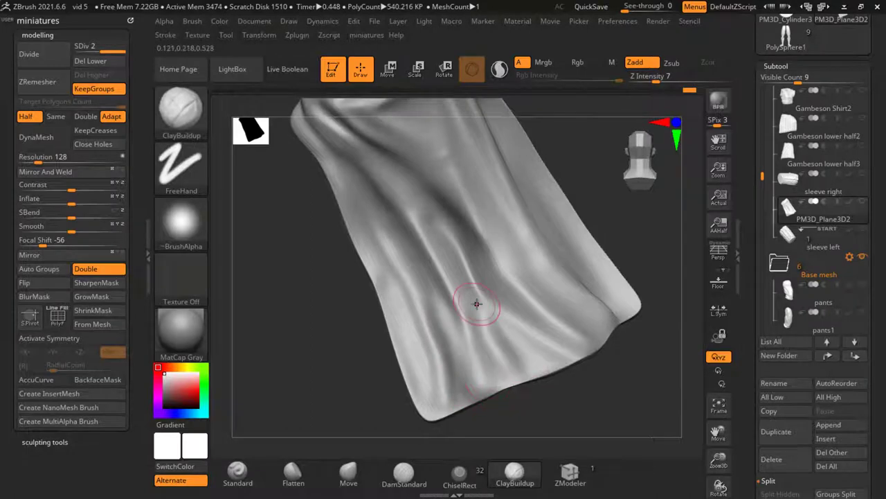
right_click_drag(498, 371, 490, 324)
mouse_move(489, 324)
left_mouse_down()
mouse_move(513, 343)
mouse_move(461, 324)
mouse_move(471, 298)
mouse_move(565, 388)
mouse_move(526, 380)
mouse_move(493, 332)
mouse_move(540, 385)
left_mouse_up()
key("s")
mouse_move(540, 384)
right_mouse_down()
mouse_move(483, 324)
mouse_move(492, 298)
right_mouse_up()
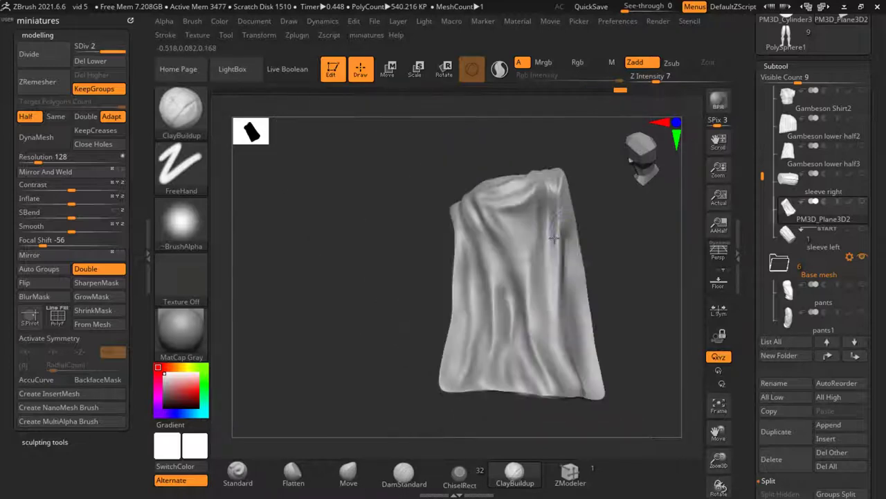
mouse_move(517, 309)
left_mouse_down()
mouse_move(596, 393)
mouse_move(542, 305)
mouse_move(472, 257)
mouse_move(571, 406)
left_mouse_up()
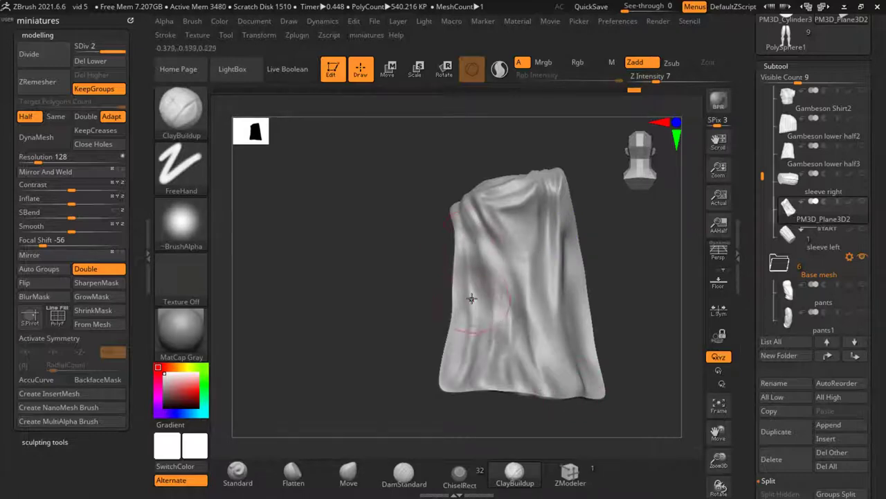
Build up the diagonal folds running from the cloth's upper left corner towards its middle
right_click_drag(459, 366, 521, 261)
mouse_move(462, 194)
left_mouse_down()
mouse_move(457, 178)
mouse_move(475, 230)
mouse_move(455, 205)
mouse_move(516, 286)
left_mouse_up()
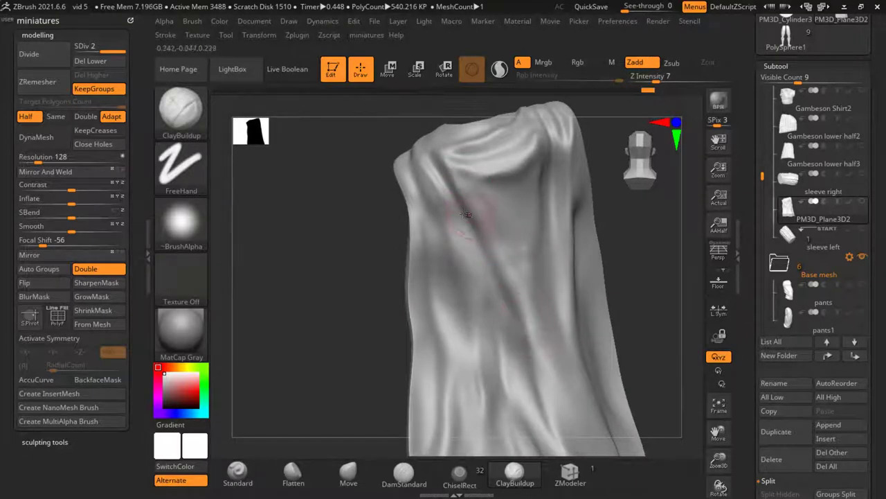
mouse_move(454, 229)
left_mouse_down()
mouse_move(465, 307)
mouse_move(460, 347)
left_mouse_up()
left_click_drag(360, 326, 317, 308, "alt")
key("f")
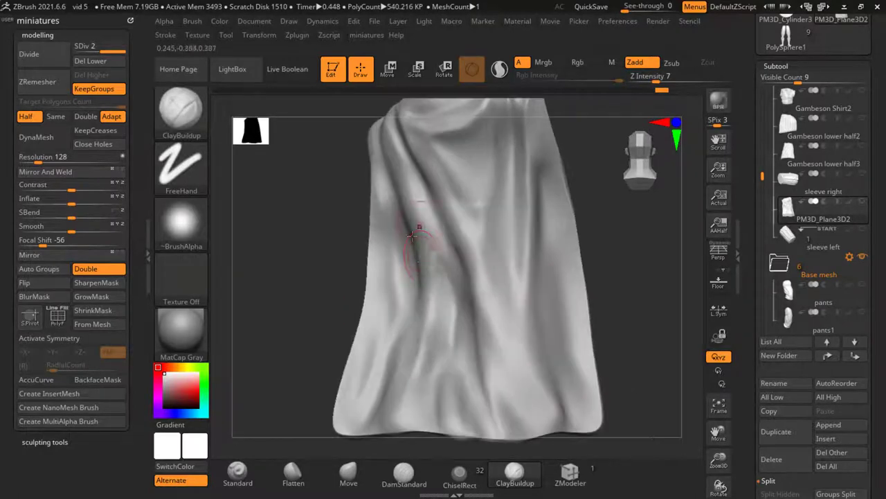
Extend the folds down the left half to the hem and add volume along the lower right edge
left_click_drag(426, 231, 423, 325)
left_click_drag(416, 284, 413, 367)
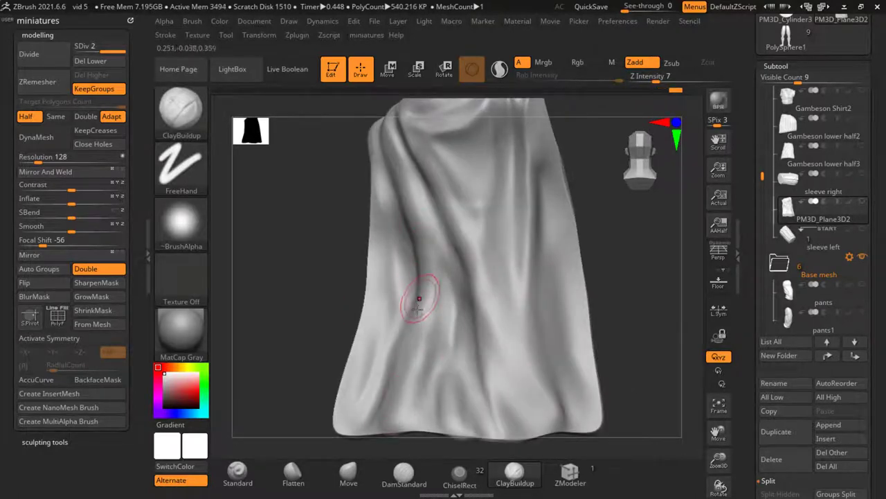
left_click_drag(420, 251, 568, 296)
key("f")
mouse_move(392, 294)
left_mouse_down()
mouse_move(425, 389)
mouse_move(411, 266)
mouse_move(439, 377)
mouse_move(413, 312)
mouse_move(419, 376)
left_mouse_up()
left_click_drag(552, 311, 558, 403)
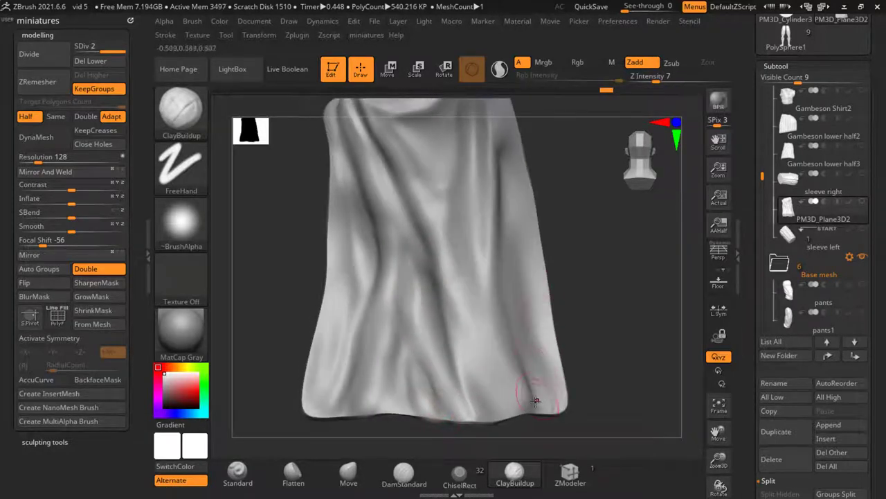
Shape the vertical folds along the cloth's right side, from the waist down to the hem, with ClayBuildup
key("s")
left_click_drag(501, 399, 503, 406)
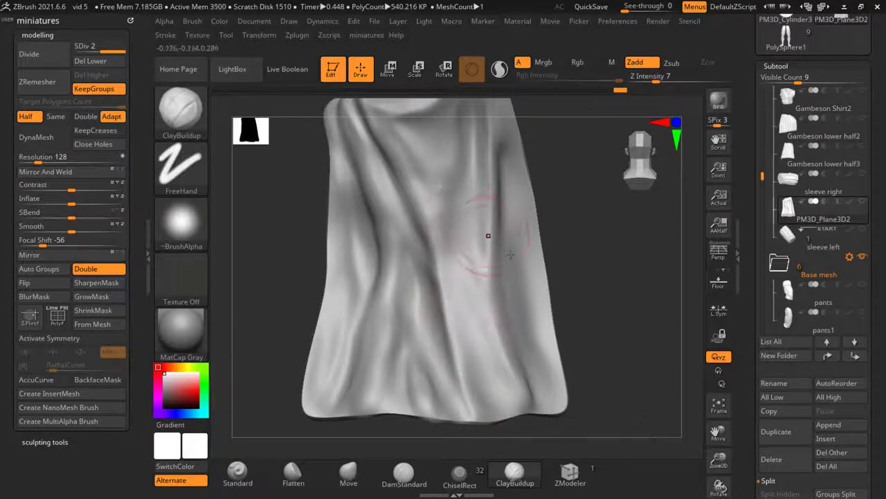
left_click_drag(544, 255, 554, 321)
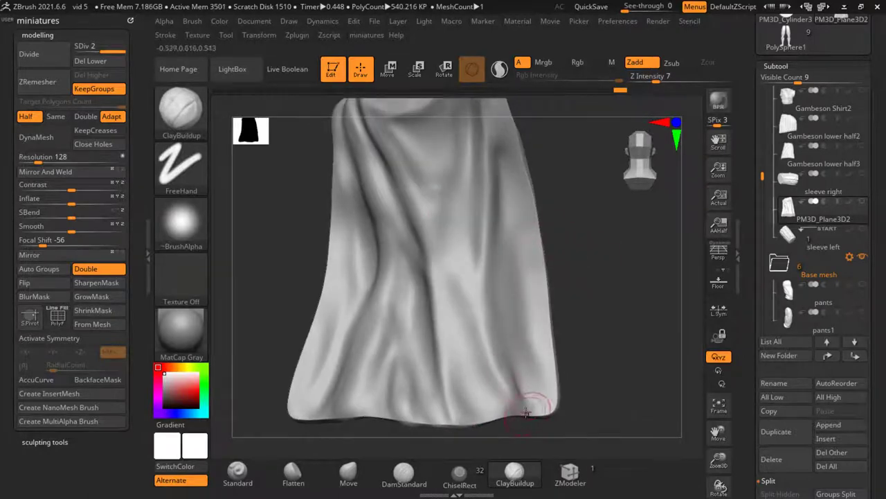
left_click_drag(540, 208, 506, 266)
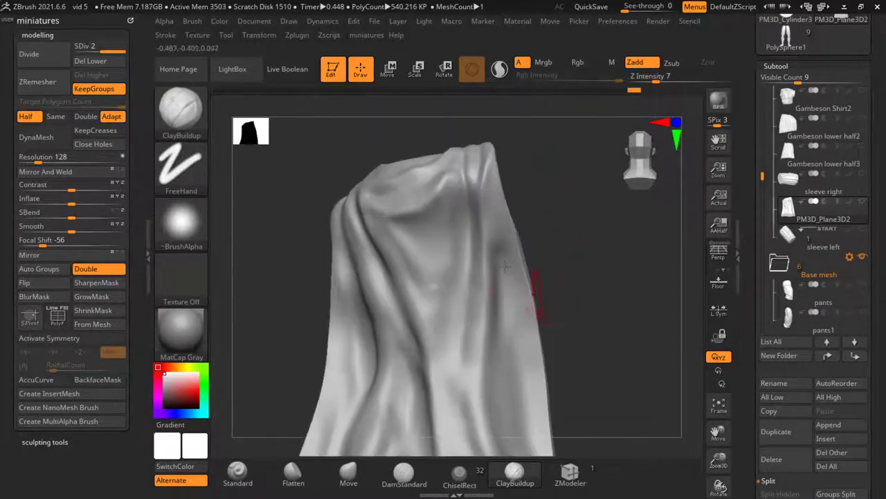
right_click_drag(465, 159, 406, 238)
mouse_move(461, 201)
right_mouse_down()
mouse_move(447, 184)
mouse_move(509, 244)
mouse_move(500, 302)
mouse_move(478, 336)
right_mouse_up()
key("shift")
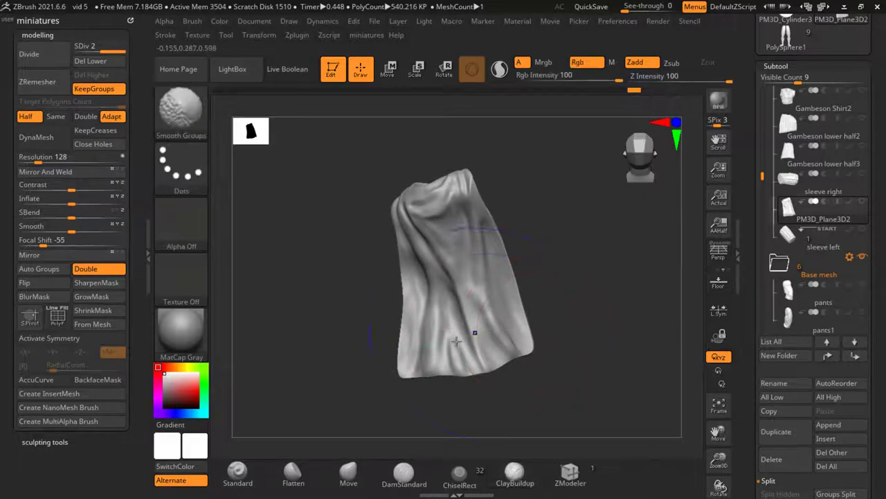
Check the cloth's shape at subdivision level 1 and return it to level 2
left_click(94, 46)
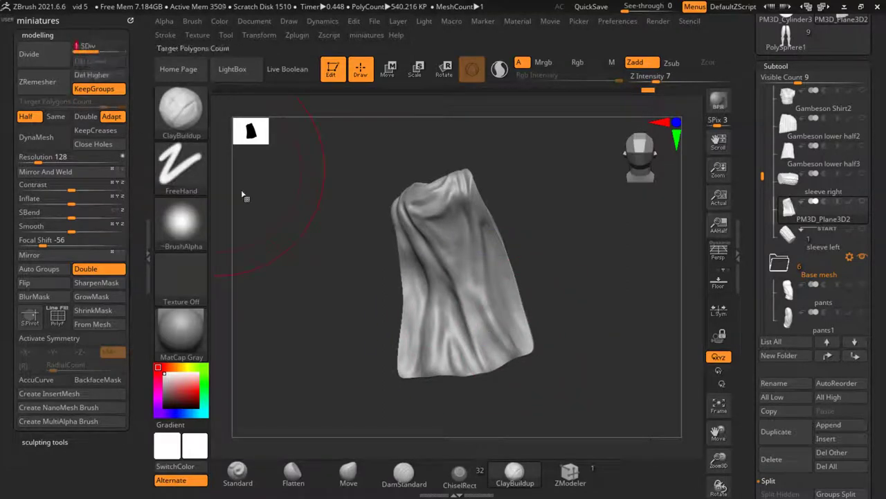
key("shift")
right_click_drag(515, 275, 532, 260)
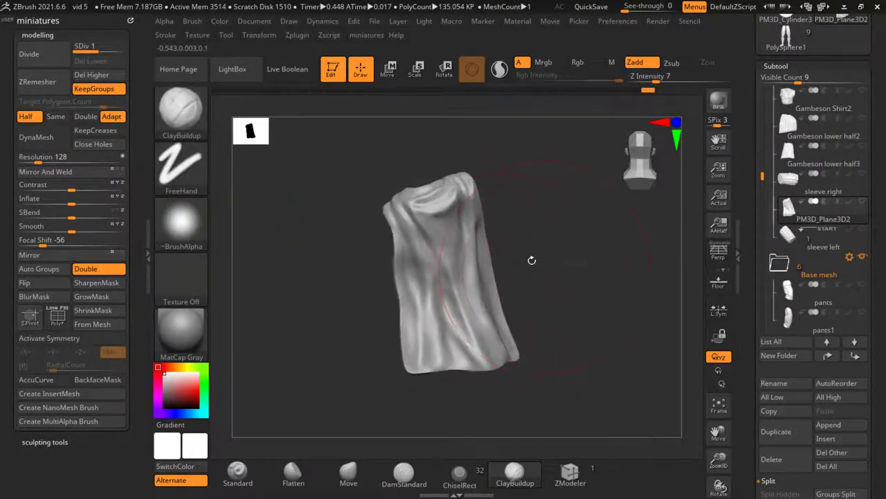
left_click(111, 48)
Build up folds on the cloth's left side between the hem and the gathered upper corner with ClayBuildup
right_click_drag(379, 263, 457, 392, "ctrl")
left_click_drag(431, 404, 428, 309)
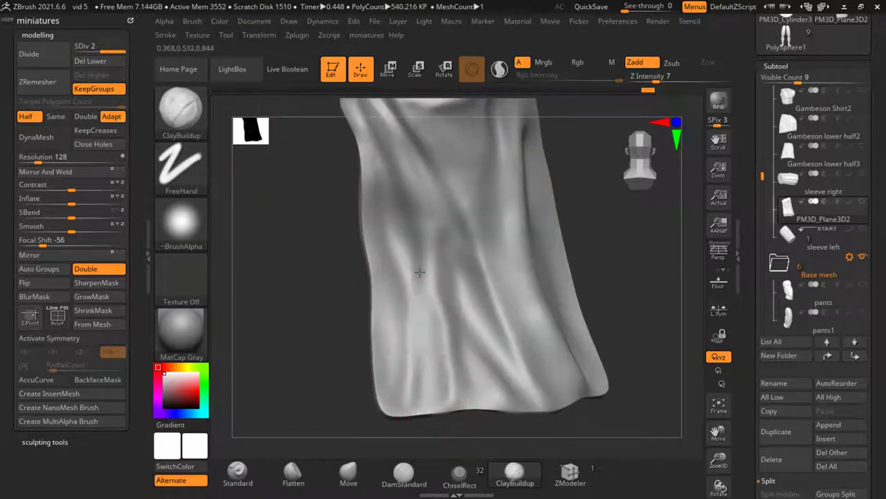
mouse_move(392, 354)
left_mouse_down()
mouse_move(383, 236)
mouse_move(375, 257)
mouse_move(396, 336)
mouse_move(392, 300)
mouse_move(388, 410)
mouse_move(397, 313)
mouse_move(388, 384)
mouse_move(382, 310)
mouse_move(397, 387)
mouse_move(413, 399)
mouse_move(414, 304)
mouse_move(428, 367)
mouse_move(421, 326)
left_mouse_up()
mouse_move(361, 266)
left_mouse_down()
mouse_move(347, 247)
mouse_move(383, 196)
mouse_move(420, 198)
mouse_move(416, 190)
mouse_move(343, 257)
mouse_move(415, 247)
left_mouse_up()
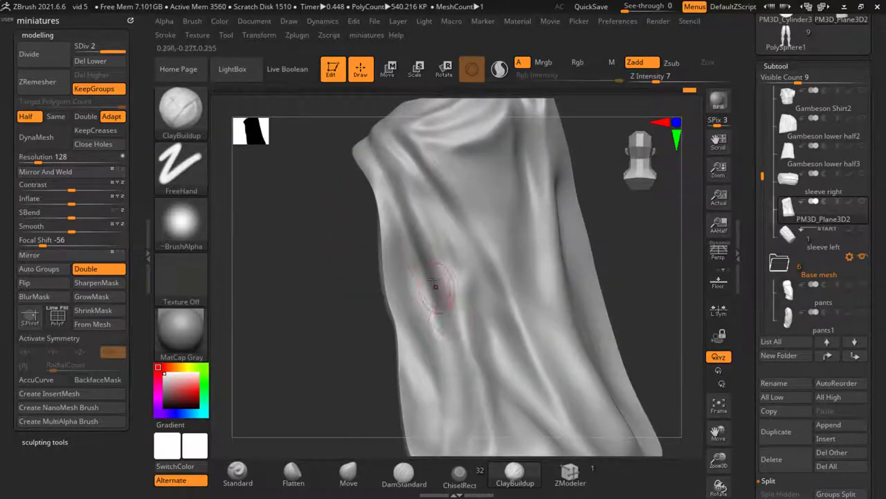
left_click_drag(422, 277, 402, 267)
left_click_drag(416, 208, 356, 148)
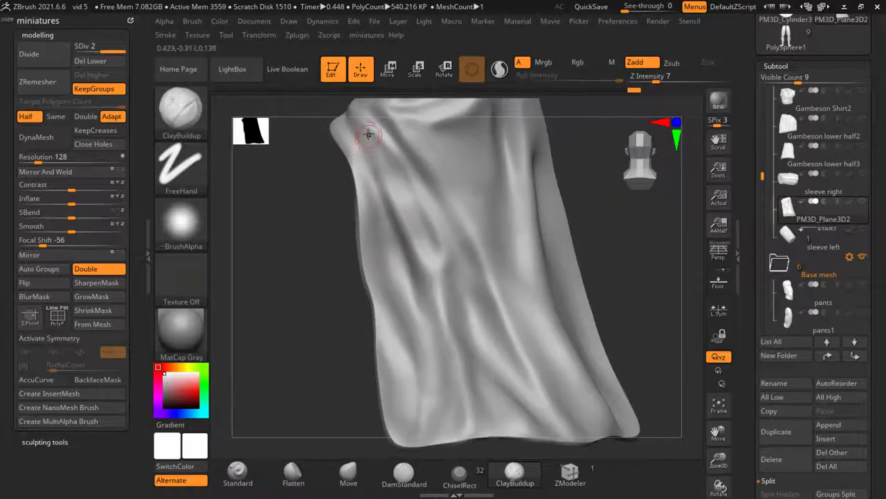
Soften the upper left folds and strengthen the cloth's relief with the Contrast deformation
mouse_move(427, 257)
left_mouse_down()
mouse_move(376, 159)
mouse_move(387, 188)
mouse_move(416, 174)
mouse_move(411, 257)
left_mouse_up()
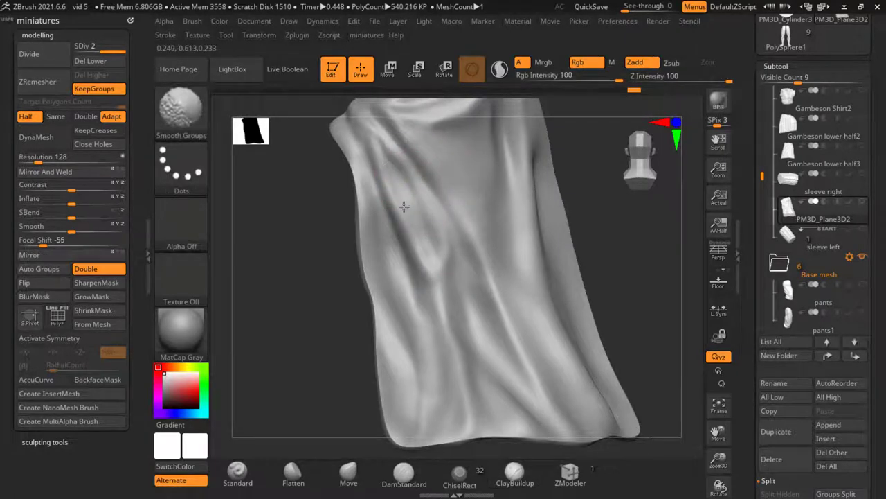
left_click_drag(71, 188, 117, 188)
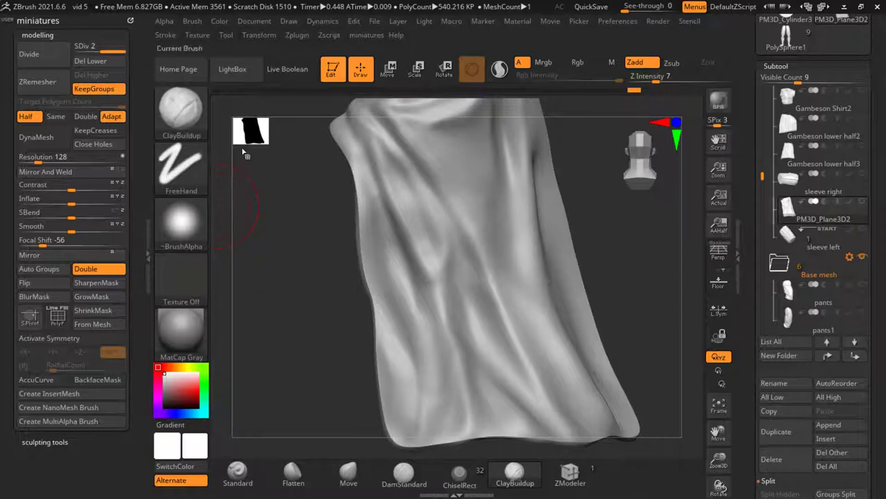
left_click_drag(243, 153, 410, 207)
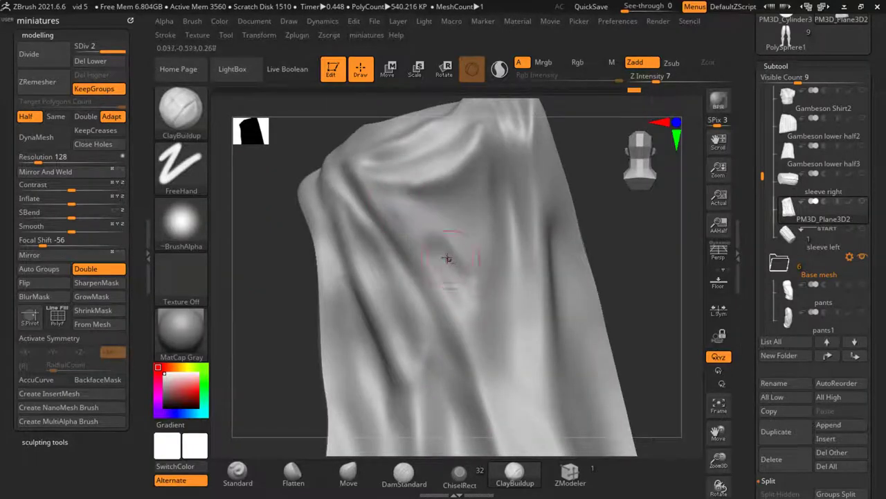
Extend the central diagonal folds toward the hem and shape the long folds along the cloth's right side with ClayBuildup
left_click_drag(406, 219, 408, 222, "shift")
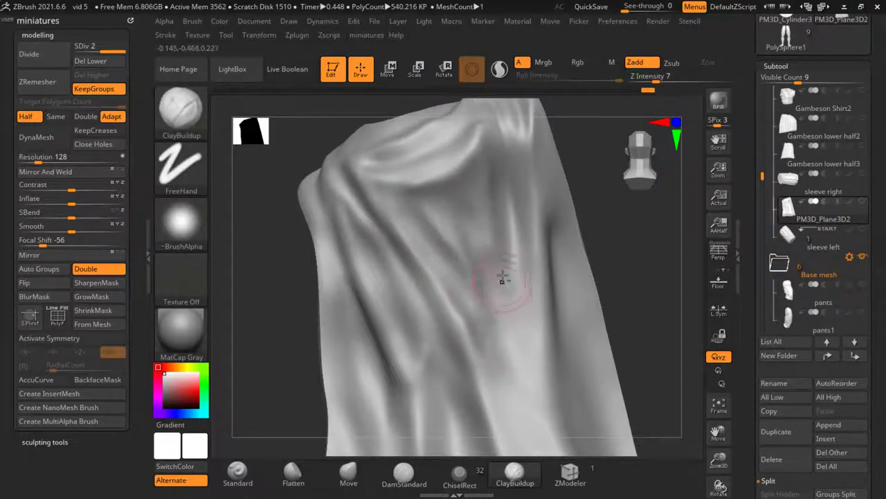
right_click_drag(482, 203, 476, 221)
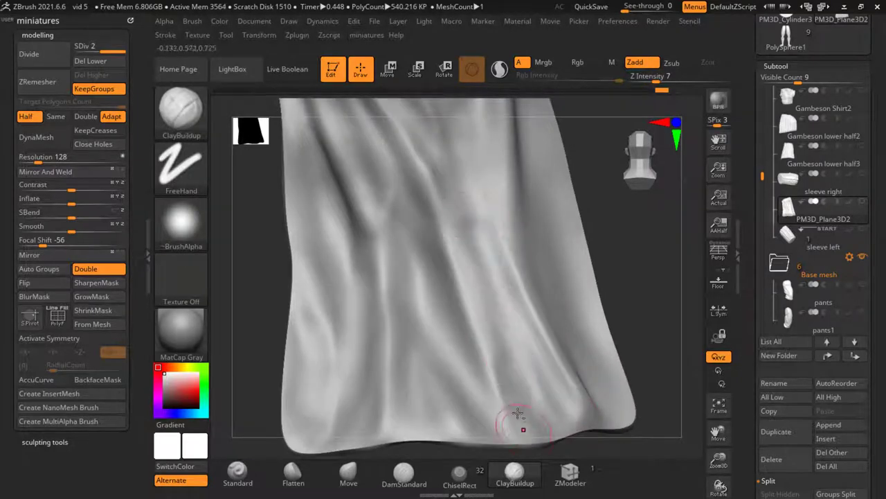
right_click_drag(356, 233, 529, 365)
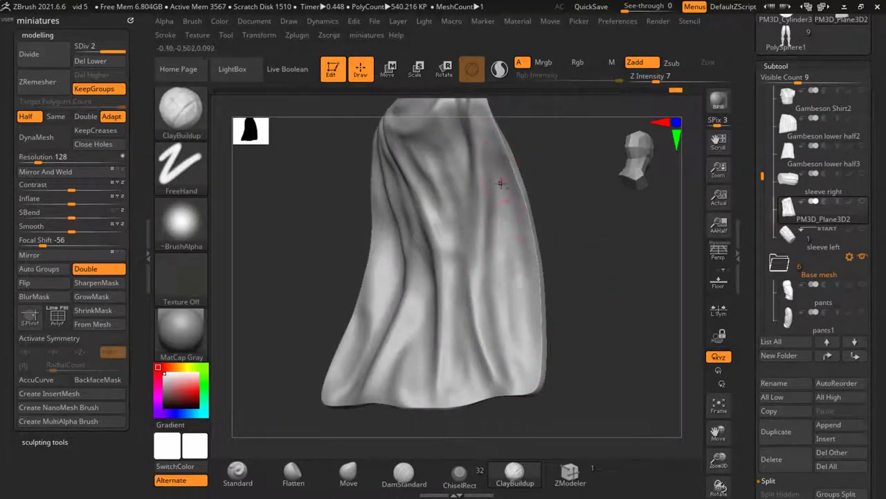
right_click_drag(520, 339, 539, 379, "shift")
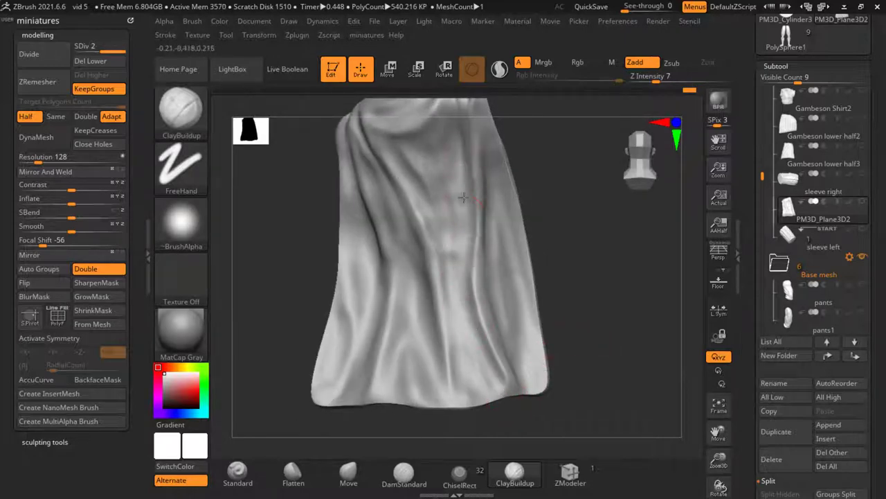
mouse_move(463, 198)
right_mouse_down()
mouse_move(605, 350)
mouse_move(540, 388)
right_mouse_up()
right_click_drag(582, 295, 534, 382)
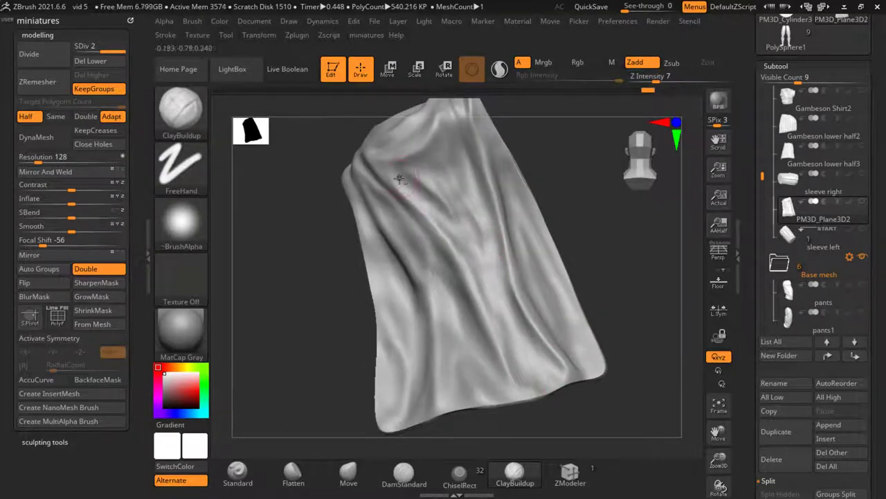
Build up and blend narrow diagonal folds across the cloth's middle, running from the gathered upper left corner down to the hem
left_click_drag(492, 297, 547, 380)
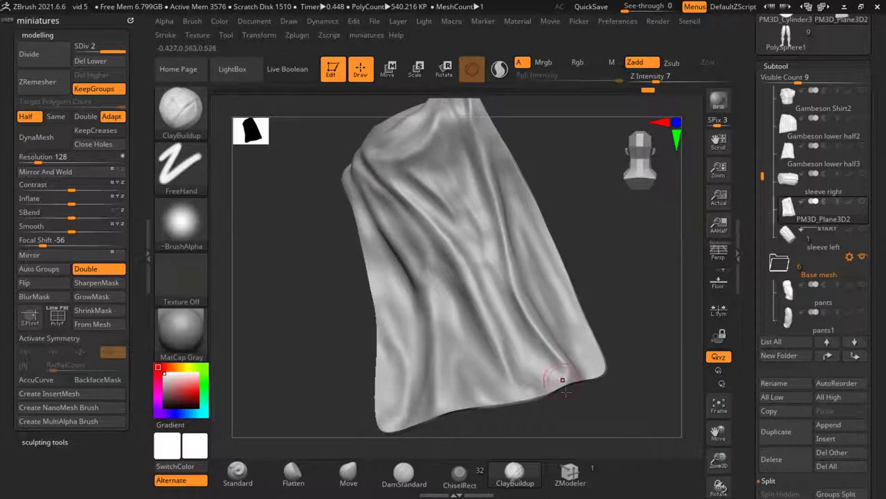
right_click_drag(562, 379, 536, 380)
right_click_drag(493, 326, 544, 395)
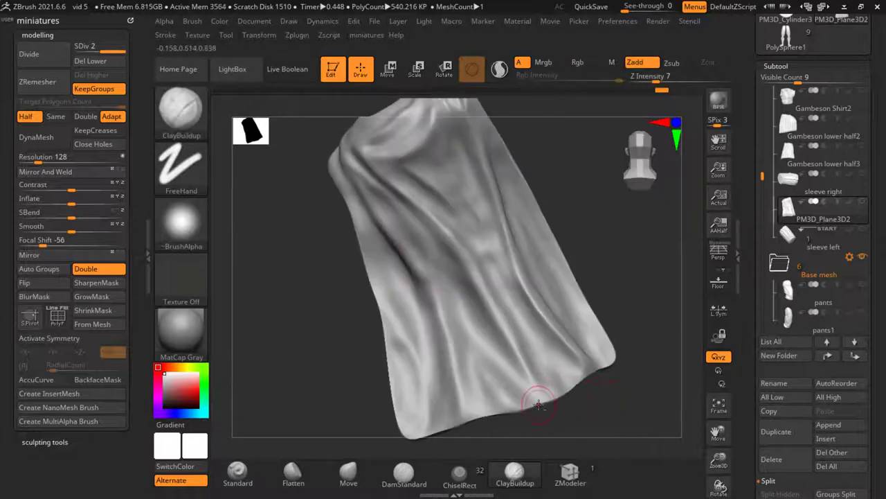
left_click_drag(478, 338, 537, 418)
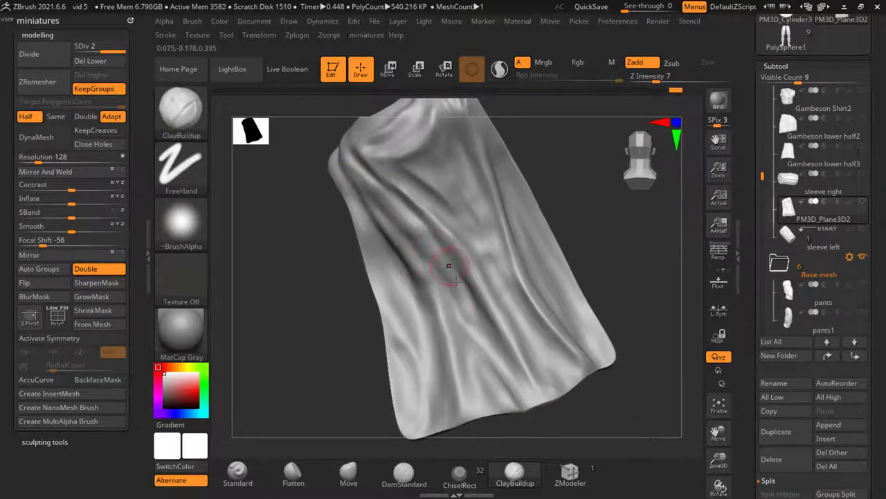
left_click_drag(463, 298, 498, 360)
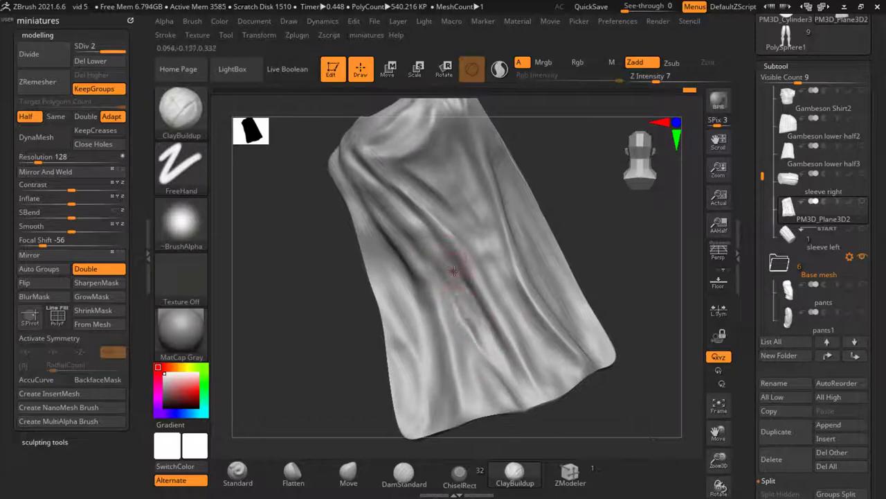
left_click_drag(454, 270, 474, 326, "shift")
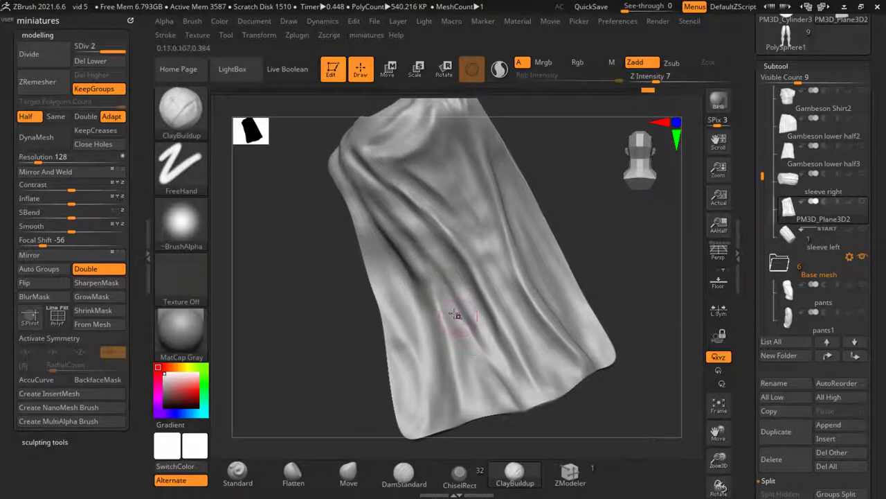
mouse_move(492, 385)
left_mouse_down()
mouse_move(505, 399)
mouse_move(580, 264)
mouse_move(550, 277)
mouse_move(581, 315)
mouse_move(623, 305)
mouse_move(476, 335)
mouse_move(296, 306)
mouse_move(419, 236)
mouse_move(399, 274)
left_mouse_up()
Add slanted secondary folds along the cloth's left edge, from the lower corner up to the waist, with ClayBuildup
key("s")
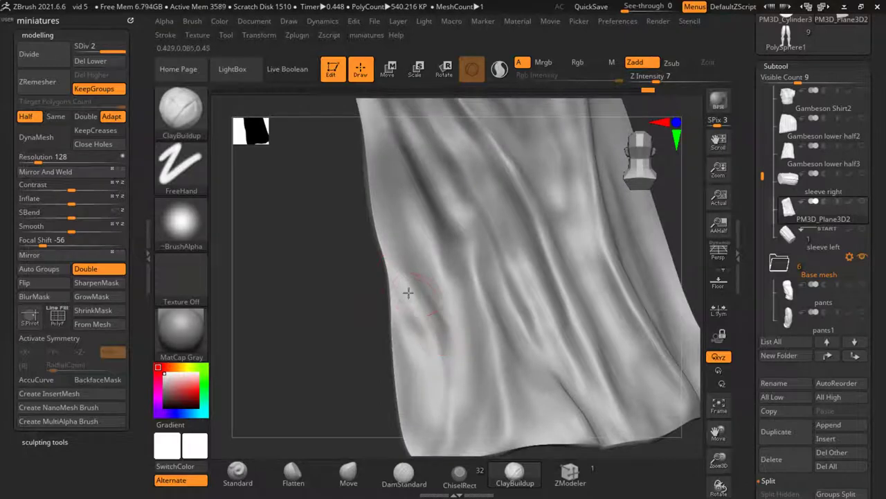
mouse_move(445, 337)
left_mouse_down()
mouse_move(390, 369)
mouse_move(433, 394)
left_mouse_up()
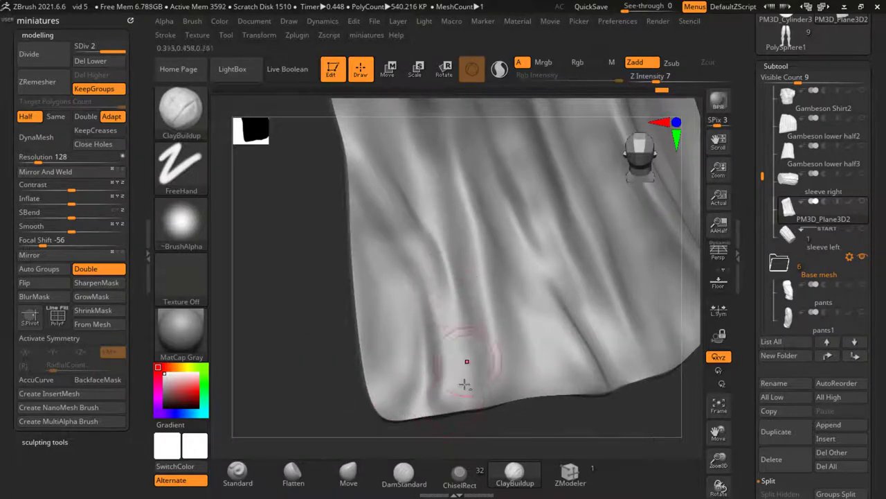
mouse_move(443, 281)
left_mouse_down()
mouse_move(386, 259)
mouse_move(311, 332)
mouse_move(375, 260)
mouse_move(356, 270)
left_mouse_up()
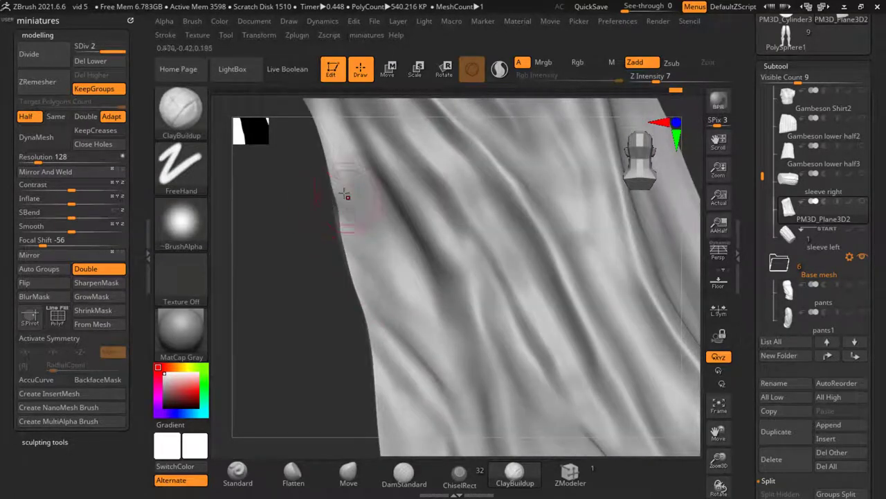
key("ctrl")
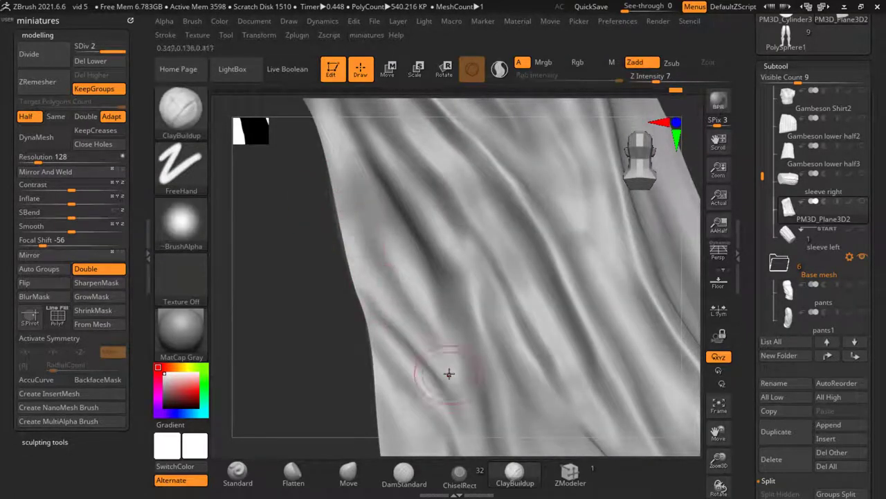
right_click_drag(448, 374, 441, 365)
right_click_drag(365, 286, 317, 210)
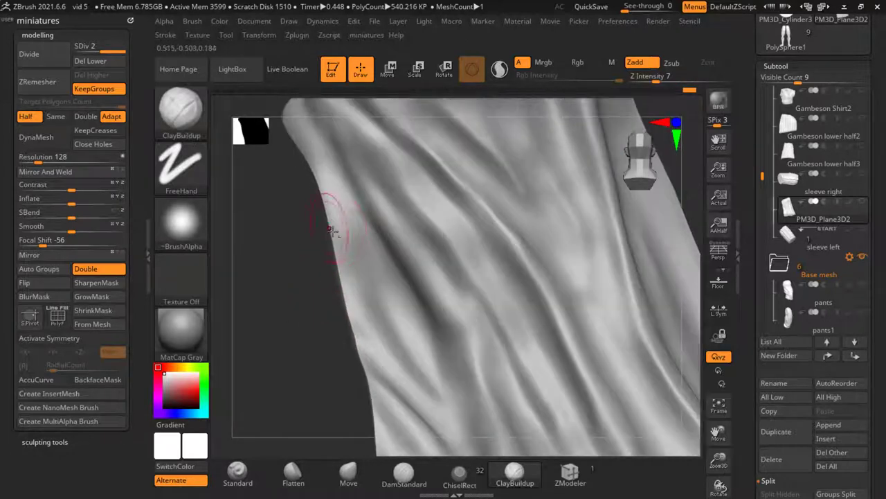
right_click_drag(416, 346, 404, 219)
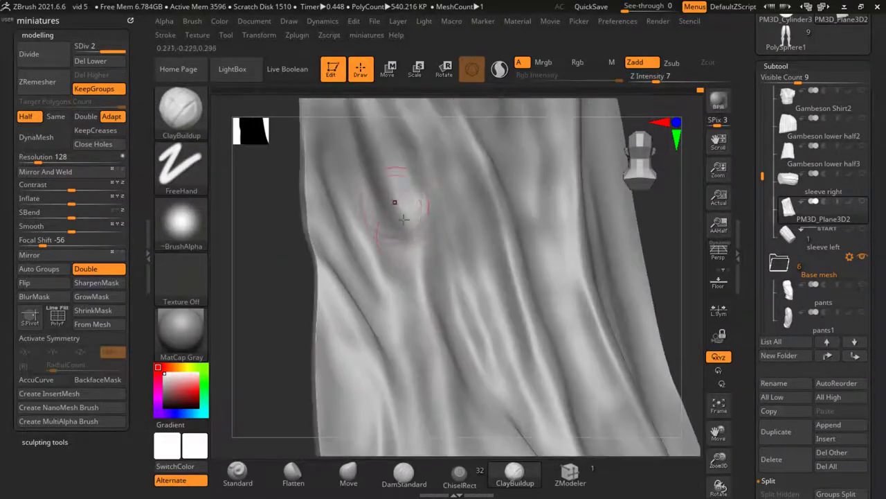
right_click_drag(438, 305, 395, 262)
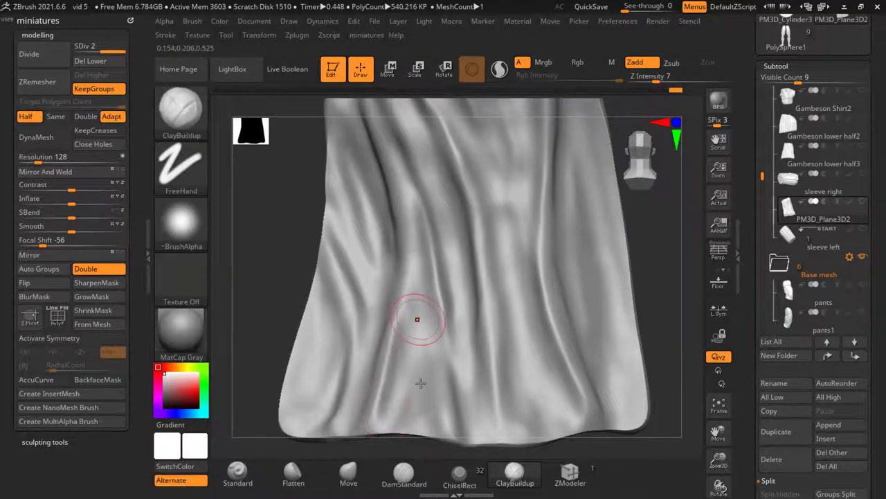
Build up branching vertical folds in the centre of the cloth, from mid-height down to the hem
right_click_drag(421, 383, 550, 371, "ctrl")
mouse_move(479, 339)
right_mouse_down("ctrl")
mouse_move(431, 323)
mouse_move(420, 347)
mouse_move(624, 381)
right_mouse_up("ctrl")
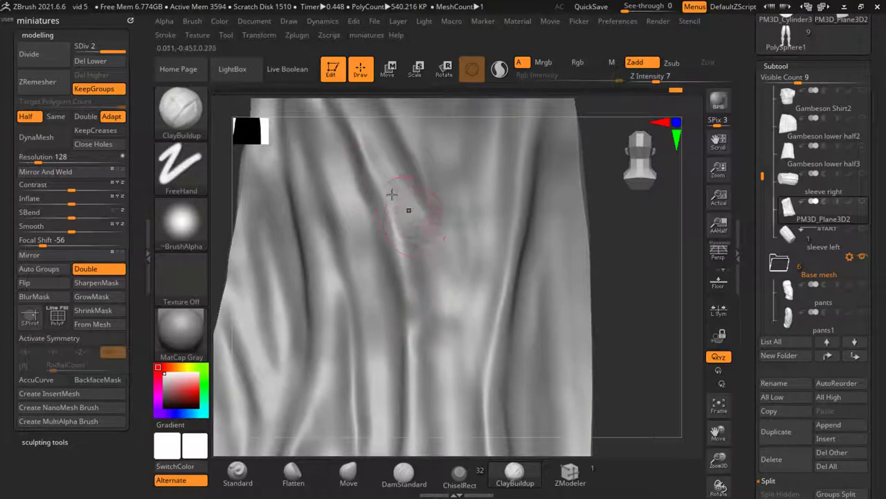
right_click_drag(406, 204, 393, 246, "ctrl")
right_click_drag(414, 378, 414, 279)
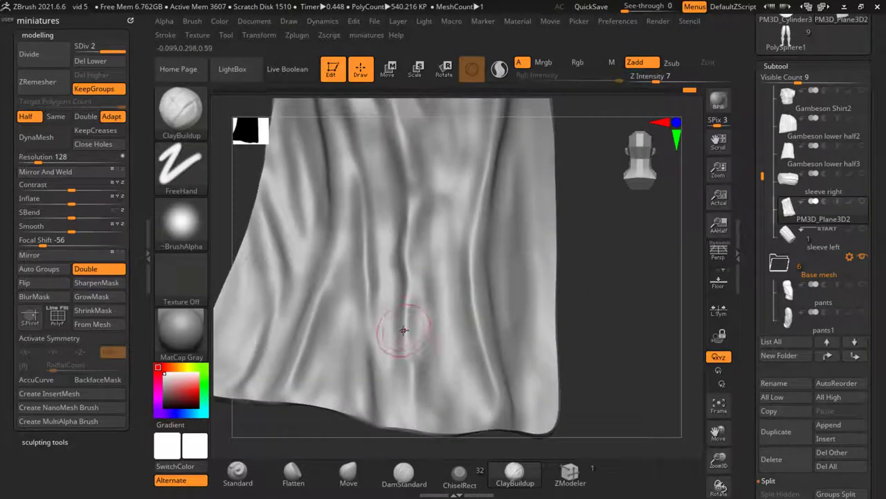
right_click_drag(403, 329, 527, 325, "ctrl")
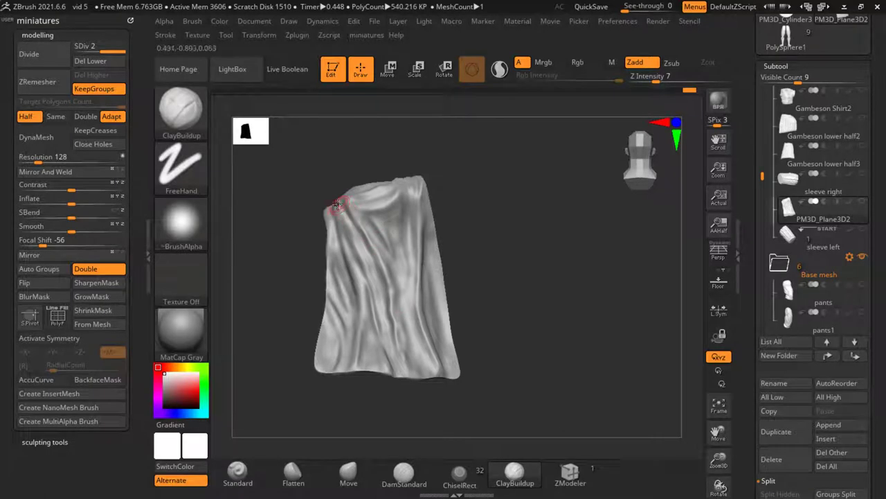
Add volume and small folds to the broad panel on the cloth's right side with ClayBuildup
left_click_drag(436, 382, 436, 382)
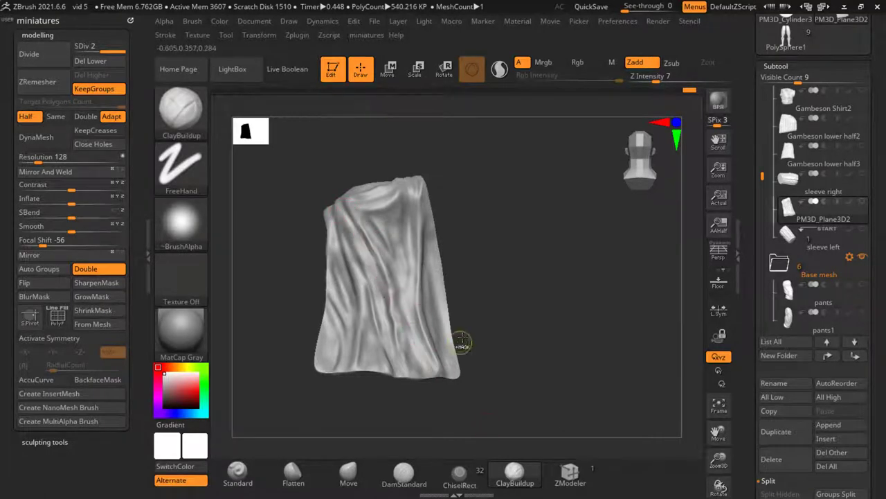
mouse_move(481, 328)
right_mouse_down()
mouse_move(352, 326)
mouse_move(530, 362)
right_mouse_up()
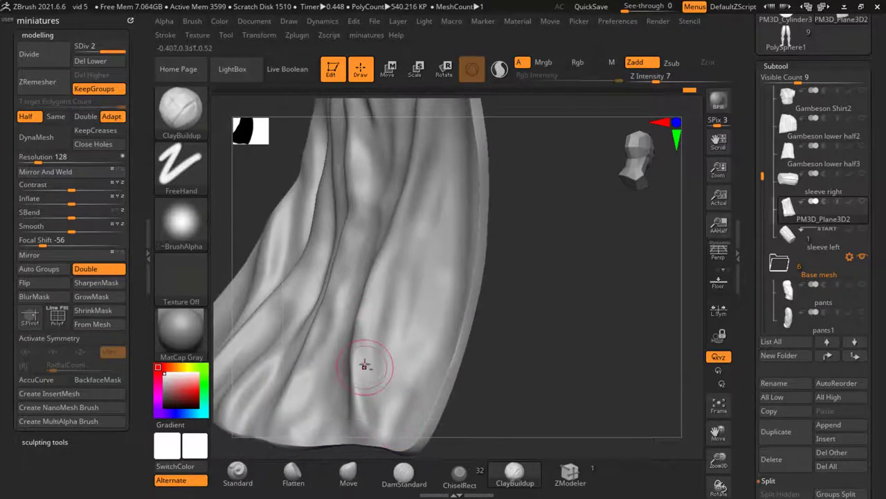
mouse_move(364, 365)
left_mouse_down()
mouse_move(388, 312)
mouse_move(390, 263)
mouse_move(380, 333)
mouse_move(403, 261)
left_mouse_up()
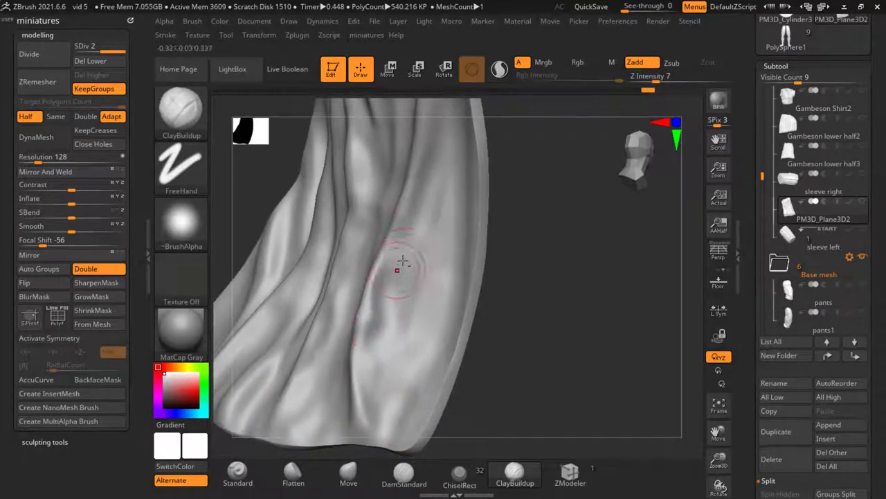
right_click_drag(403, 261, 298, 257)
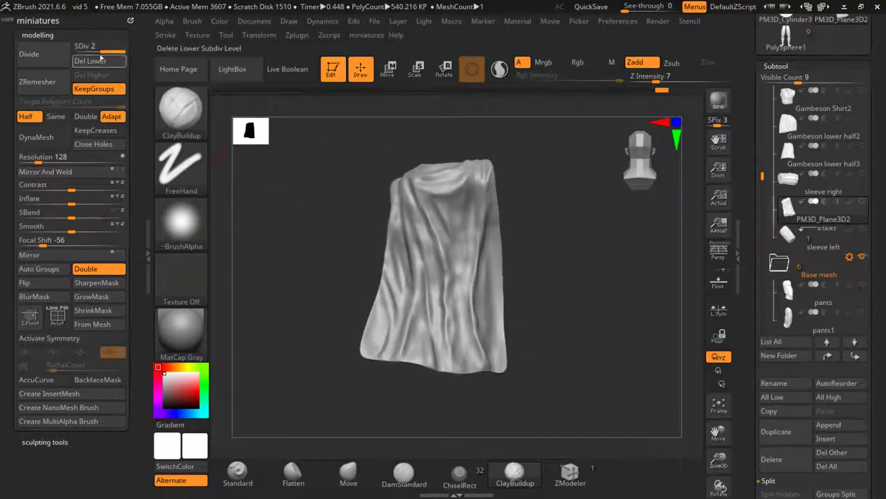
Smooth the folds over the whole cloth at subdivision level 1 and return it to level 2
left_click(100, 59)
key("shift")
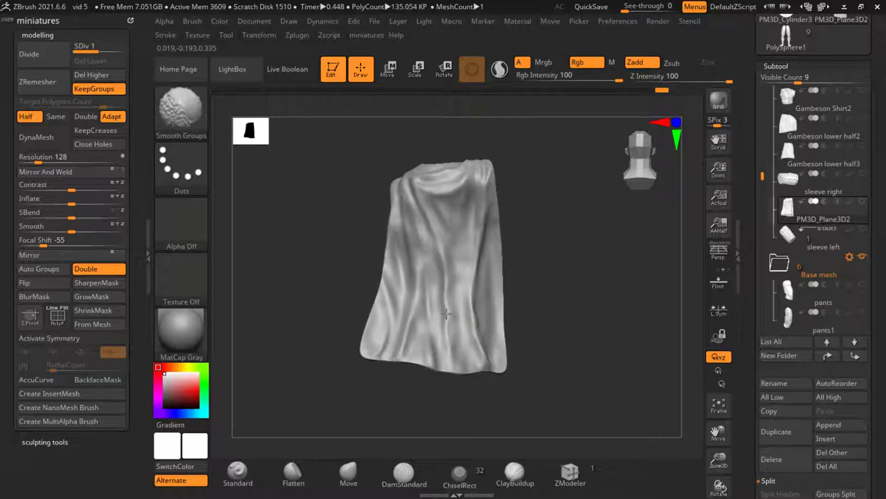
mouse_move(466, 228)
right_mouse_down()
mouse_move(560, 293)
mouse_move(534, 291)
mouse_move(482, 328)
right_mouse_up()
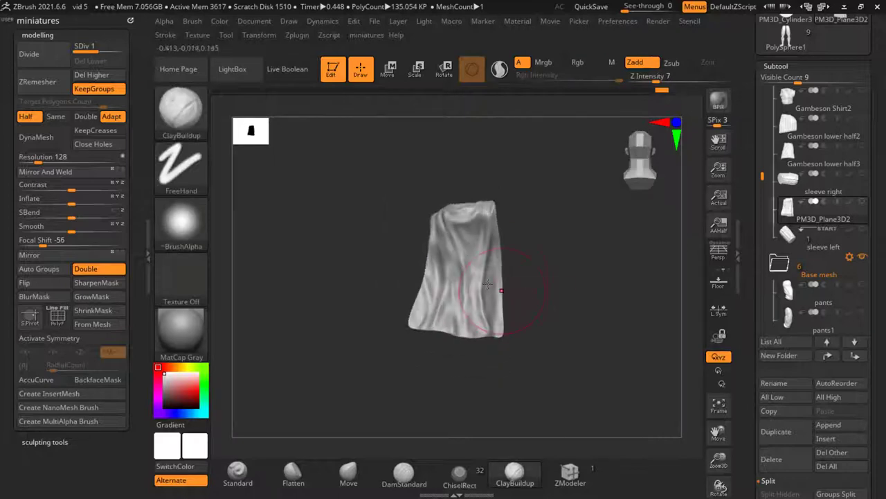
key("d")
right_click_drag(527, 388, 507, 445)
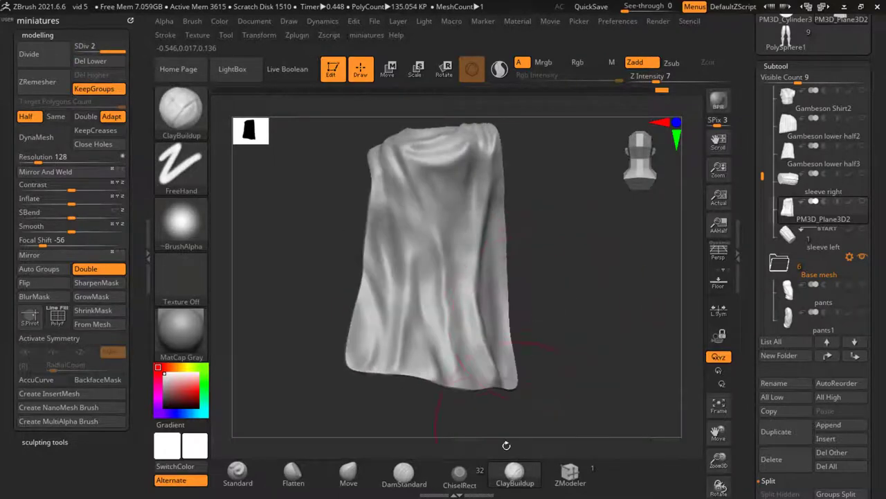
Sharpen the creases of the diagonal and vertical folds below the upper left corner with DamStandard
left_click(415, 478)
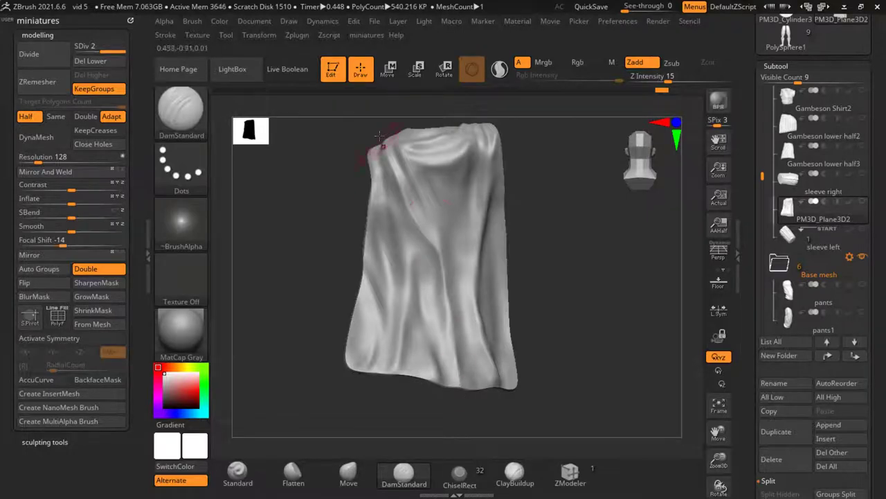
right_click_drag(380, 136, 407, 161, "ctrl")
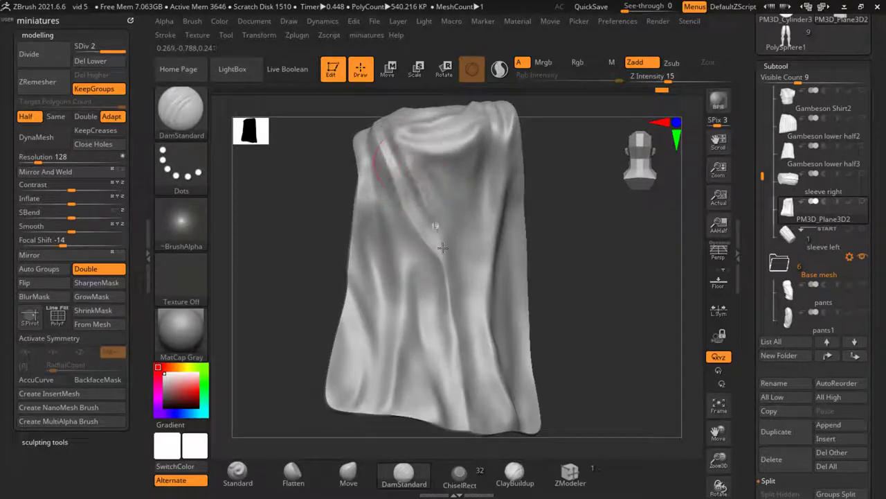
key("shift")
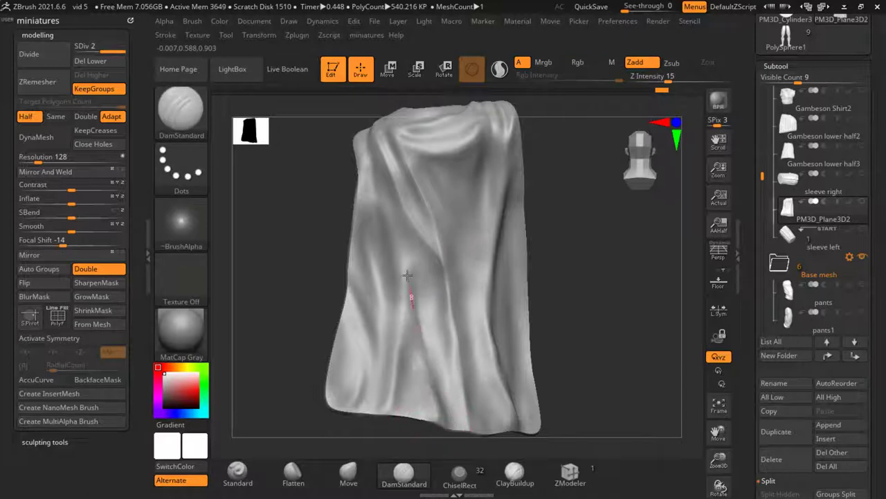
left_click_drag(390, 229, 389, 214)
left_click_drag(375, 162, 374, 156)
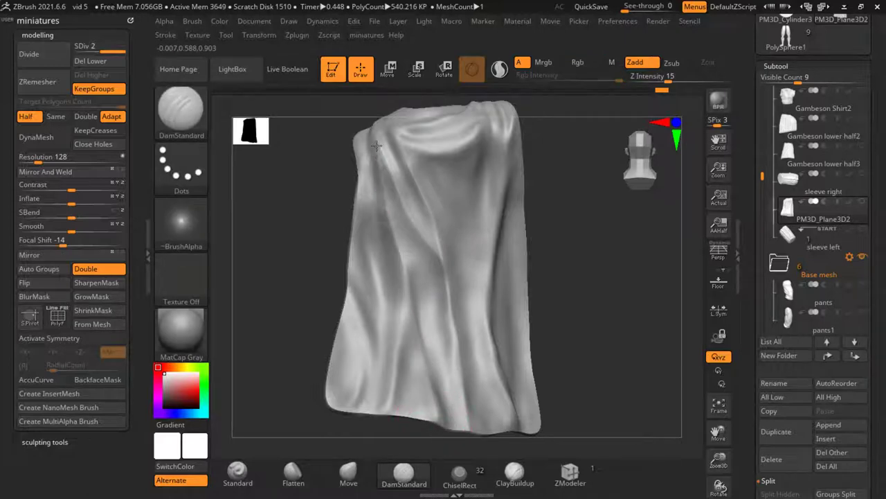
left_click_drag(397, 354, 400, 325)
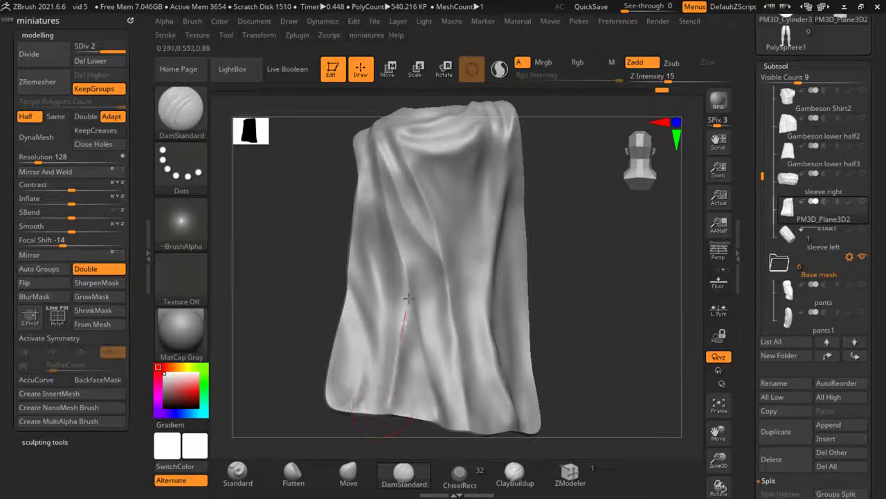
key("shift")
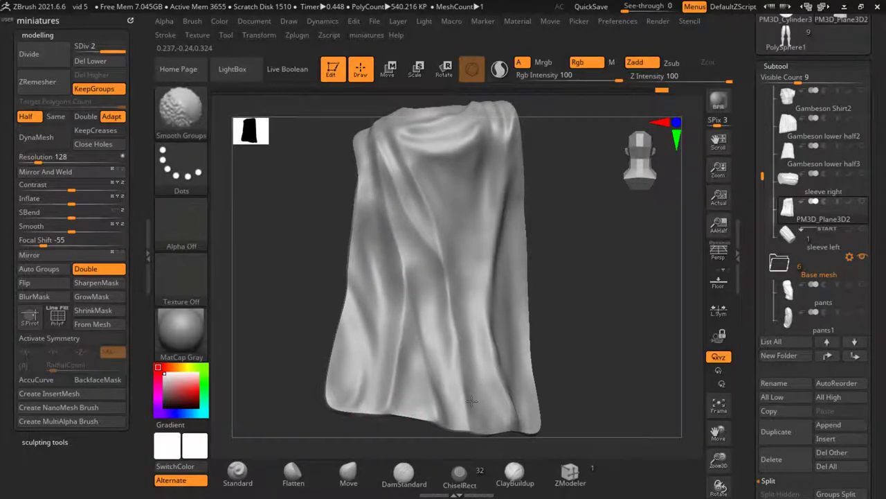
Carve creases with DamStandard along the long fold near the cloth's right edge and around the draped fold at the neckline
mouse_move(554, 325)
left_mouse_down()
mouse_move(572, 303)
mouse_move(563, 302)
mouse_move(593, 300)
mouse_move(565, 296)
mouse_move(424, 196)
mouse_move(478, 160)
mouse_move(506, 368)
mouse_move(518, 326)
mouse_move(404, 369)
left_mouse_up()
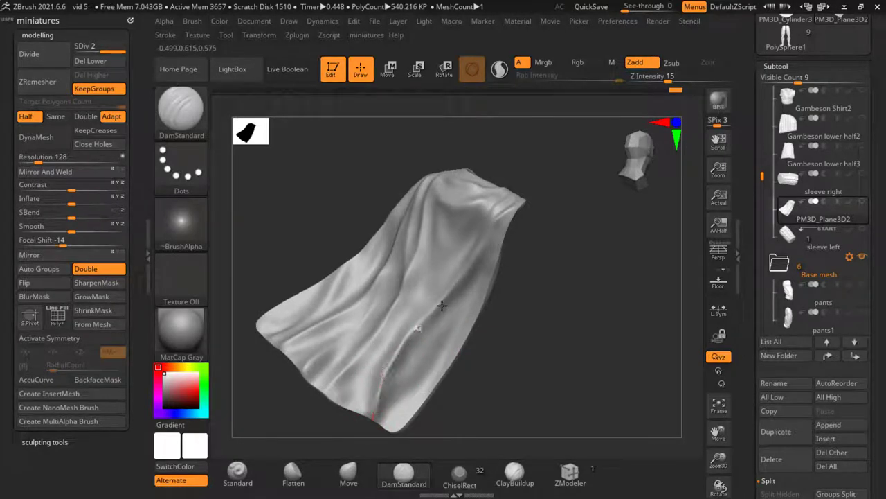
left_click_drag(497, 220, 369, 180)
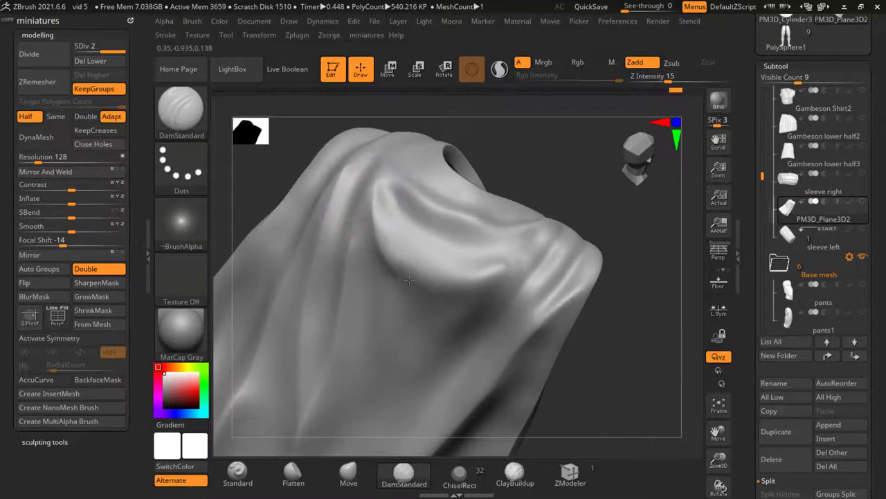
mouse_move(409, 280)
left_mouse_down()
mouse_move(454, 290)
mouse_move(510, 264)
left_mouse_up()
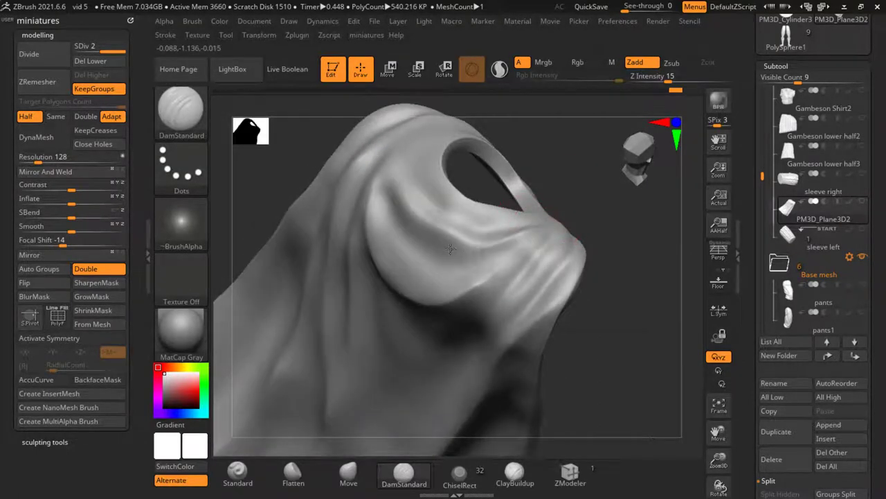
left_click_drag(396, 178, 566, 296)
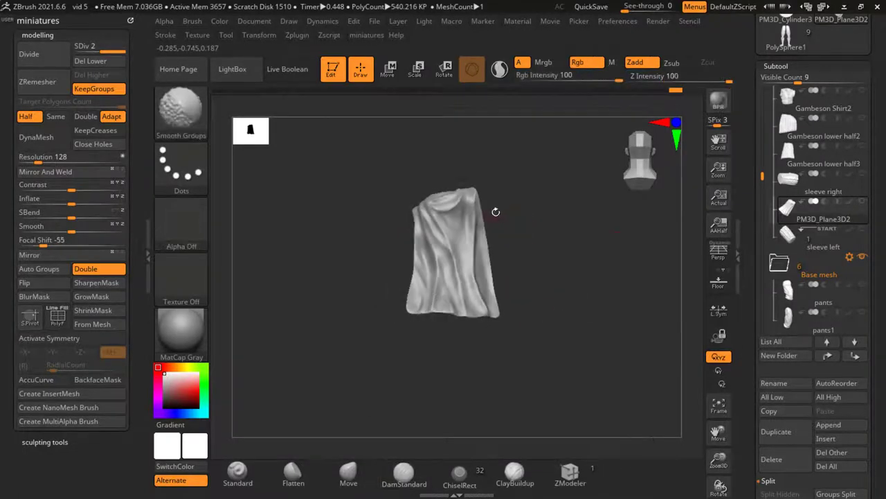
Show the rest of the miniature around the cloak and adjust the cloak's lower part with an enlarged Move brush
key("shift+ctrl+s")
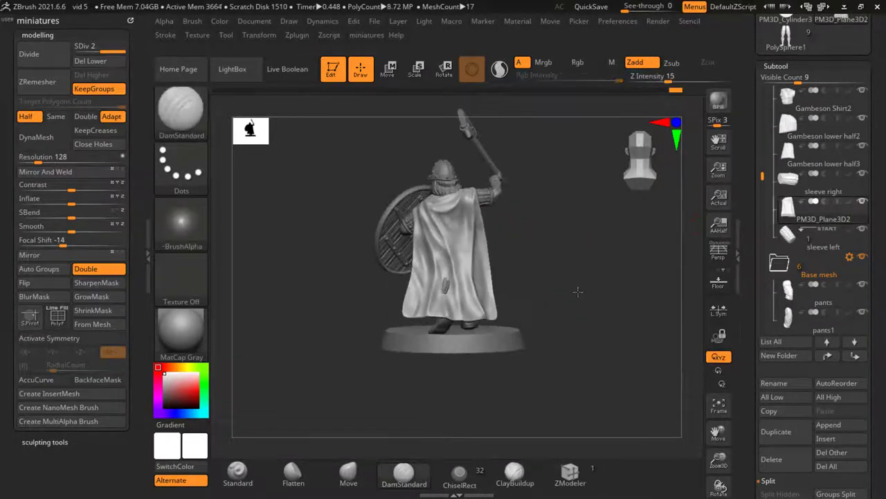
left_click(348, 475)
key("s")
mouse_move(388, 416)
left_mouse_down("alt")
mouse_move(477, 268)
mouse_move(470, 302)
mouse_move(469, 284)
left_mouse_up("alt")
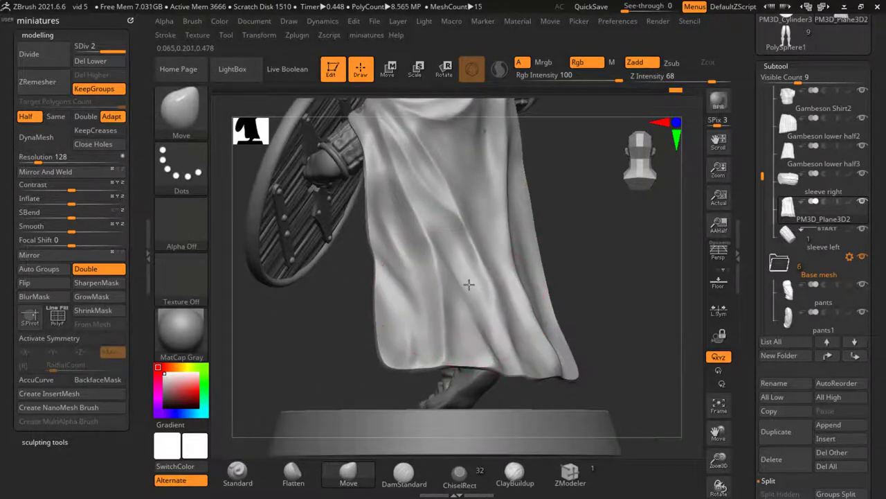
Undo the last edit, turn on AccuCurve and pull the cloak's shield-side edge outward into a pointed fold beside the tunic
mouse_move(348, 328)
left_mouse_down()
mouse_move(401, 319)
mouse_move(429, 271)
mouse_move(443, 267)
left_mouse_up()
key("s")
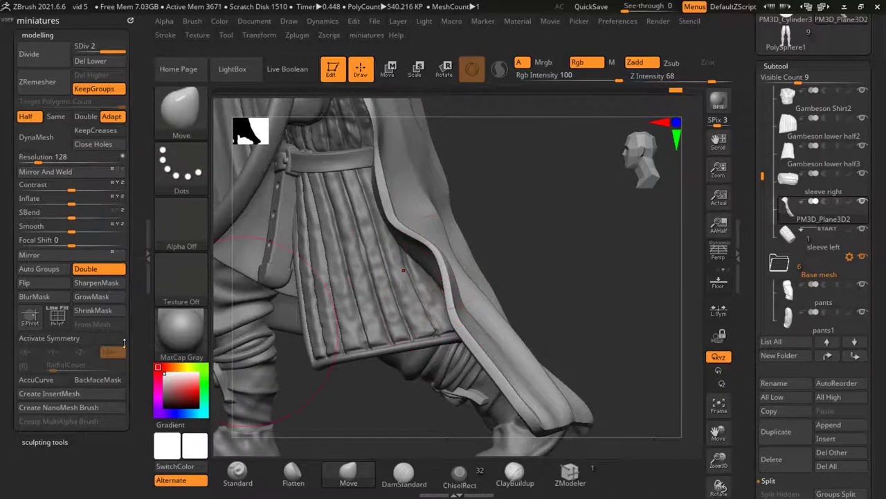
key("ctrl+z")
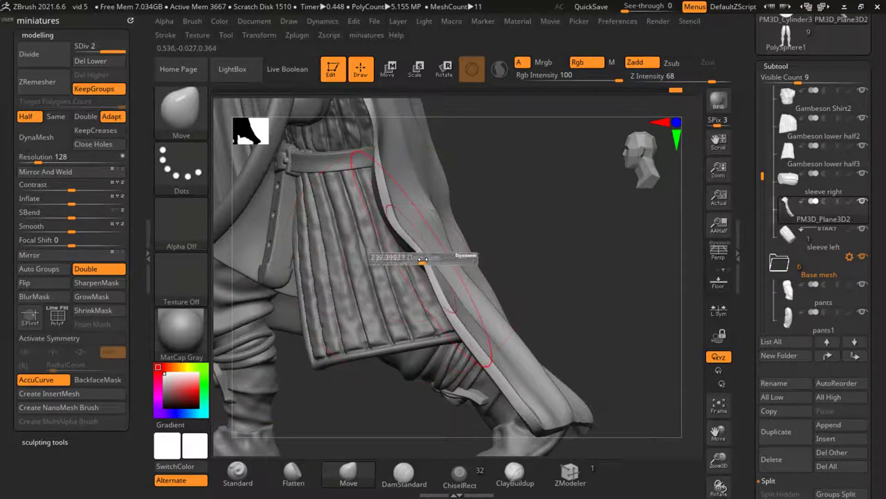
left_click_drag(428, 261, 483, 239)
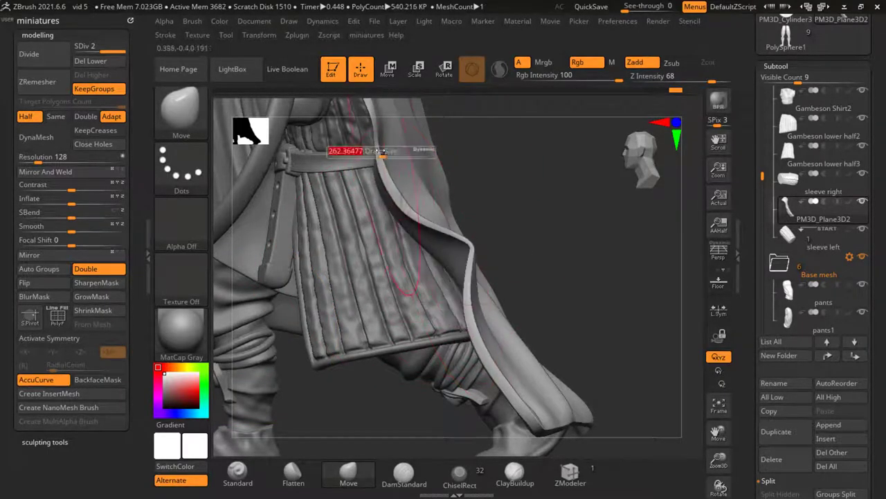
Reshape the cloak's edge near the belt and its opposite side edge behind the tunic with the Move brush
mouse_move(398, 121)
left_mouse_down()
mouse_move(432, 233)
mouse_move(544, 251)
mouse_move(389, 206)
mouse_move(355, 234)
left_mouse_up()
key("s")
mouse_move(326, 181)
left_mouse_down()
mouse_move(317, 173)
mouse_move(395, 294)
left_mouse_up()
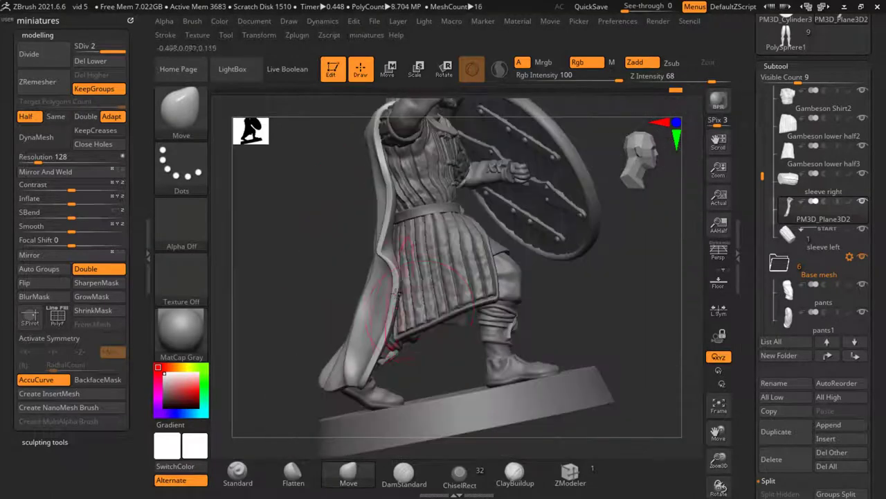
mouse_move(376, 323)
left_mouse_down()
mouse_move(362, 283)
mouse_move(467, 306)
mouse_move(457, 302)
mouse_move(462, 372)
mouse_move(430, 360)
left_mouse_up()
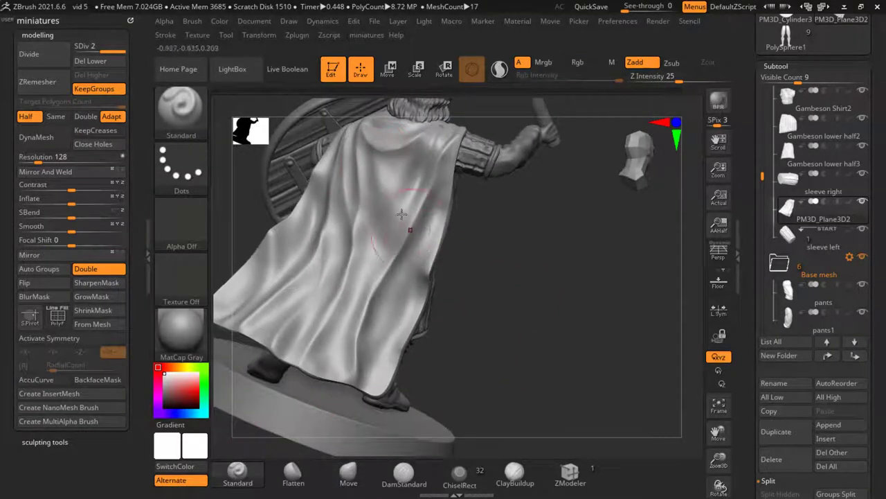
Build up and soften the diagonal folds across the cloak's back with the Standard brush
left_click_drag(324, 192, 344, 280, "shift")
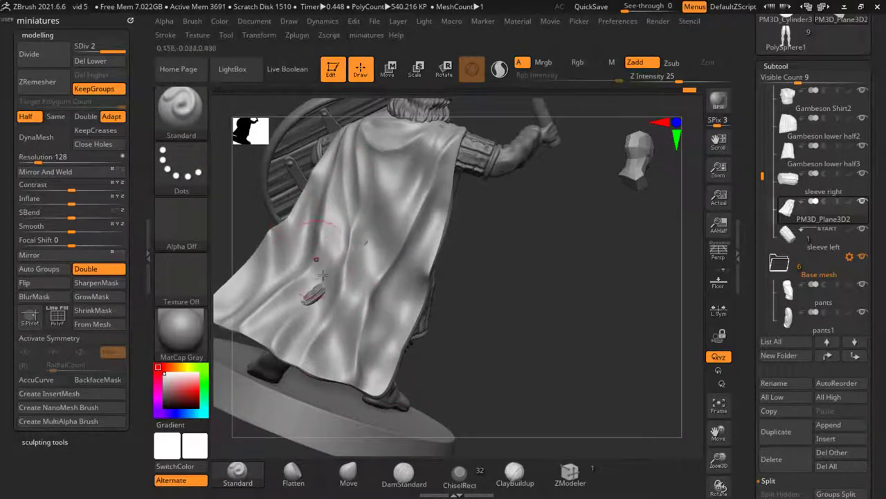
left_click_drag(323, 275, 320, 460)
Turn off AccuCurve for the Move brush and adjust the cloak's overall drape from the hem up to the shoulders
left_click(369, 482)
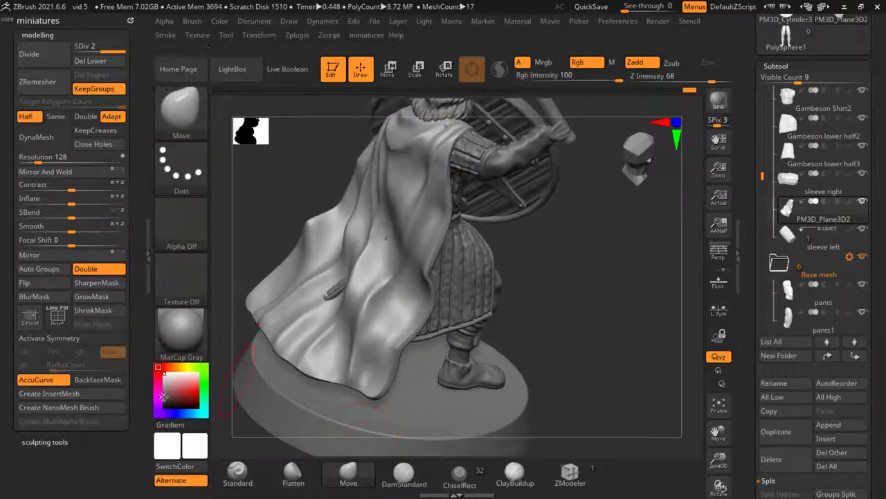
left_click(66, 381)
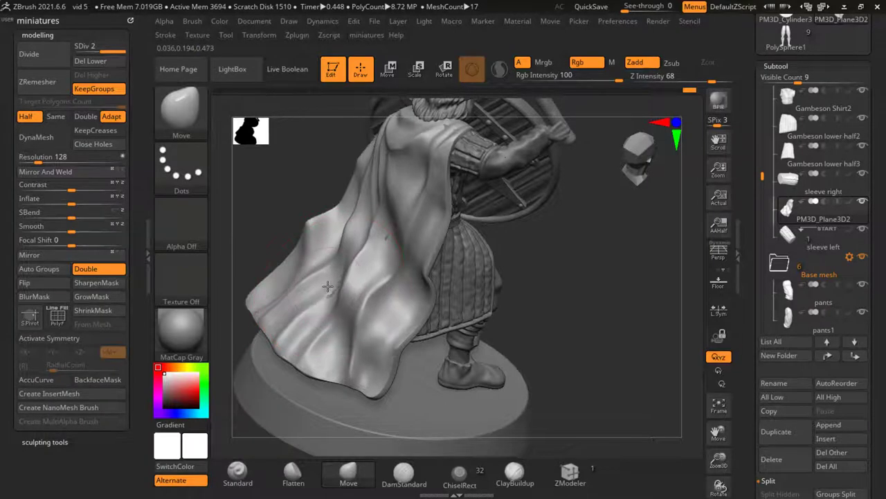
scroll(329, 268, "down", 5)
left_click_drag(527, 333, 543, 342)
scroll(461, 312, "up", 10)
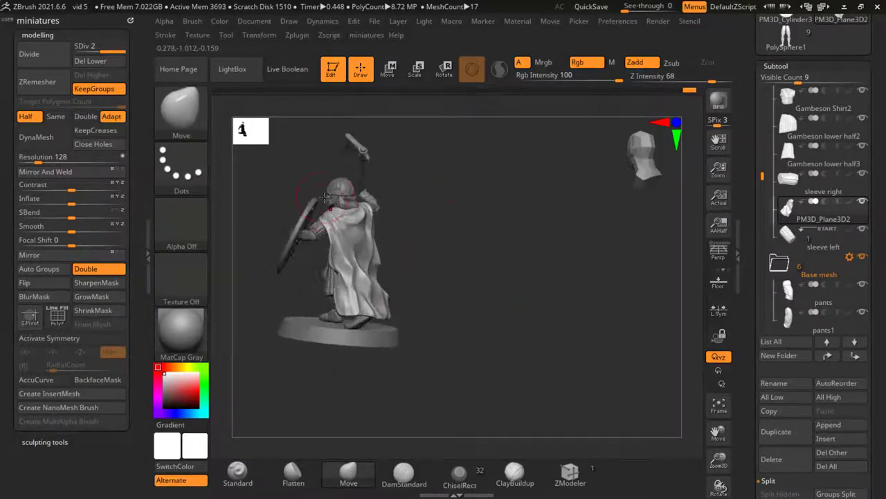
mouse_move(461, 312)
left_mouse_down()
mouse_move(478, 232)
mouse_move(393, 191)
left_mouse_up()
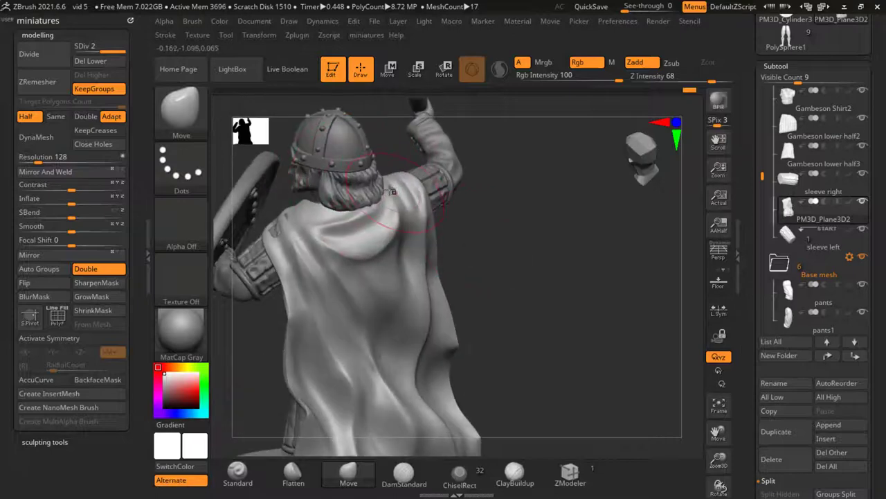
left_click_drag(537, 237, 477, 283)
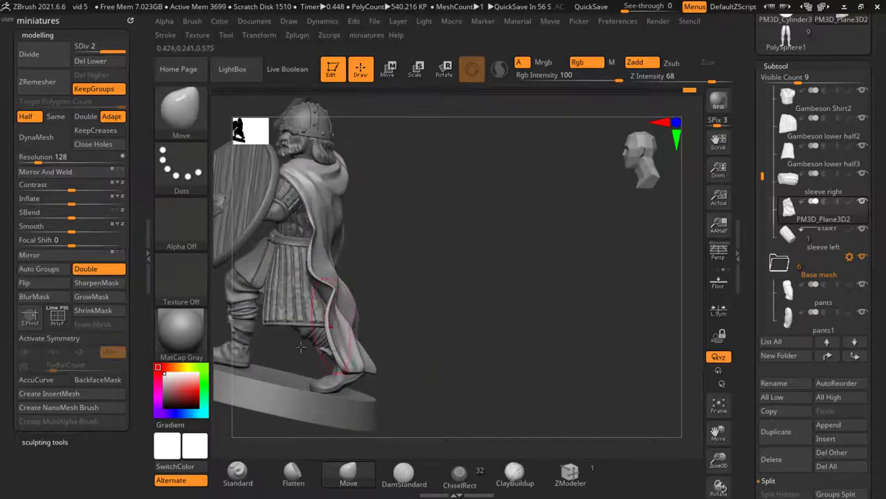
Turn on BackfaceMask and shape the cloak's side edges into stronger waves using a large Move brush
left_click(114, 380)
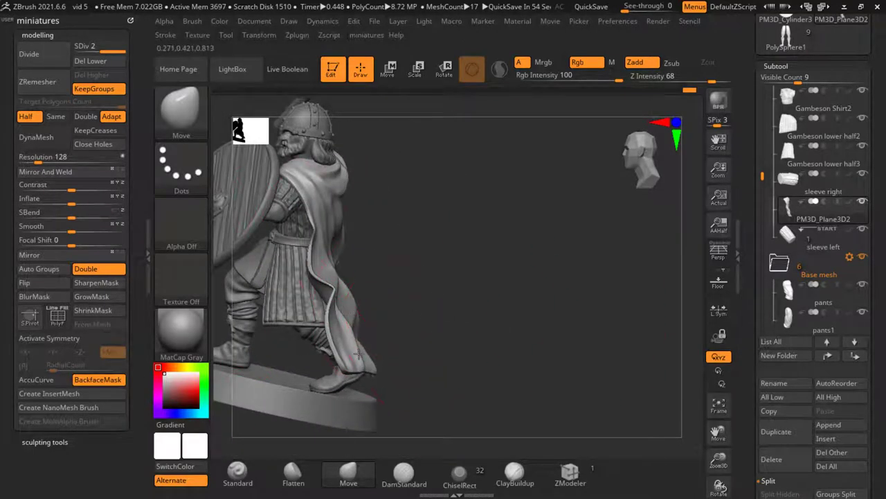
left_click(333, 279, "alt")
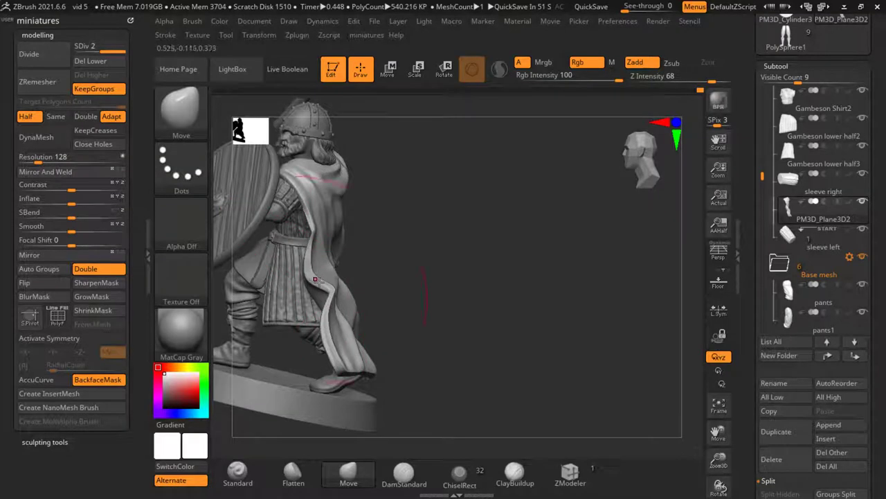
left_click_drag(423, 325, 323, 292)
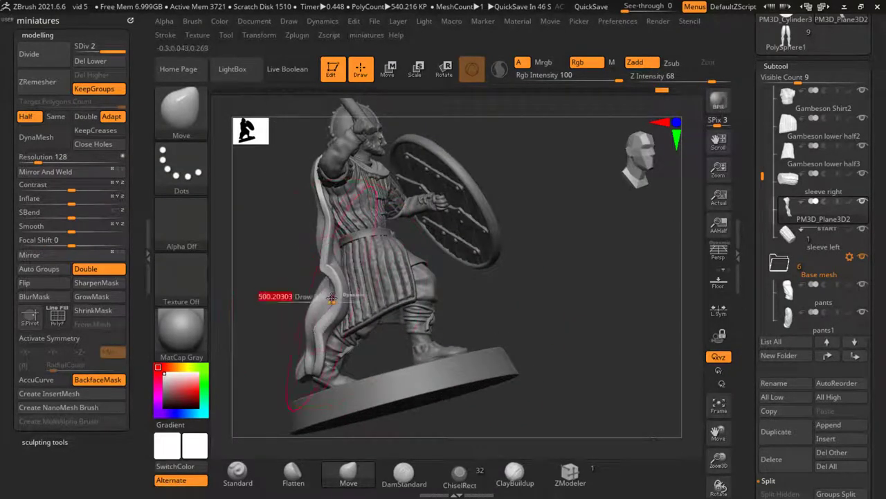
key("shift")
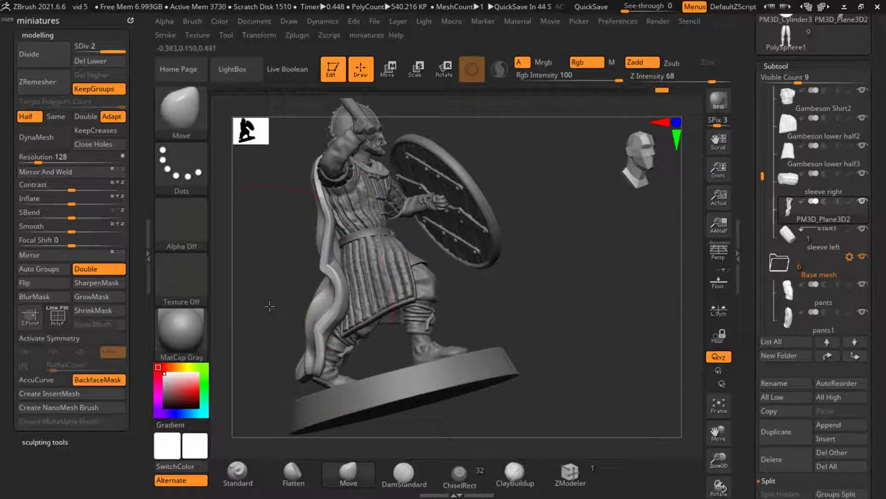
mouse_move(278, 304)
left_mouse_down()
mouse_move(342, 238)
mouse_move(530, 274)
mouse_move(556, 265)
mouse_move(566, 325)
mouse_move(484, 290)
mouse_move(419, 239)
mouse_move(502, 190)
mouse_move(380, 252)
left_mouse_up()
Refine the cloak's edges and inner surface beside the belt and tunic with Move and smoothing, checking them from several sides
key("s")
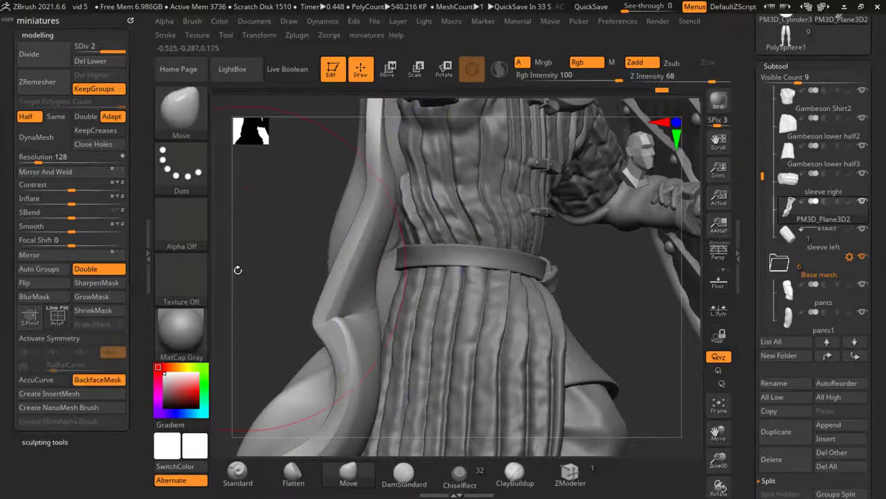
left_click_drag(277, 277, 338, 235)
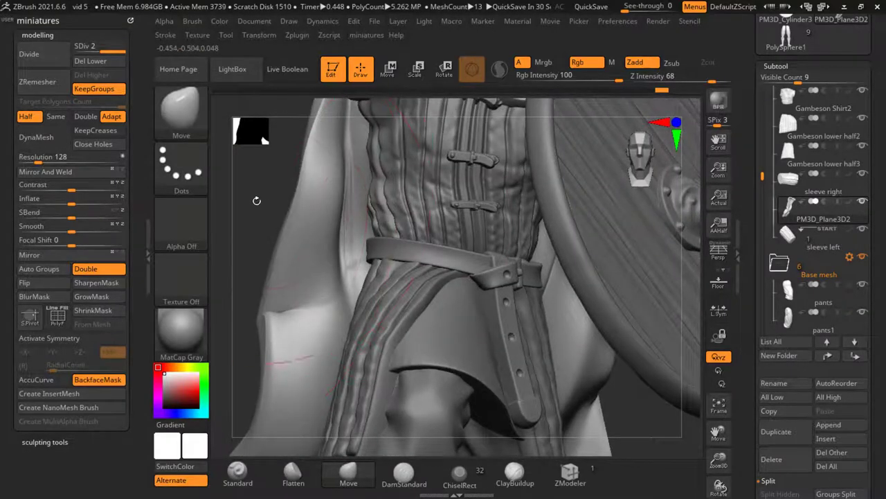
mouse_move(256, 200)
left_mouse_down()
mouse_move(289, 210)
mouse_move(276, 225)
mouse_move(293, 214)
mouse_move(284, 251)
mouse_move(333, 207)
mouse_move(364, 141)
mouse_move(457, 166)
mouse_move(380, 222)
mouse_move(428, 183)
left_mouse_up()
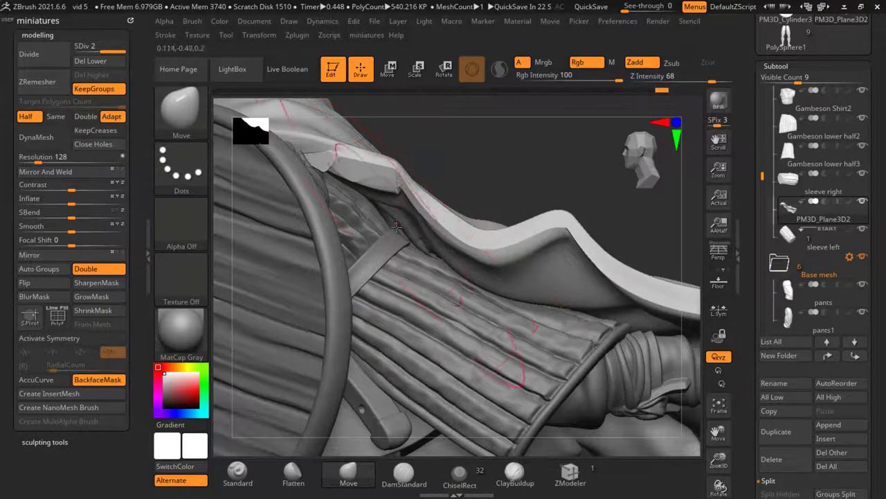
key("shift")
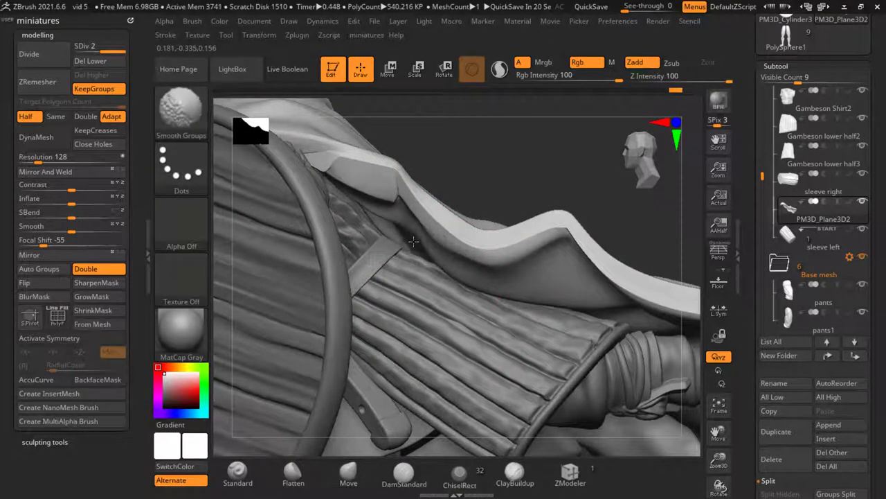
left_click_drag(380, 230, 374, 220)
right_click(374, 220)
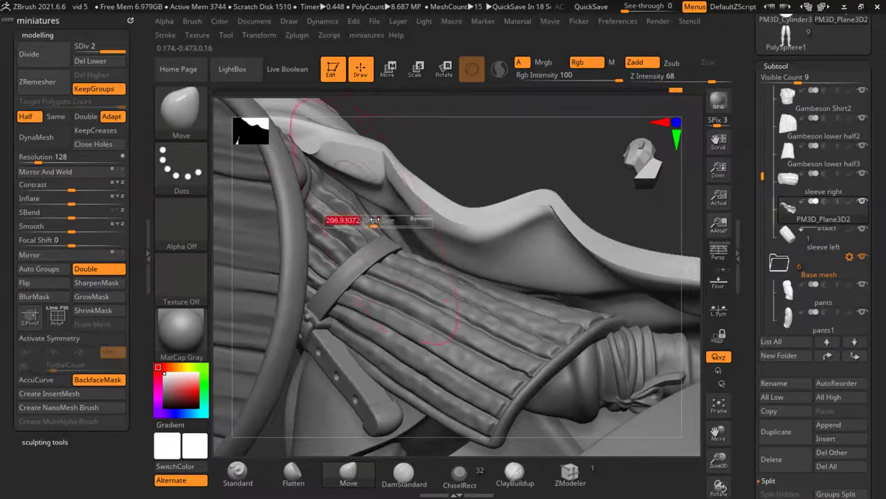
left_click_drag(568, 296, 558, 316)
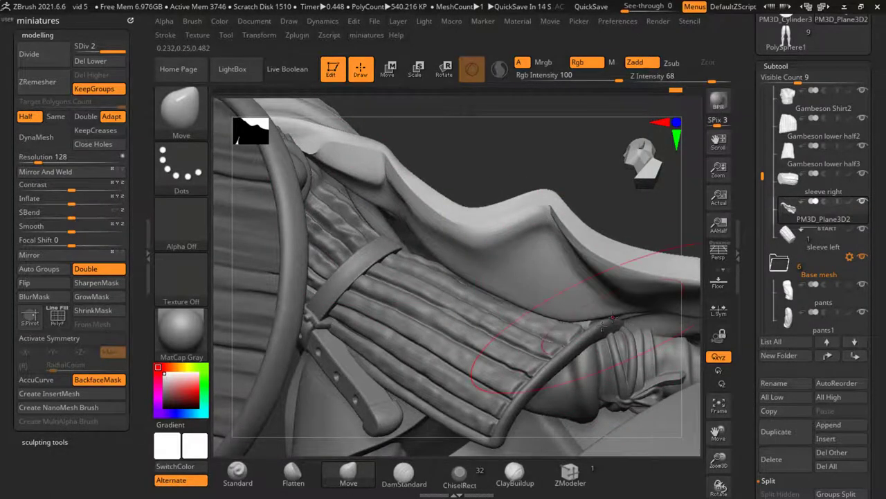
right_click_drag(624, 257, 523, 309)
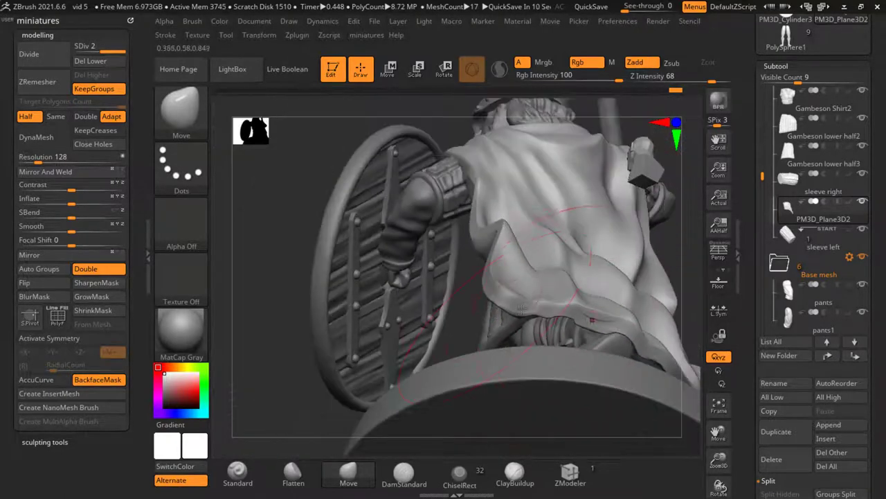
mouse_move(473, 324)
right_mouse_down()
mouse_move(556, 322)
mouse_move(596, 306)
mouse_move(628, 311)
mouse_move(561, 367)
mouse_move(635, 291)
mouse_move(550, 299)
mouse_move(470, 288)
mouse_move(752, 208)
right_mouse_up()
Hide the shield and subdivide the plain skirt cloth below the belt to level 2
key("shift")
left_click(549, 300, "alt")
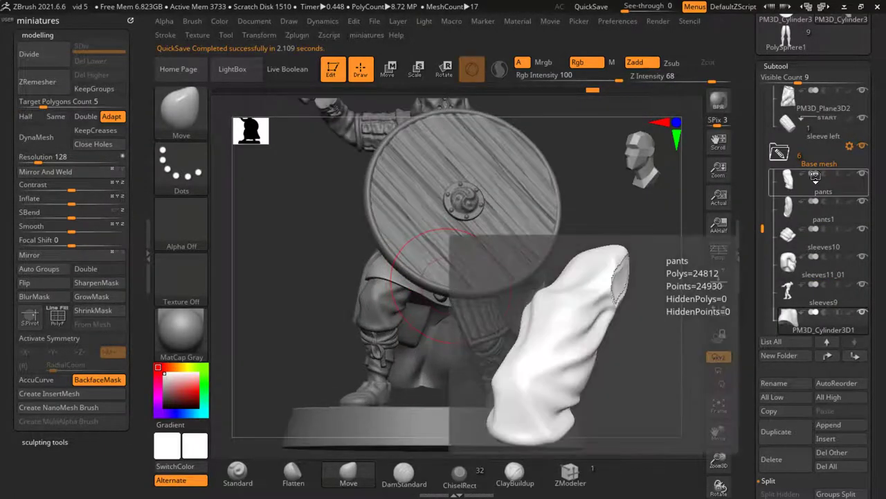
left_click(538, 191, "alt")
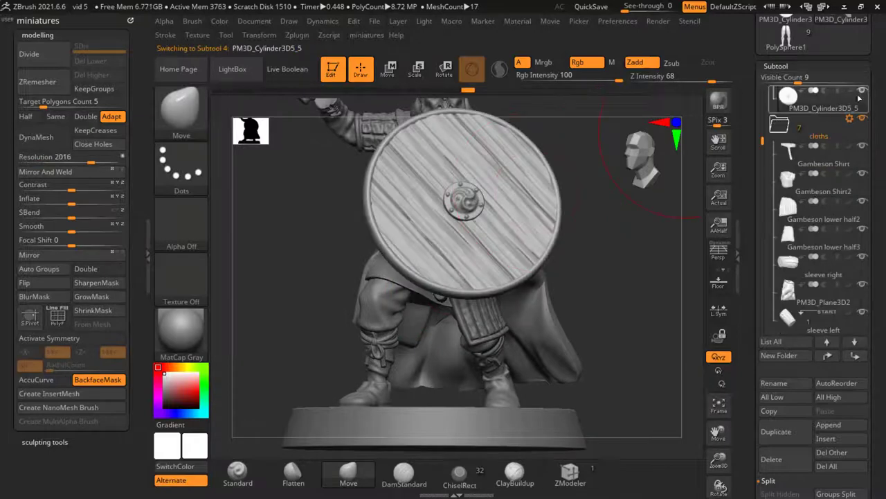
left_click(862, 90)
left_click(400, 270, "alt")
scroll(399, 271, "up", 5)
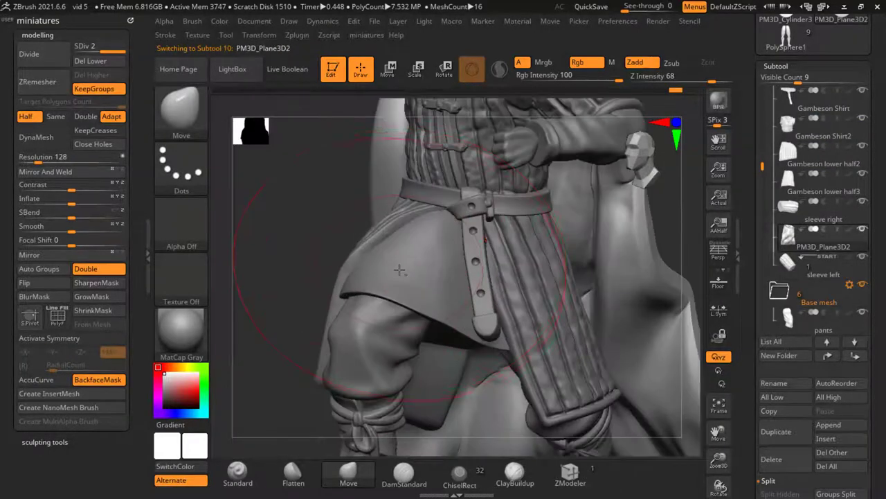
left_click(596, 211, "alt")
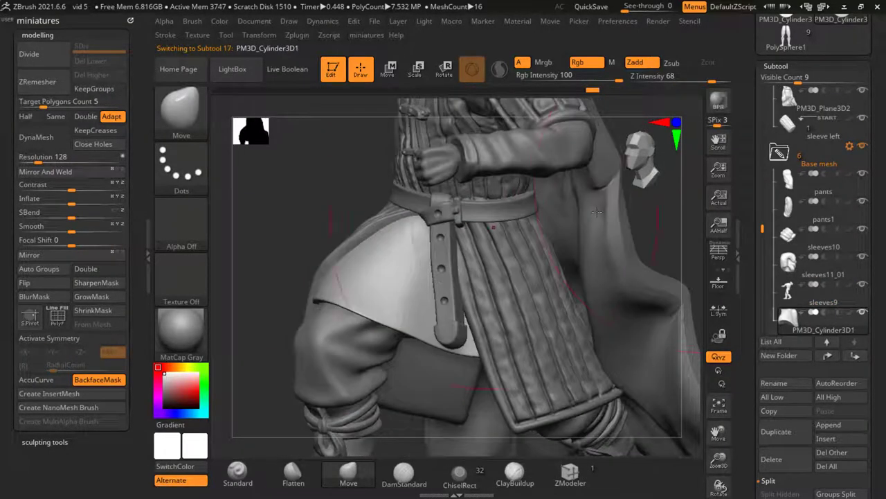
left_click(32, 55)
Sculpt vertical folds across the skirt cloth with the Standard brush, isolating the piece to work on its full front
left_click(238, 473)
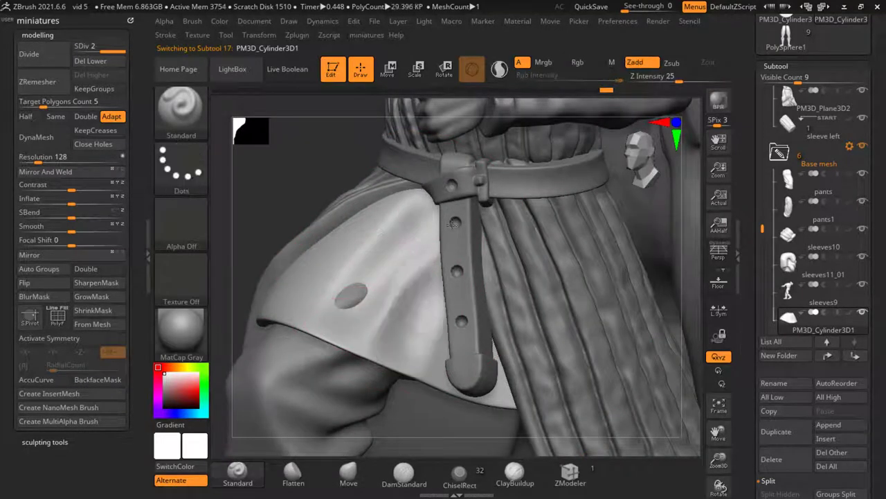
left_click(326, 262)
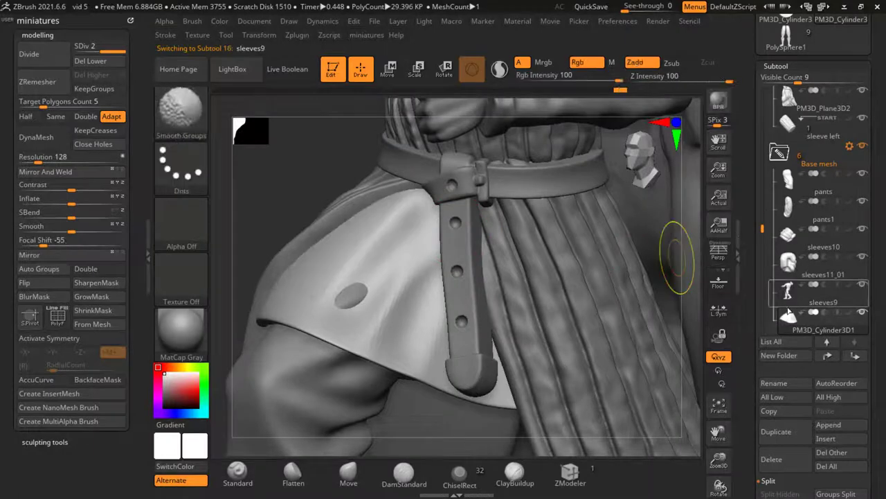
left_click(789, 316)
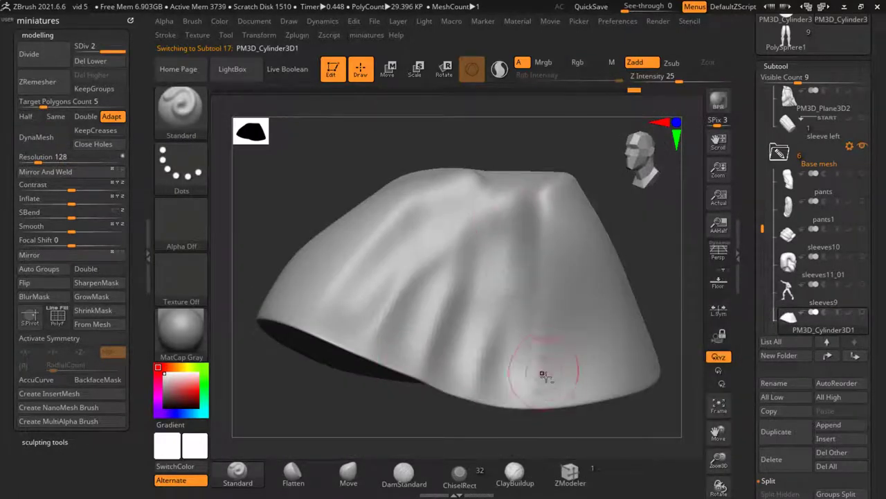
left_click_drag(548, 384, 554, 183)
Delete the skirt cloth's lower subdivision levels, ZRemesh it and subdivide it to level 3
left_click(93, 61)
left_click(37, 82)
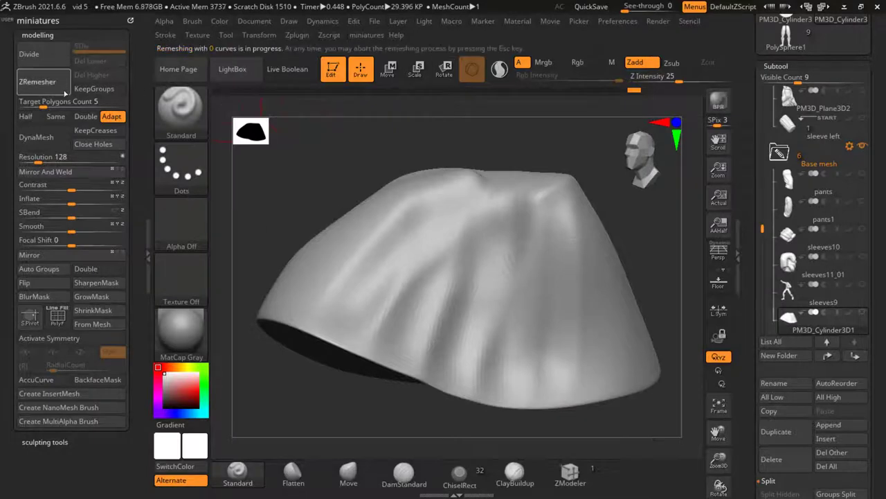
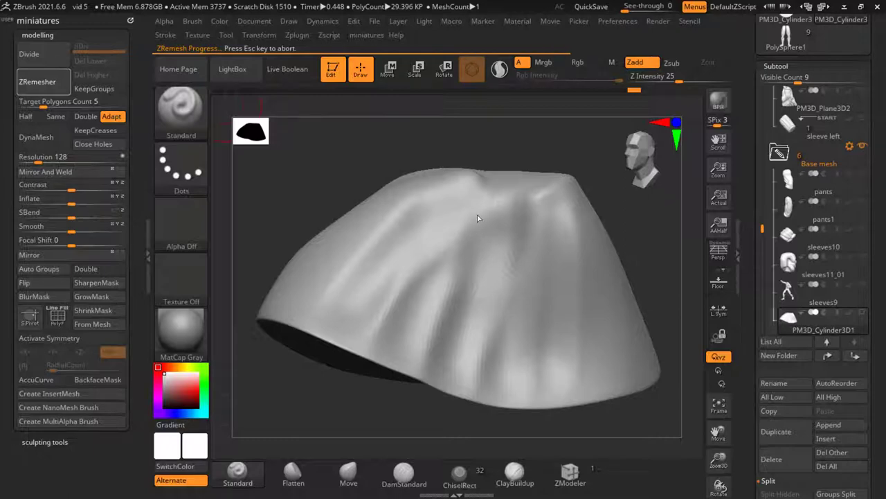
key("ctrl+d")
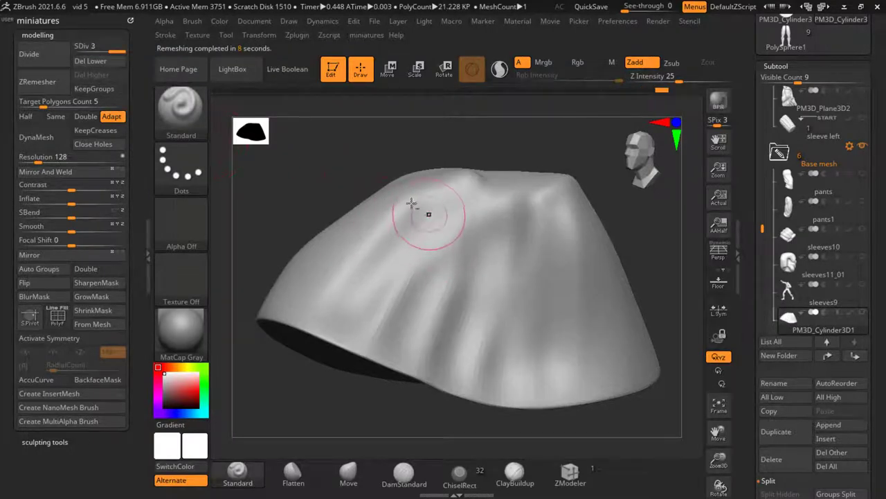
key("ctrl+d")
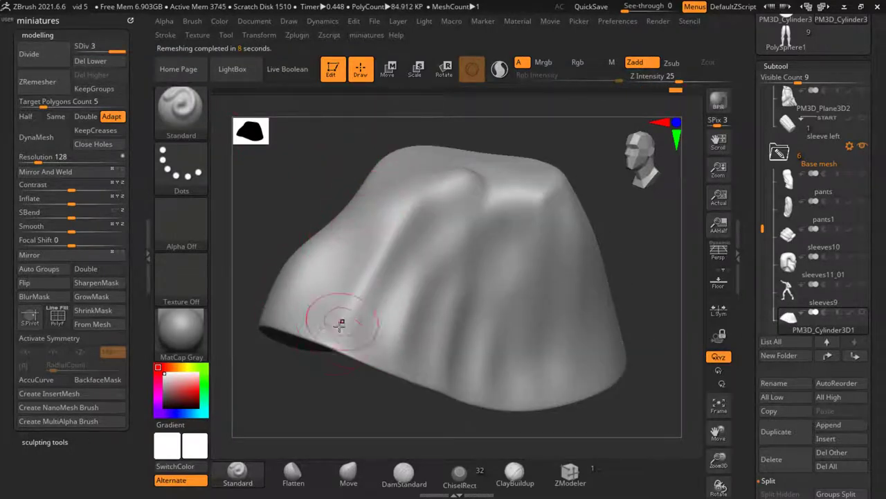
Sculpt long folds from the skirt cloth's hem up to its waist with the Standard brush, undoing the last stroke
left_click_drag(341, 324, 450, 157)
left_click_drag(390, 374, 451, 166)
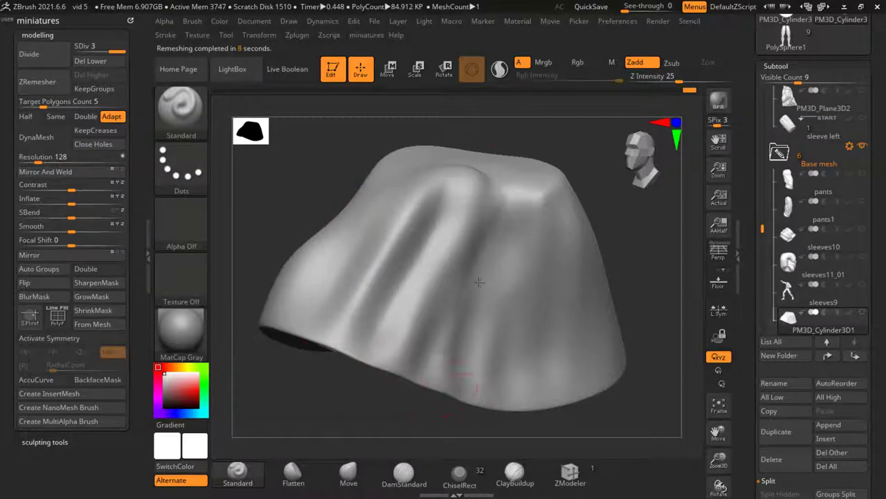
key("ctrl+z")
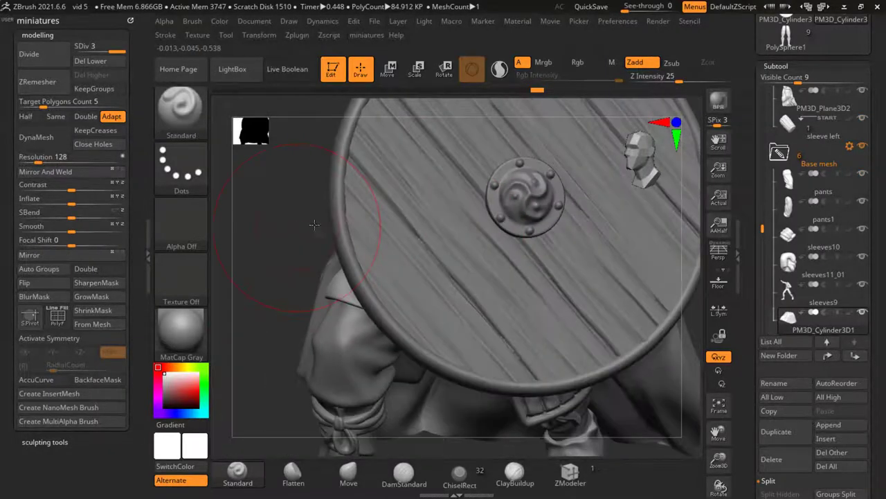
Turn the figure to see the belt area, select the round shield and hide it
left_click_drag(314, 223, 443, 228)
left_click(637, 166, "alt")
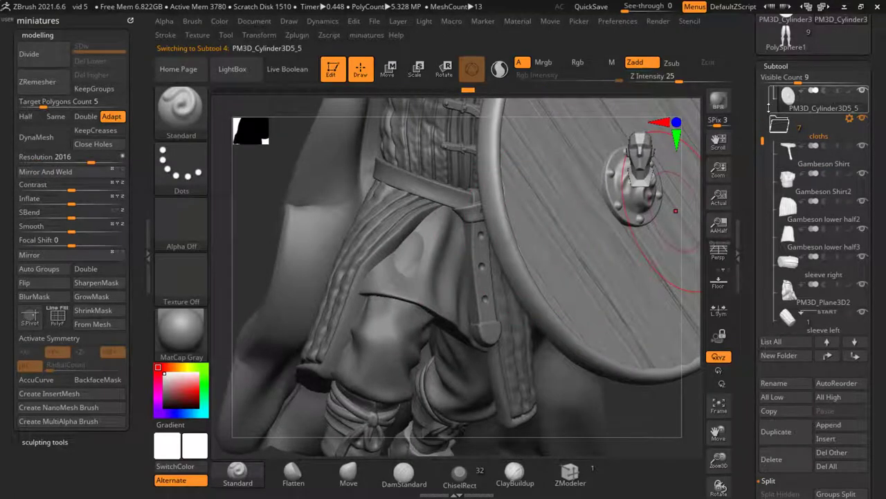
scroll(843, 161, "up", 4)
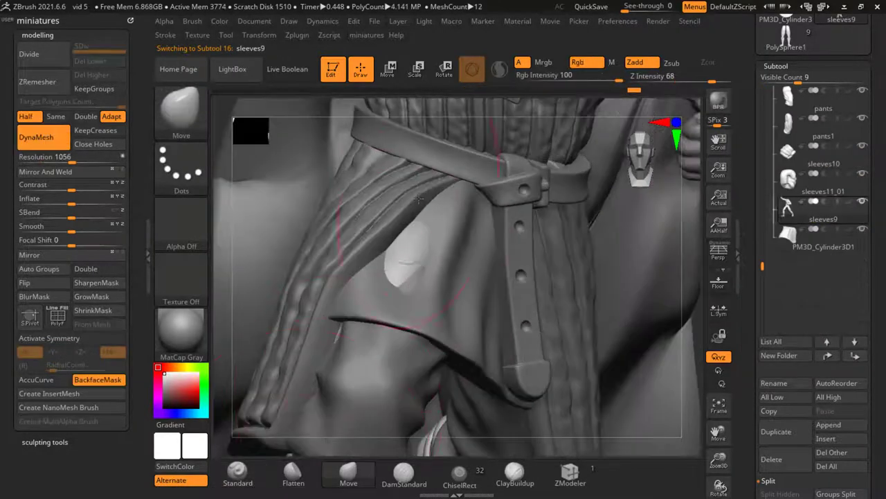
Fix the thigh poking through the skirt cloth by adjusting the leg and the cloth's outer edge with the Move brush
left_click(400, 242, "alt")
right_click_drag(402, 239, 370, 210, "ctrl")
left_click(370, 210, "alt")
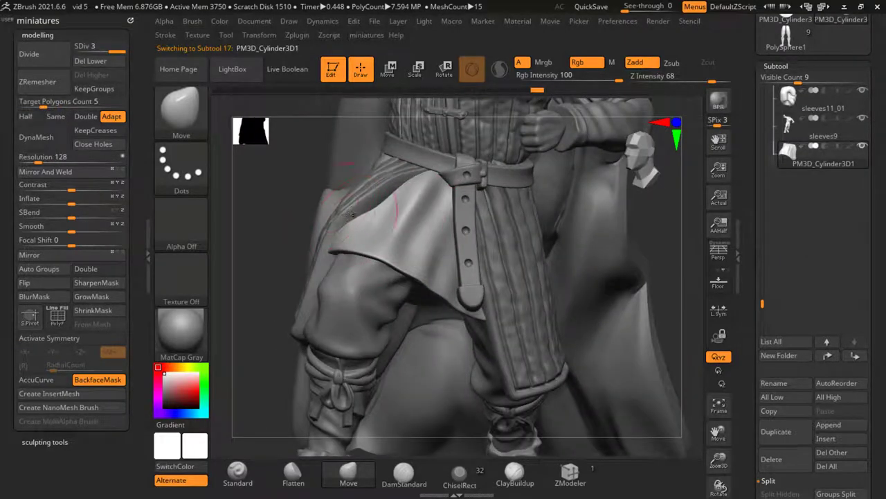
left_click_drag(342, 187, 321, 223, "ctrl+shift")
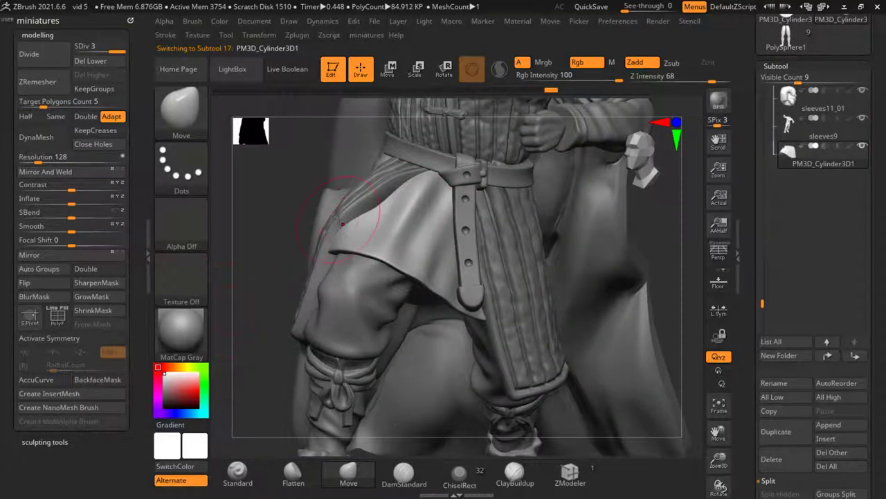
Adjust the belt's hanging strap against the skirt cloth with the Move brush, checking it from the side and front
right_click_drag(354, 217, 376, 247, "ctrl")
left_click(374, 234, "alt")
key("s")
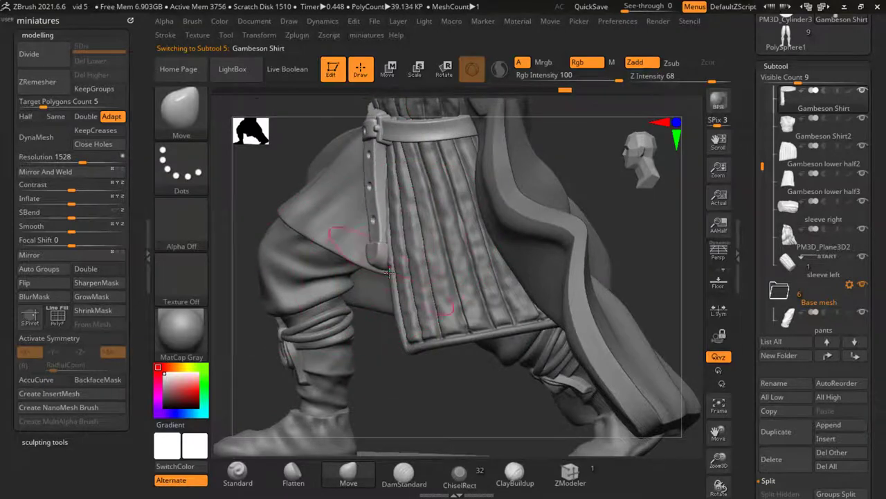
right_click_drag(389, 272, 378, 241)
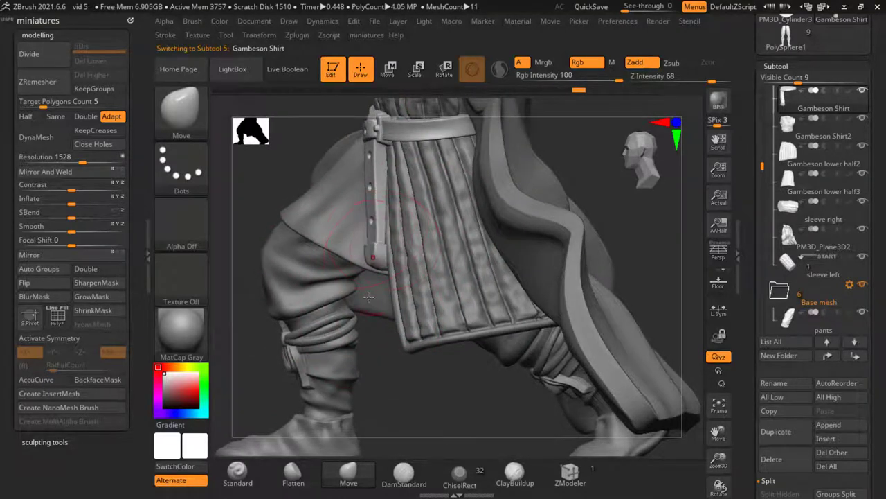
right_click_drag(369, 296, 457, 277)
right_click(400, 247)
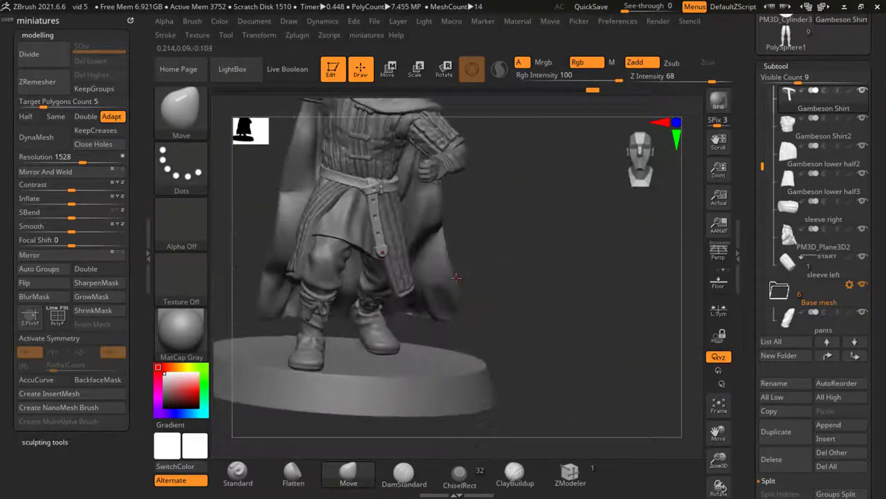
Select the quilted gambeson torso and carve creases between the bent arm and the belt with the DamStandard brush
key("f")
right_click_drag(528, 263, 597, 333)
left_click(429, 198, "alt")
right_click_drag(343, 393, 361, 346, "ctrl")
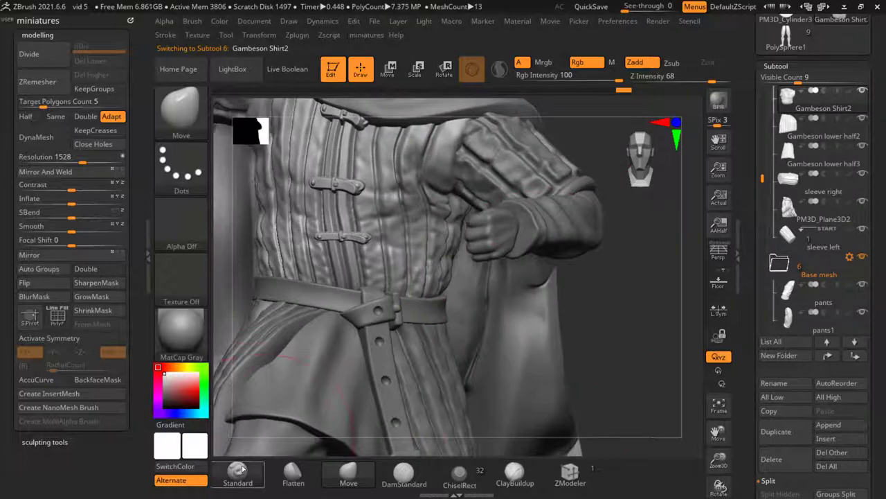
left_click(405, 474)
right_click_drag(408, 249, 413, 215, "ctrl")
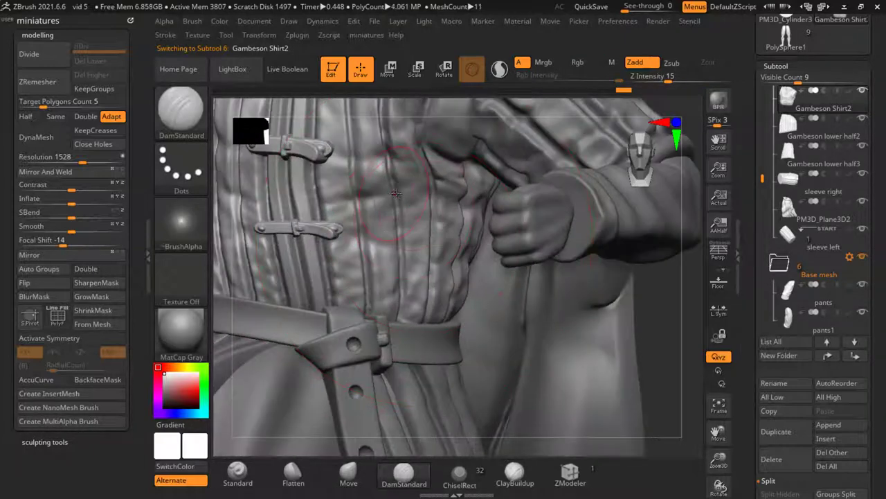
key("ctrl")
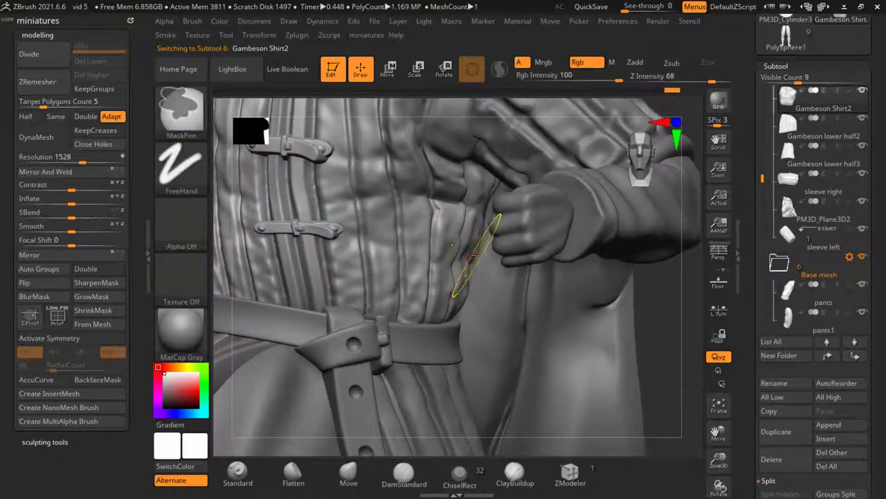
Isolate the gambeson torso and carve horizontal compression folds across its quilted side with the DamStandard brush
right_click_drag(653, 229, 483, 201)
left_click_drag(527, 184, 384, 197)
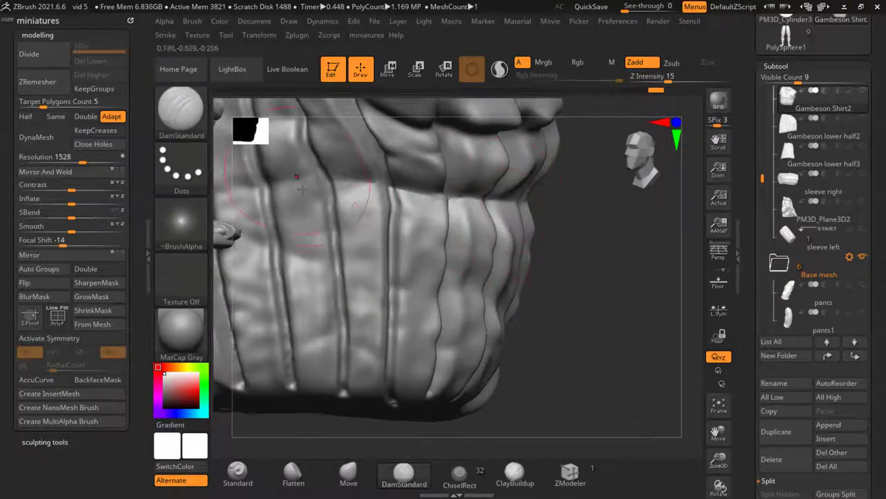
right_click_drag(490, 307, 466, 270)
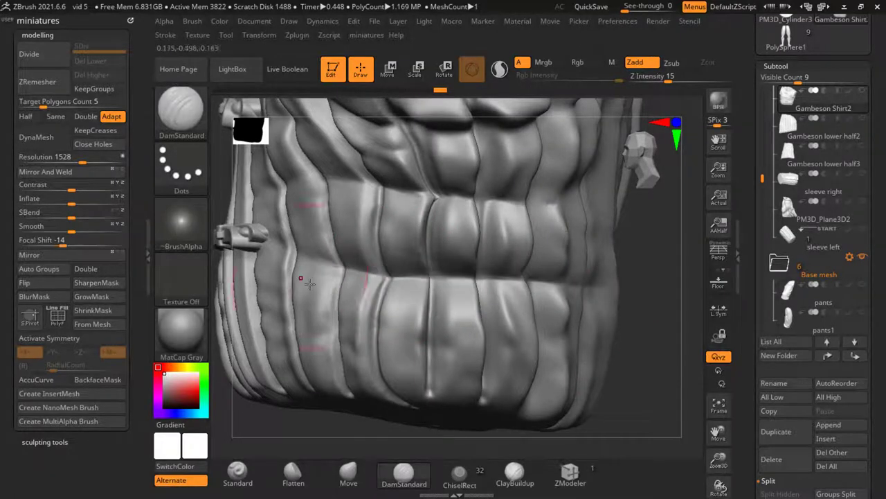
right_click_drag(365, 281, 326, 235)
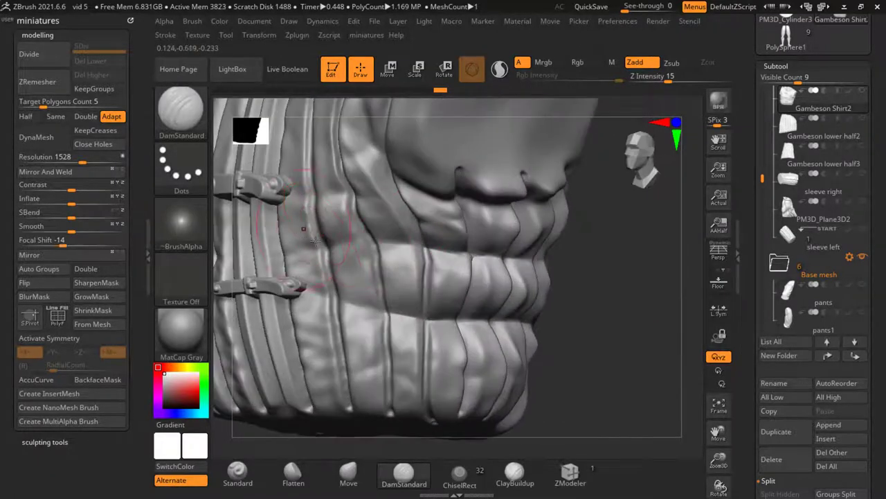
mouse_move(315, 239)
left_mouse_down()
mouse_move(458, 277)
mouse_move(530, 259)
left_mouse_up()
Set the Standard brush's Z Intensity to 11 and sculpt soft folds on the gambeson's upper chest
mouse_move(504, 241)
right_mouse_down()
mouse_move(453, 257)
mouse_move(559, 287)
mouse_move(360, 253)
mouse_move(430, 141)
right_mouse_up()
key("s")
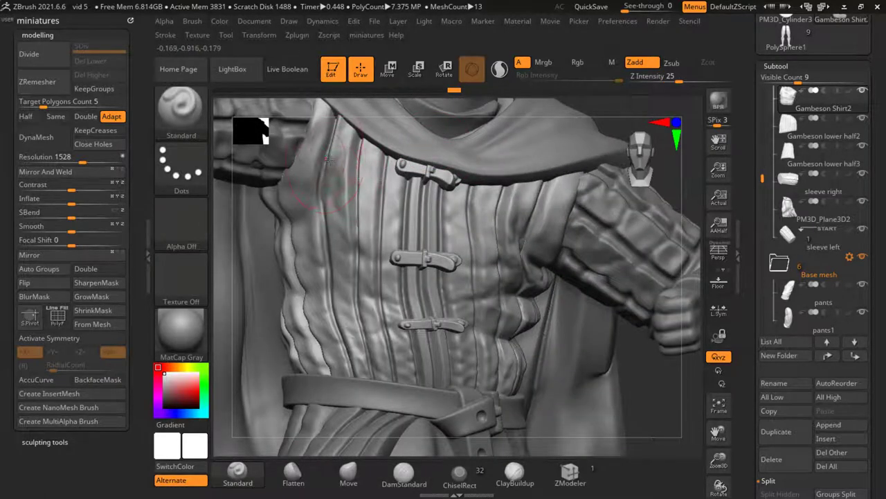
left_click_drag(664, 81, 660, 80)
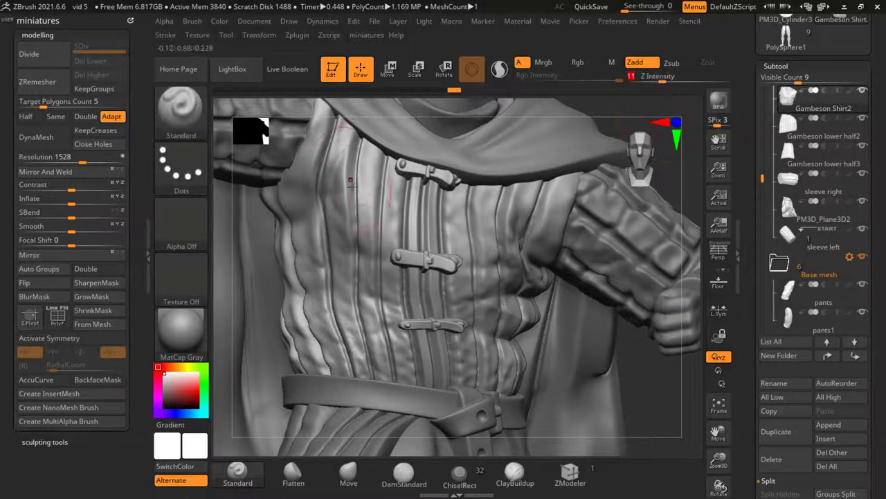
left_click_drag(351, 184, 332, 173)
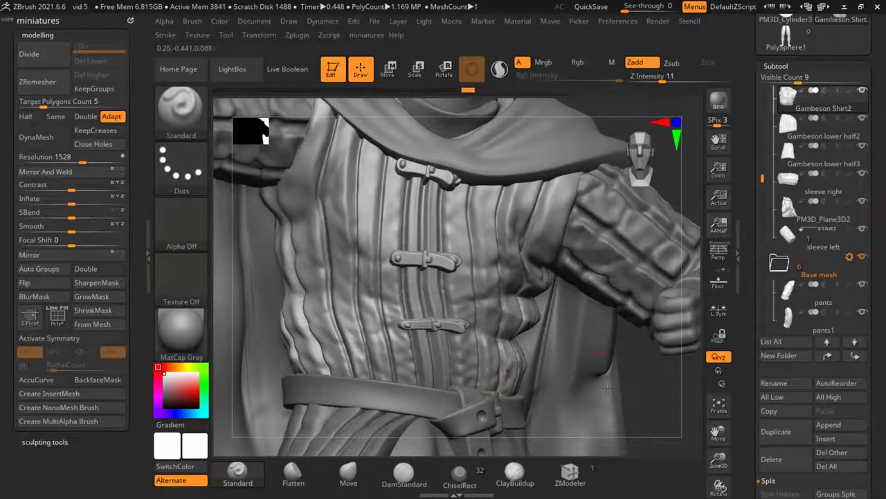
Sculpt more soft folds across the gambeson's belly and sides around the buckles with the Standard brush
right_click_drag(607, 390, 370, 226)
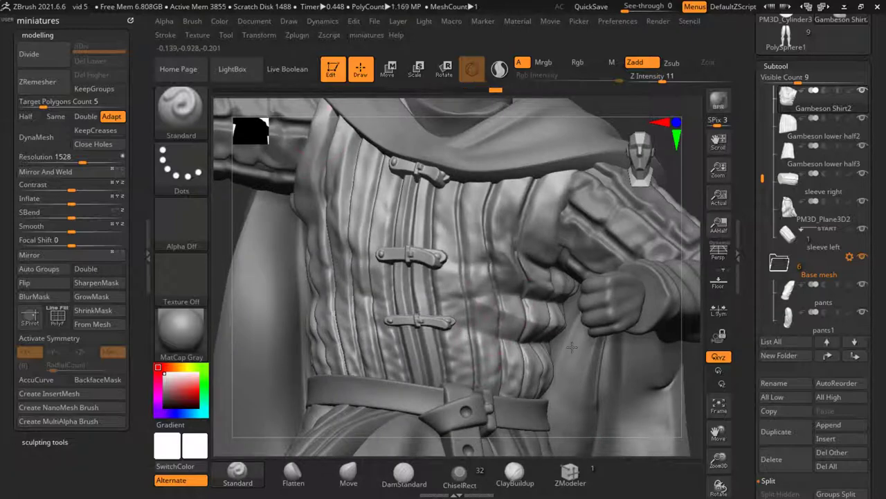
right_click_drag(378, 184, 356, 298)
mouse_move(306, 241)
left_mouse_down()
mouse_move(339, 305)
mouse_move(332, 264)
mouse_move(416, 336)
left_mouse_up()
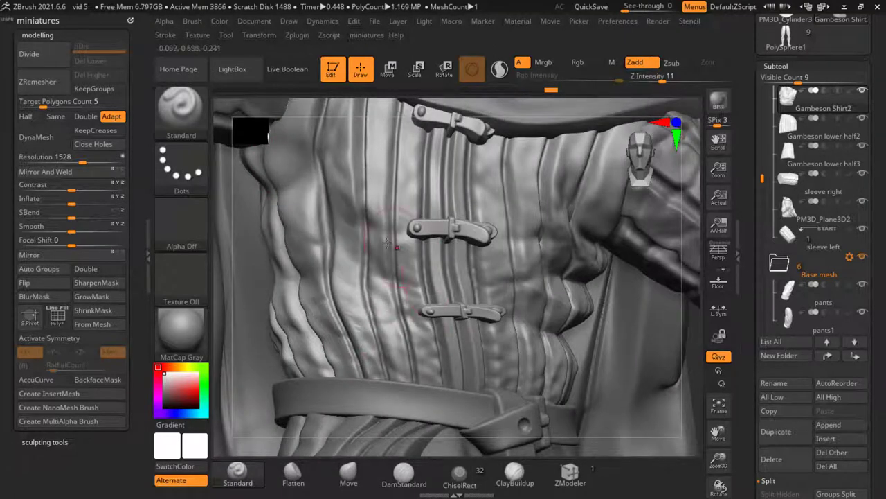
right_click_drag(407, 259, 558, 293, "ctrl")
mouse_move(558, 294)
left_mouse_down()
mouse_move(574, 293)
mouse_move(485, 284)
left_mouse_up()
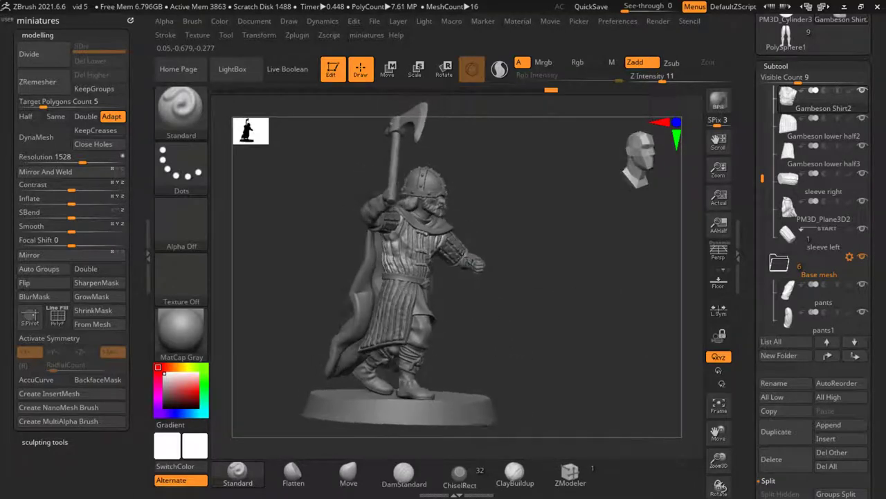
Resize the Move brush and shift the quilted seams on the gambeson's chest beneath the raised arm
right_click_drag(485, 284, 392, 236, "ctrl")
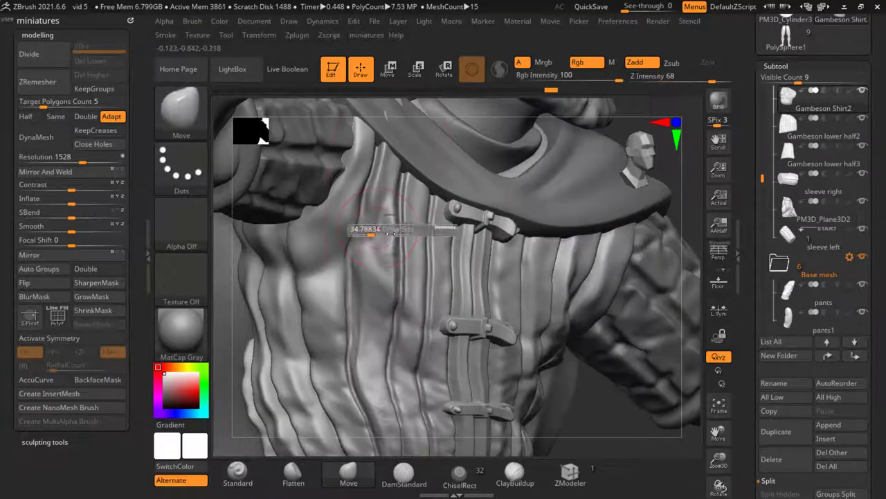
key("s")
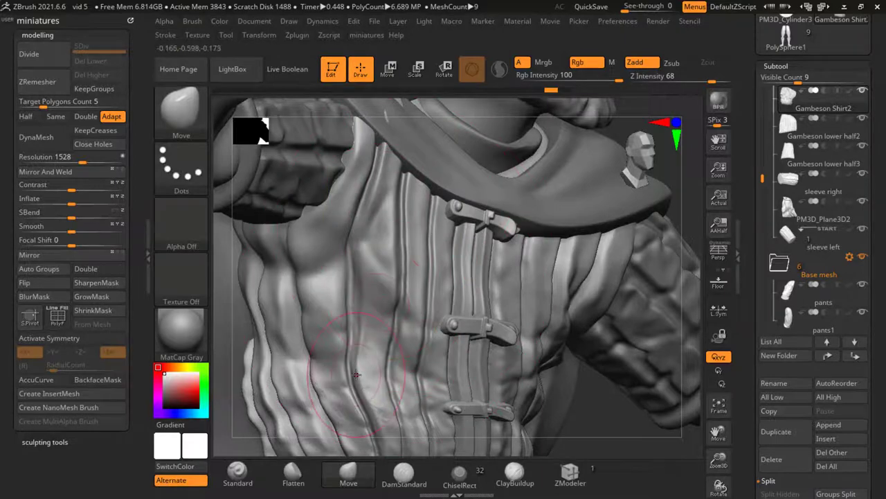
mouse_move(330, 344)
right_mouse_down("ctrl")
mouse_move(347, 318)
mouse_move(321, 340)
mouse_move(325, 322)
right_mouse_up("ctrl")
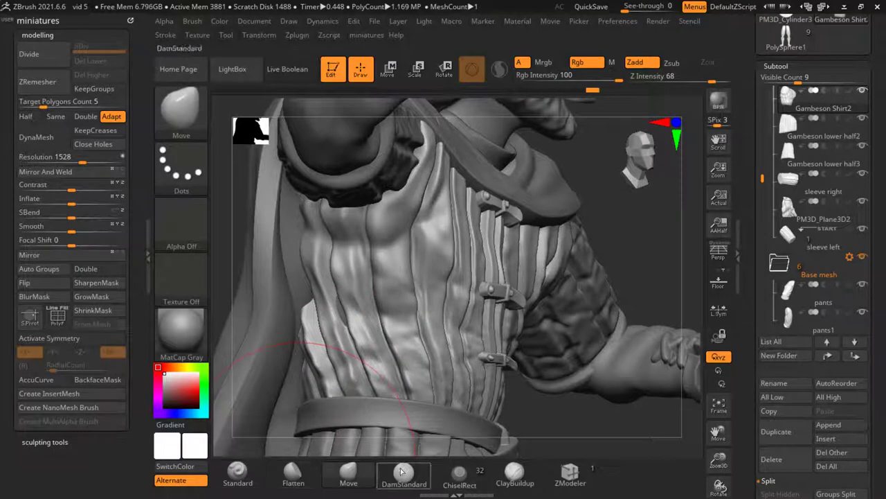
Flatten the bulging quilted folds on the gambeson's side above the belt using the Flatten brush
left_click(293, 474)
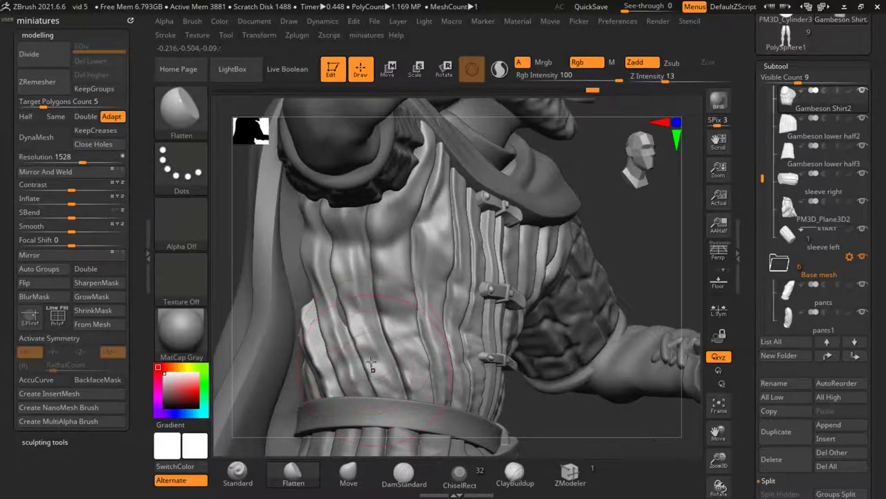
left_click_drag(310, 268, 307, 311)
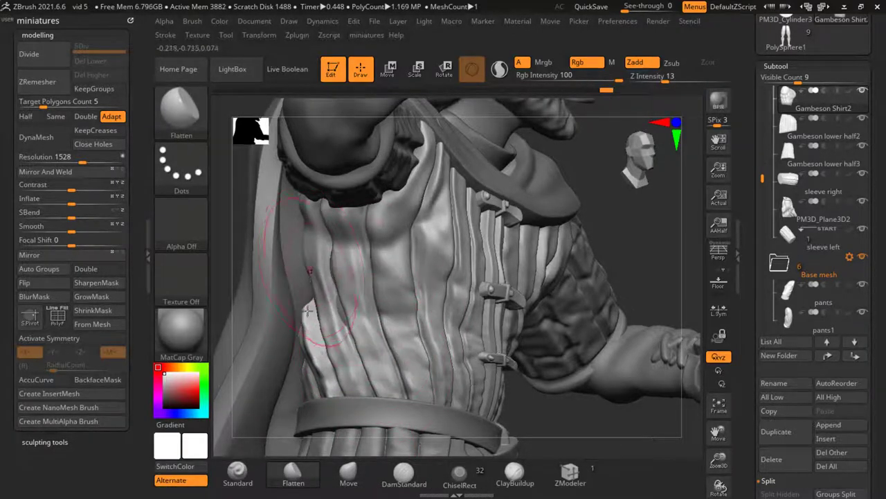
right_click_drag(347, 319, 457, 367, "ctrl")
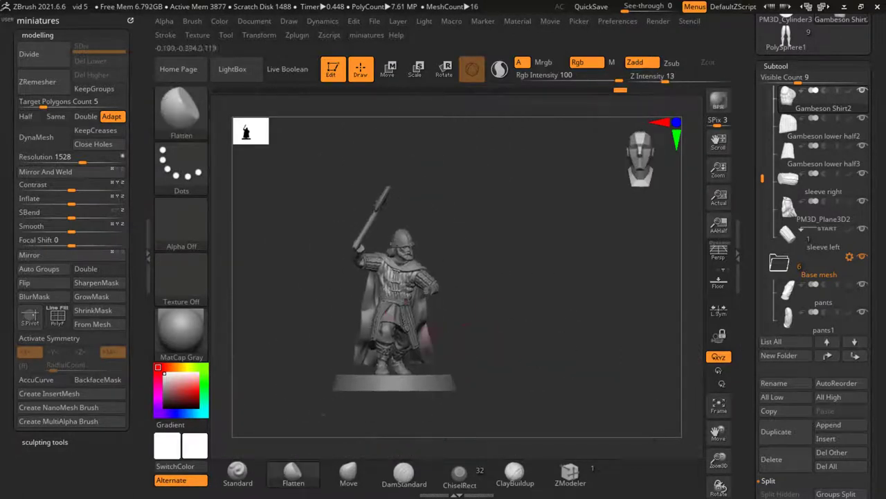
Select the Move brush and examine the gambeson's chest and sleeves from several angles, both near and far
scroll(383, 303, "up", 6)
left_click(348, 476)
mouse_move(422, 228)
right_mouse_down()
mouse_move(444, 176)
mouse_move(500, 130)
right_mouse_up()
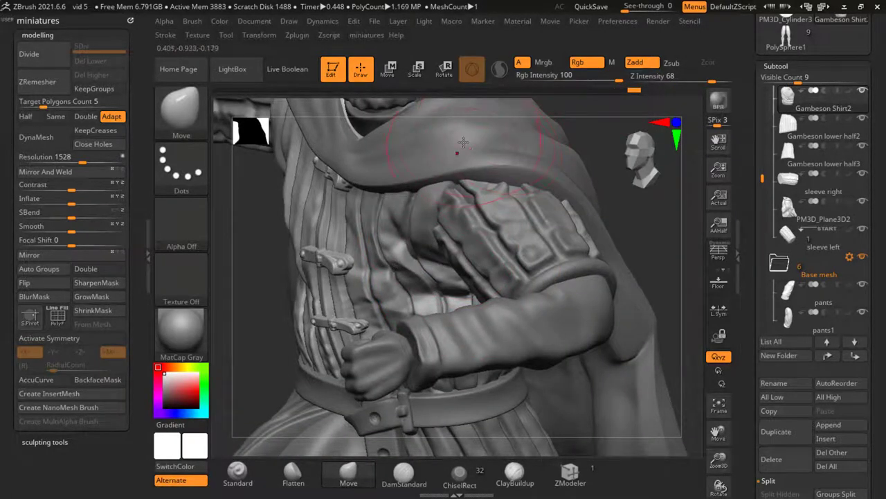
scroll(462, 142, "down", 6)
mouse_move(291, 270)
right_mouse_down()
mouse_move(343, 268)
mouse_move(280, 276)
mouse_move(577, 276)
mouse_move(524, 269)
mouse_move(477, 225)
mouse_move(502, 271)
mouse_move(485, 249)
right_mouse_up()
scroll(415, 208, "up", 5)
right_click(386, 158)
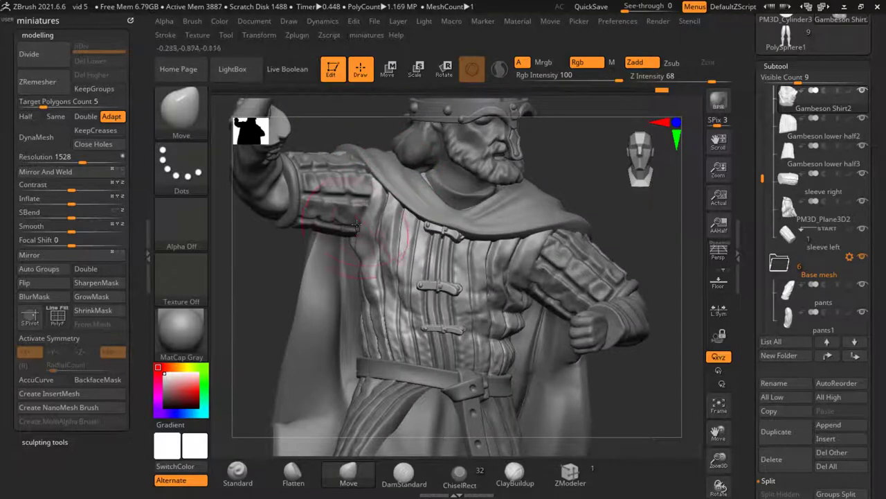
scroll(355, 225, "down", 5)
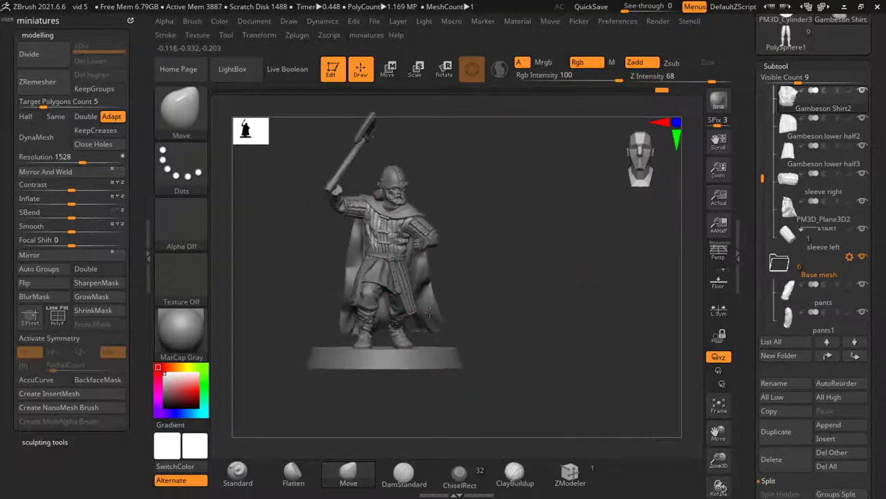
scroll(387, 277, "up", 5)
scroll(350, 187, "down", 5)
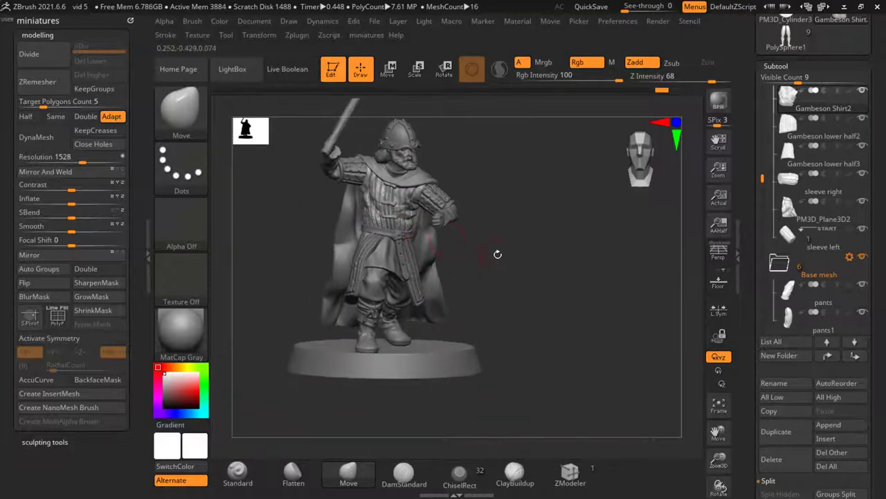
left_click_drag(497, 254, 486, 275)
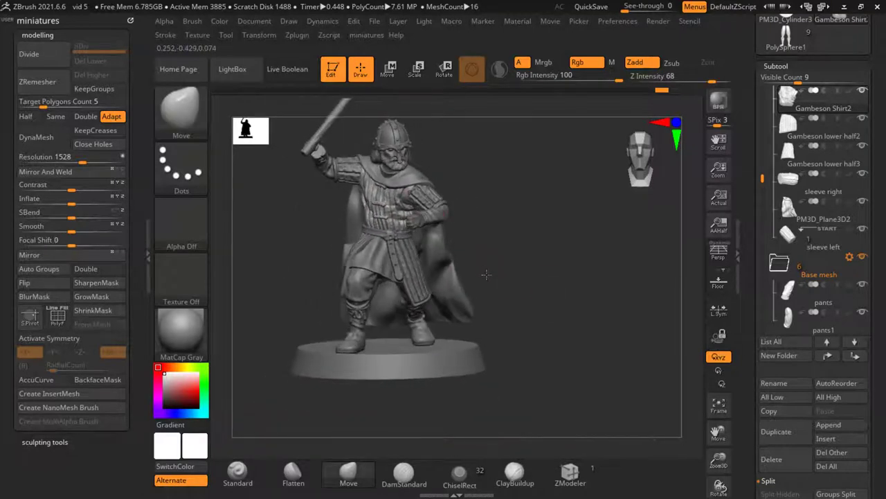
Select the lowered fist's subtool and use the transform gizmo to enlarge the fist and shift it outward from the sleeve cuff
scroll(416, 228, "up", 3)
left_click(416, 228, "alt")
scroll(415, 229, "up", 5)
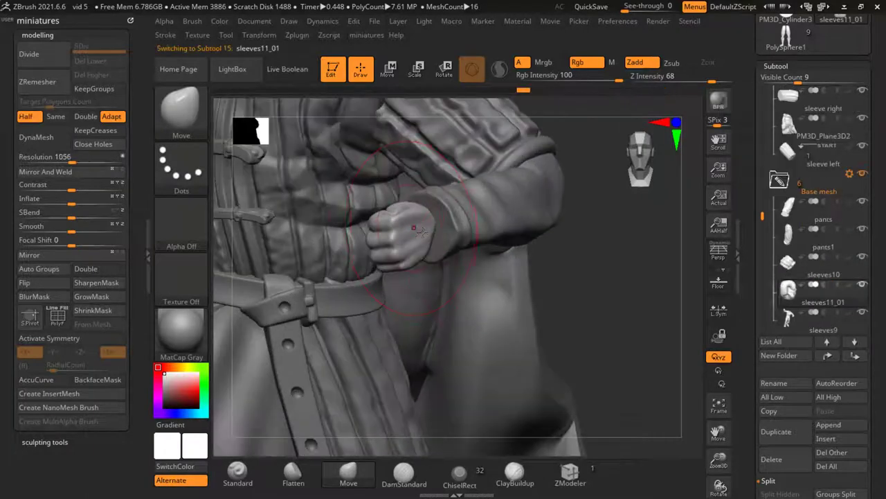
left_click(387, 70)
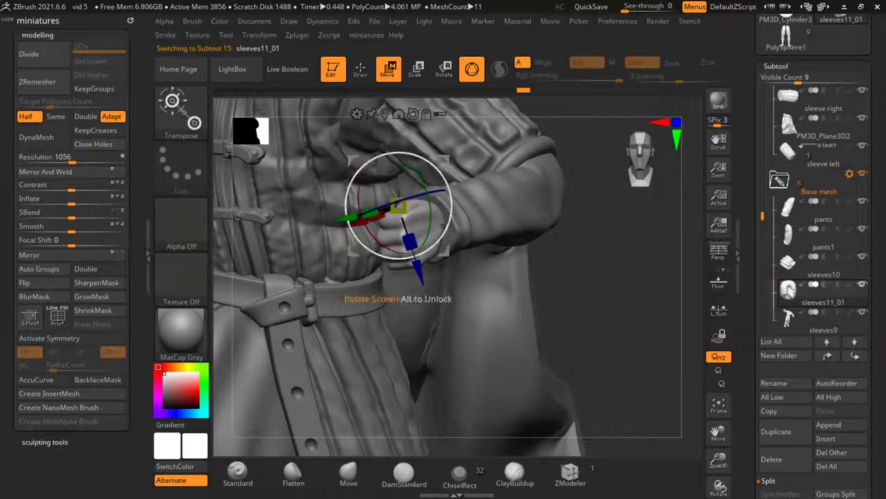
key("q")
mouse_move(424, 116)
left_mouse_down()
mouse_move(446, 244)
mouse_move(646, 296)
left_mouse_up()
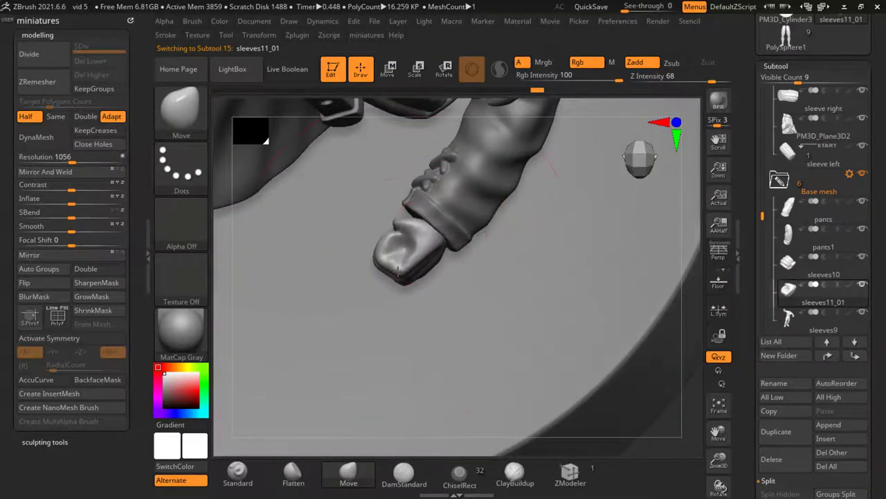
key("w")
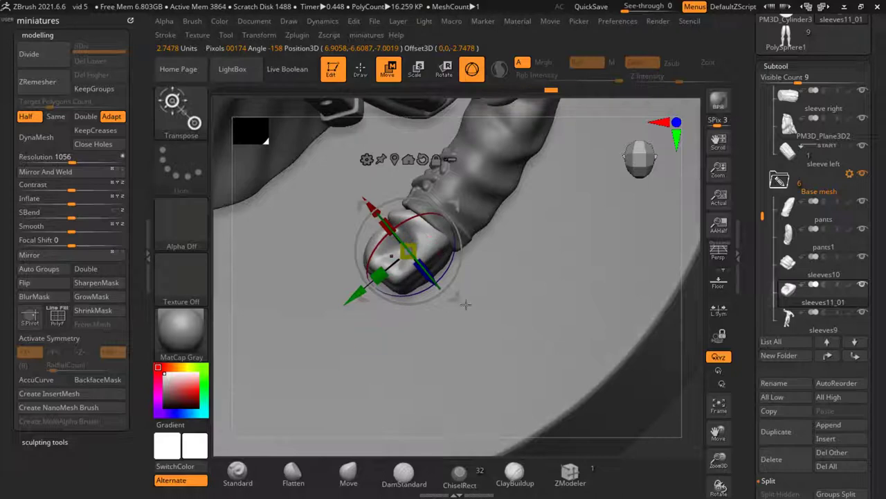
left_click_drag(467, 305, 442, 307)
left_click(359, 70)
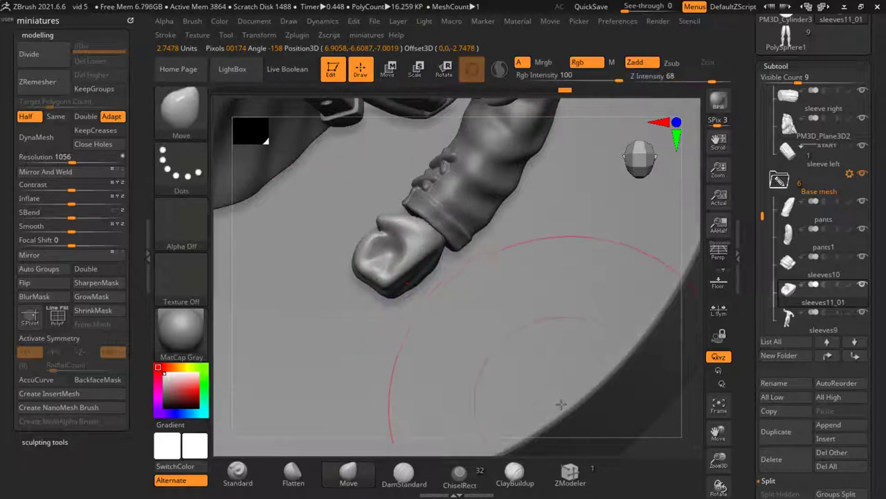
Move the base disc subtool "video 4" into the weapons folder and reselect the lowered fist
left_click_drag(572, 438, 333, 333)
left_click(515, 182, "alt")
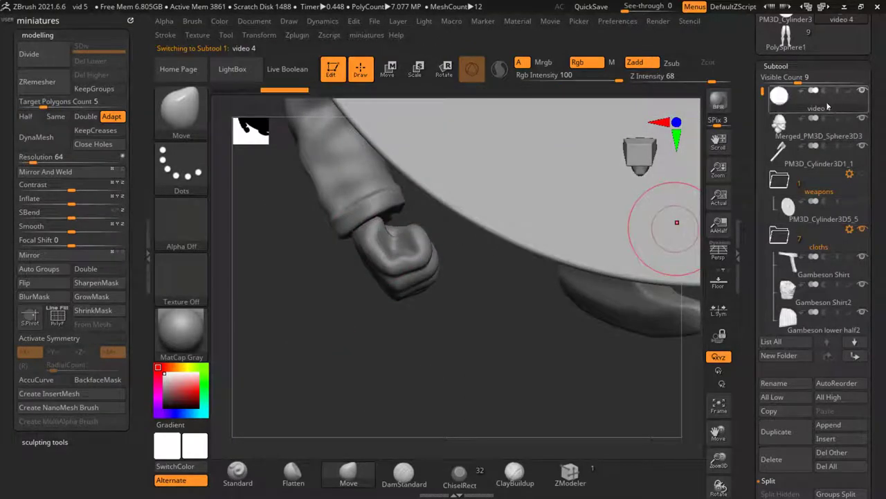
left_click_drag(783, 128, 779, 180)
left_click_drag(526, 367, 405, 266)
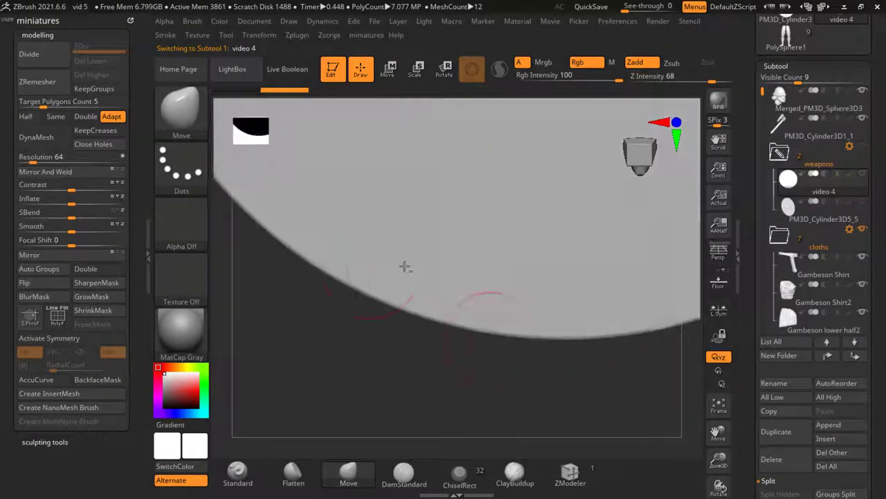
left_click_drag(371, 356, 377, 297)
left_click(378, 298, "alt")
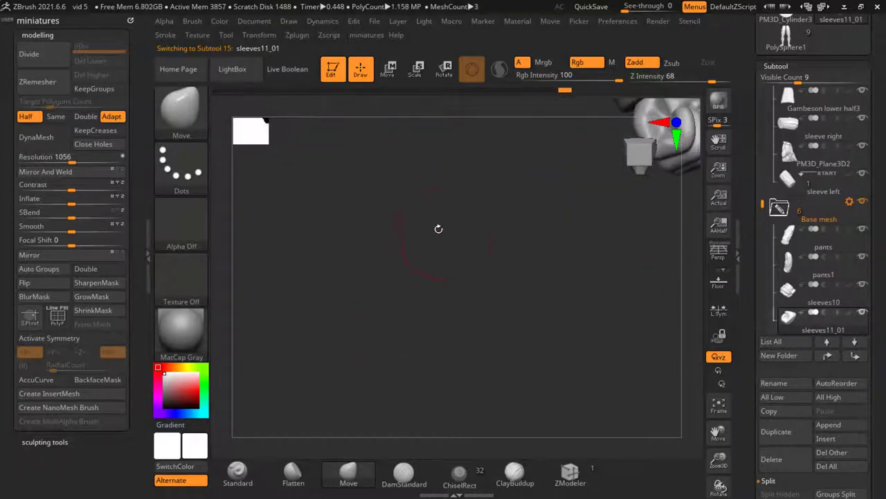
key("f")
Select the raised hand's subtool and reposition it around the axe handle with the transform gizmo
mouse_move(291, 251)
right_mouse_down()
mouse_move(430, 228)
mouse_move(327, 243)
mouse_move(340, 226)
mouse_move(353, 232)
mouse_move(401, 275)
mouse_move(397, 289)
mouse_move(260, 246)
mouse_move(336, 342)
mouse_move(390, 332)
mouse_move(457, 350)
mouse_move(381, 297)
mouse_move(391, 201)
mouse_move(477, 307)
mouse_move(392, 137)
right_mouse_up()
left_click(396, 224, "alt")
key("w")
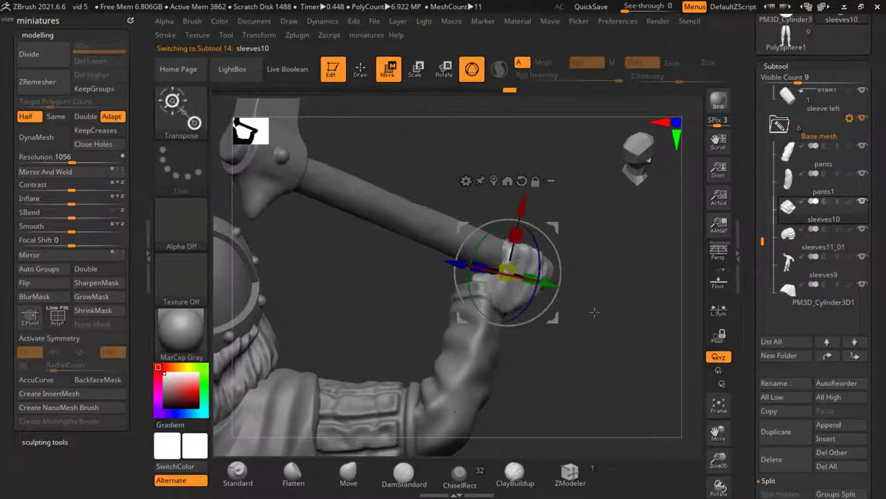
right_click_drag(594, 312, 428, 77)
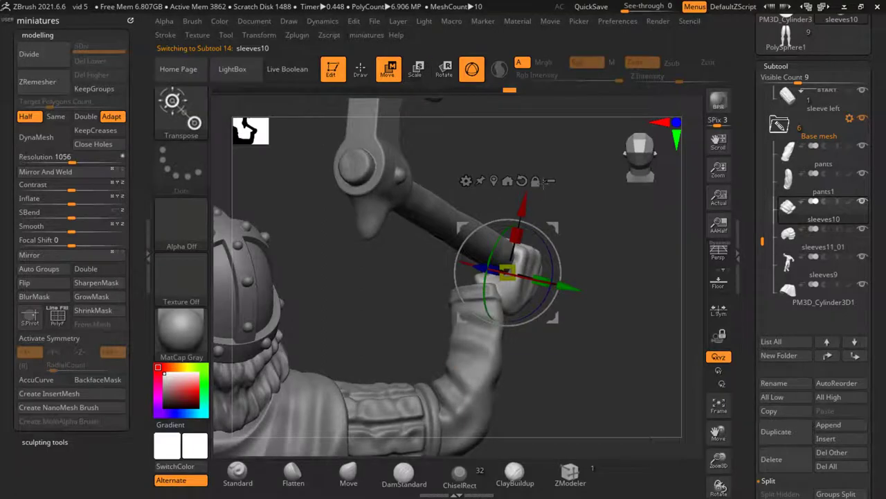
key("ctrl+shift")
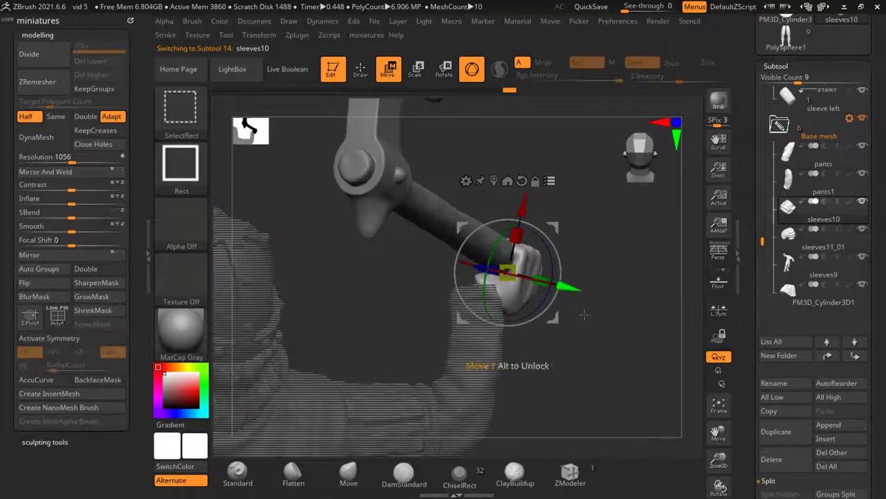
left_click_drag(584, 314, 527, 308)
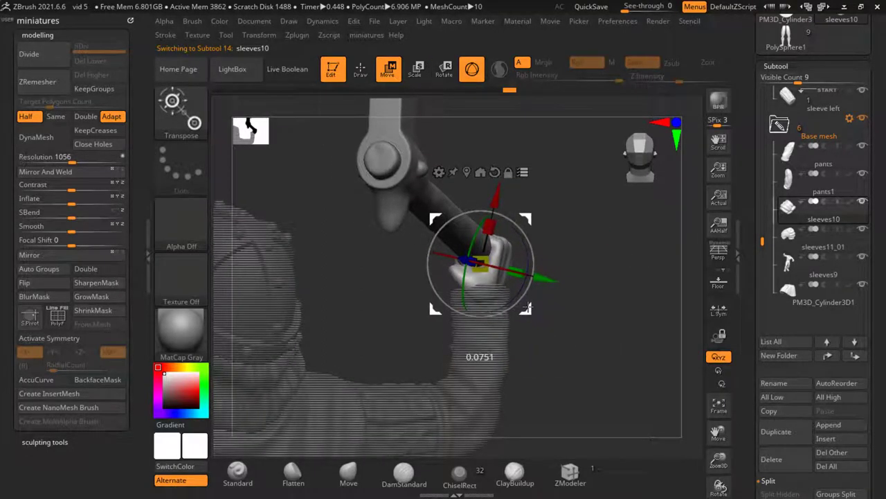
left_click(360, 69)
Reshape the raised hand's fingers and palm around the axe handle with the Move brush
mouse_move(485, 277)
right_mouse_down()
mouse_move(460, 290)
mouse_move(441, 284)
right_mouse_up()
left_click(406, 224, "ctrl+shift")
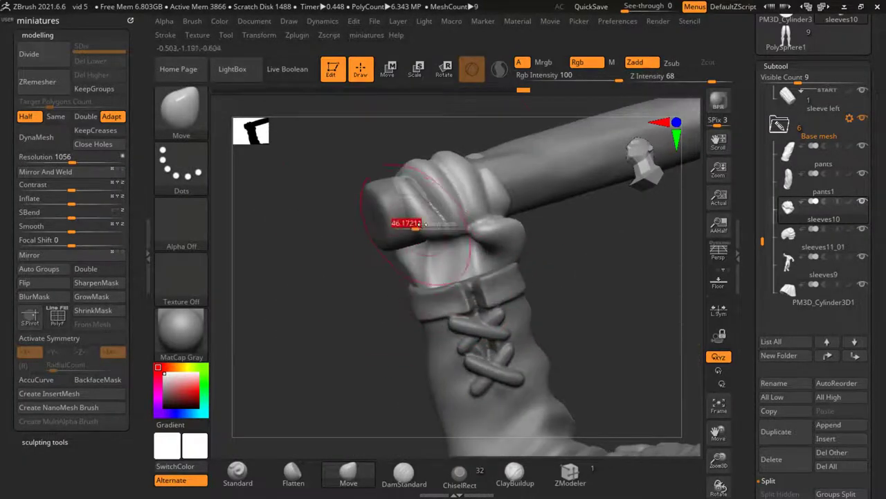
right_click_drag(487, 222, 513, 228)
left_click(506, 226, "ctrl+shift")
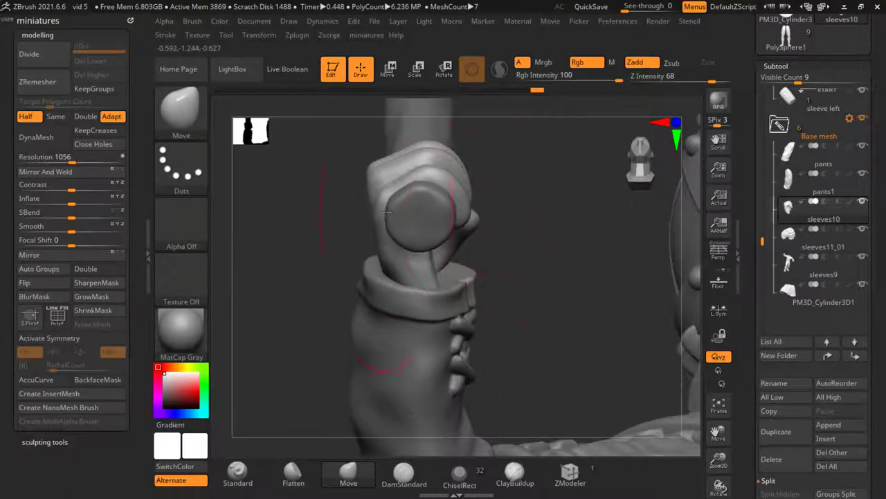
right_click_drag(385, 213, 364, 236)
mouse_move(526, 309)
right_mouse_down()
mouse_move(449, 273)
mouse_move(447, 259)
mouse_move(273, 245)
mouse_move(360, 253)
mouse_move(402, 246)
mouse_move(408, 221)
right_mouse_up()
key("s")
key("s")
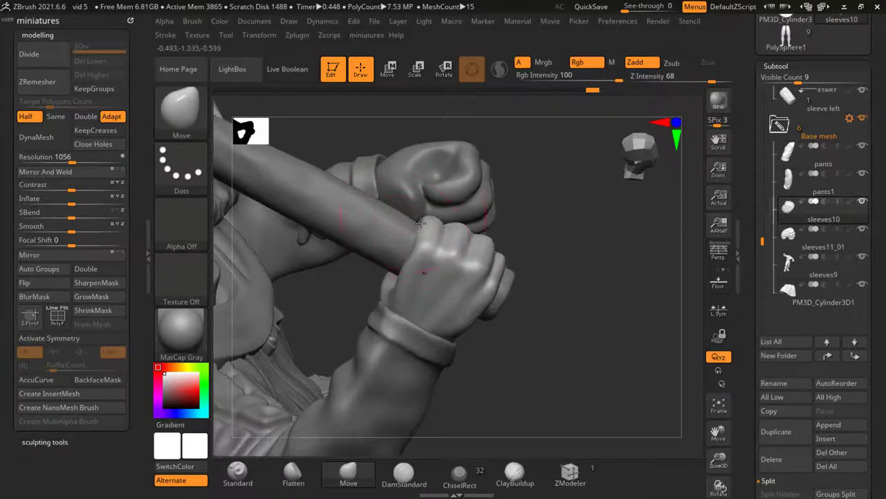
Merge all visible subtools into a single new tool and check the merged figure
mouse_move(468, 250)
right_mouse_down()
mouse_move(578, 246)
mouse_move(625, 289)
mouse_move(552, 330)
mouse_move(500, 312)
mouse_move(532, 304)
right_mouse_up()
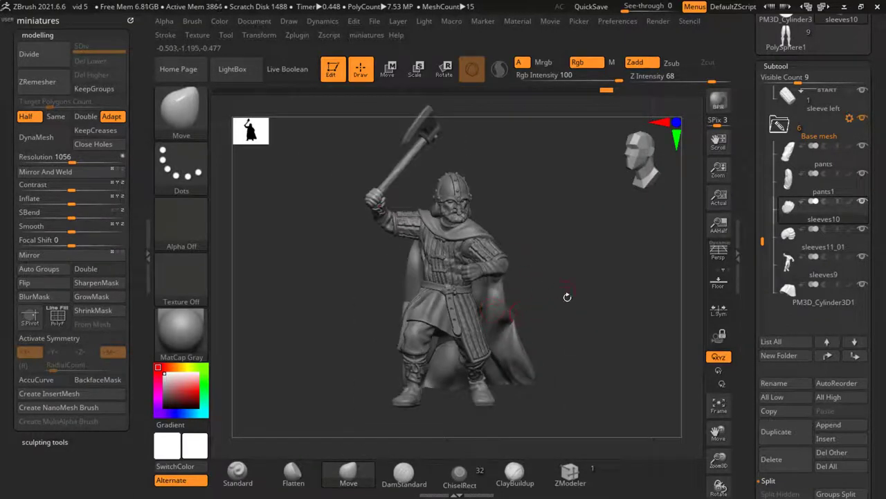
scroll(797, 346, "down", 5)
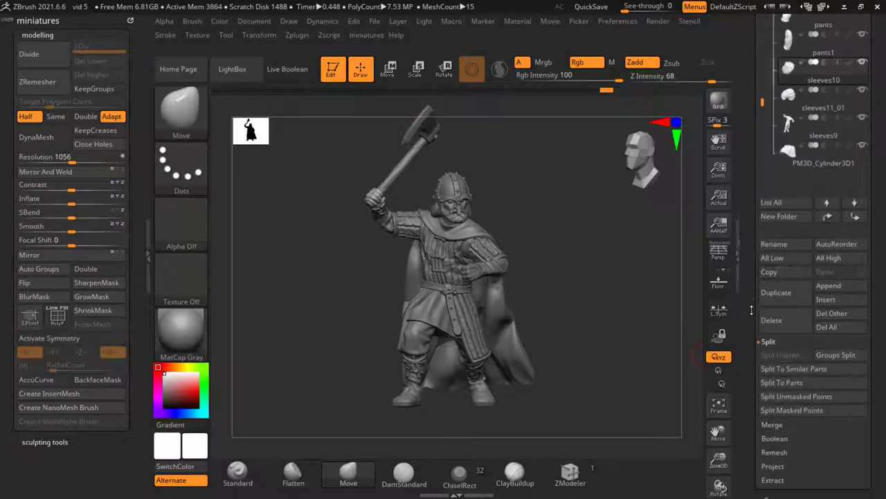
left_click(784, 359)
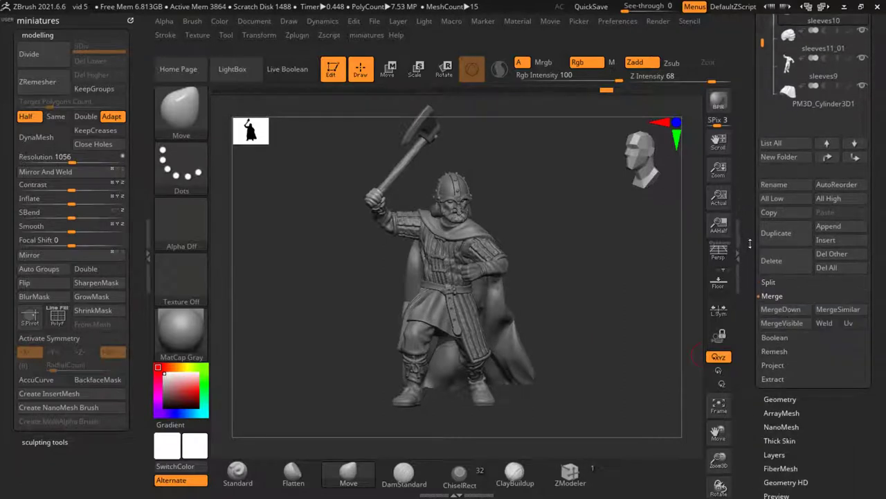
left_click_drag(657, 344, 516, 273)
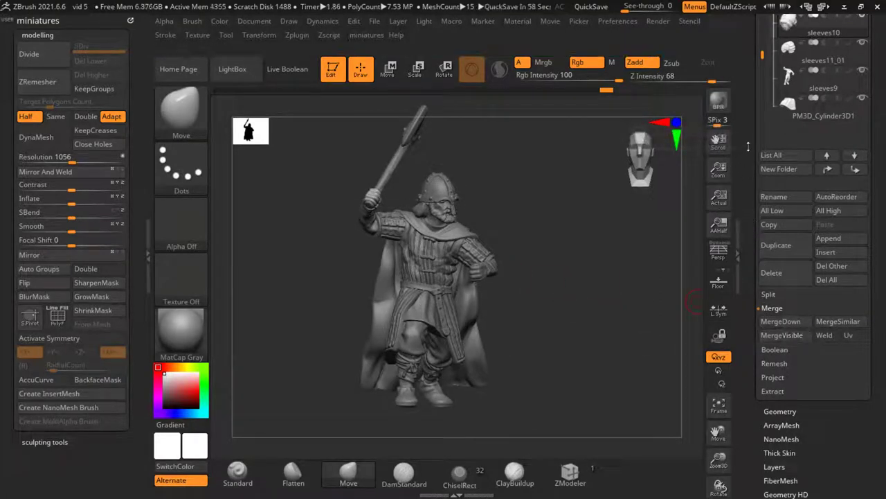
scroll(810, 160, "up", 10)
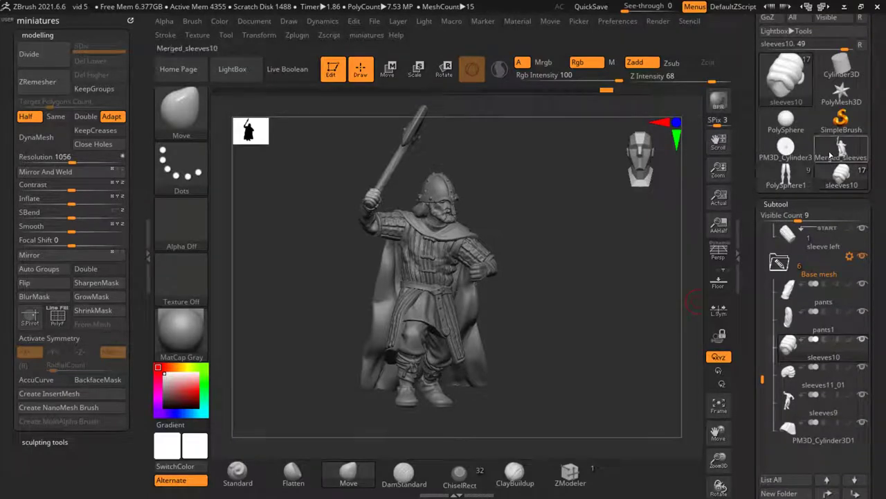
left_click(831, 155)
left_click_drag(550, 326, 743, 258)
Switch back to the sleeves10 tool and save it in the "Youtube Zbrush tools" folder under a name starting with "finished v"
left_click(826, 183)
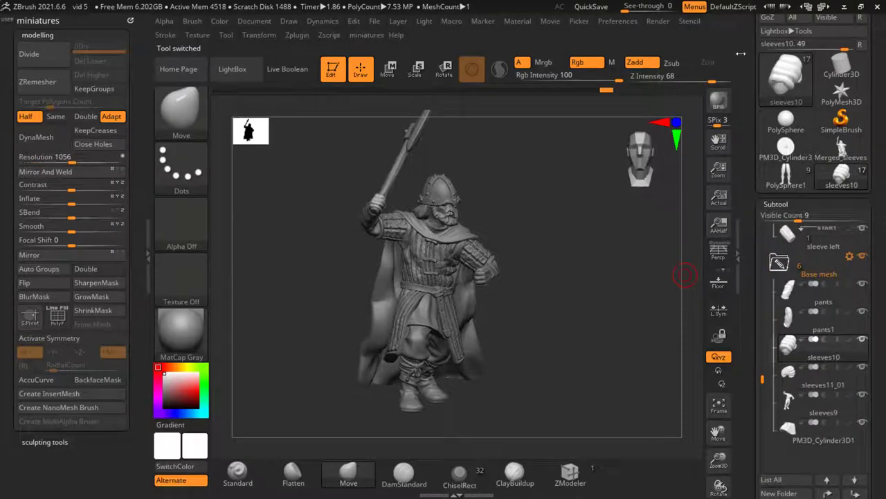
scroll(781, 62, "up", 3)
left_click(824, 43)
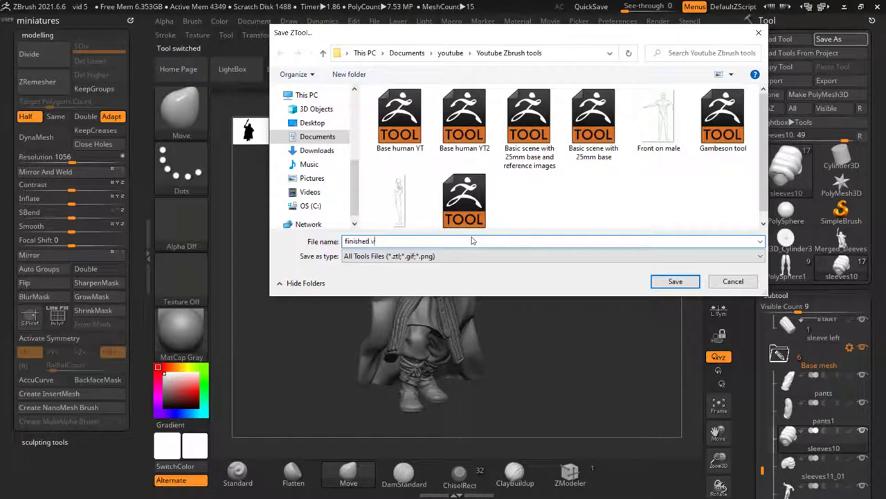
key("Return")
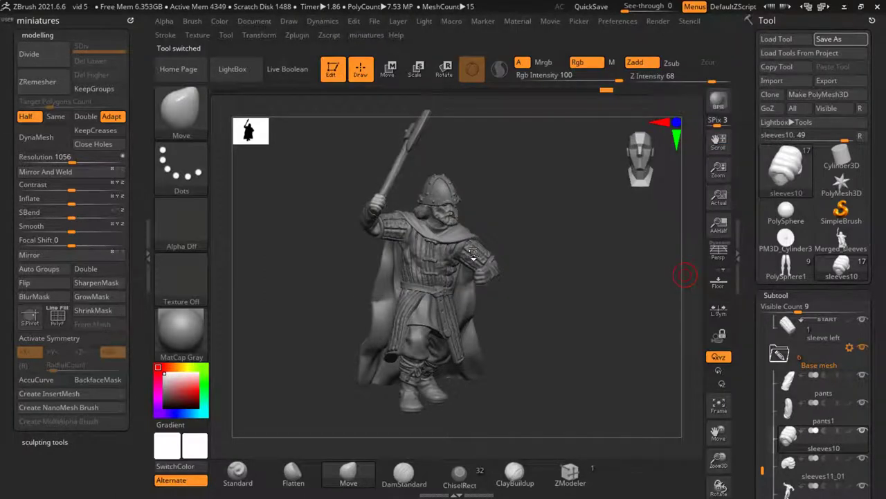
Switch to the Merged_sleeves10 tool and view the whole figure from the front and side
left_click(840, 239)
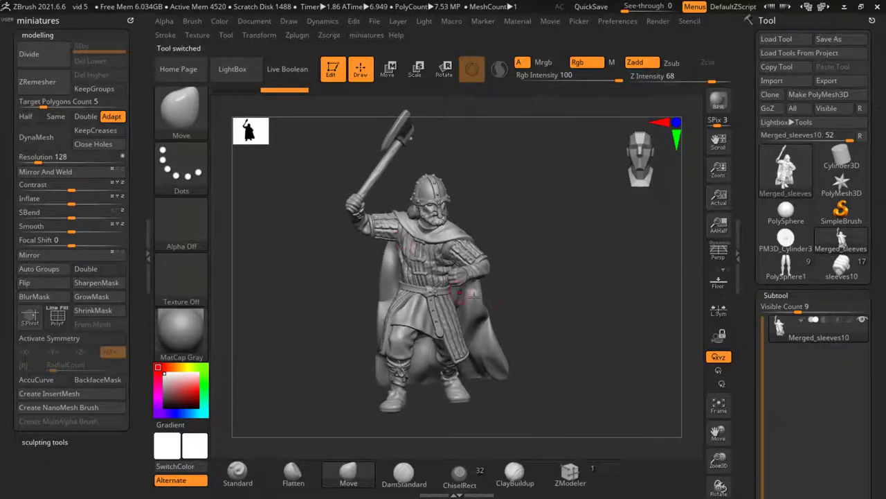
left_click_drag(523, 316, 555, 342)
left_click_drag(448, 363, 578, 333)
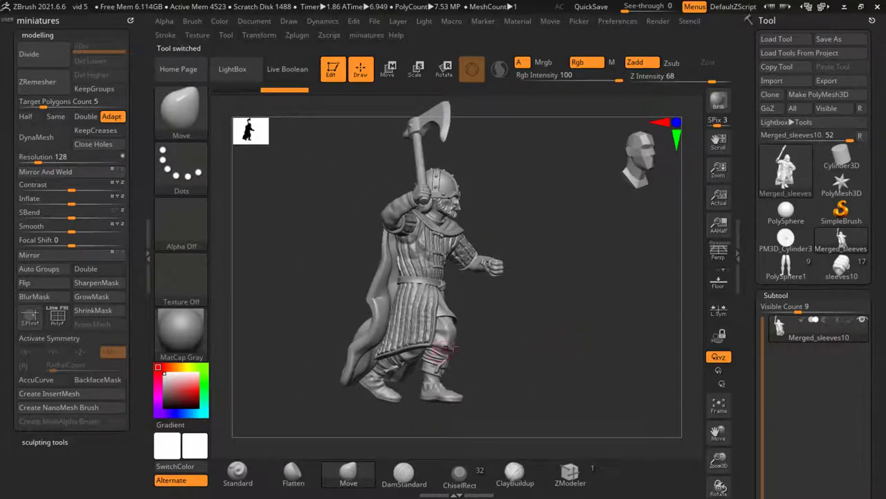
mouse_move(446, 348)
left_mouse_down()
mouse_move(538, 311)
mouse_move(536, 304)
left_mouse_up()
Insert a cylinder from the IMM Primitives brush at the front of the cloak, just above the upper tunic clasp
scroll(426, 229, "up", 4)
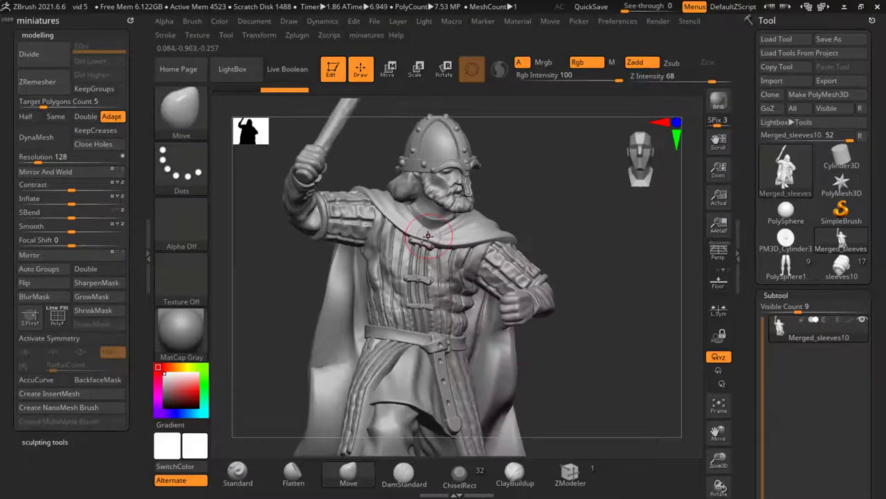
scroll(421, 240, "up", 3)
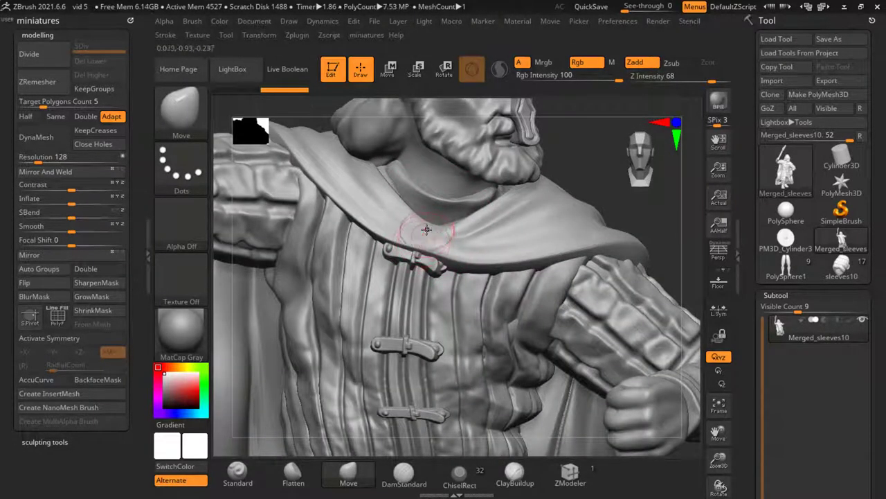
scroll(425, 240, "up", 4)
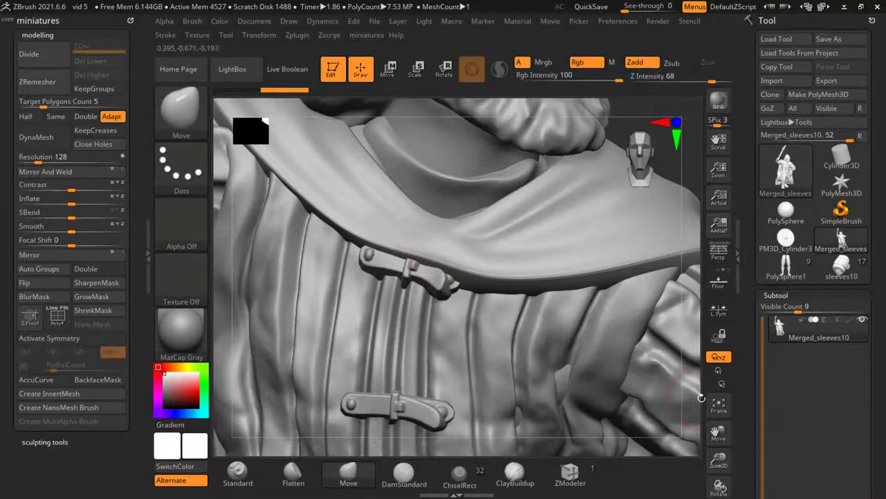
left_click(191, 123)
key("i")
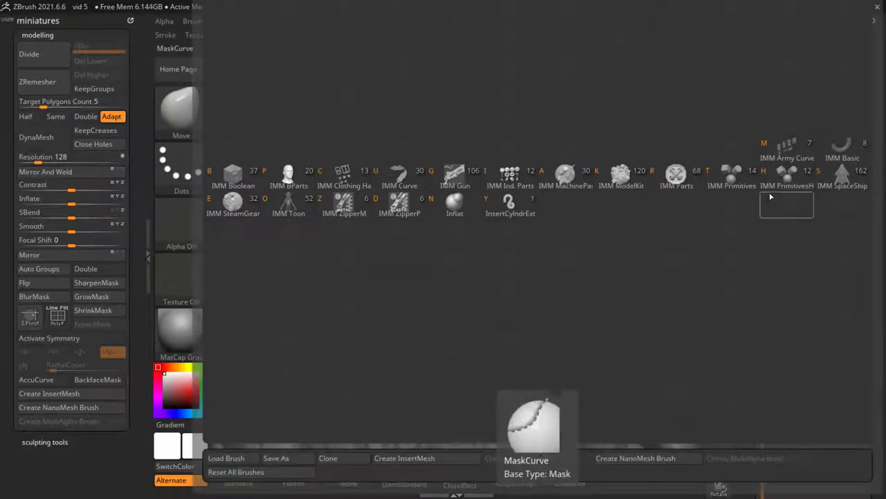
left_click(732, 174)
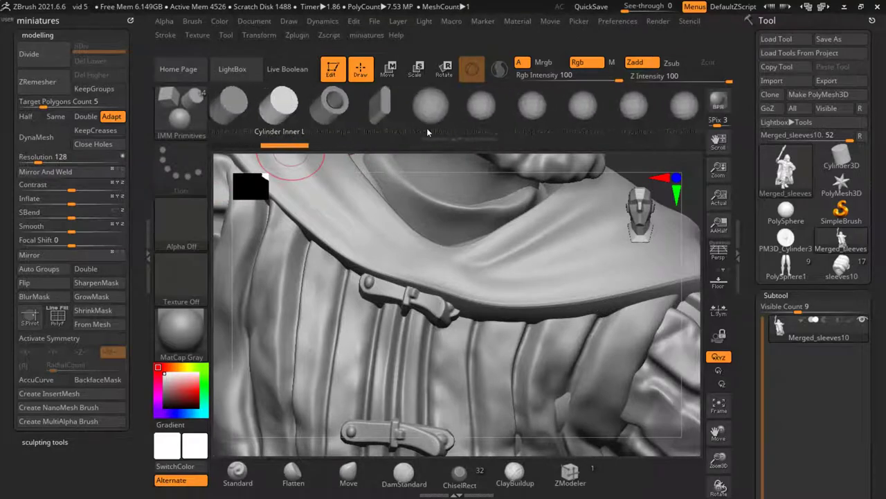
left_click_drag(424, 263, 468, 284)
Move and shrink the inserted cylinder to fit as a round brooch over the cloak's front edge, and clear the mask on the figure
key("w")
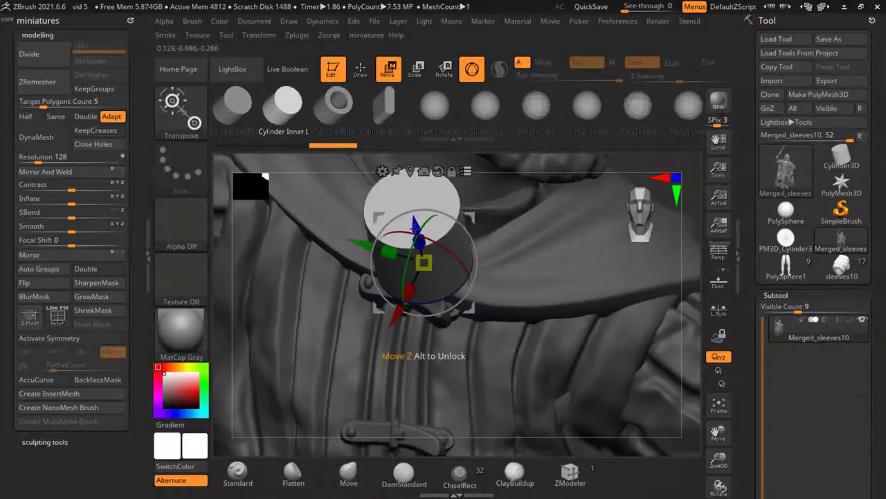
left_click_drag(416, 225, 442, 273)
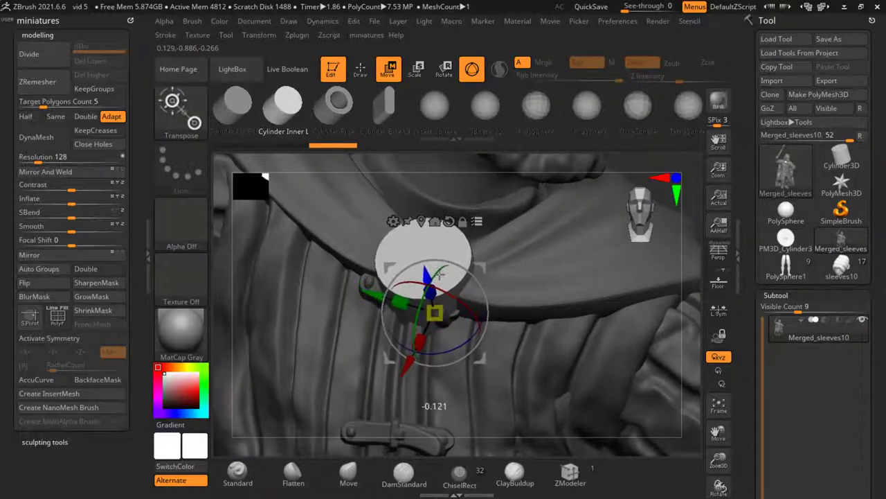
left_click_drag(435, 313, 438, 308)
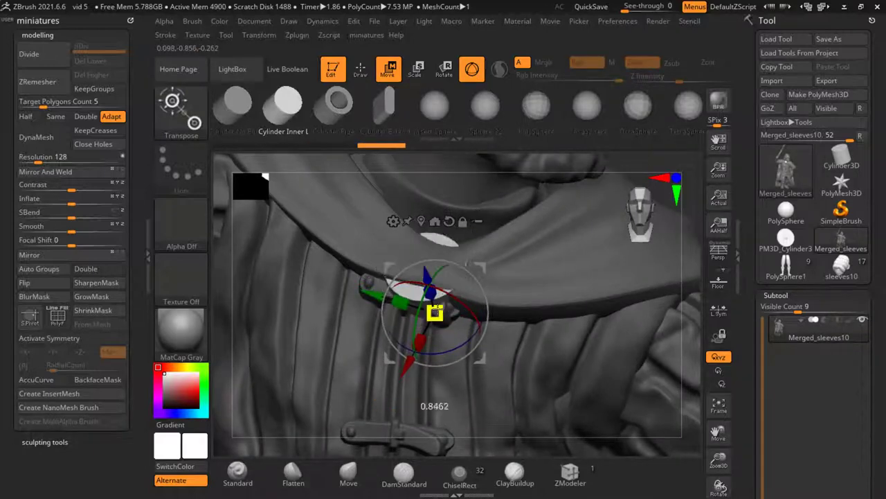
left_click_drag(427, 278, 427, 265)
left_click(360, 68)
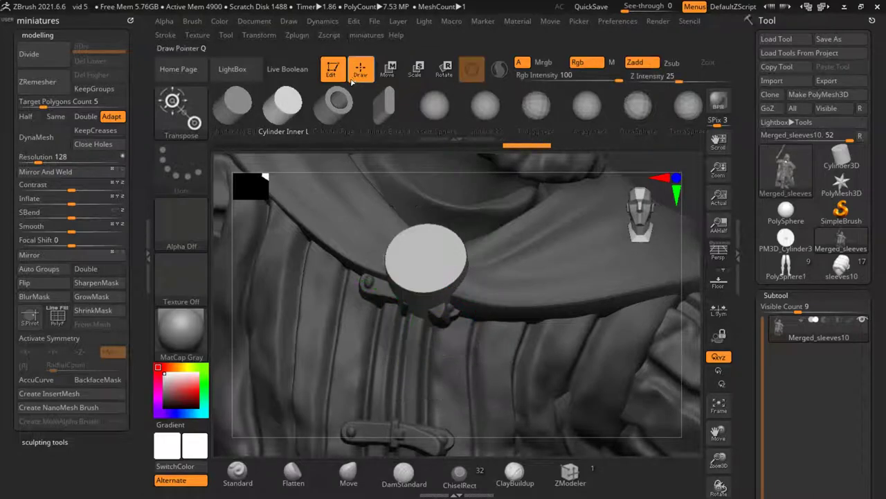
right_click_drag(443, 236, 469, 253, "ctrl")
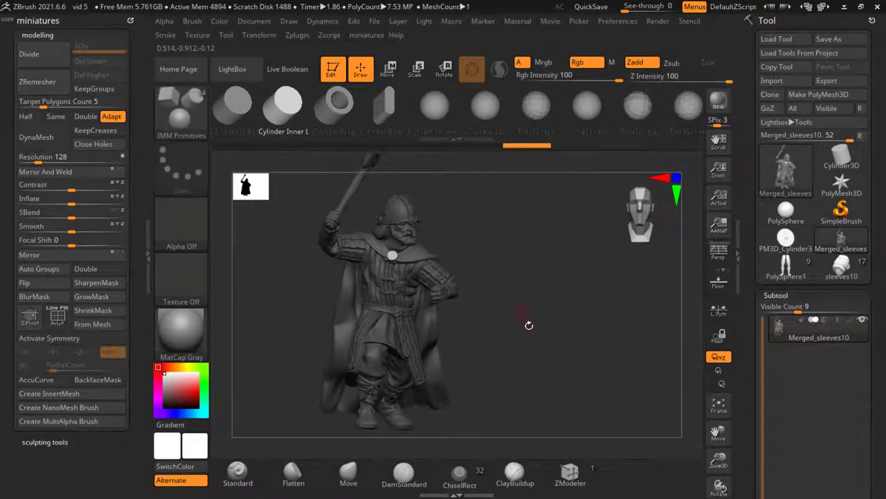
left_click_drag(505, 337, 509, 342)
right_click_drag(392, 263, 392, 241, "ctrl")
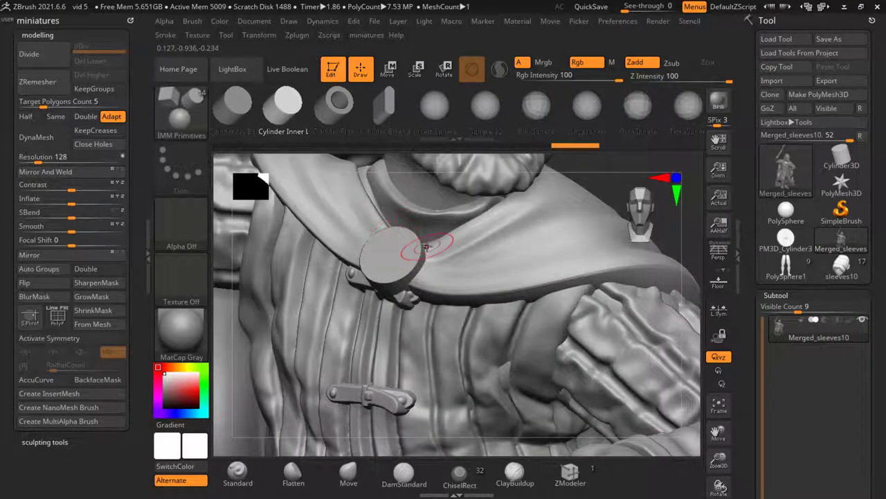
Isolate the cylinder, adjust it so it sits close to the cloak as a flat brooch, and show the whole figure again
key("ctrl+shift")
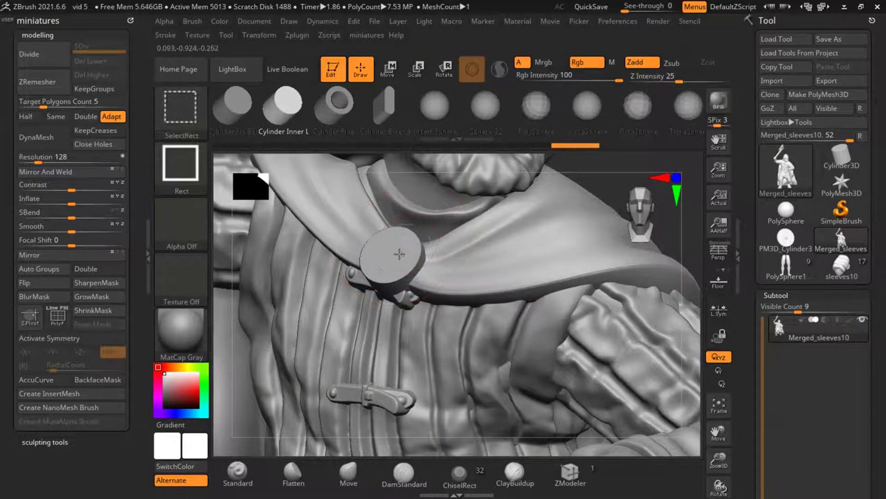
left_click(385, 104)
key("w")
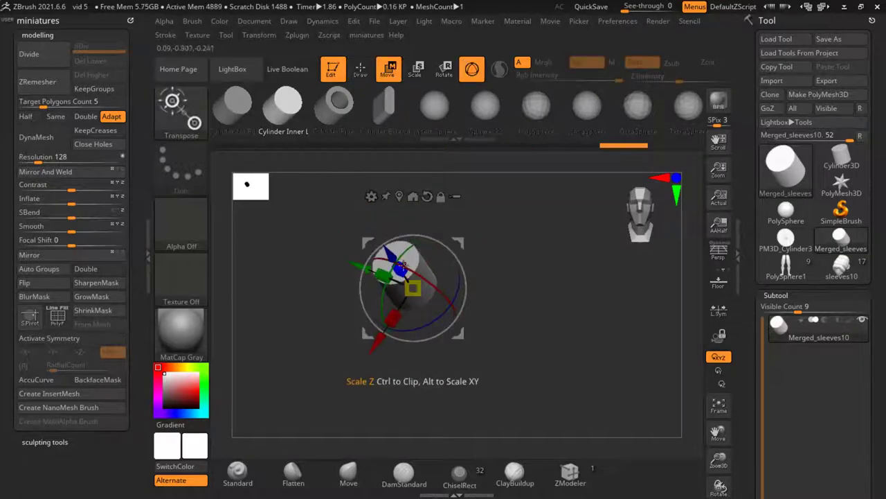
key("ctrl+shift")
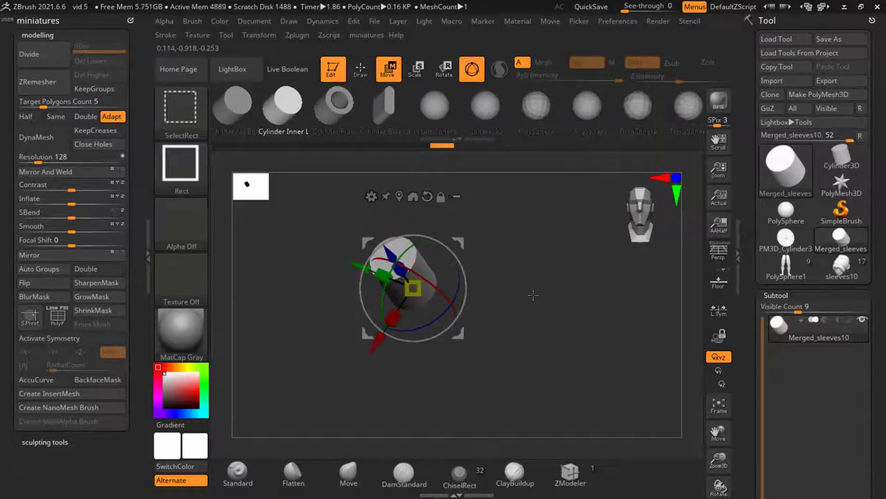
left_click(498, 288, "ctrl+shift")
key("q")
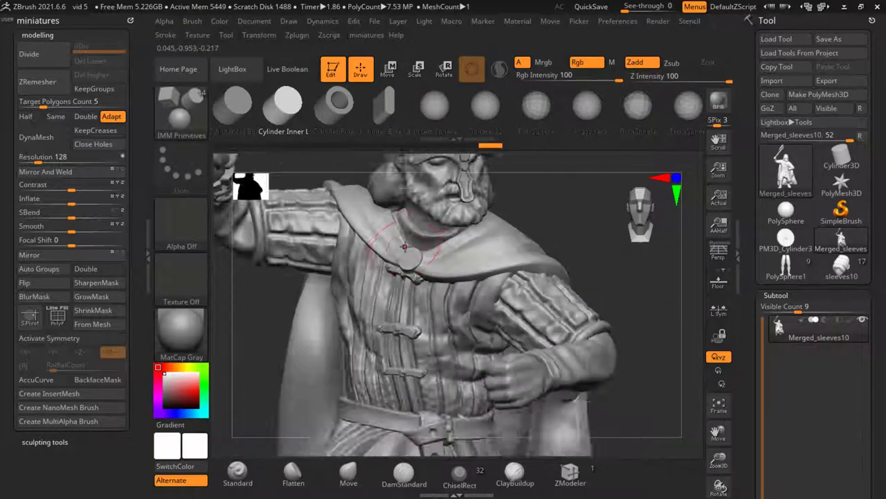
DynaMesh the merged figure at resolution 1256 and inspect the fused brooch, collar and beard
key("f")
left_click_drag(455, 267, 488, 309)
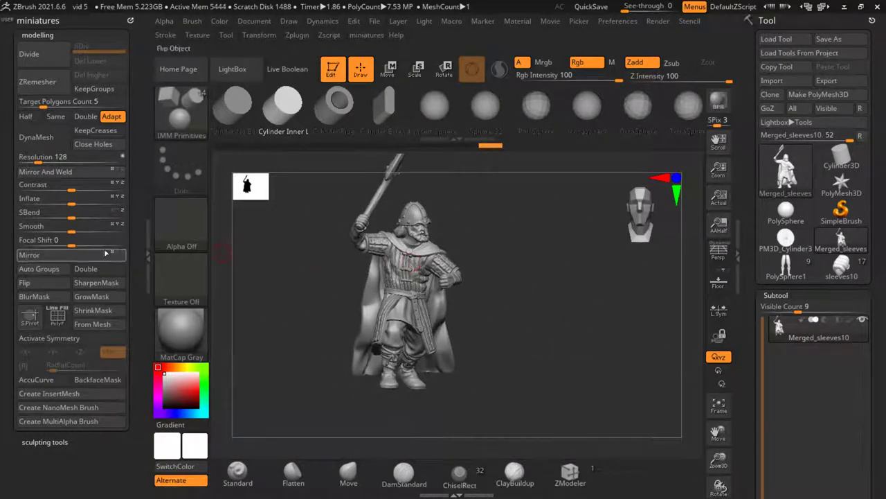
left_click(71, 161)
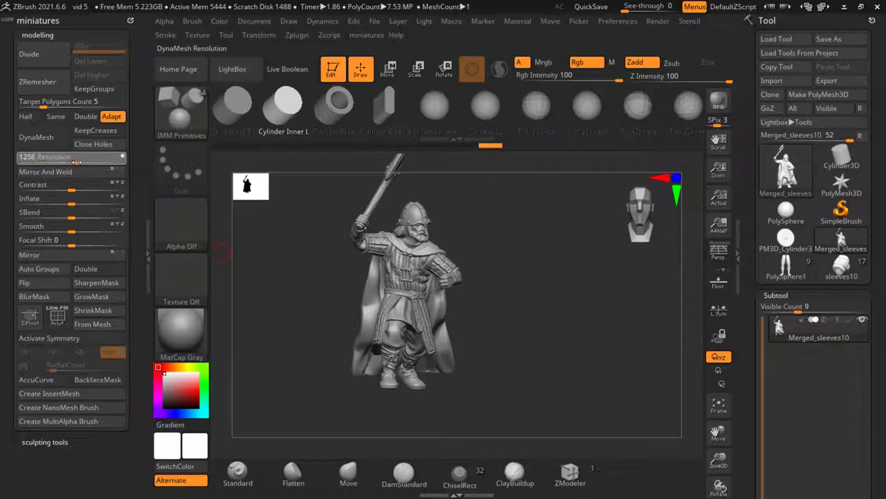
left_click(50, 138)
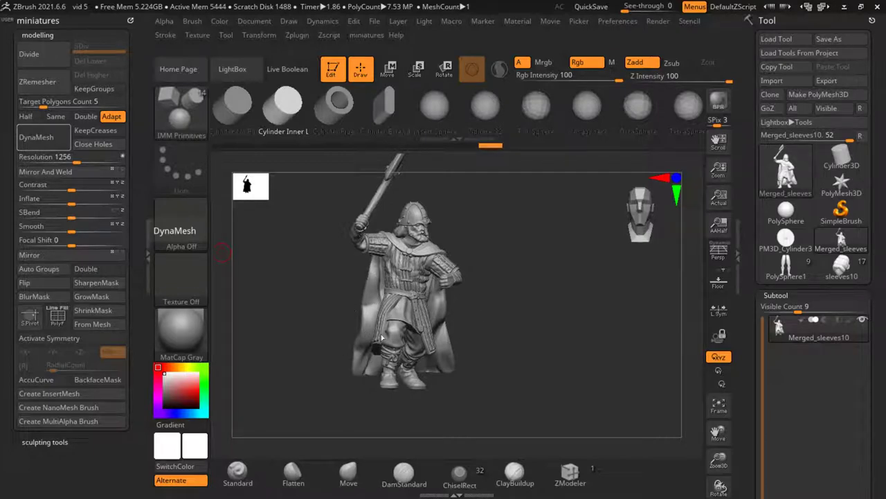
key("alt+d")
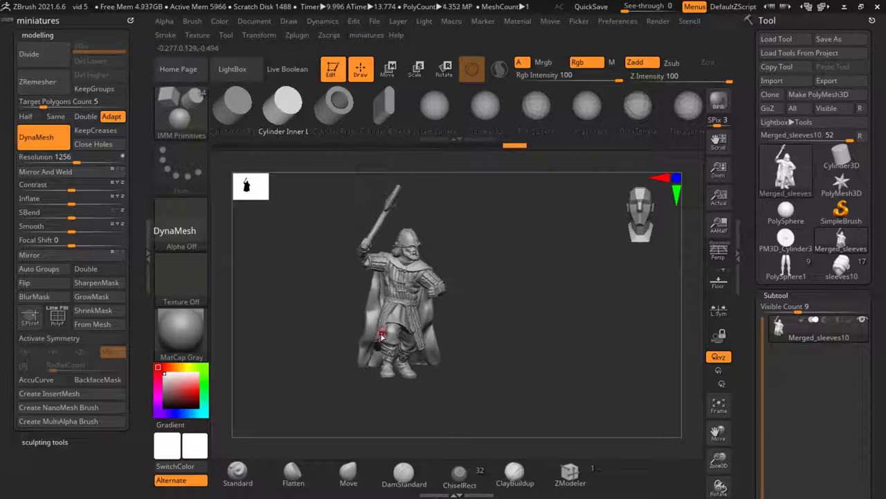
mouse_move(329, 256)
right_mouse_down("ctrl")
mouse_move(253, 249)
mouse_move(396, 317)
right_mouse_up("ctrl")
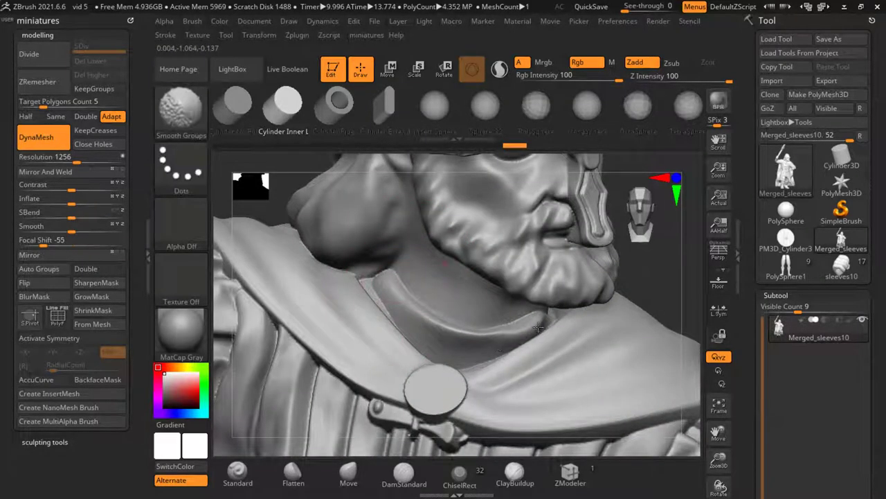
right_click_drag(538, 327, 326, 285, "ctrl")
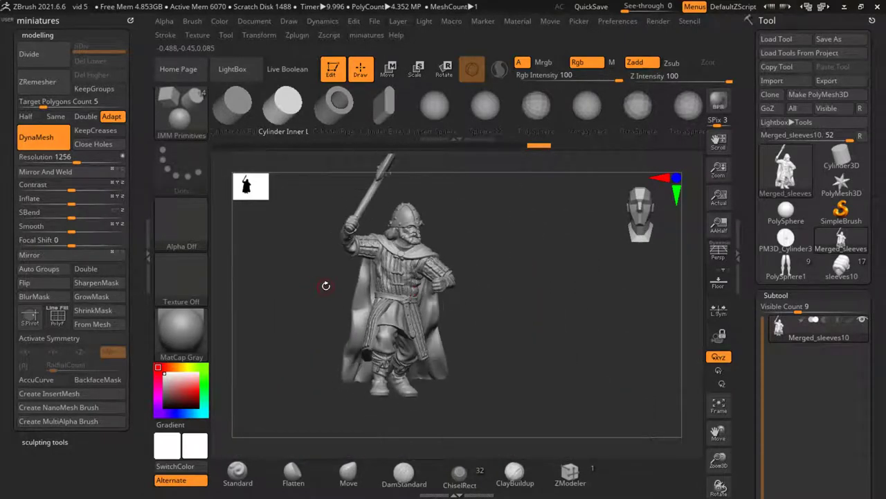
Rotate the whole figure with the transform gizmo so that it leans backwards
left_click(390, 68)
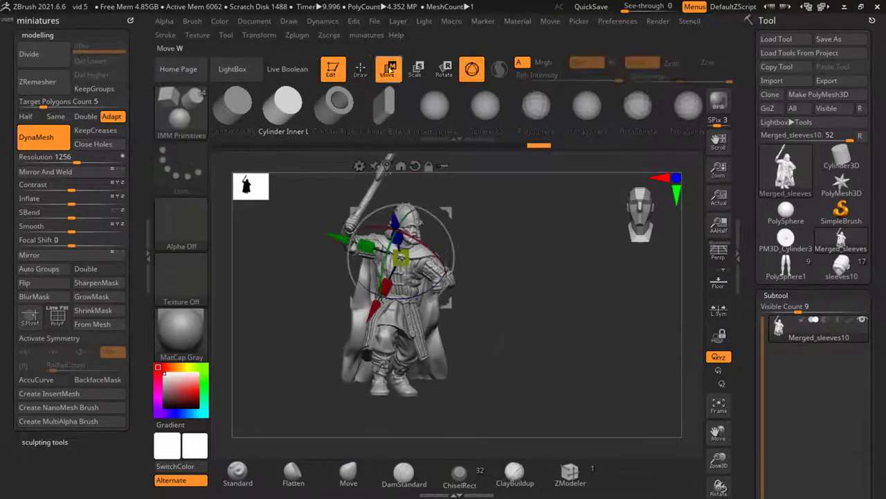
left_click_drag(526, 284, 441, 287)
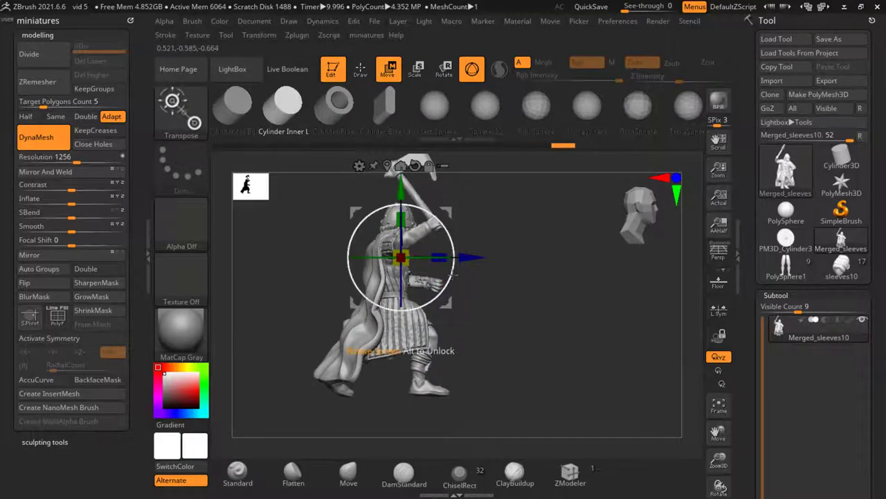
left_click_drag(452, 273, 459, 245)
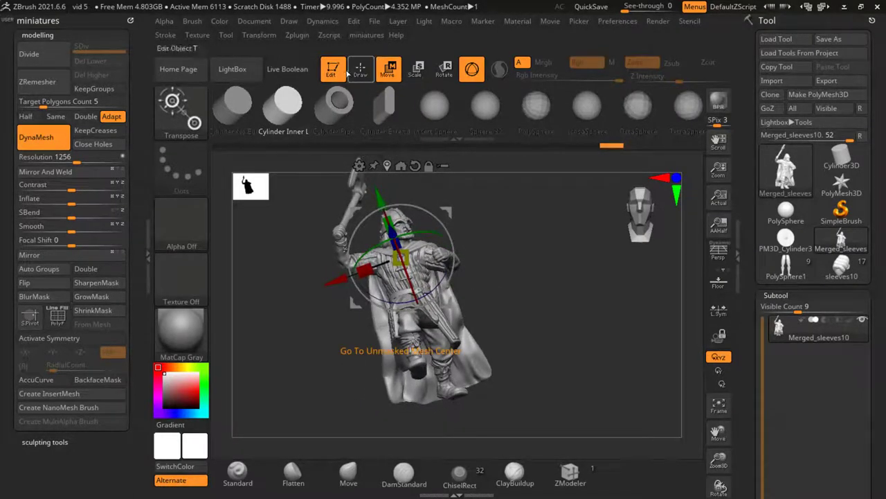
left_click_drag(388, 166, 415, 156)
key("q")
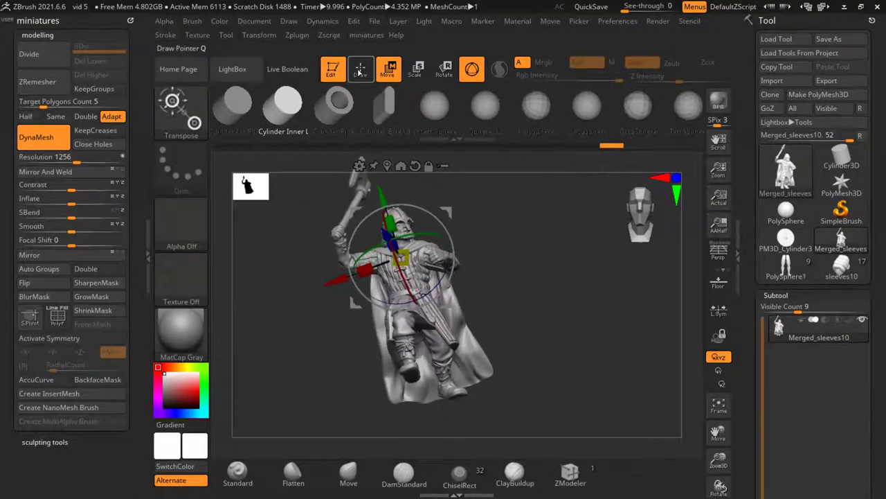
Try resetting the mesh orientation of the tilted figure, undo the reset and return to sculpting
left_click(382, 72)
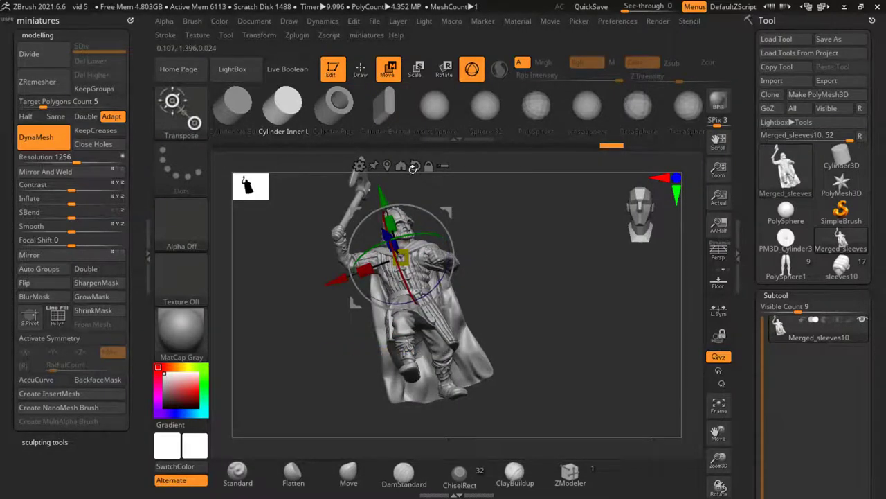
left_click(414, 166)
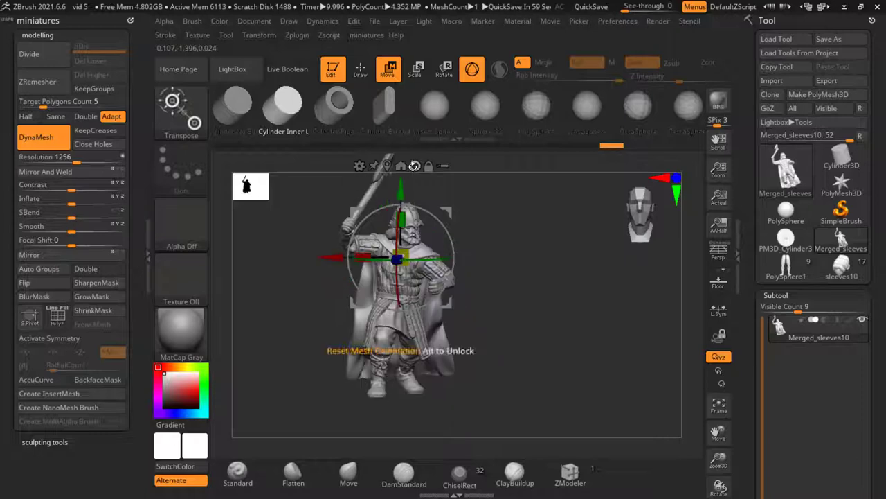
key("ctrl+z")
left_click(360, 69)
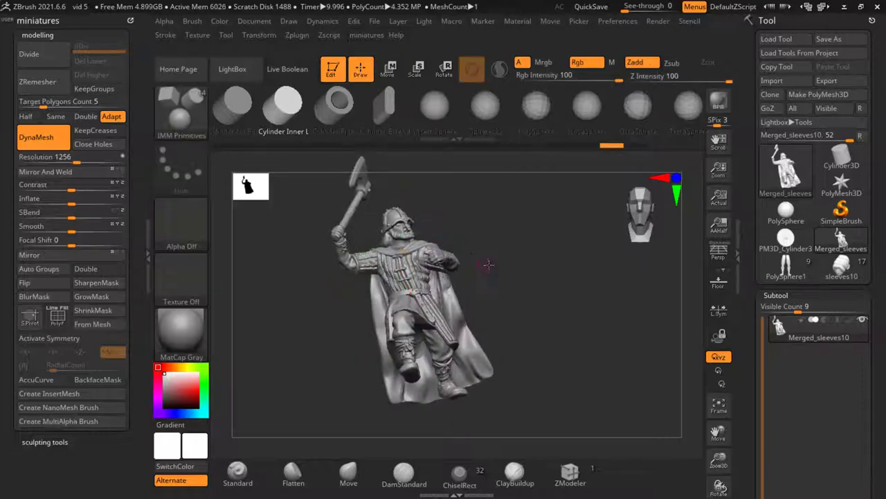
Pull the underside of the helmet's nose guard down to the mouth using the Move brush with backface masking enabled
mouse_move(404, 234)
right_mouse_down()
mouse_move(485, 199)
mouse_move(478, 208)
right_mouse_up()
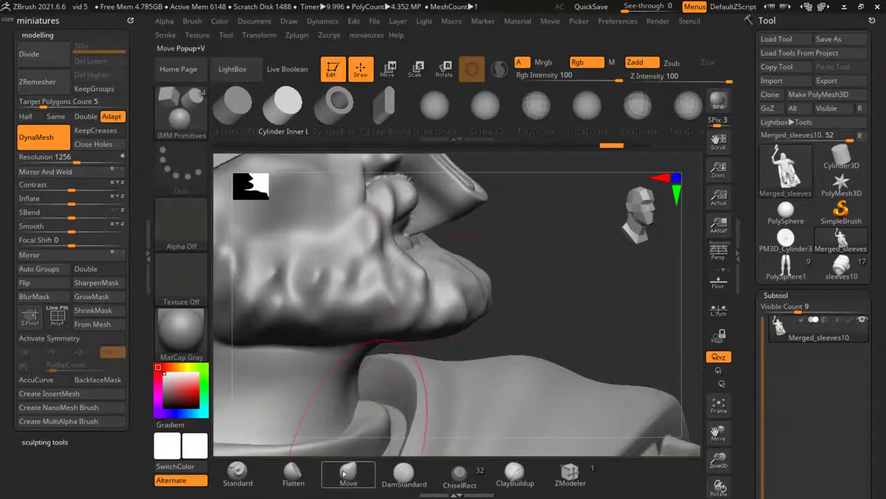
left_click(347, 473)
key("alt+b")
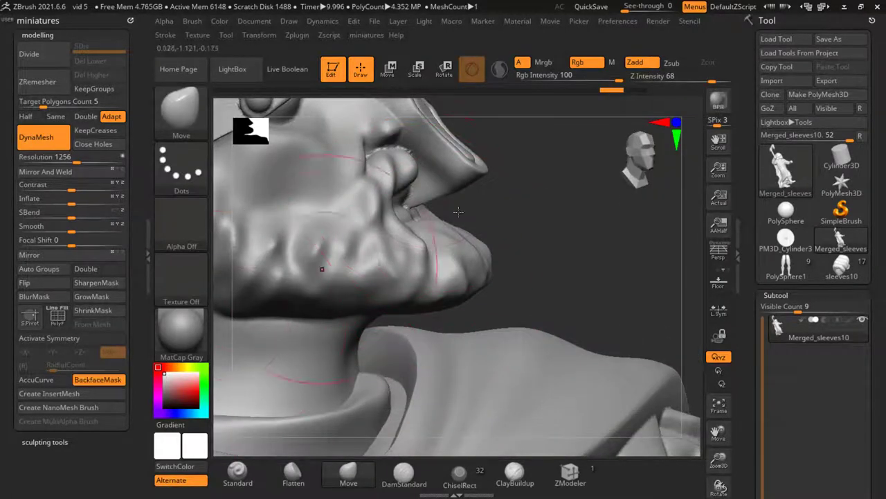
left_click_drag(428, 204, 419, 222)
right_click_drag(320, 364, 466, 269)
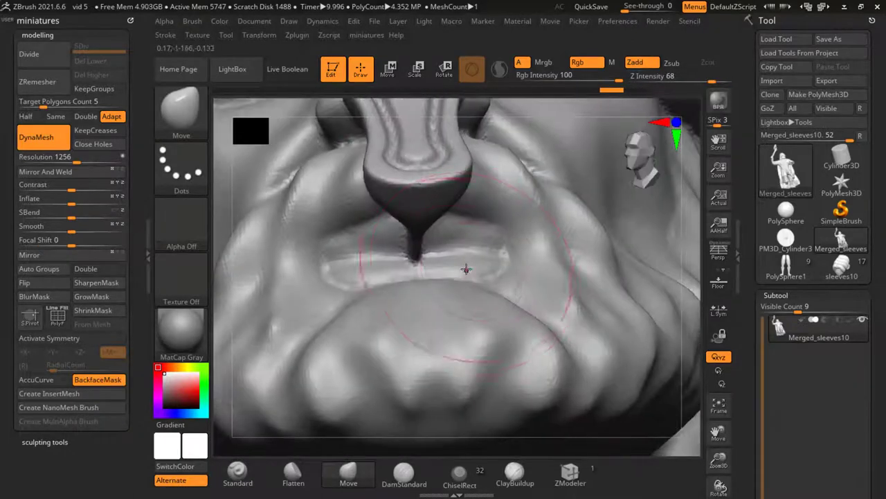
mouse_move(426, 245)
left_mouse_down()
mouse_move(414, 266)
mouse_move(420, 293)
mouse_move(419, 273)
left_mouse_up()
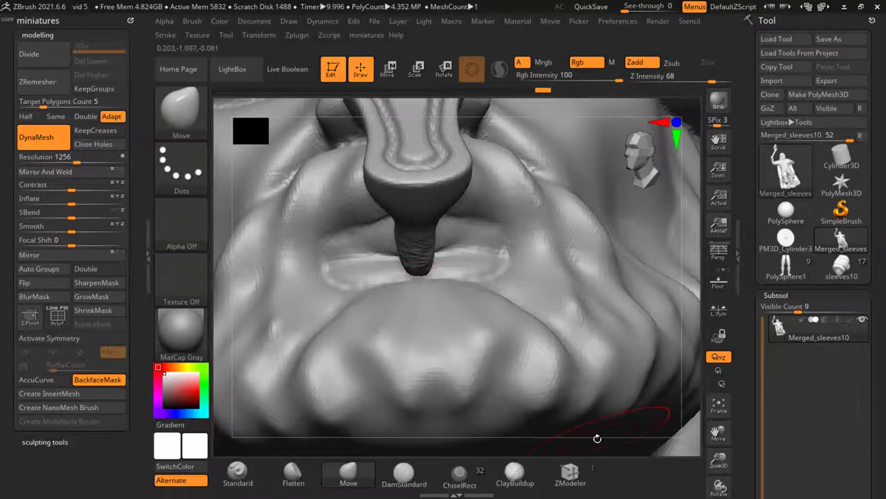
Smooth the stretched area beneath the nose guard and remesh the figure with DynaMesh at resolution 1256
right_click_drag(597, 438, 637, 411)
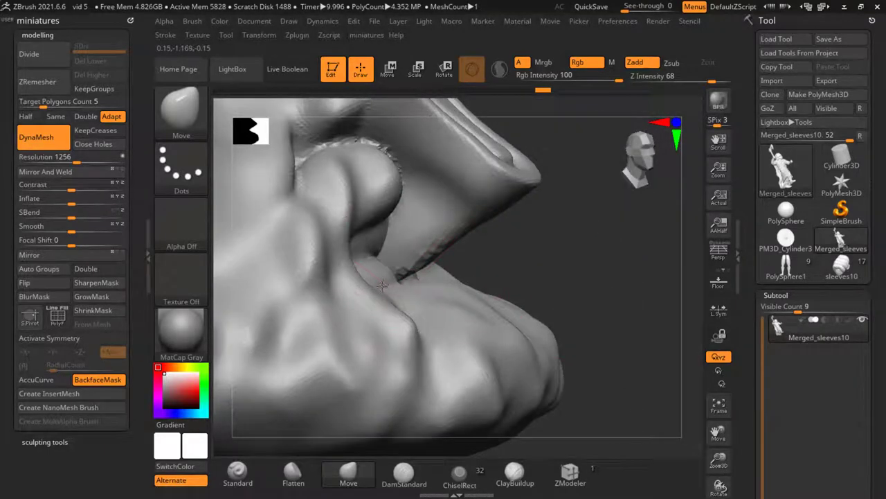
key("ctrl")
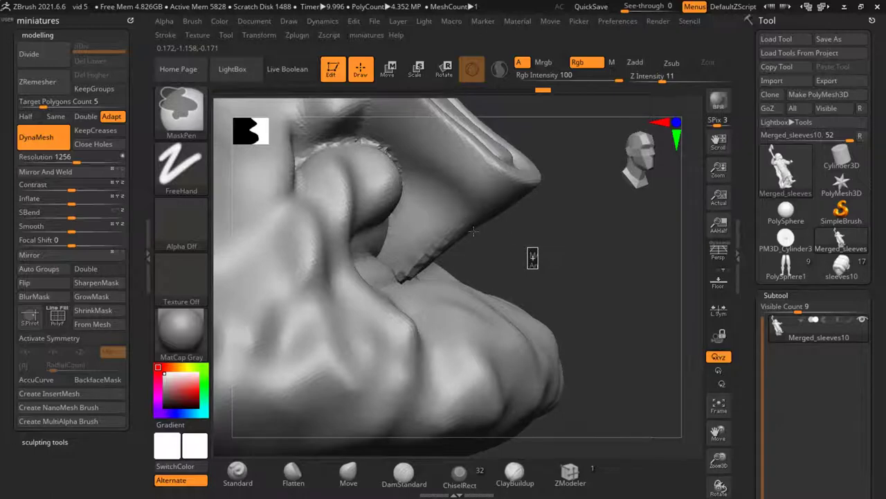
key("shift")
left_click_drag(473, 231, 424, 253, "shift")
mouse_move(424, 253)
right_mouse_down()
mouse_move(479, 259)
mouse_move(424, 272)
mouse_move(270, 237)
right_mouse_up()
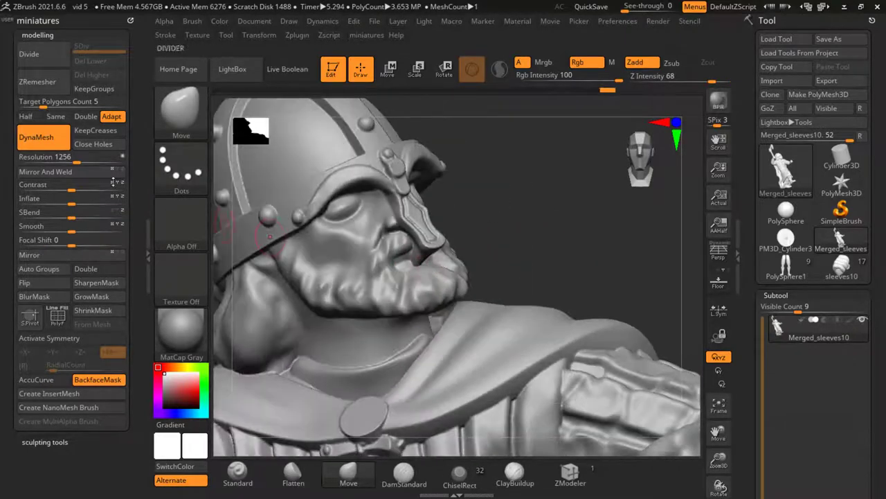
Set the Smooth brush as the sculpting smoothing brush, then briefly display the polyframe and hide it again
left_click(194, 128)
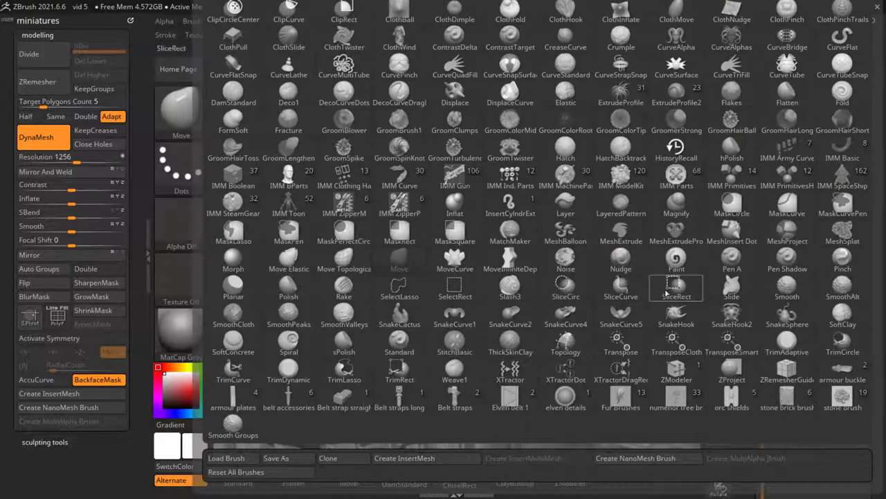
left_click(782, 288)
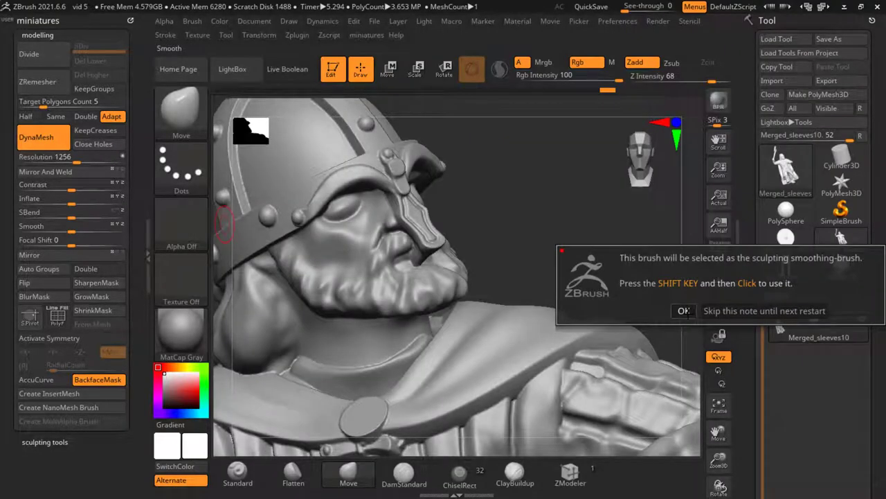
left_click(683, 310)
key("space")
left_click(532, 363)
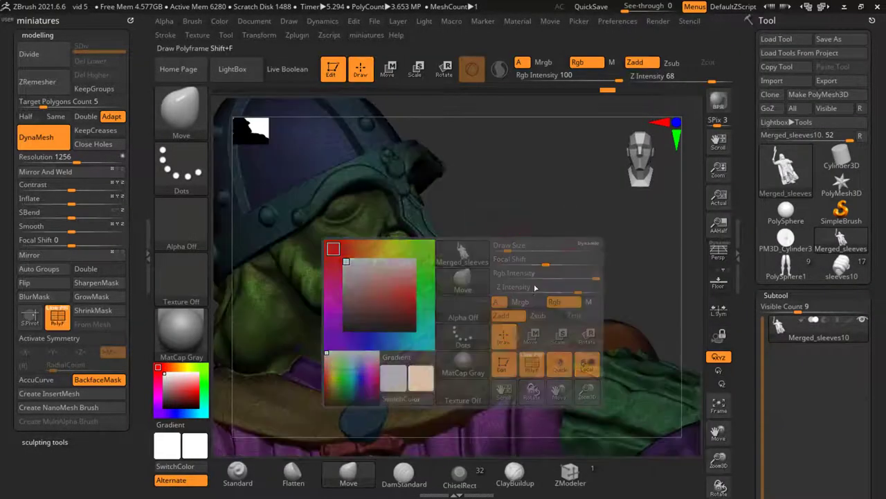
key("space")
left_click(608, 323)
Fill the undercut in the cloak folds beneath the bent arm using the Move brush with backface masking enabled
mouse_move(600, 334)
left_mouse_down()
mouse_move(570, 241)
mouse_move(527, 280)
left_mouse_up()
left_click_drag(504, 319, 482, 315)
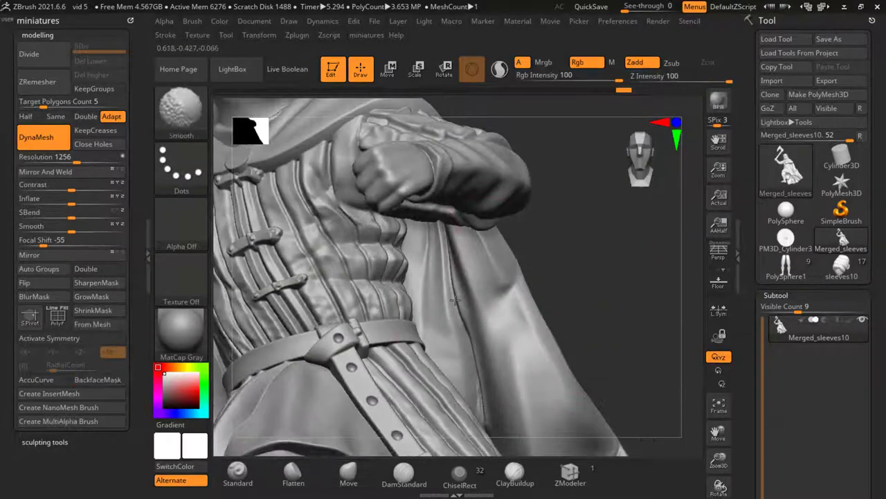
key("b")
key("m")
key("v")
left_click_drag(483, 351, 457, 251)
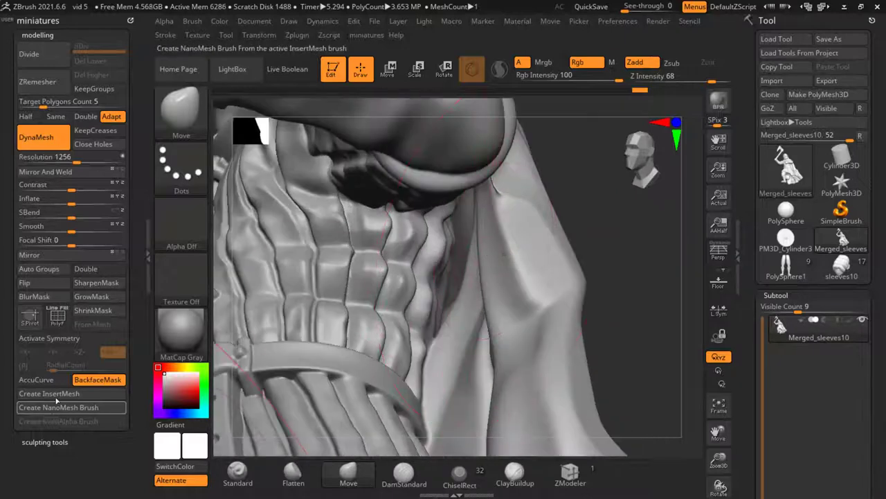
key("s")
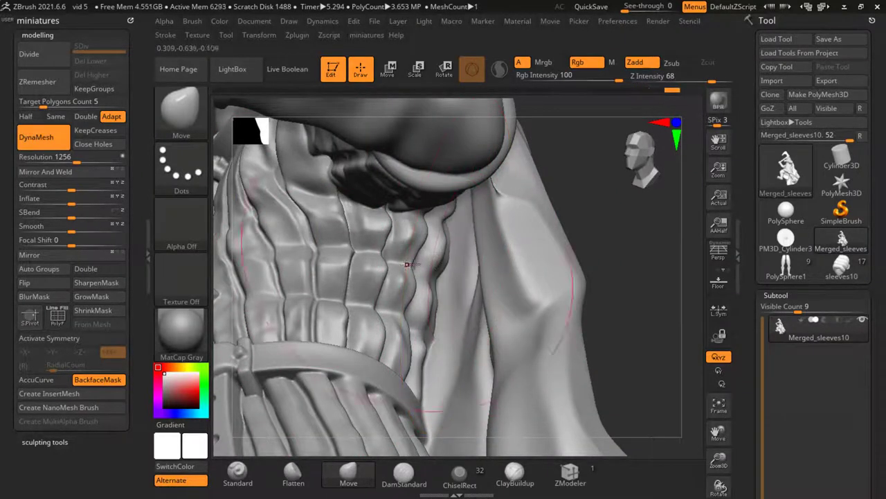
right_click_drag(431, 266, 499, 236)
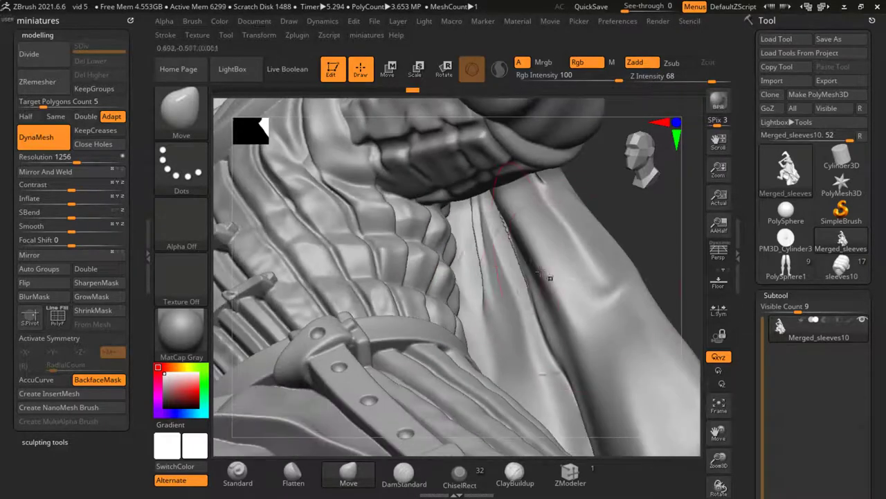
key("s")
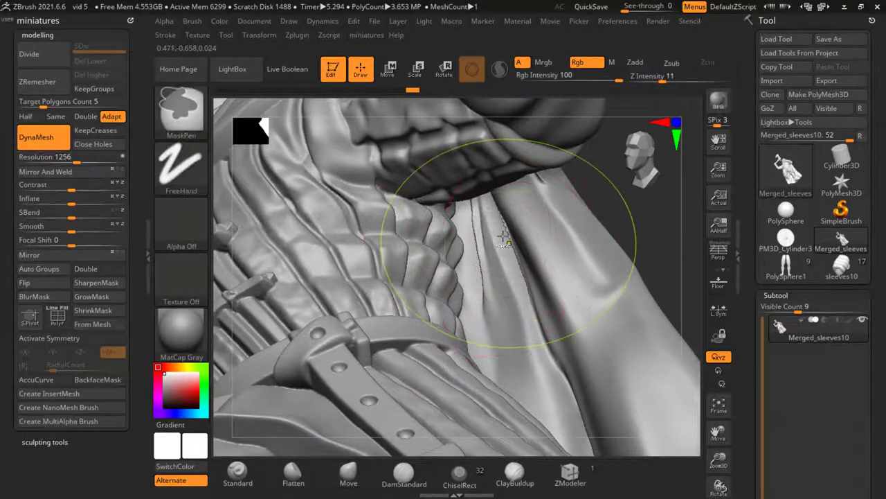
Remesh the figure with DynaMesh at resolution 1256 and smooth the cloak folds beneath the bent arm
left_click_drag(475, 208, 501, 245, "shift")
right_click_drag(495, 255, 586, 214, "ctrl")
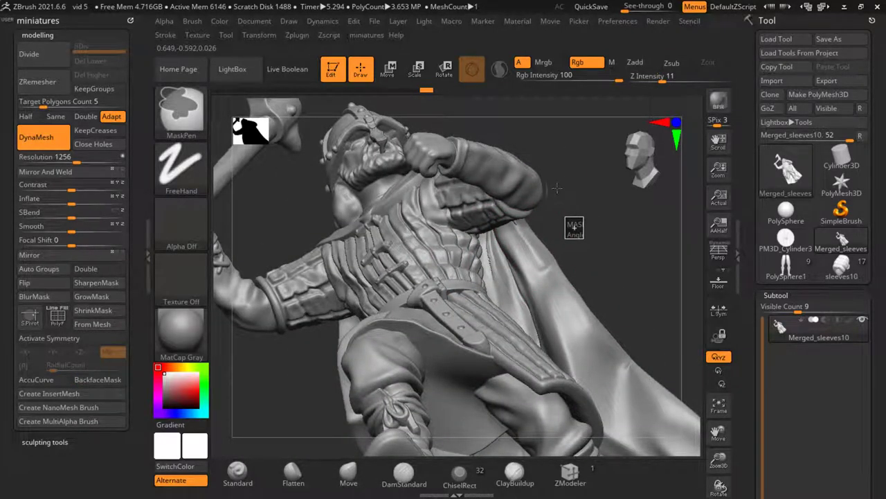
right_click_drag(557, 201, 471, 298, "ctrl")
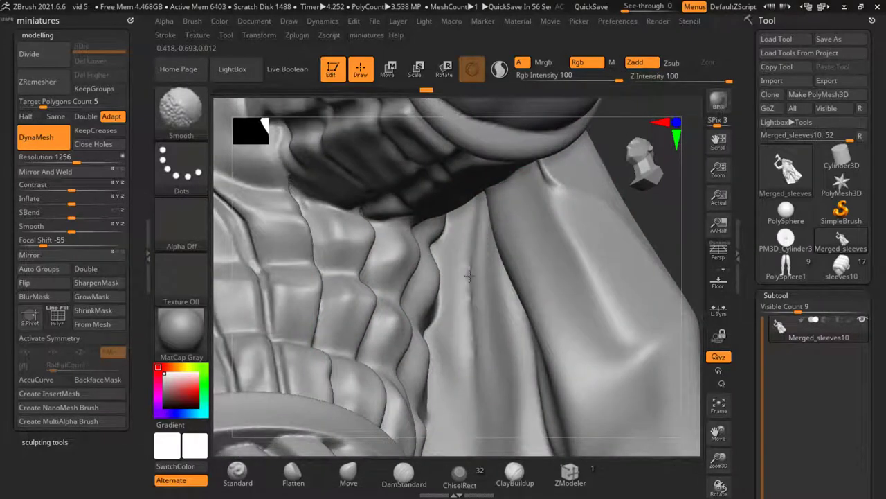
Pull the remaining cloak crease under the bent arm's sleeve outward with the Move brush and update the DynaMesh
mouse_move(463, 328)
right_mouse_down()
mouse_move(556, 262)
mouse_move(558, 187)
mouse_move(648, 204)
right_mouse_up()
right_click_drag(551, 160, 451, 249)
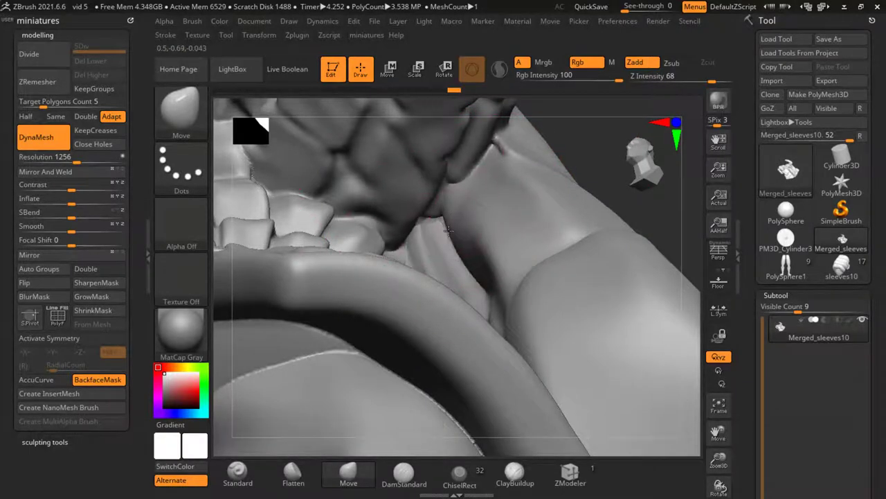
right_click_drag(448, 230, 592, 184)
key("ctrl")
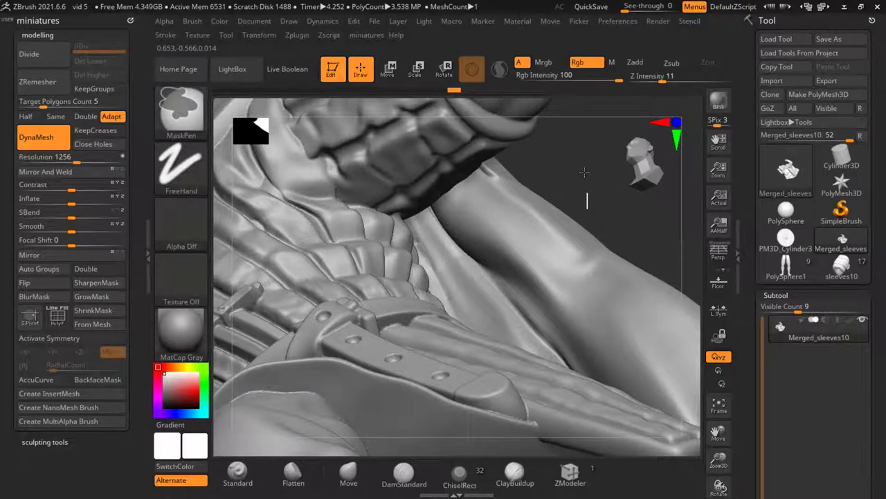
mouse_move(584, 172)
right_mouse_down("shift")
mouse_move(455, 229)
mouse_move(525, 166)
mouse_move(485, 191)
right_mouse_up("shift")
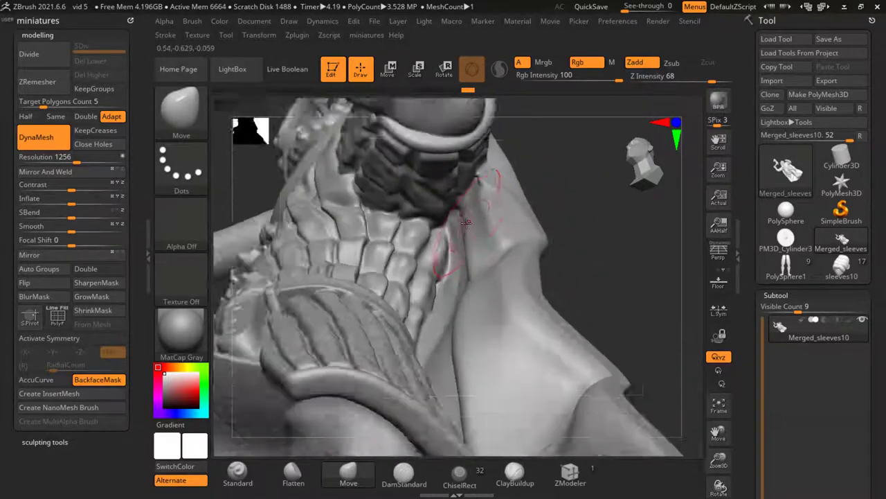
Pull the cloak surface on the raised arm's side toward the torso with the Move brush to fill the gap
key("f")
right_click_drag(538, 184, 435, 267)
key("f")
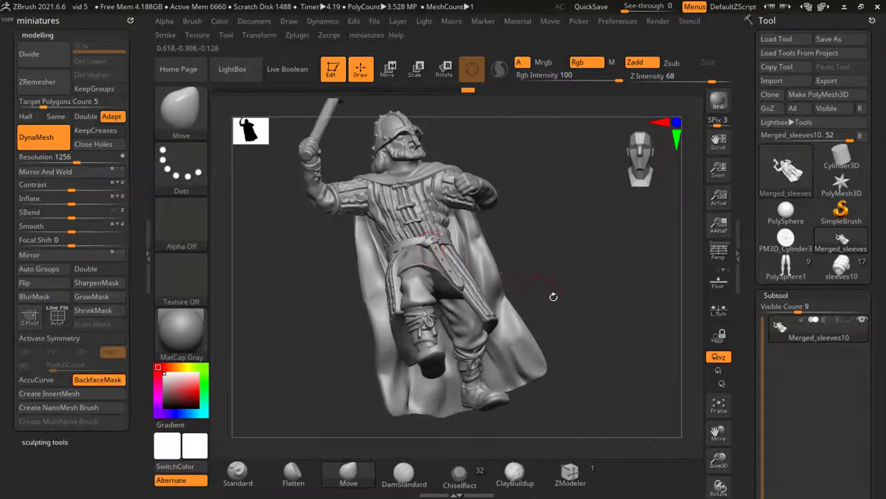
right_click_drag(556, 296, 412, 276)
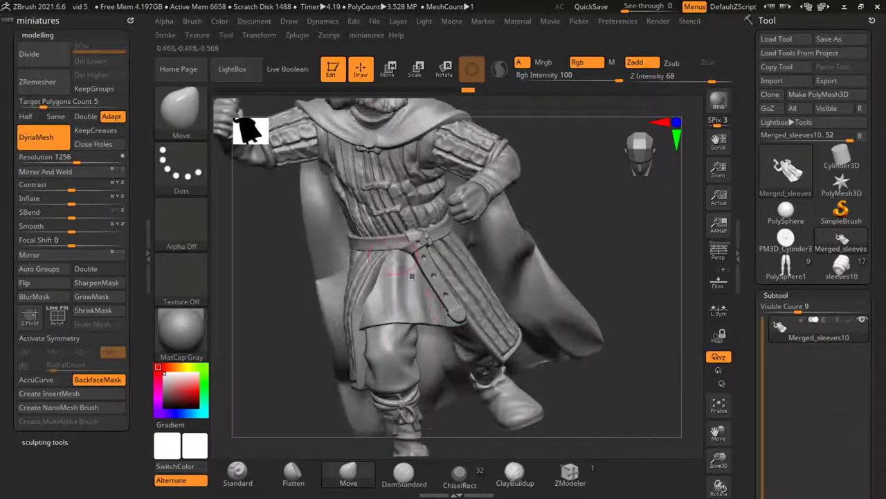
key("f")
mouse_move(540, 332)
right_mouse_down()
mouse_move(534, 313)
mouse_move(544, 243)
mouse_move(286, 97)
mouse_move(291, 173)
mouse_move(407, 213)
right_mouse_up()
key("shift")
left_click(348, 474)
mouse_move(411, 366)
right_mouse_down()
mouse_move(331, 277)
mouse_move(356, 297)
mouse_move(424, 216)
right_mouse_up()
left_click_drag(425, 212, 431, 196)
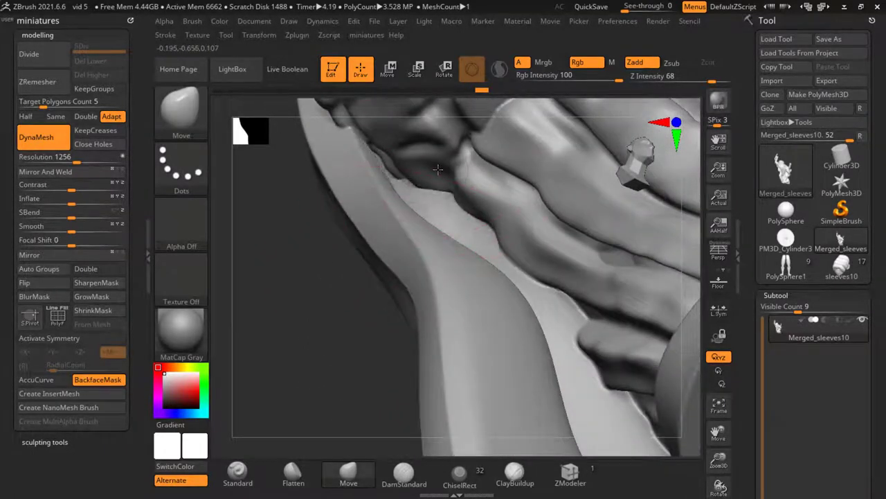
Smooth the stretched cloak surface beneath the raised arm and remesh the figure with DynaMesh at resolution 1256
right_click_drag(263, 195, 391, 173)
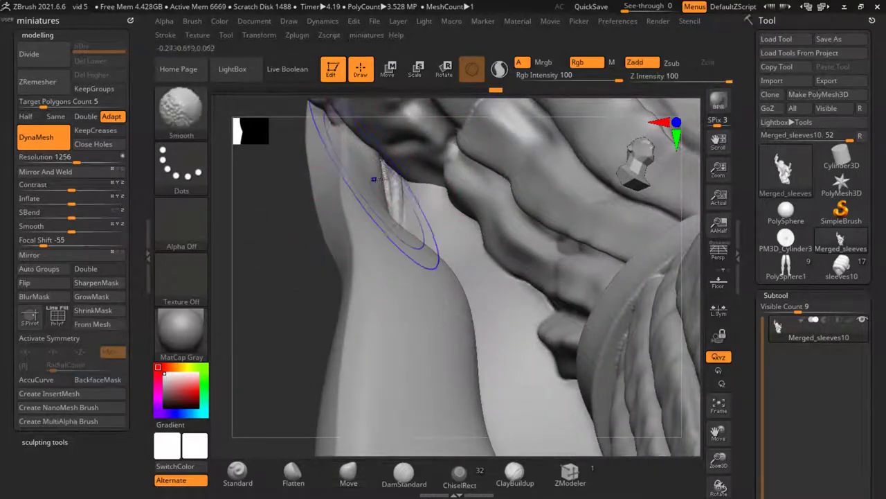
right_click_drag(271, 248, 374, 187)
key("s")
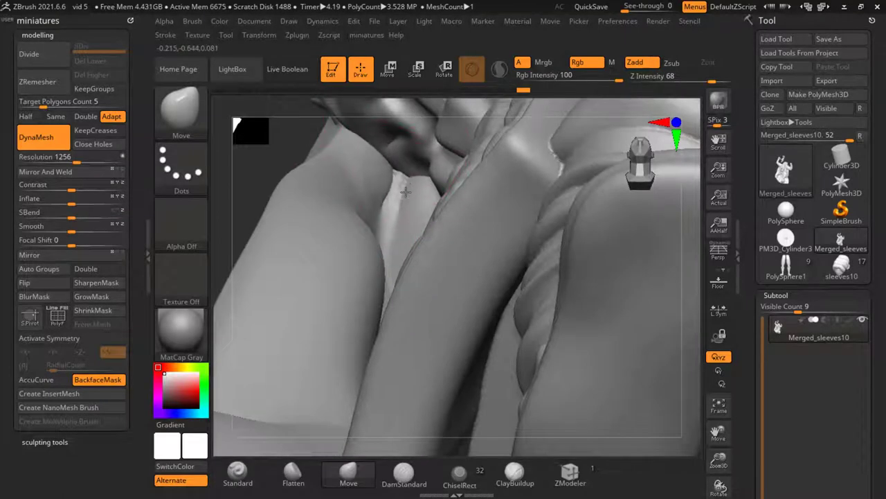
key("ctrl")
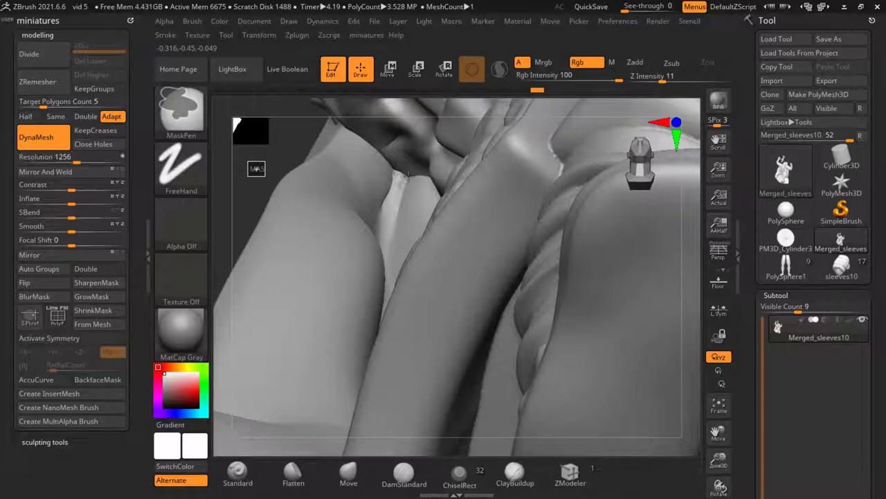
key("shift")
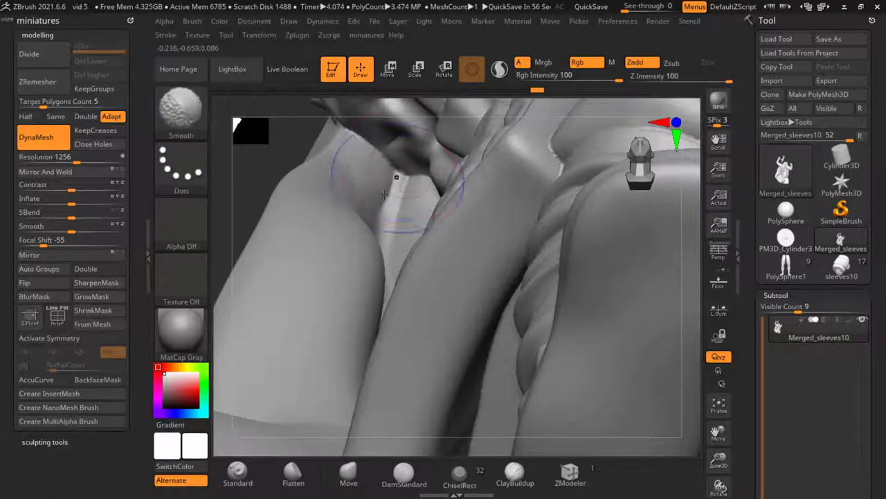
Fill the deep cloak fold behind the padded skirt using the Move brush, remesh with DynaMesh and smooth the seam
mouse_move(273, 192)
right_mouse_down()
mouse_move(298, 221)
mouse_move(306, 212)
mouse_move(307, 259)
mouse_move(283, 104)
mouse_move(284, 142)
mouse_move(432, 342)
mouse_move(306, 381)
mouse_move(260, 382)
mouse_move(297, 386)
mouse_move(376, 311)
mouse_move(589, 343)
mouse_move(494, 323)
mouse_move(461, 362)
mouse_move(481, 457)
mouse_move(424, 313)
mouse_move(405, 318)
right_mouse_up()
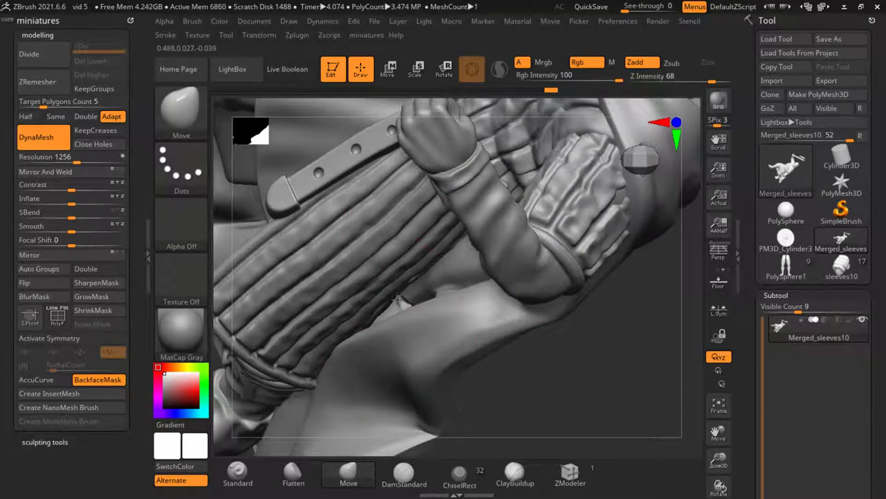
mouse_move(553, 407)
right_mouse_down()
mouse_move(545, 406)
mouse_move(576, 389)
mouse_move(439, 300)
right_mouse_up()
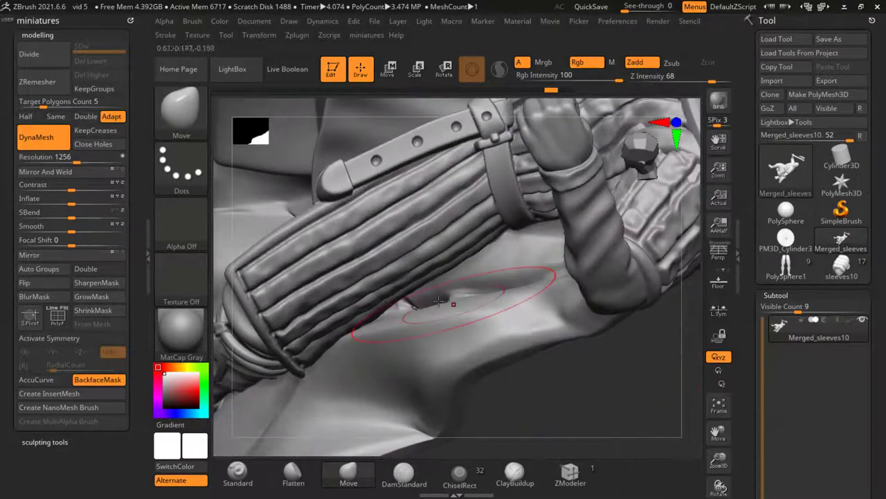
right_click_drag(524, 394, 481, 361)
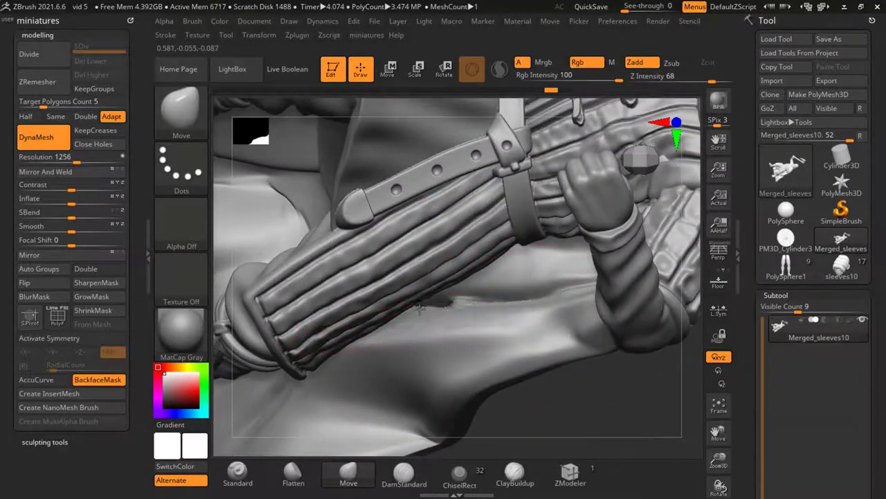
right_click_drag(430, 314, 539, 392)
key("ctrl")
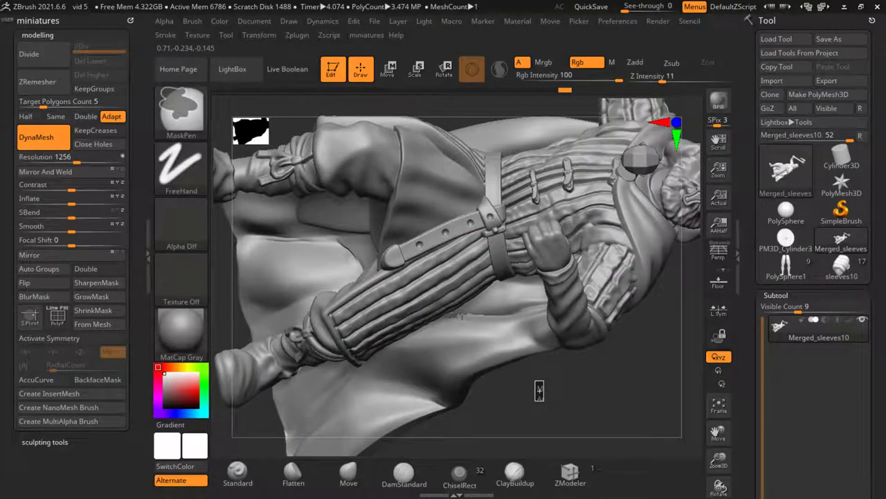
mouse_move(540, 390)
right_mouse_down()
mouse_move(537, 319)
mouse_move(509, 313)
right_mouse_up()
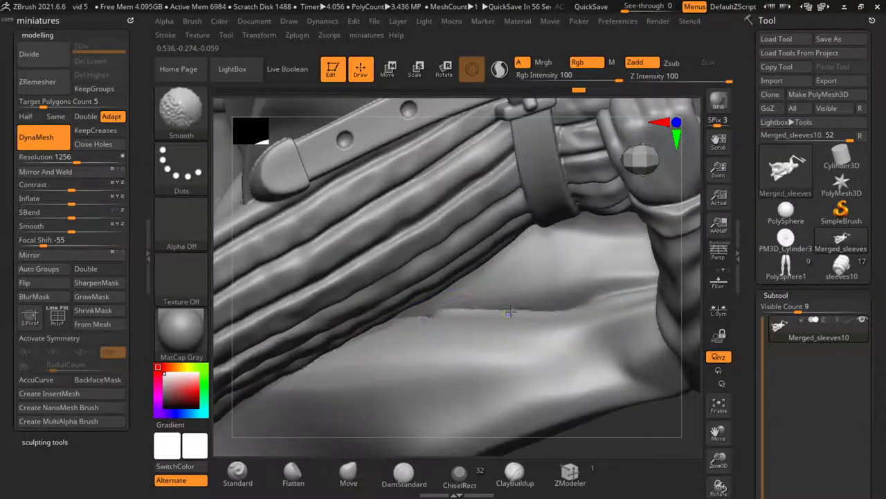
Isolate the side of the padded skirt with the adjacent cloak, examine the gap between them and show the whole figure again
mouse_move(401, 244)
right_mouse_down()
mouse_move(628, 311)
mouse_move(546, 337)
mouse_move(547, 349)
mouse_move(526, 350)
right_mouse_up()
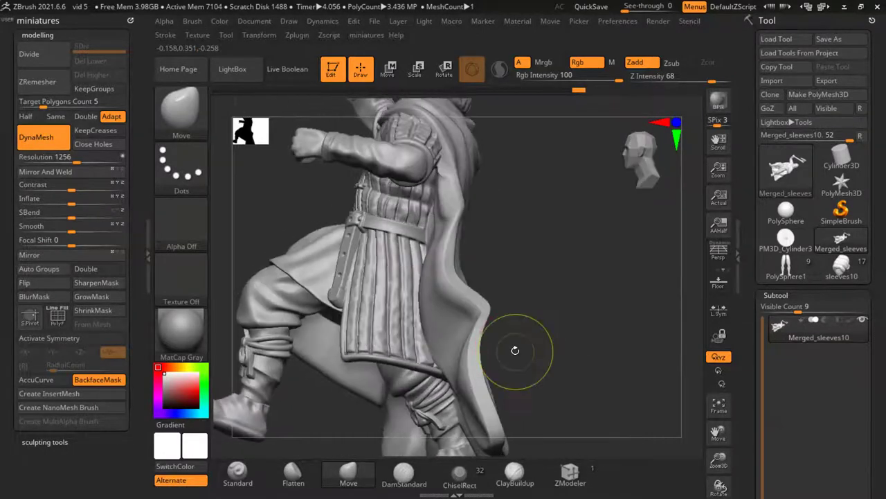
left_click_drag(524, 362, 394, 238, "ctrl+shift")
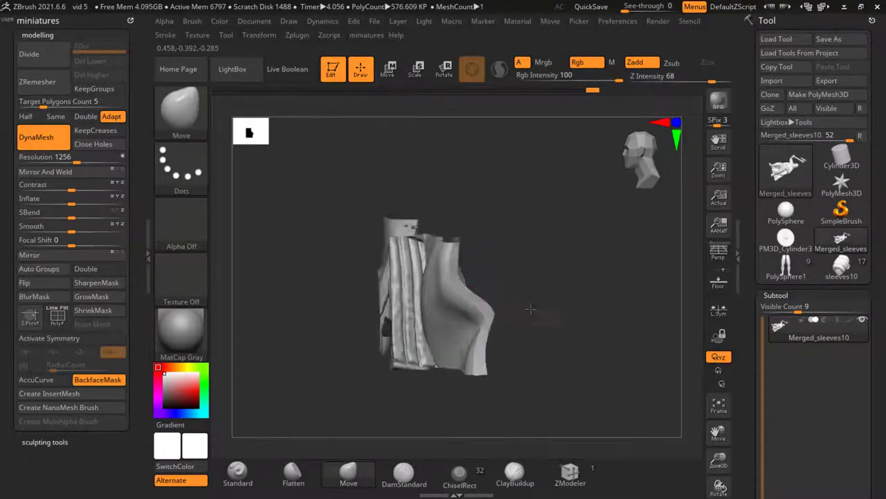
mouse_move(531, 309)
right_mouse_down()
mouse_move(607, 230)
mouse_move(505, 252)
right_mouse_up()
key("s")
left_click_drag(461, 235, 461, 236, "ctrl+alt+shift")
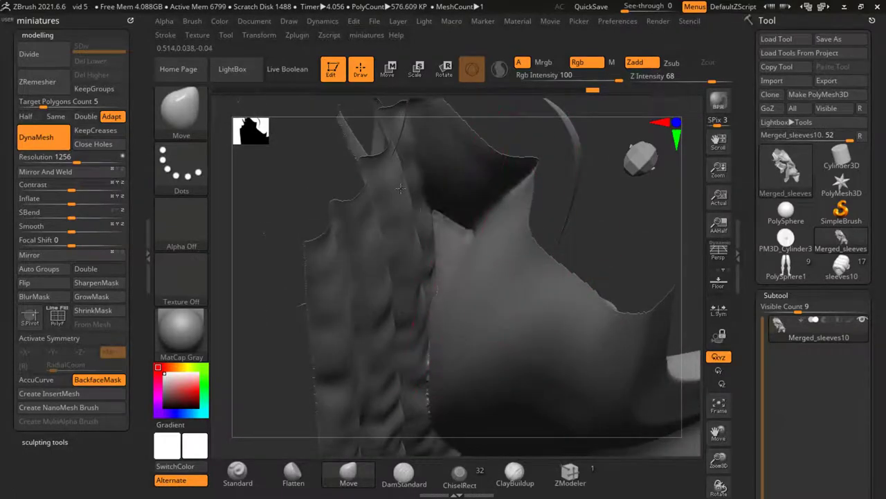
right_click_drag(600, 231, 613, 348)
left_click(611, 365, "ctrl+shift")
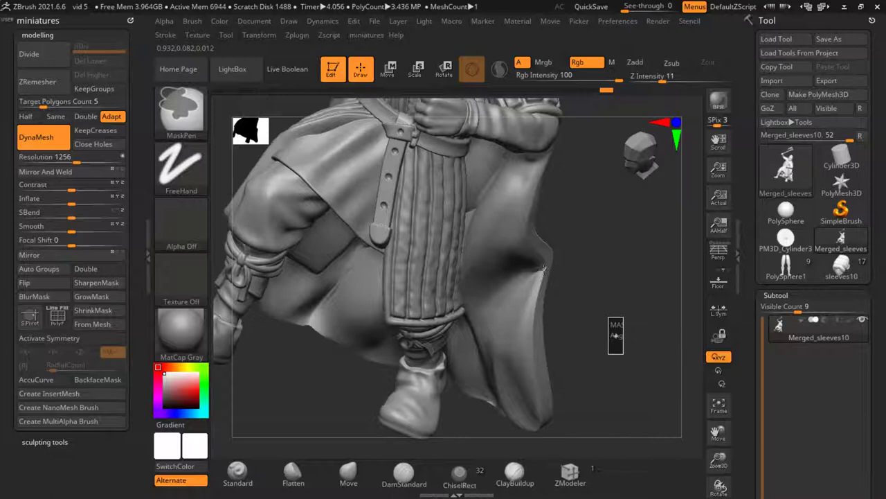
Reshape and smooth the protruding fold at the cloak's outer edge beside the skirt and remesh with DynaMesh at resolution 1256
mouse_move(544, 270)
right_mouse_down()
mouse_move(574, 286)
mouse_move(568, 257)
mouse_move(473, 208)
mouse_move(456, 258)
right_mouse_up()
key("shift")
mouse_move(649, 282)
right_mouse_down()
mouse_move(450, 229)
mouse_move(454, 267)
mouse_move(599, 305)
mouse_move(595, 281)
right_mouse_up()
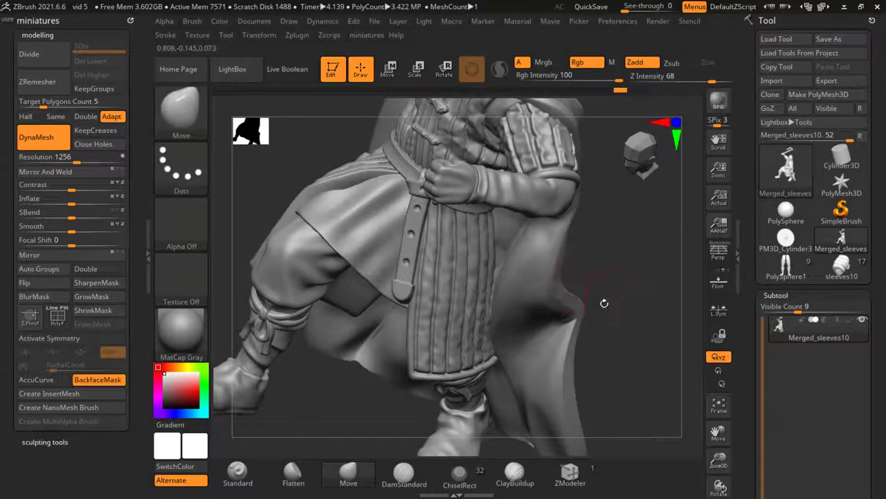
mouse_move(610, 322)
left_mouse_down()
mouse_move(503, 327)
mouse_move(404, 362)
mouse_move(390, 405)
mouse_move(340, 356)
mouse_move(594, 326)
left_mouse_up()
key("ctrl")
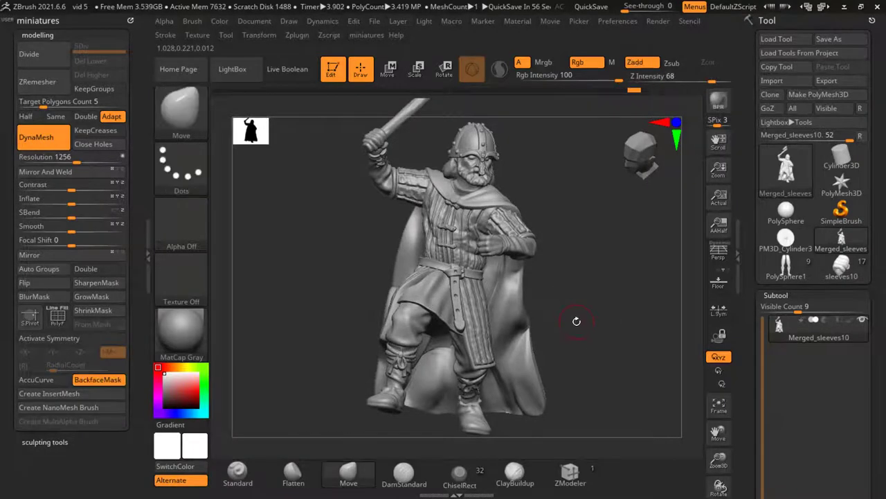
Smooth the cloak's outer edge and lower corner beside the standing leg
mouse_move(575, 319)
left_mouse_down()
mouse_move(588, 326)
mouse_move(560, 296)
mouse_move(461, 371)
mouse_move(495, 400)
mouse_move(528, 352)
left_mouse_up()
key("shift")
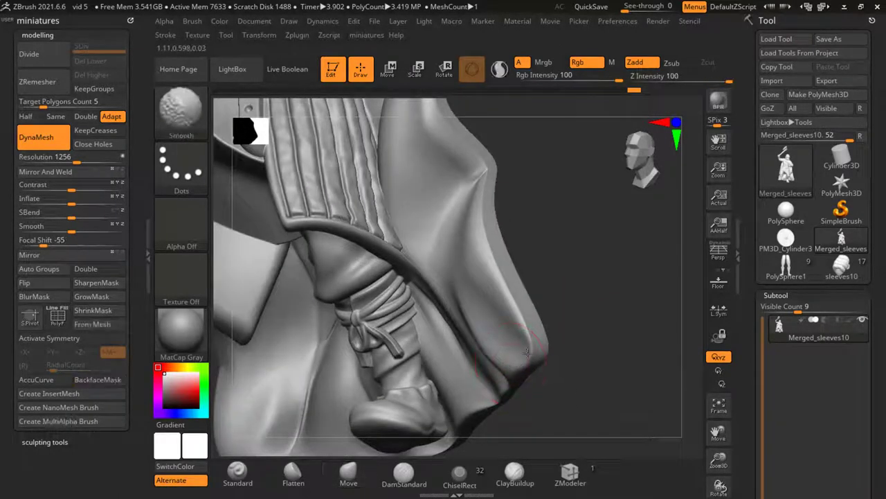
mouse_move(479, 185)
left_mouse_down("alt")
mouse_move(473, 311)
mouse_move(559, 288)
mouse_move(461, 301)
mouse_move(469, 270)
mouse_move(513, 293)
mouse_move(435, 199)
left_mouse_up("alt")
Inspect the cloak, bent arm and shoulder from several sides for remaining undercuts
key("f")
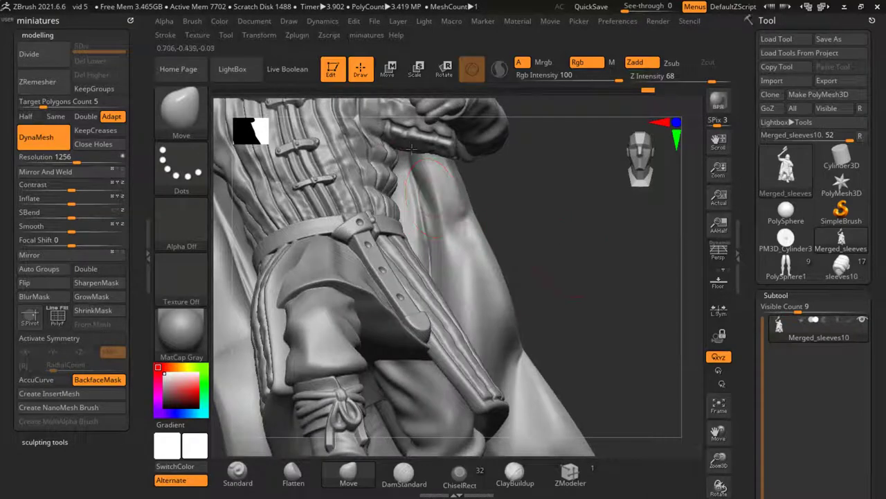
left_click_drag(389, 243, 486, 269)
left_click_drag(424, 220, 409, 270)
left_click_drag(315, 318, 477, 227)
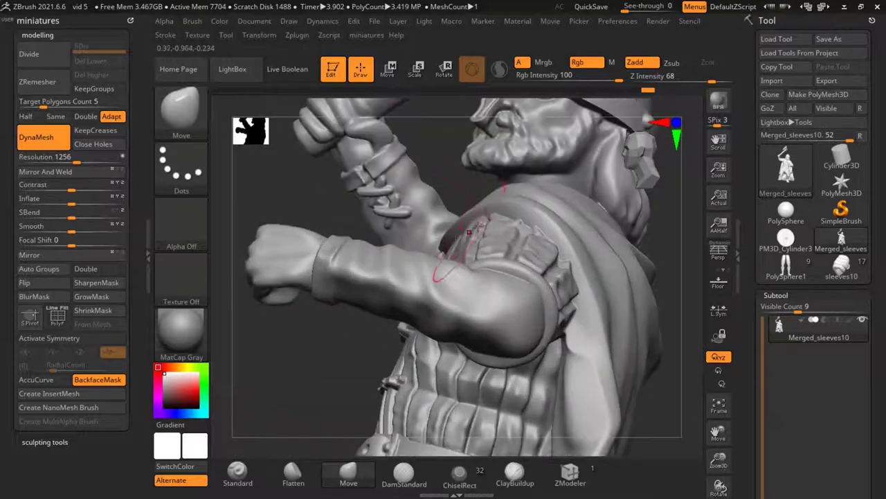
left_click_drag(514, 172, 428, 233)
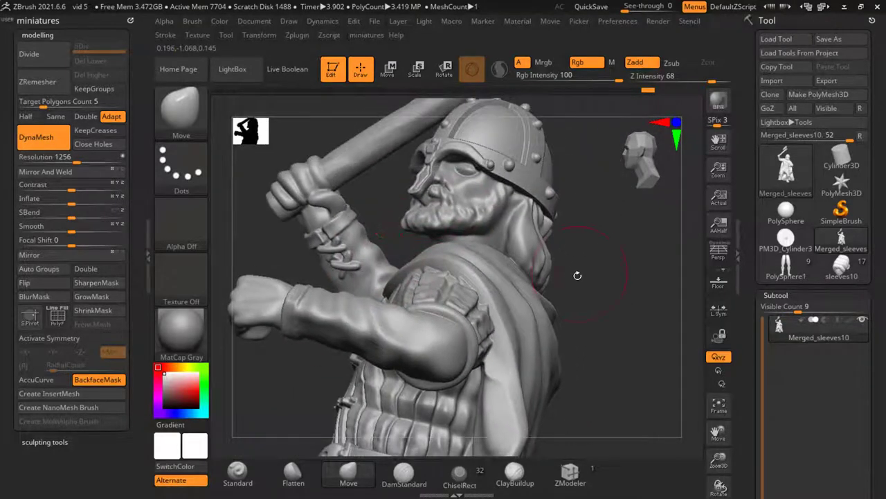
Pull the underside of the beard down toward the neck and collar with the Move brush to fill the undercut
mouse_move(578, 276)
left_mouse_down()
mouse_move(419, 275)
mouse_move(513, 304)
left_mouse_up()
right_click_drag(454, 337, 405, 319)
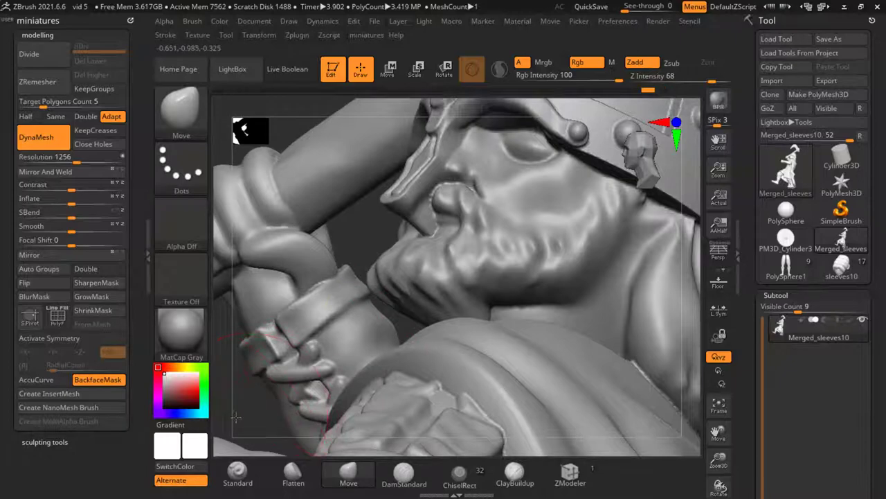
right_click_drag(235, 416, 419, 329)
right_click_drag(425, 367, 551, 339)
mouse_move(422, 342)
left_mouse_down()
mouse_move(378, 393)
mouse_move(422, 390)
mouse_move(424, 379)
mouse_move(387, 409)
left_mouse_up()
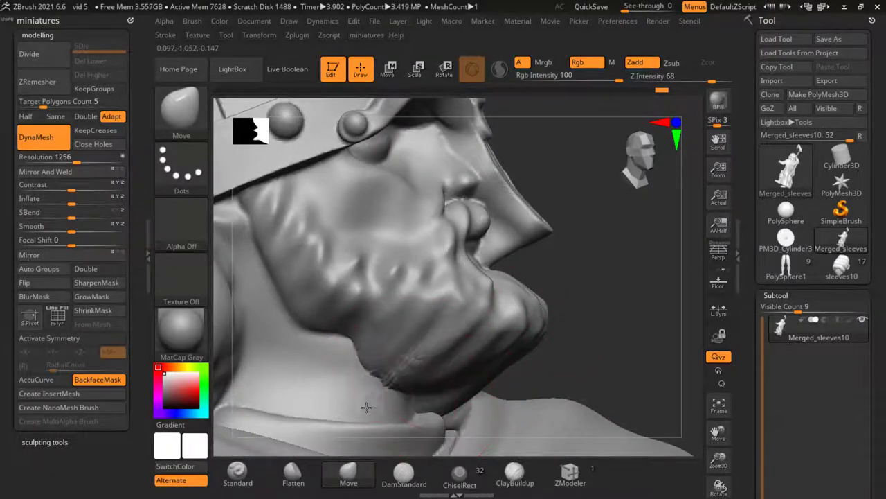
left_click_drag(360, 339, 443, 402)
mouse_move(577, 366)
right_mouse_down()
mouse_move(587, 341)
mouse_move(388, 373)
right_mouse_up()
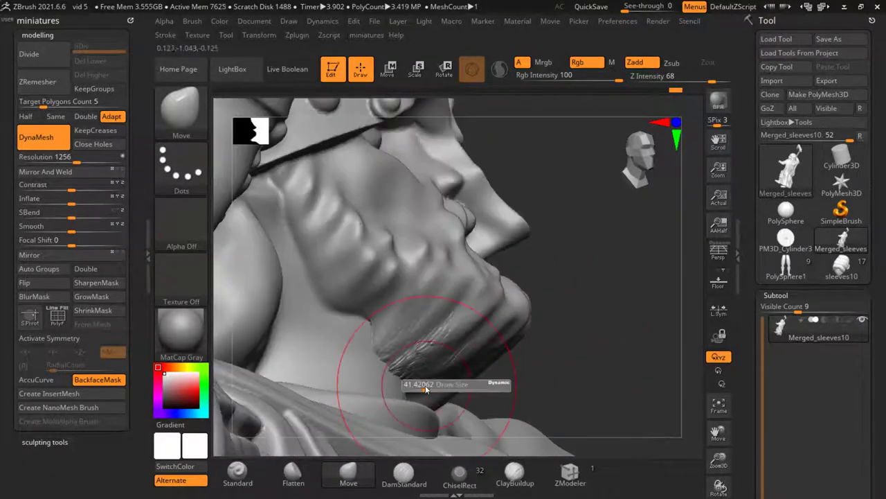
left_click_drag(366, 376, 392, 399)
Remesh the figure with DynaMesh at resolution 1256 and smooth the stretched lower edge of the beard
key("ctrl")
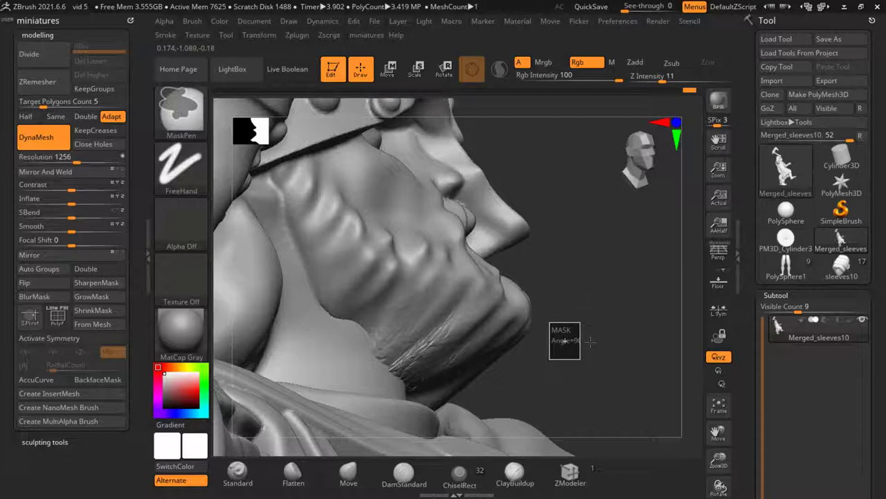
key("shift")
right_click_drag(588, 344, 534, 356)
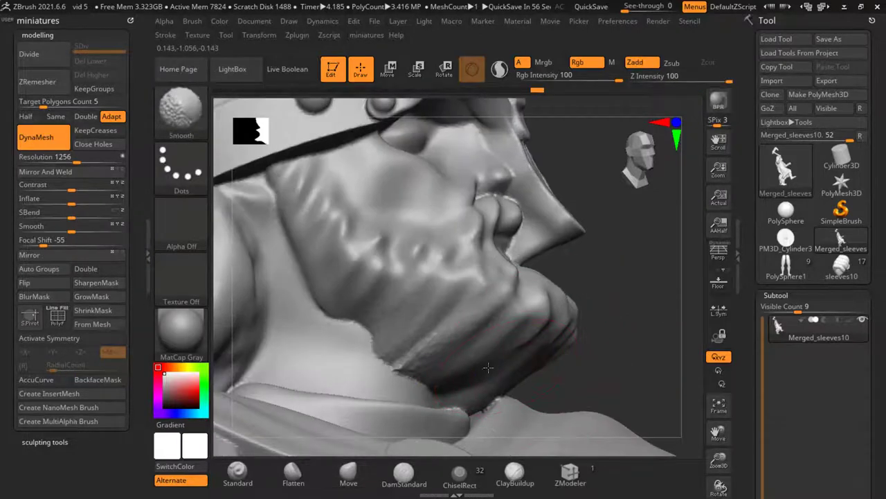
mouse_move(587, 344)
right_mouse_down()
mouse_move(589, 368)
mouse_move(579, 338)
mouse_move(429, 387)
mouse_move(381, 372)
mouse_move(462, 379)
right_mouse_up()
left_click_drag(463, 378, 500, 339, "shift")
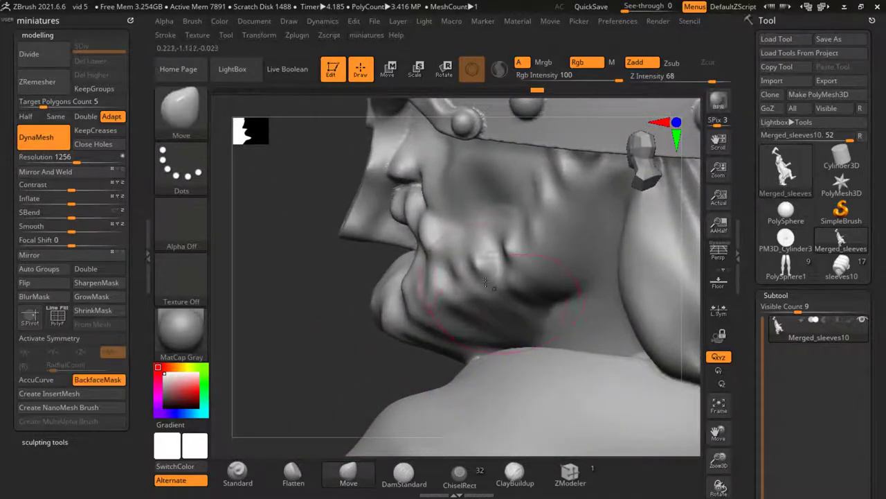
Turn off BackfaceMask and fill the undercut between the beard's underside, the neck and the cloak collar with the Move brush
mouse_move(424, 344)
right_mouse_down()
mouse_move(400, 259)
mouse_move(537, 243)
mouse_move(608, 282)
mouse_move(593, 300)
mouse_move(460, 300)
mouse_move(489, 289)
mouse_move(242, 407)
right_mouse_up()
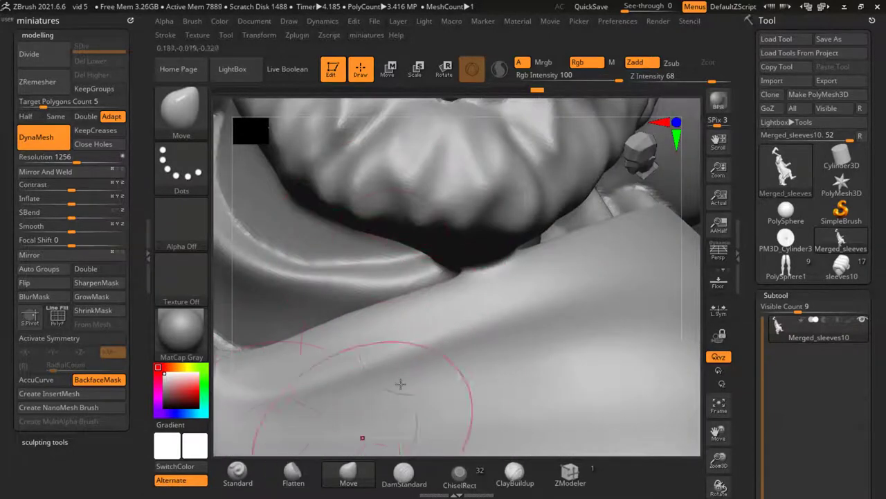
left_click(98, 379)
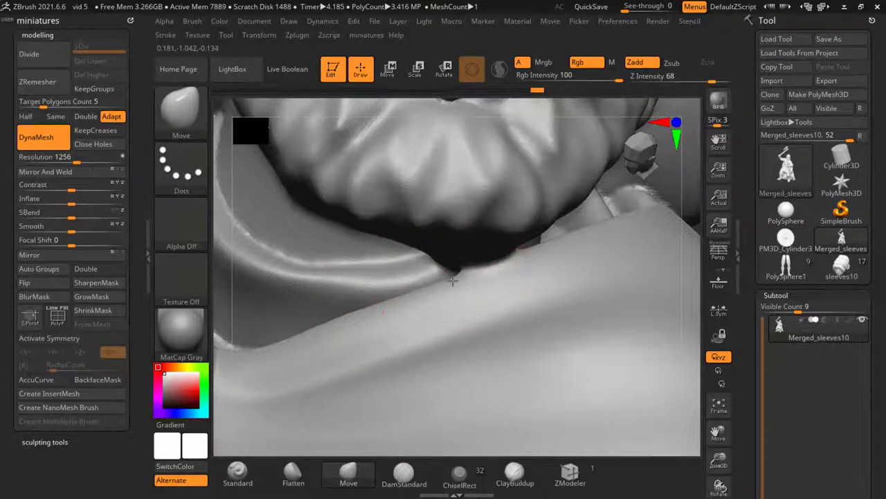
right_click_drag(491, 252, 475, 194, "ctrl")
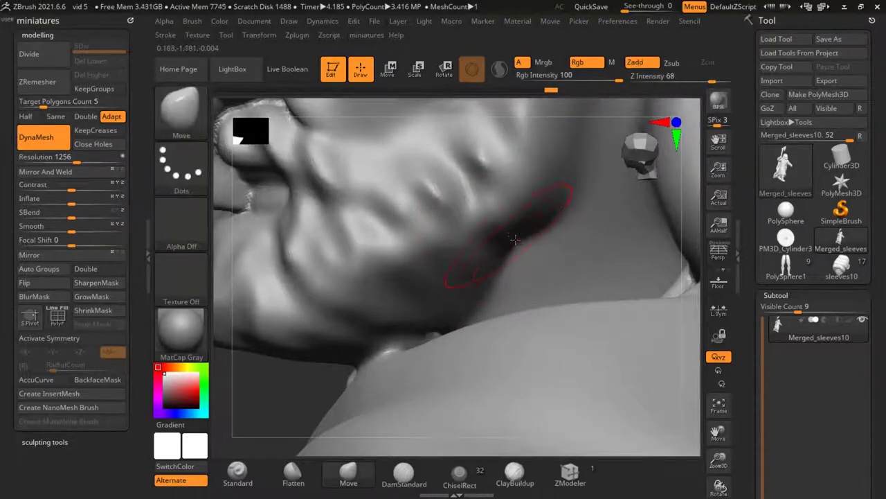
right_click_drag(475, 269, 578, 272, "ctrl")
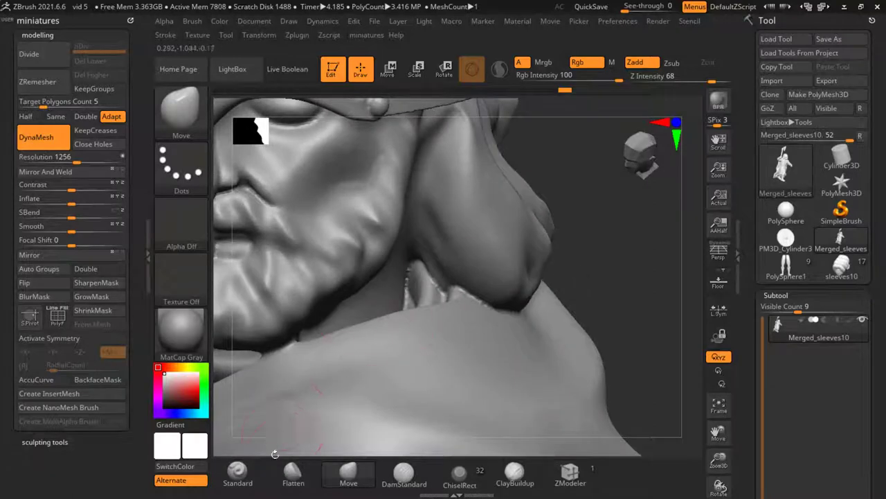
Turn on BackfaceMask, reshape the hair edge beside the neck to narrow its gap above the shoulder, and remesh with DynaMesh
left_click(90, 380)
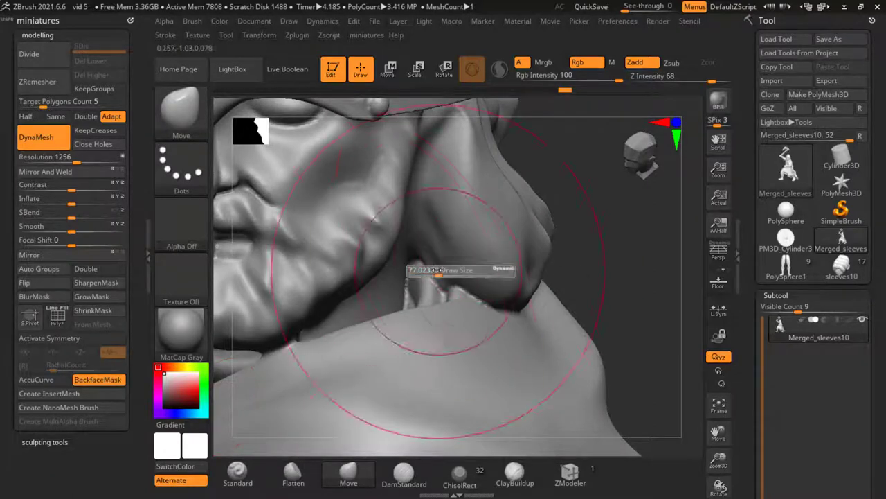
left_click_drag(425, 268, 403, 284)
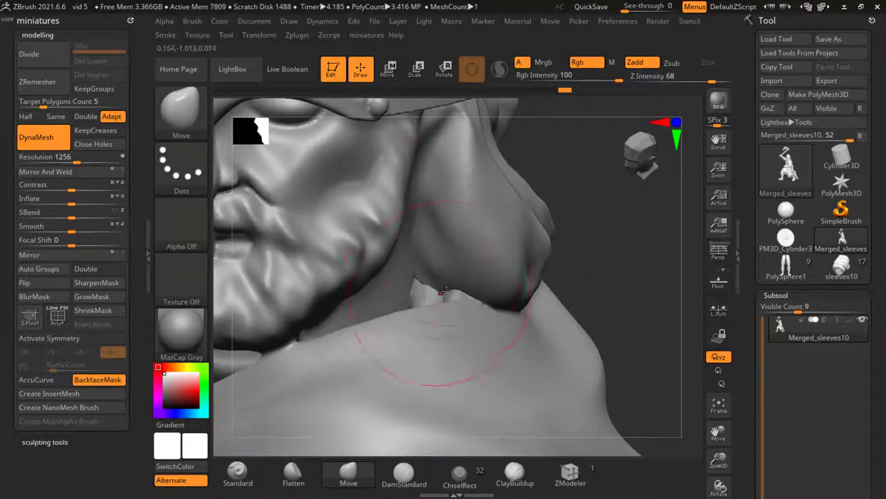
right_click_drag(443, 291, 542, 329, "ctrl")
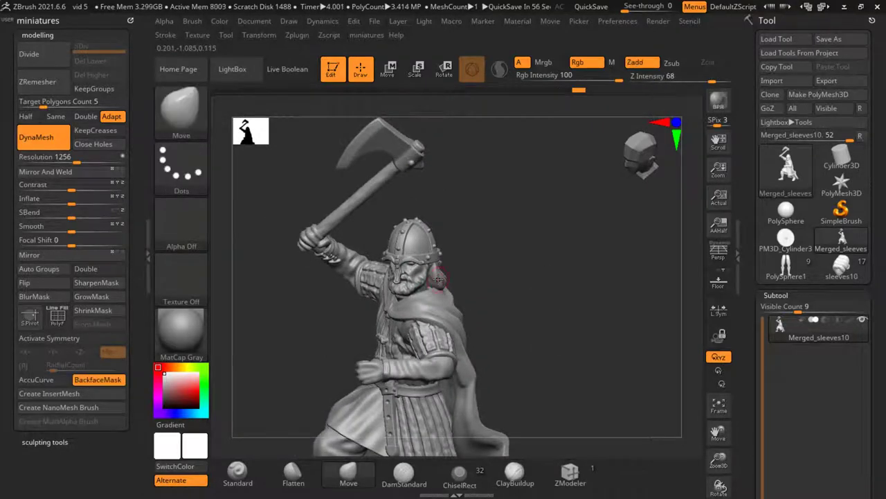
Add volume to the bent arm's sleeve just below the padded shoulder trim, using the Standard and ClayBuildup brushes
left_click(238, 476)
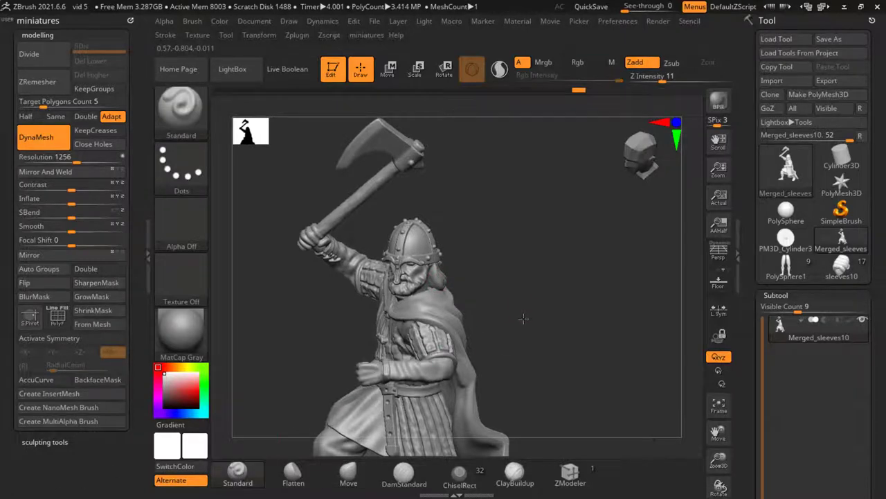
mouse_move(518, 316)
right_mouse_down("ctrl")
mouse_move(432, 312)
mouse_move(395, 367)
mouse_move(425, 374)
right_mouse_up("ctrl")
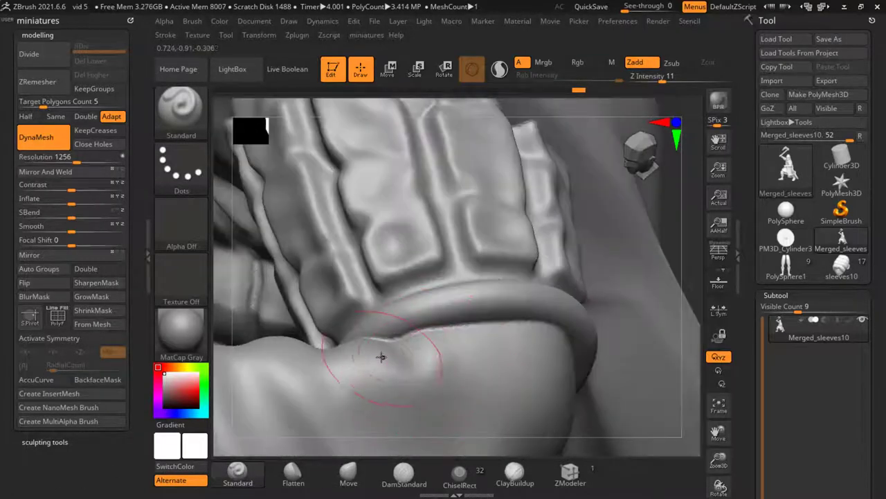
left_click(515, 474)
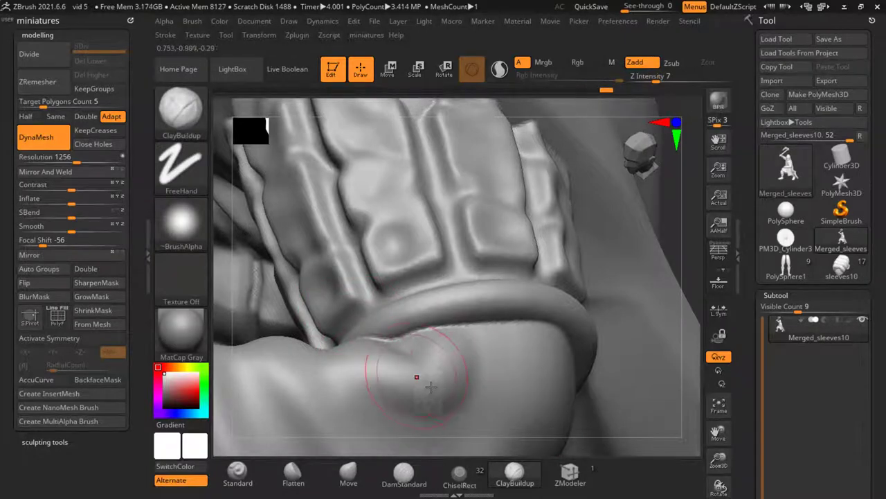
Sculpt flowing strands into the hair beside the cheek on the bent-arm side with ClayBuildup at Z Intensity 7
right_click_drag(430, 386, 457, 217)
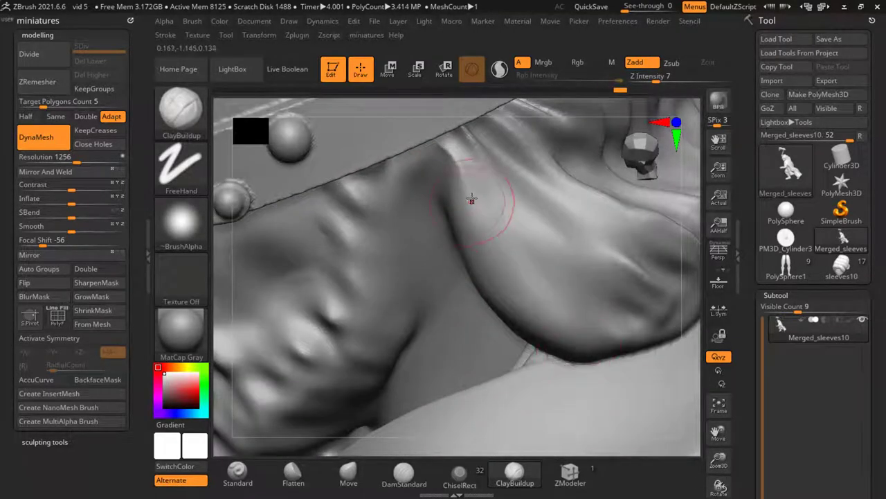
left_click_drag(545, 287, 546, 317)
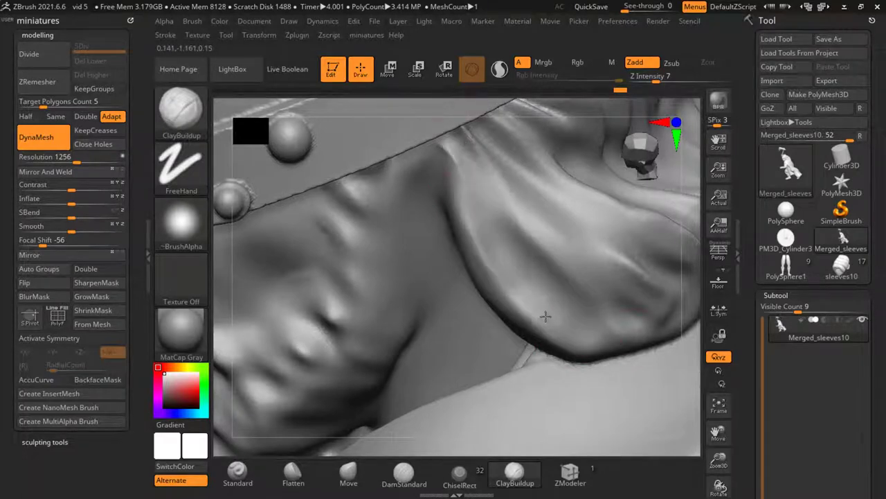
mouse_move(599, 307)
left_mouse_down()
mouse_move(561, 229)
mouse_move(528, 280)
left_mouse_up()
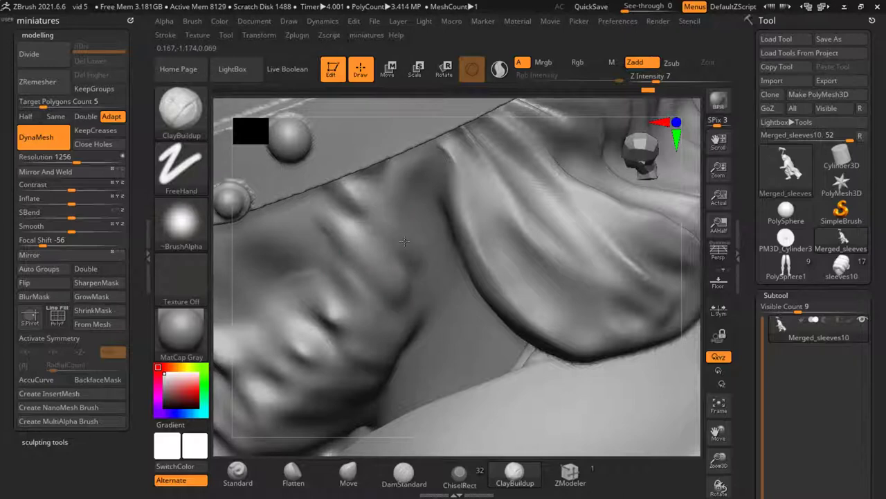
key("f")
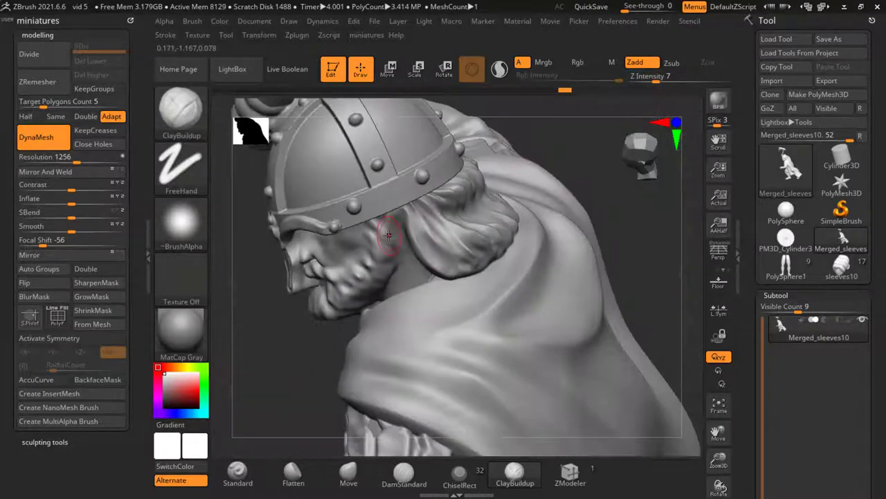
left_click_drag(560, 356, 539, 351)
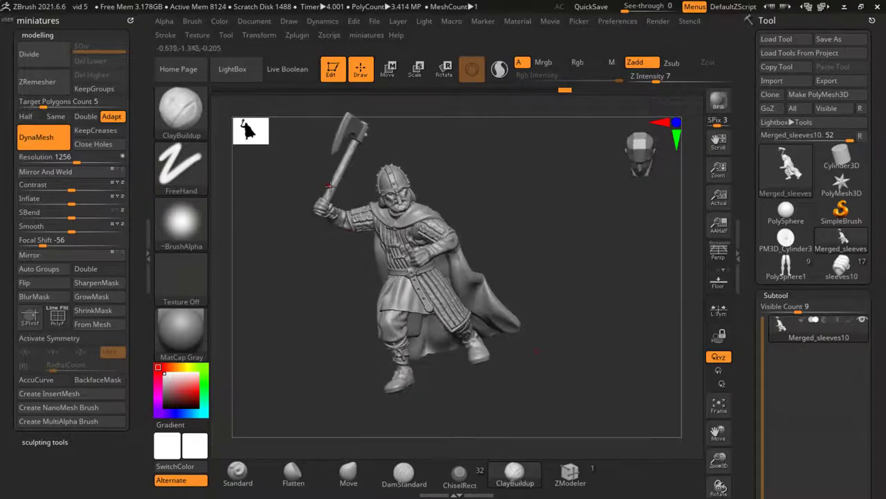
Build up hair strands beside the face on the raised-arm side with ClayBuildup at Z Intensity 7
left_click_drag(329, 185, 329, 339)
mouse_move(320, 332)
left_mouse_down("alt")
mouse_move(392, 288)
mouse_move(430, 160)
mouse_move(443, 221)
left_mouse_up("alt")
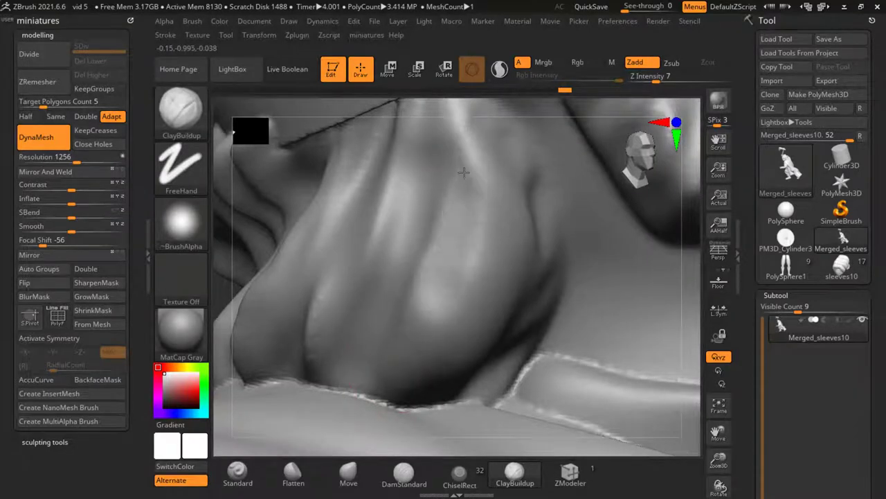
left_click_drag(450, 187, 485, 325)
mouse_move(493, 153)
left_mouse_down()
mouse_move(480, 225)
mouse_move(429, 346)
left_mouse_up()
mouse_move(450, 187)
left_mouse_down()
mouse_move(409, 353)
mouse_move(401, 338)
mouse_move(511, 352)
mouse_move(623, 335)
mouse_move(534, 313)
mouse_move(550, 317)
mouse_move(496, 346)
mouse_move(506, 335)
mouse_move(496, 409)
mouse_move(526, 357)
mouse_move(547, 349)
mouse_move(516, 333)
left_mouse_up()
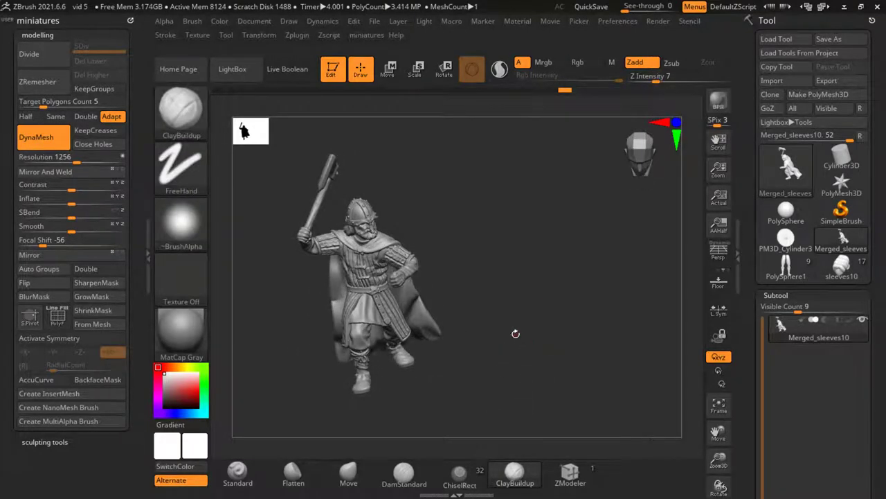
left_click(297, 35)
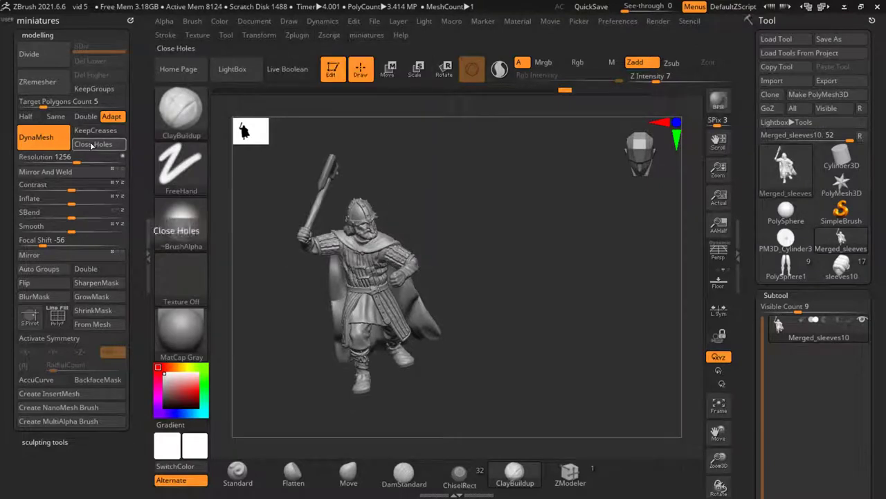
left_click(310, 36)
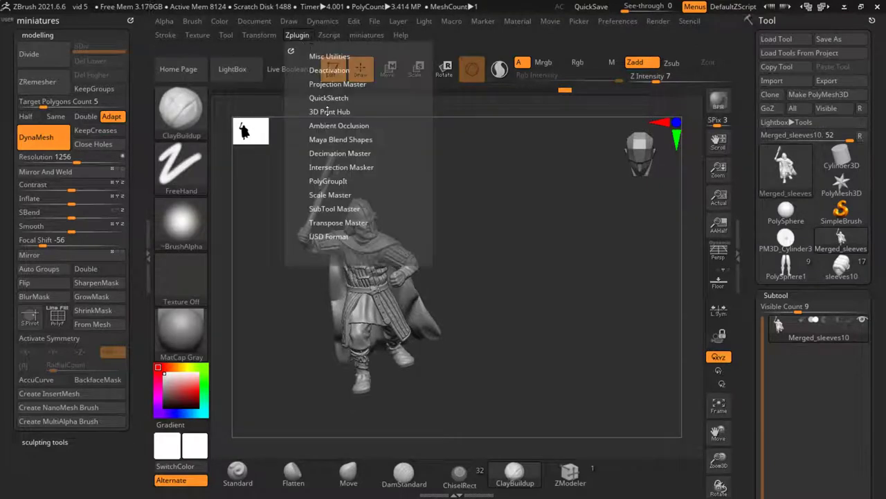
left_click(346, 153)
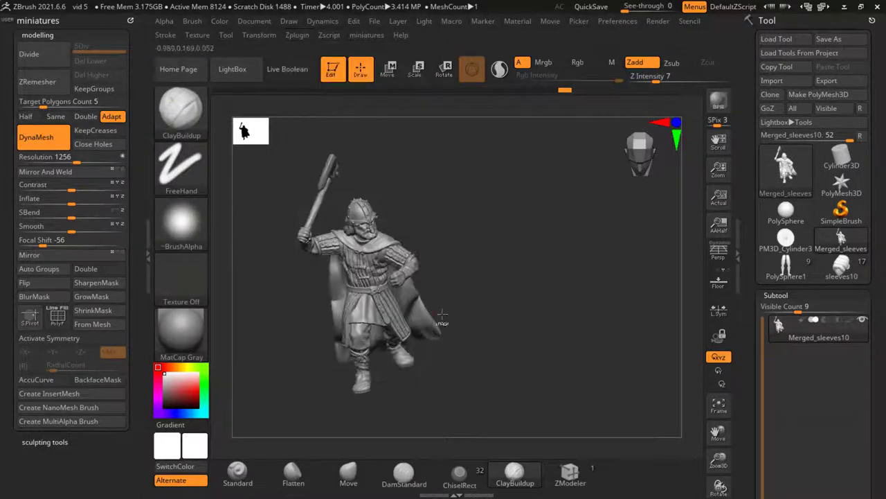
Isolate the torso section of the figure with its arms and cloak and turn on double-sided display
left_click_drag(442, 315, 296, 231, "ctrl+shift")
left_click_drag(264, 204, 138, 245)
left_click(85, 268)
scroll(362, 196, "up", 5)
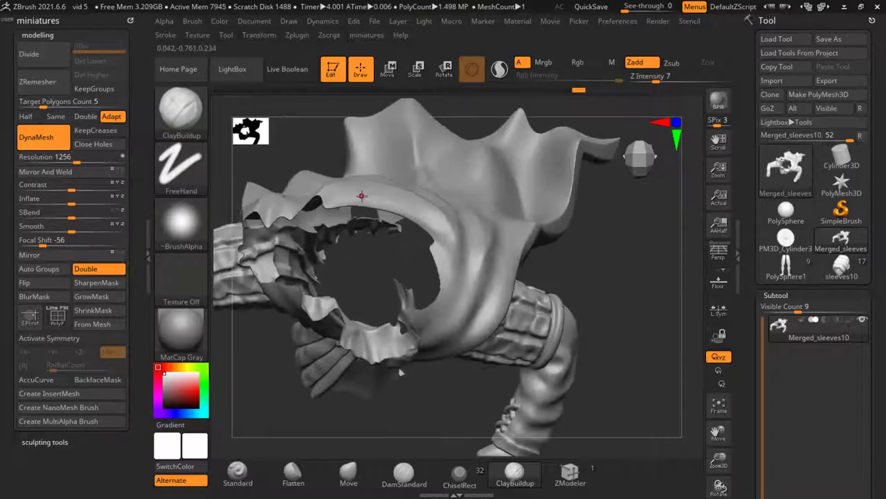
Examine the inside of the isolated torso through the neck opening for leftover internal geometry
left_click_drag(509, 256, 367, 258)
scroll(321, 230, "up", 5)
left_click_drag(356, 294, 399, 258)
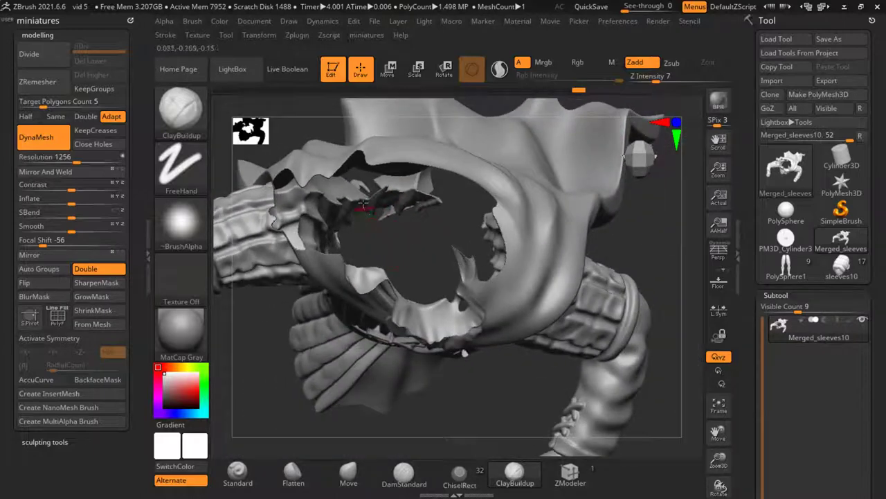
scroll(363, 205, "up", 4)
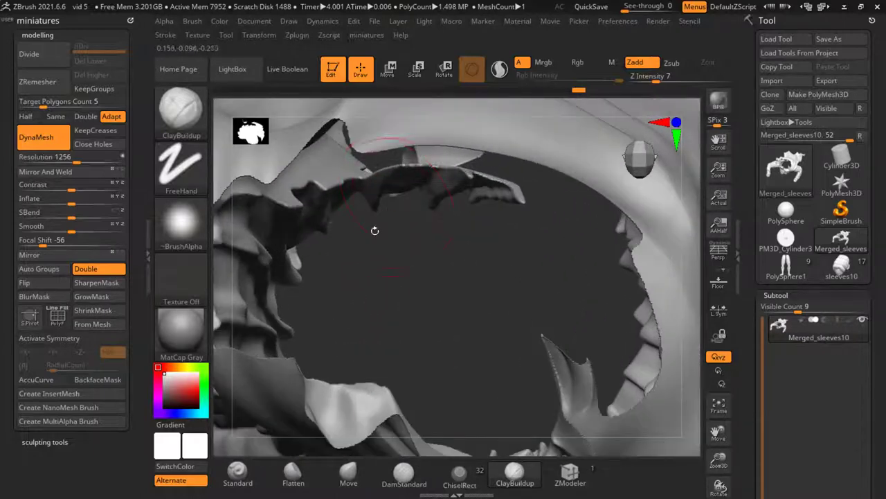
left_click_drag(374, 230, 402, 228)
left_click(348, 473)
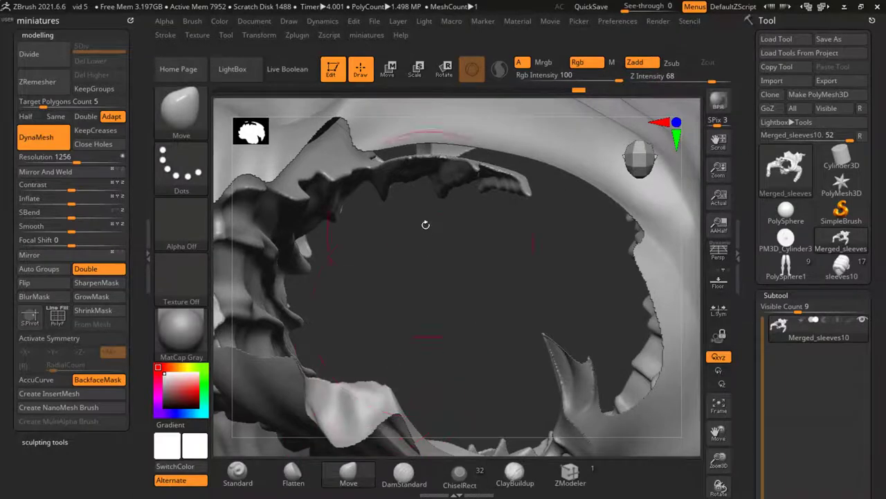
scroll(412, 186, "down", 5)
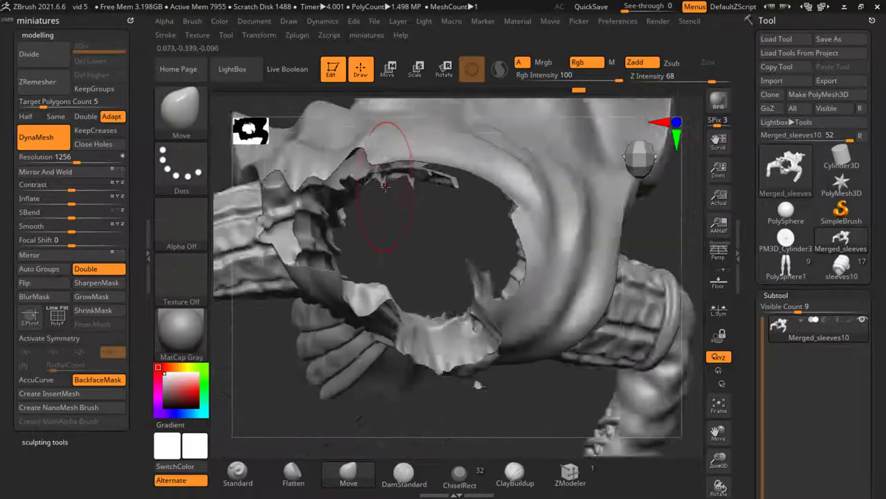
Show the whole figure again and remesh it with DynaMesh at resolution 1256
key("ctrl")
key("ctrl+shift")
left_click(375, 393, "ctrl+shift")
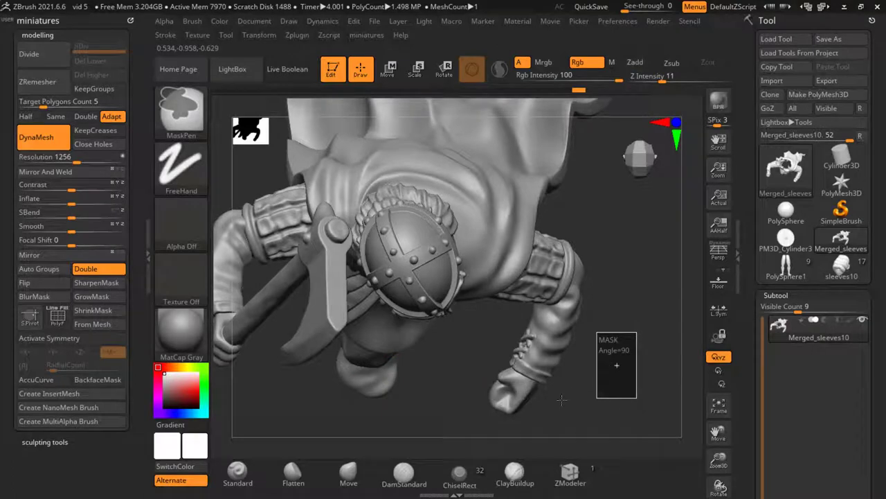
mouse_move(445, 377)
left_mouse_down()
mouse_move(458, 370)
mouse_move(353, 354)
left_mouse_up()
Isolate the chest band of the remeshed figure, check its interior and show the whole figure again
left_click_drag(593, 250, 331, 184, "ctrl+shift")
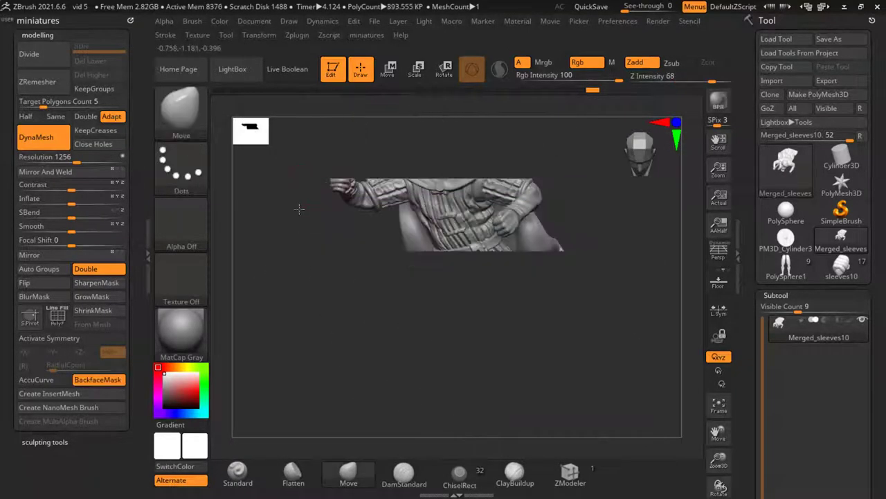
mouse_move(299, 209)
left_mouse_down()
mouse_move(297, 309)
mouse_move(314, 314)
mouse_move(453, 300)
mouse_move(471, 273)
mouse_move(476, 310)
mouse_move(492, 222)
mouse_move(489, 235)
left_mouse_up()
left_click(426, 234, "ctrl+shift")
mouse_move(426, 234)
left_mouse_down()
mouse_move(552, 206)
mouse_move(527, 173)
left_mouse_up()
Inspect the legs, the underside of the cloak and its back for remaining flaws
left_click(298, 35)
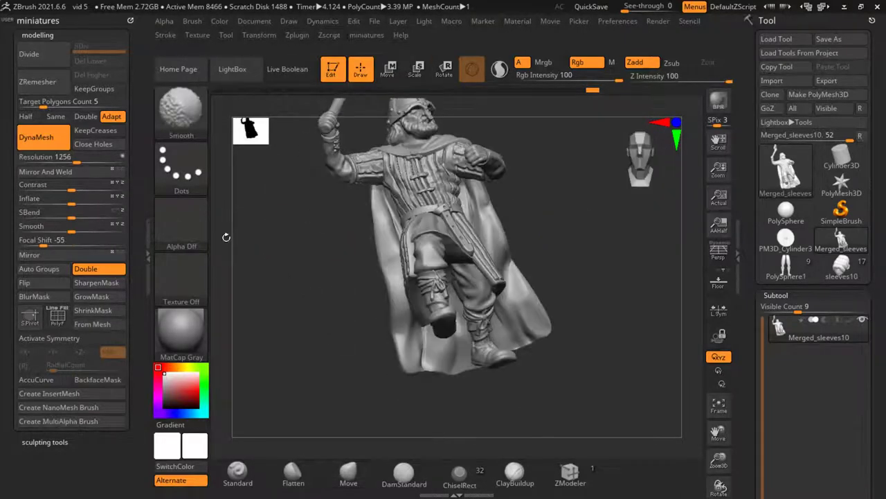
mouse_move(293, 245)
left_mouse_down()
mouse_move(275, 310)
mouse_move(277, 263)
mouse_move(392, 234)
mouse_move(419, 253)
left_mouse_up()
left_click_drag(418, 414, 425, 262, "alt")
key("shift")
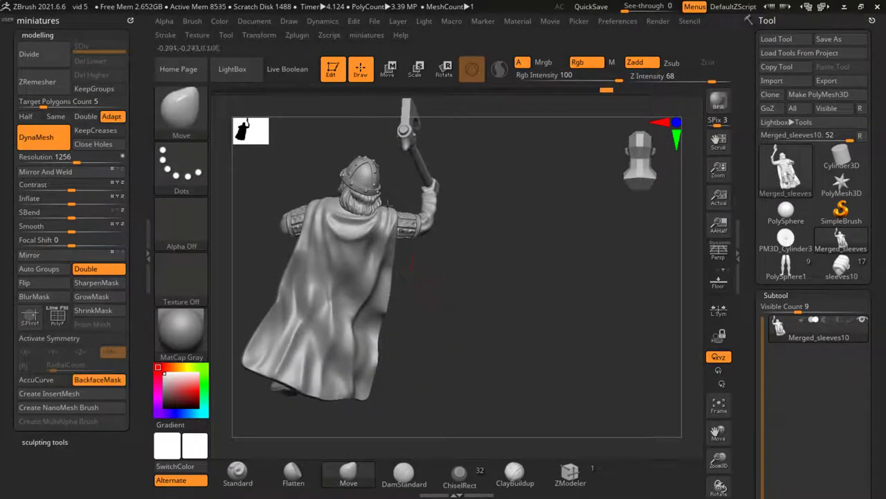
Pre-process the merged warrior figure in Decimation Master
key("shift")
mouse_move(325, 303)
left_mouse_down("alt")
mouse_move(399, 328)
mouse_move(415, 267)
mouse_move(451, 305)
mouse_move(381, 304)
left_mouse_up("alt")
left_click_drag(408, 270, 317, 103)
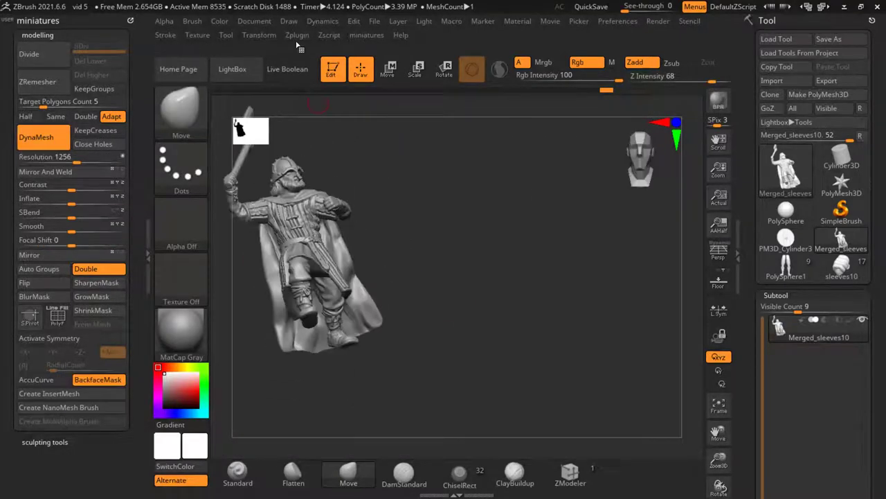
left_click(301, 35)
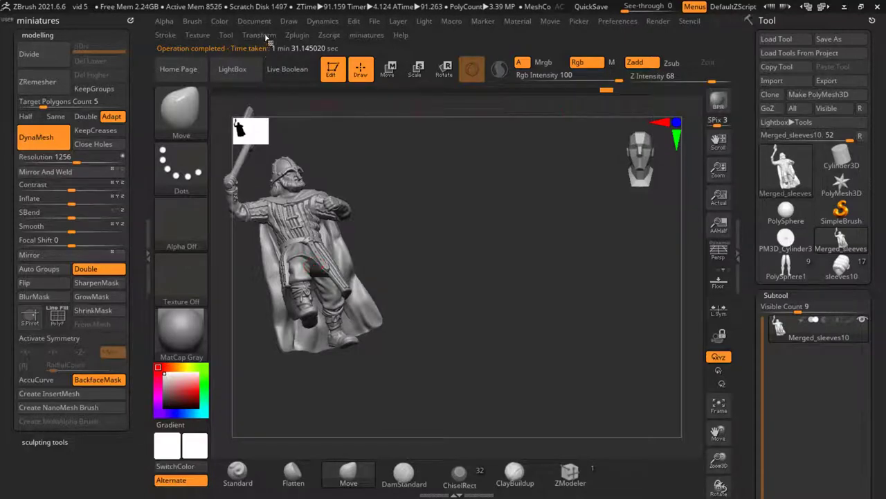
Decimate the pre-processed figure to 10% with Decimation Master
left_click_drag(449, 180, 409, 231)
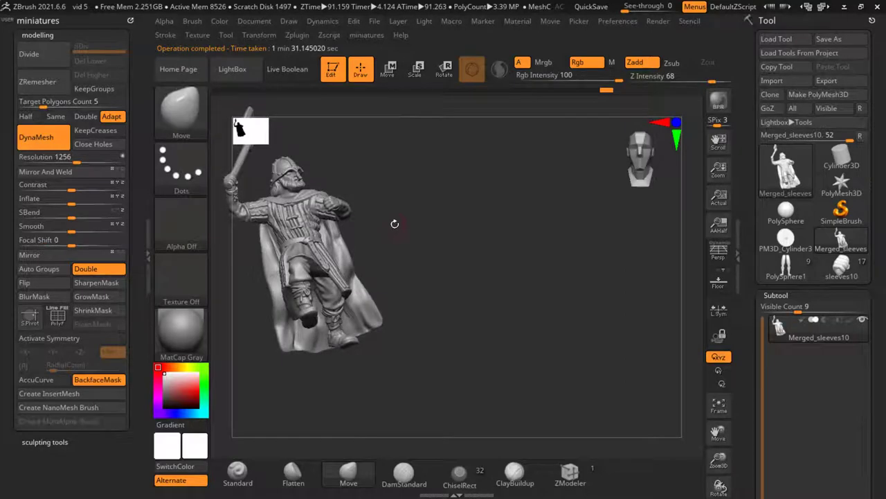
left_click_drag(395, 224, 430, 208)
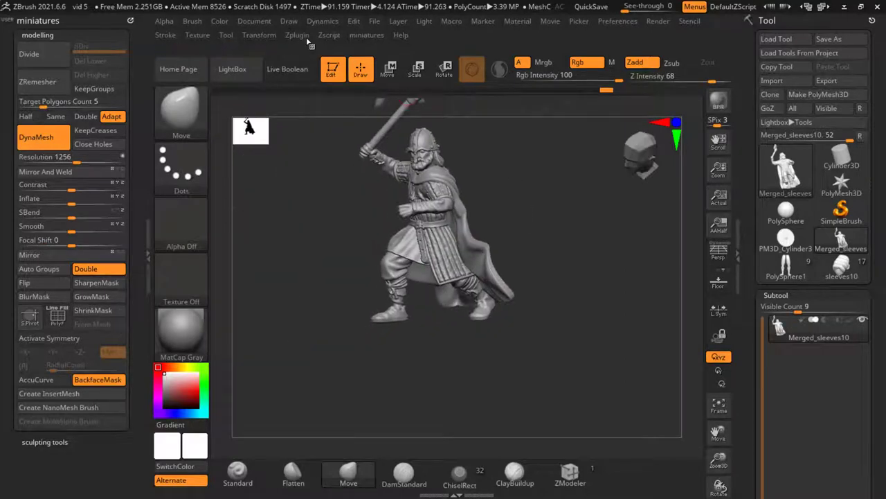
left_click(308, 39)
left_click(357, 360)
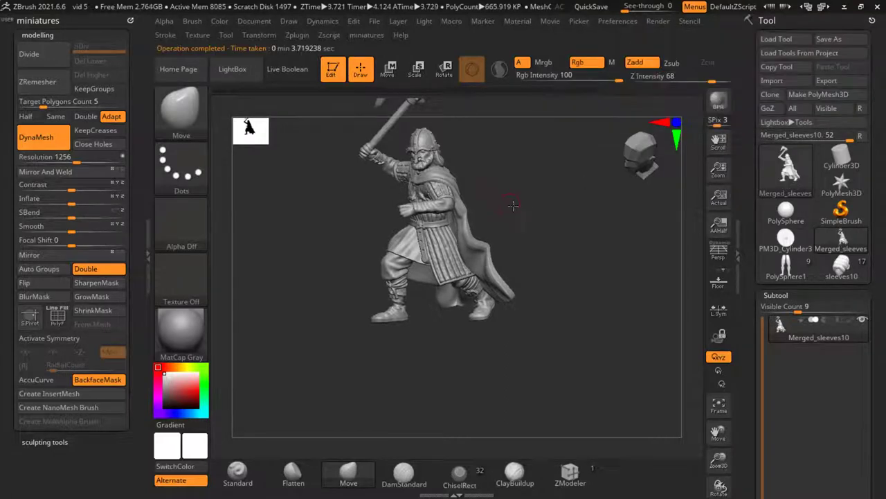
Examine the decimated figure's polygon wireframe around the collar and chest, and hide the wireframe again
right_click_drag(462, 156, 431, 161, "ctrl")
mouse_move(569, 179)
right_mouse_down()
mouse_move(439, 178)
mouse_move(468, 202)
mouse_move(589, 246)
mouse_move(547, 229)
mouse_move(468, 220)
right_mouse_up()
key("space")
key("shift+f")
right_click_drag(412, 198, 386, 167, "ctrl")
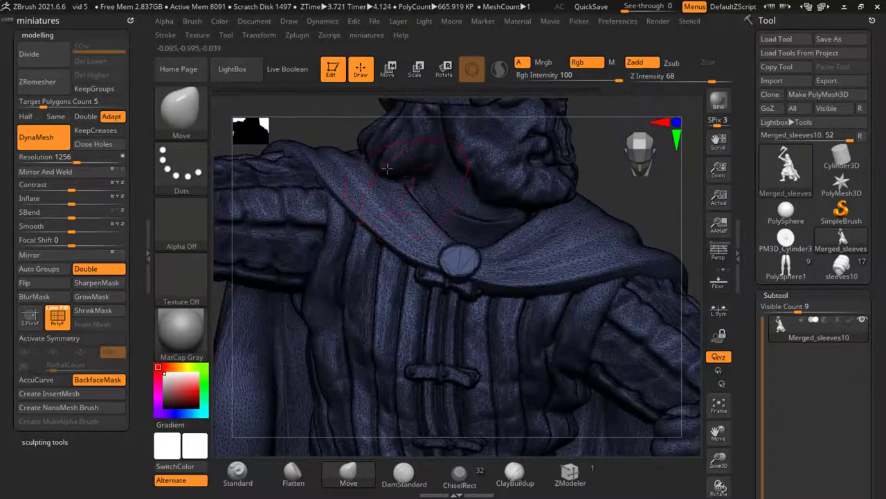
key("space")
key("shift+f")
right_click_drag(406, 218, 376, 213, "ctrl")
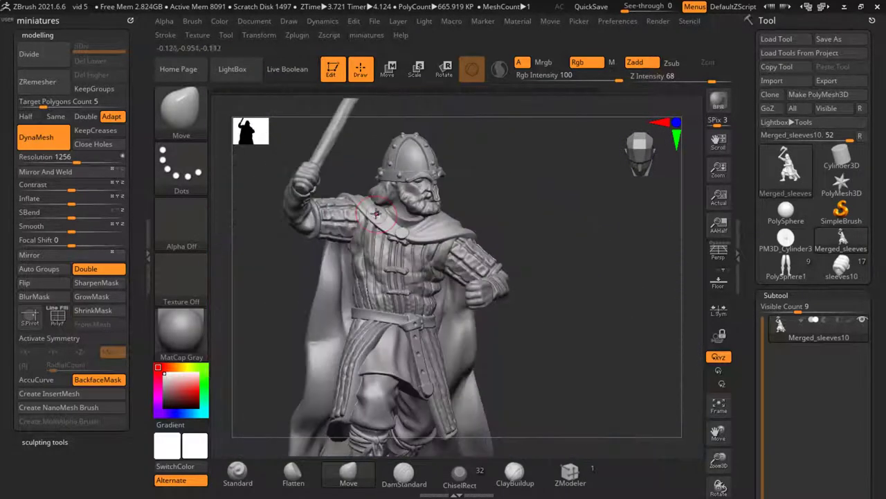
Inspect the decimated cloak, tunic, legs and boots up close from the front, side and back
mouse_move(587, 380)
right_mouse_down("ctrl")
mouse_move(556, 319)
mouse_move(337, 312)
mouse_move(314, 333)
right_mouse_up("ctrl")
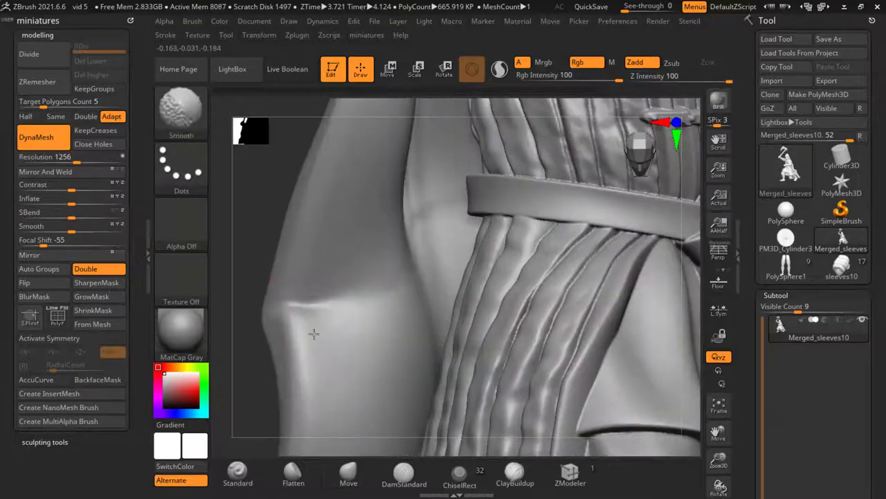
key("f")
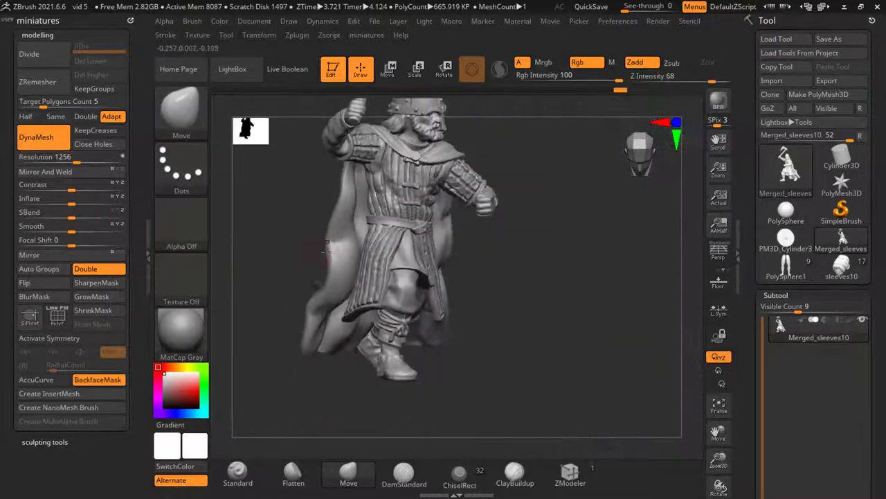
mouse_move(360, 145)
right_mouse_down()
mouse_move(261, 256)
mouse_move(344, 345)
right_mouse_up()
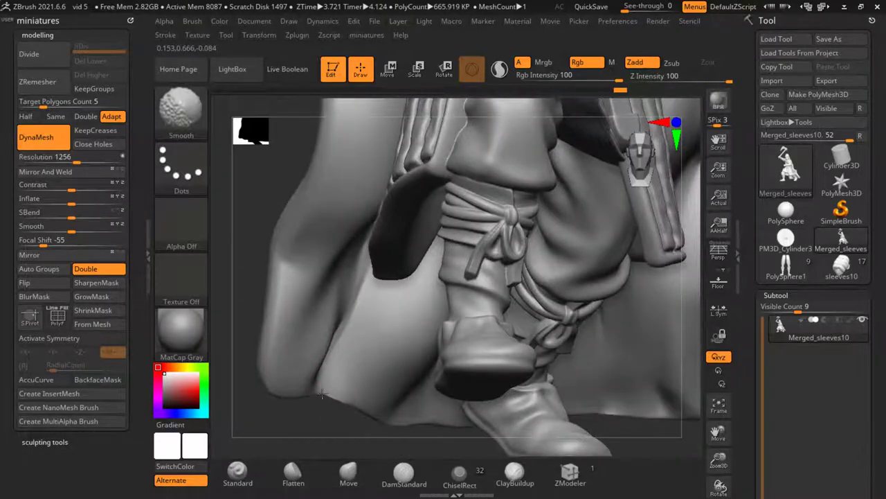
right_click_drag(386, 412, 464, 388)
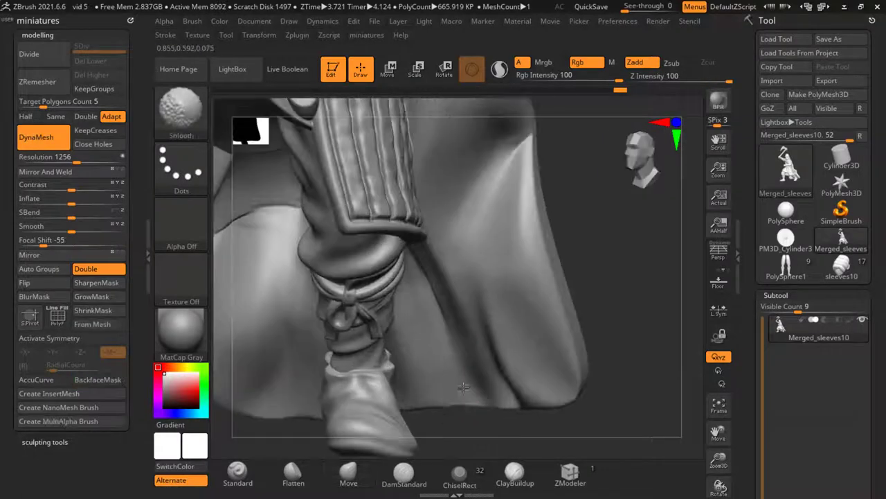
right_click_drag(519, 385, 383, 327)
key("b")
key("m")
key("v")
key("f")
mouse_move(291, 311)
right_mouse_down()
mouse_move(360, 305)
mouse_move(421, 282)
right_mouse_up()
key("shift")
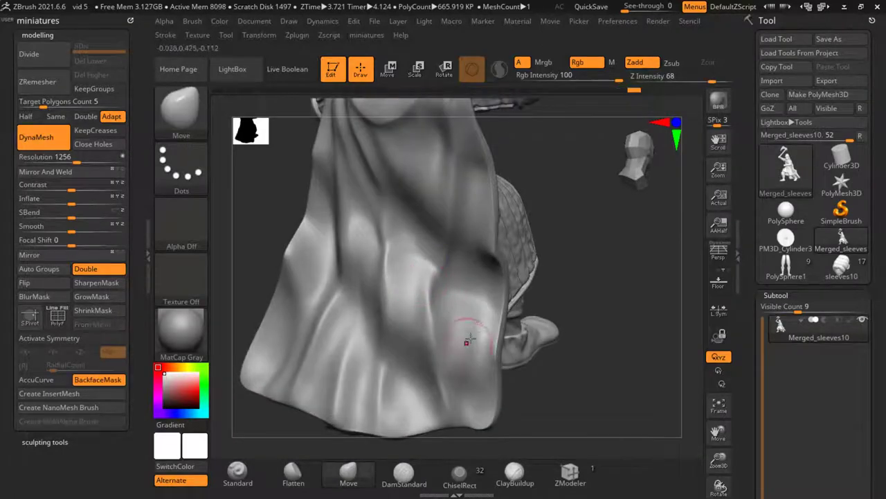
key("f")
mouse_move(294, 327)
right_mouse_down()
mouse_move(397, 284)
mouse_move(603, 289)
mouse_move(571, 312)
mouse_move(502, 313)
right_mouse_up()
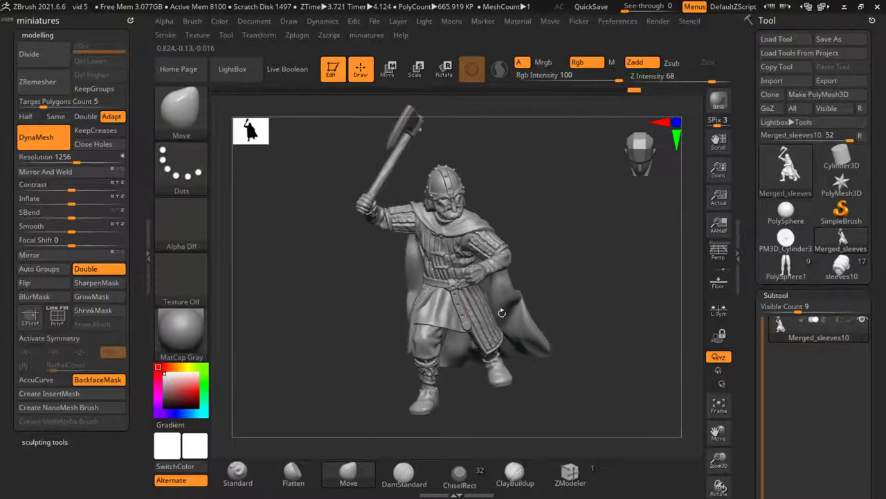
Reset the tilted figure's orientation to the world axes with the Gizmo so that it stands upright
mouse_move(570, 254)
right_mouse_down()
mouse_move(572, 241)
mouse_move(599, 311)
mouse_move(572, 290)
mouse_move(577, 302)
mouse_move(585, 239)
mouse_move(616, 306)
mouse_move(370, 82)
right_mouse_up()
key("shift")
left_click(378, 71)
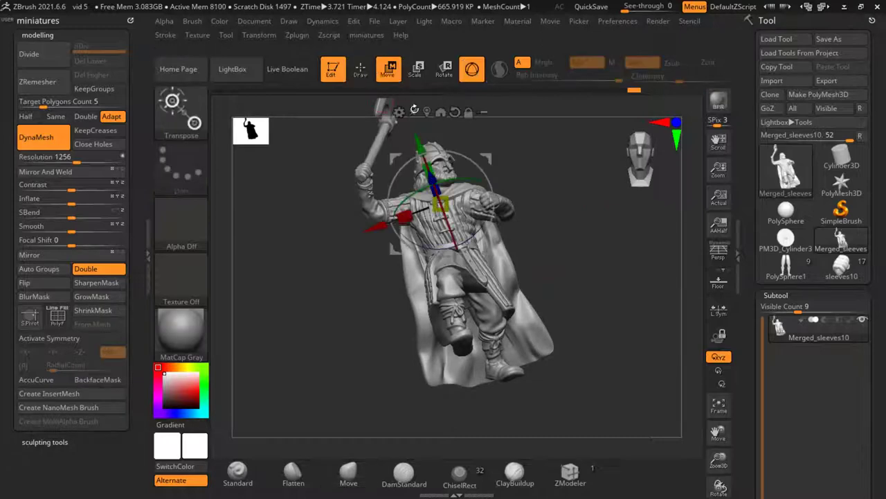
left_click(455, 112)
mouse_move(547, 229)
right_mouse_down()
mouse_move(533, 230)
mouse_move(563, 234)
mouse_move(550, 221)
right_mouse_up()
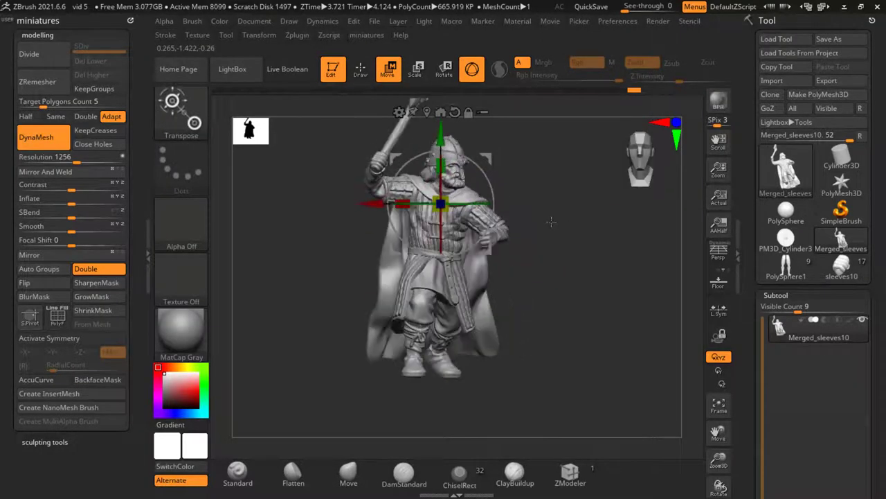
Update the size ratios in 3D Print Hub, choosing 17.52 × 37.86 × 20.67 mm as the figure's size
left_click(297, 35)
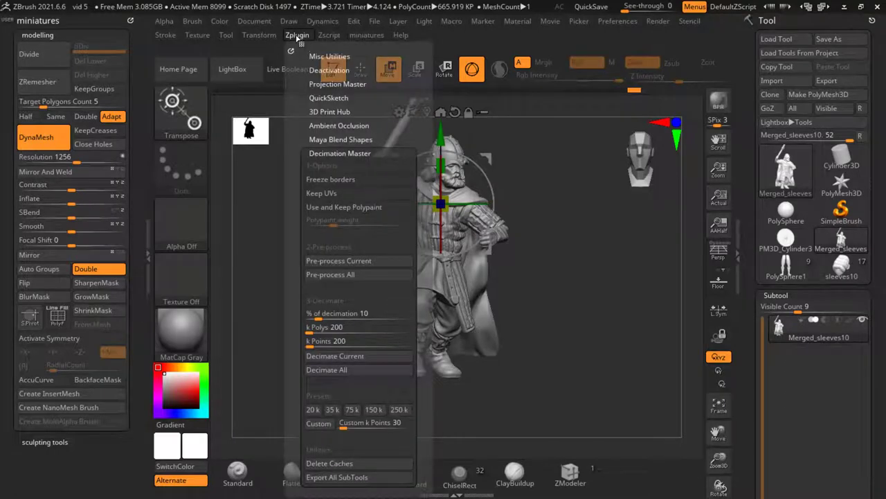
left_click(343, 112)
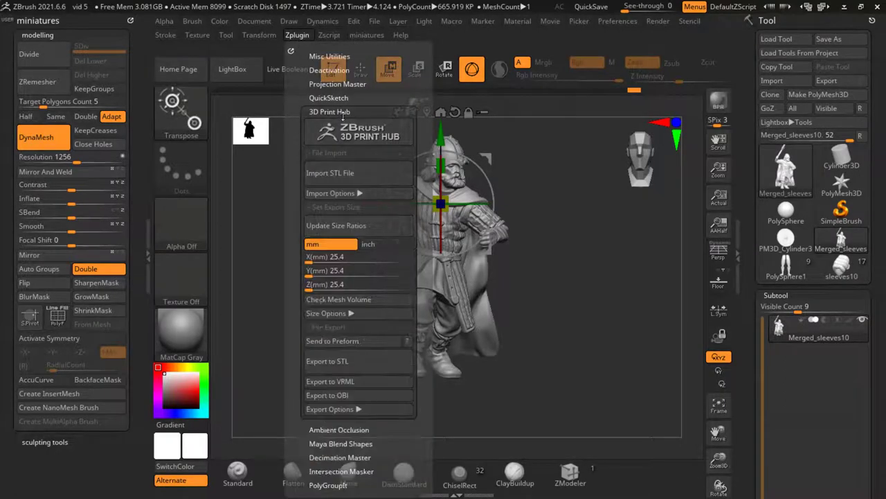
left_click(348, 226)
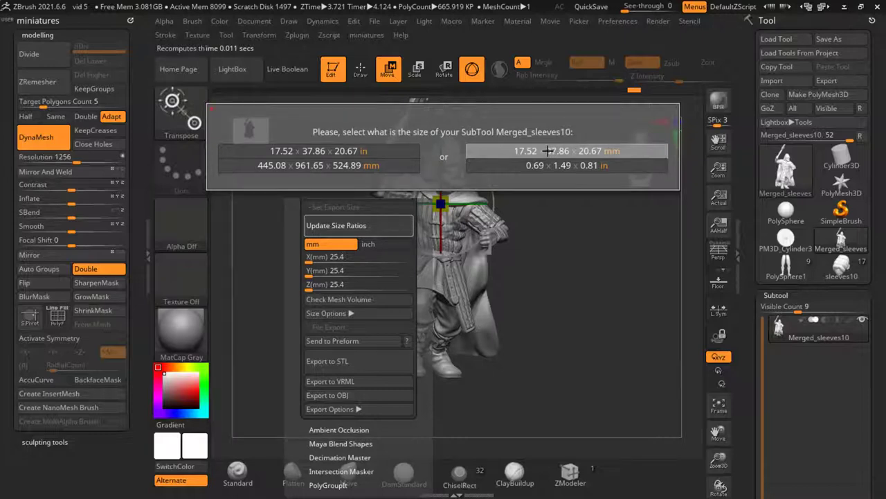
left_click(546, 151)
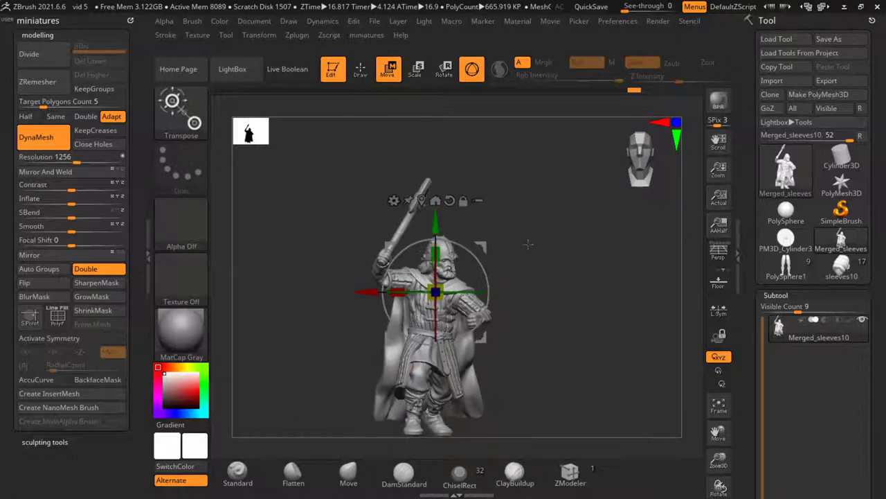
Return to Draw mode and examine the whole upright figure from several angles
left_click_drag(529, 267, 482, 210)
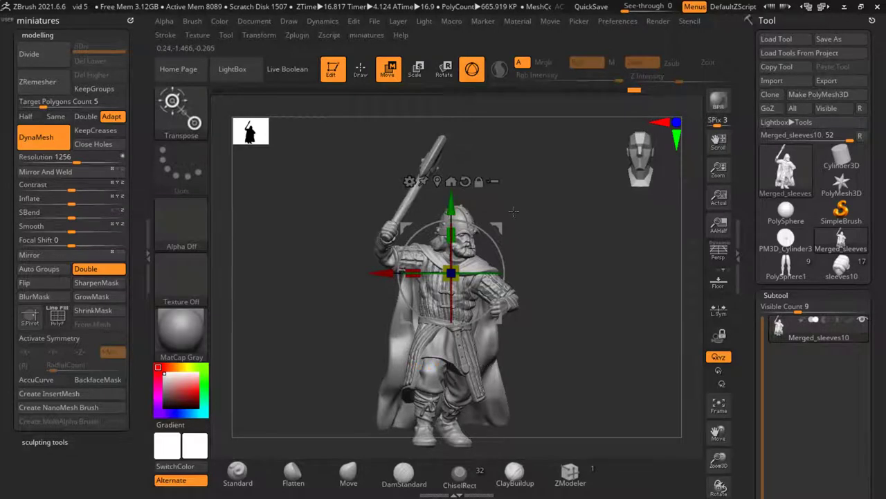
left_click_drag(513, 211, 513, 190, "alt")
mouse_move(471, 345)
left_mouse_down()
mouse_move(560, 283)
mouse_move(526, 208)
left_mouse_up()
key("q")
left_click_drag(632, 334, 537, 335)
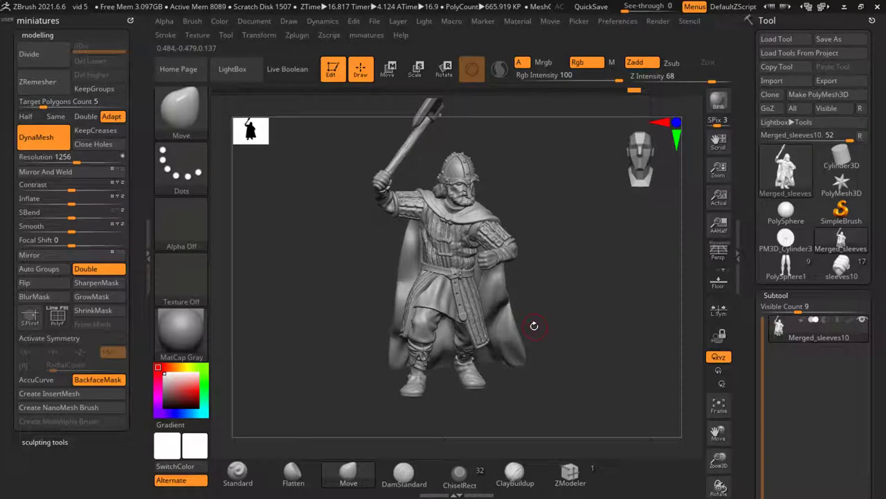
right_click_drag(455, 224, 584, 340, "ctrl")
mouse_move(584, 340)
left_mouse_down()
mouse_move(610, 340)
mouse_move(578, 340)
left_mouse_up()
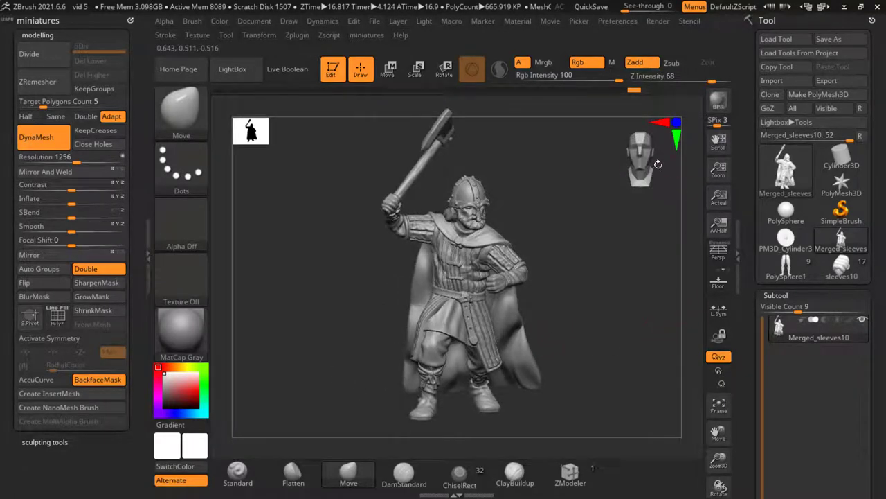
Bring up the chain parts15 chainmail set and look closely at the torn shirt on the mannequin
left_click_drag(438, 176, 502, 258)
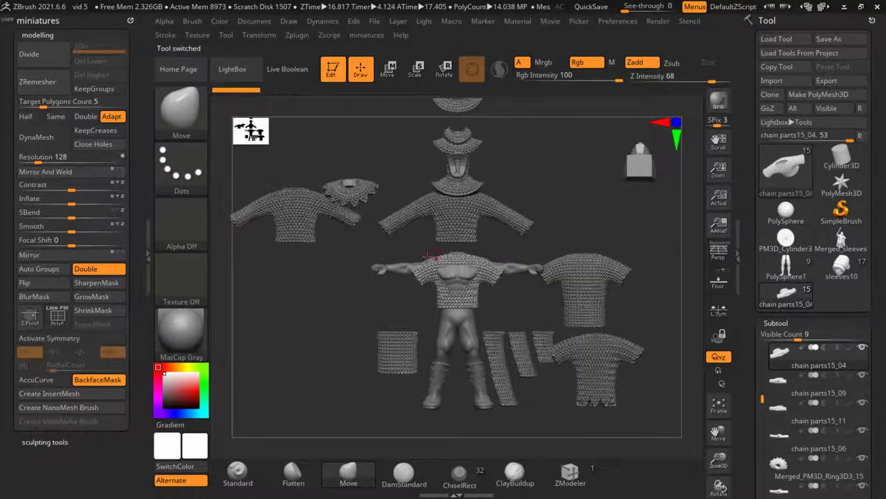
right_click_drag(431, 258, 400, 270, "ctrl")
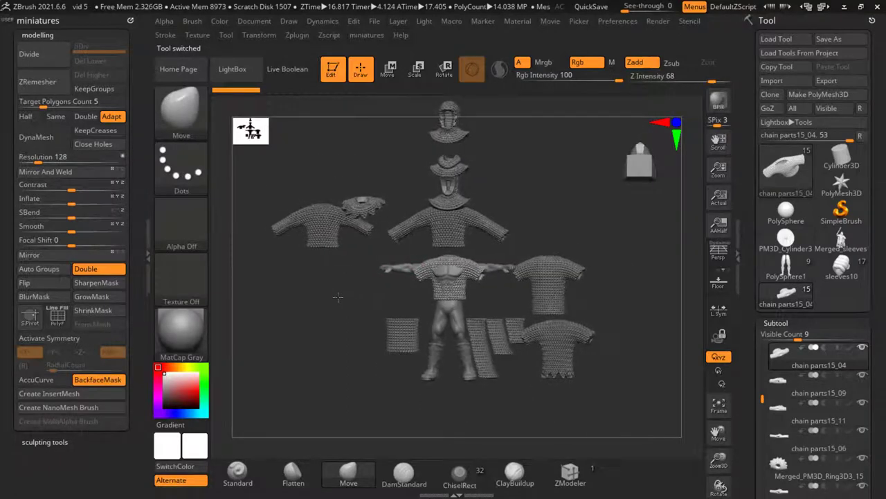
right_click_drag(459, 268, 463, 277, "ctrl")
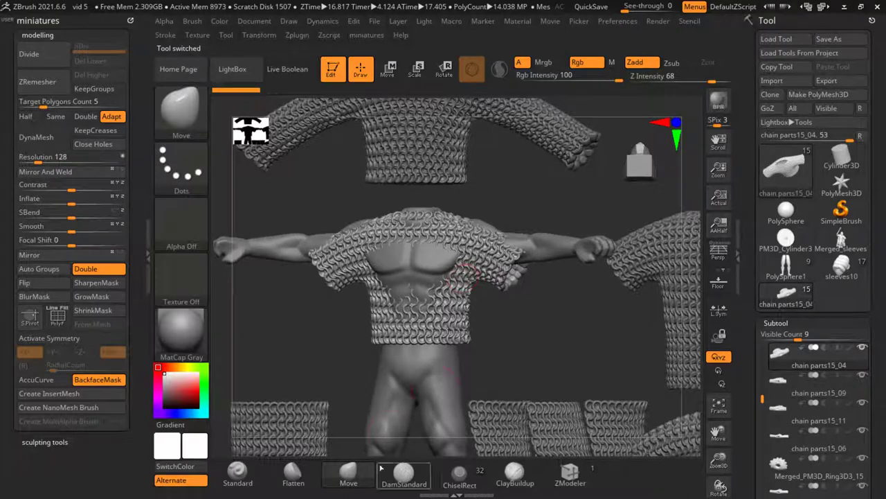
scroll(460, 344, "up", 5)
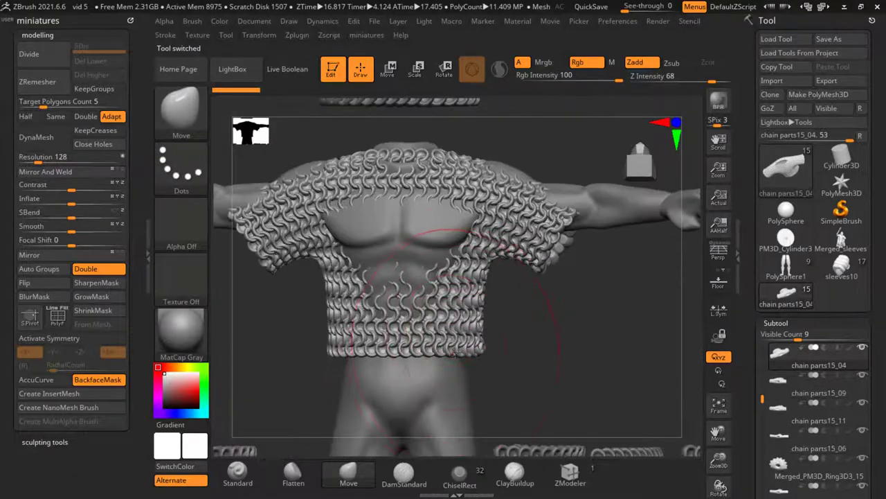
Turn off BackfaceMask and try pulling the hem of the mannequin's chainmail shirt with the Move brush
left_click(98, 380)
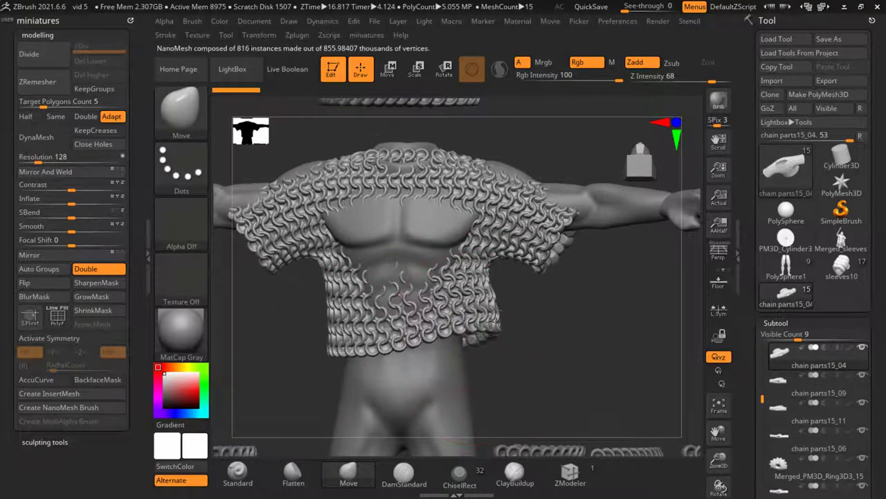
mouse_move(500, 338)
left_mouse_down()
mouse_move(592, 376)
mouse_move(478, 343)
left_mouse_up()
key("f")
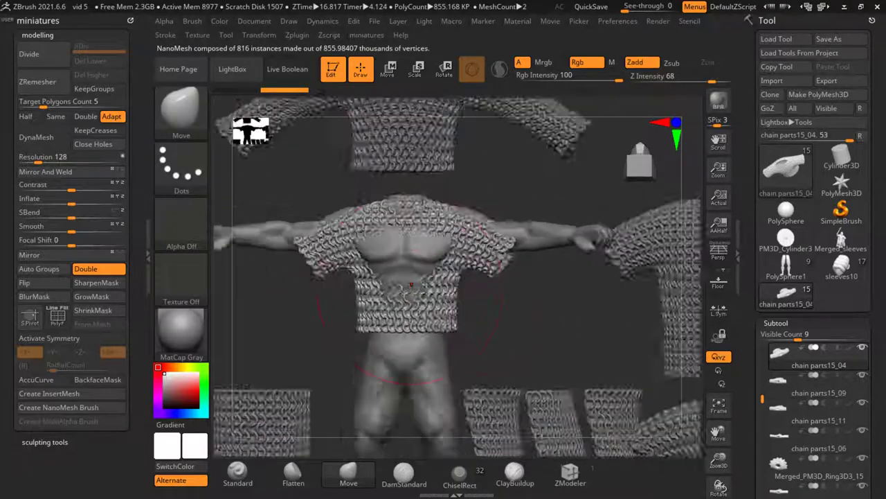
Select the long-sleeved chainmail shirt above the mannequin and bend one of its sleeves with the Move brush
left_click(408, 198, "alt")
left_click_drag(409, 197, 395, 316, "alt")
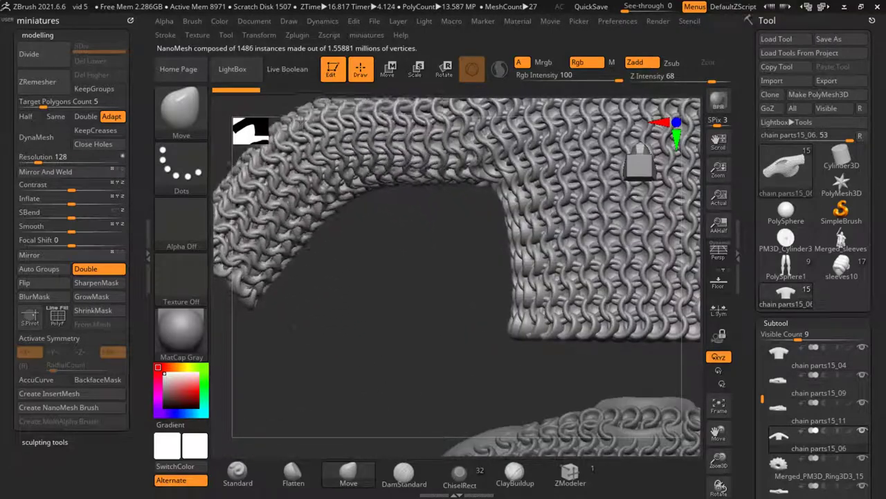
mouse_move(291, 182)
right_mouse_down("ctrl")
mouse_move(376, 297)
mouse_move(355, 271)
mouse_move(410, 238)
right_mouse_up("ctrl")
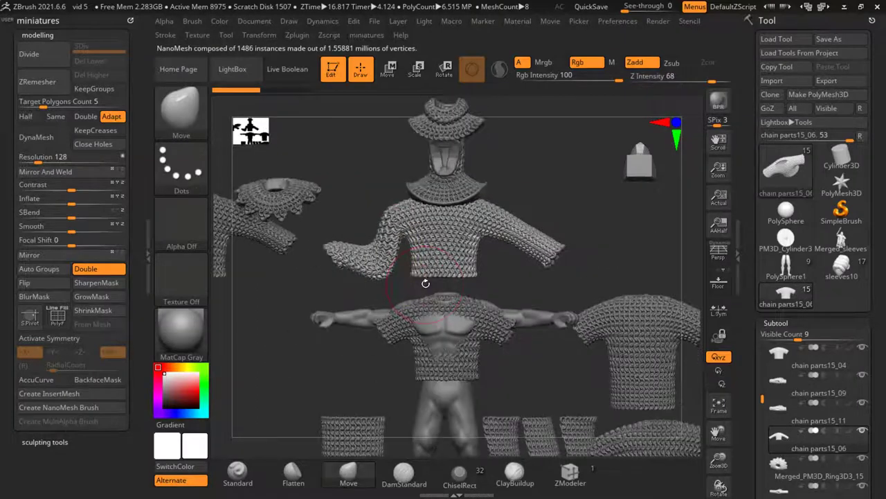
right_click_drag(310, 333, 351, 289, "ctrl")
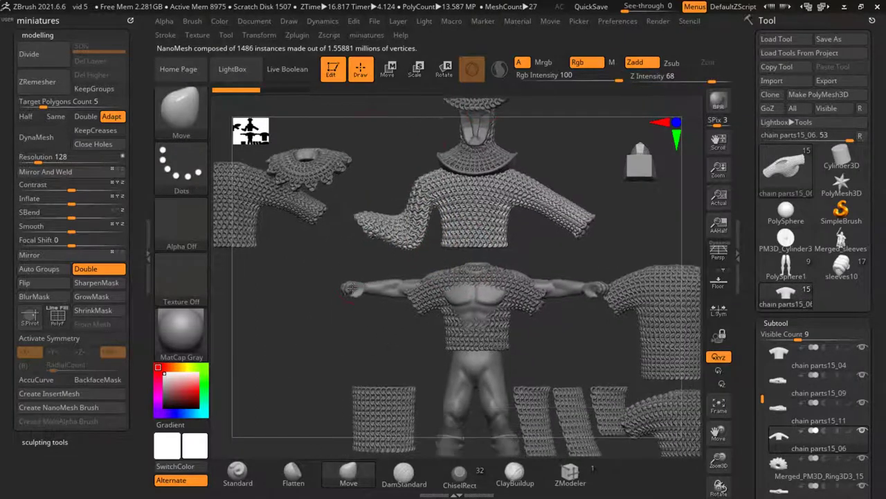
right_click_drag(327, 323, 540, 298, "ctrl")
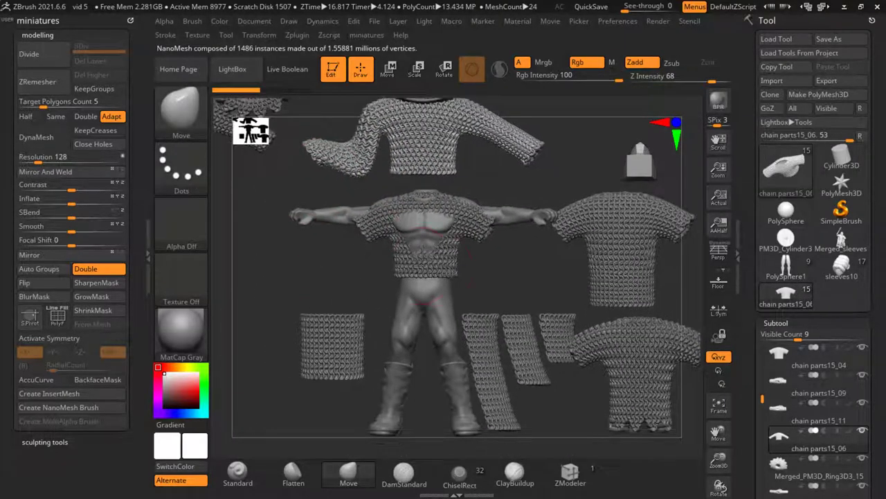
Switch past the PolySphere1 body and the round shield to the sleeves10 figure and look through its subtool list
left_click(597, 288, "alt")
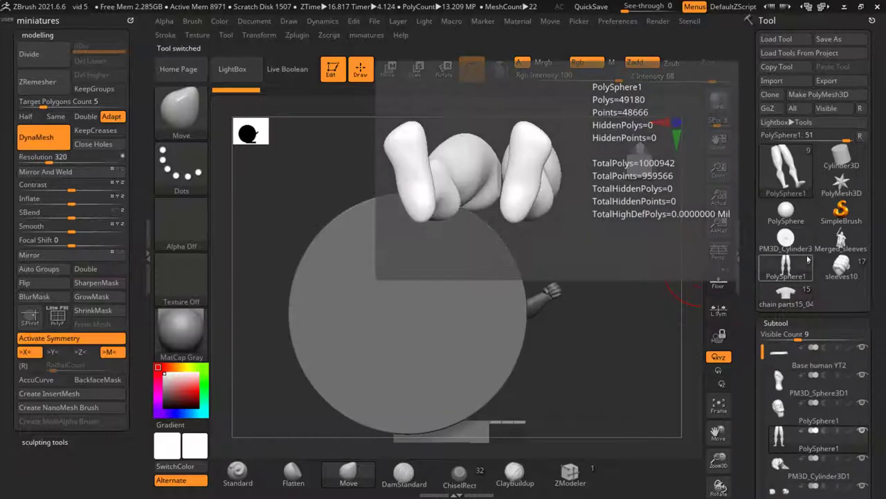
left_click(767, 242)
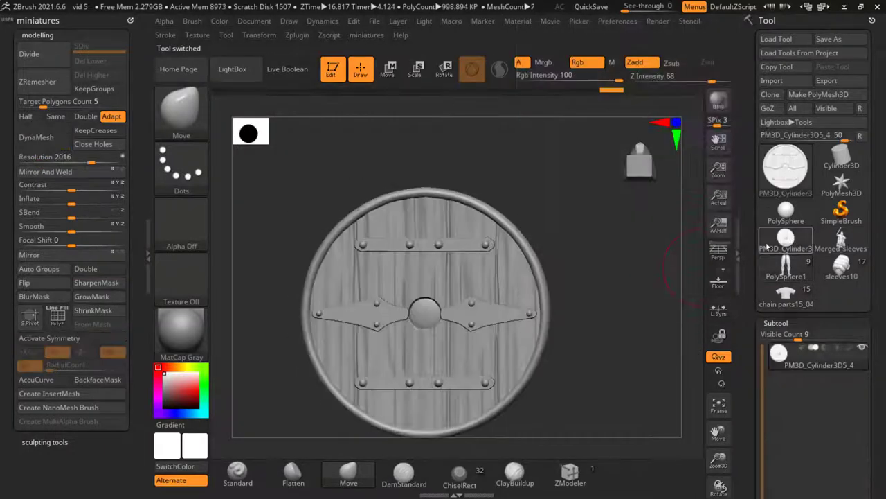
left_click(841, 268)
left_click_drag(589, 346, 624, 311)
scroll(764, 324, "down", 5)
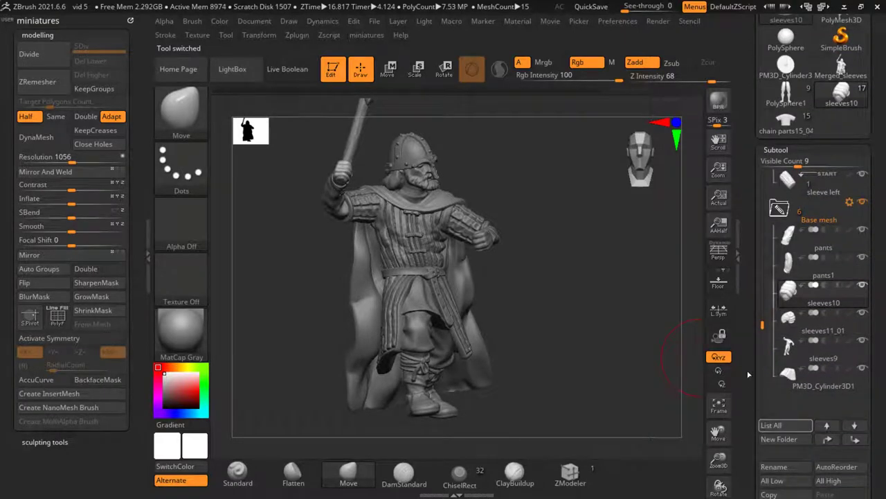
Append the chain parts15_04 chainmail shirt as a new subtool of the warrior figure
scroll(796, 346, "down", 4)
left_click(828, 383)
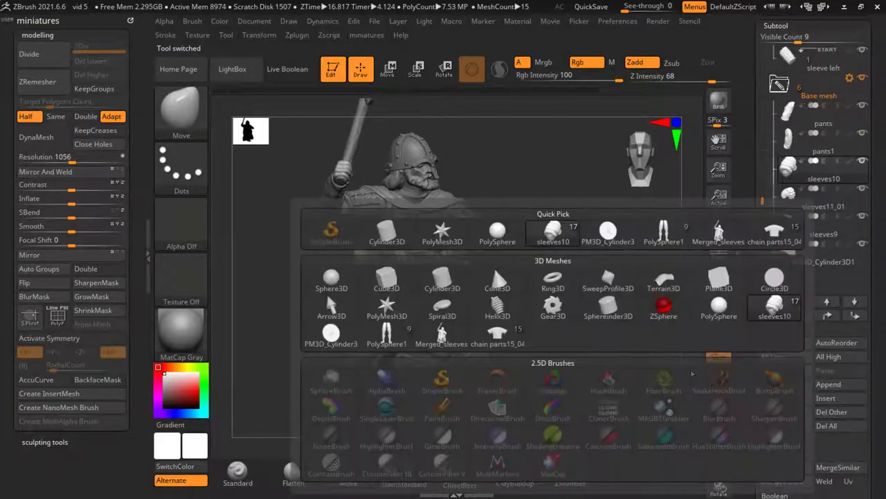
left_click(774, 234)
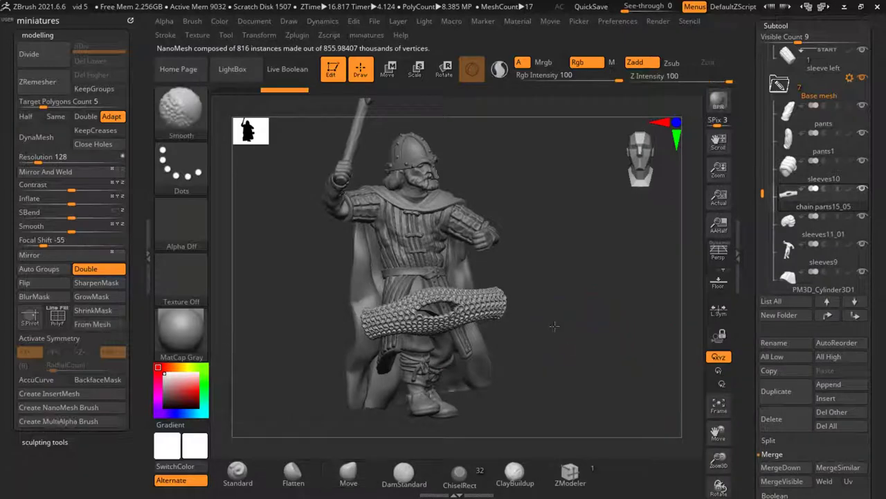
Rotate the chainmail shirt by -90 degrees to stand it upright and position it over the warrior's torso
key("w")
left_click_drag(406, 374, 408, 274)
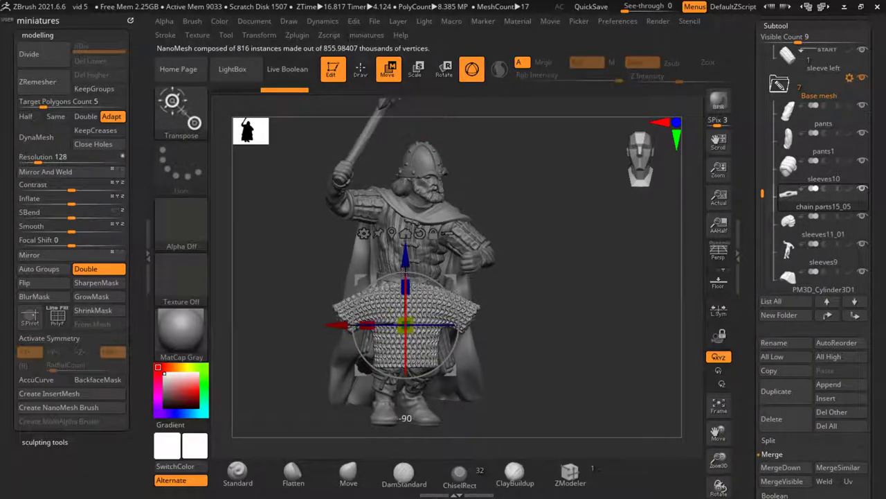
left_click_drag(457, 375, 447, 277)
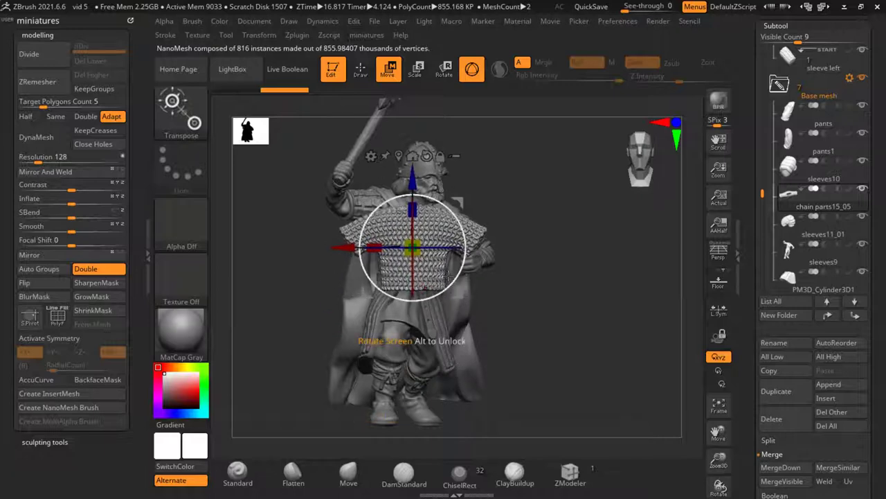
right_click_drag(447, 277, 443, 256, "ctrl")
left_click_drag(443, 255, 408, 222)
mouse_move(409, 223)
right_mouse_down()
mouse_move(455, 285)
mouse_move(485, 372)
mouse_move(541, 268)
right_mouse_up()
Fit the body of the chainmail shirt around the warrior's torso with the Move brush, working from the front and side
key("q")
right_click_drag(331, 292, 365, 285)
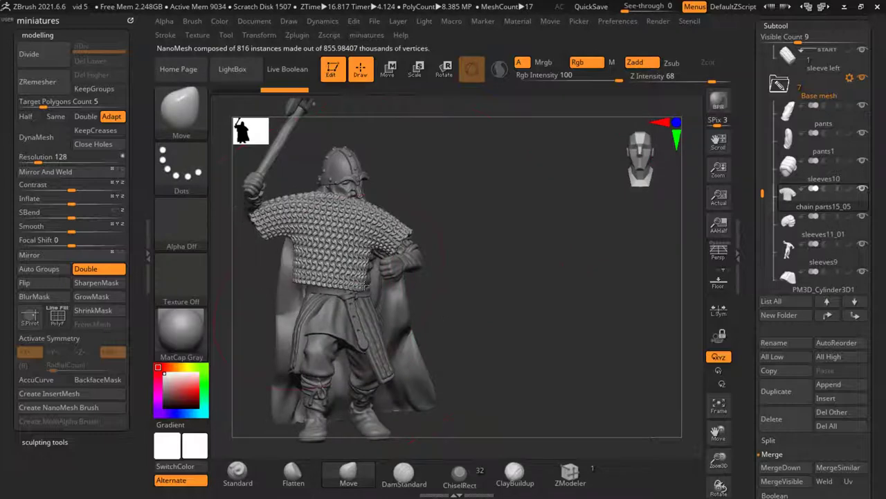
right_click_drag(469, 326, 319, 261)
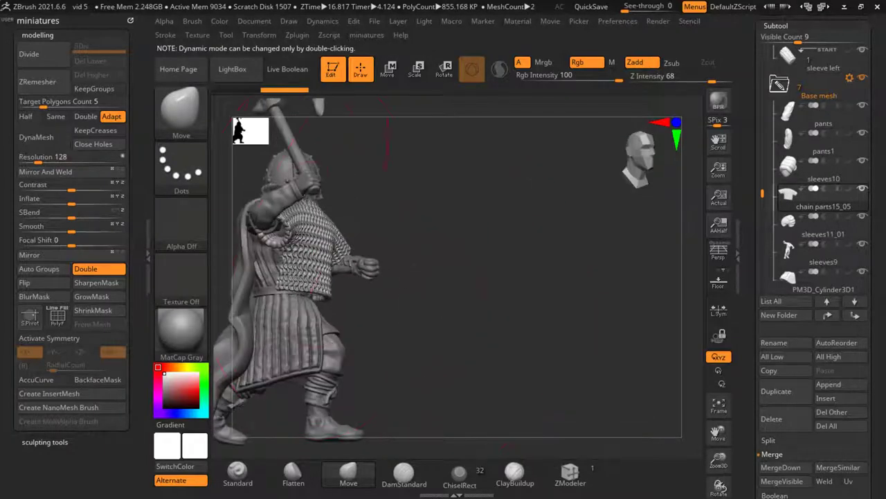
right_click_drag(305, 208, 353, 200)
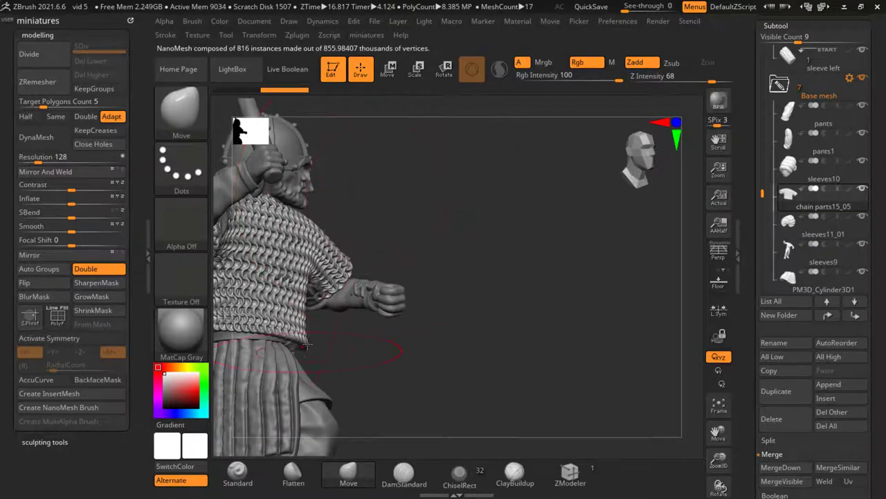
right_click_drag(305, 344, 485, 332)
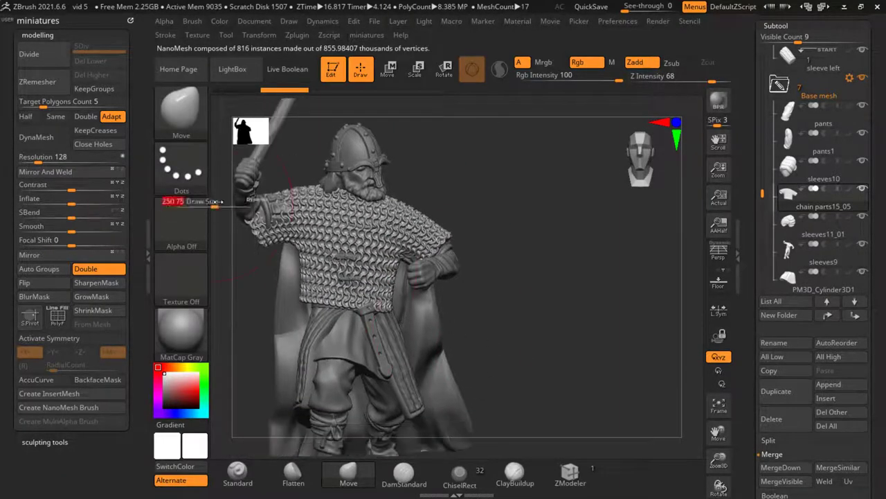
Bend the chainmail sleeve around the raised weapon arm and draw the shirt's side in along the waist
right_click_drag(244, 246, 266, 195)
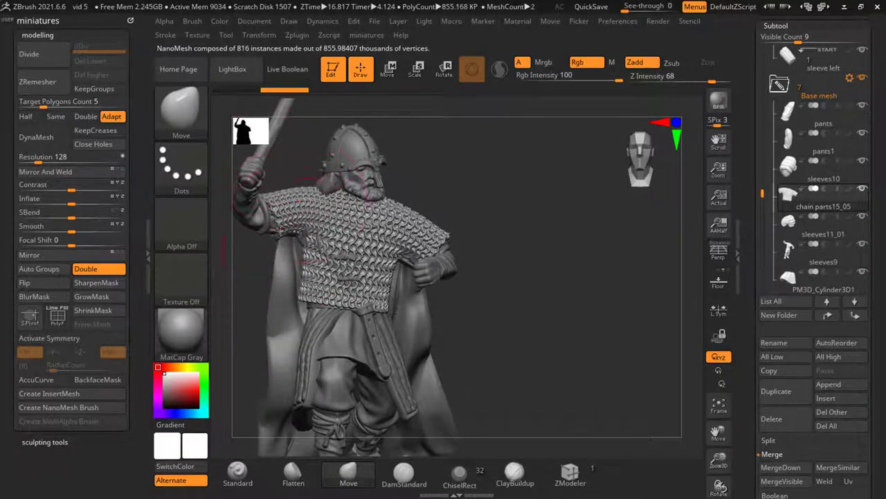
right_click_drag(280, 231, 320, 231, "ctrl")
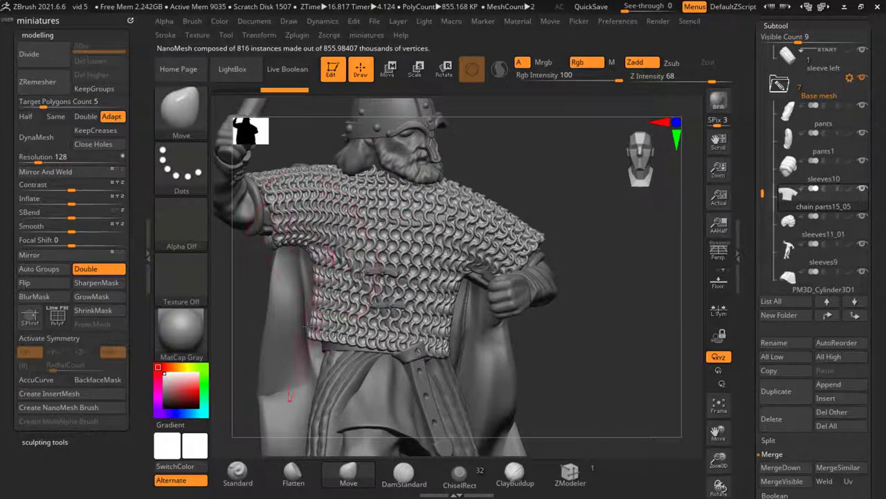
key("s")
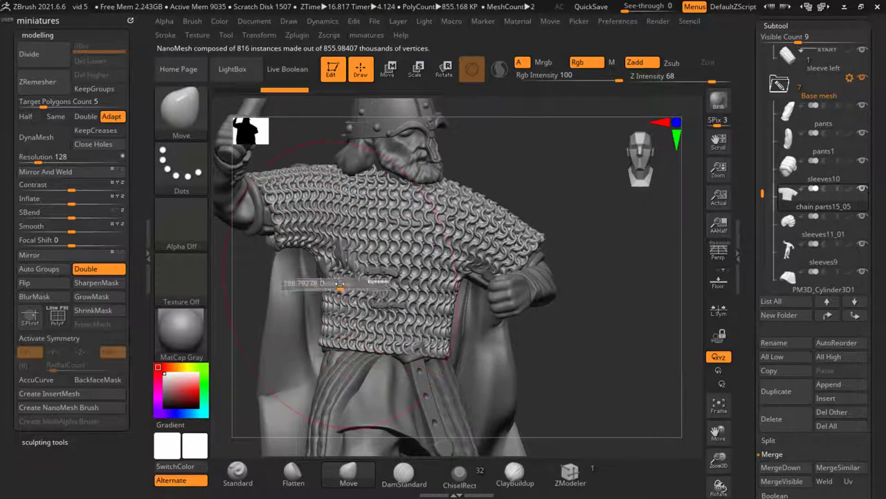
right_click_drag(277, 291, 384, 239)
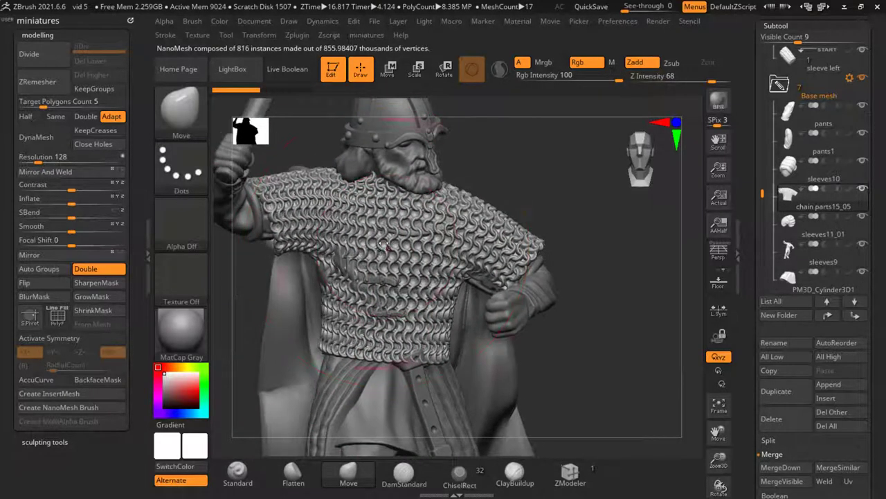
scroll(384, 238, "down", 5)
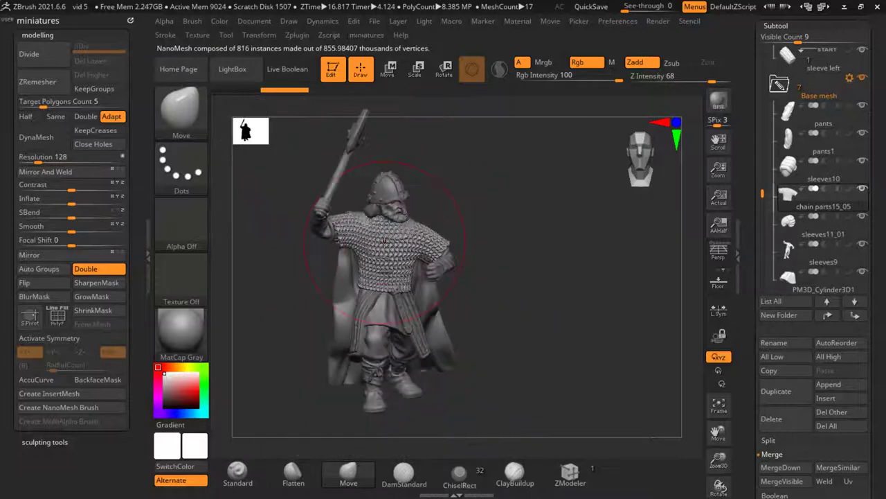
Push the chainmail's neckline down below the beard and beneath the cloak across the shoulders
right_click_drag(444, 277, 365, 303)
scroll(365, 303, "up", 3)
right_click_drag(458, 297, 485, 277)
scroll(461, 206, "up", 5)
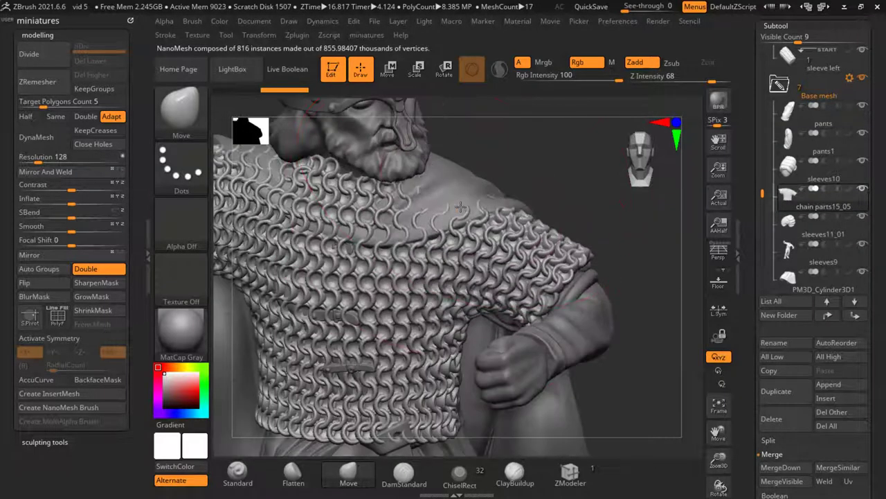
right_click_drag(407, 178, 346, 212)
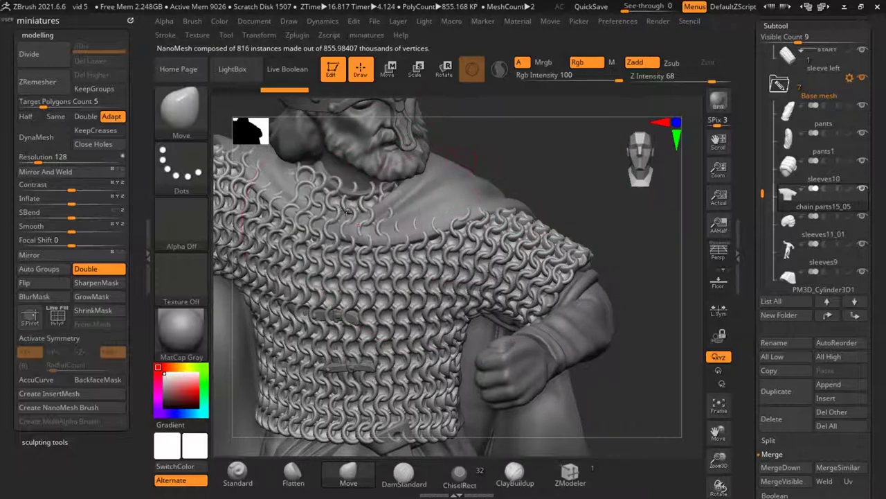
scroll(369, 275, "down", 3)
scroll(358, 242, "down", 3)
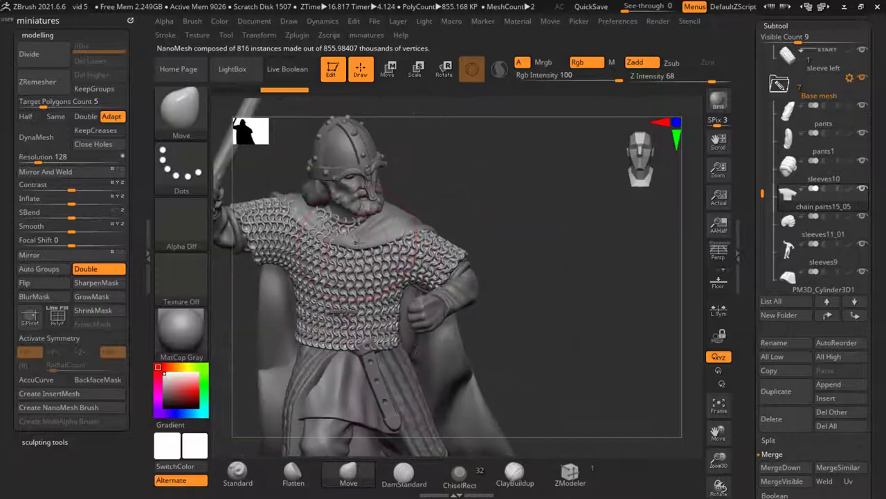
Shape the chainmail shoulder and sleeve around the bent arm and tuck them under the cloak with the Move brush
scroll(477, 285, "up", 3)
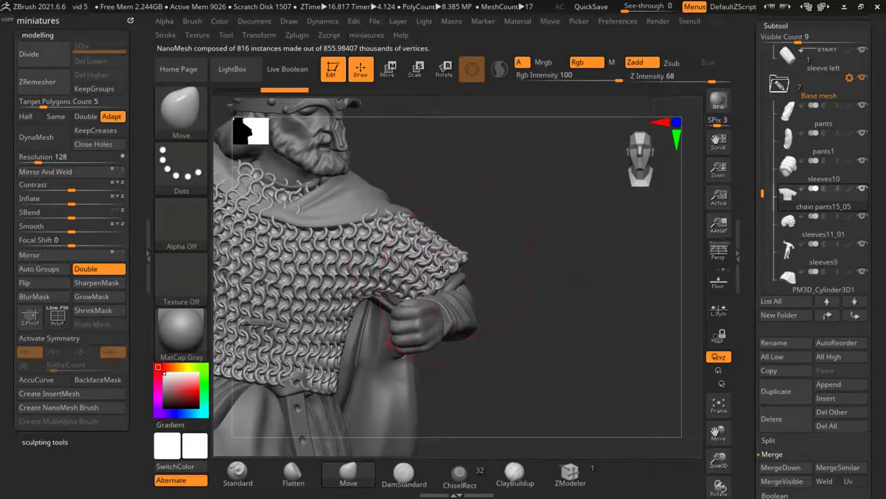
right_click_drag(578, 366, 415, 277)
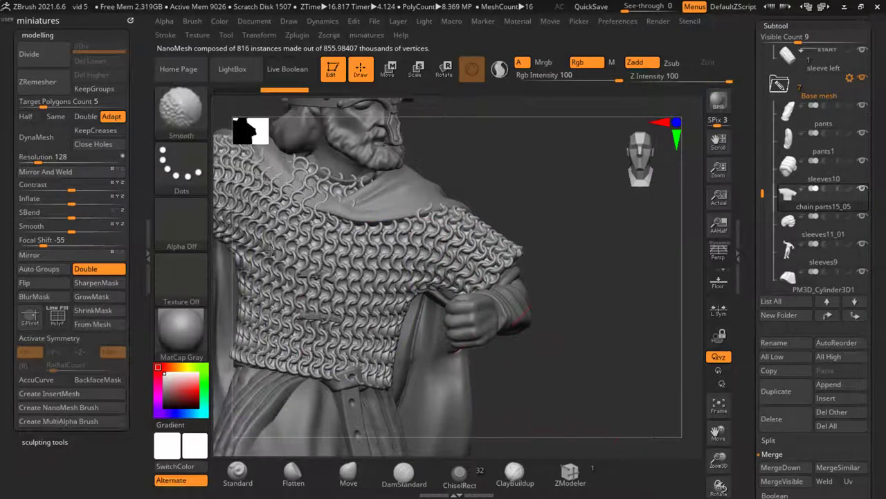
right_click_drag(505, 244, 572, 286)
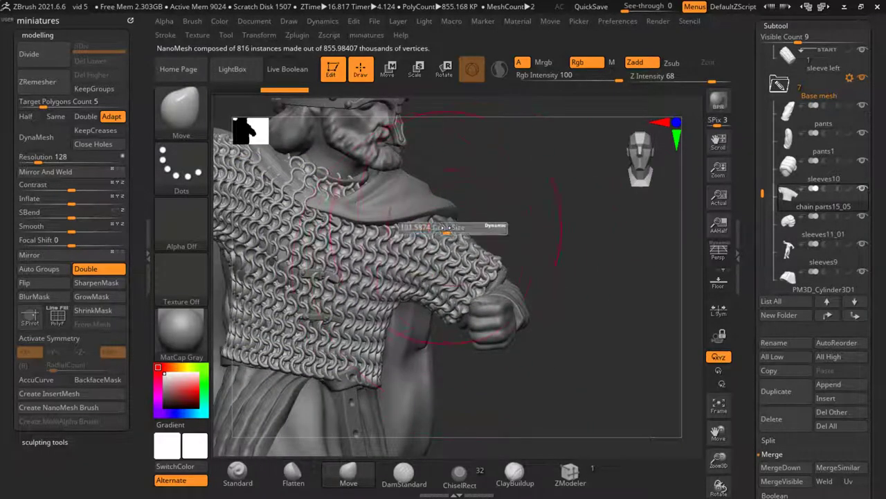
right_click_drag(471, 206, 489, 252)
key("s")
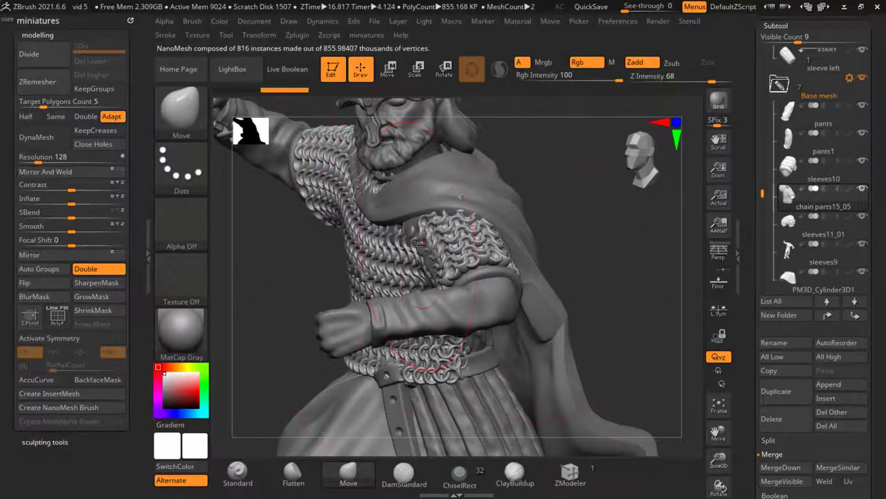
Pull the side and hem of the chainmail shirt around the waist below the bent arm, just above the belt
right_click_drag(429, 372, 311, 351)
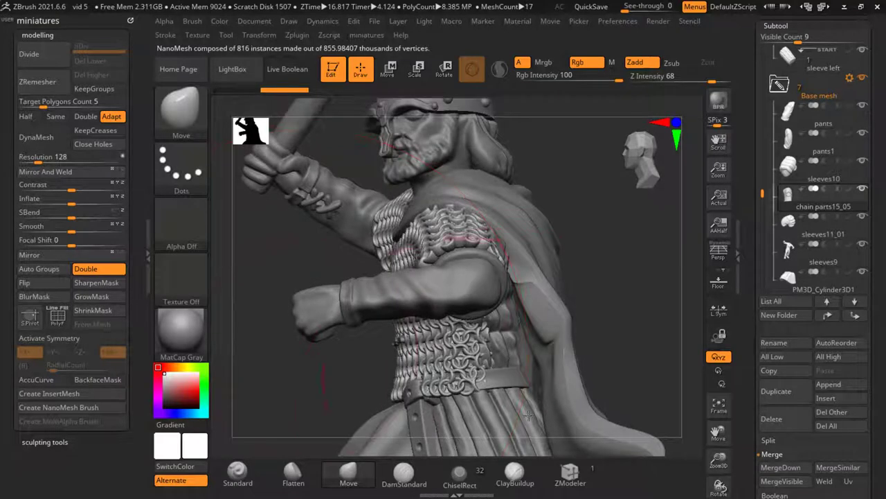
left_click_drag(527, 416, 469, 374)
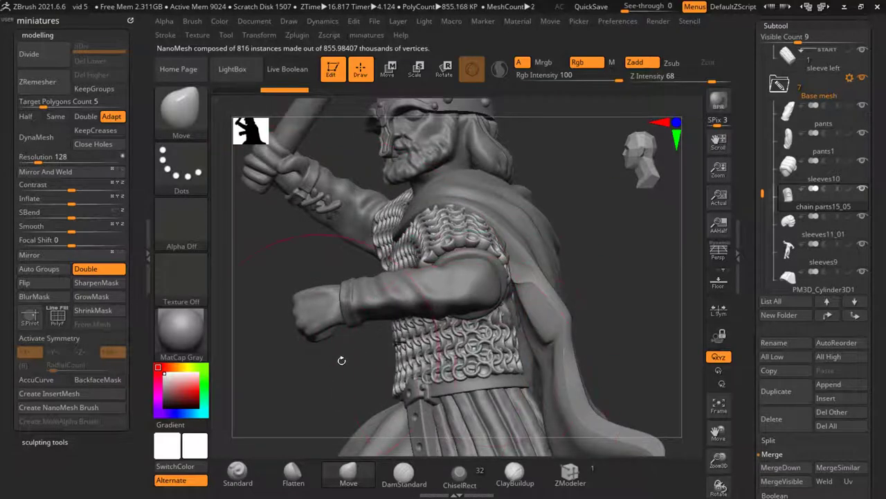
right_click_drag(388, 388, 522, 301)
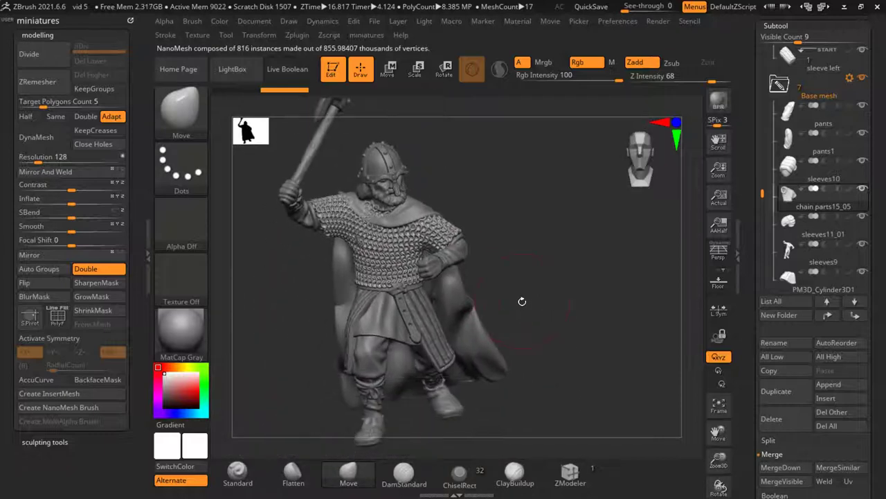
Inspect the fitted chainmail shirt, look through its NanoMesh settings and bring back the subtool list
right_click_drag(462, 270, 431, 232)
mouse_move(313, 234)
right_mouse_down("ctrl")
mouse_move(369, 241)
mouse_move(319, 238)
right_mouse_up("ctrl")
scroll(775, 323, "down", 10)
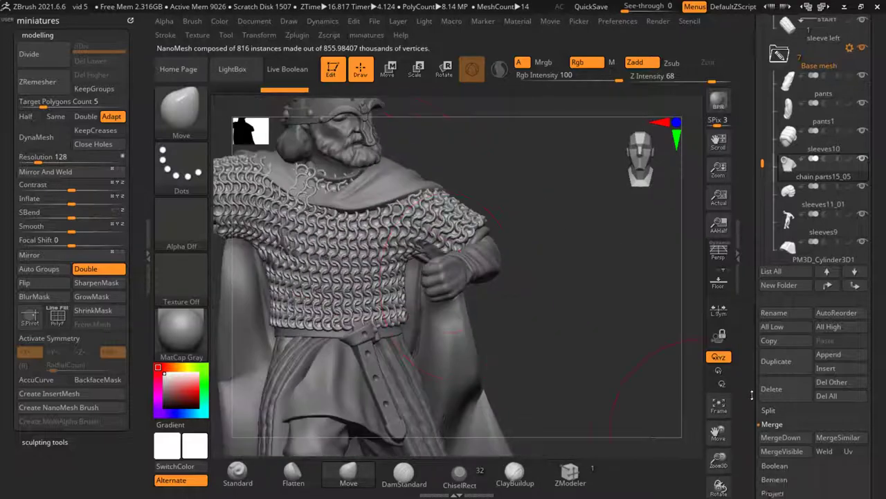
left_click(781, 279)
right_click_drag(536, 311, 382, 273, "ctrl")
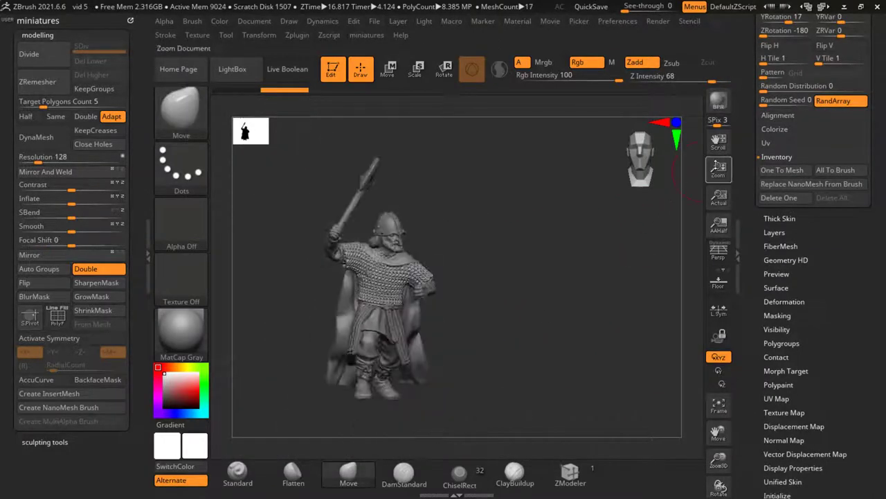
scroll(735, 283, "up", 5)
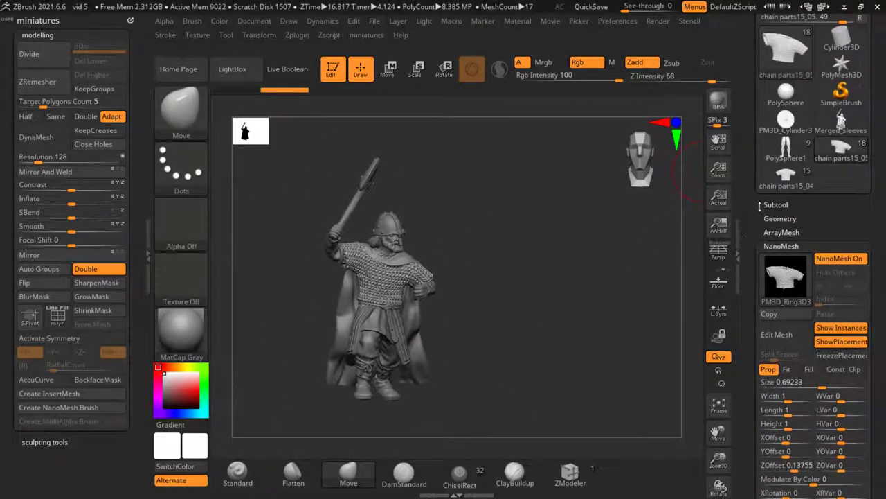
left_click(759, 204)
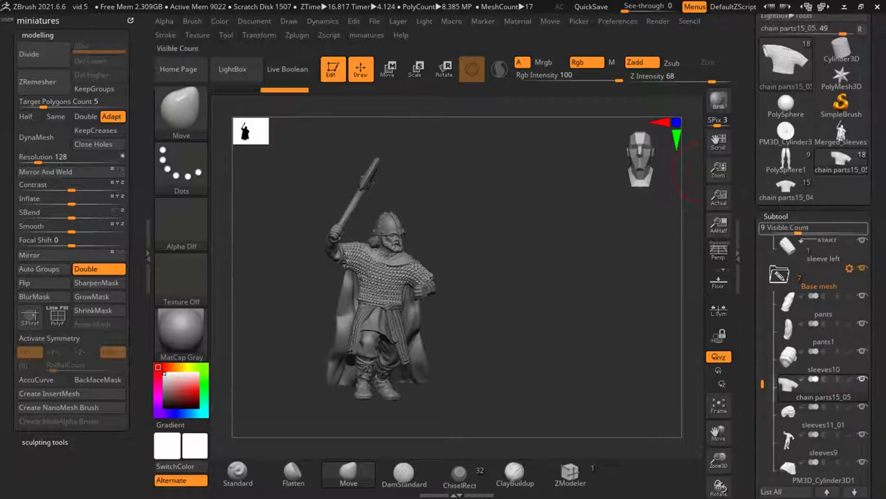